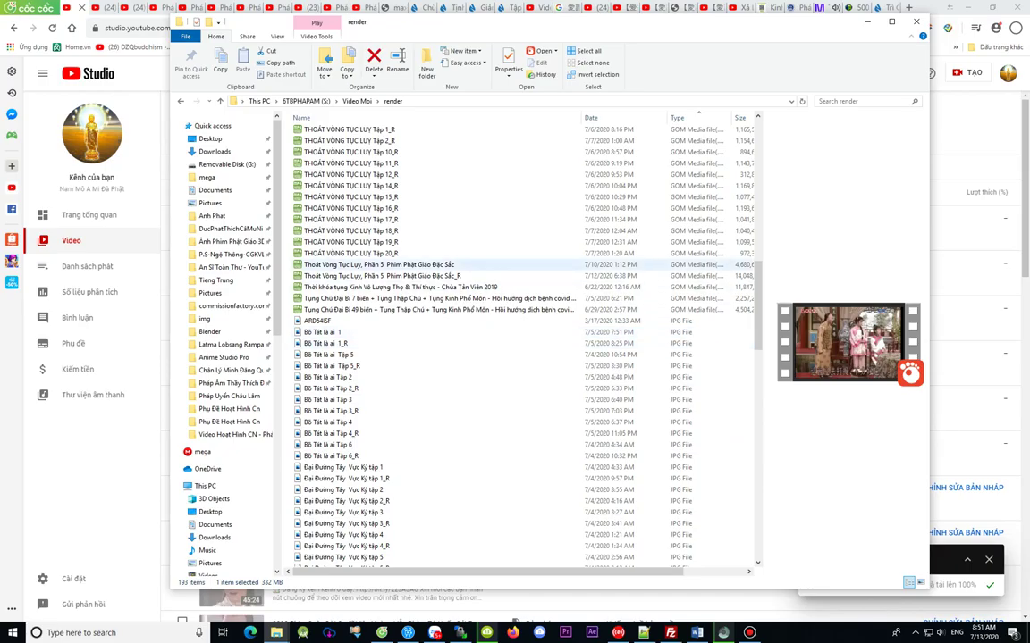
Step: Delete the two video files "Thoát Vòng Tục Lụy, Phần 5 Phim Phật Giáo Đặc Sắc" and its "_R" version from the render folder
click(453, 266)
ctrl+click(455, 278)
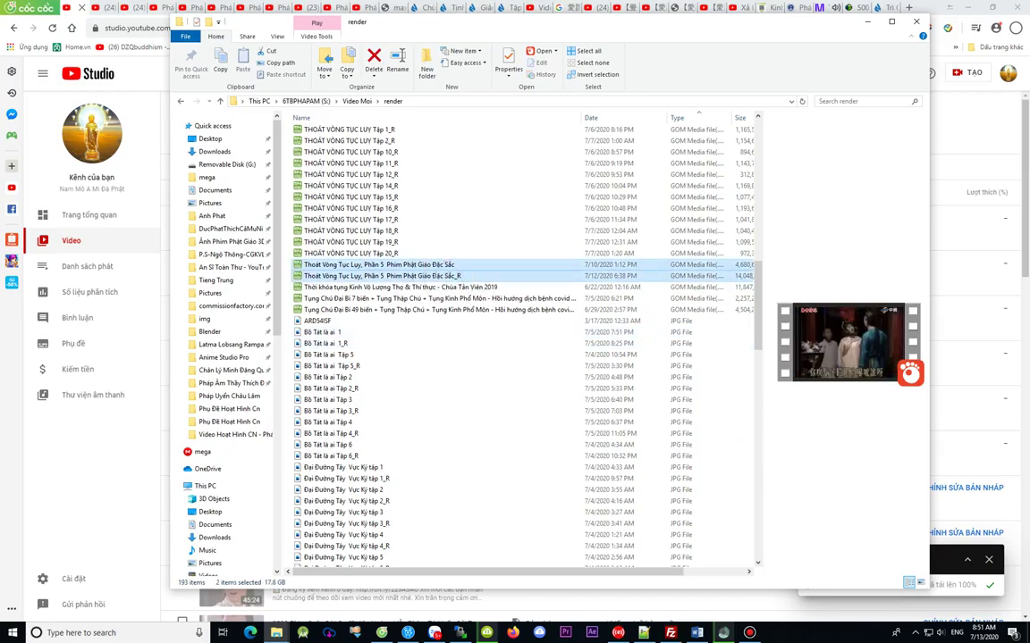
key(Delete)
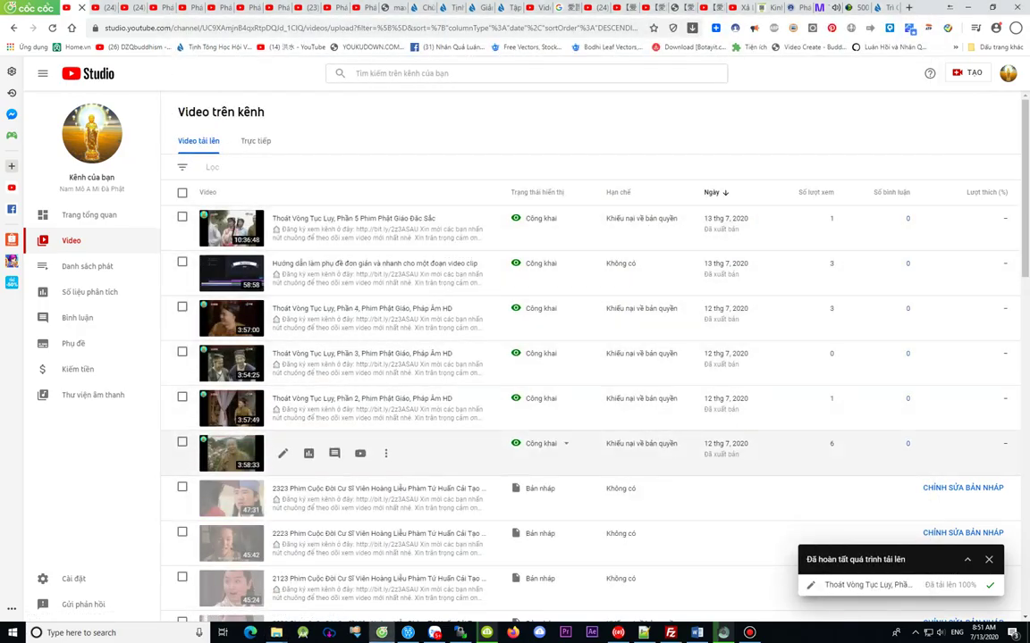
Step: Add the five "Thoát Vòng Tục Lụy" videos, Phần 1 to Phần 5, to the playlist "Phim Phật Giáo" and save
click(181, 441)
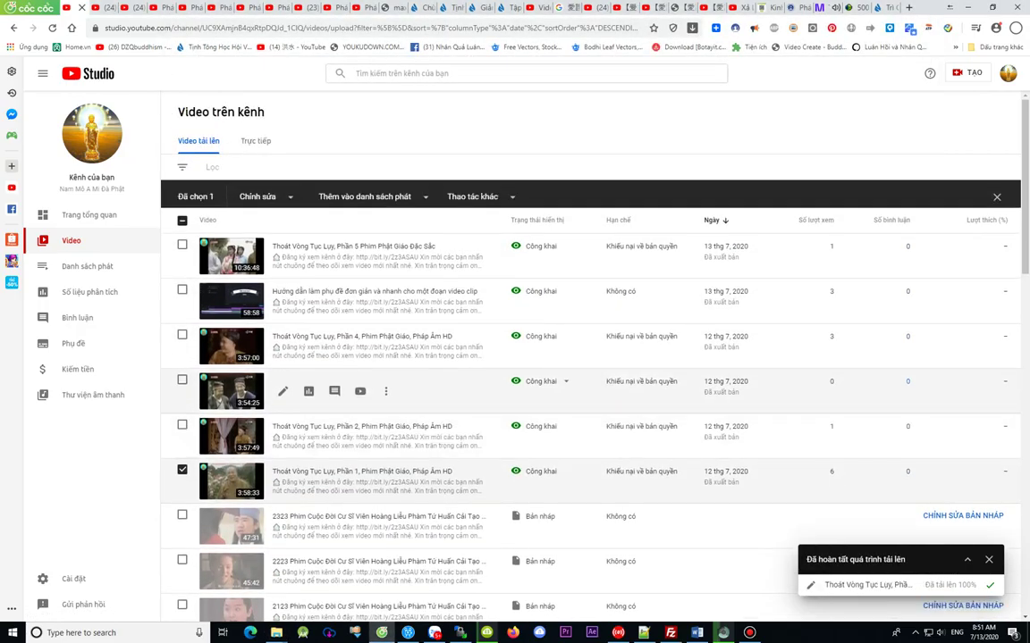
click(182, 431)
click(181, 386)
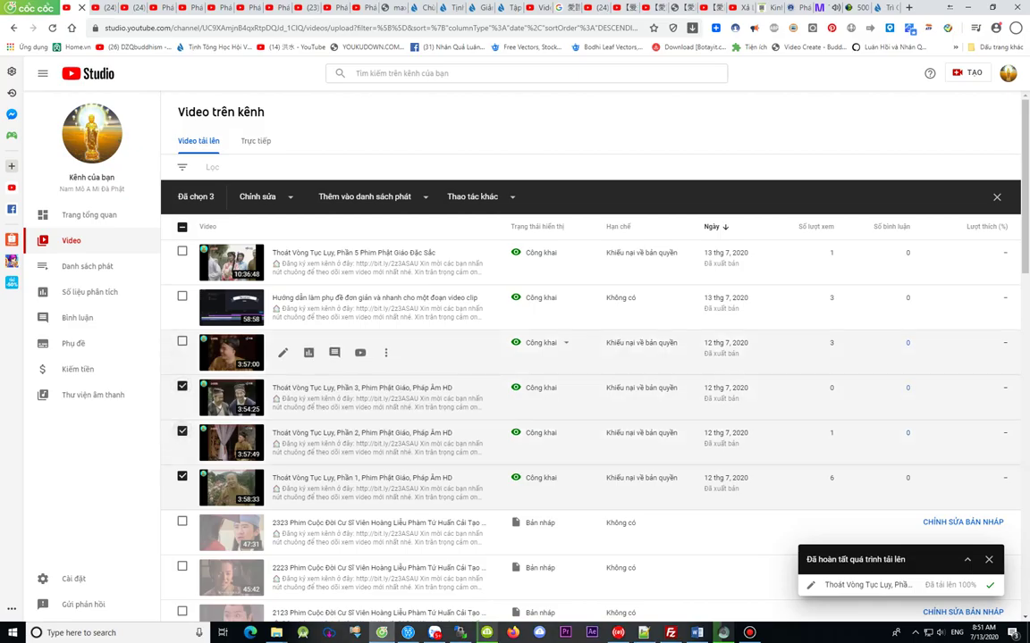
click(182, 341)
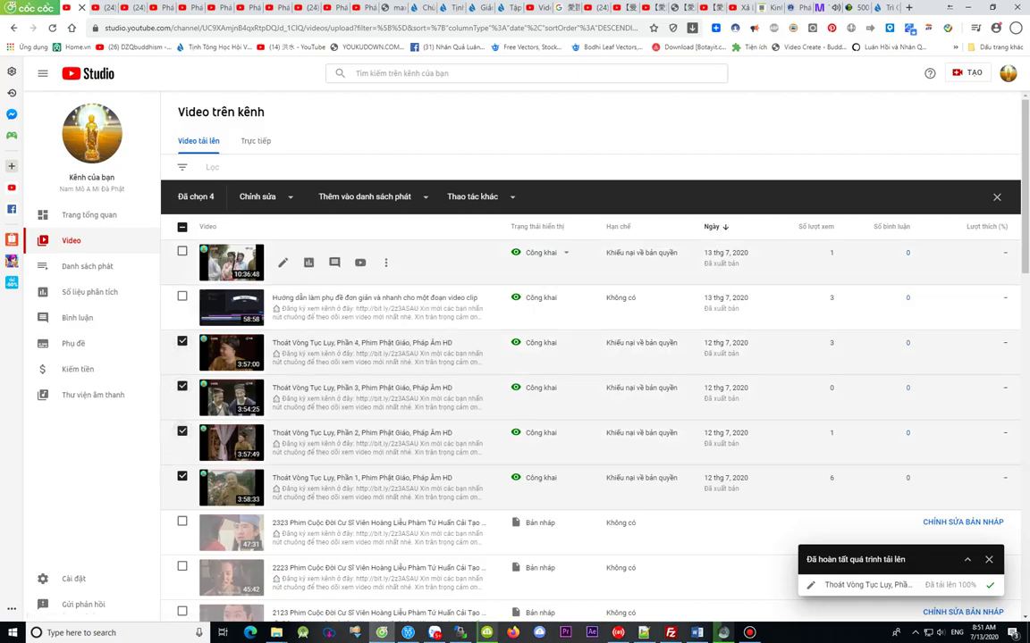
click(181, 251)
click(357, 197)
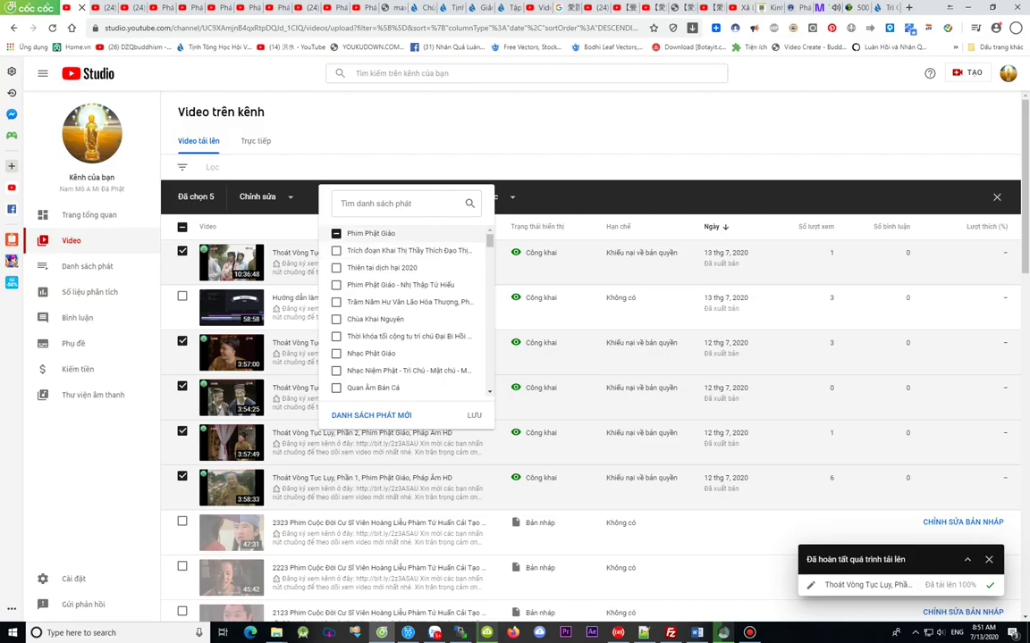
click(346, 234)
click(346, 233)
click(346, 233)
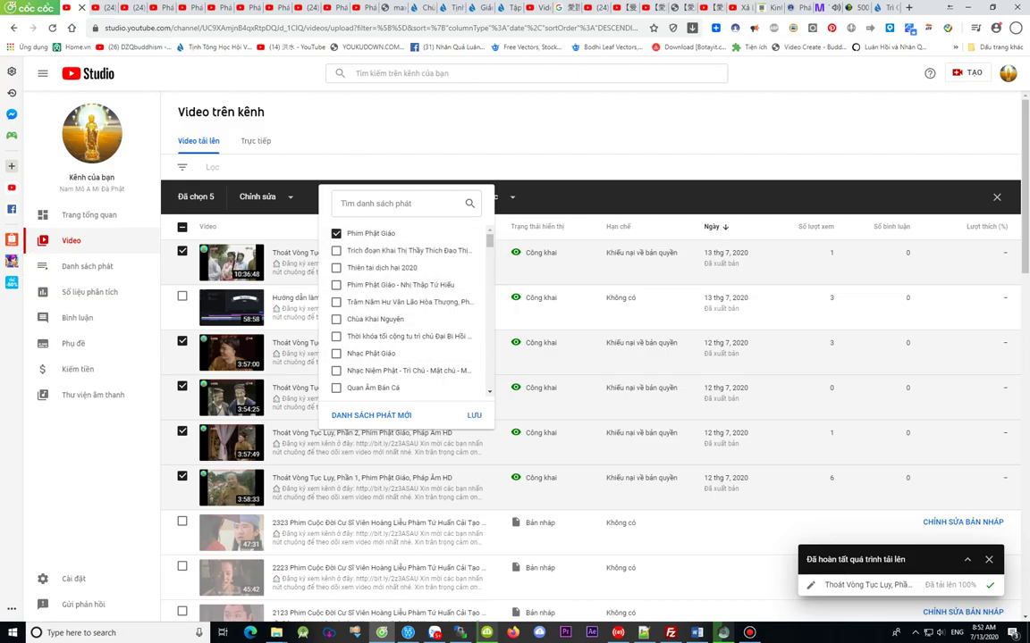
click(474, 416)
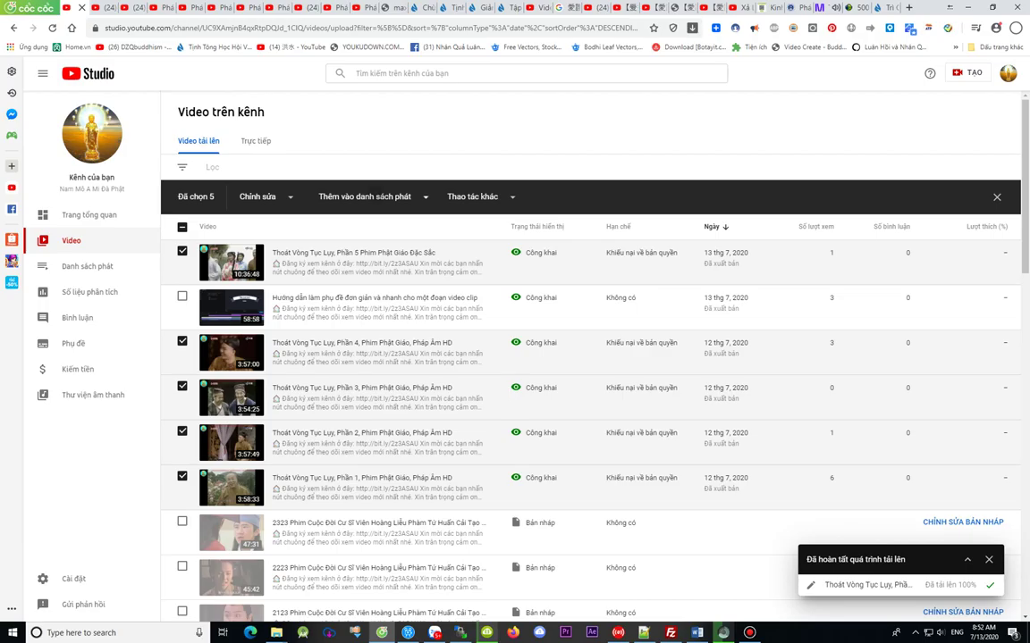
Step: Reload the channel's video list page
click(365, 197)
key(Escape)
right_click(327, 122)
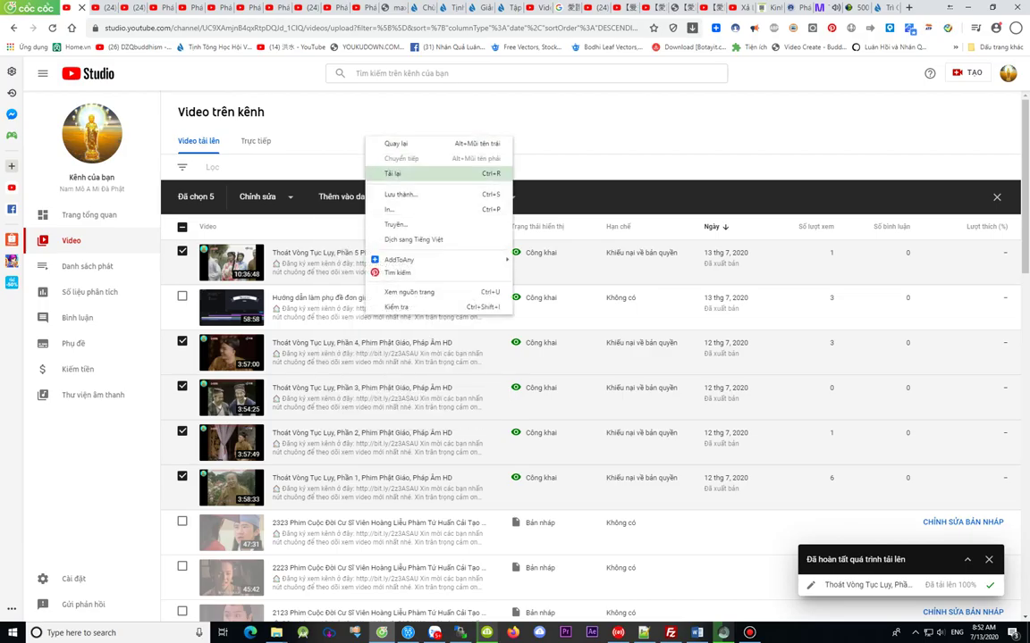
click(376, 176)
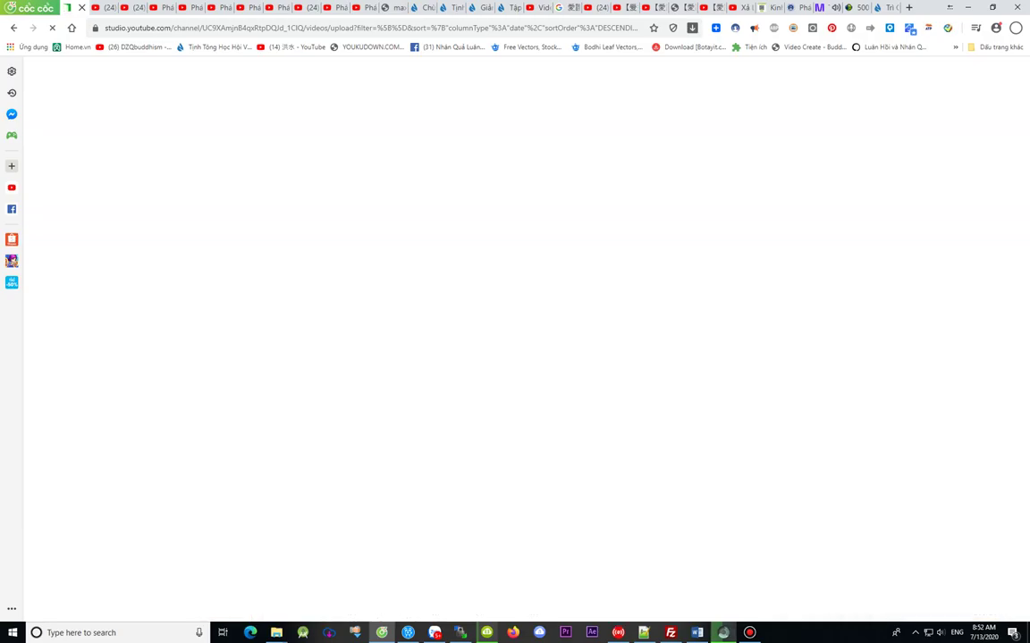
Step: Switch to Movavi Video Editor Plus and review the existing subtitles from the opening title to the last one near 28 seconds
click(422, 572)
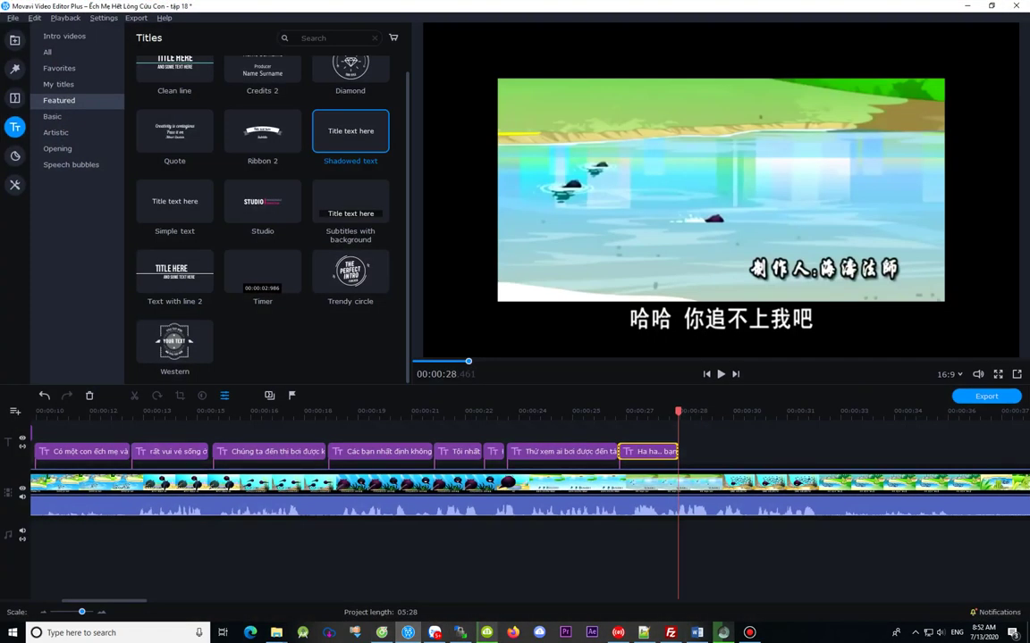
drag(103, 602, 67, 601)
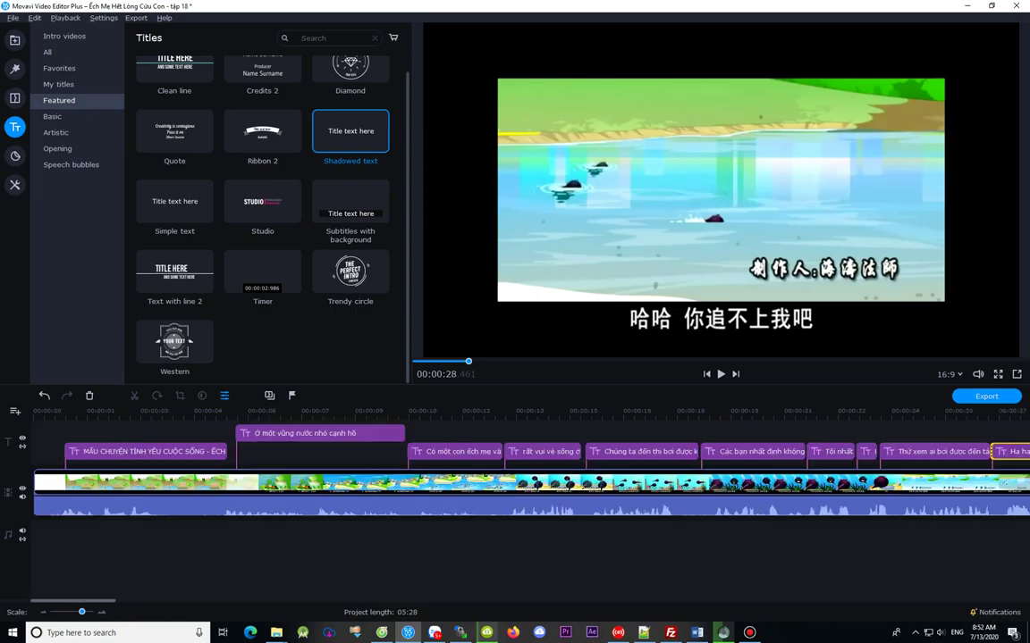
click(84, 411)
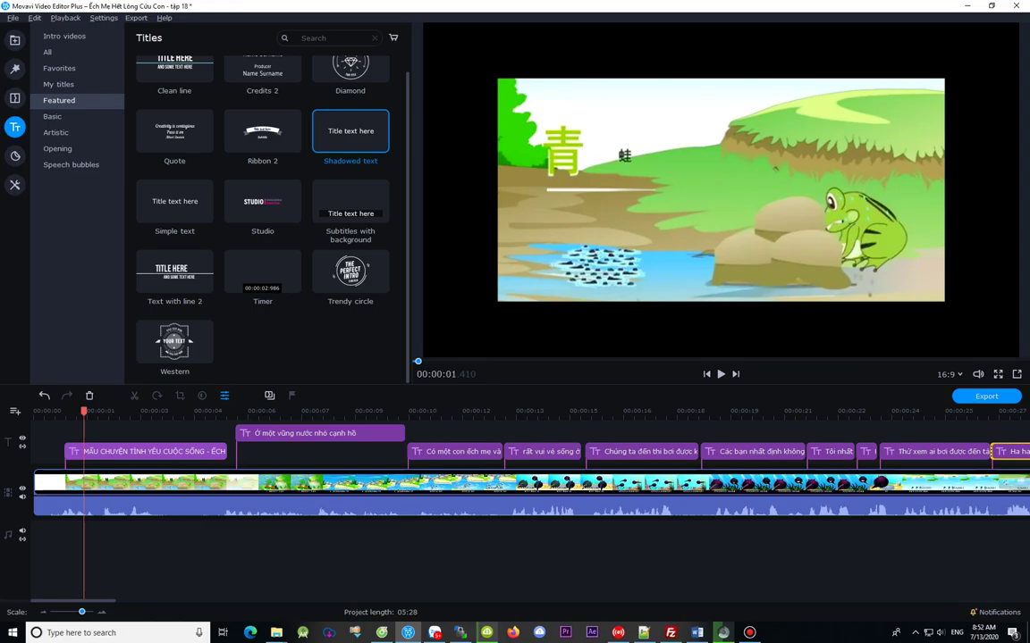
click(119, 452)
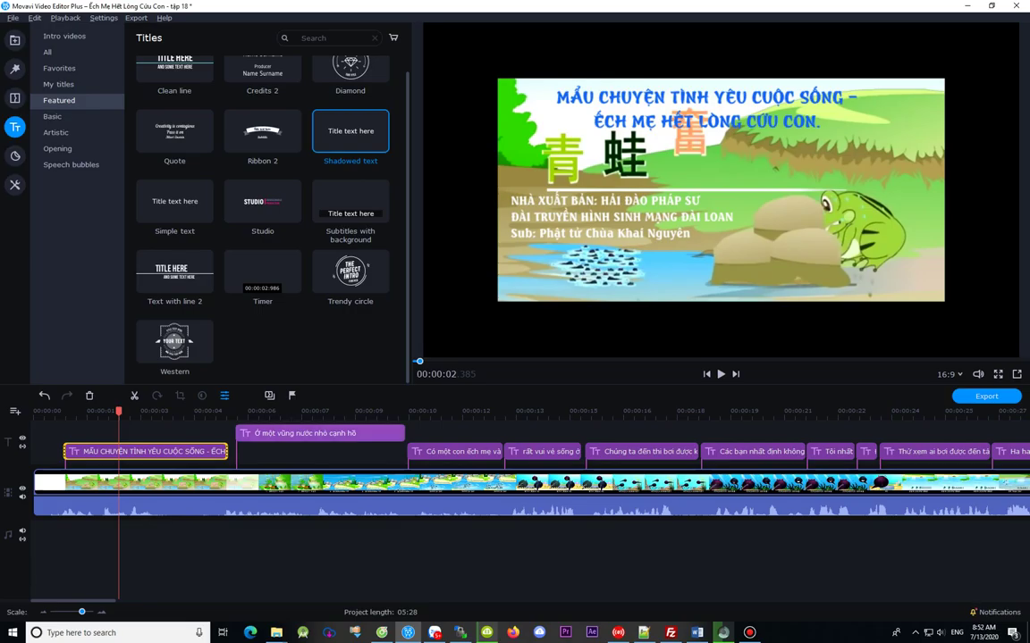
click(302, 434)
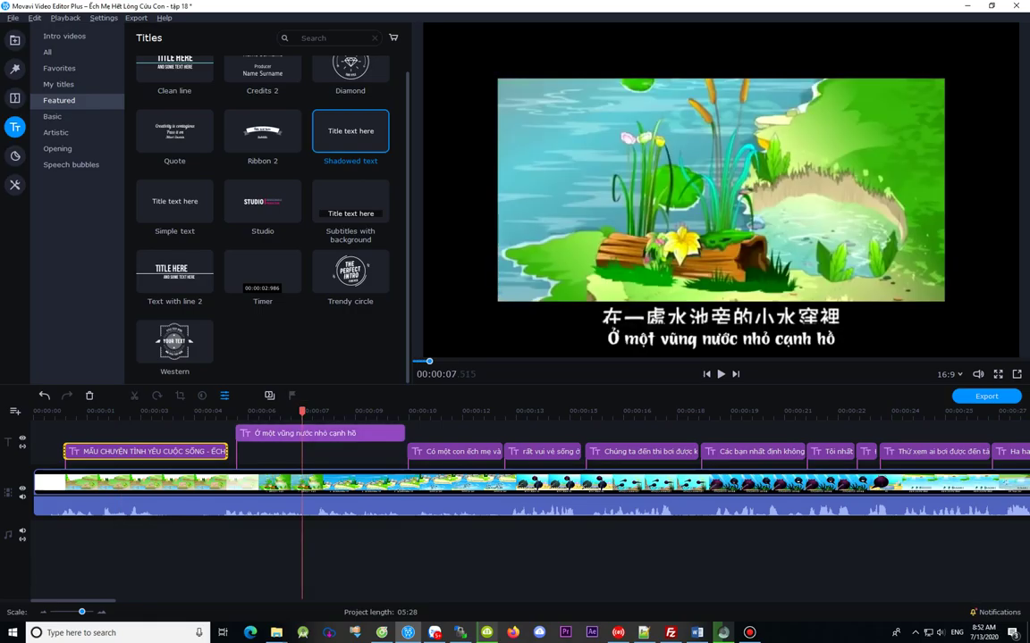
scroll(528, 474, down, 10)
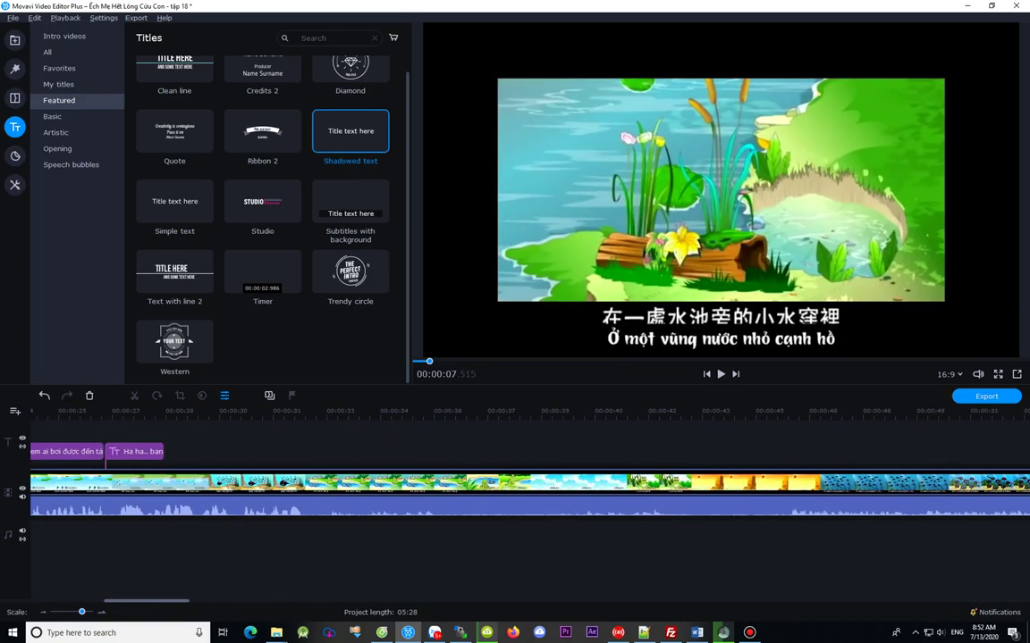
click(224, 411)
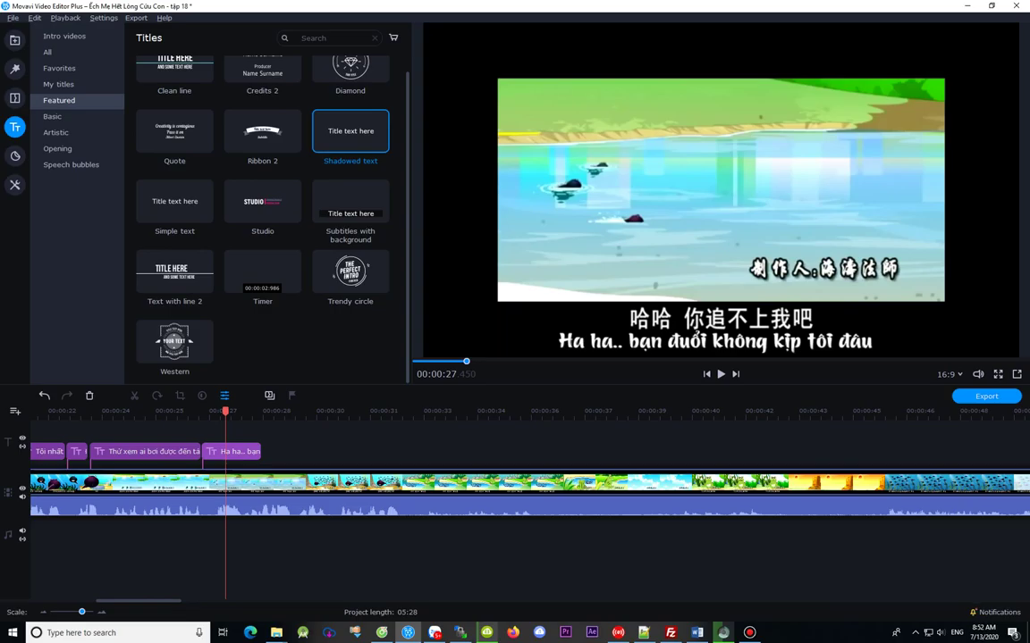
click(252, 411)
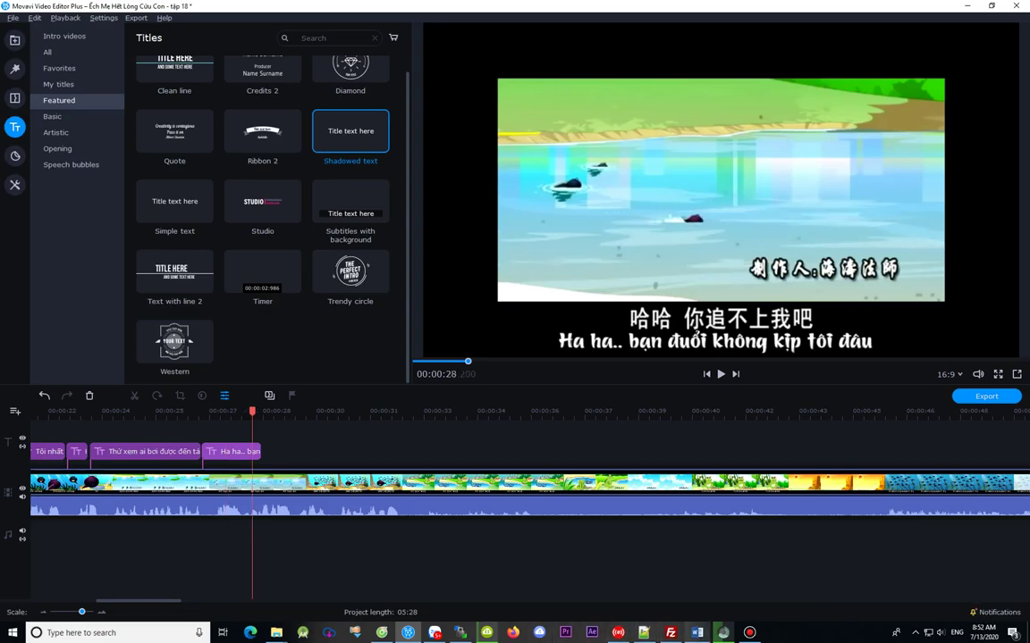
Step: Switch to the Word script, copy the 0;30 line "Đừng đắc ý, tôi vẫn chưa dùng hết lực." and return to the video editor
click(697, 633)
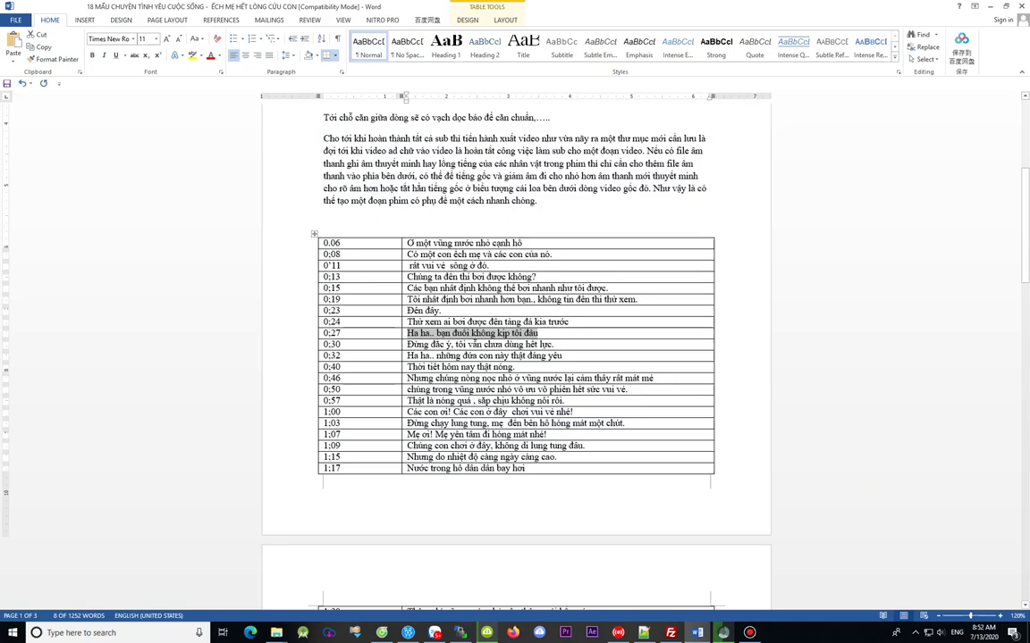
drag(554, 345, 407, 345)
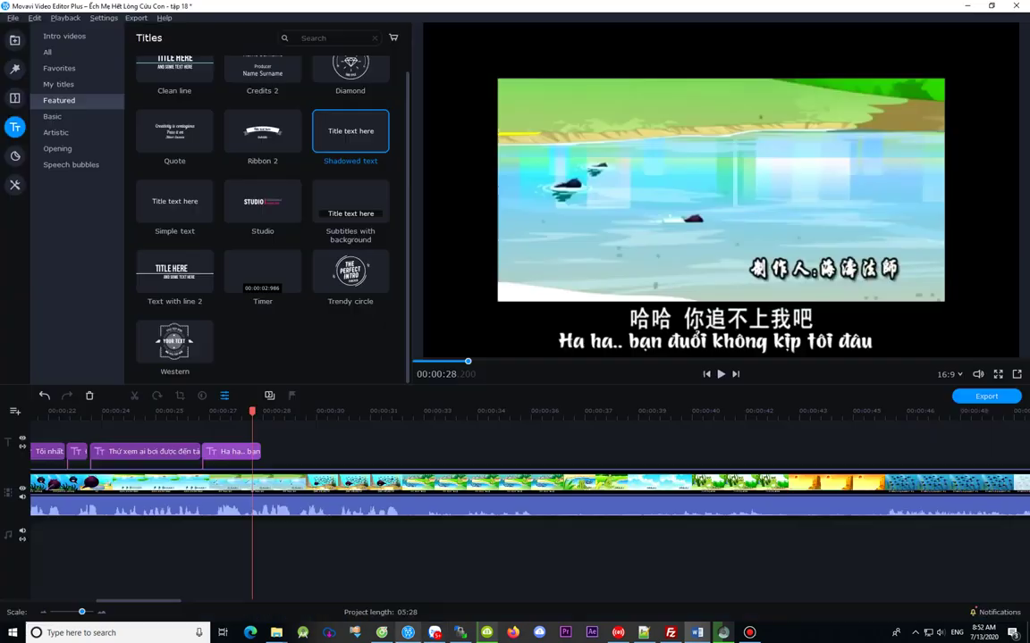
key(alt+Tab)
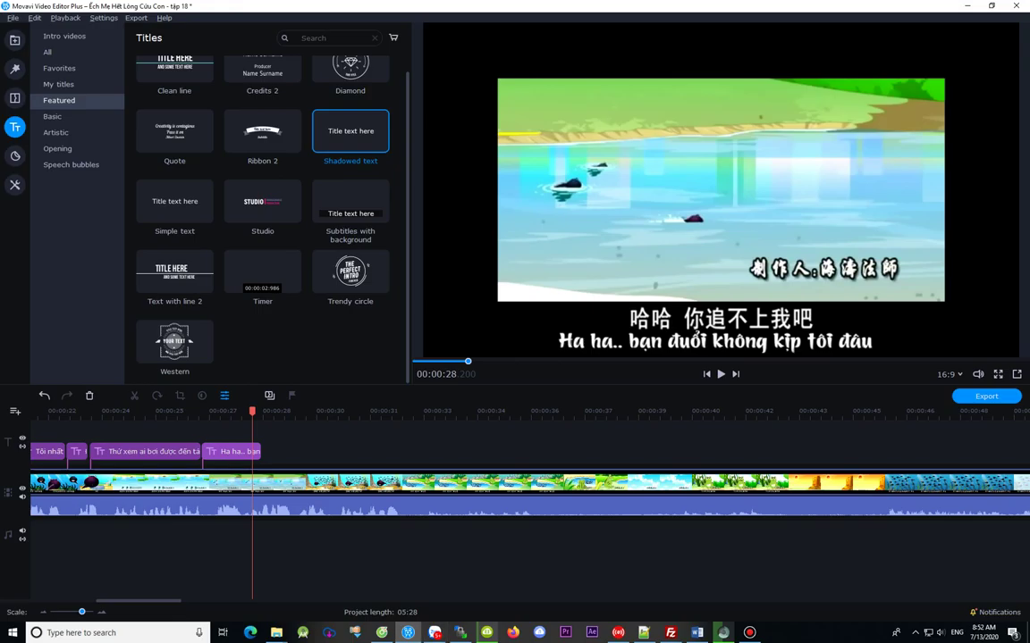
Step: Duplicate the last subtitle clip "Ha ha.. bạn đuổi không kịp tôi đâu" right after itself and extend the copy's start to close the gap
click(233, 451)
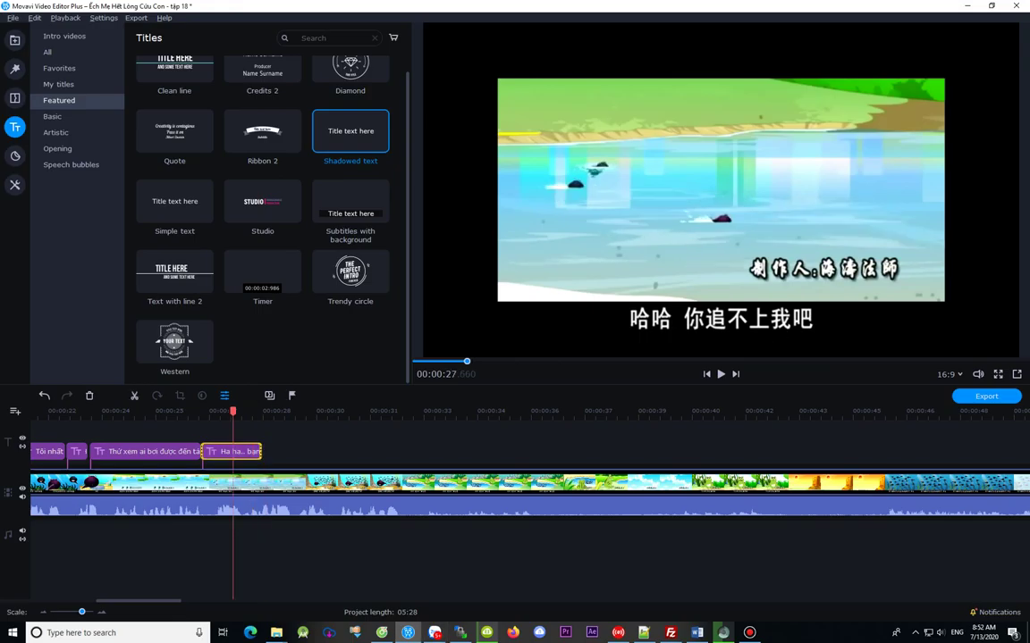
click(265, 451)
key(ctrl+v)
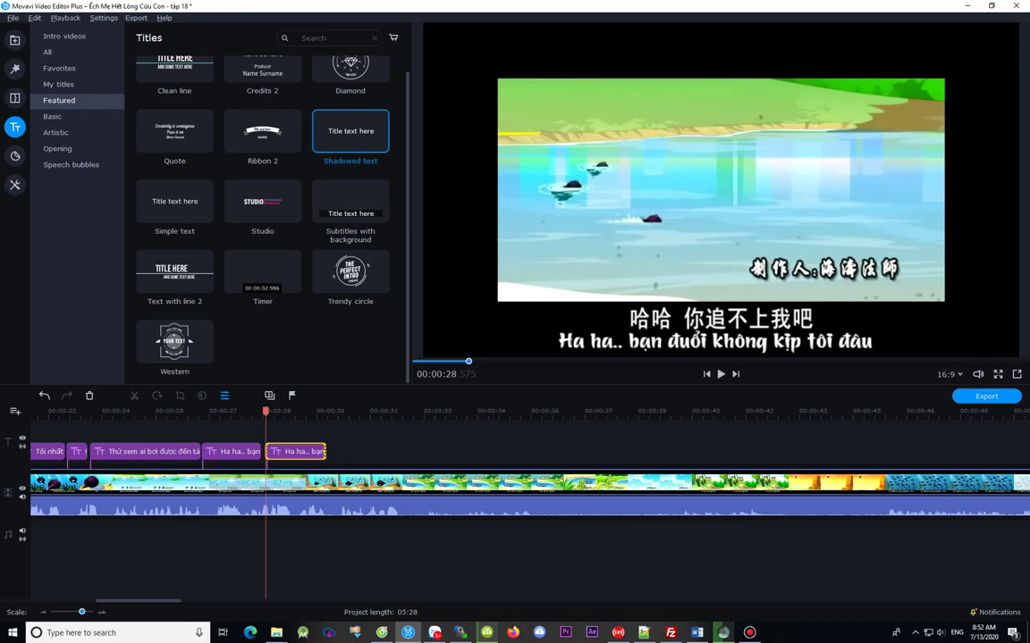
click(288, 451)
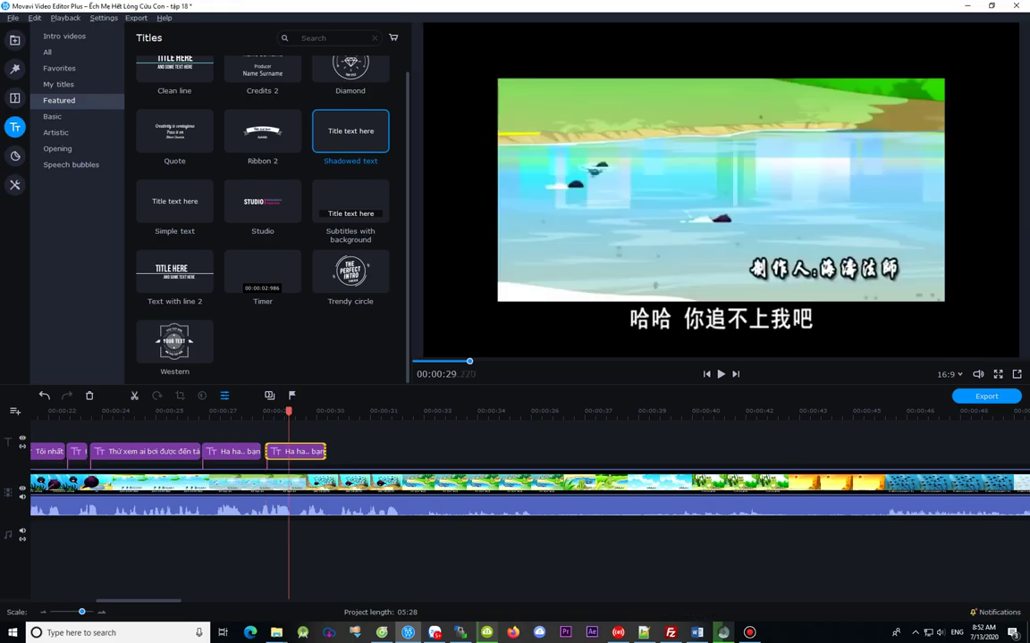
drag(267, 451, 261, 451)
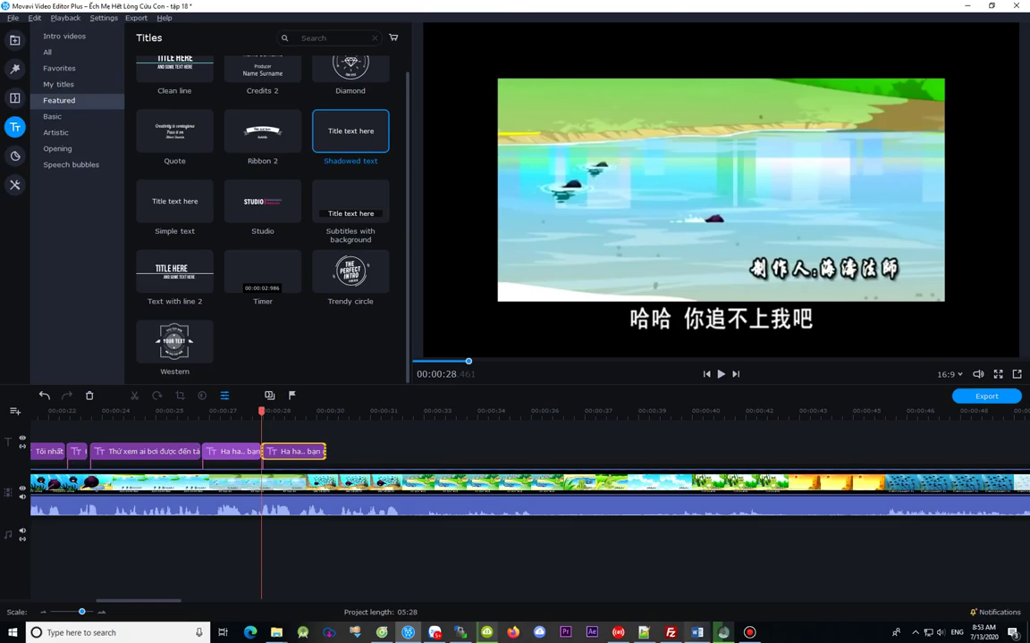
Step: Replace the duplicated subtitle's text with the Word script's 0;30 line, "Đừng đắc ý, tôi vẫn chưa dùng hết lực."
key(alt+Tab)
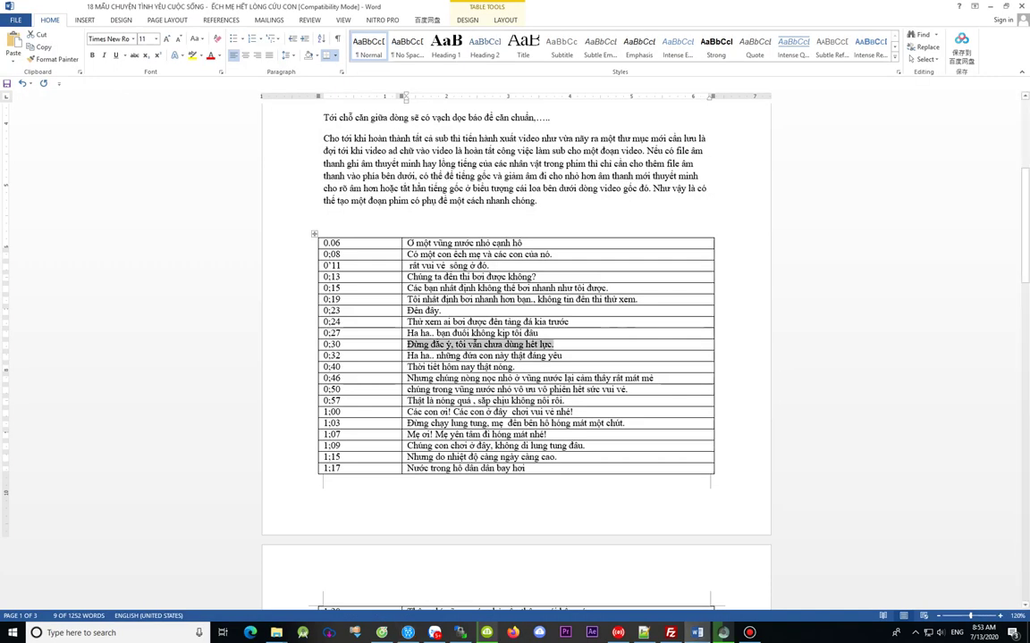
click(407, 633)
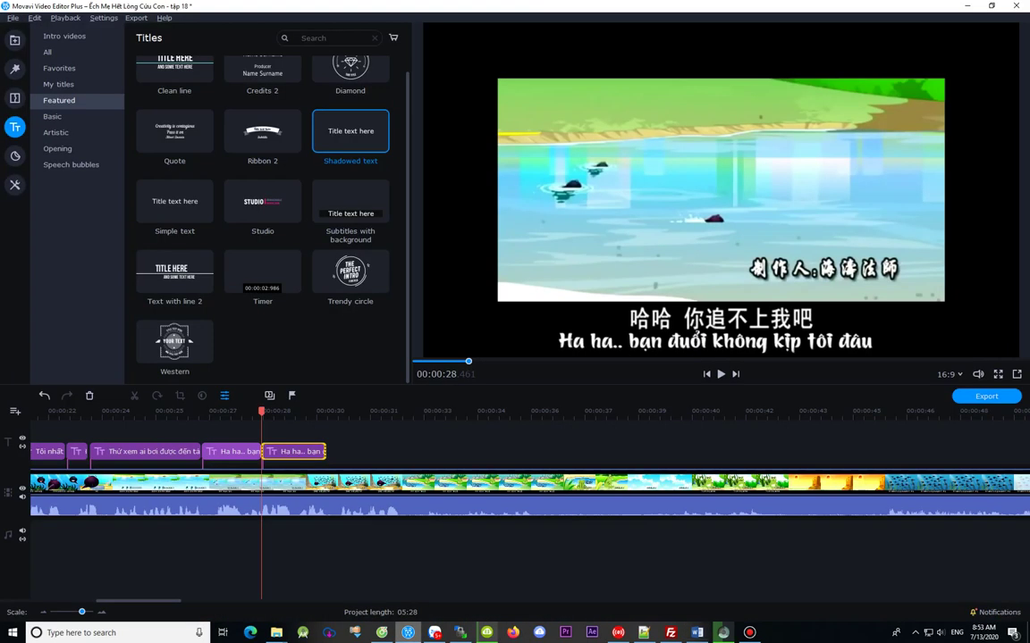
click(280, 412)
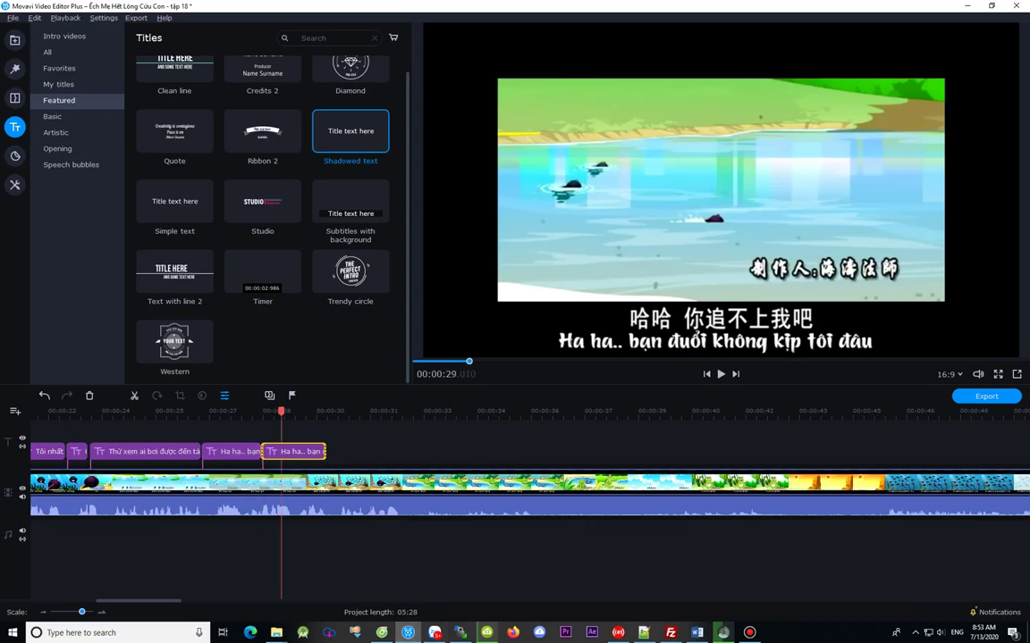
click(224, 396)
double_click(740, 340)
key(ctrl+a)
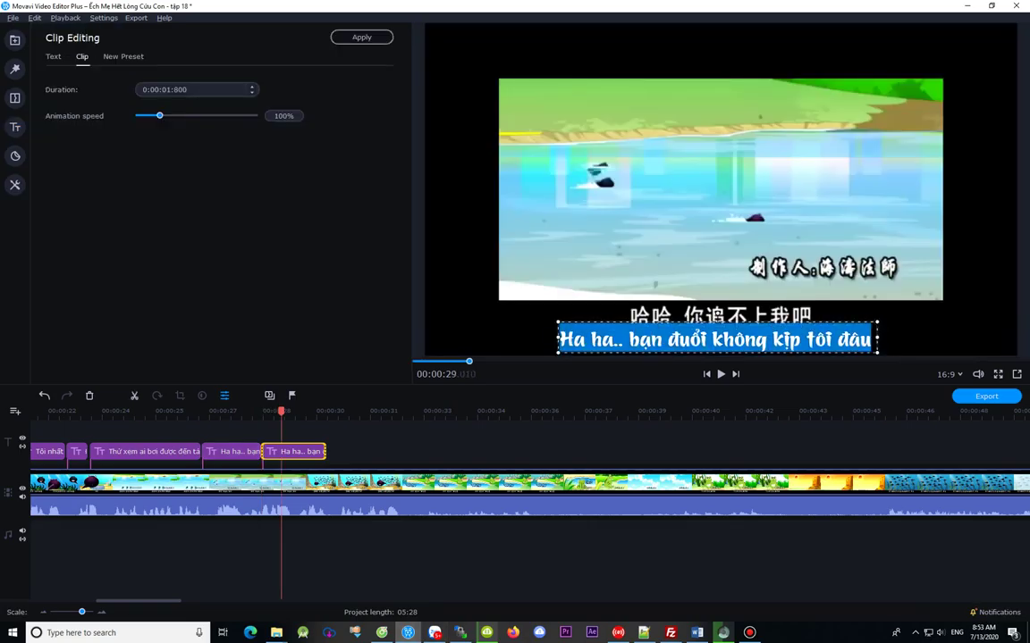
key(ctrl+v)
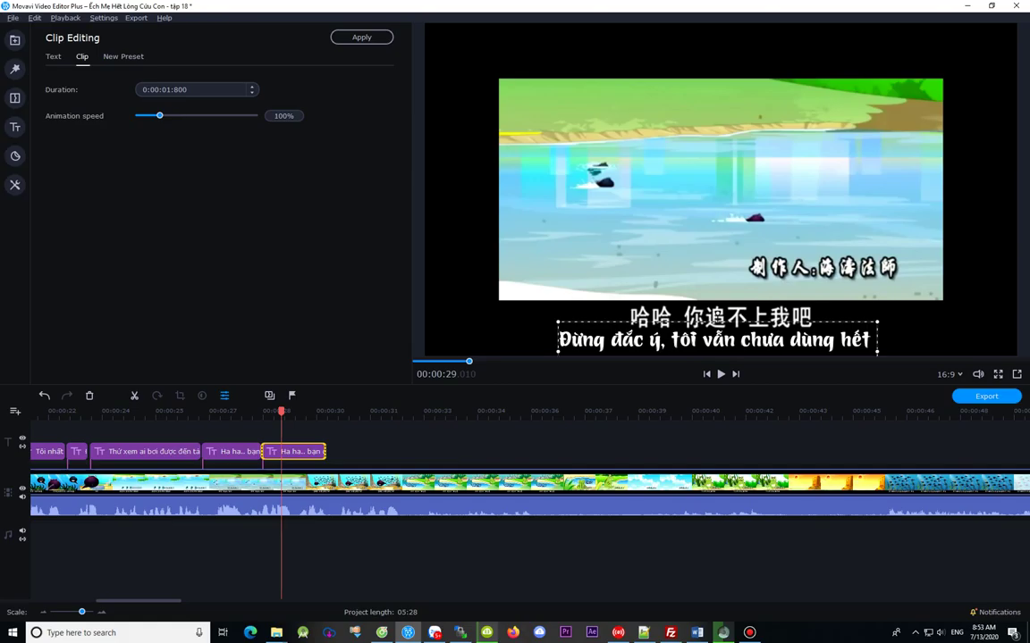
text(lực.)
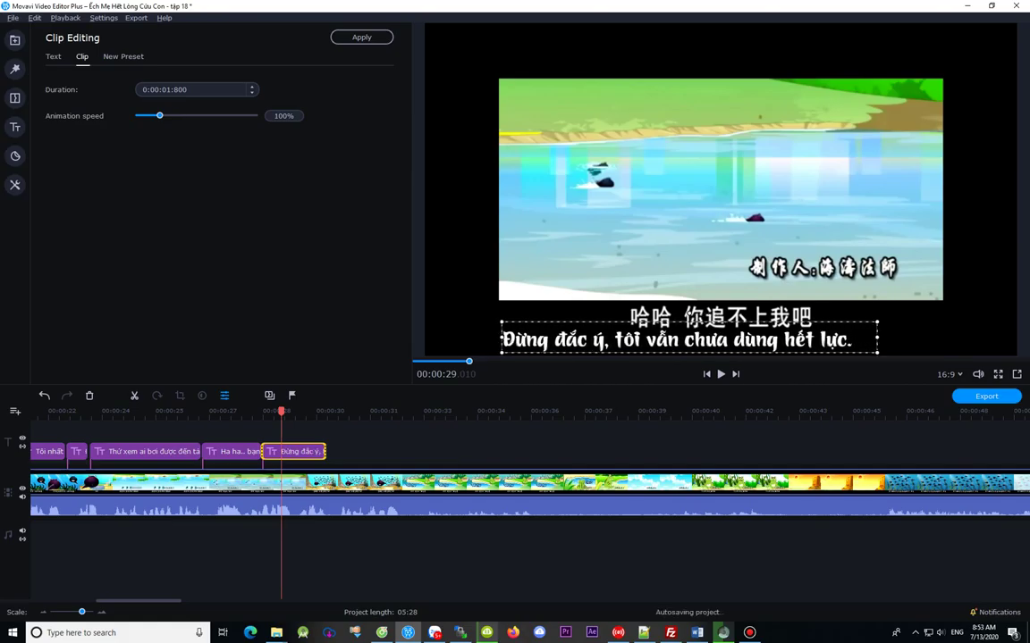
Step: Narrow the new subtitle's text frame to fit its sentence and centre it beneath the Chinese caption in the preview
mouse_move(876, 338)
mouse_down()
mouse_move(949, 338)
mouse_move(861, 338)
mouse_up()
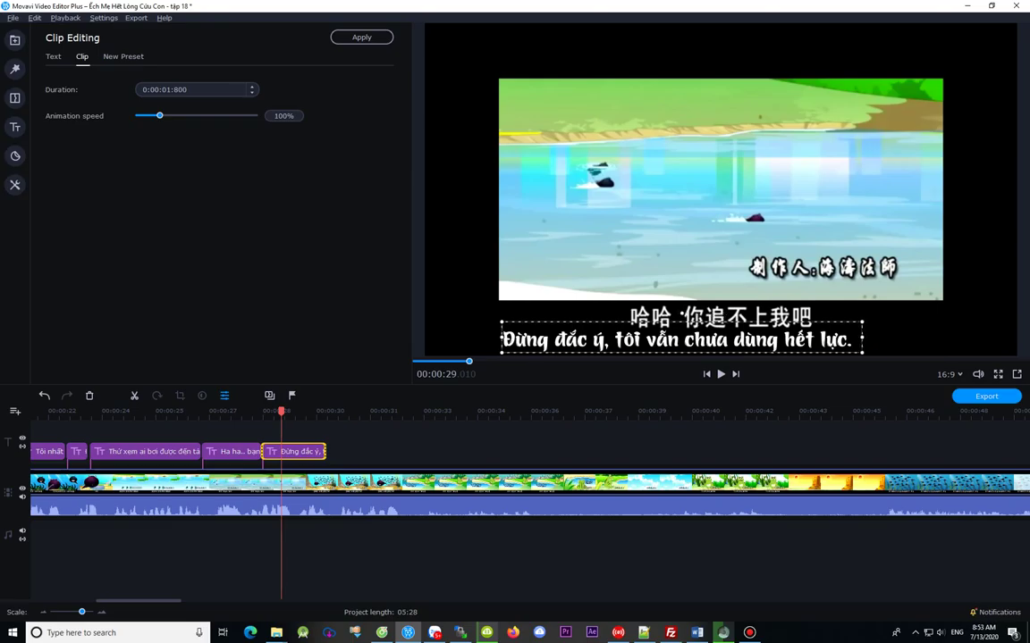
drag(679, 339, 732, 335)
click(717, 339)
click(683, 286)
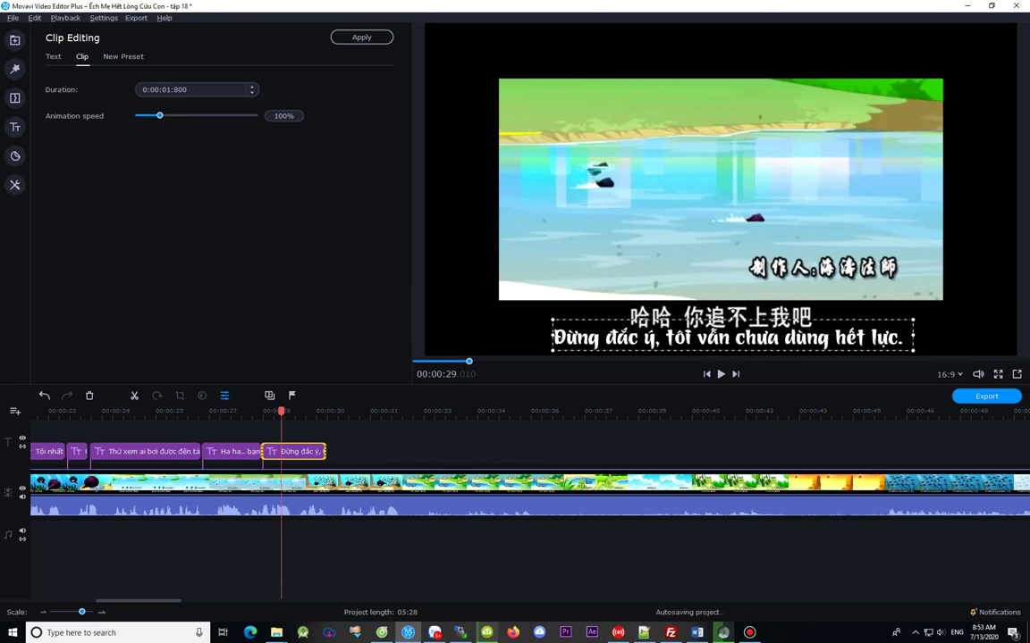
drag(913, 335, 908, 335)
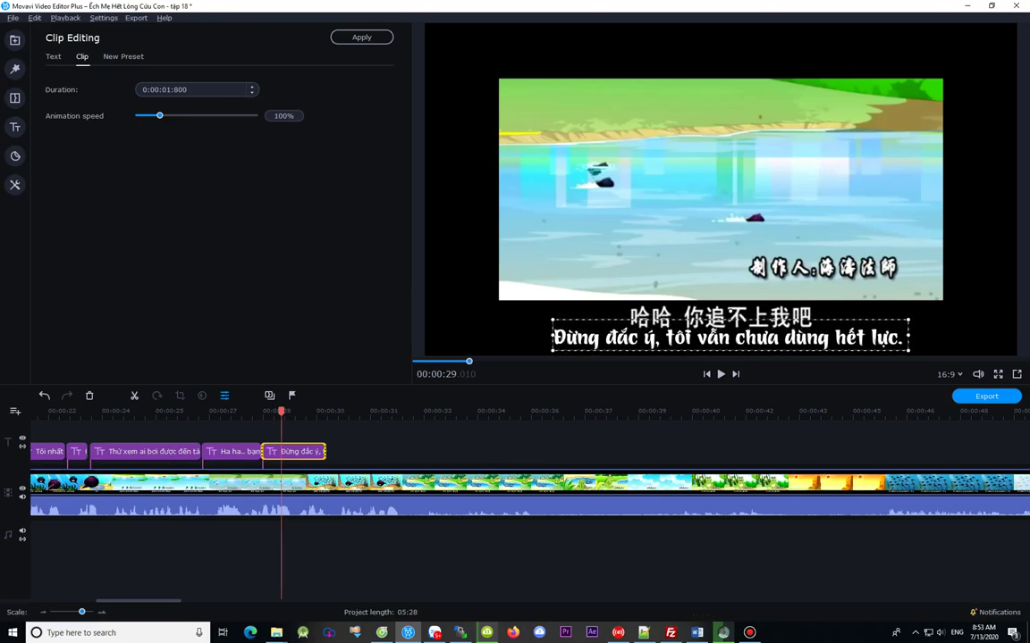
drag(730, 336, 732, 339)
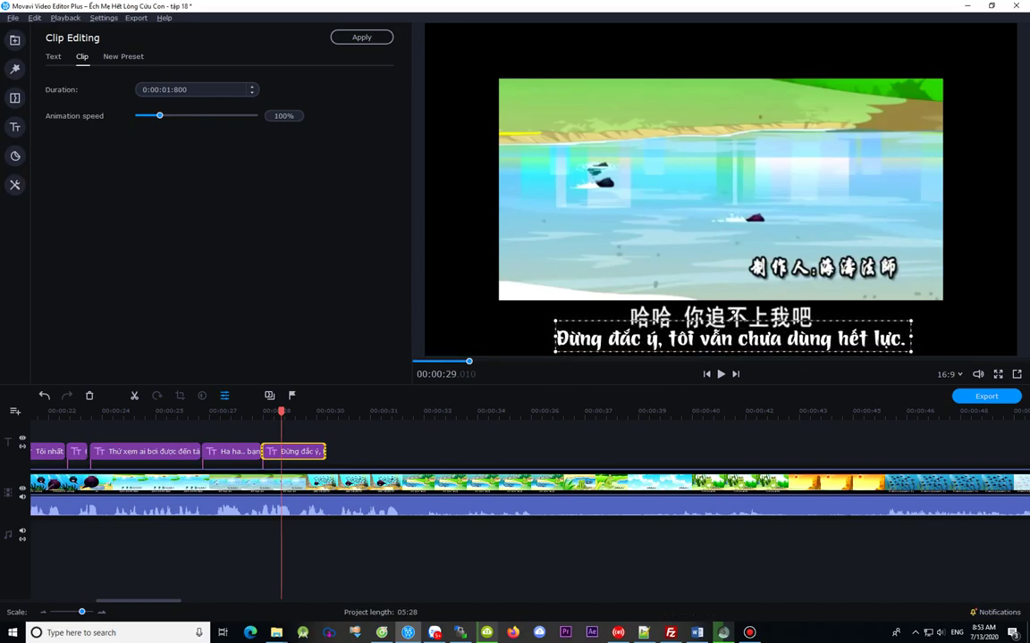
Step: Nudge the "Đừng đắc ý, tôi vẫn chưa dùng hết lực." subtitle slightly left in the preview and finish editing the title
drag(733, 337, 728, 337)
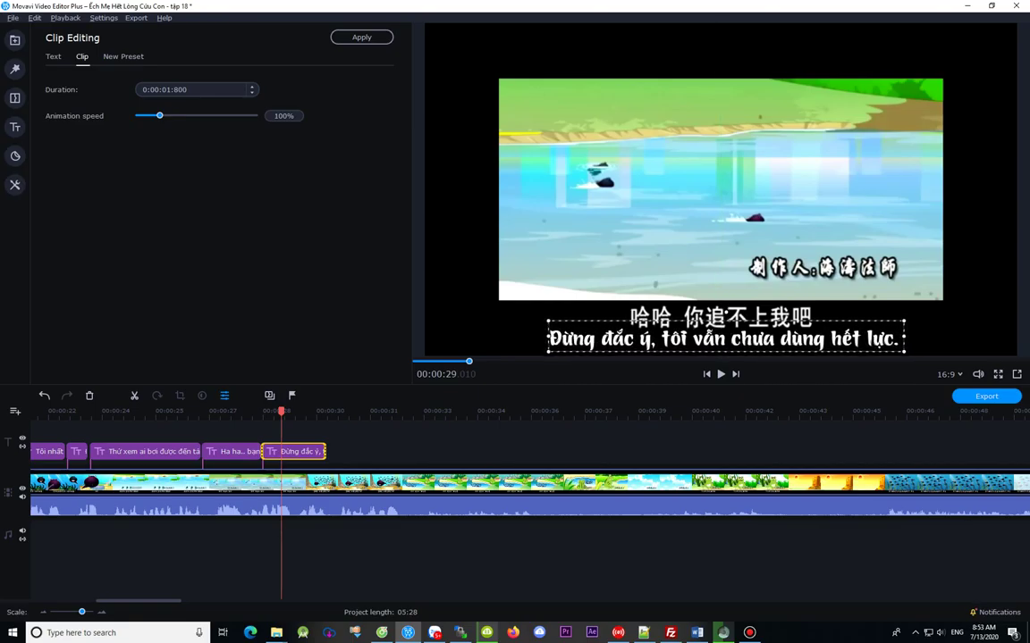
click(650, 355)
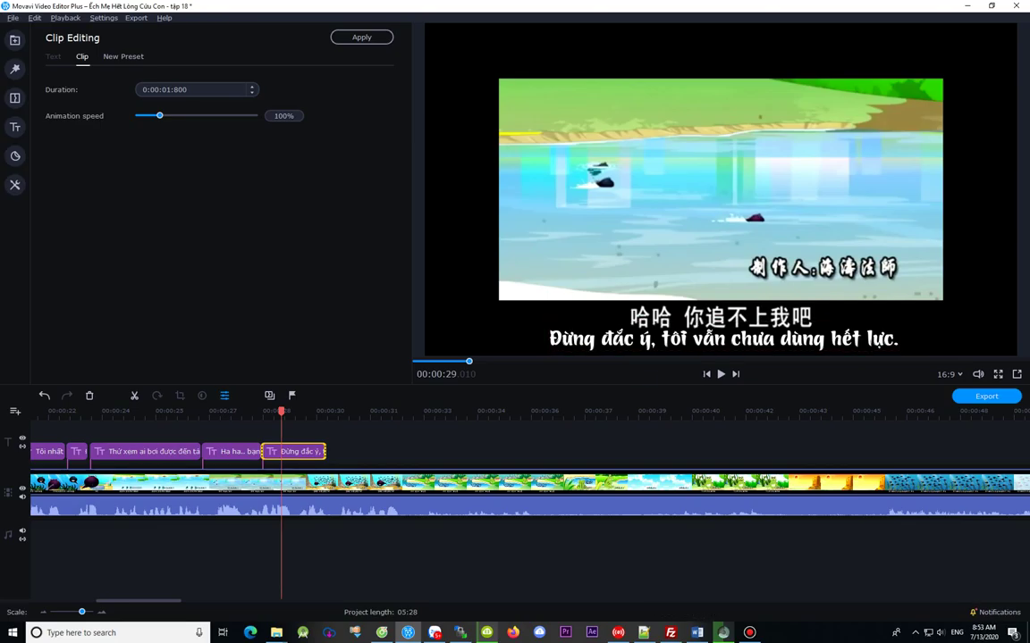
click(242, 452)
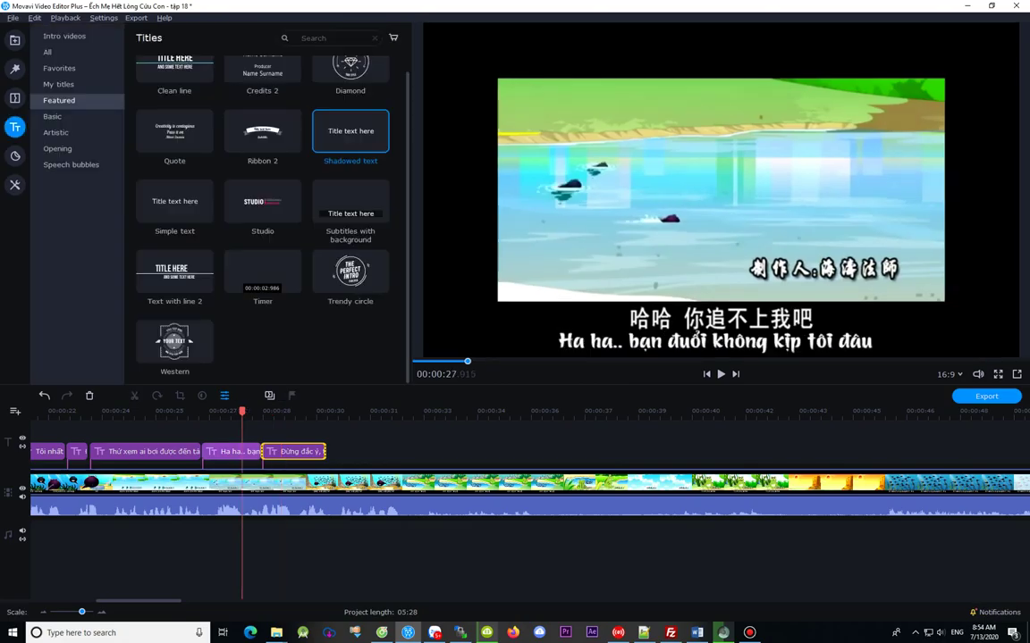
Step: Trim the start of the "Đừng đắc ý" subtitle clip and shift it to begin at about 0:29.66, where the Chinese caption changes
click(284, 451)
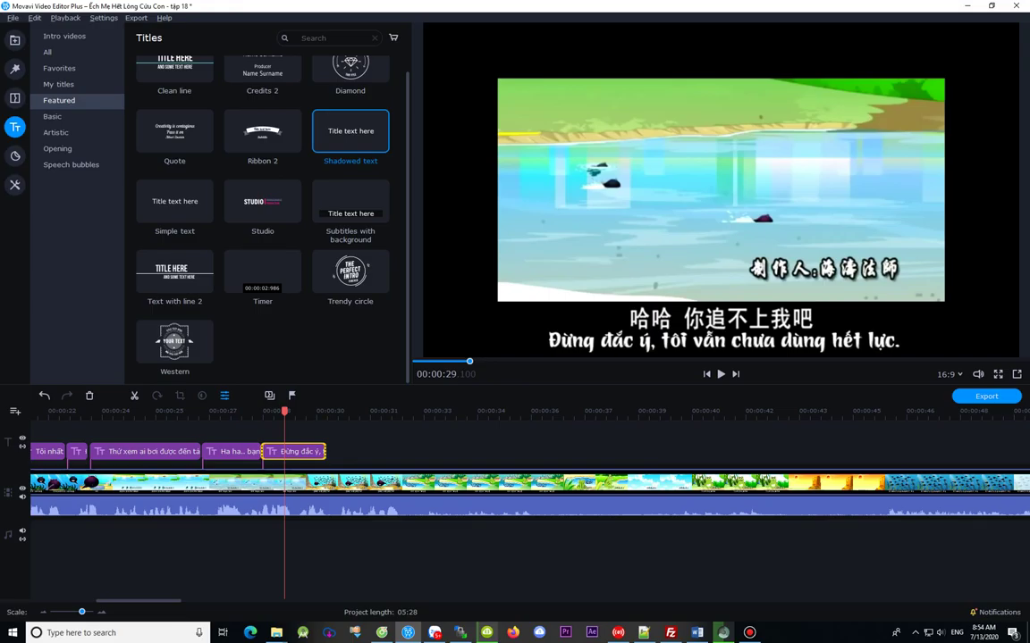
click(241, 452)
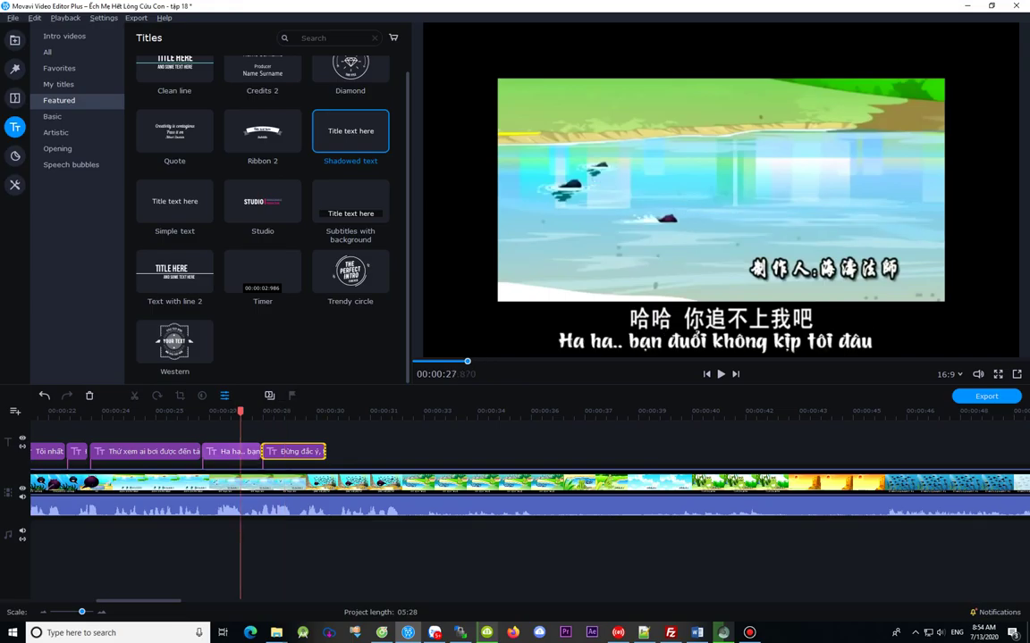
click(309, 412)
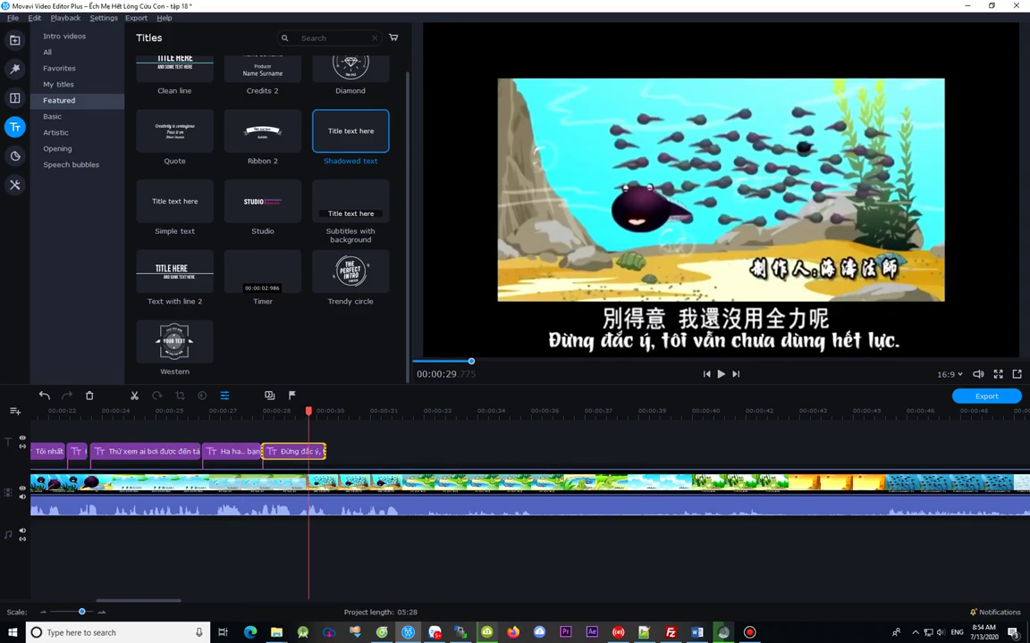
drag(262, 451, 284, 451)
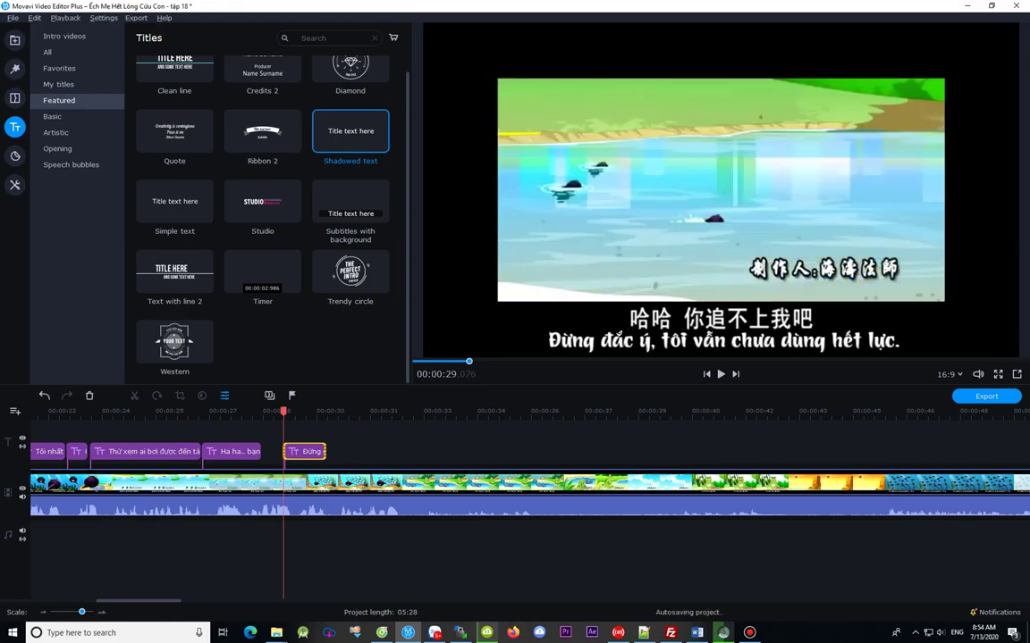
click(291, 412)
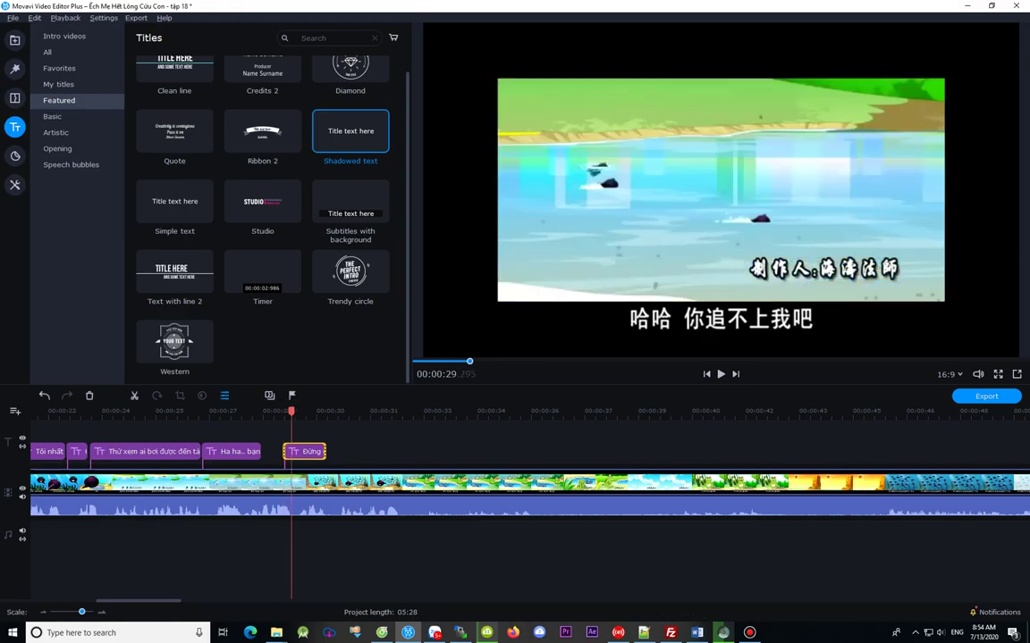
click(302, 411)
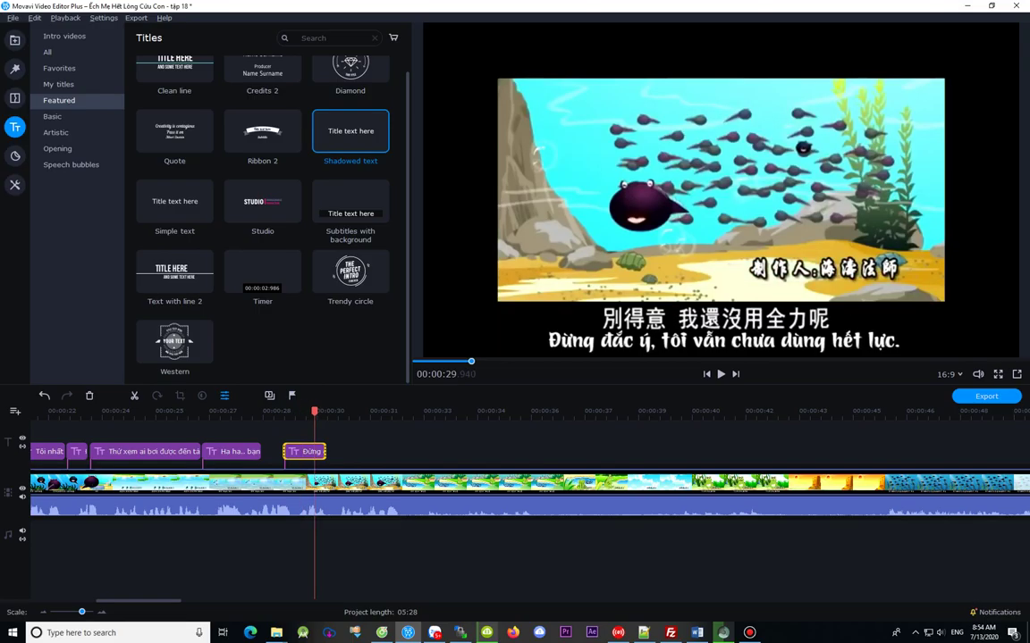
drag(301, 451, 322, 451)
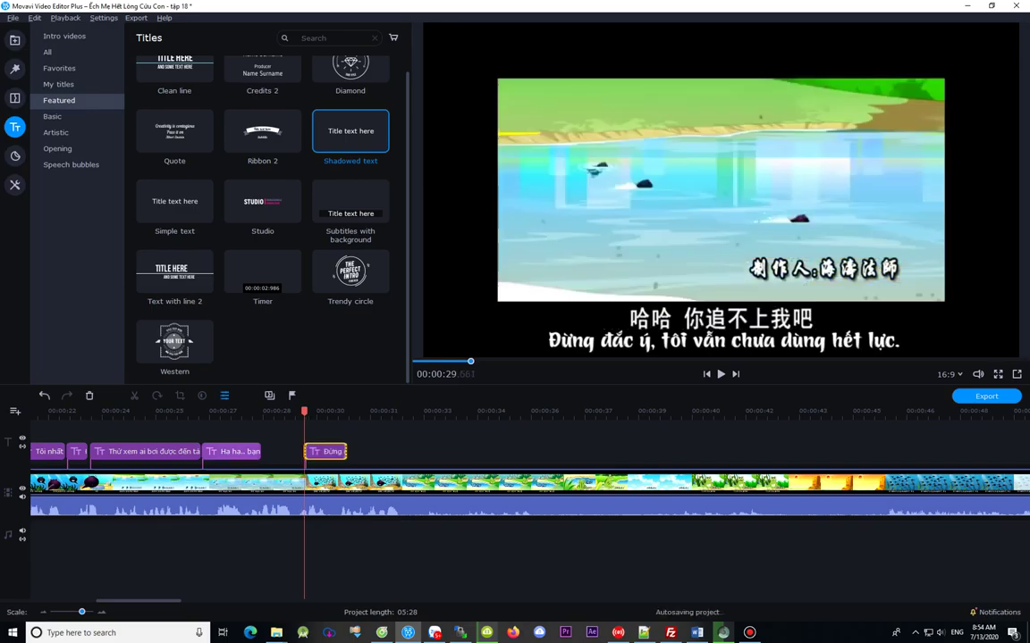
Step: Extend the end of the "Ha ha.. bạn đuổi không kịp tôi đâu" subtitle clip to meet the start of the "Đừng đắc ý" clip
click(244, 452)
drag(260, 451, 304, 452)
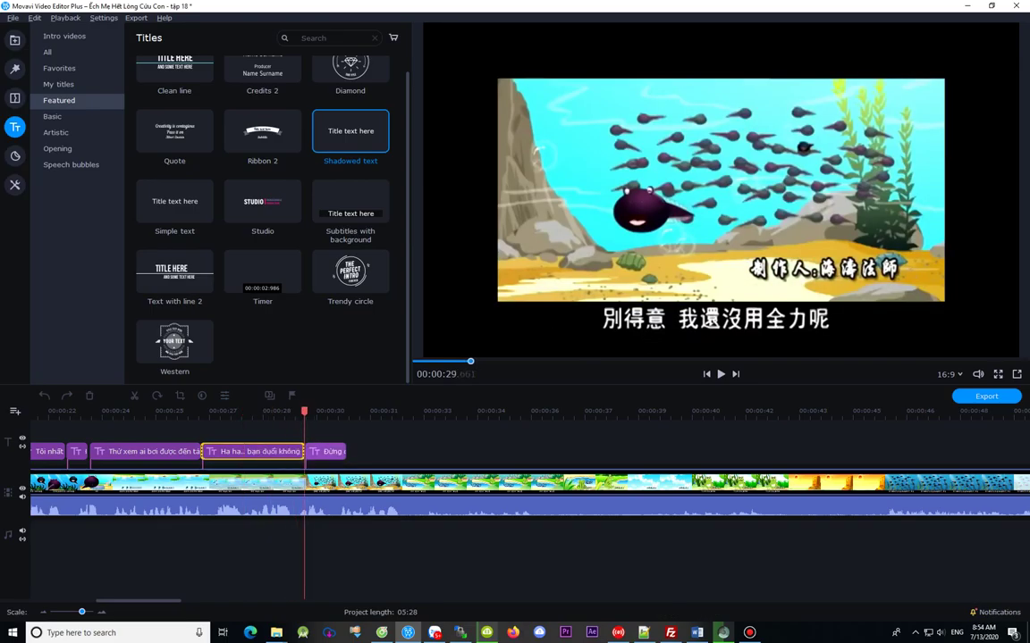
click(317, 411)
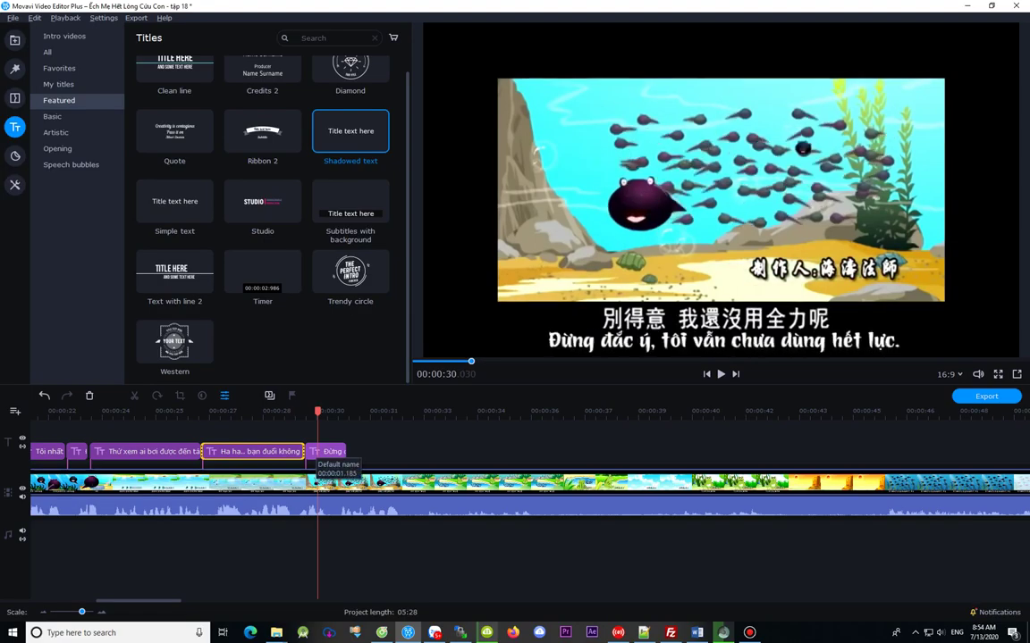
click(325, 451)
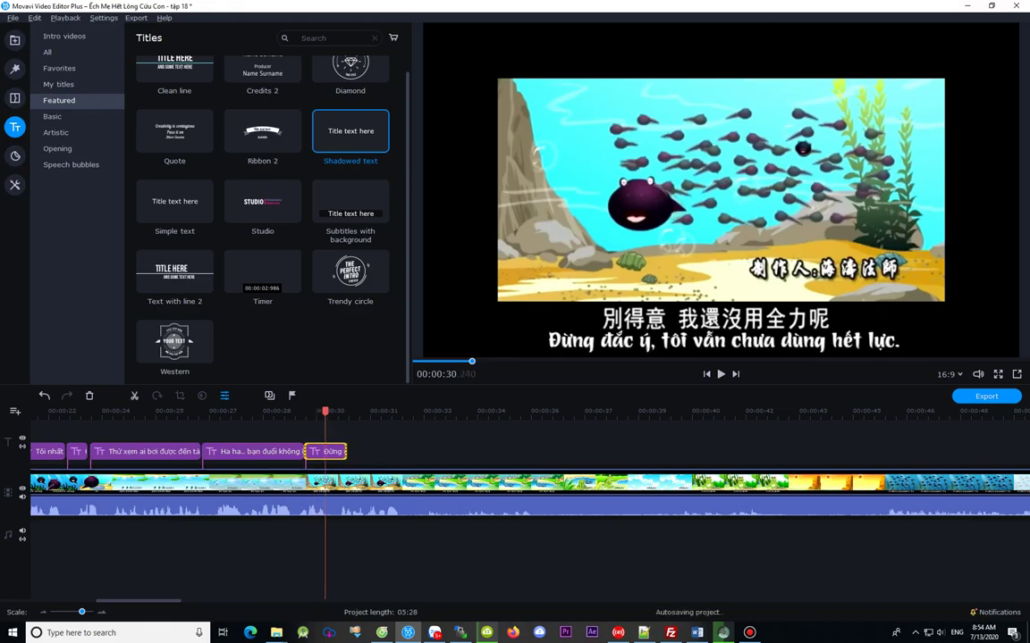
Step: Examine the junction between the "Ha ha.." and "Đừng đắc ý" subtitles in fine increments against the Chinese caption change
click(303, 452)
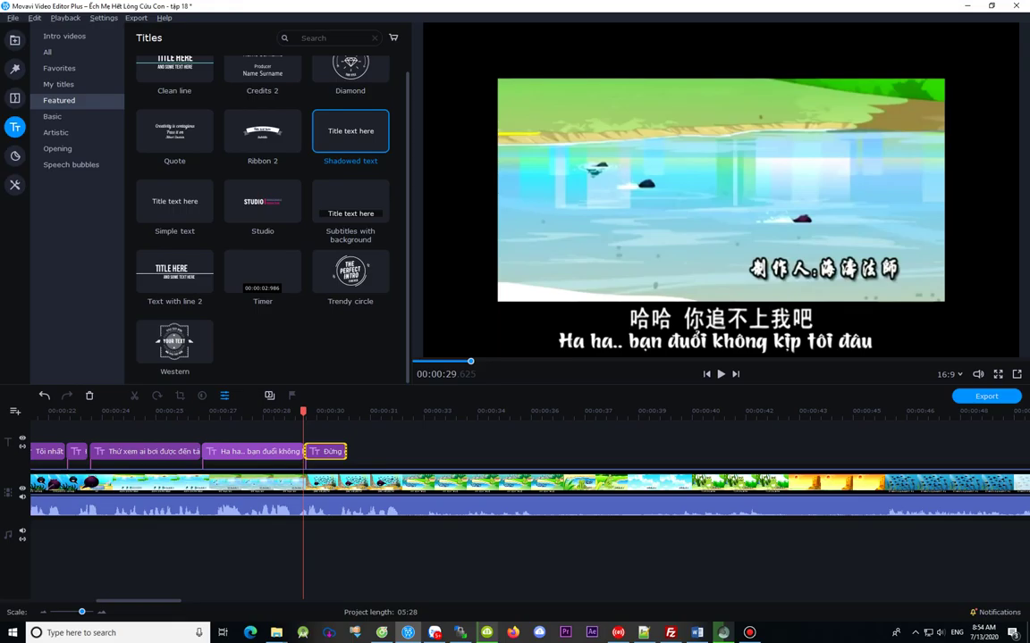
drag(82, 612, 90, 612)
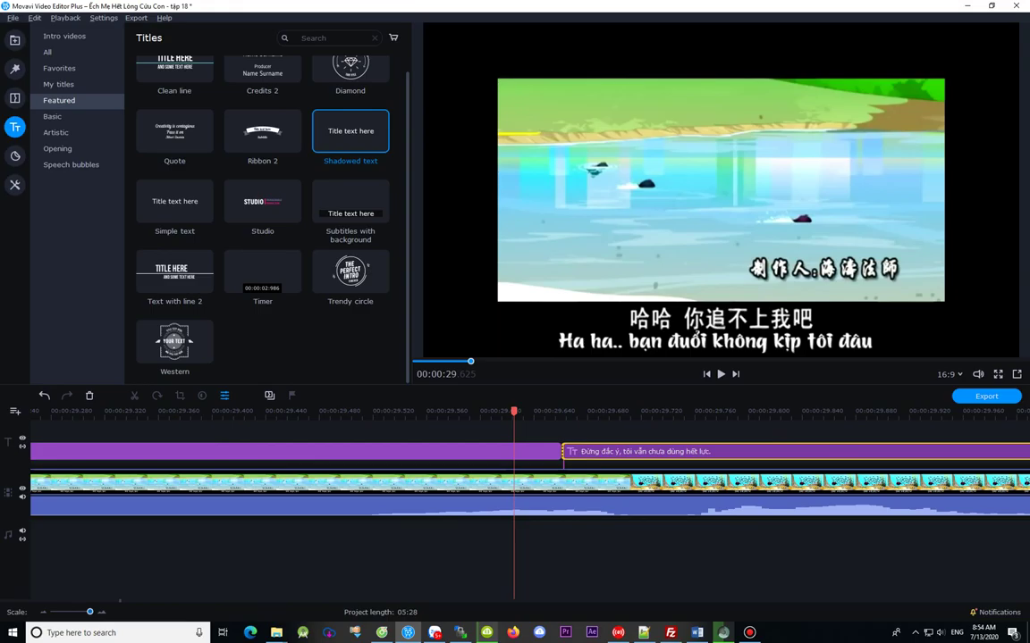
key(Right)
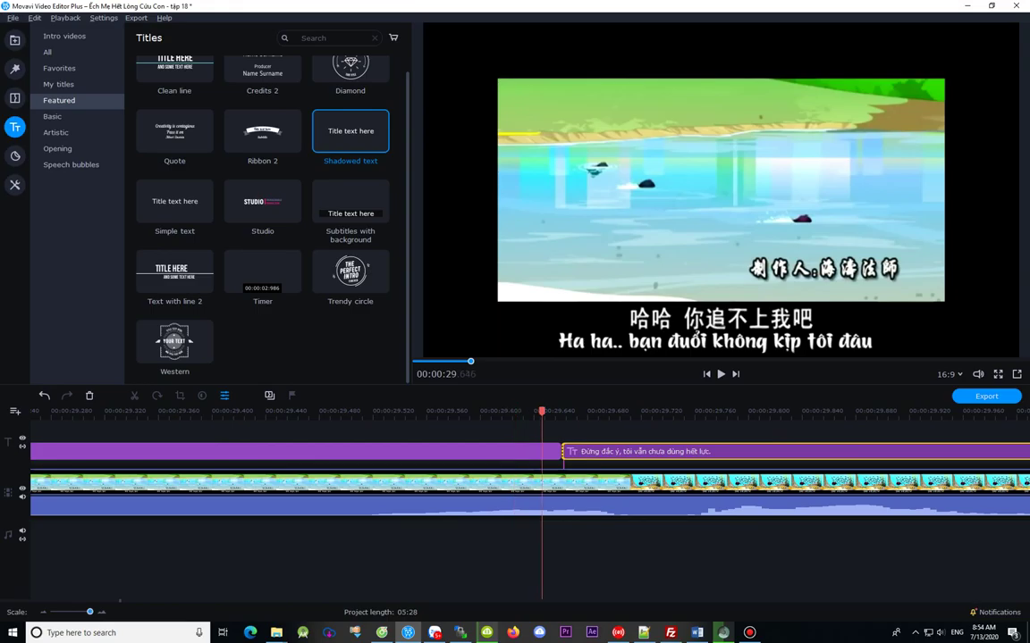
key(Right)
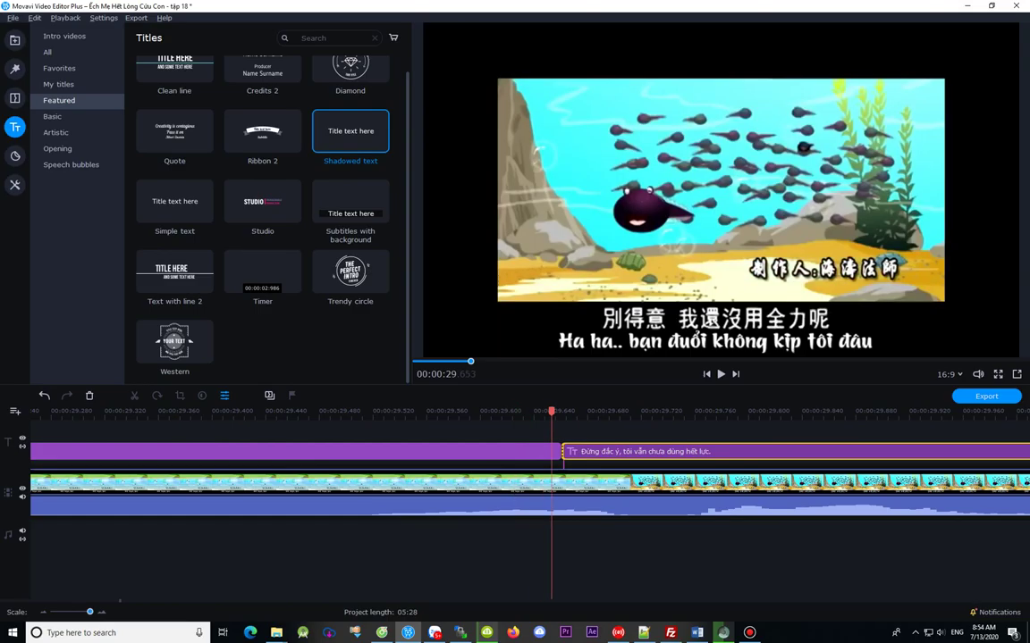
key(Right)
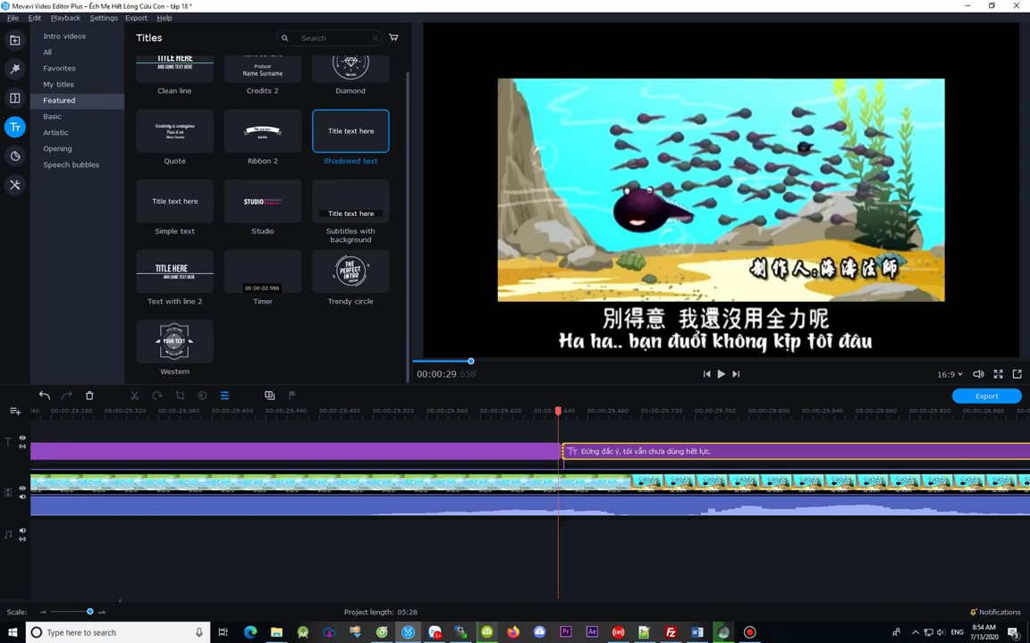
key(Right)
key(Right)
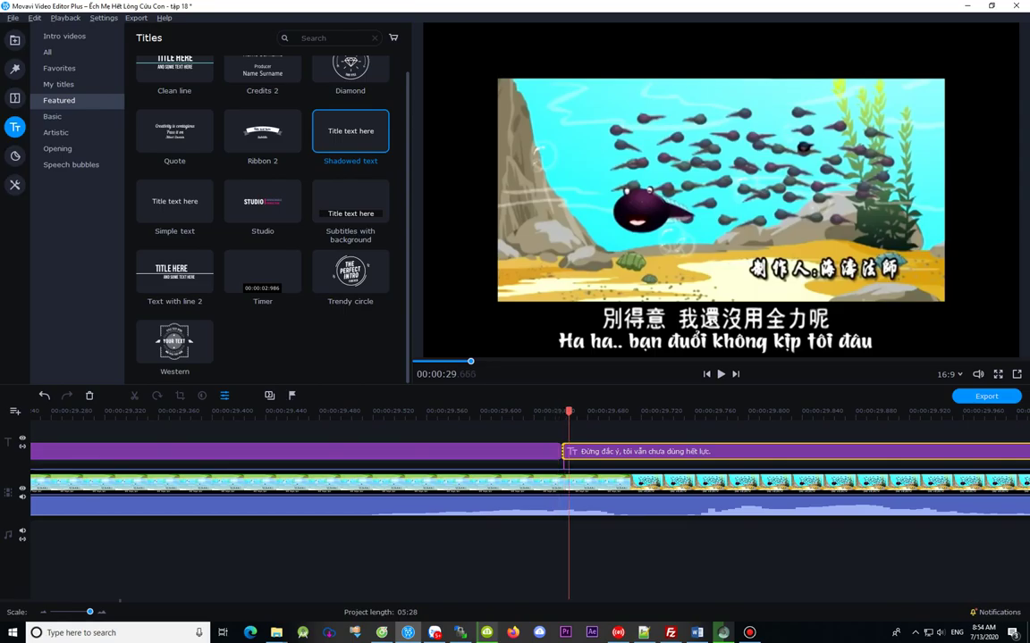
key(Right)
key(Right)
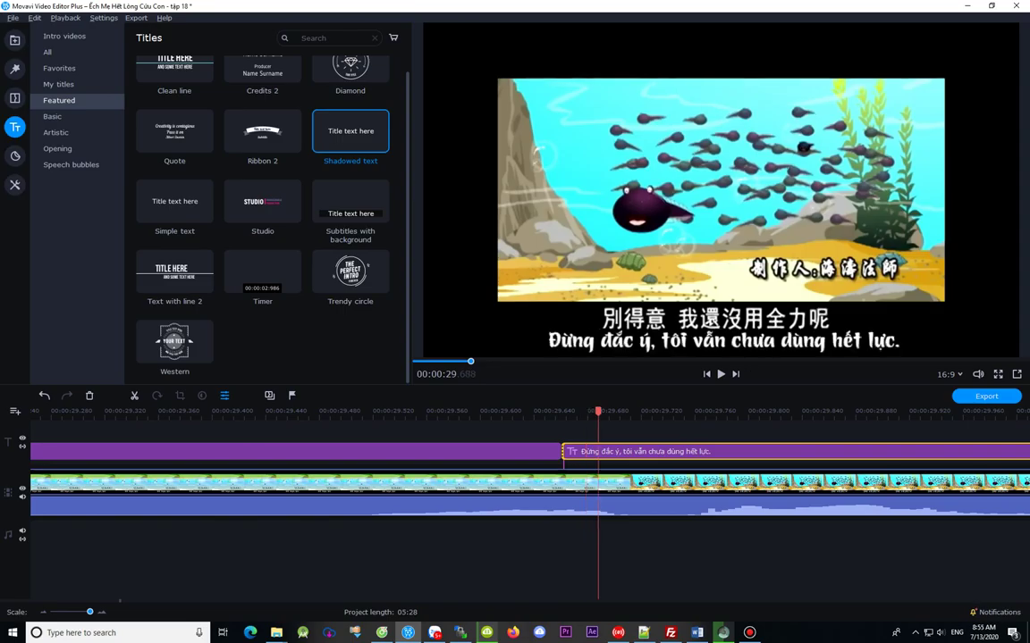
key(Left)
key(Left)
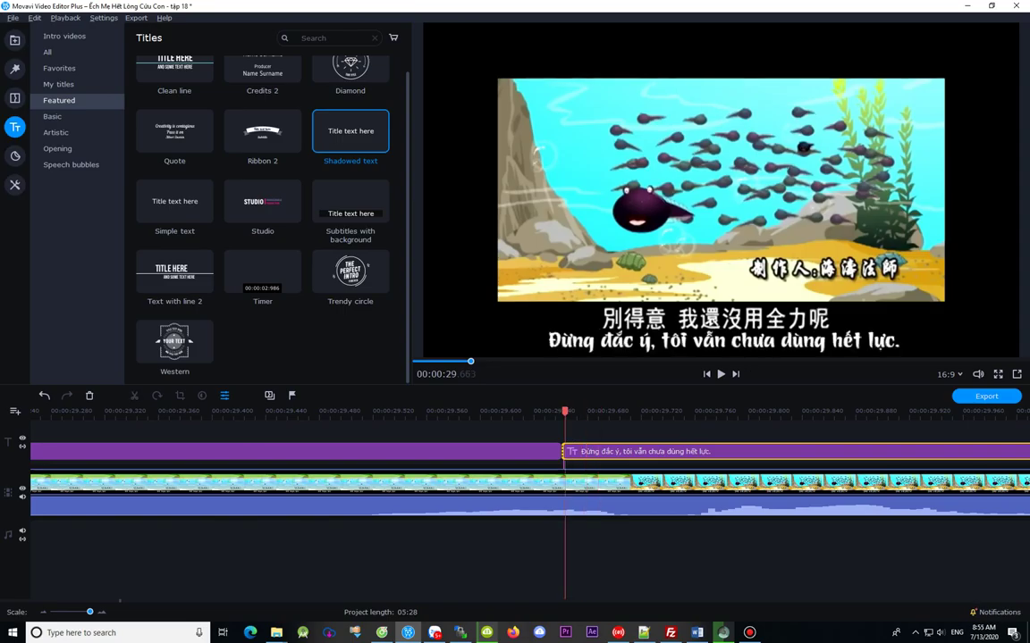
key(Right)
key(Right)
key(Right)
key(Right)
key(Right)
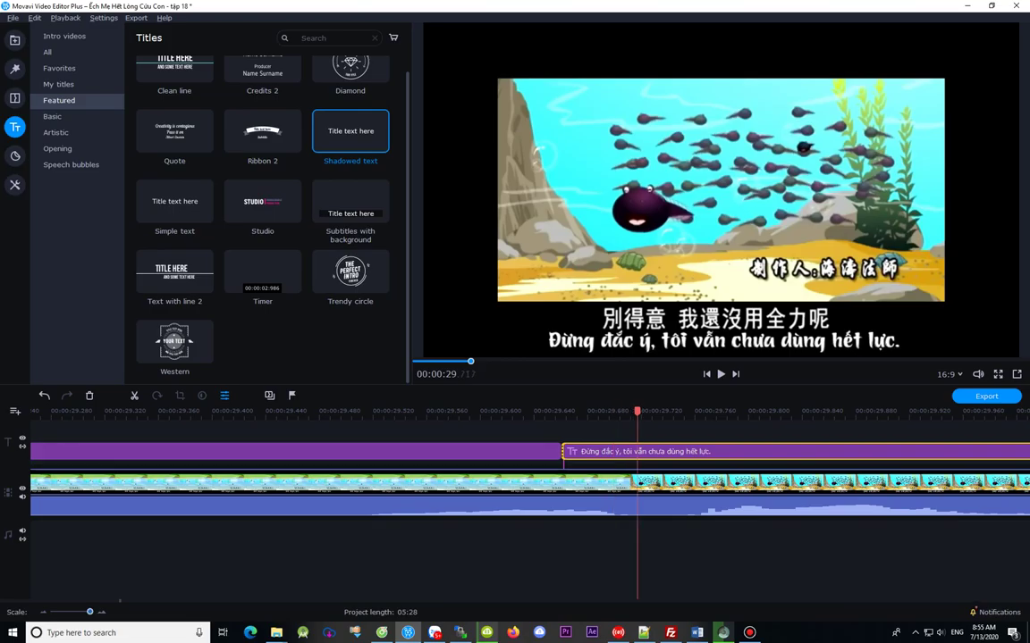
Step: Find where the Chinese caption ends and extend the "Đừng đắc ý" subtitle clip's end to about 0:32.15, near the scene change
scroll(511, 452, down, 5)
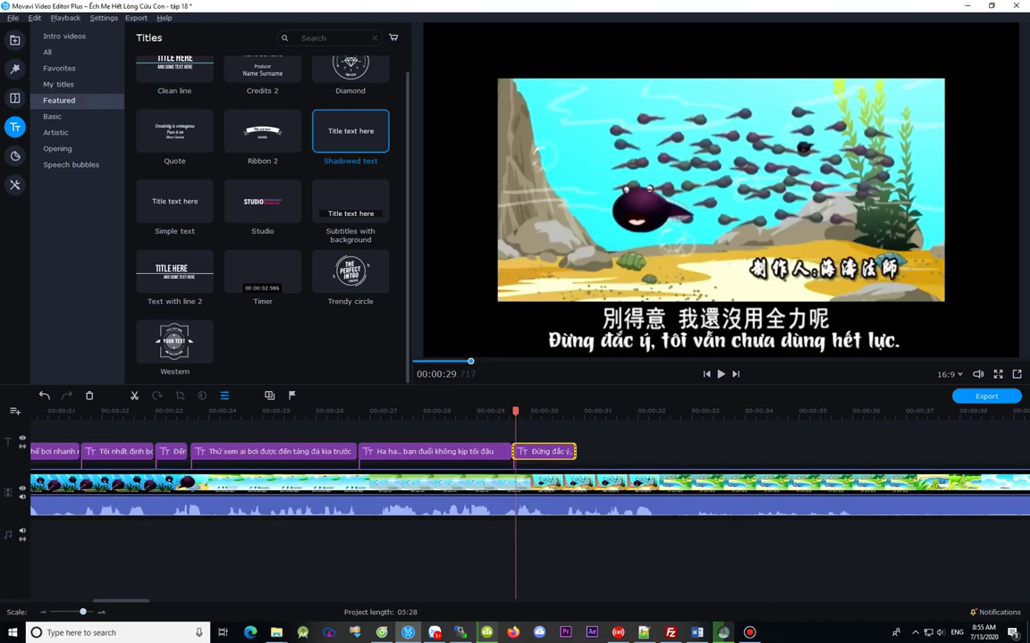
drag(516, 411, 538, 411)
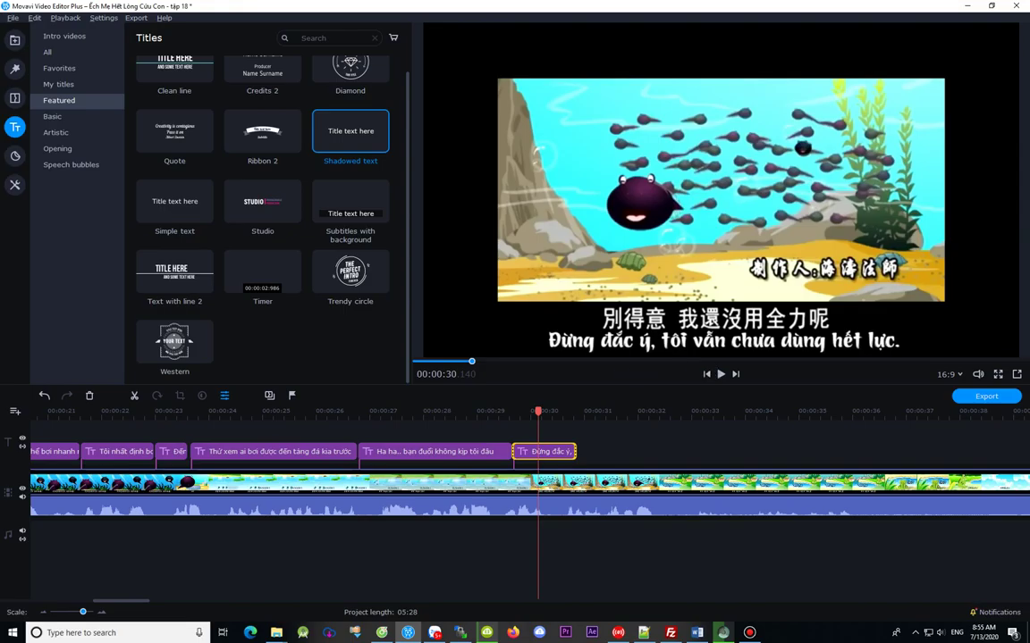
click(568, 412)
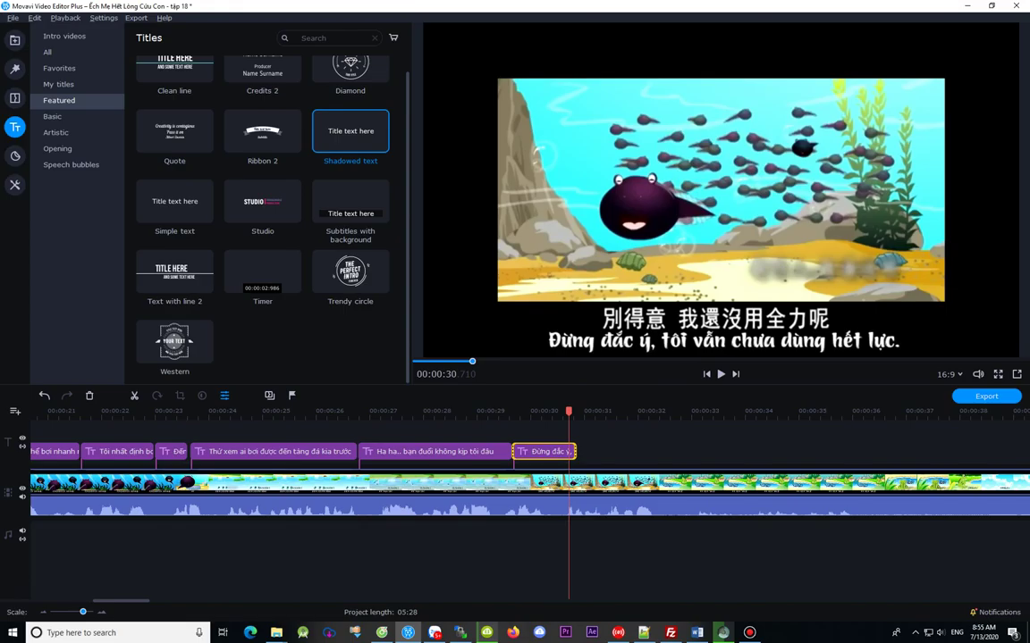
drag(568, 412, 574, 411)
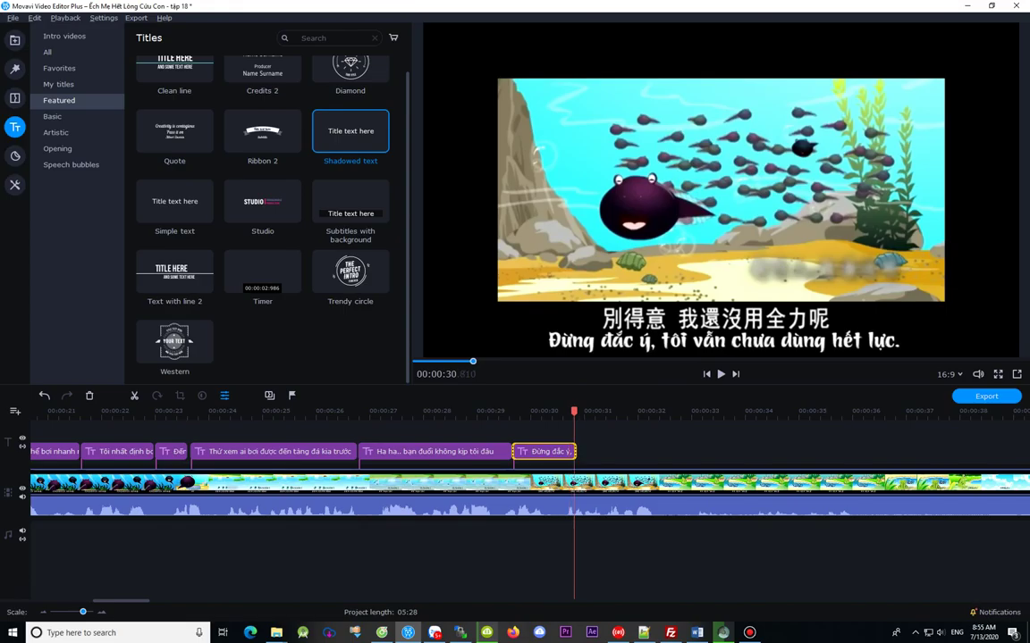
click(561, 412)
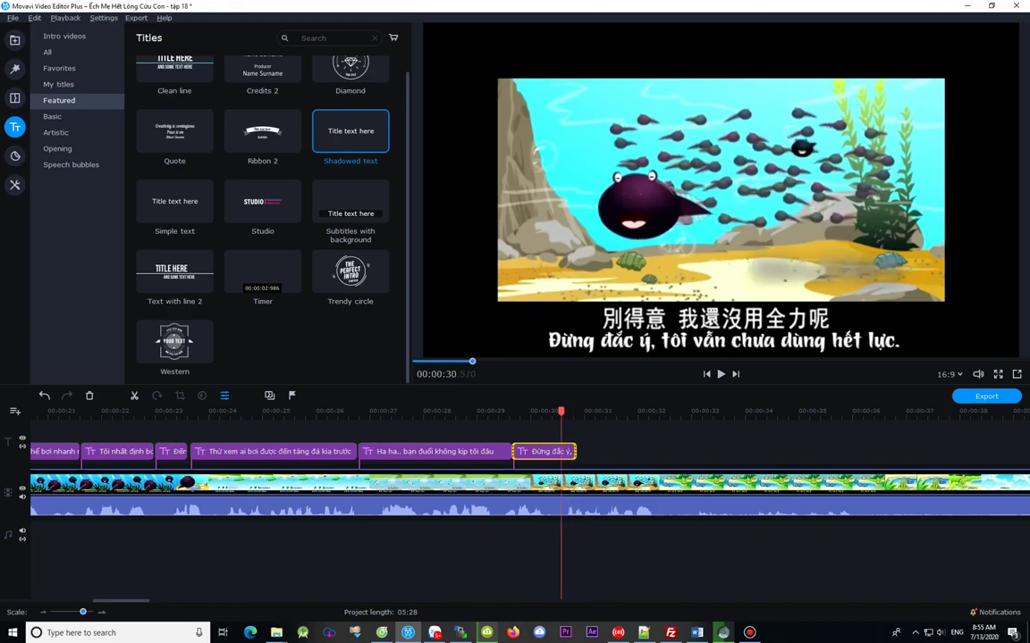
key(Right)
key(Right)
key(Right)
key(Right)
key(Right)
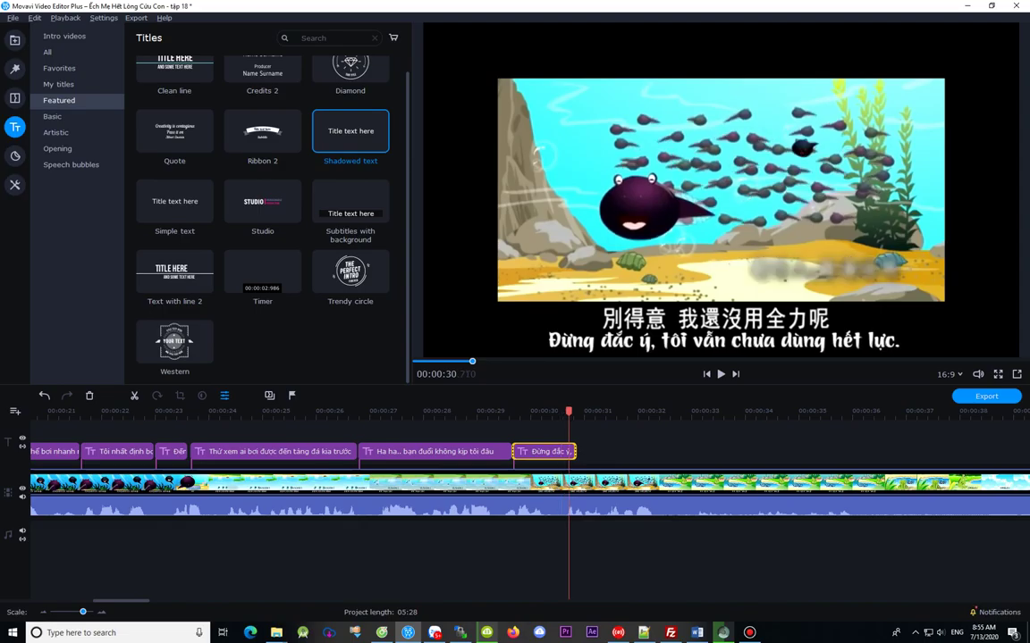
key(Right)
key(Right)
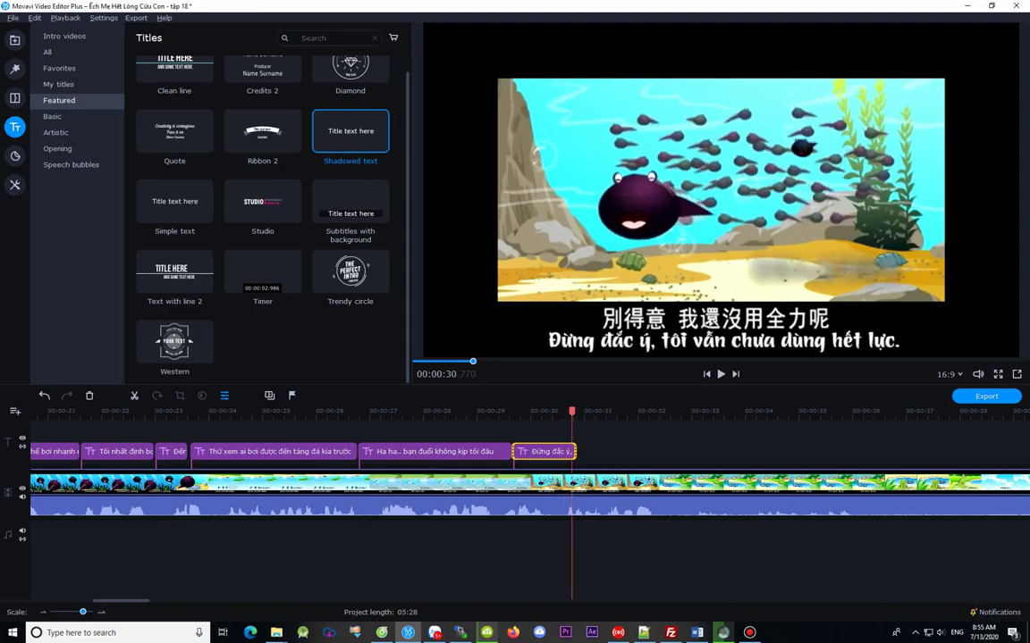
key(Right)
key(Right)
key(Right)
key(Right)
key(Right)
key(Right)
key(Right)
key(Right)
key(Right)
key(Right)
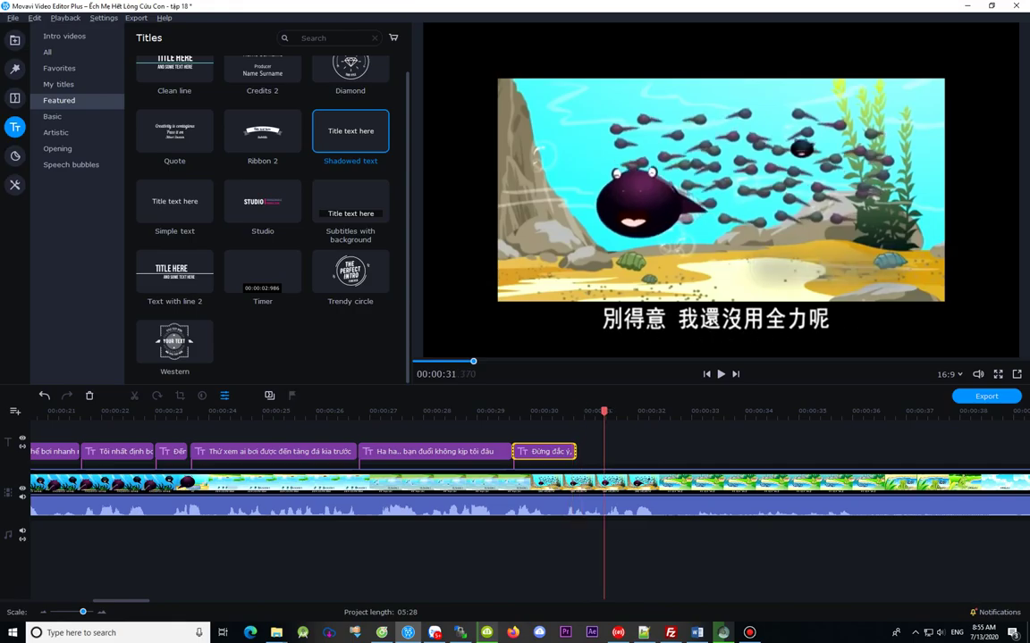
key(Right)
key(Right)
key(Right)
key(Right)
key(Right)
key(Right)
key(Right)
key(Right)
key(Right)
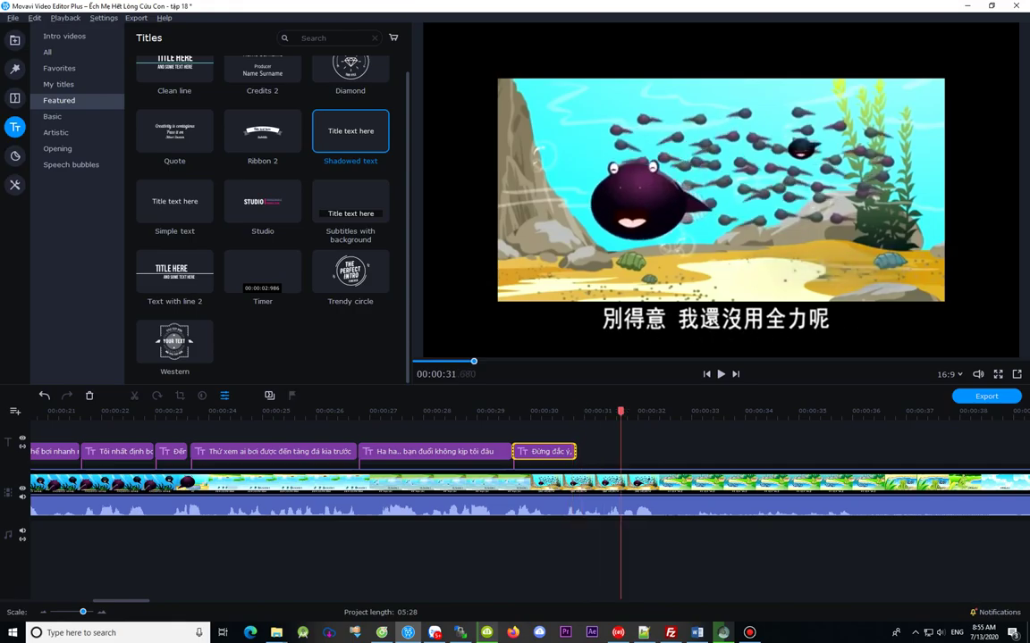
key(Right)
key(Right)
key(Right)
key(Right)
key(Right)
key(Right)
key(Right)
key(Right)
key(Right)
key(Right)
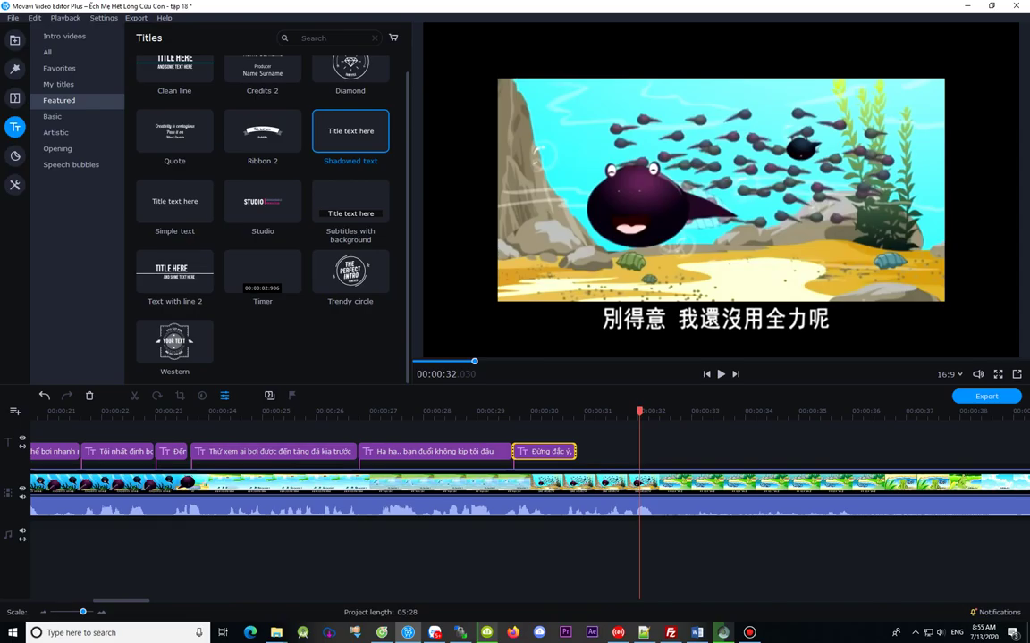
key(Right)
key(Right)
key(Right)
key(Right)
key(Right)
key(Right)
key(Right)
key(Right)
key(Right)
key(Right)
key(Right)
key(Right)
key(Right)
key(Right)
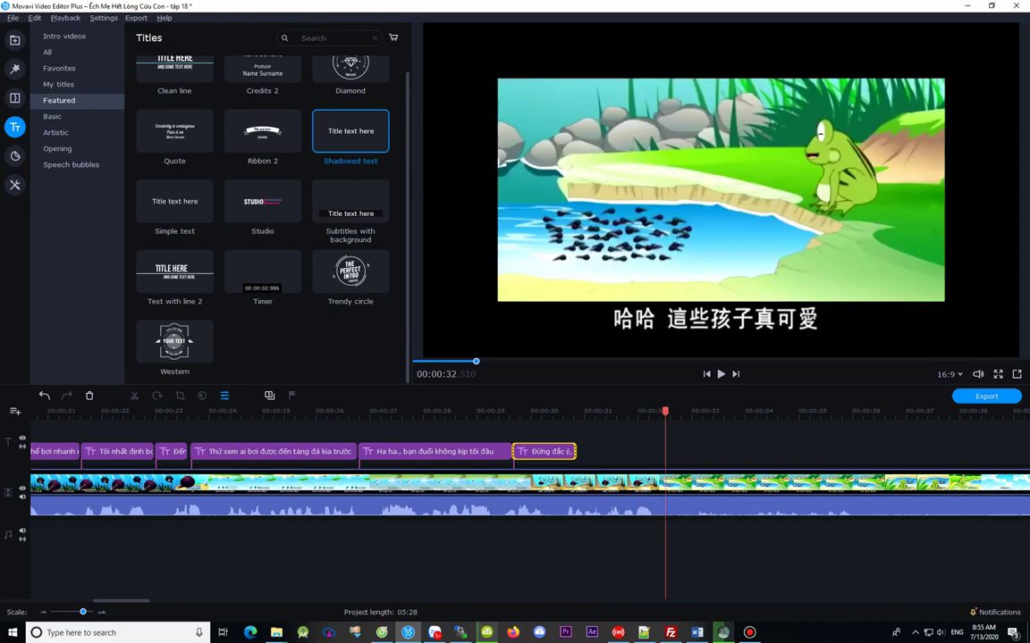
key(Left)
key(Left)
key(Left)
key(Left)
key(Left)
key(Left)
key(Left)
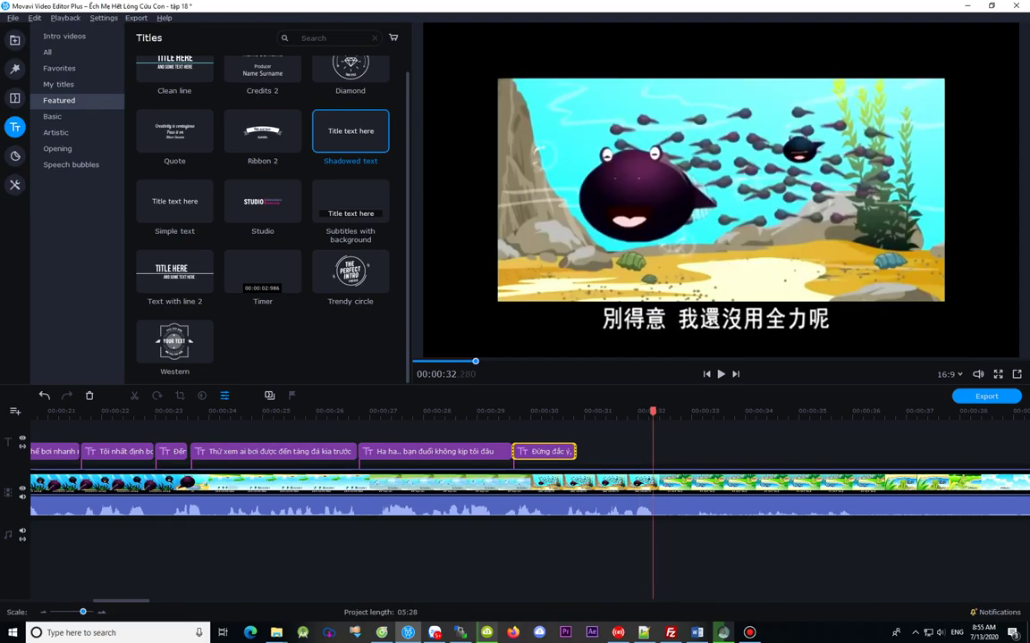
drag(575, 451, 645, 451)
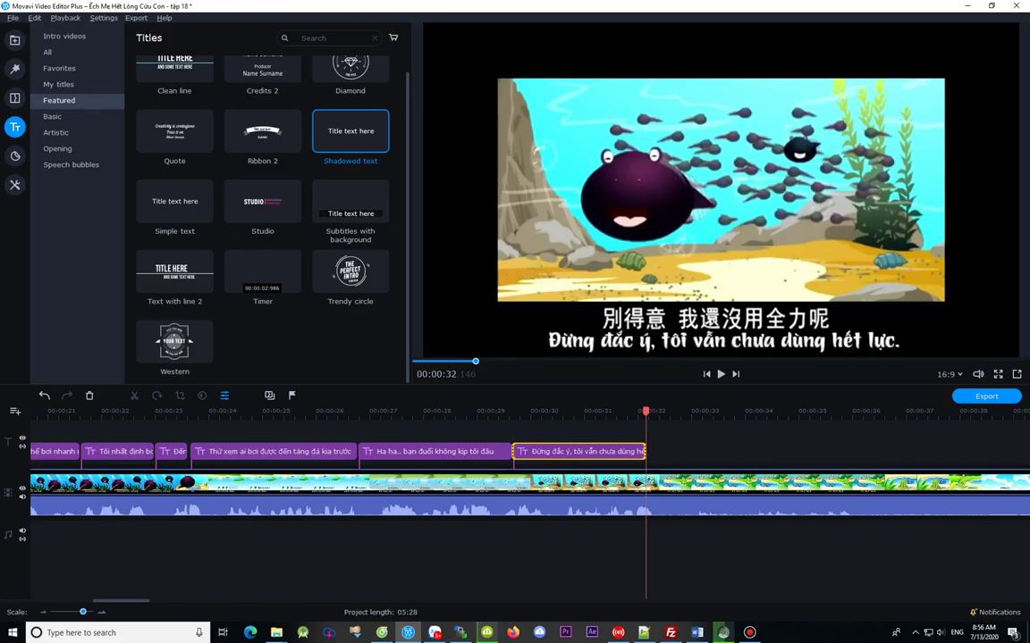
Step: Find the frame where the Chinese caption changes and extend the "Đừng đắc ý" subtitle clip's end to about 0:32.382
scroll(645, 451, up, 5)
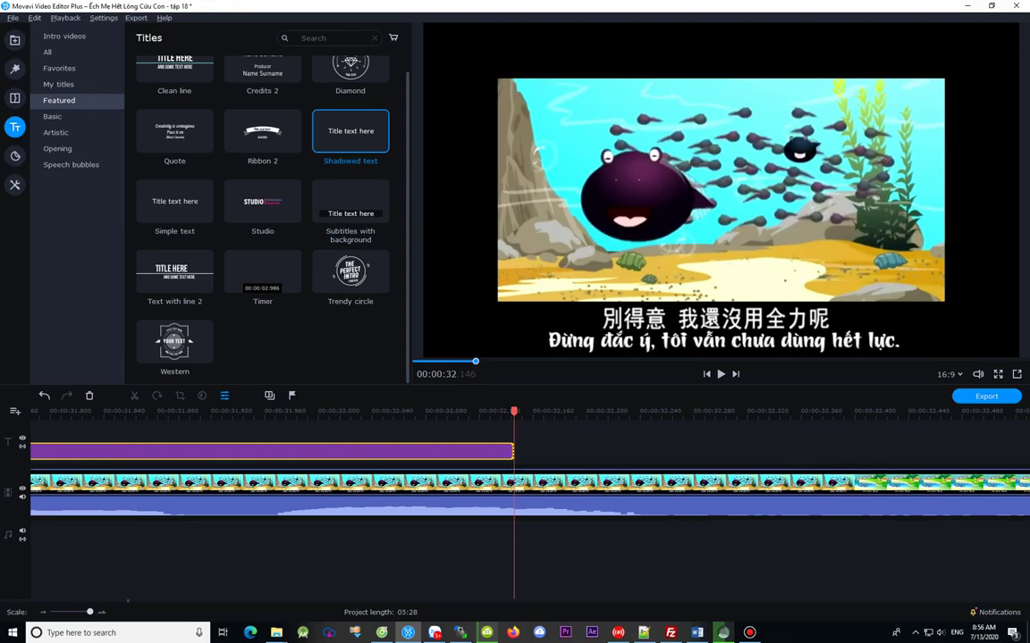
click(530, 412)
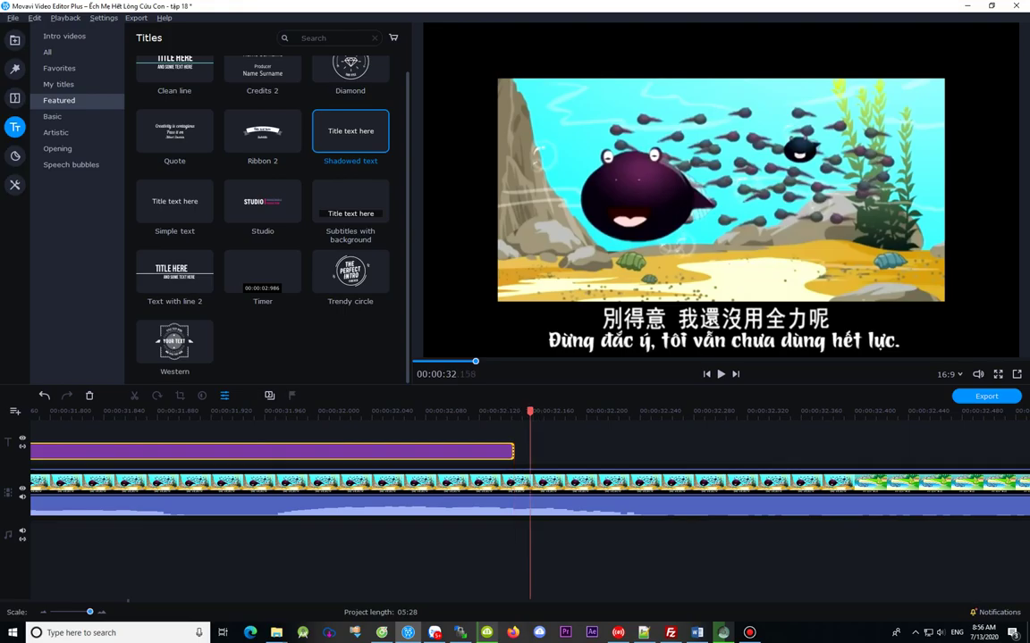
key(Right)
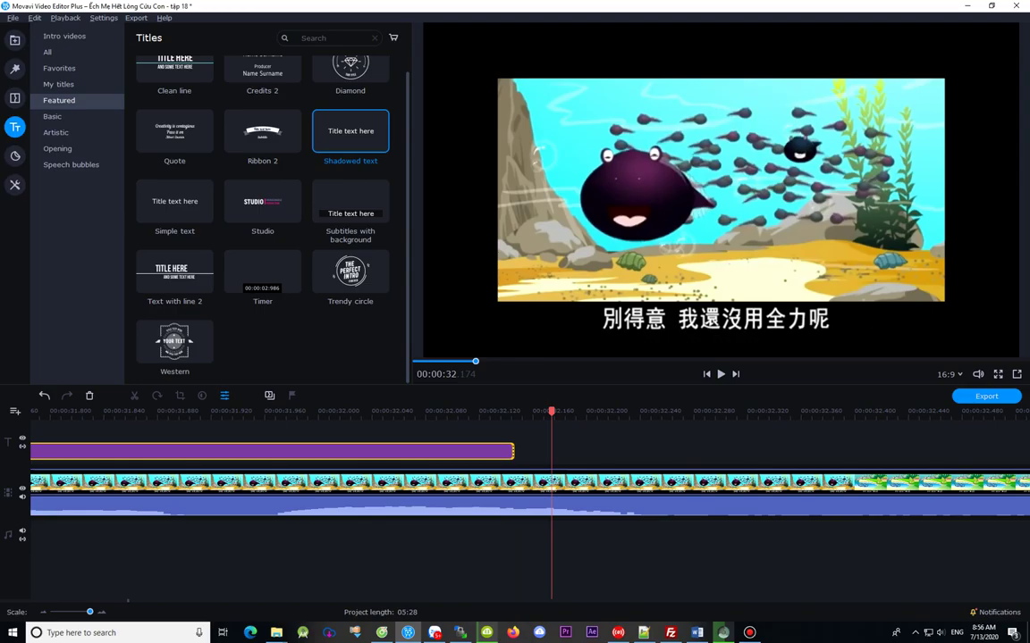
key(Right)
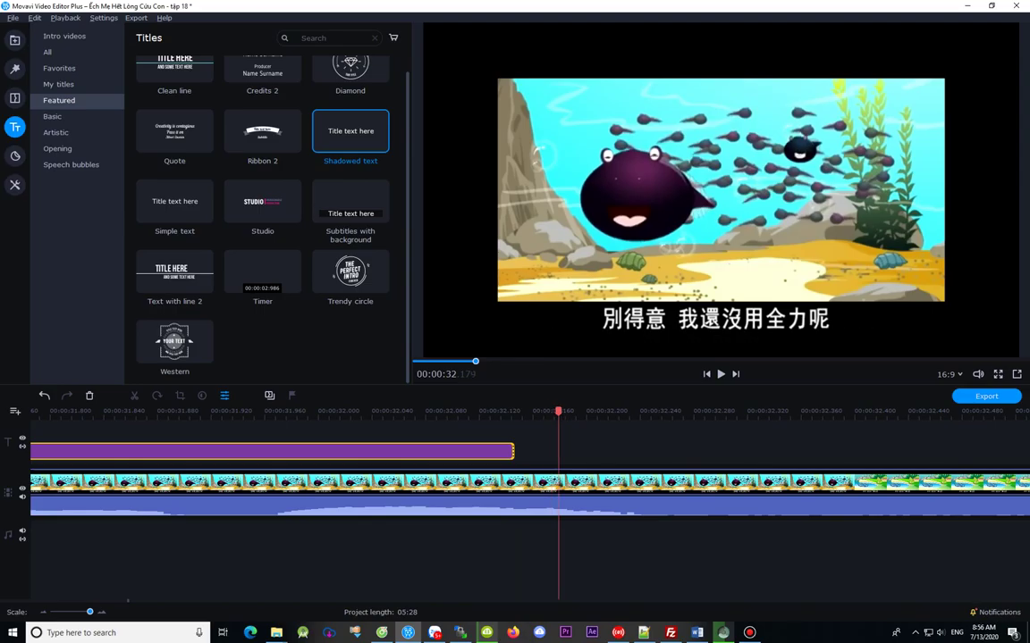
key(Right)
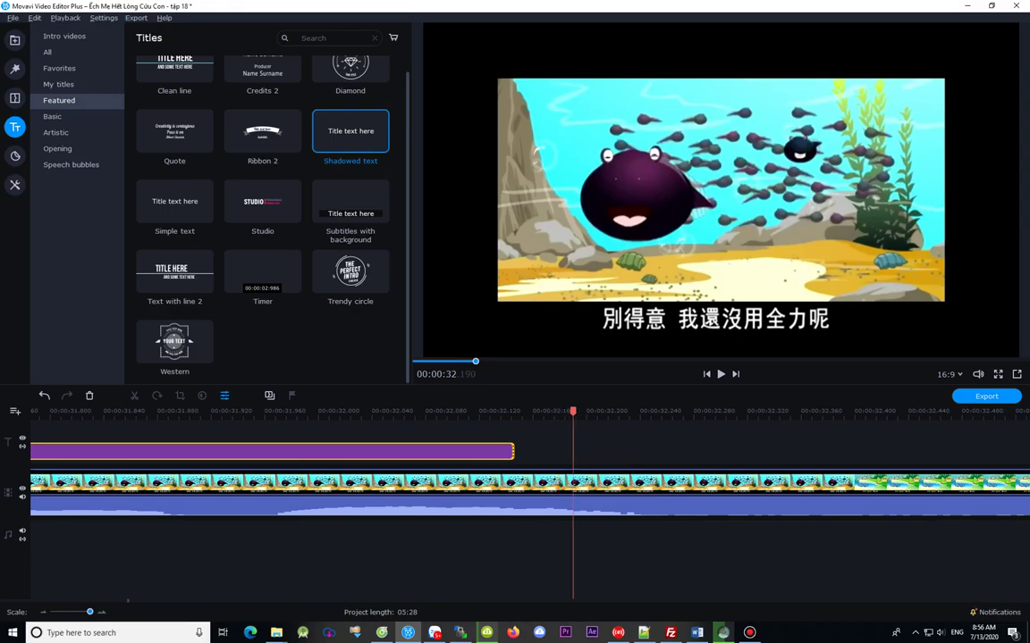
key(Right)
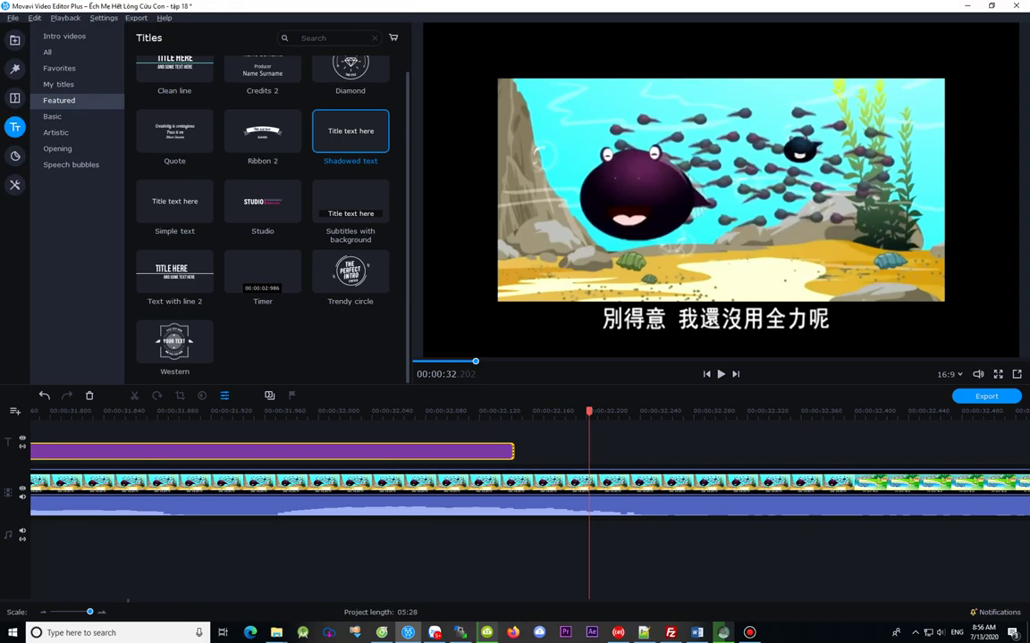
key(Right)
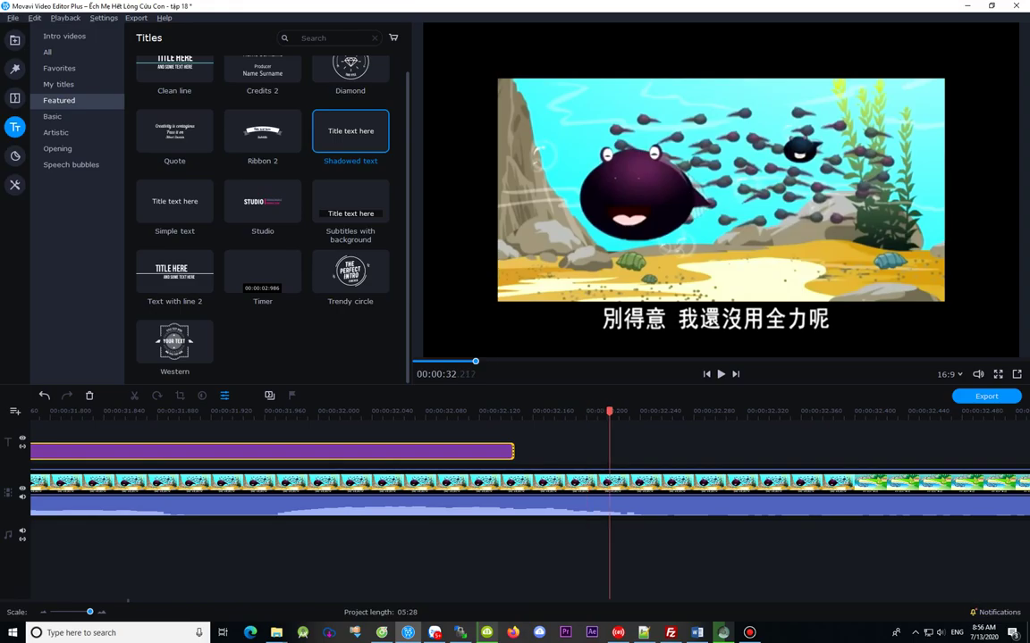
key(Right)
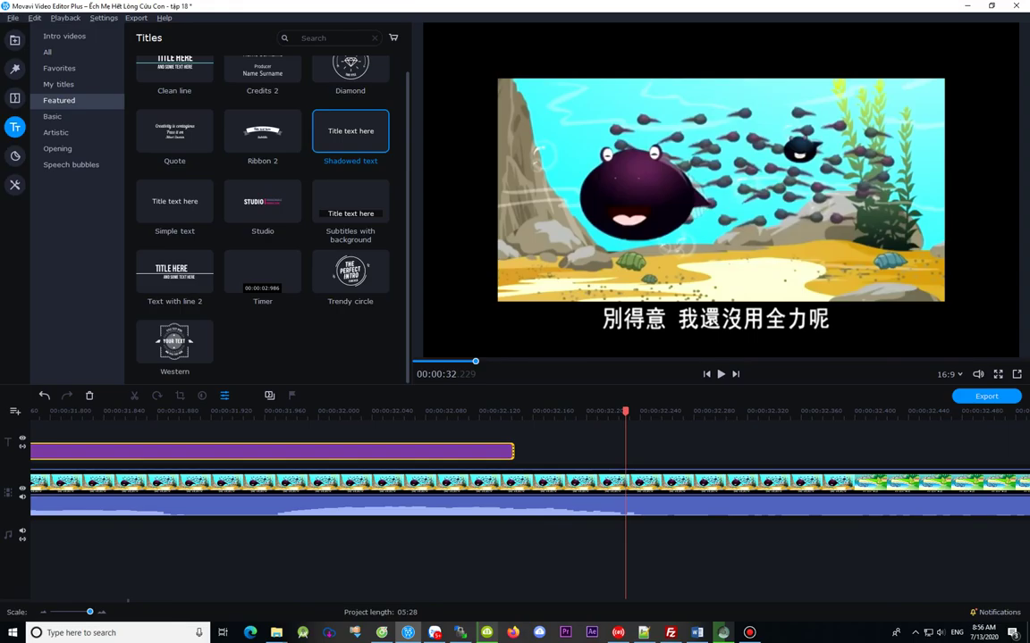
key(Right)
key(Right)
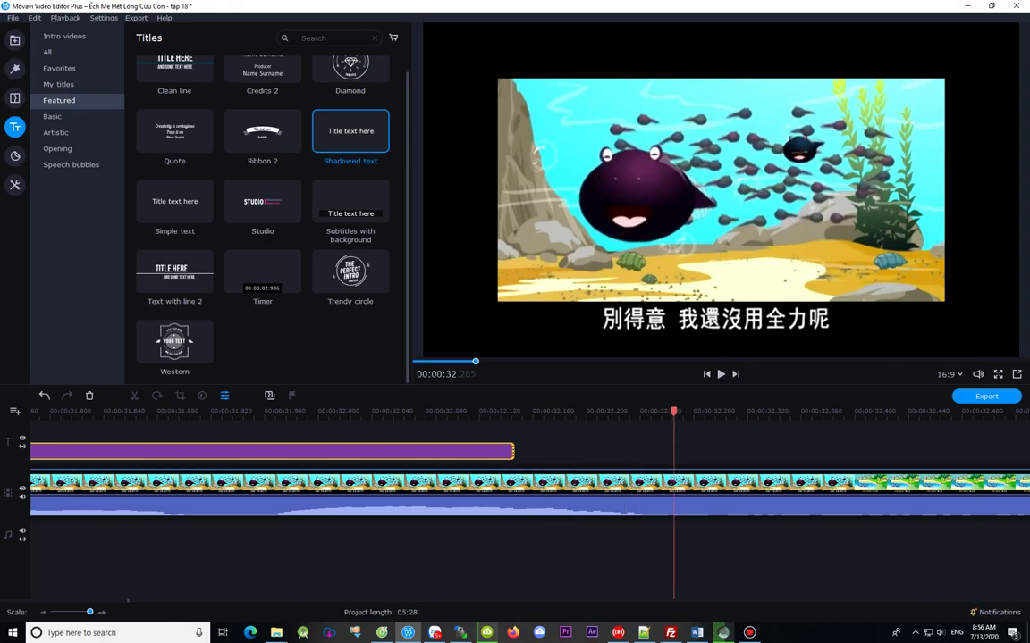
key(Right)
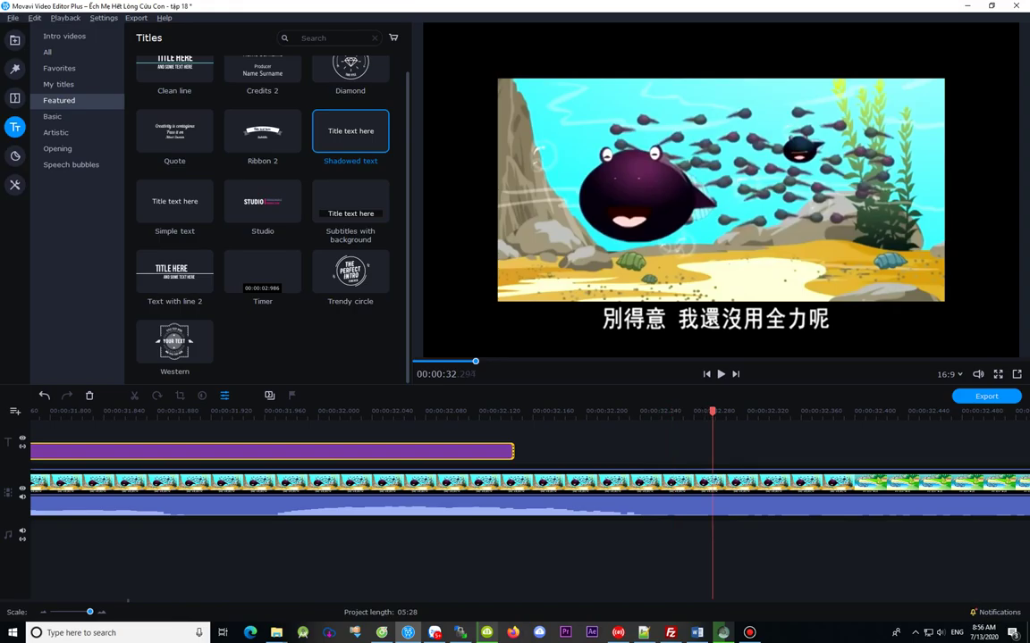
click(390, 412)
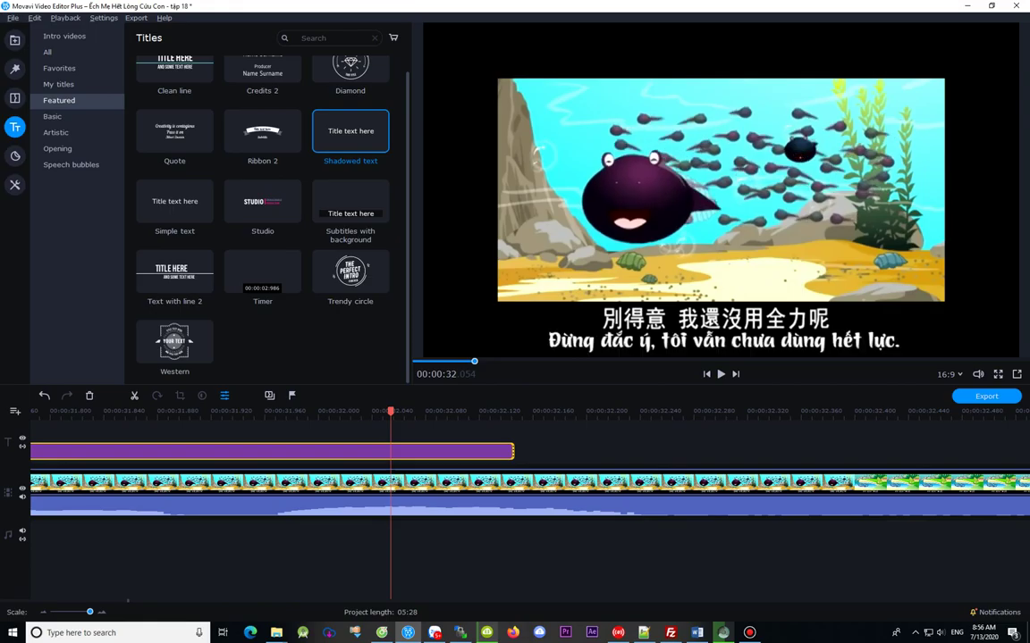
click(735, 412)
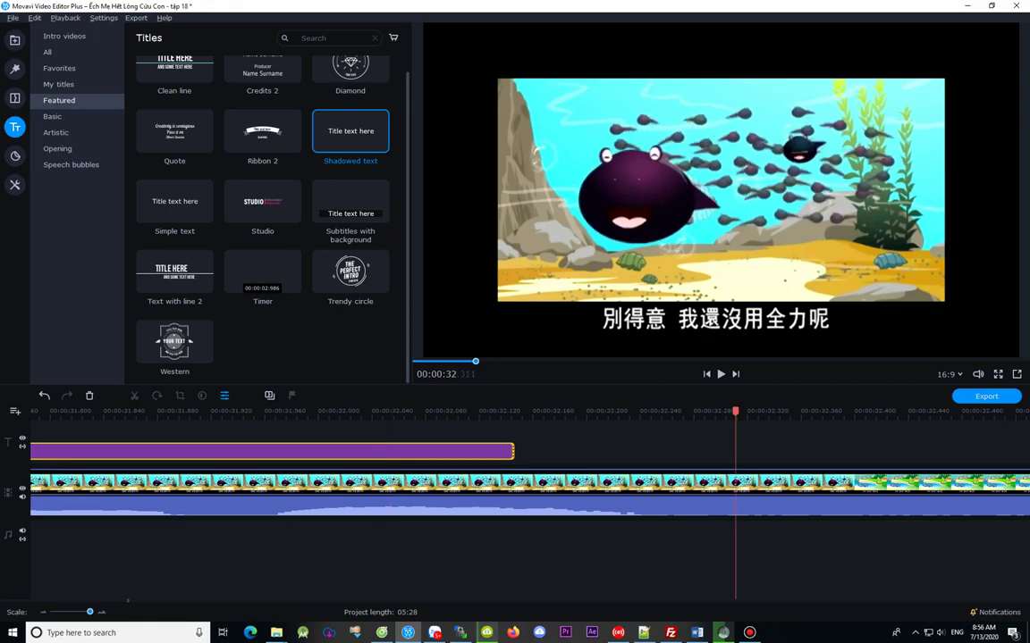
key(Right)
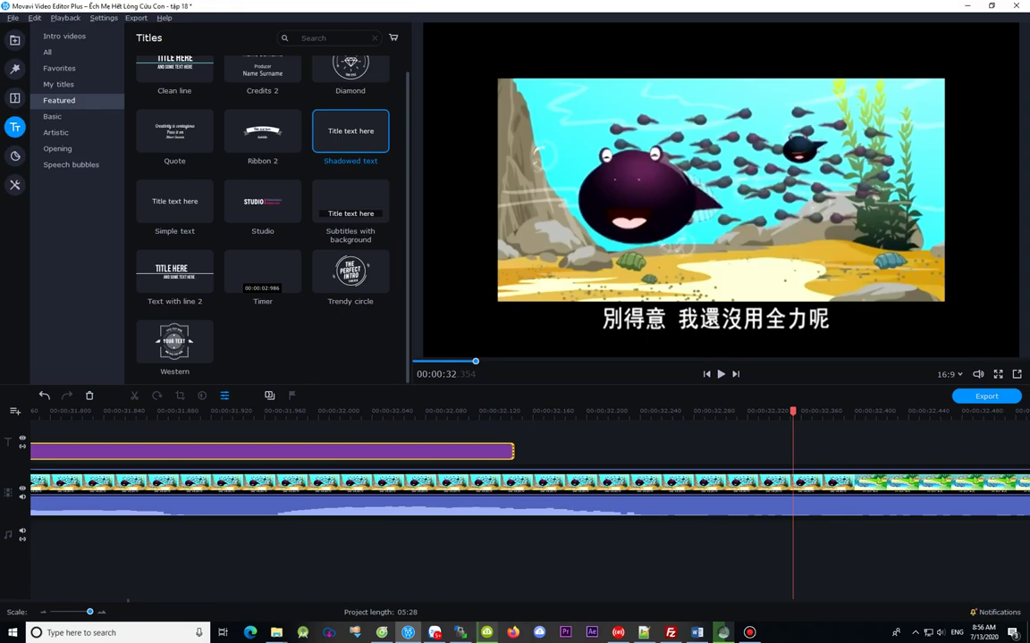
key(Right)
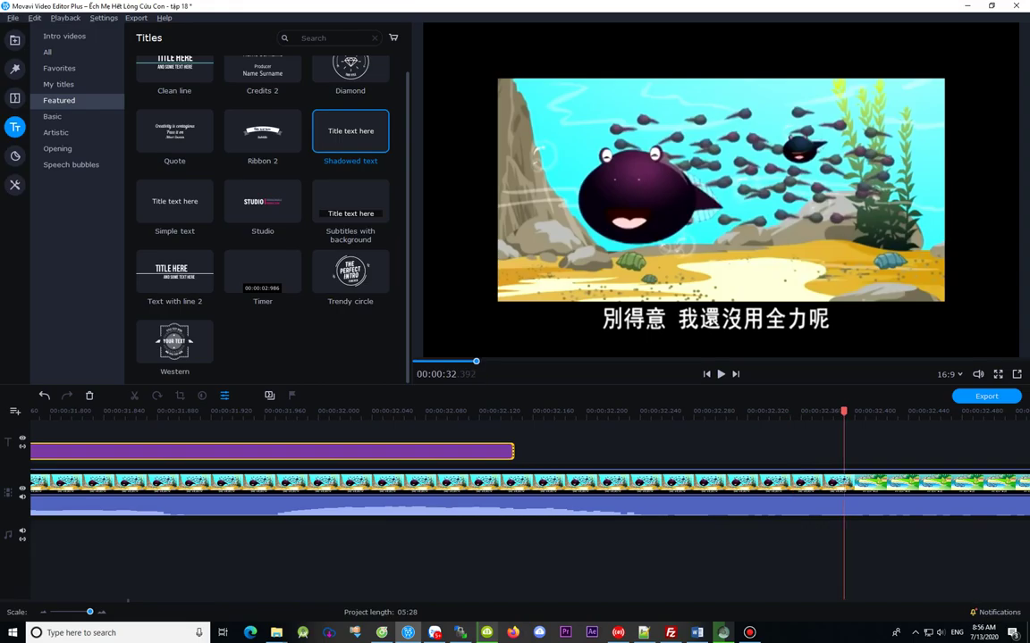
key(Right)
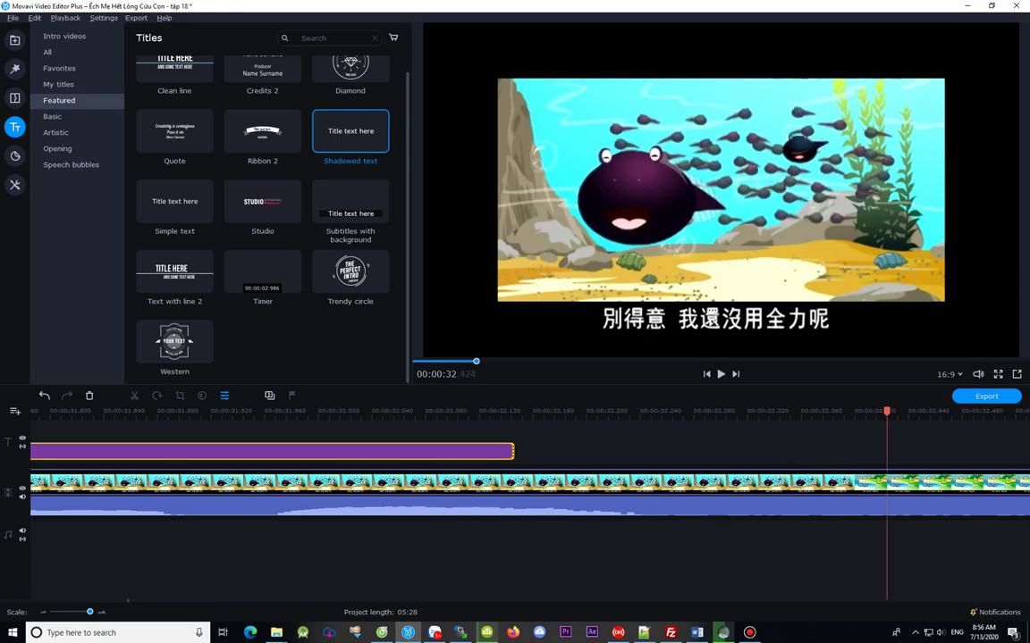
key(Left)
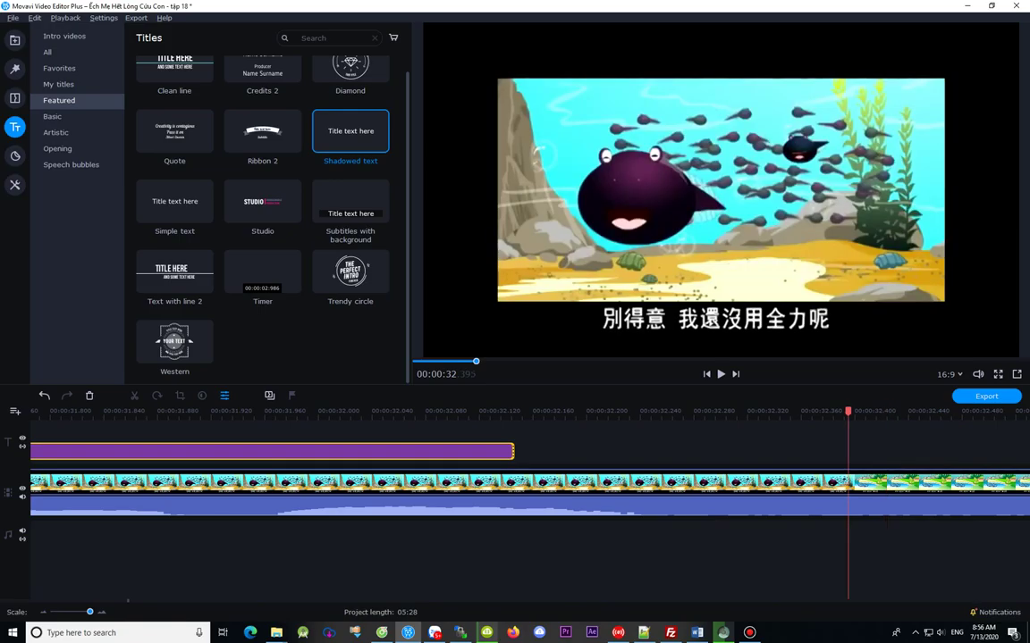
drag(513, 451, 829, 451)
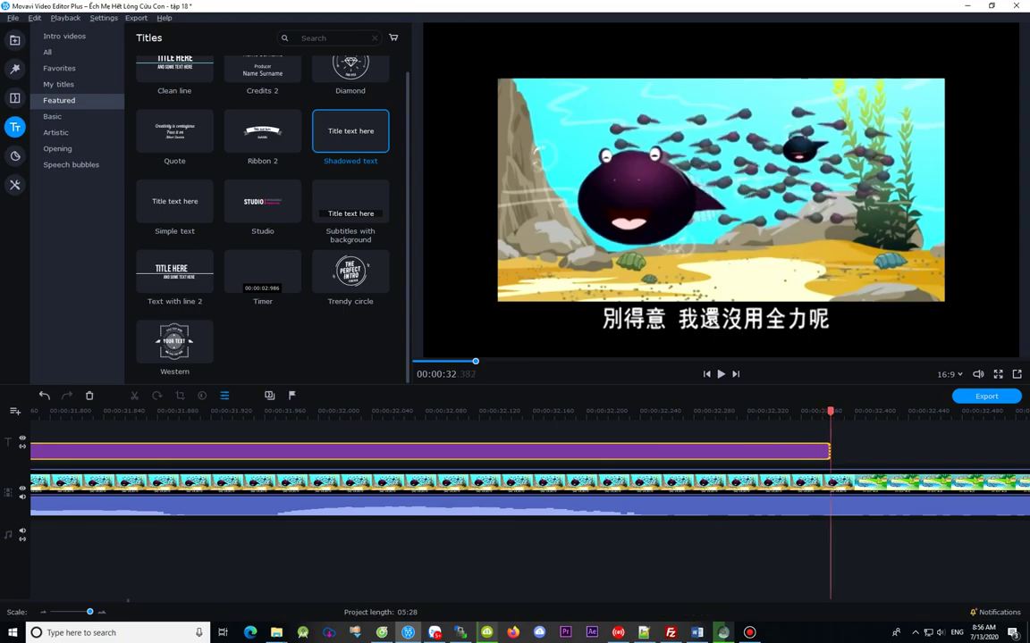
Step: Check the frames around the scene change and lengthen the "Đừng đắc ý" subtitle clip slightly, ending it at about 0:32.389
key(Right)
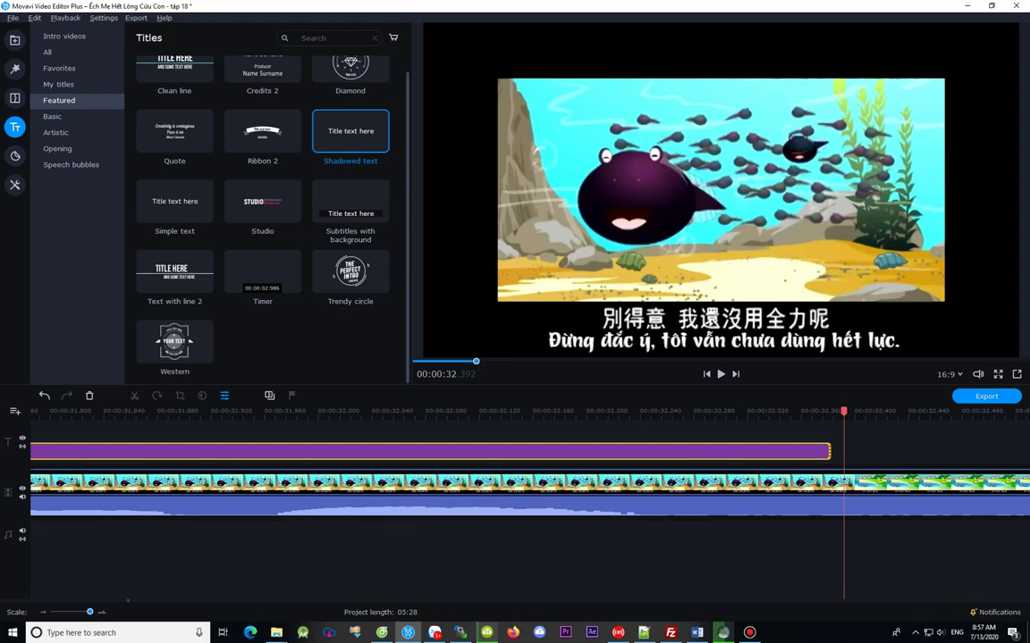
key(Right)
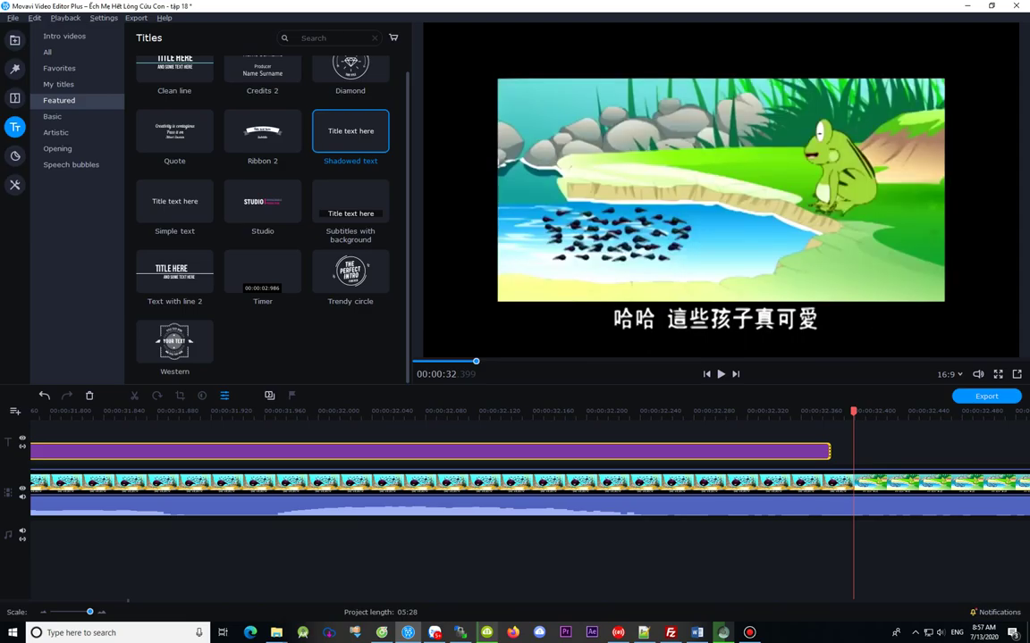
key(Left)
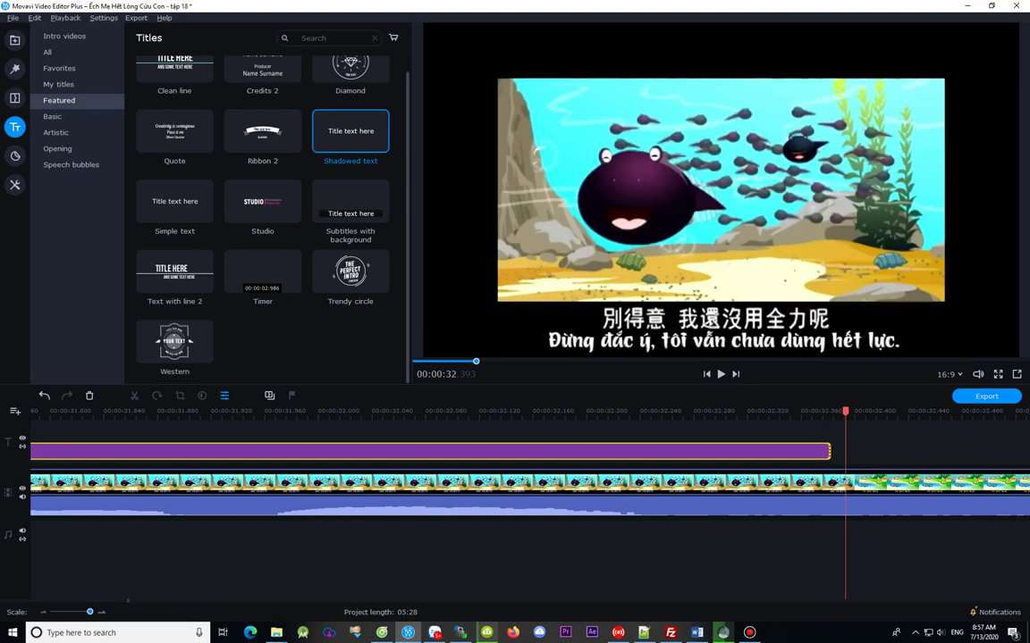
drag(829, 451, 839, 451)
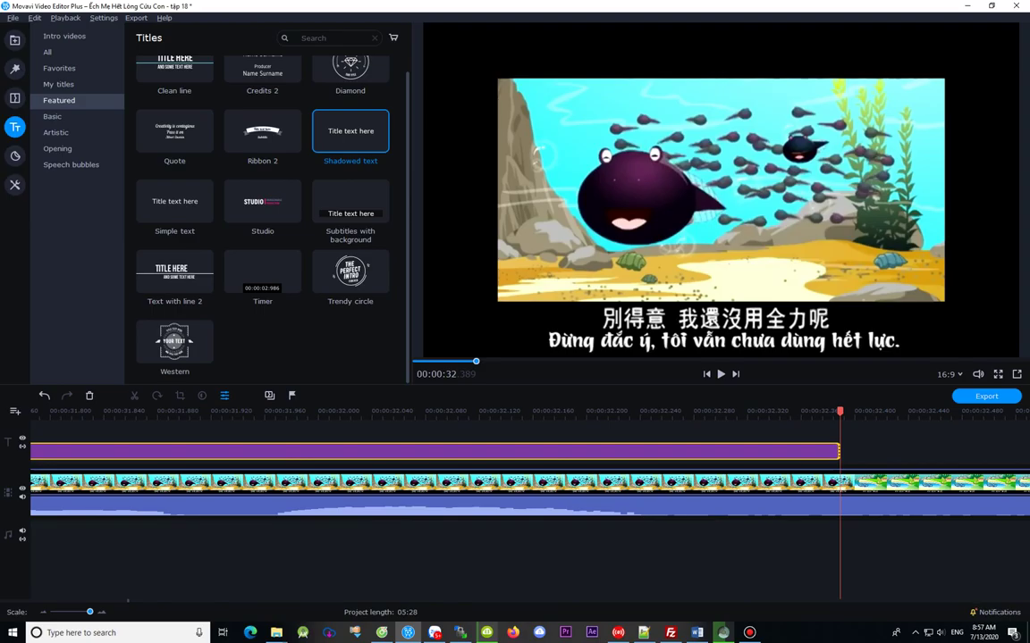
Step: Examine the end of the "Đừng đắc ý" subtitle in fine increments against the scene and Chinese caption change
drag(840, 412, 846, 412)
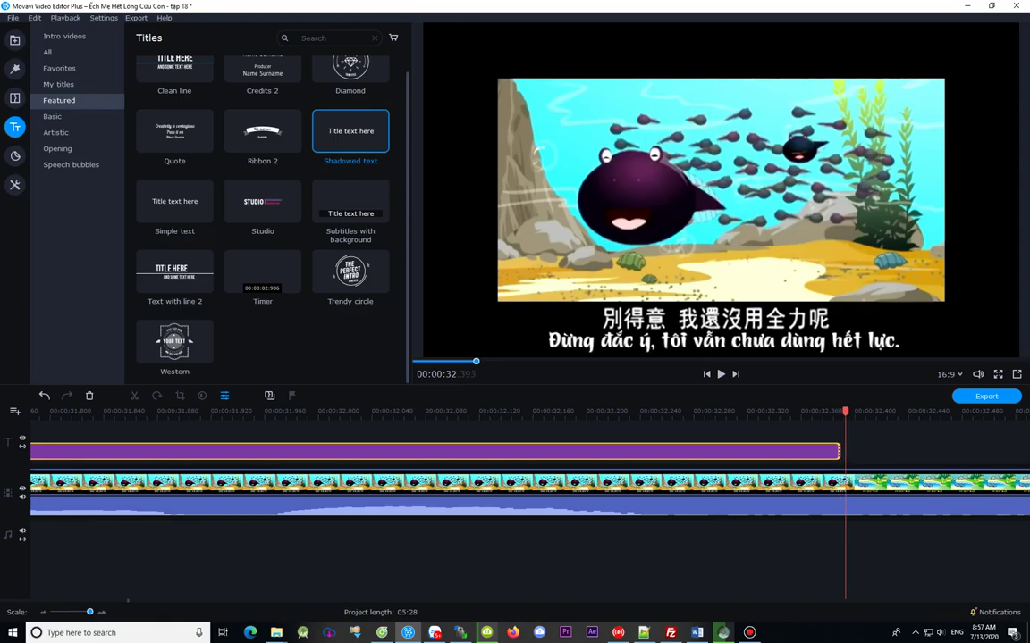
key(Left)
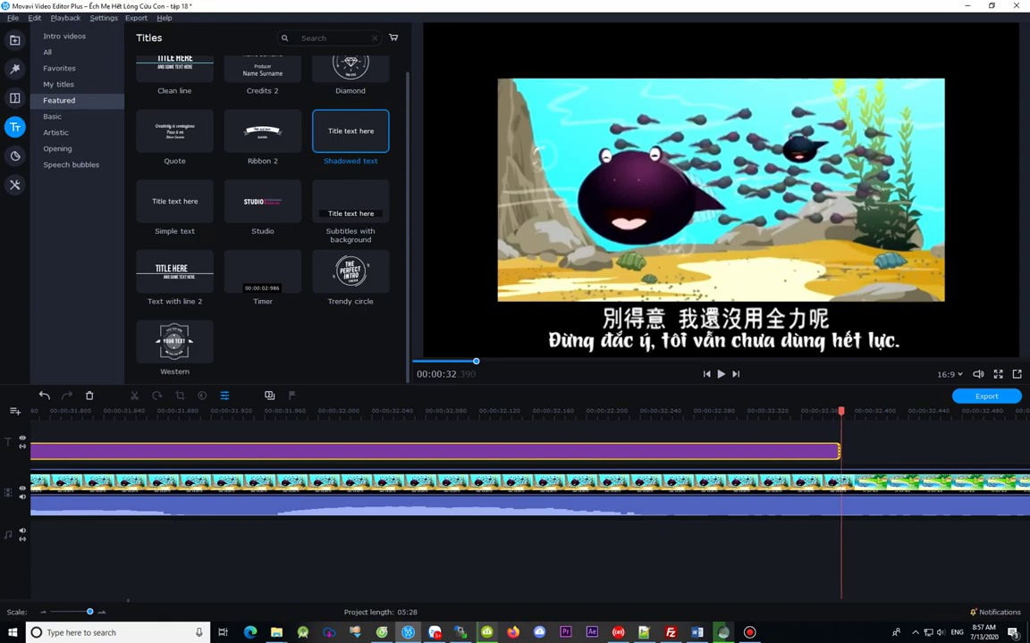
key(Left)
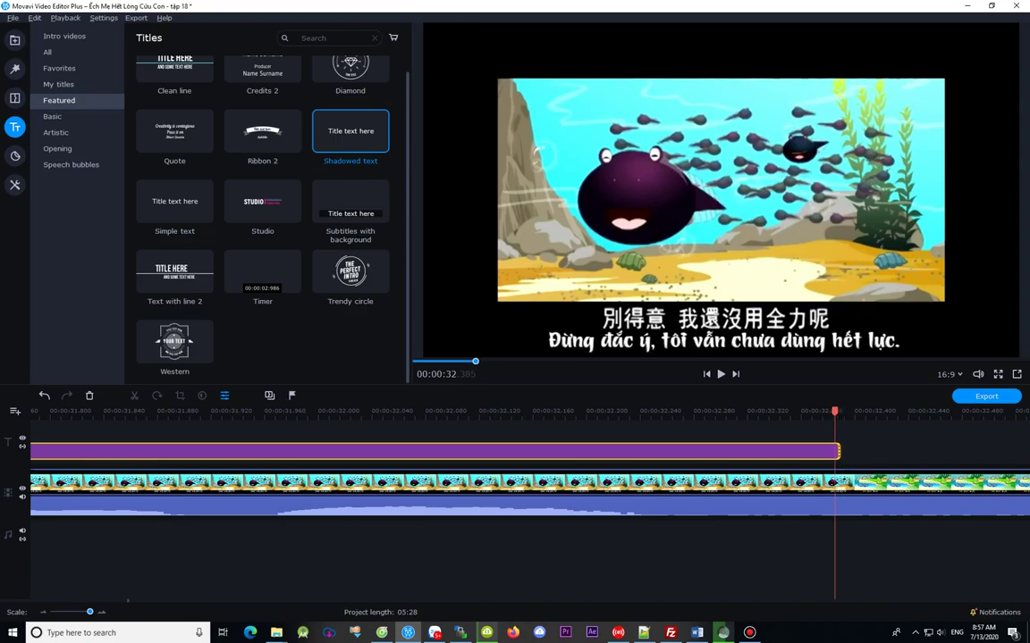
key(Right)
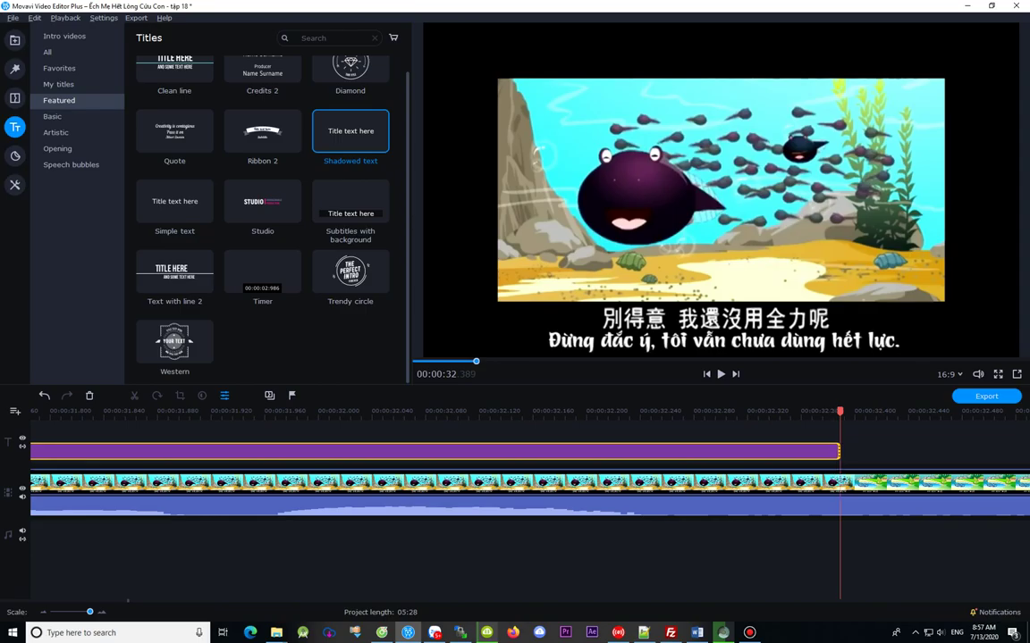
key(Left)
key(Right)
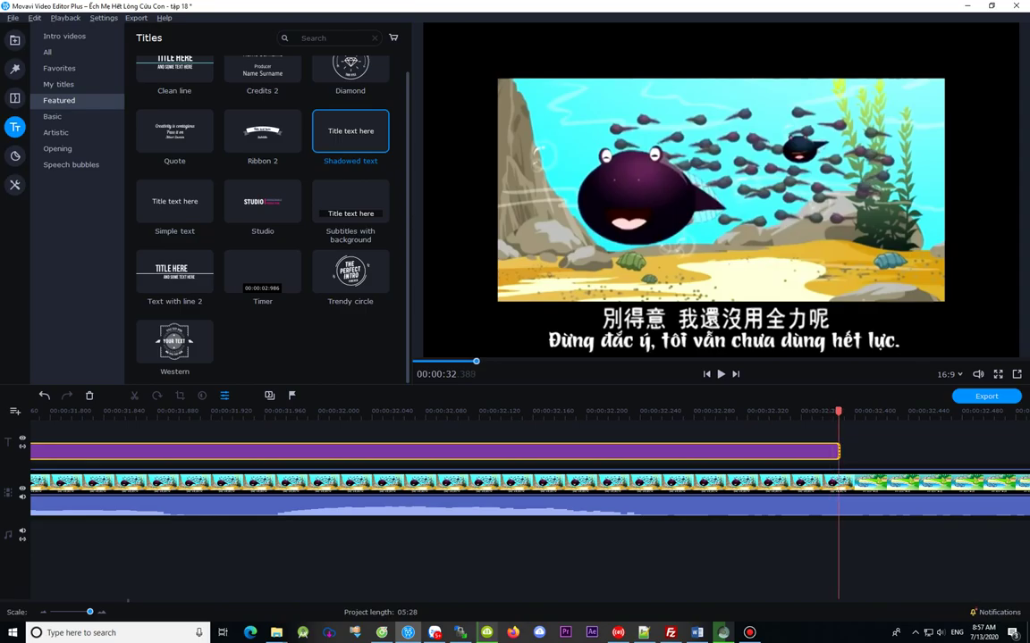
key(Left)
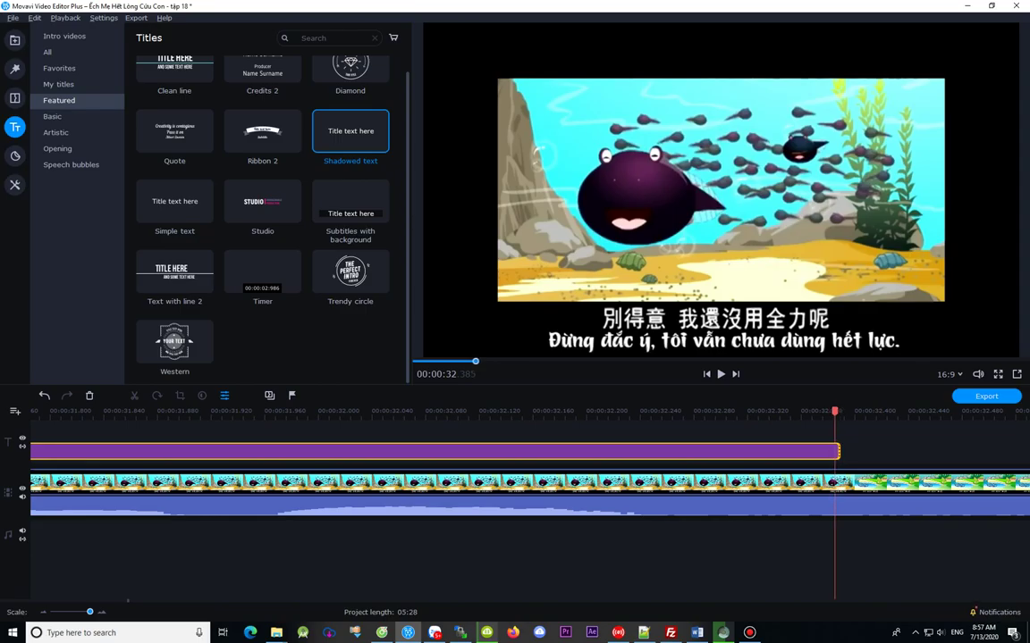
key(Left)
key(Right)
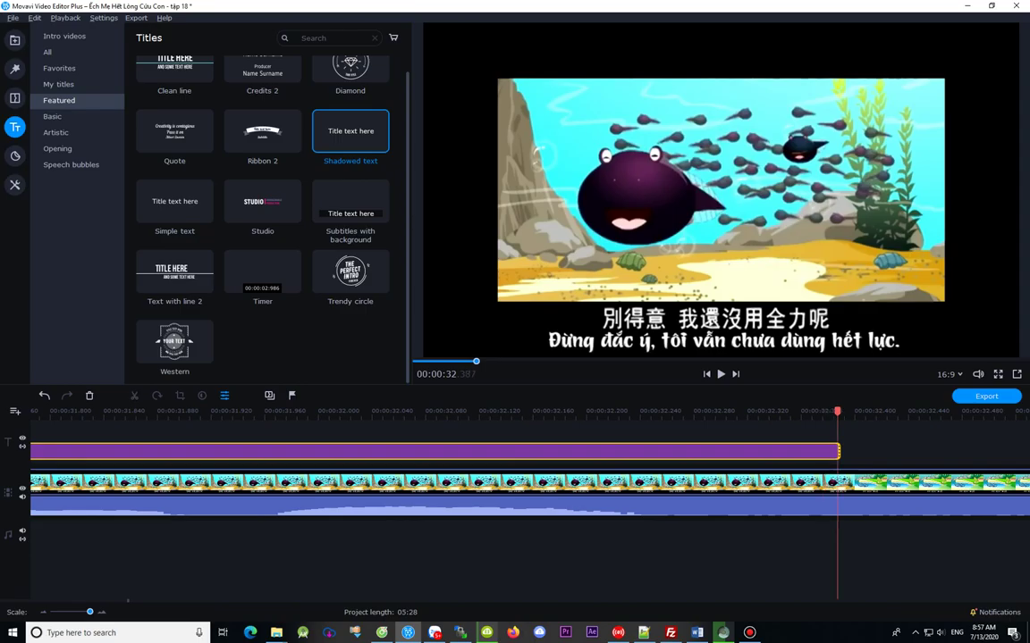
key(Right)
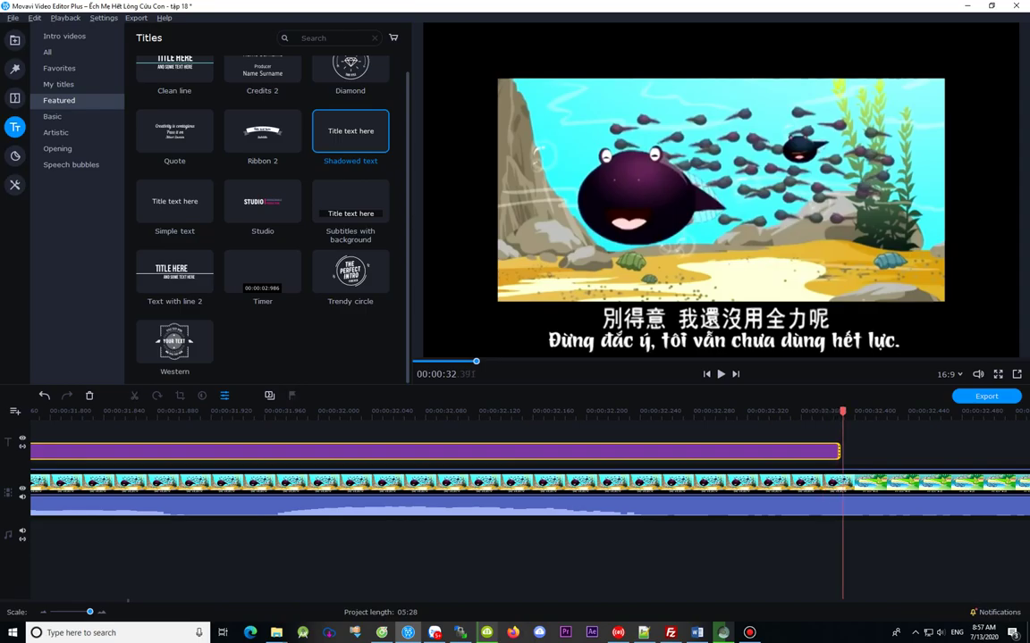
key(Right)
key(Left)
key(Right)
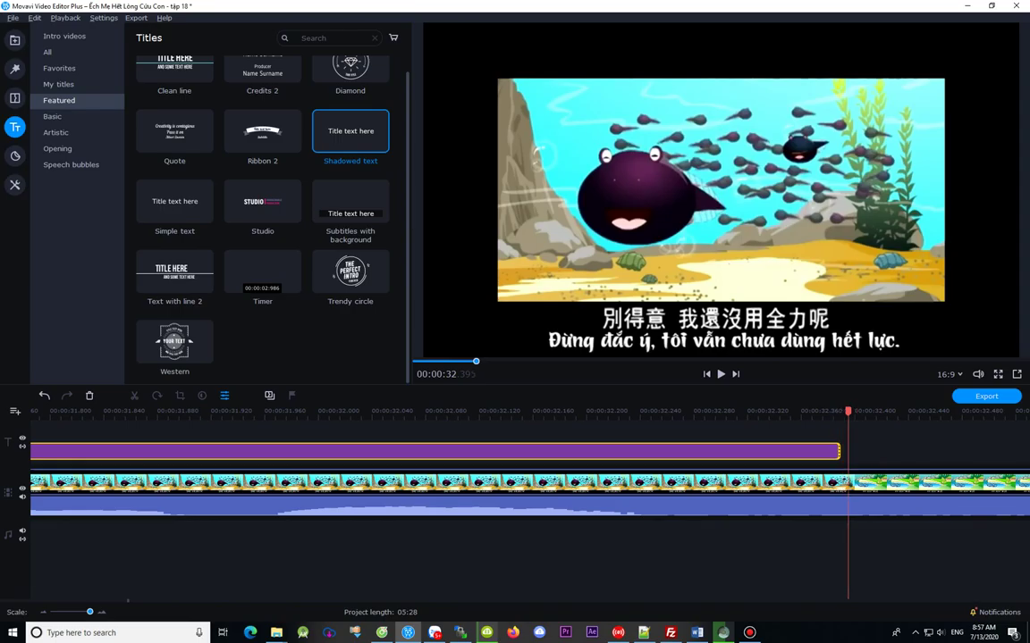
key(Left)
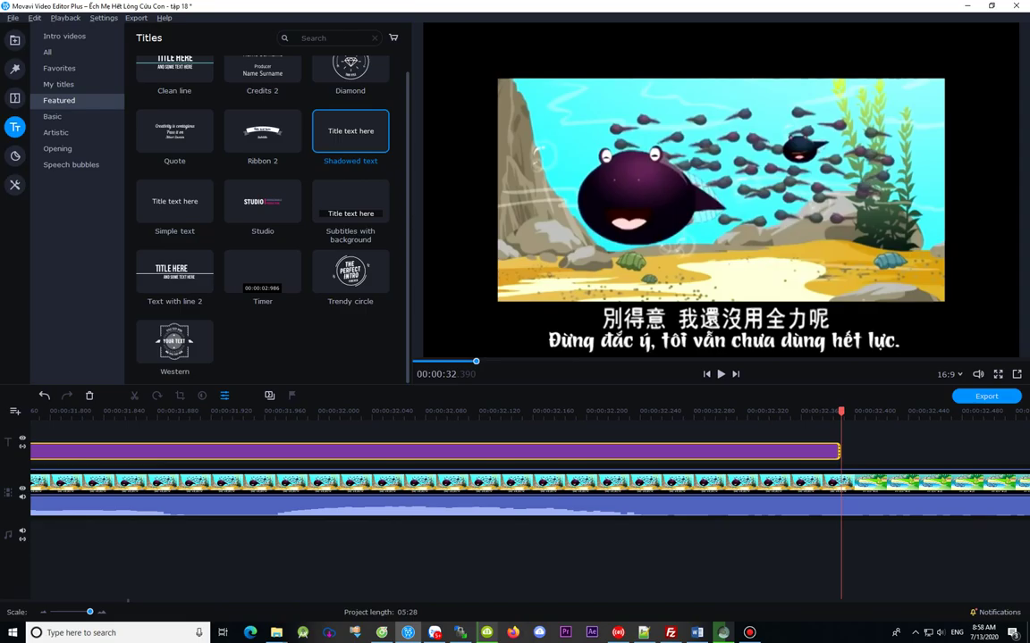
key(Right)
drag(848, 412, 845, 412)
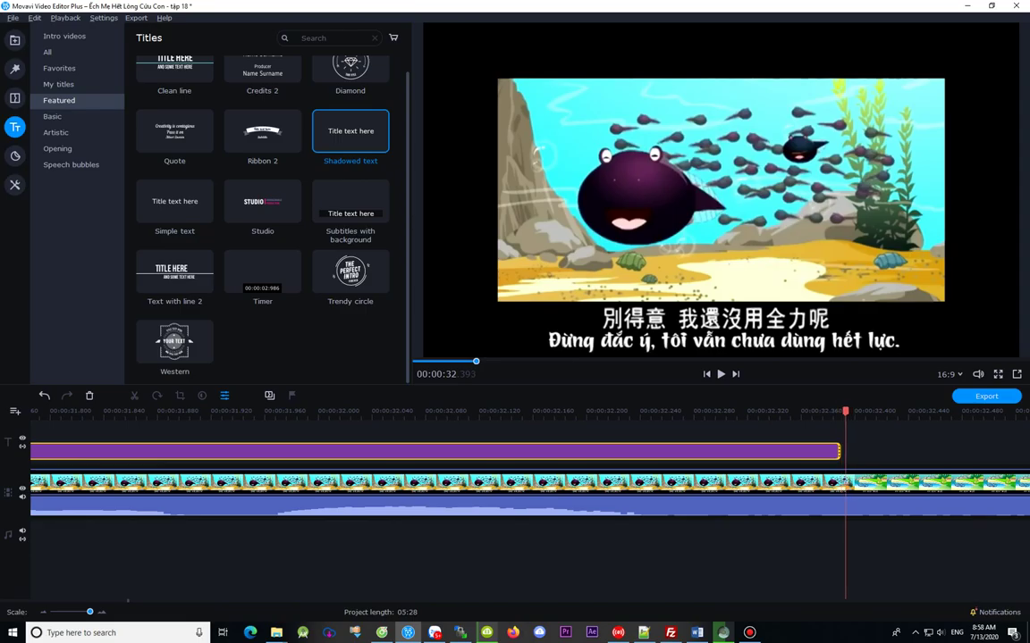
key(Left)
key(Right)
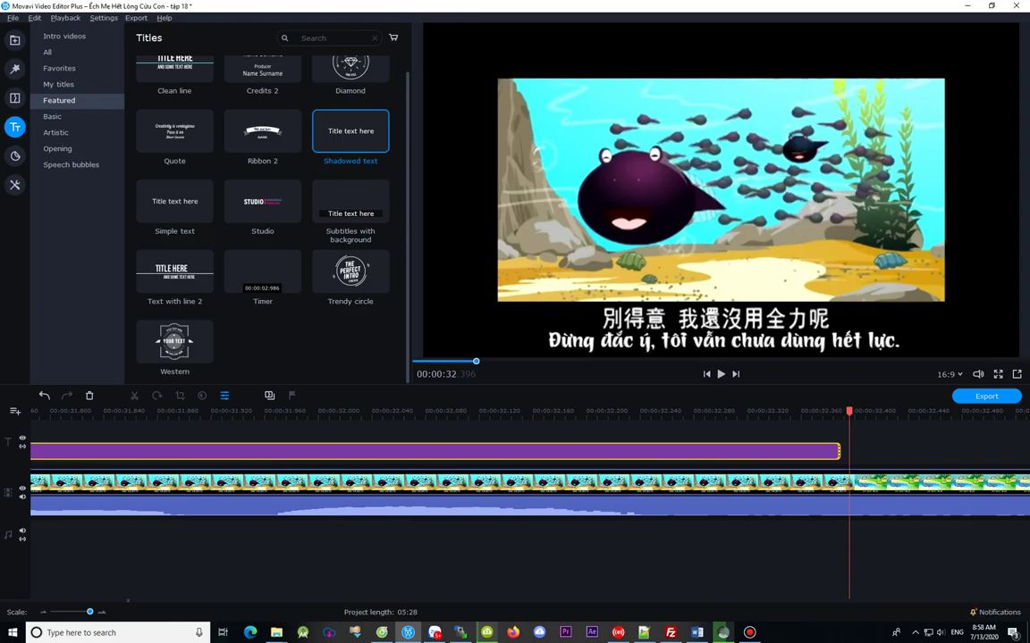
key(Left)
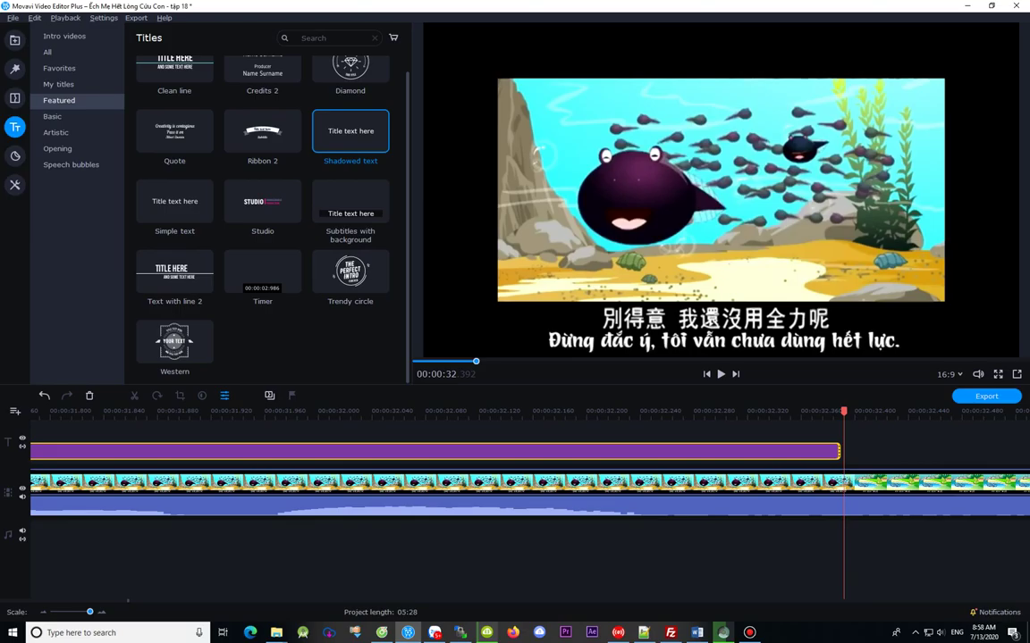
key(Right)
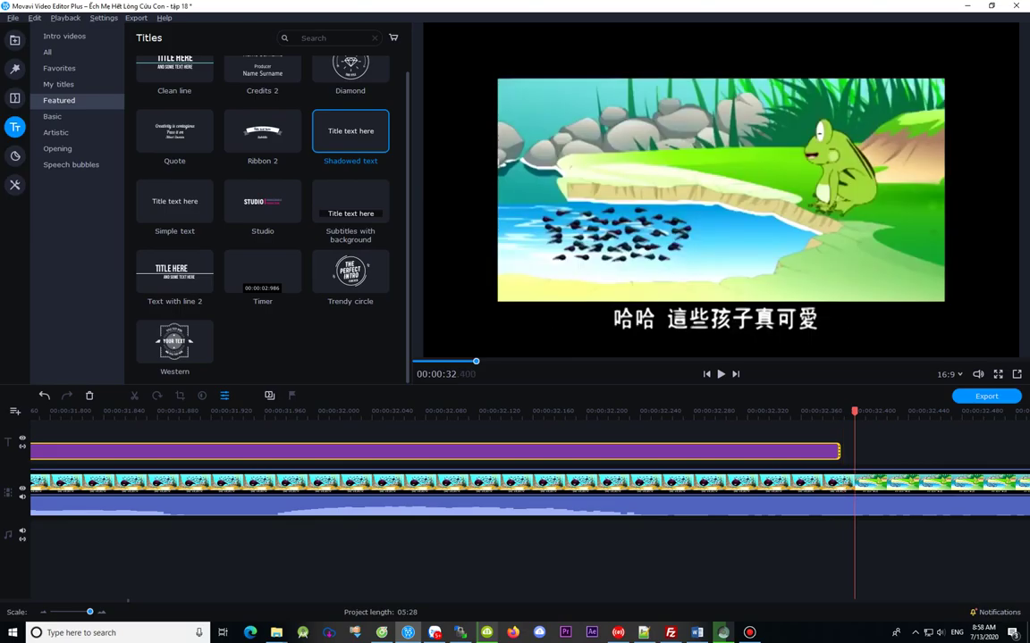
Step: Check the frames around the scene change and extend the "Đừng đắc ý" subtitle clip's end to about 0:32.395
key(Left)
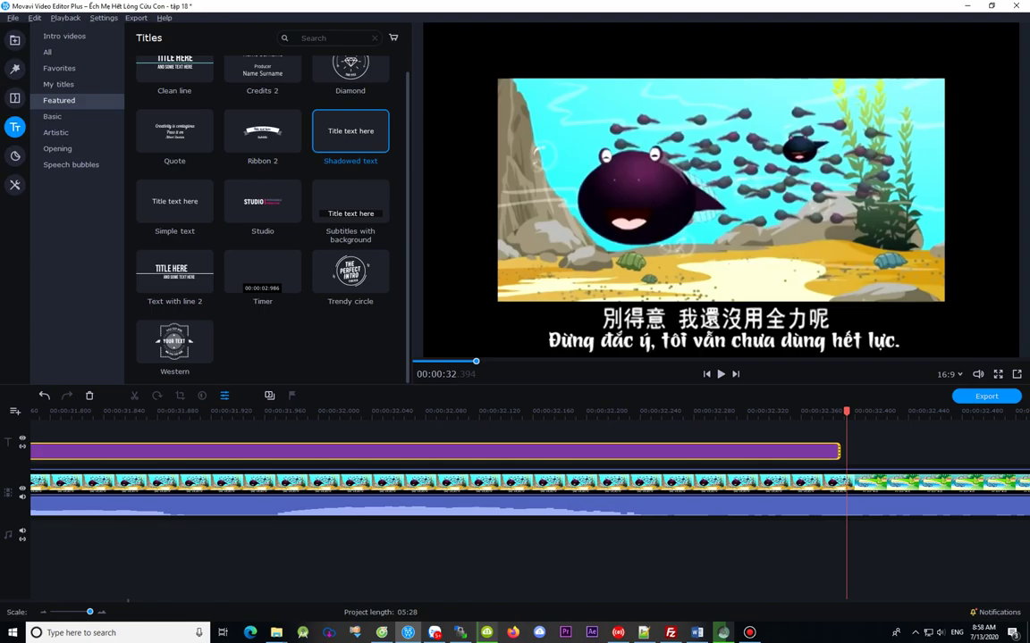
drag(839, 451, 845, 451)
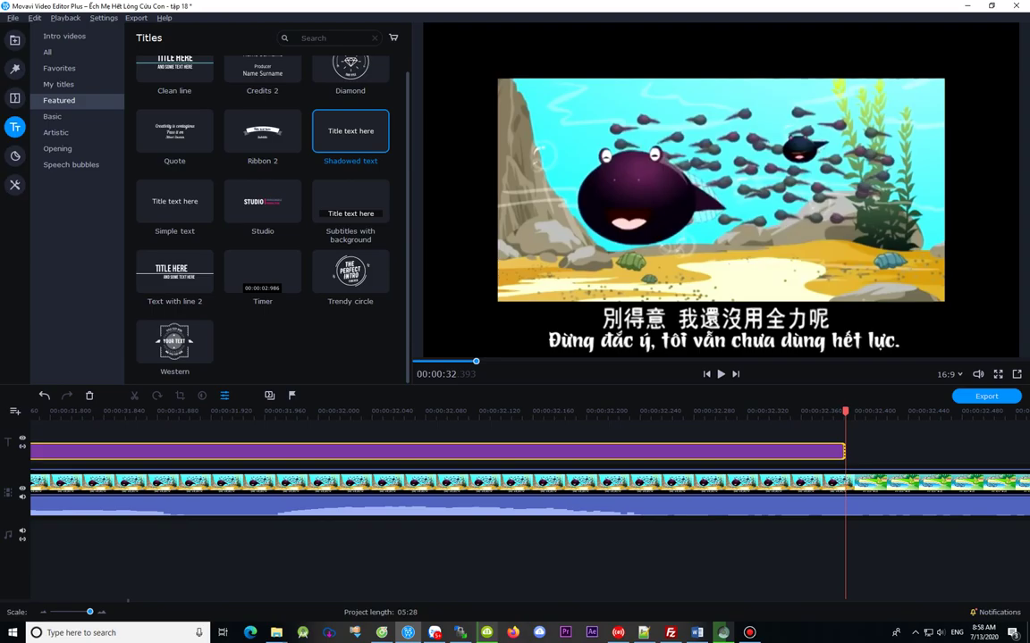
key(Right)
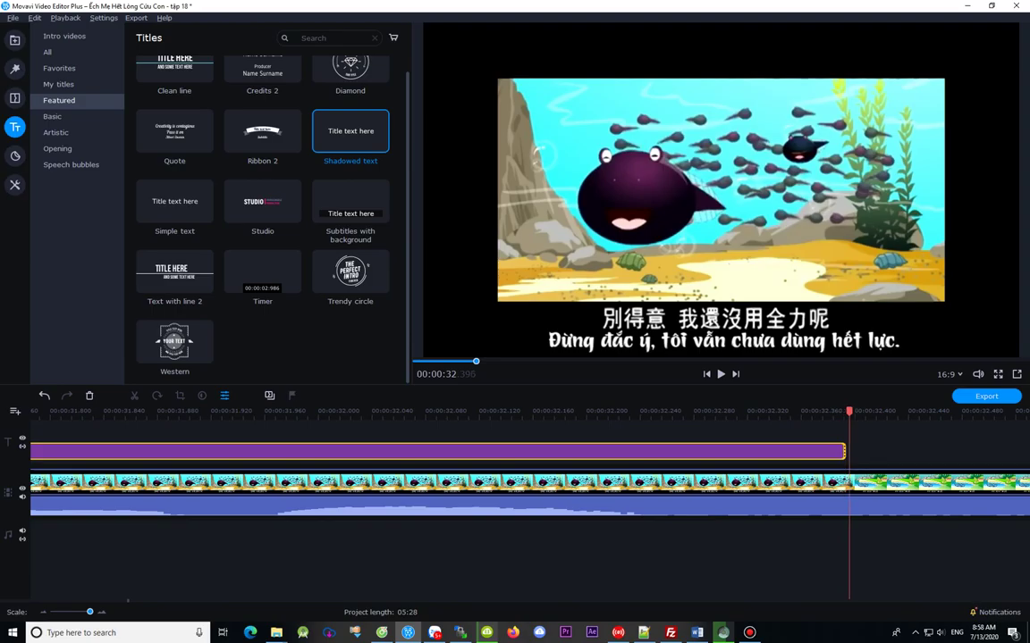
key(Right)
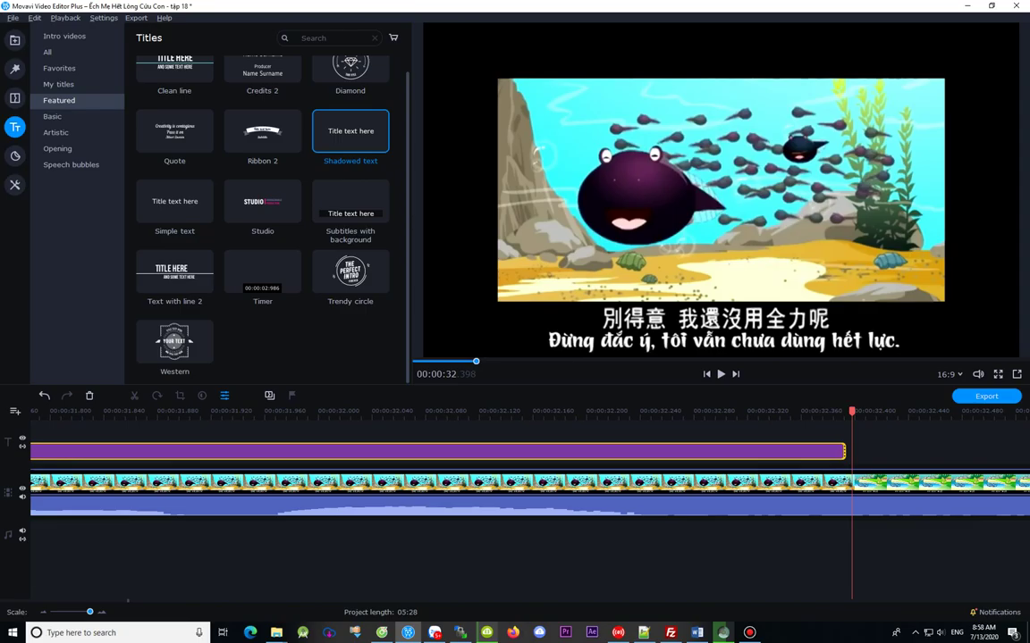
key(Right)
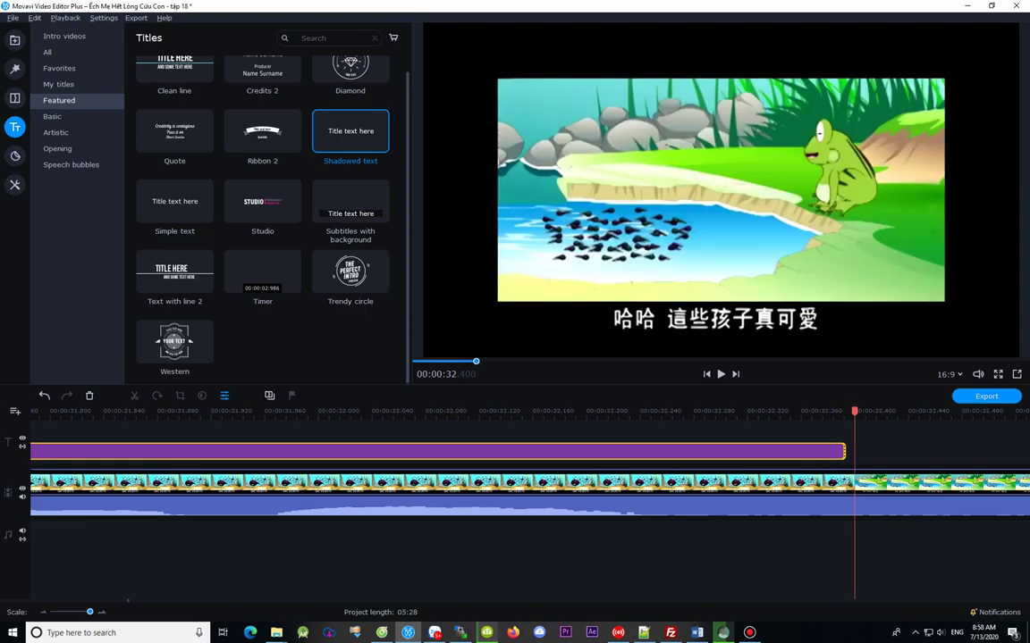
key(Left)
key(Left)
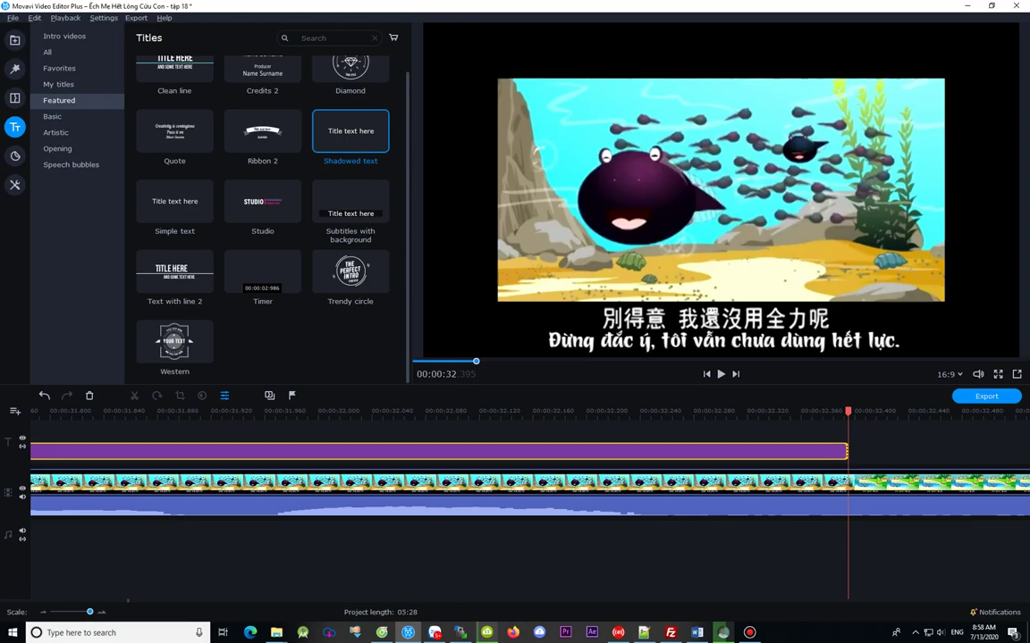
Step: Examine the frames between the "Đừng đắc ý" subtitle clip's end and the scene change
key(Right)
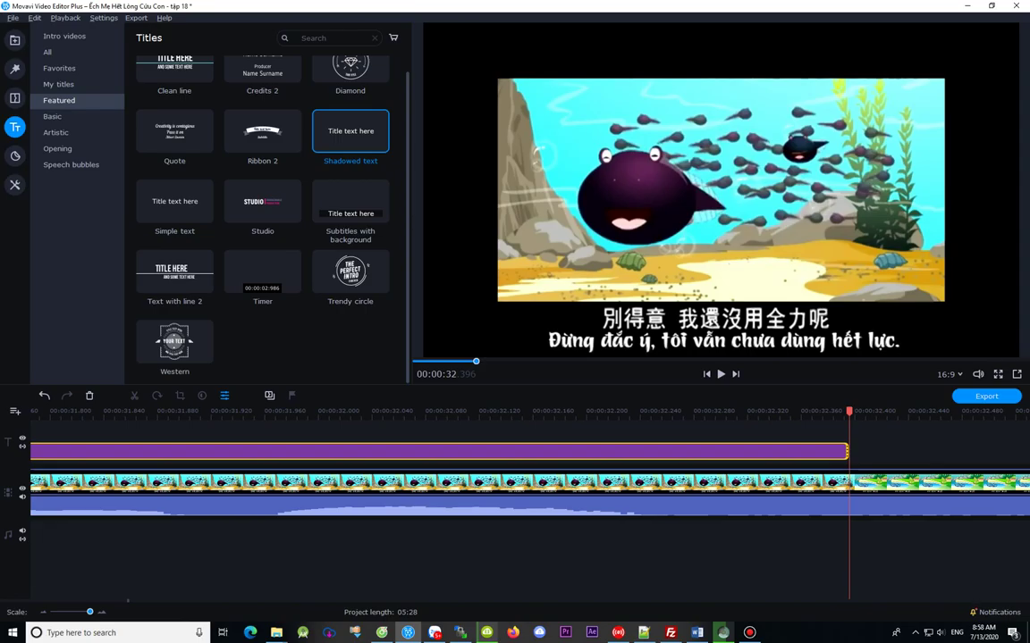
drag(849, 412, 852, 412)
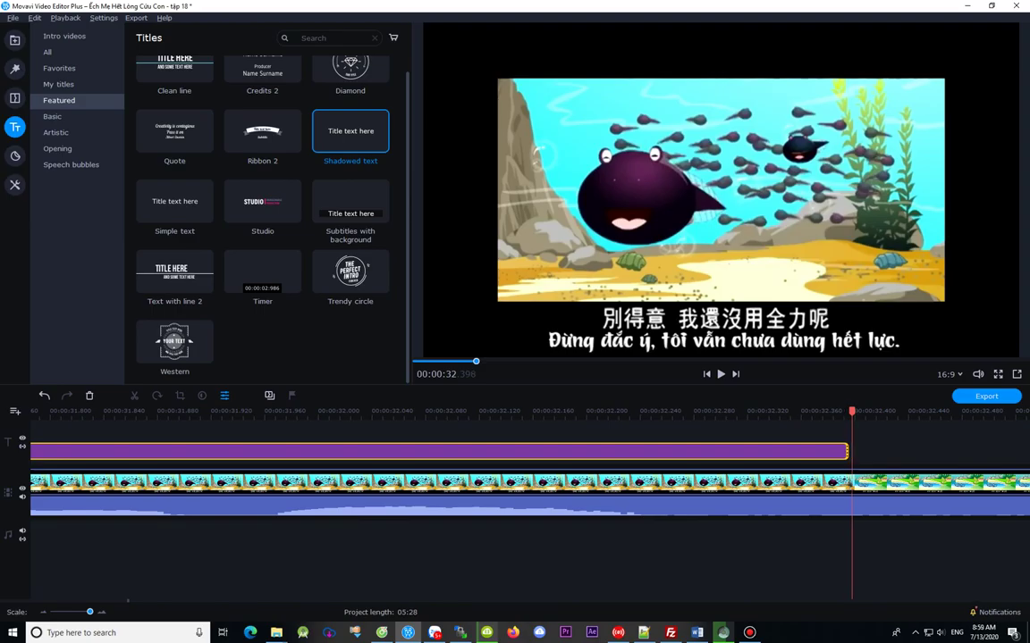
key(Left)
drag(851, 412, 854, 412)
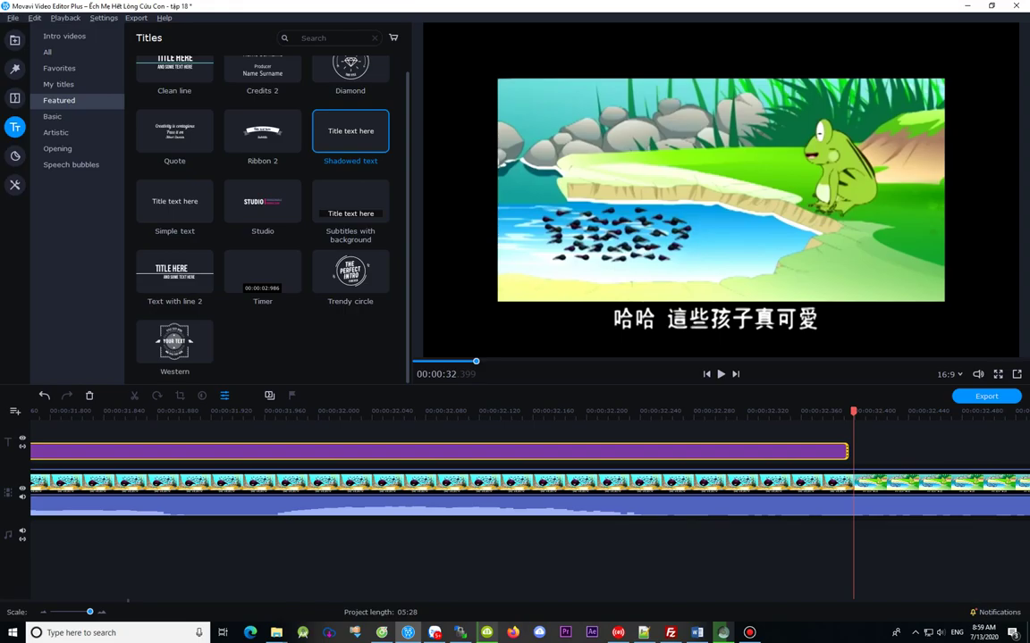
click(639, 412)
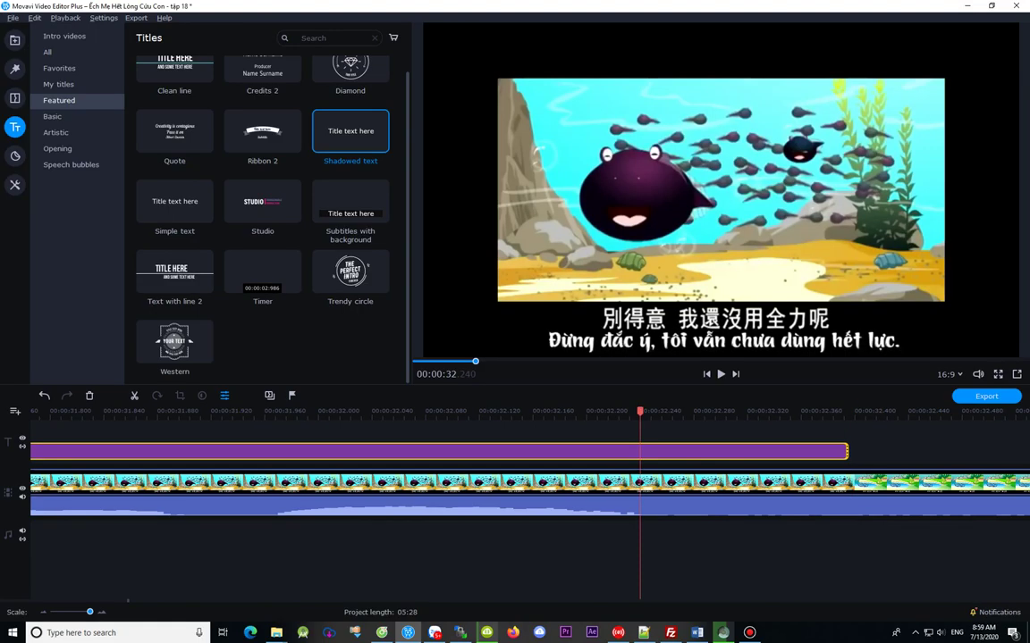
Step: Paste a copy of the "Đừng đắc ý" subtitle clip at about 0:32.396, directly after the original
click(849, 412)
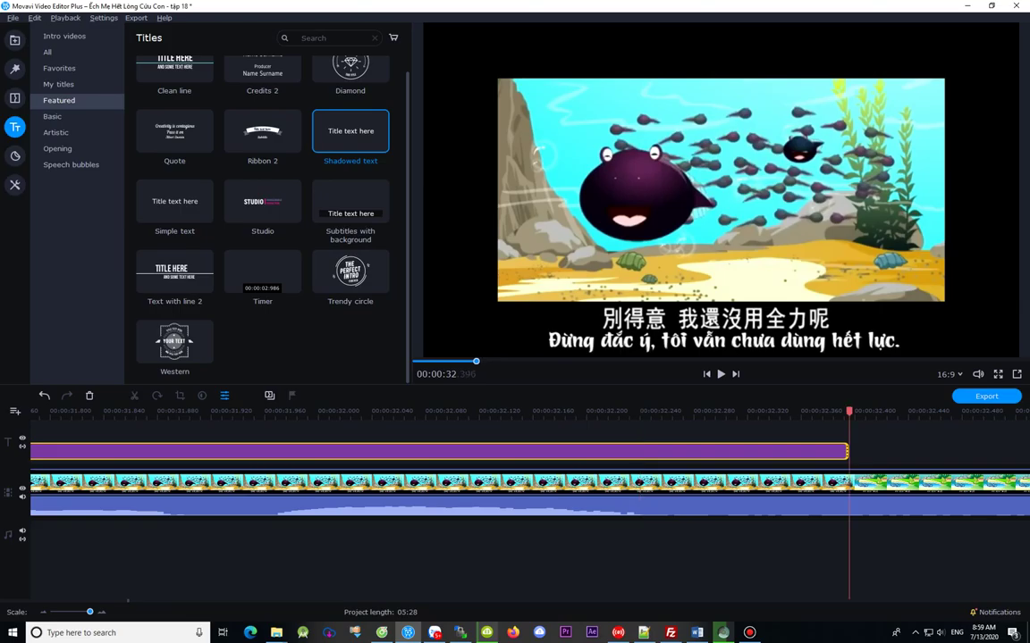
key(ctrl+v)
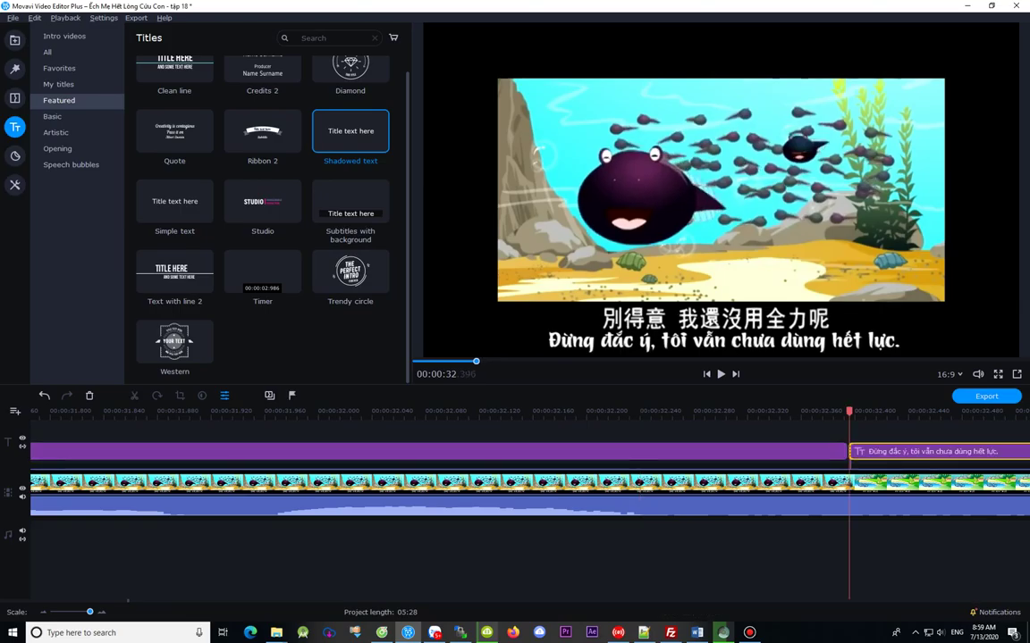
scroll(530, 460, down, 3)
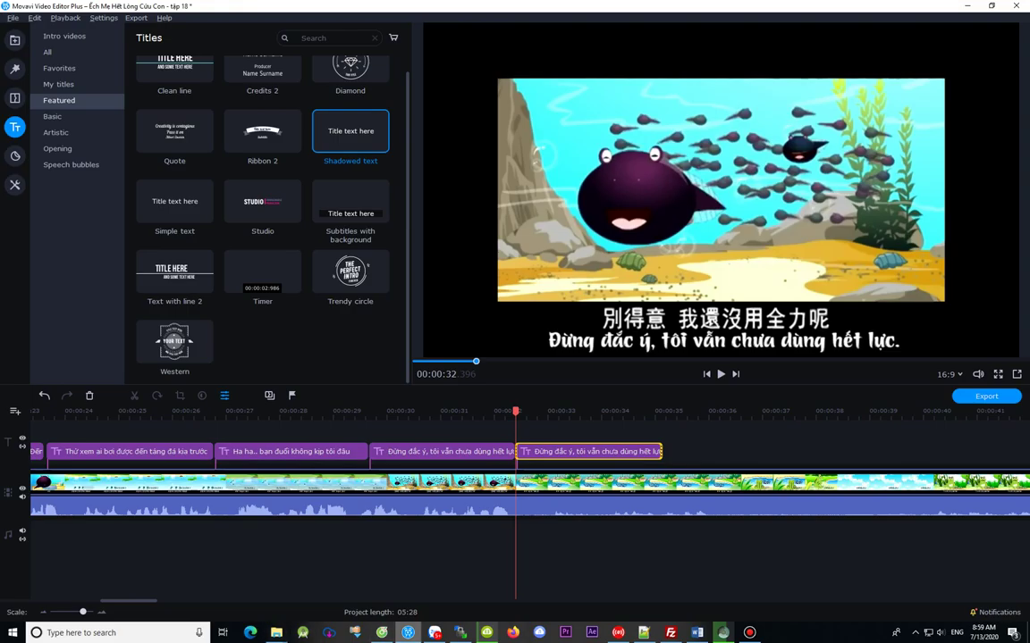
Step: Review the frog scene under the pasted subtitle clip, between about 0:32.4 and 0:34.5, to read its Chinese caption
mouse_move(409, 633)
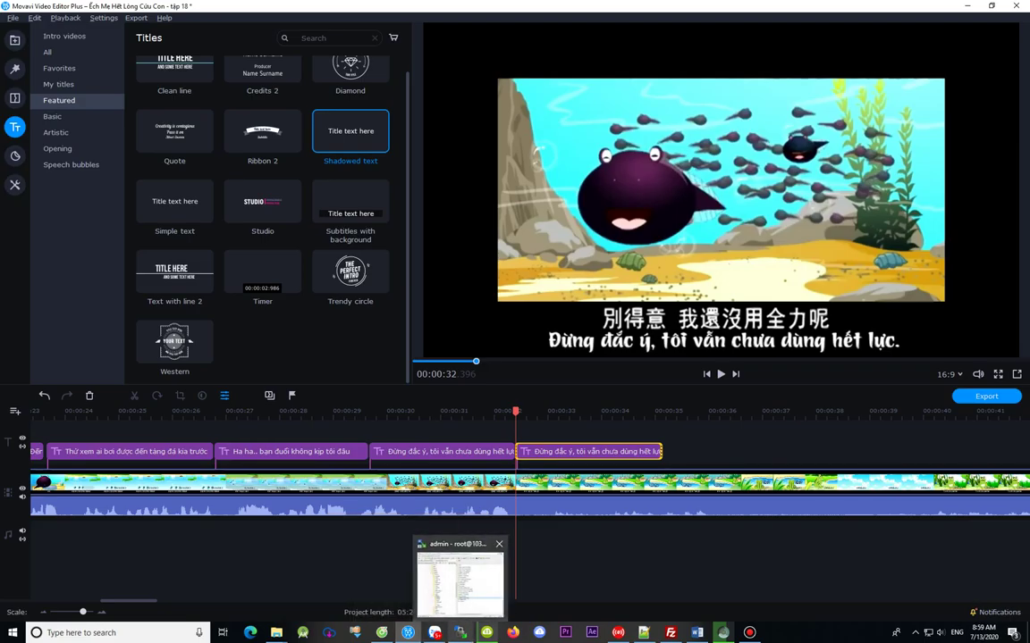
key(space)
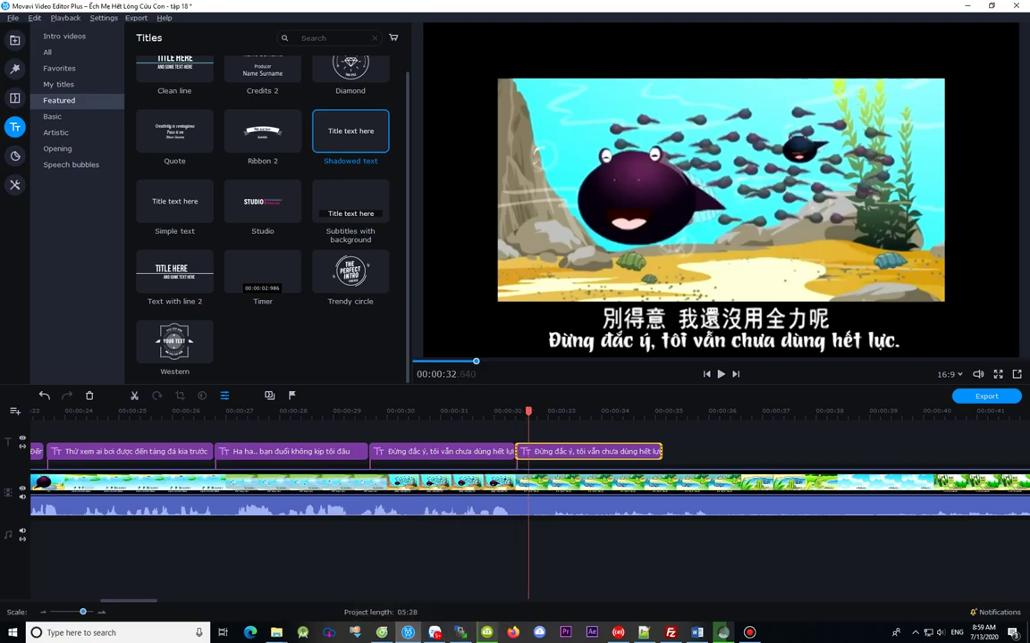
drag(528, 412, 631, 412)
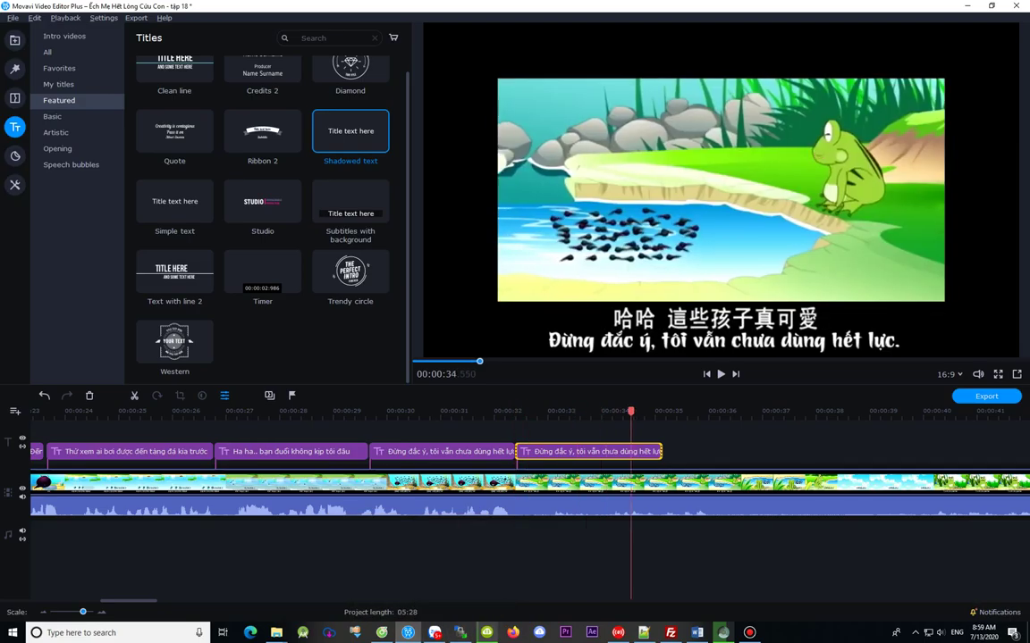
key(Left)
key(Left)
key(Left)
key(Left)
key(Left)
key(Left)
key(Left)
key(Left)
key(Left)
key(Left)
key(Left)
key(Left)
key(Left)
key(Left)
key(Left)
key(Left)
key(Left)
key(Left)
key(Left)
key(Left)
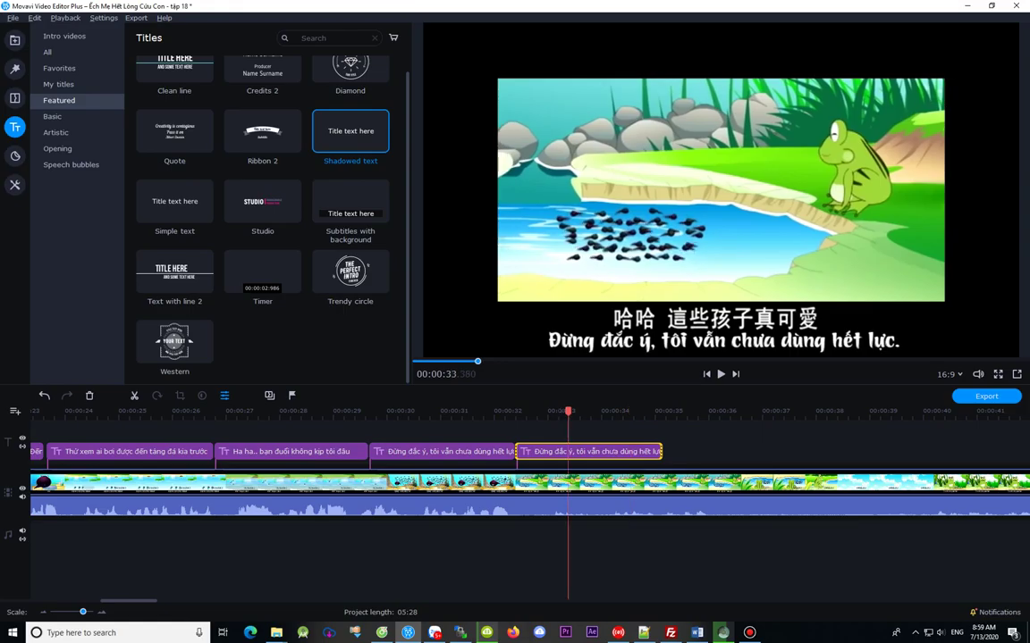
Step: Select the 0;32 line "Ha ha.. những đứa con này thật đáng yêu" in the Word script and return to Movavi Video Editor
click(697, 633)
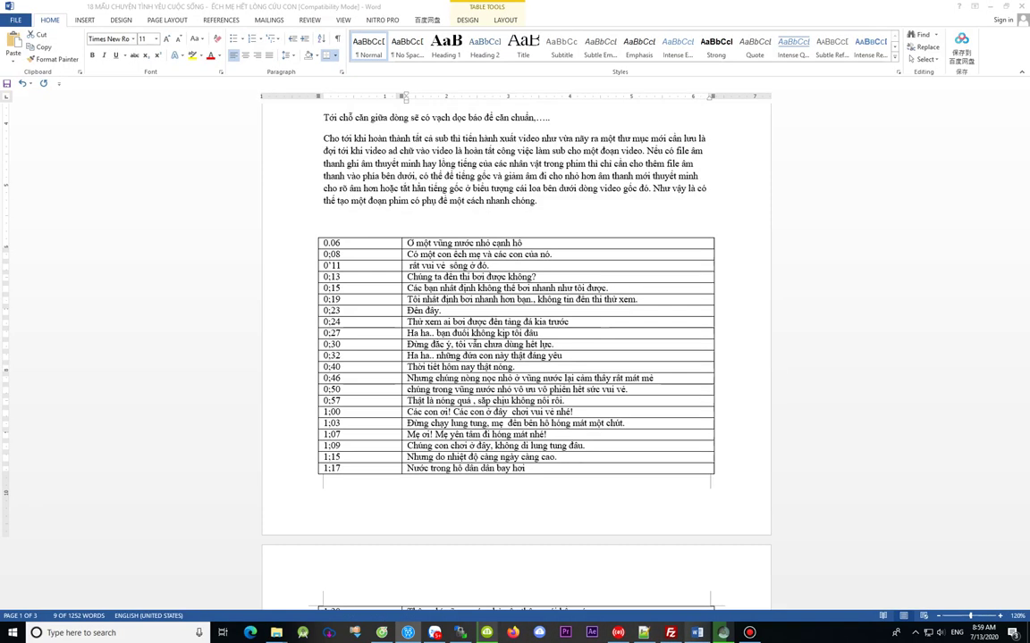
triple_click(480, 345)
click(483, 356)
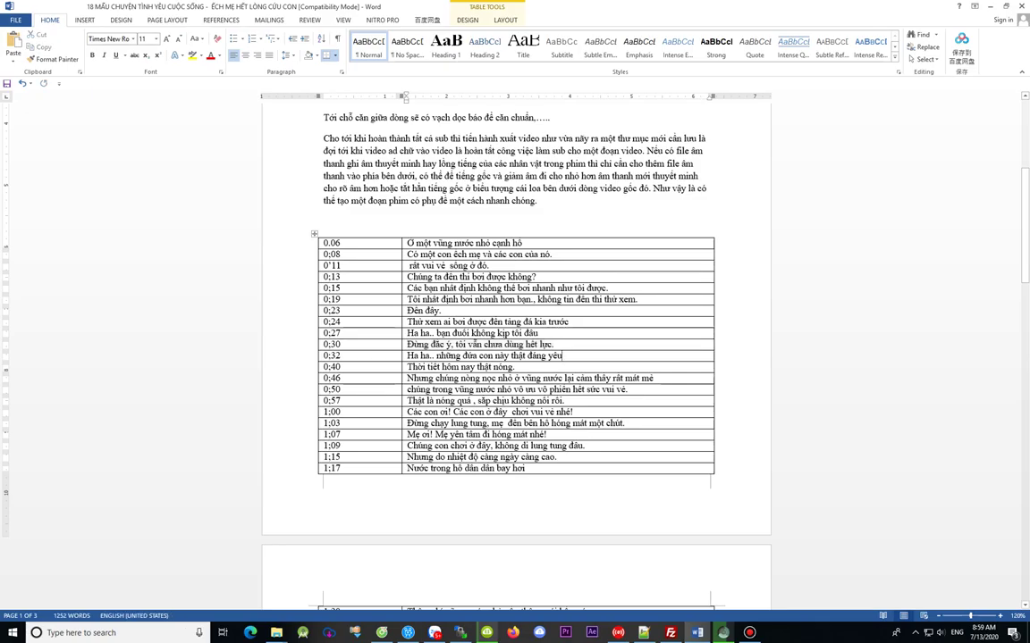
click(306, 356)
drag(396, 356, 408, 356)
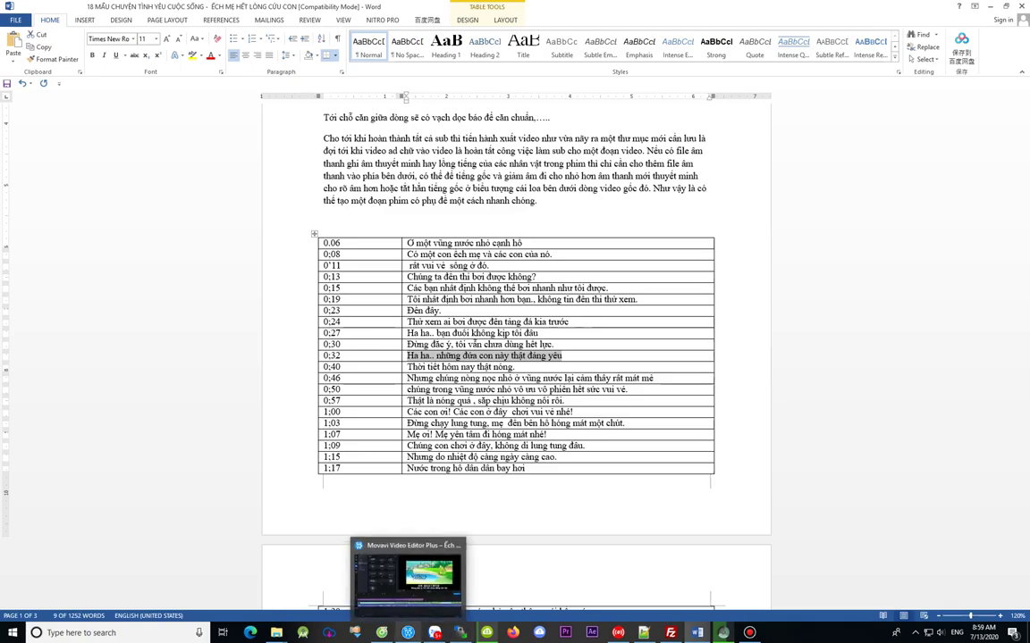
click(408, 632)
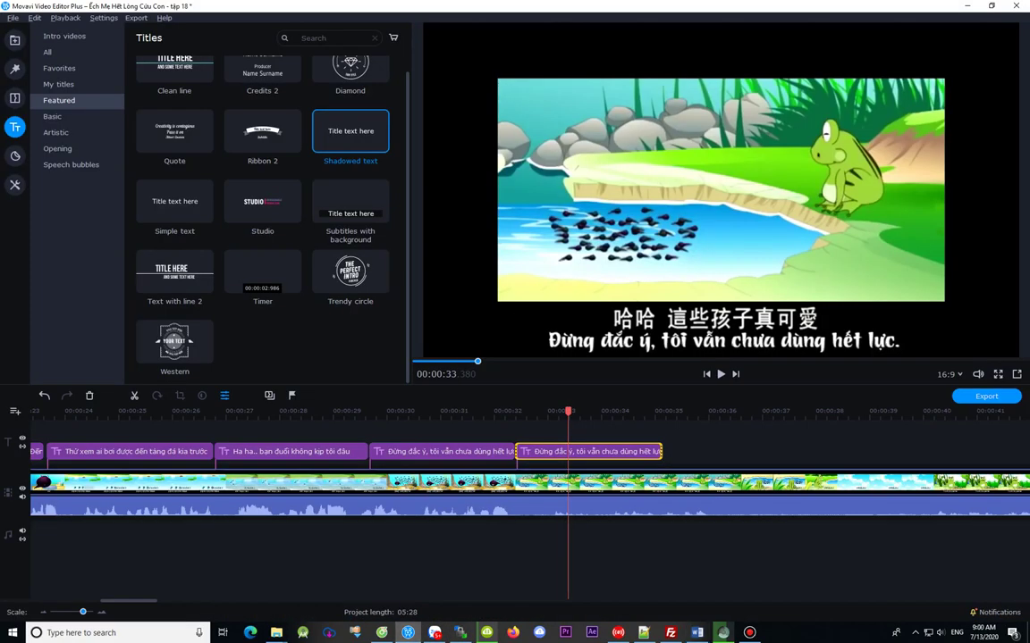
Step: Compare the pasted subtitle clip's span with the Chinese captions at several points between about 0:31 and 0:35
click(441, 412)
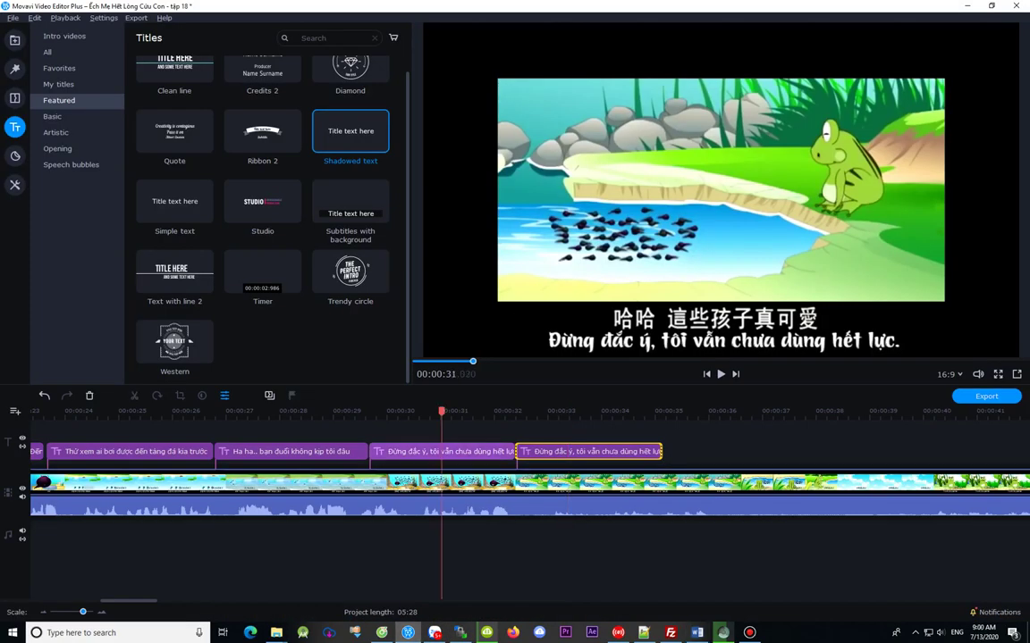
click(487, 412)
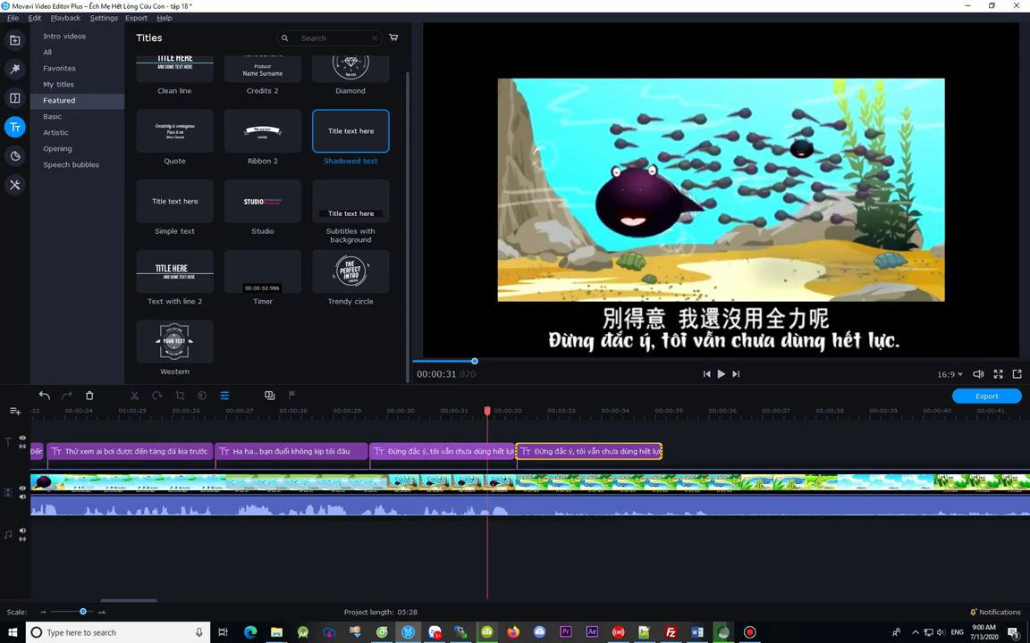
click(583, 412)
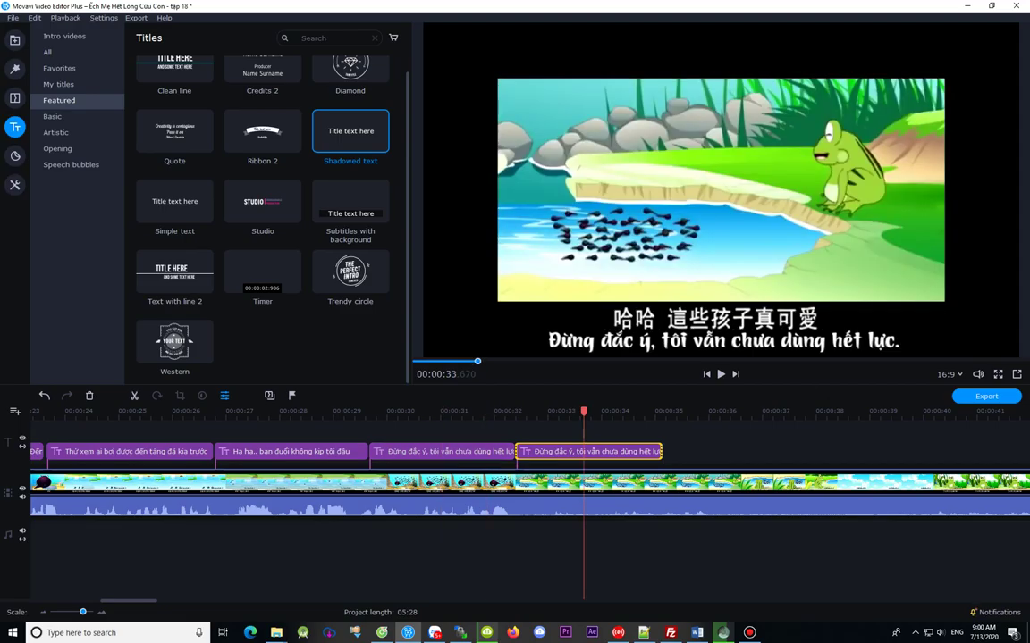
click(616, 412)
click(636, 412)
click(659, 412)
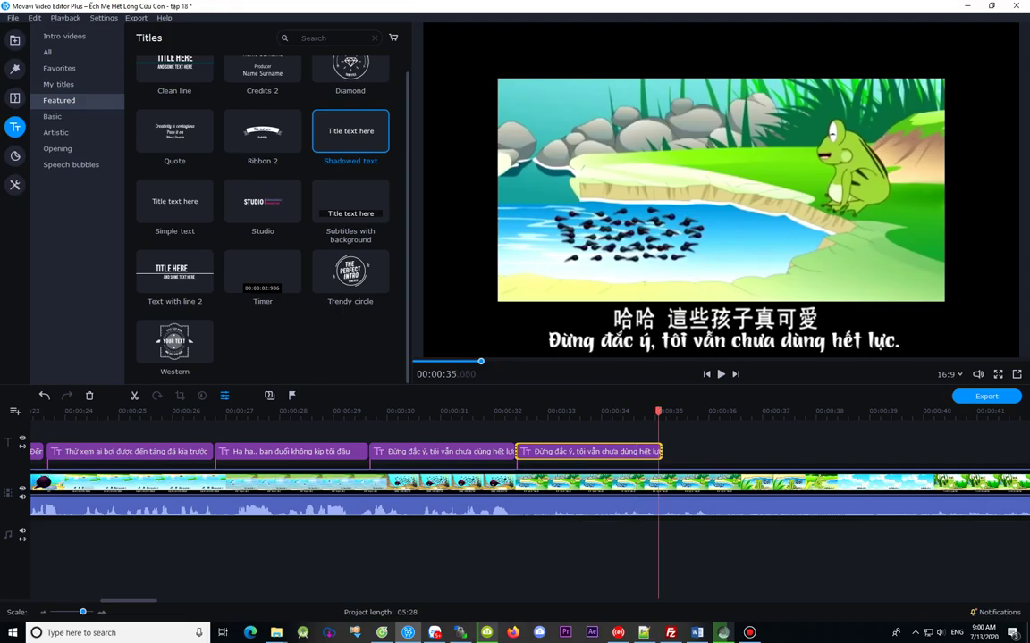
click(623, 412)
click(644, 412)
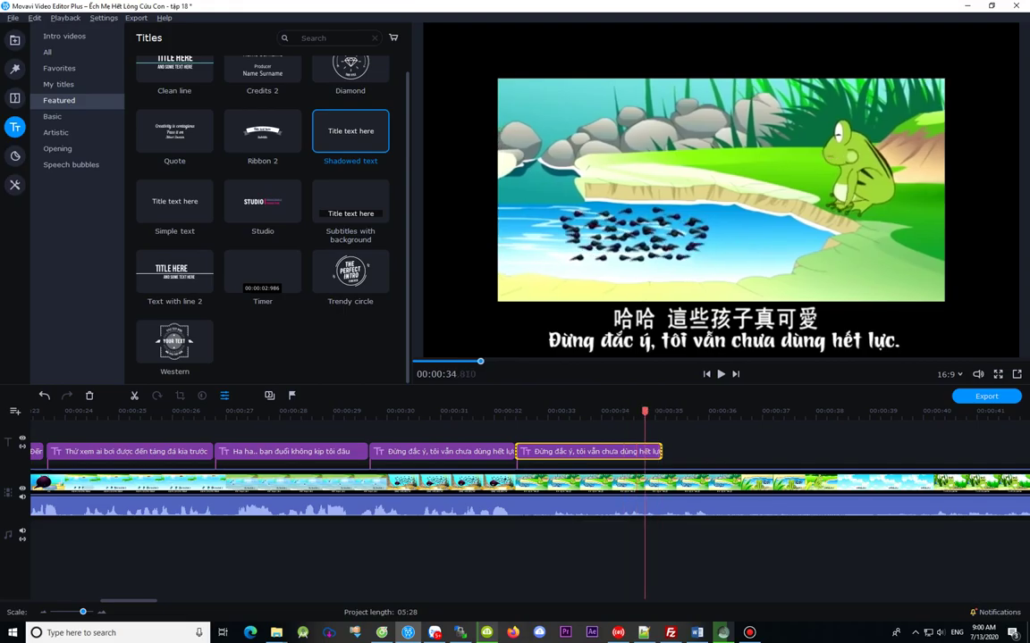
click(661, 412)
drag(661, 412, 630, 412)
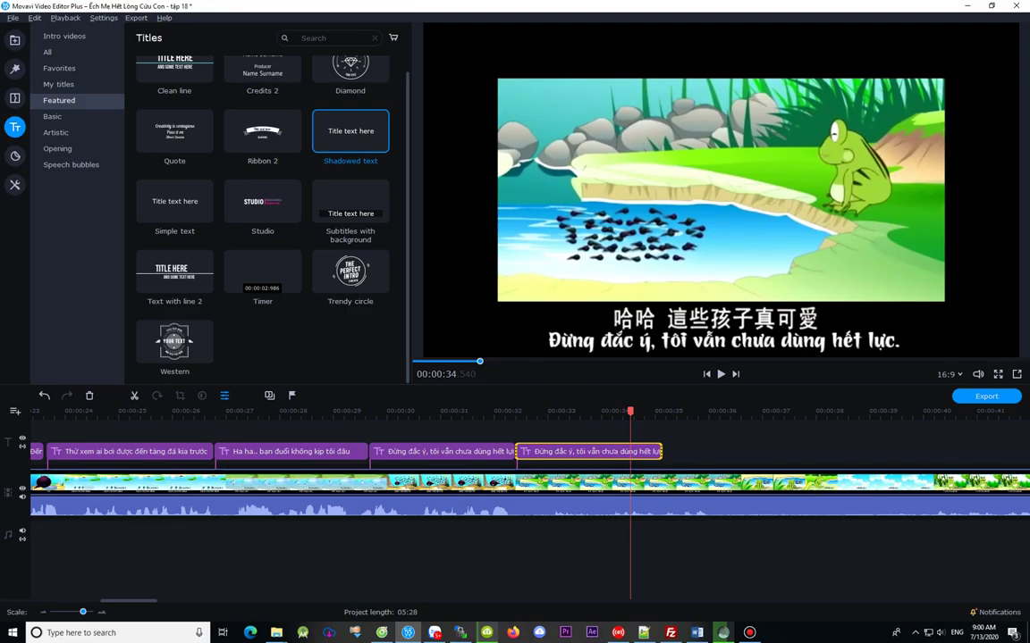
Step: Examine the last part of the pasted subtitle clip frame by frame, from about 0:34.54 to 0:34.96
key(Right)
key(Right)
key(Right)
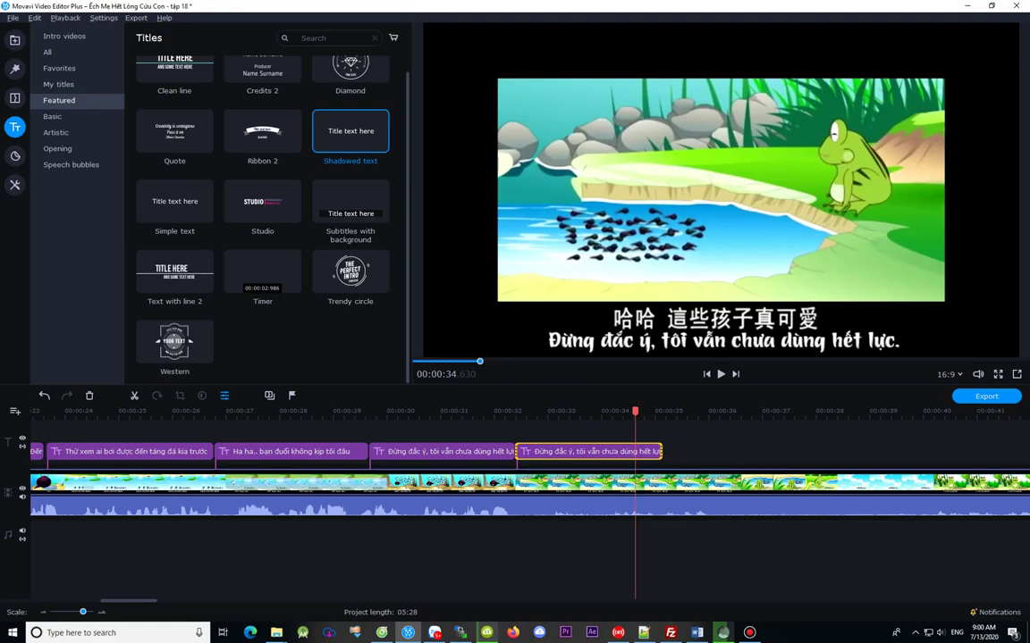
key(Right)
key(Right)
key(Right)
key(Right)
key(Right)
key(Right)
key(Right)
key(Right)
key(Right)
key(Right)
key(Right)
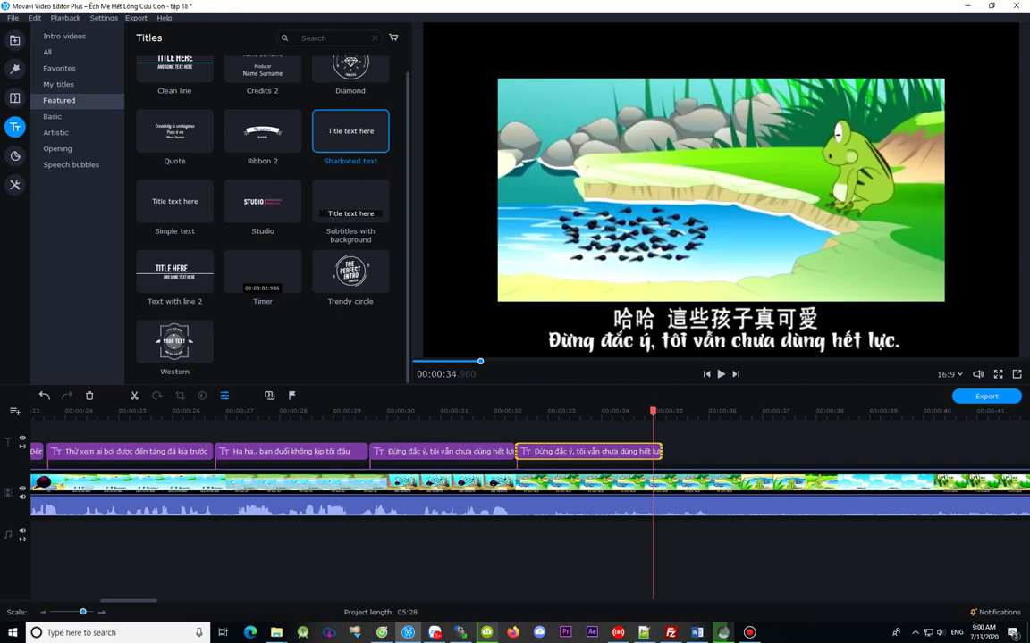
Step: Look past the pasted clip for the end of the frog scene's Chinese caption and check its line in the Word script
click(557, 412)
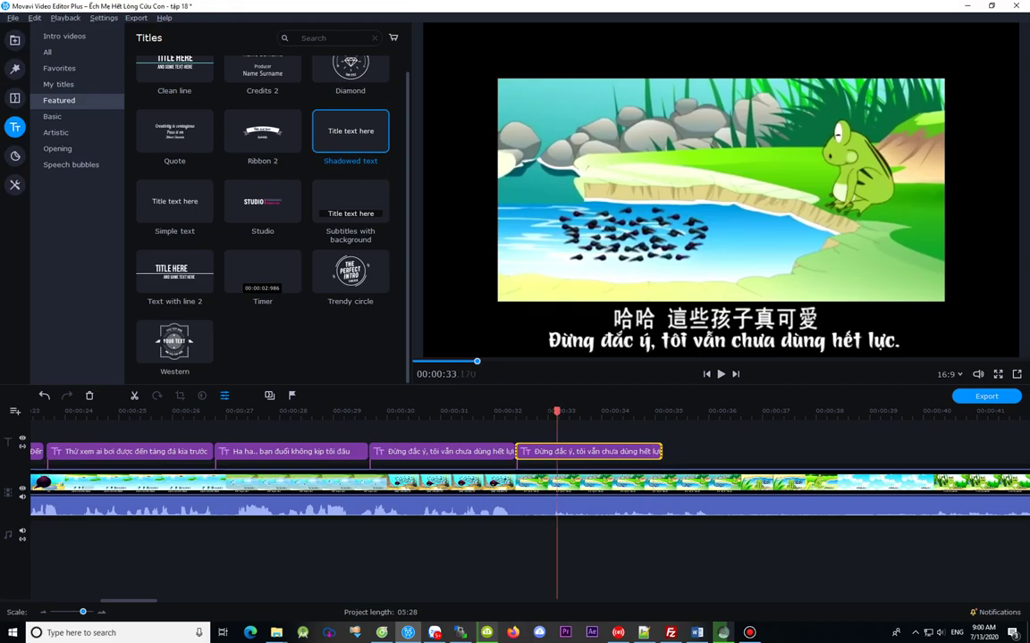
click(647, 412)
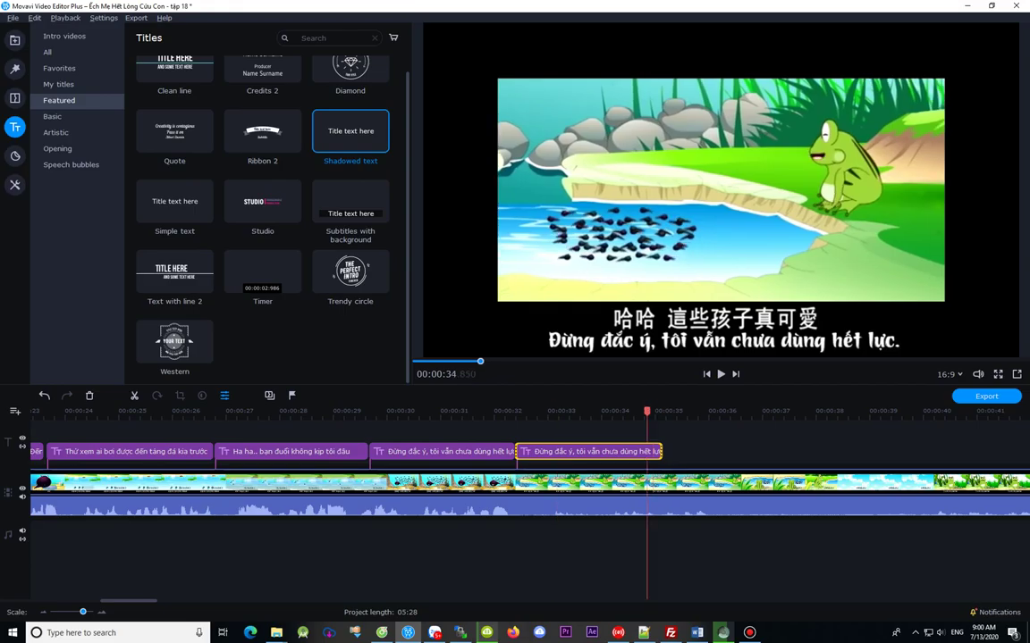
click(700, 412)
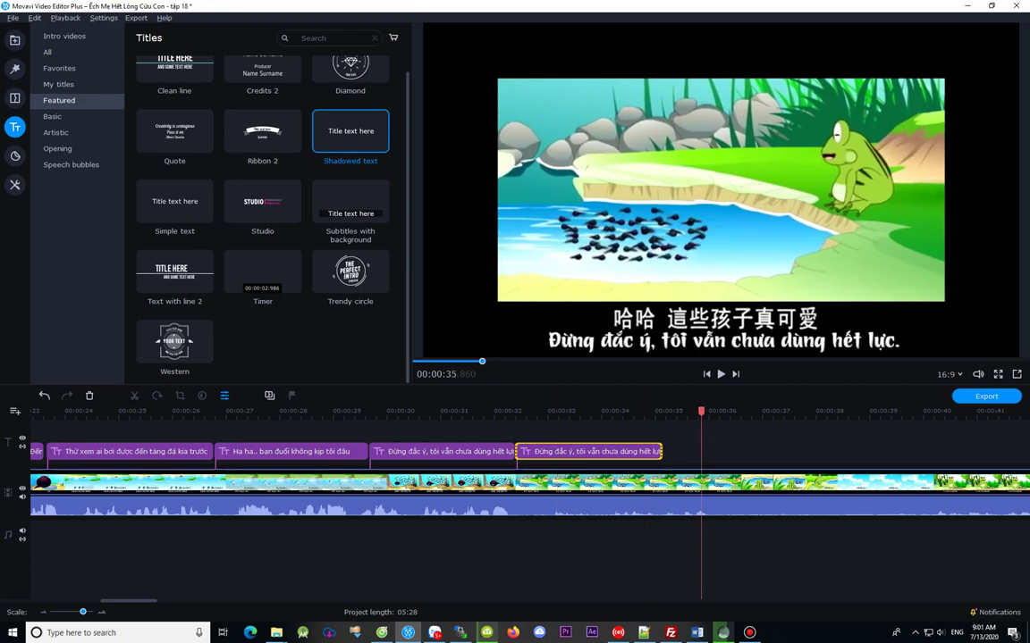
click(762, 412)
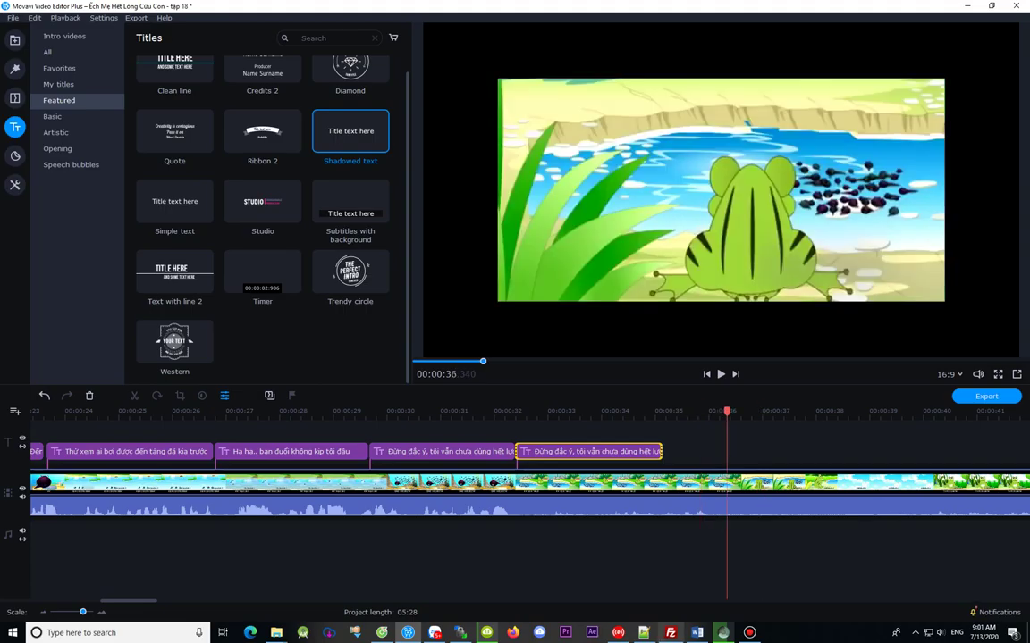
click(697, 633)
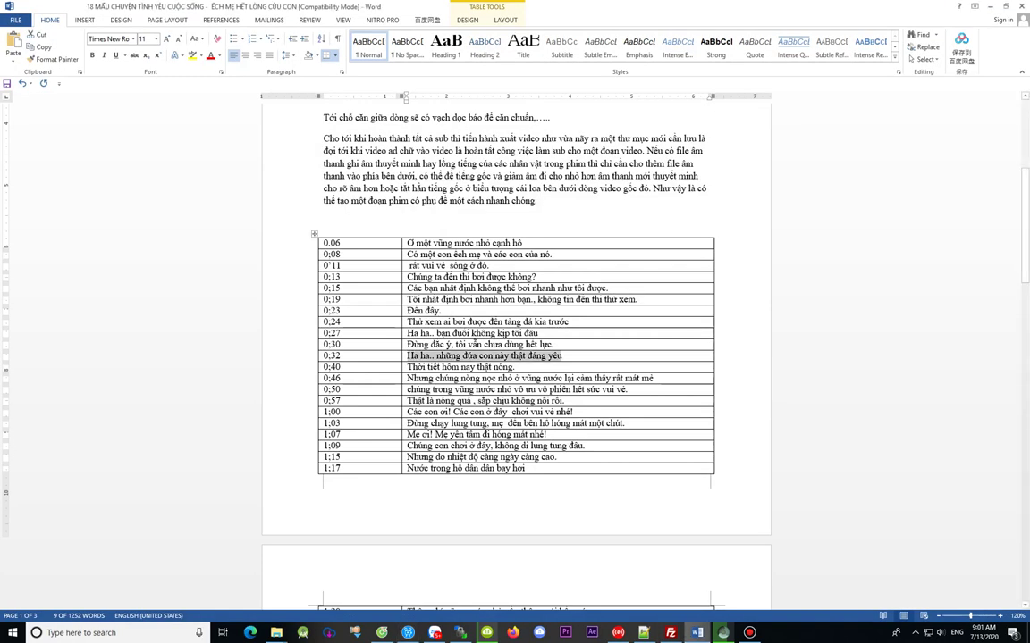
key(alt+Tab)
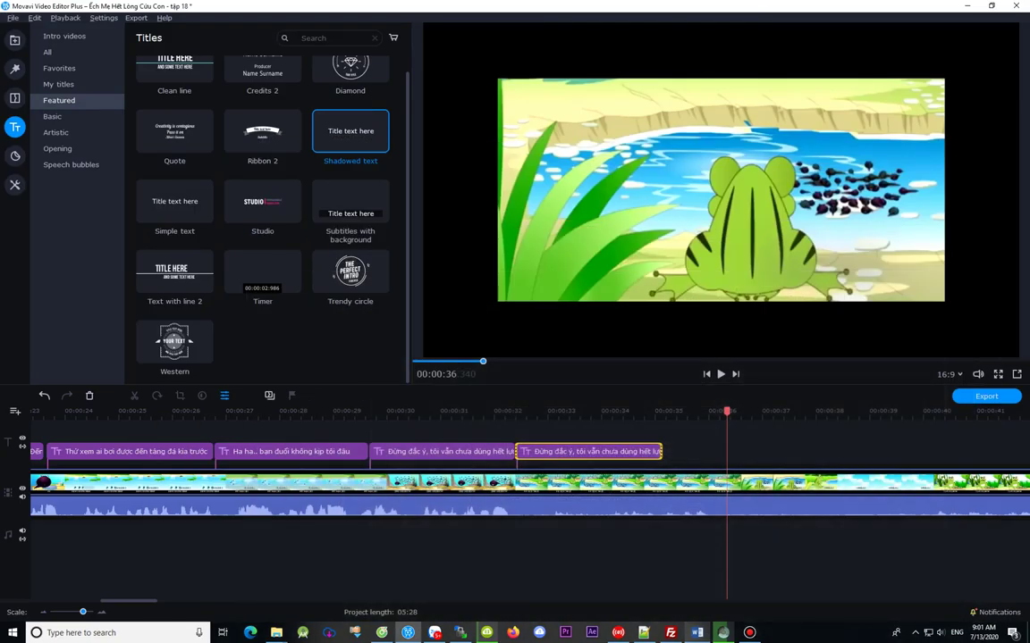
Step: Replace the pasted subtitle clip's text with the 0;32 script line "Ha ha.. những đứa con này thật đáng yêu"
key(alt+Tab)
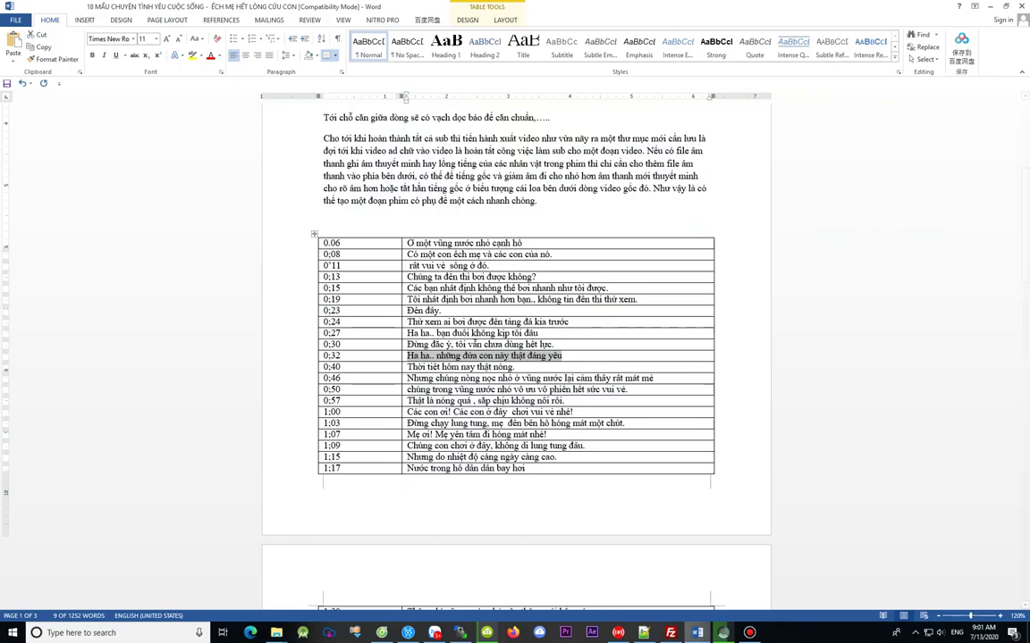
key(alt+Tab)
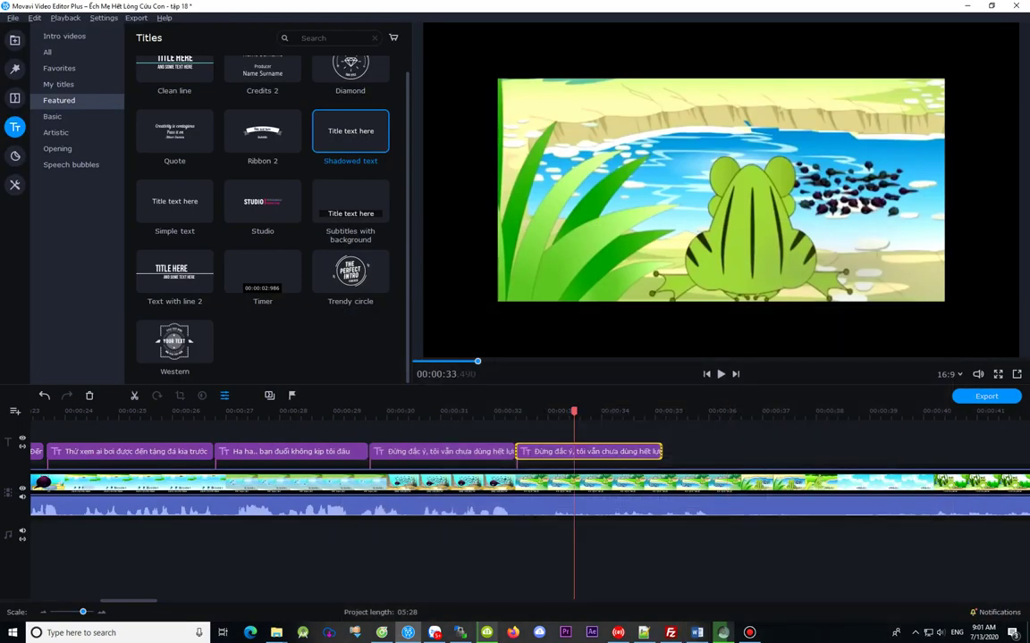
double_click(588, 451)
double_click(570, 339)
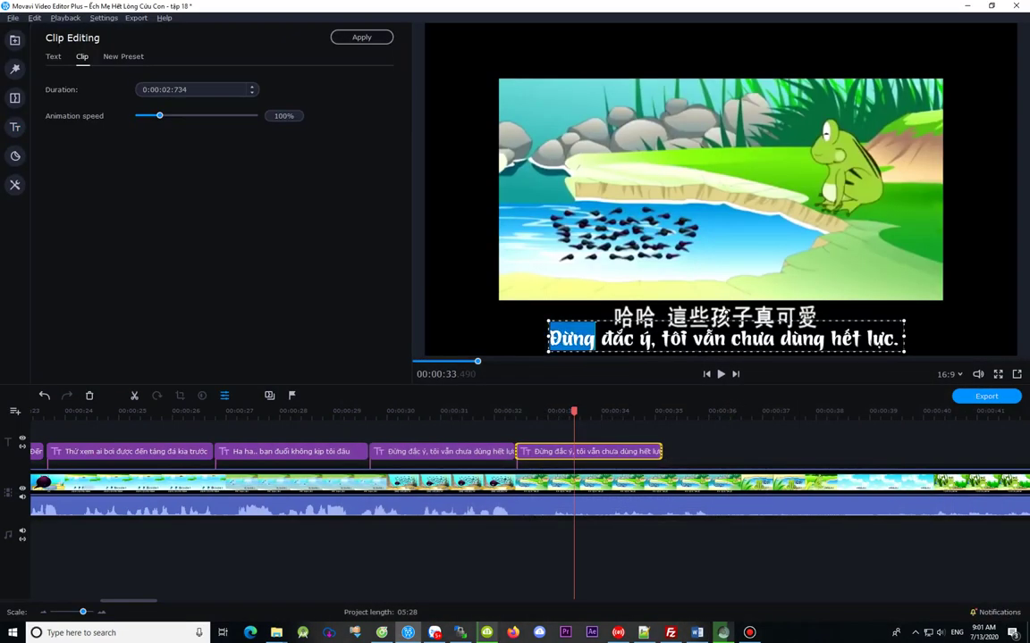
key(ctrl+a)
key(ctrl+v)
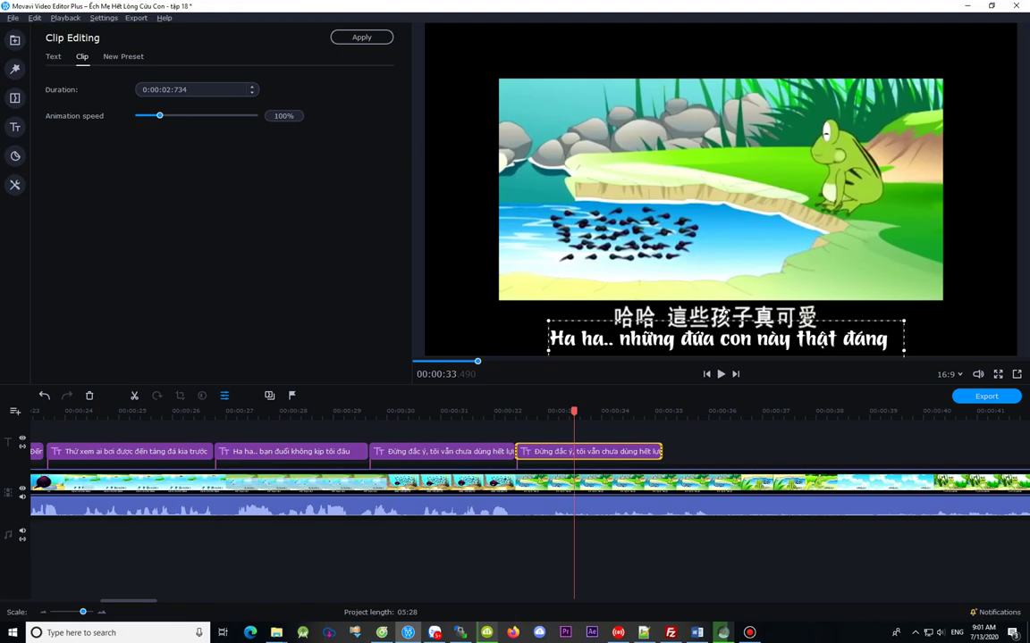
text(yêu)
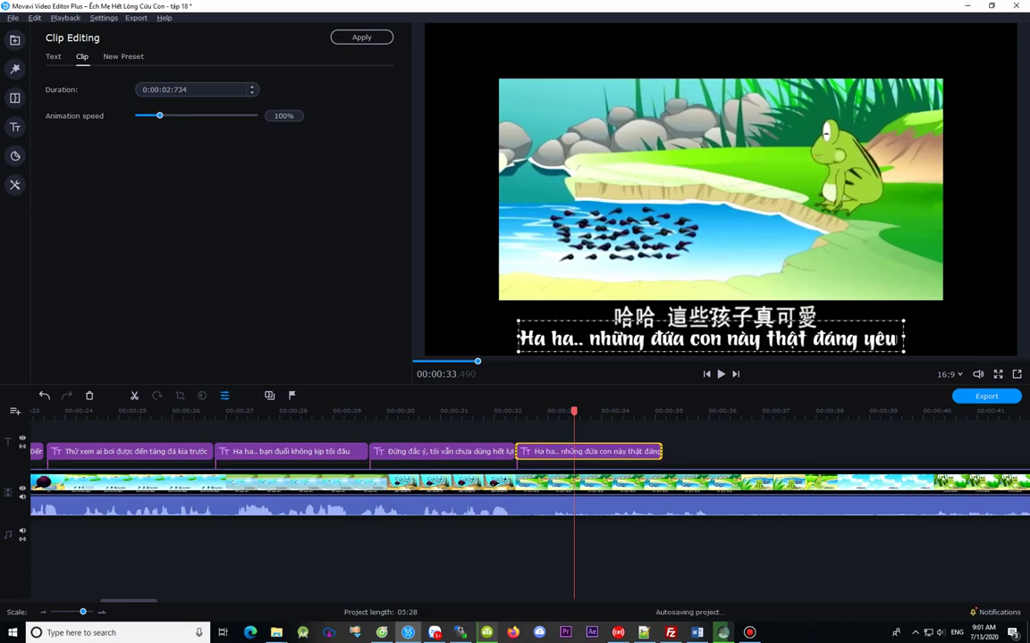
Step: Centre the new Vietnamese subtitle beneath the Chinese caption and save the project
drag(701, 339, 710, 338)
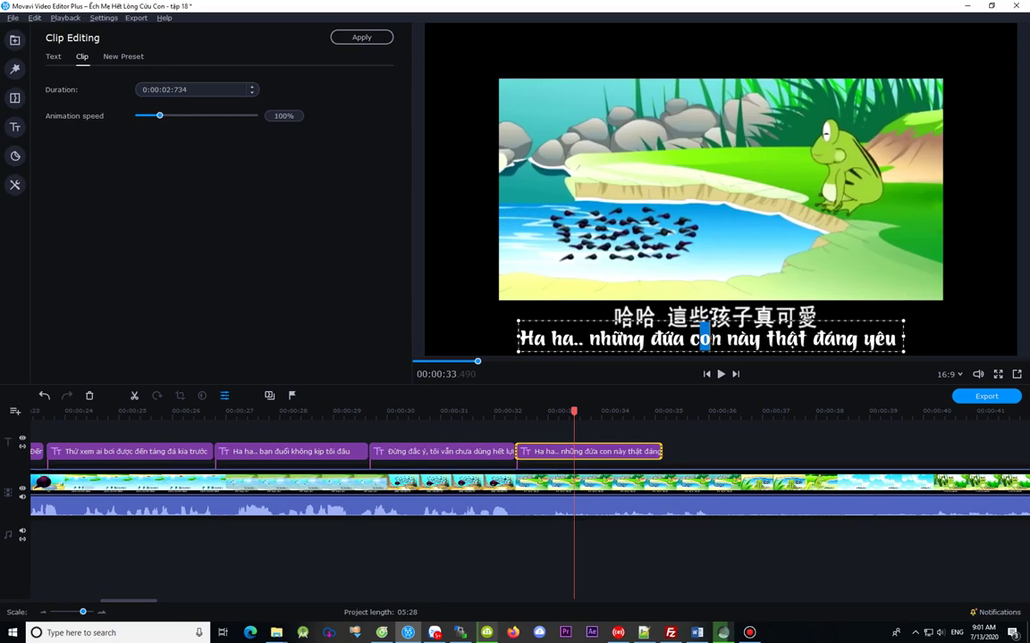
key(Escape)
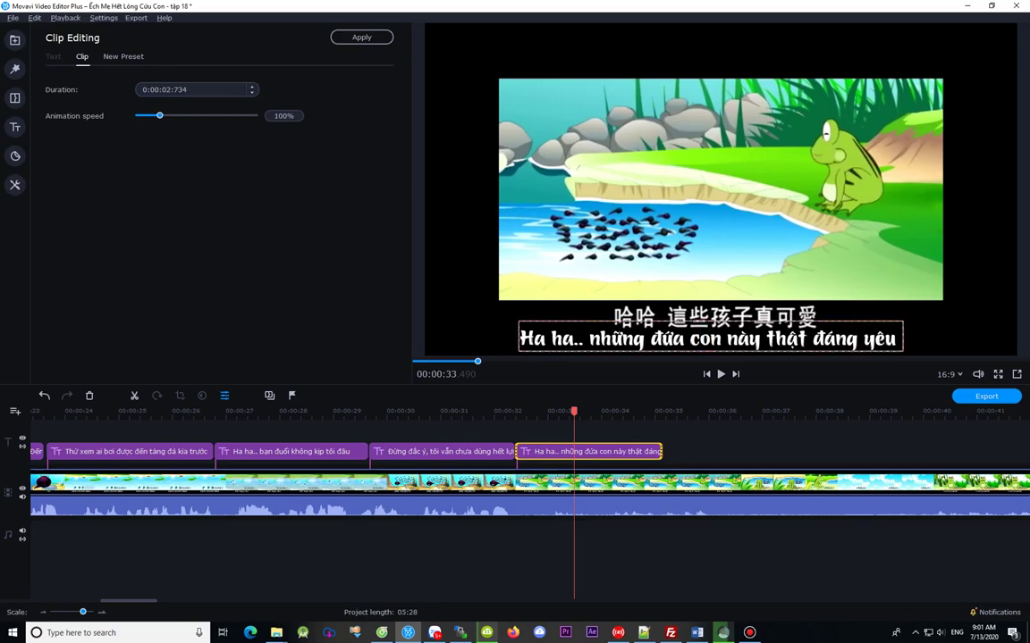
drag(710, 338, 721, 339)
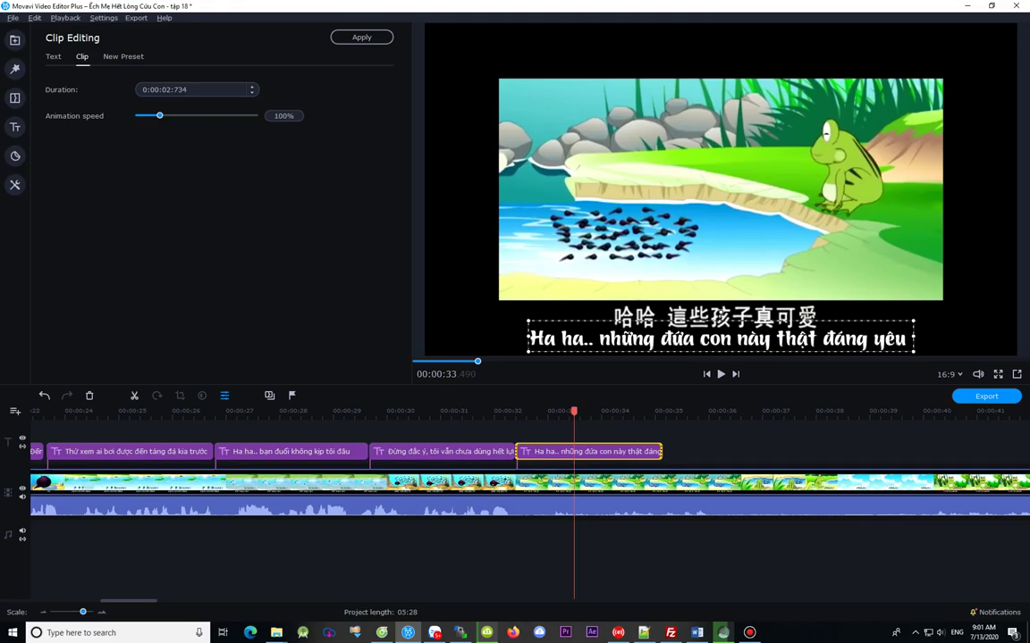
key(Escape)
key(ctrl+s)
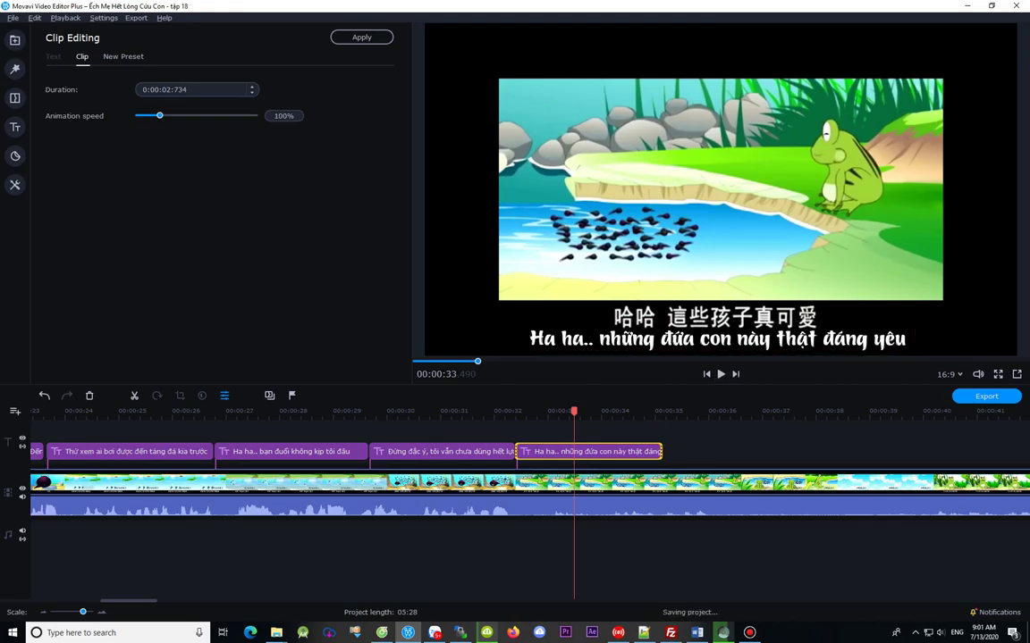
Step: Locate the end of the Chinese caption and extend the "Ha ha.. những đứa con này thật đáng yêu" clip to about 0:36.4
click(653, 412)
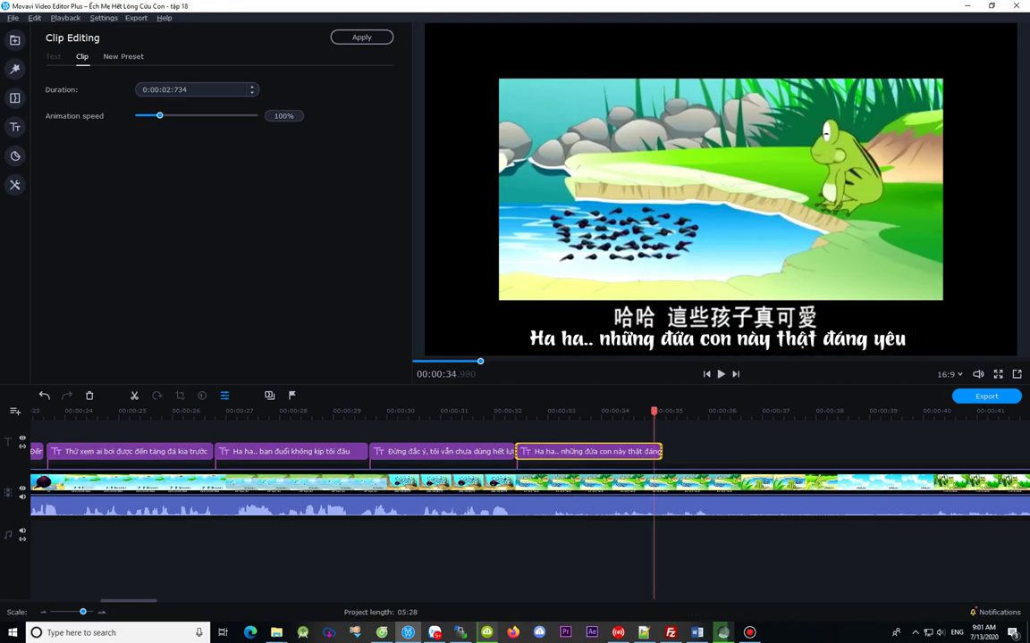
drag(653, 412, 696, 412)
click(719, 412)
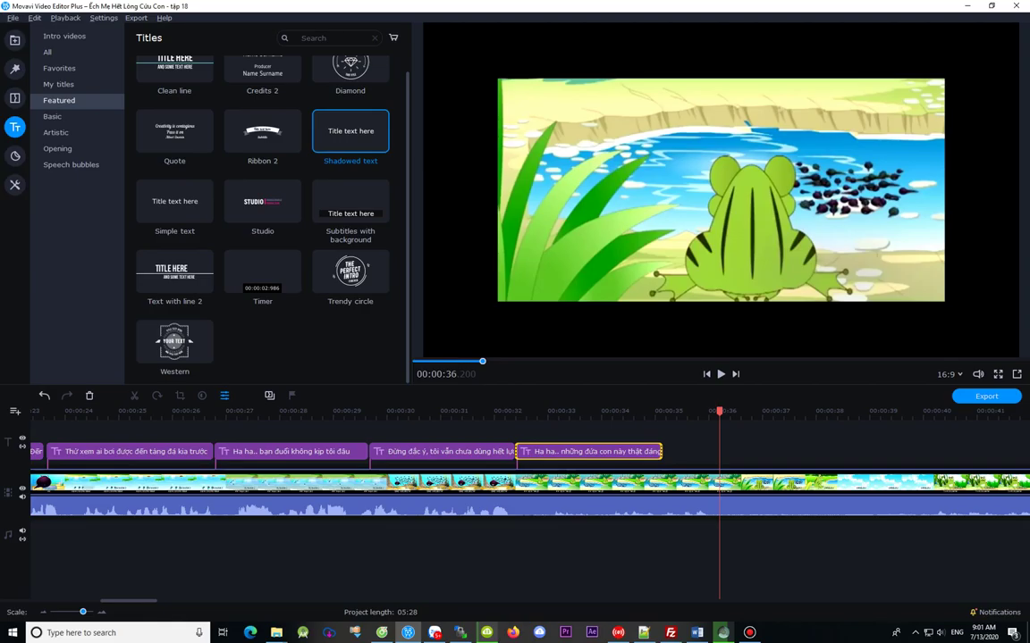
click(709, 412)
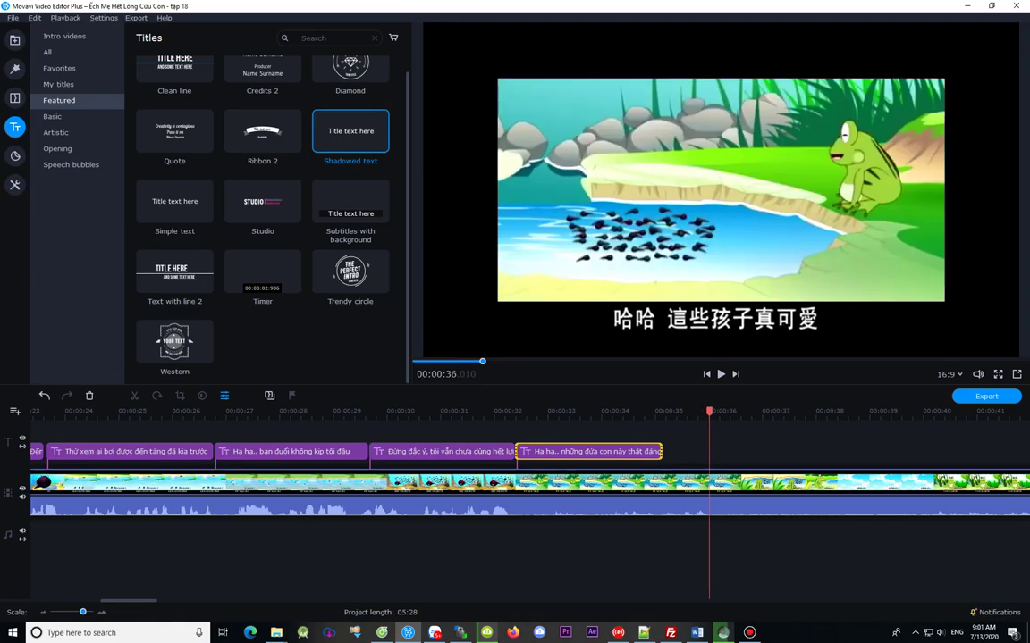
click(721, 412)
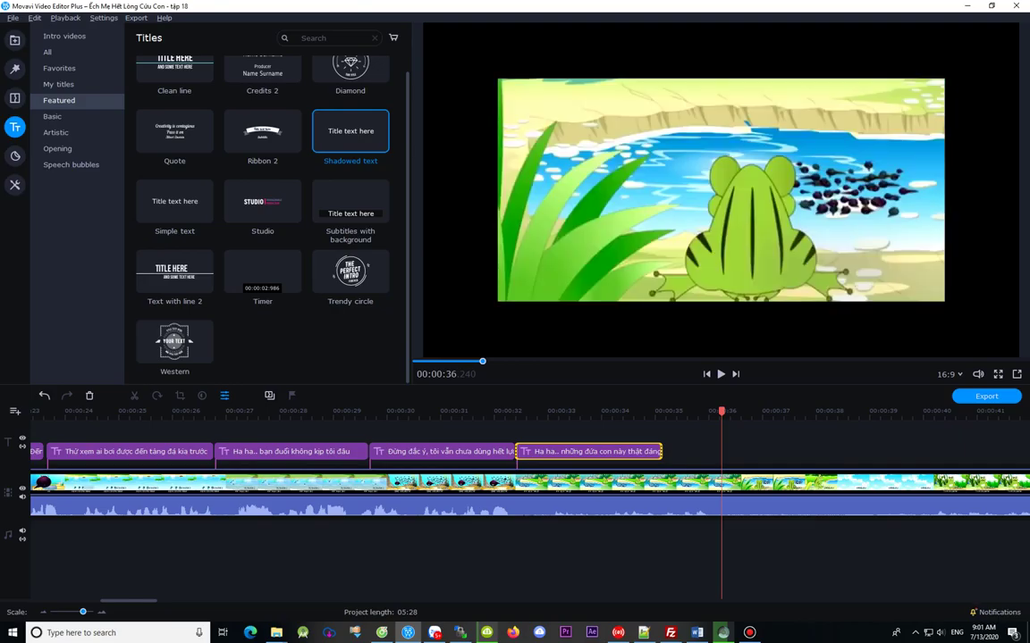
click(652, 412)
drag(661, 451, 739, 451)
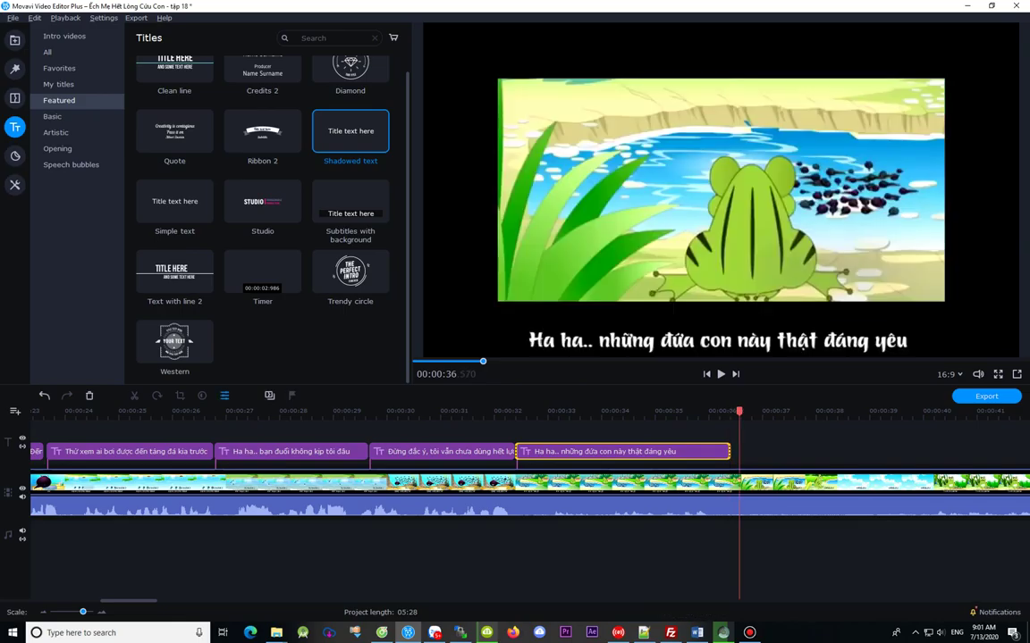
Step: Examine the video frame by frame around the extended subtitle clip's end, between about 0:36.18 and 0:36.62
key(Left)
key(Left)
key(Left)
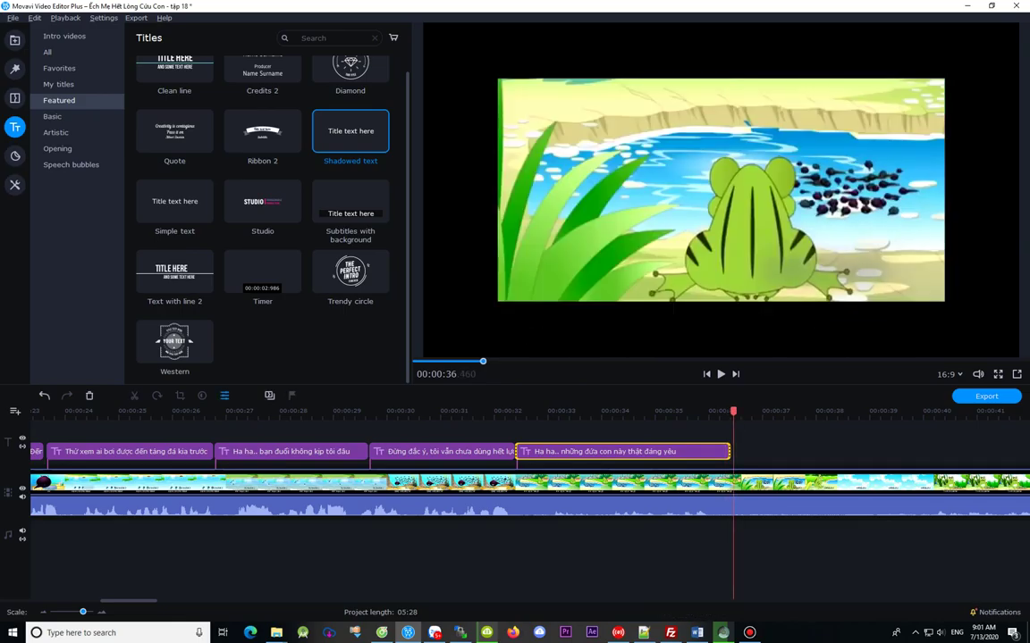
key(Left)
key(Left)
key(Left)
key(Left)
key(Left)
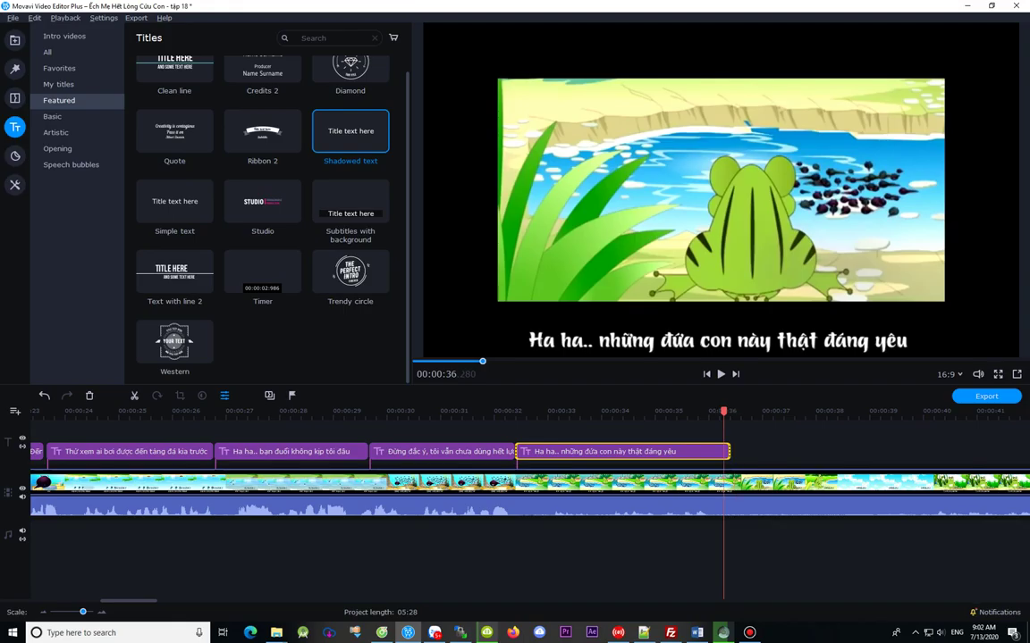
key(Right)
key(Right)
key(Right)
key(Right)
key(Right)
key(Right)
key(Right)
key(Right)
key(Right)
key(Right)
key(Left)
key(Left)
key(Left)
key(Left)
key(Left)
key(Left)
key(Left)
key(Left)
key(Left)
key(Left)
key(Left)
key(Left)
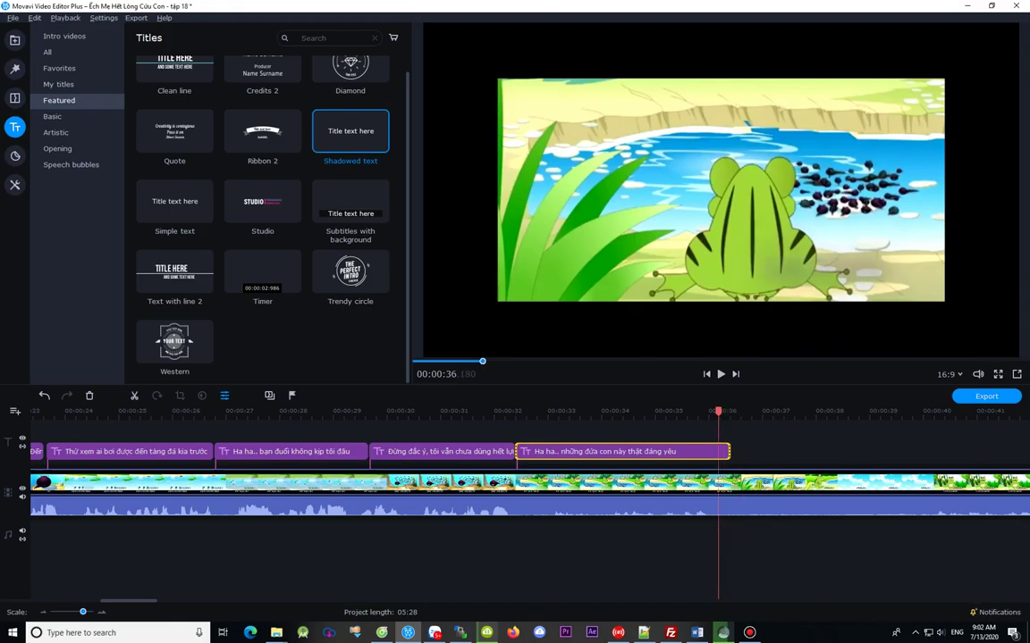
key(Right)
key(Right)
key(Right)
key(Right)
key(Right)
key(Right)
key(Right)
key(Right)
key(Right)
key(Right)
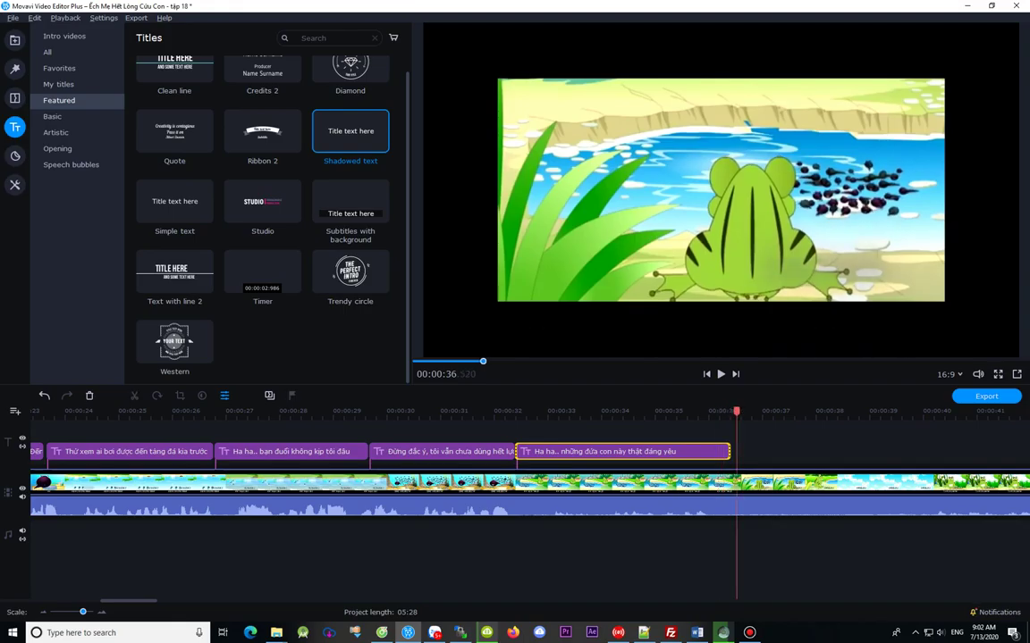
key(Right)
key(Right)
key(Right)
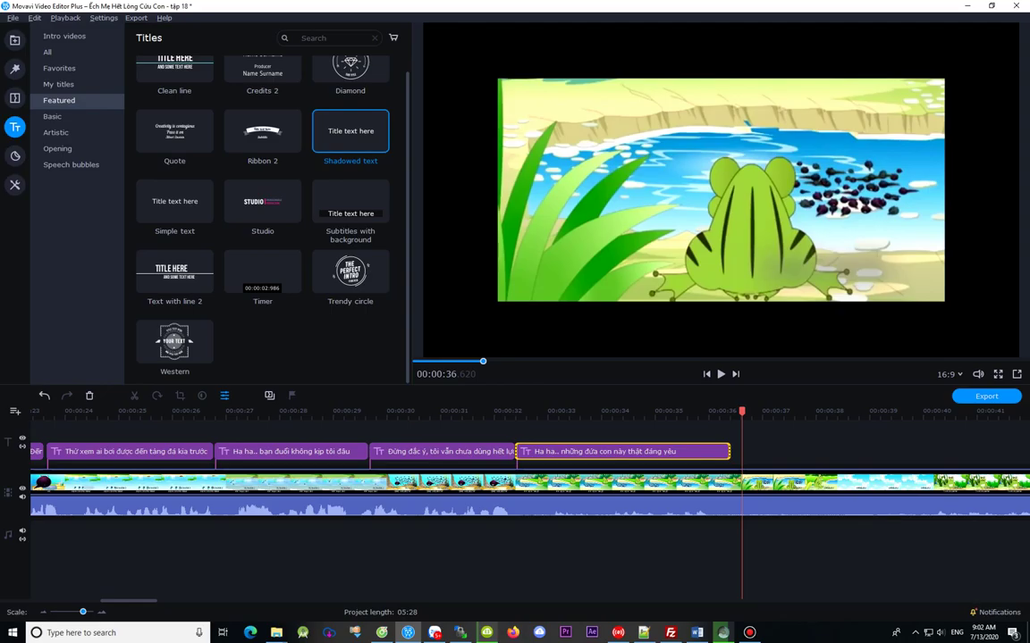
key(Left)
key(Left)
key(Left)
key(Left)
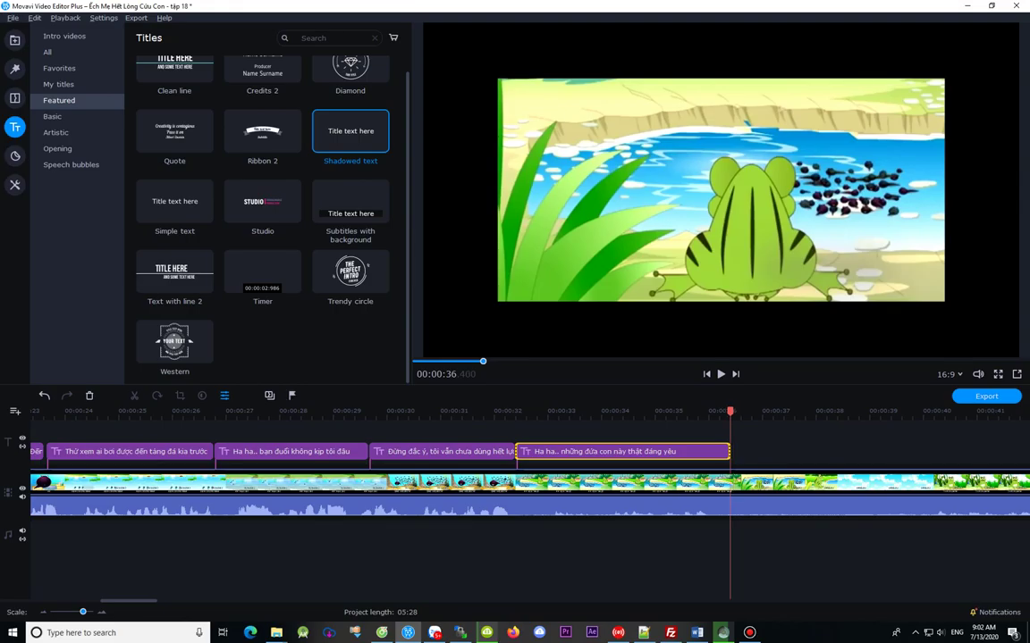
key(Left)
key(Right)
key(Right)
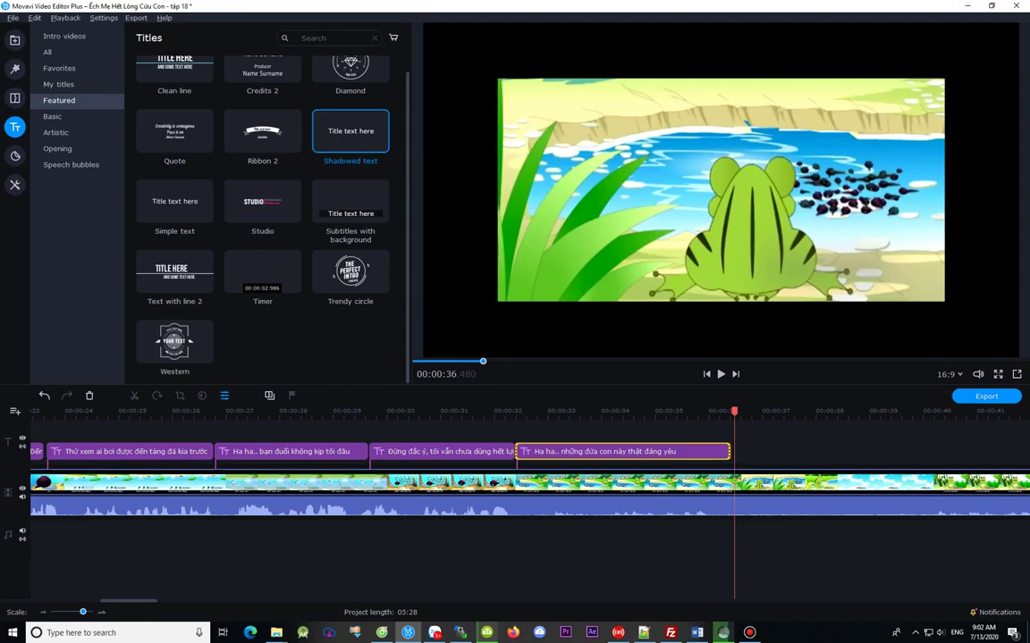
key(Right)
key(Right)
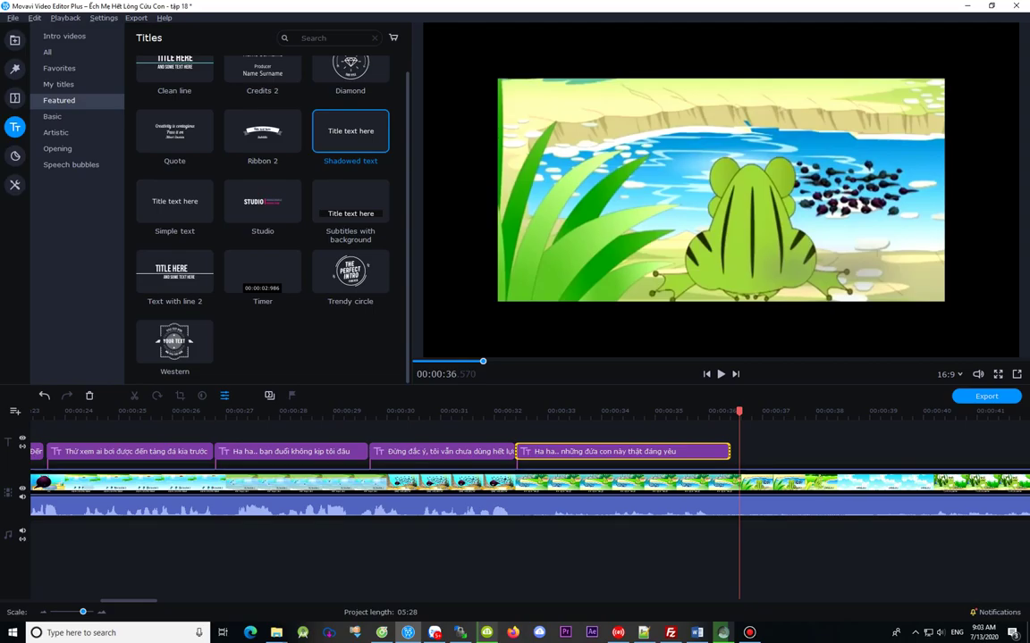
Step: Compare the extended subtitle clip's end with the scene change and on-screen captions at several points between about 0:36.3 and 0:37.3
key(space)
drag(730, 452, 737, 451)
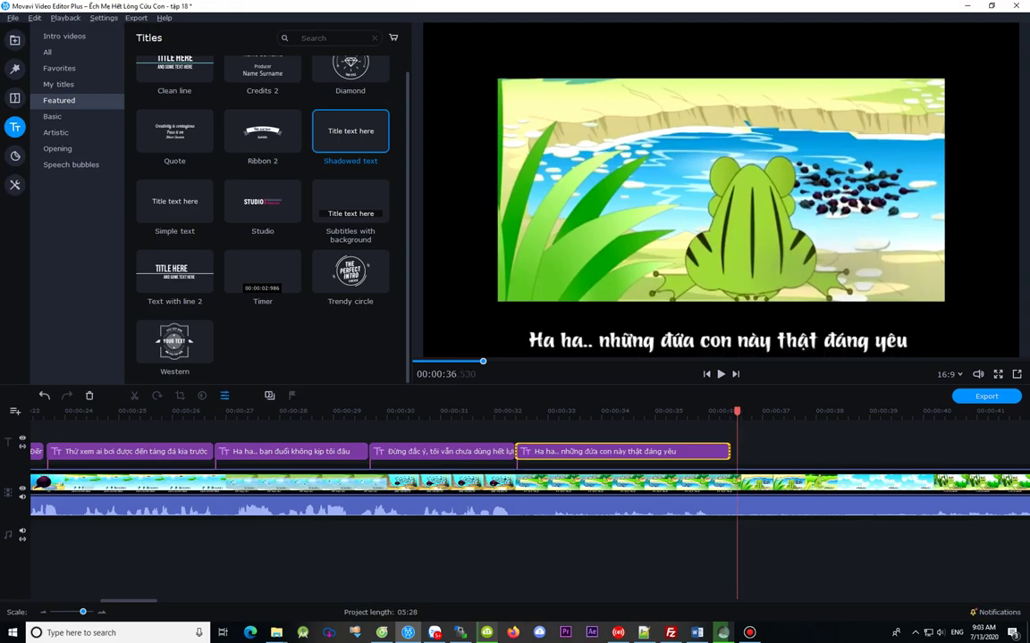
drag(737, 412, 757, 412)
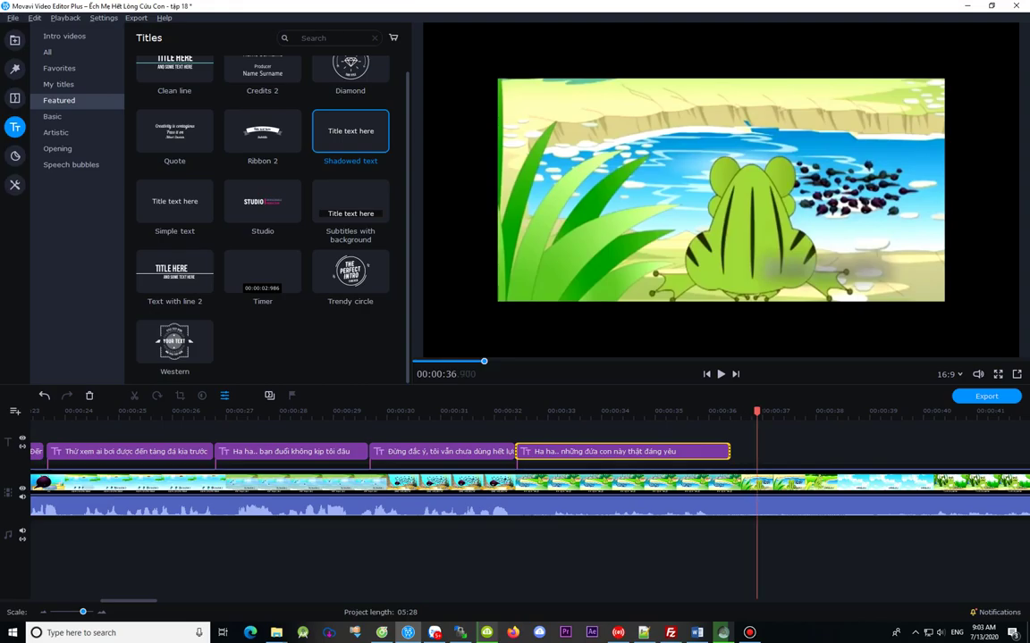
click(742, 412)
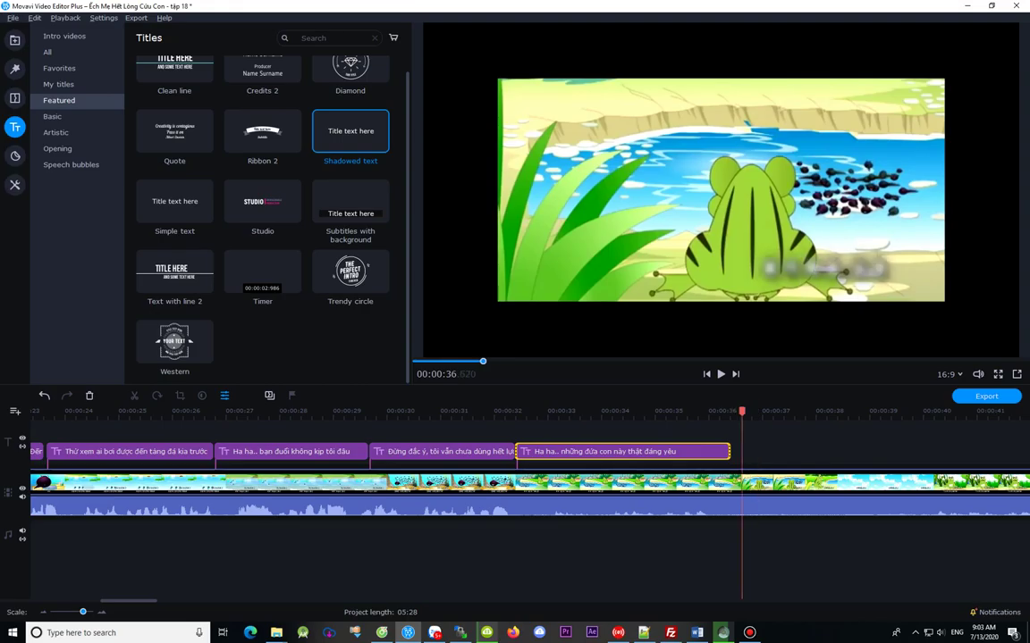
click(728, 412)
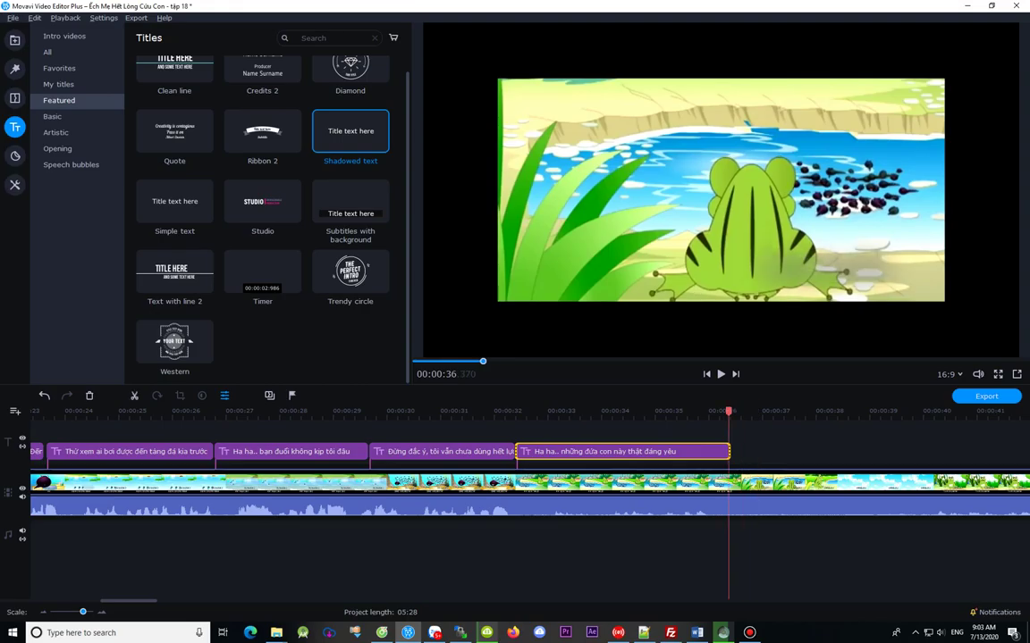
click(740, 412)
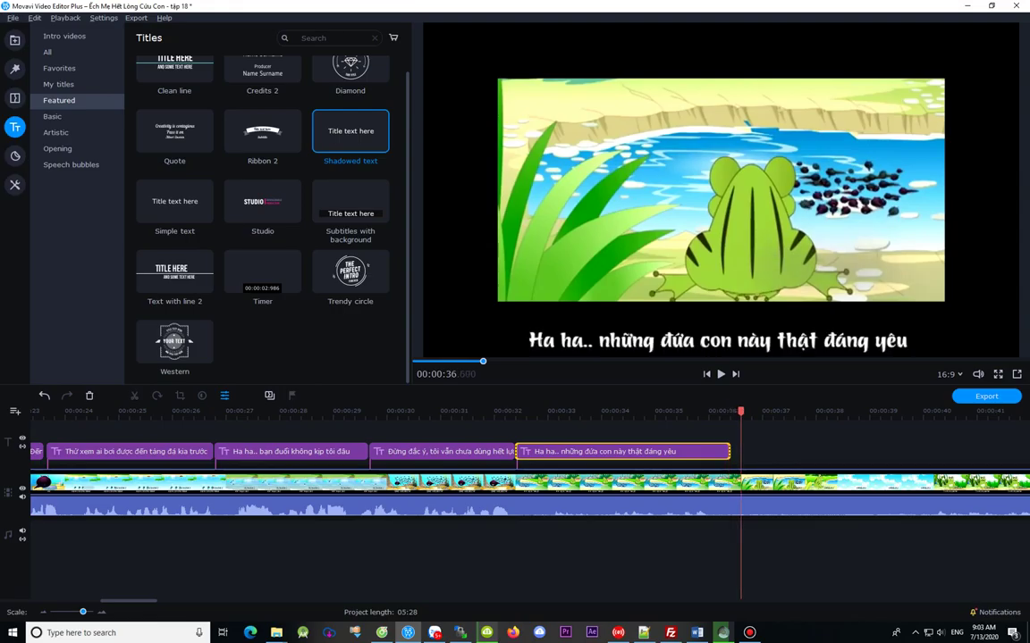
click(750, 412)
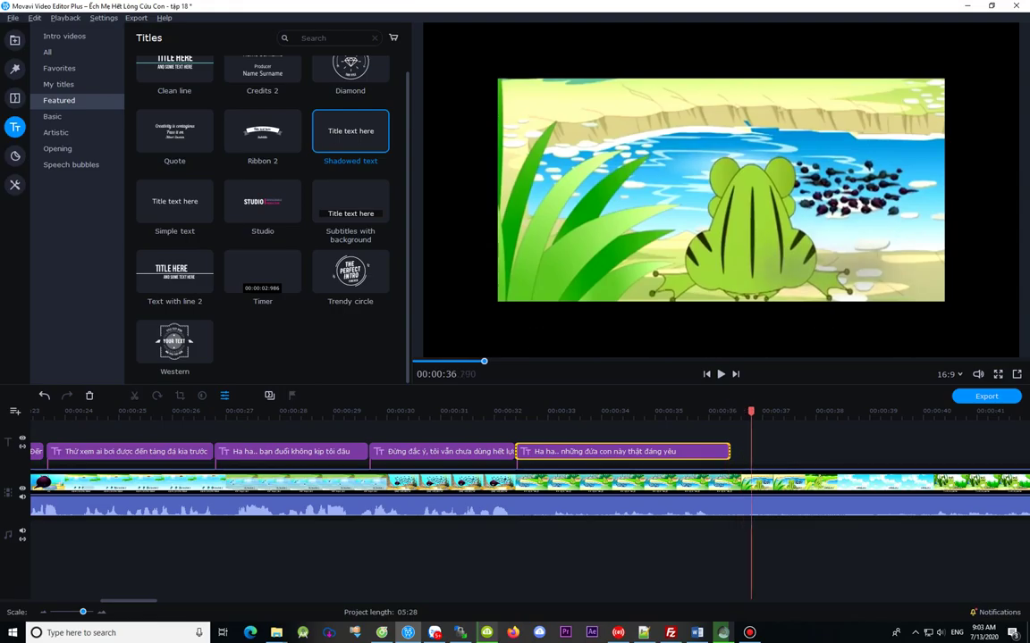
click(765, 412)
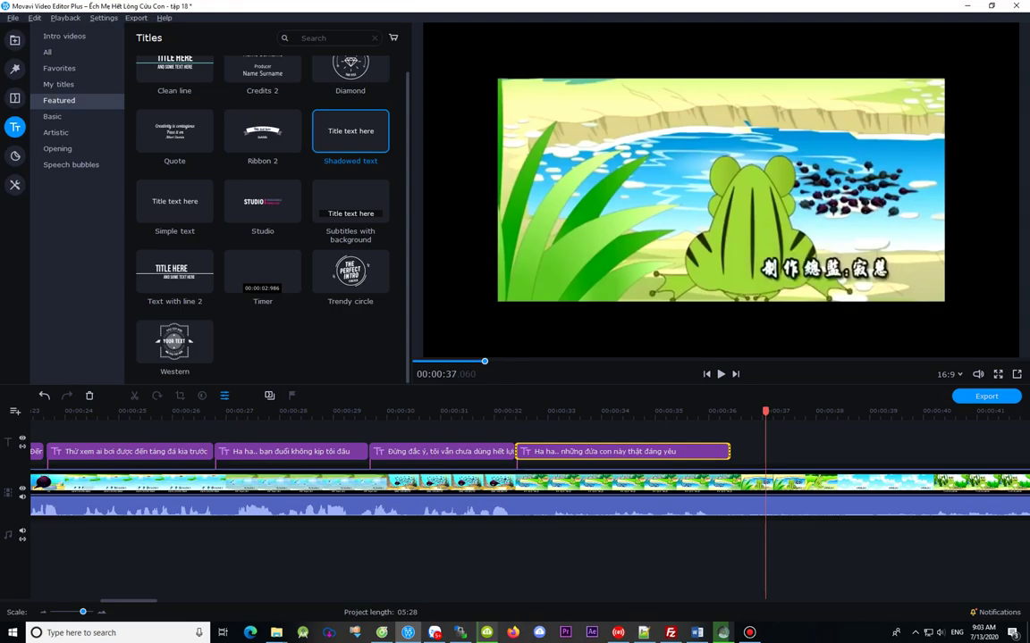
click(780, 412)
click(753, 412)
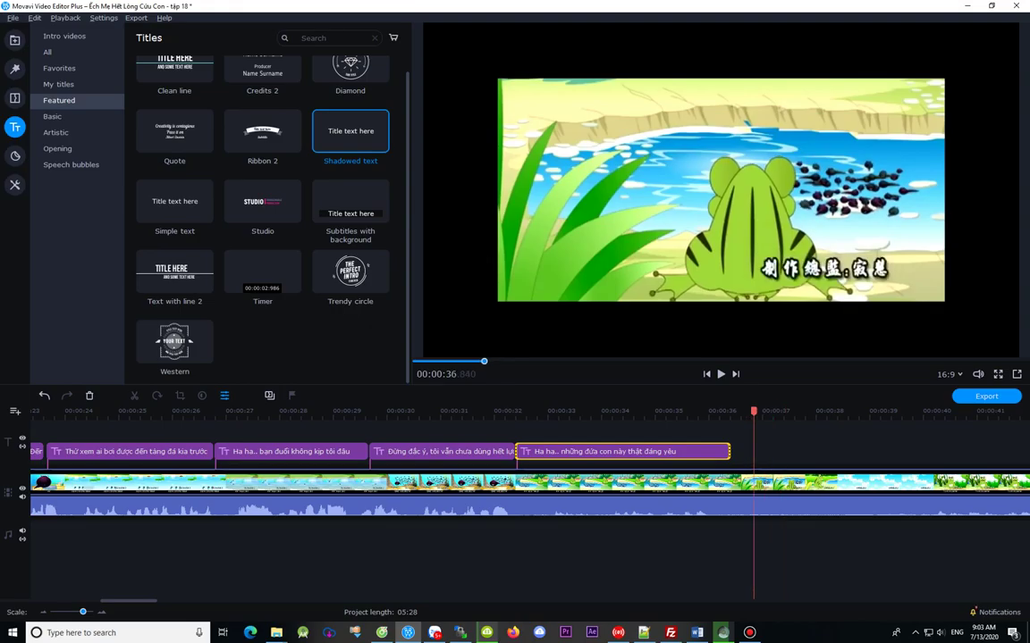
click(740, 412)
click(727, 412)
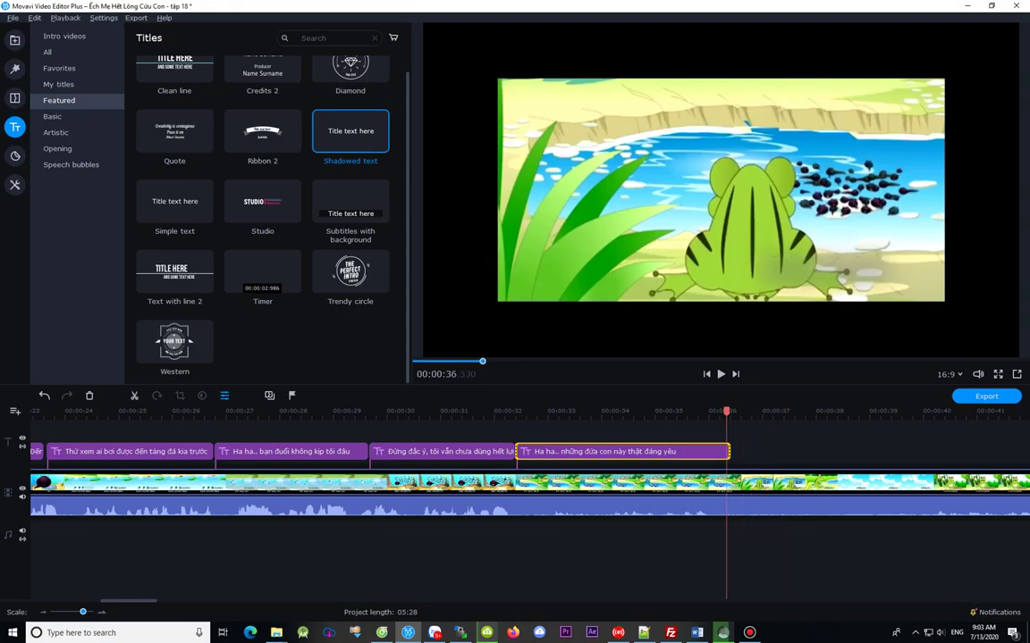
Step: Find the frame where the Chinese caption disappears and shorten the subtitle clip to end there, at about 0:36.23
click(735, 411)
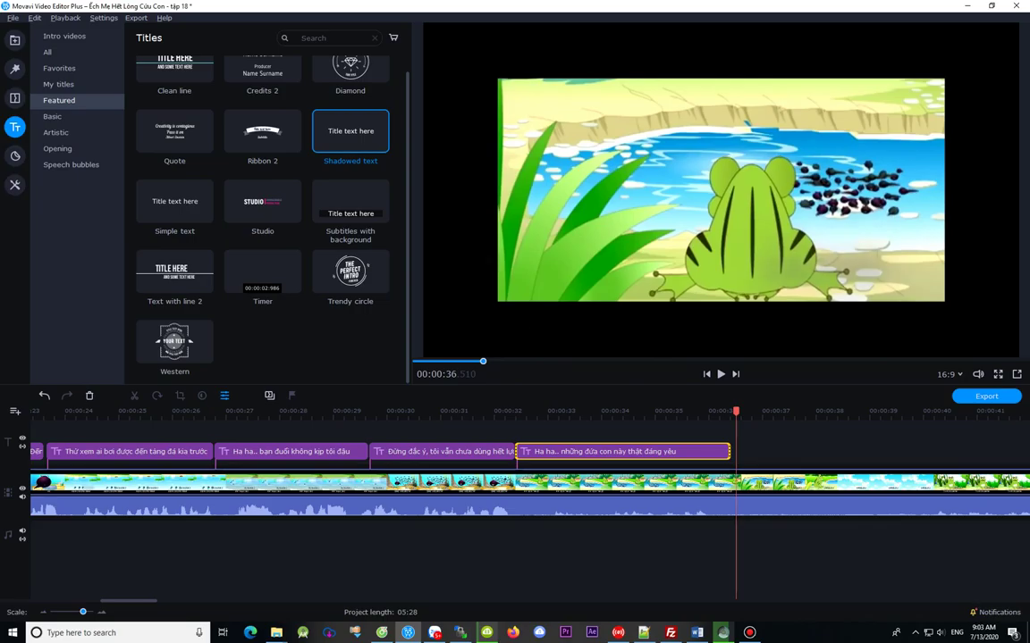
click(712, 412)
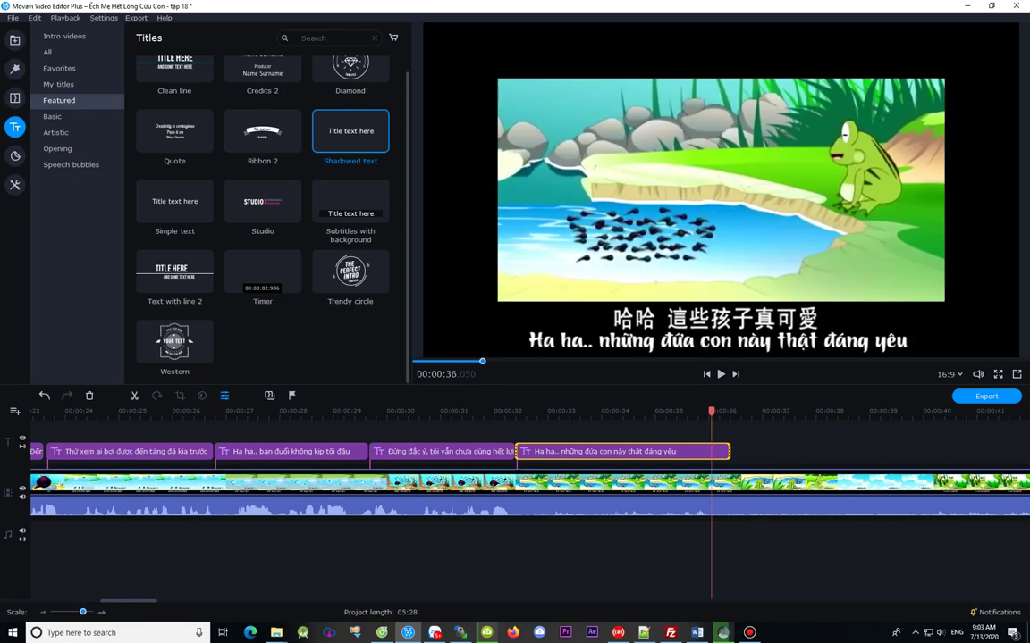
click(718, 412)
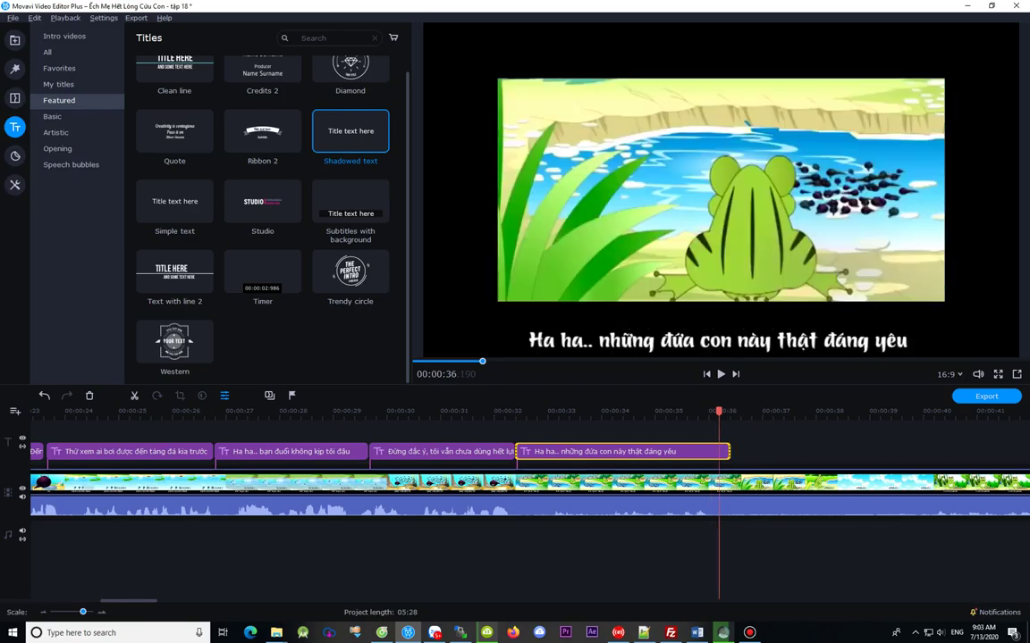
drag(730, 452, 720, 453)
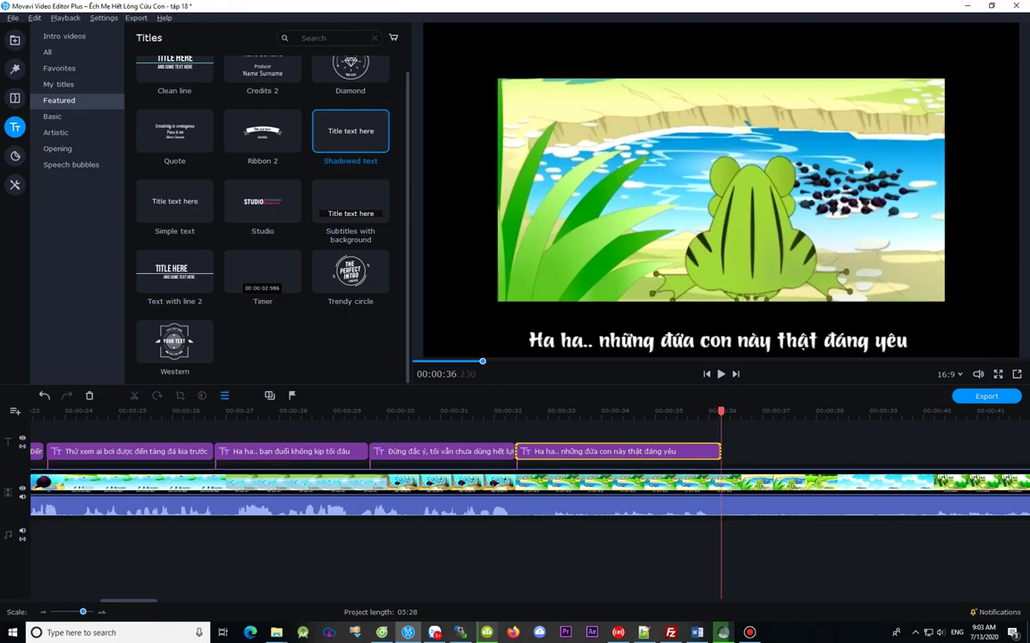
Step: Find the frame where the Chinese caption disappears and shorten the "Ha ha.. những đứa con này thật đáng yêu" clip to about 0:36.18
click(714, 412)
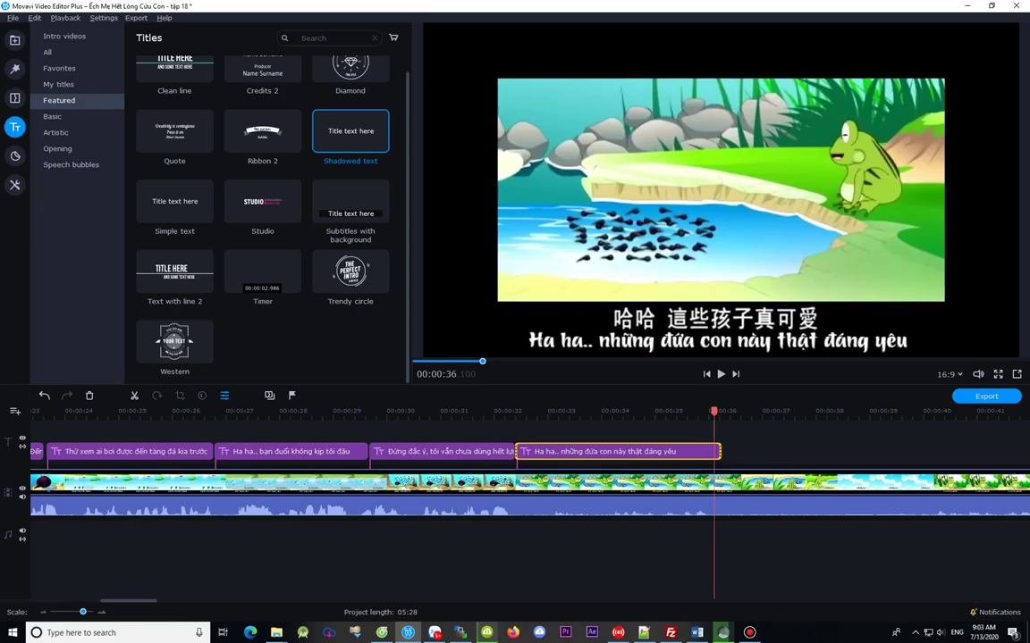
key(Right)
key(Right)
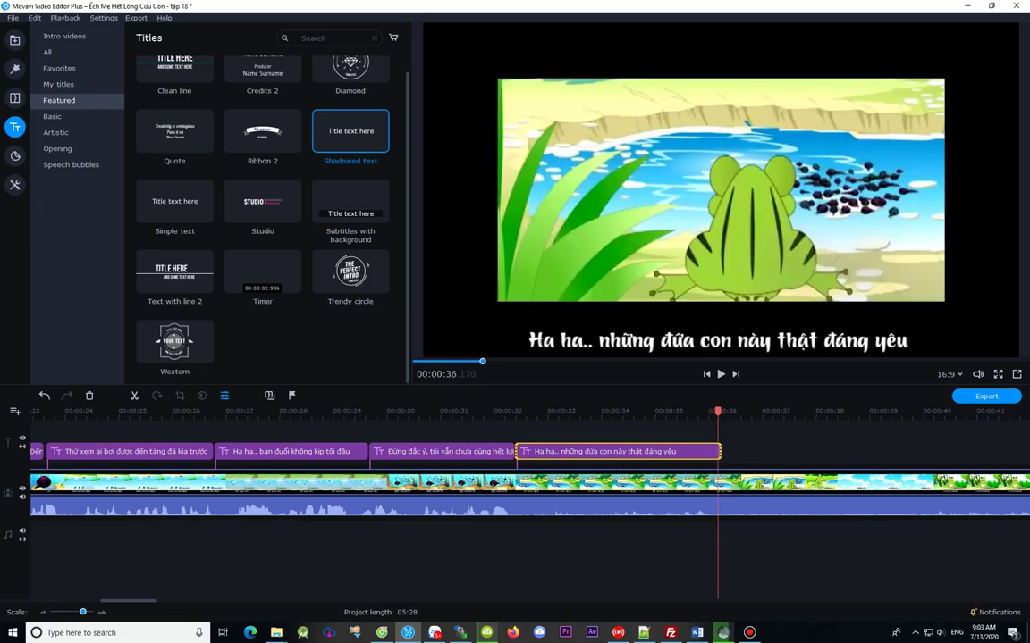
drag(720, 451, 717, 451)
Step: Step back through the frames before the subtitle clip's end and shorten the clip to about 0:36.154
scroll(718, 451, up, 5)
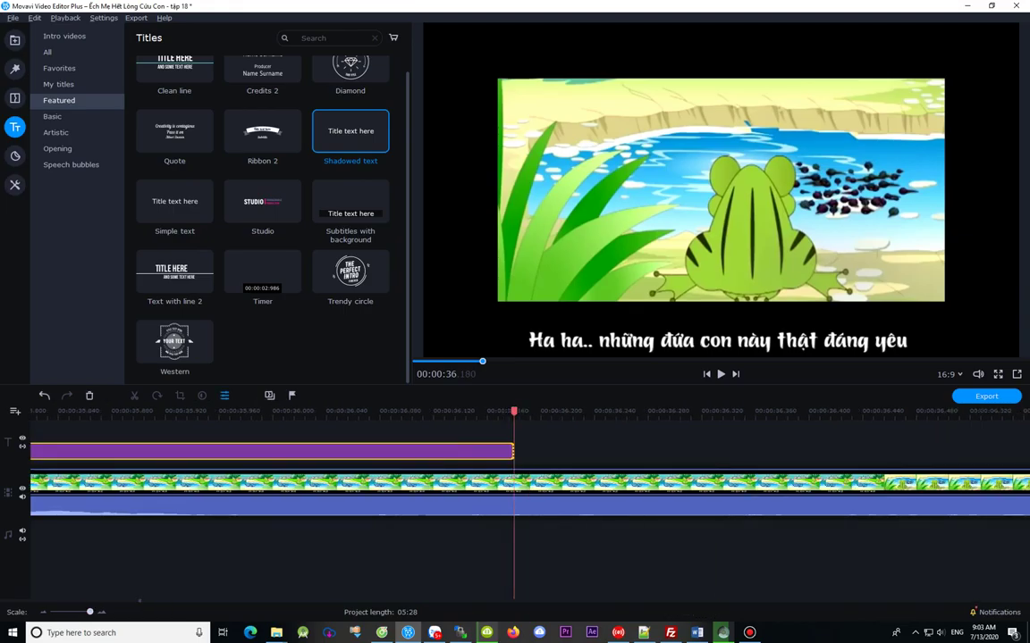
key(Left)
key(Left)
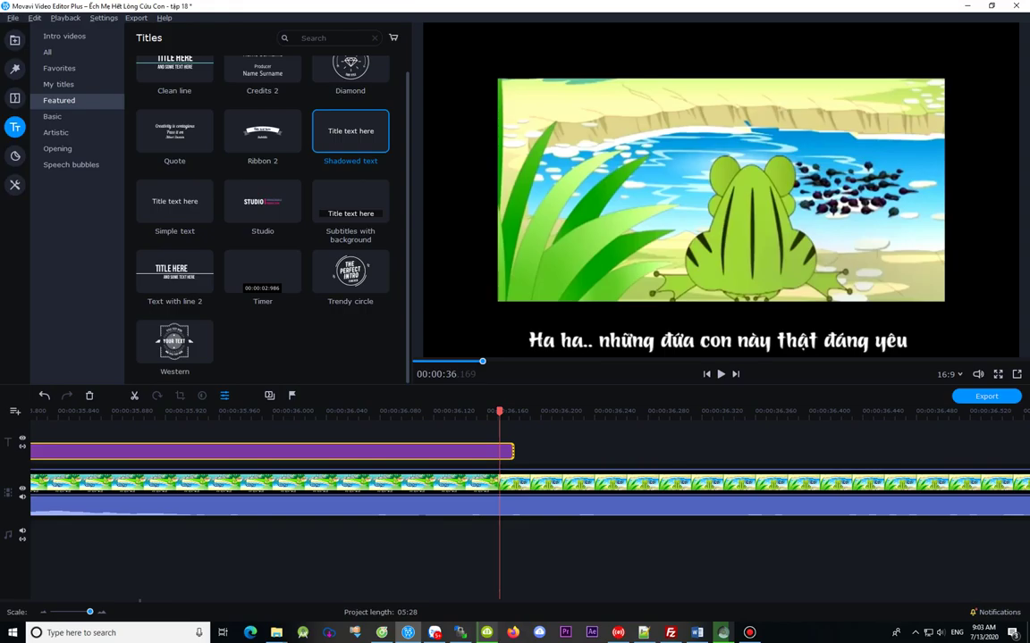
key(Left)
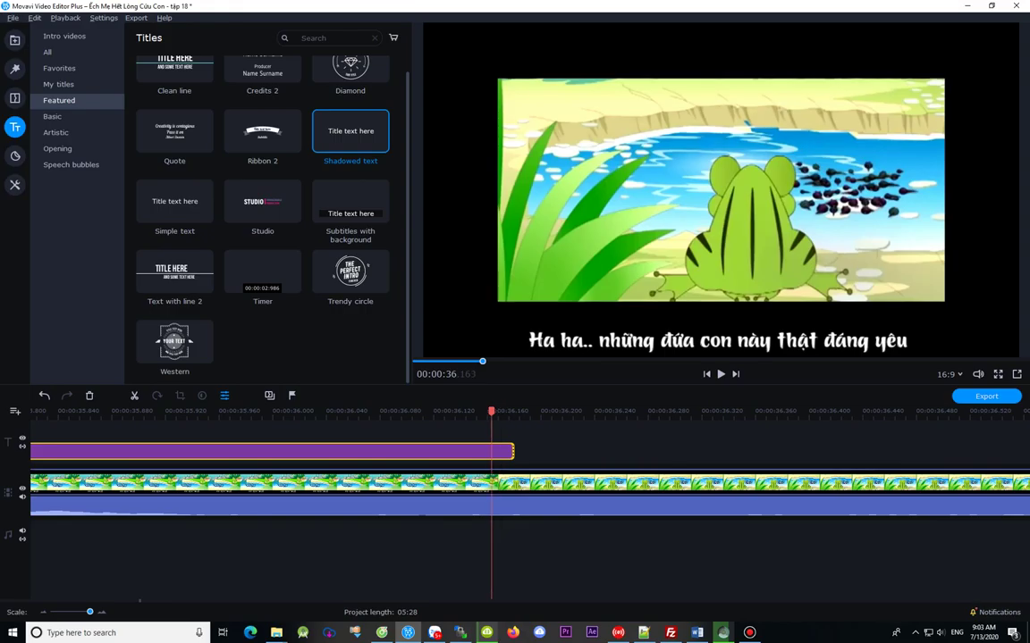
key(Left)
key(Left)
key(Left)
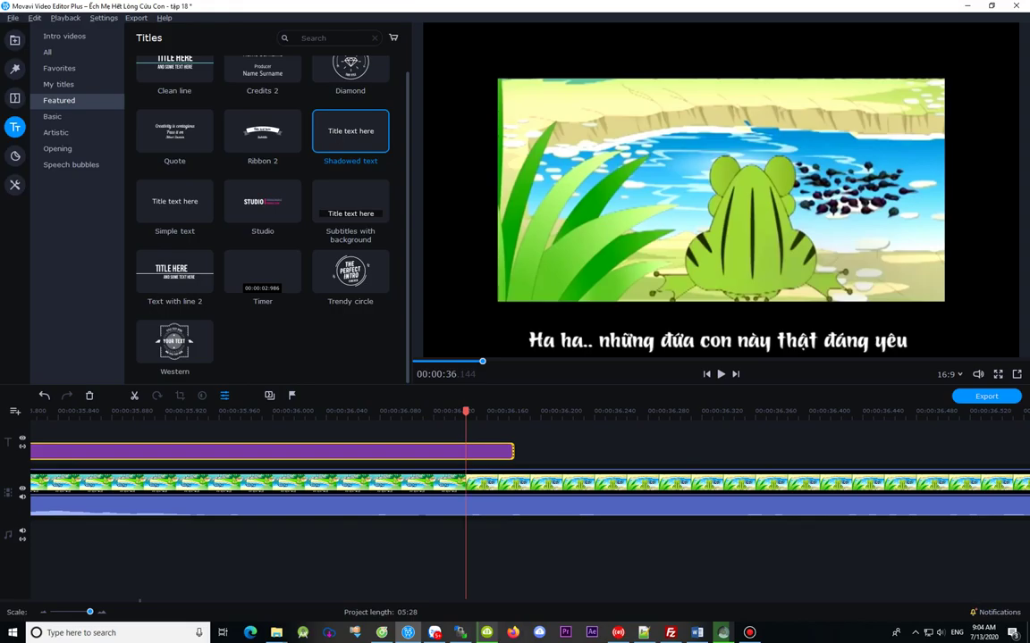
drag(513, 452, 479, 451)
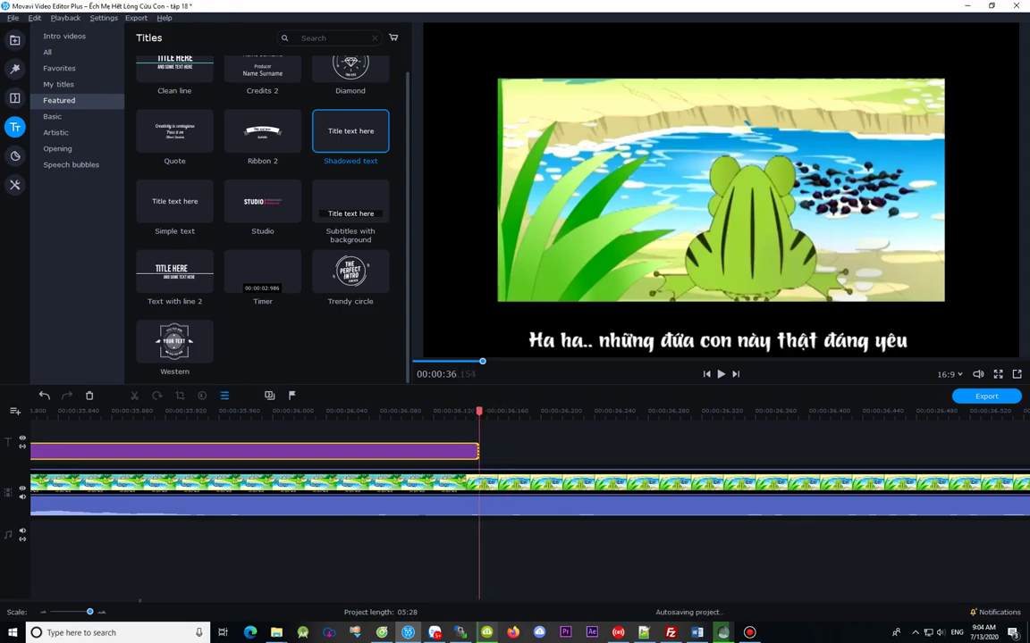
Step: Find the last frame showing the Chinese caption and trim the subtitle clip's end to about 0:36.137
click(460, 412)
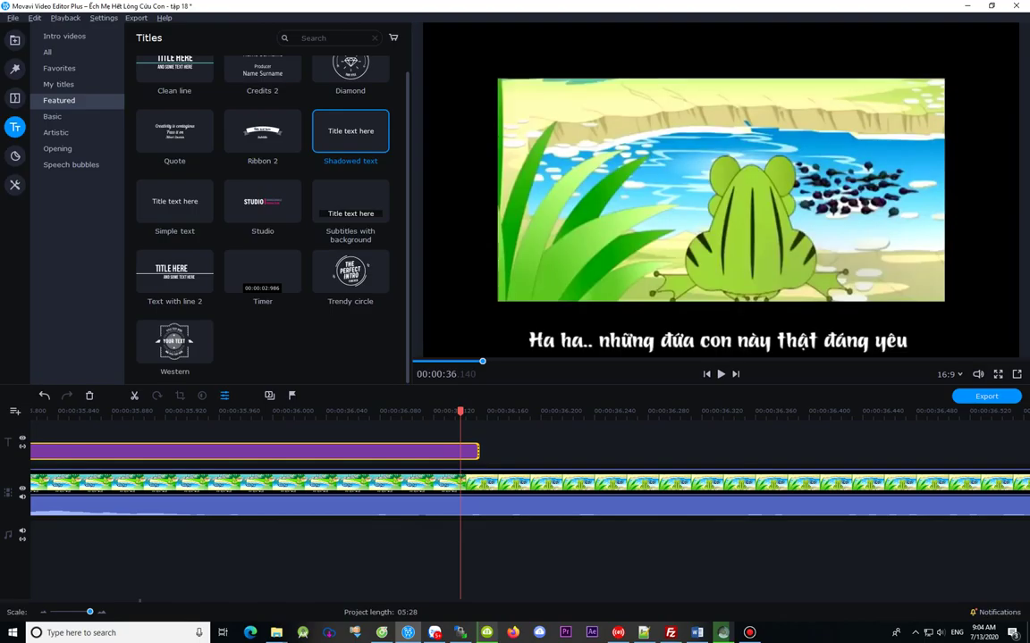
key(Left)
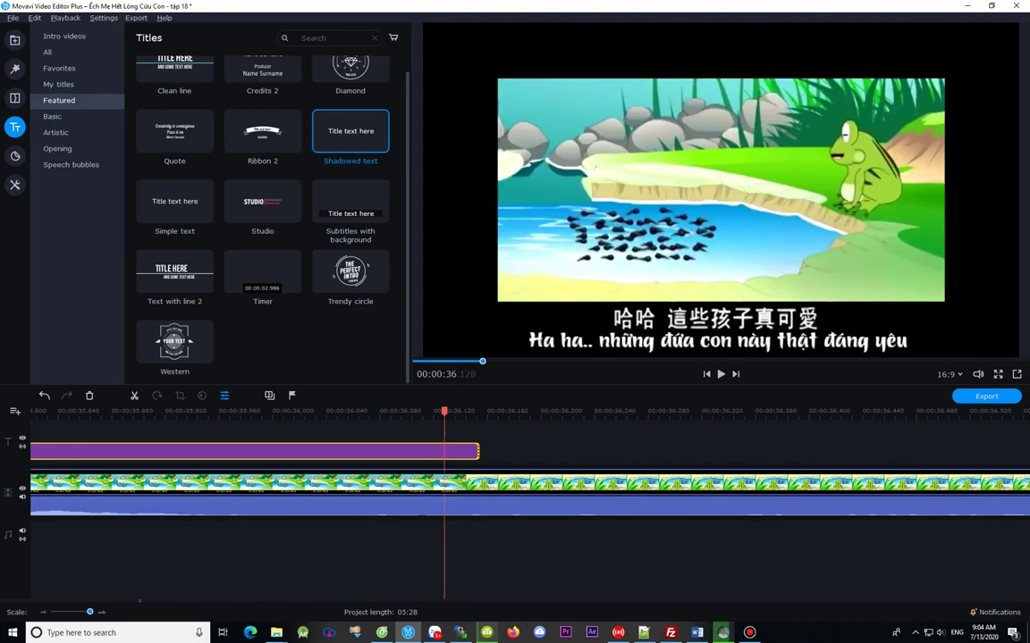
key(Right)
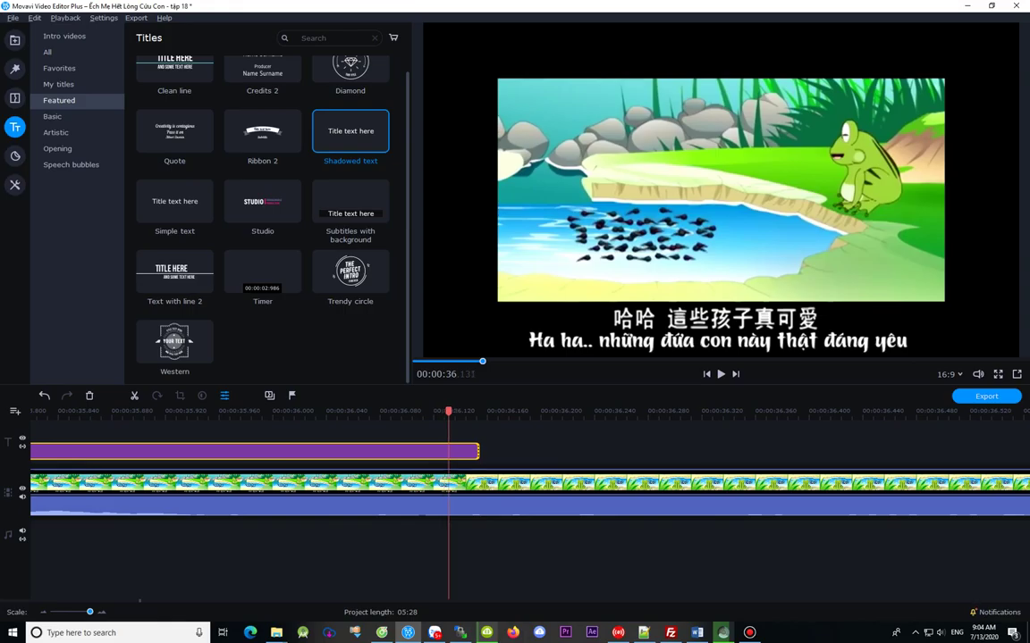
key(Right)
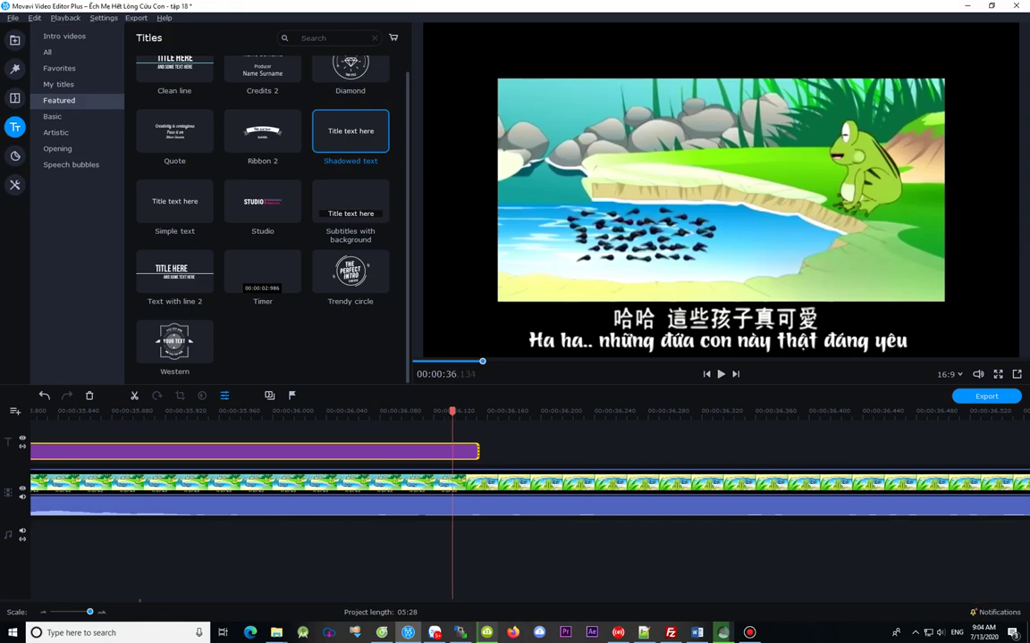
drag(479, 452, 455, 451)
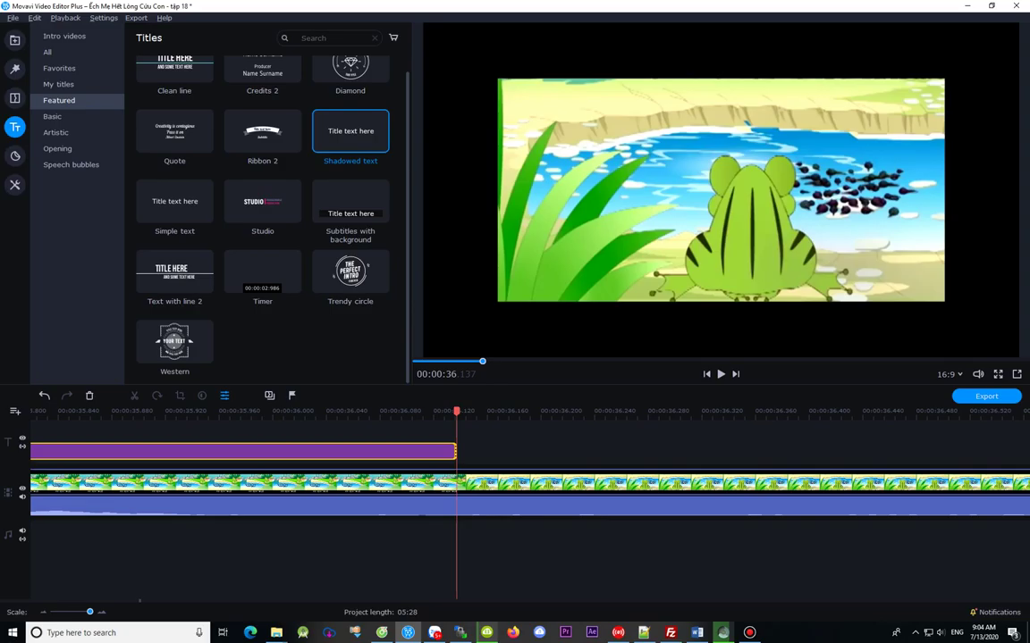
Step: Compare the frames around the trimmed clip's end and paste a copy of the subtitle clip at about 0:36.14
key(Left)
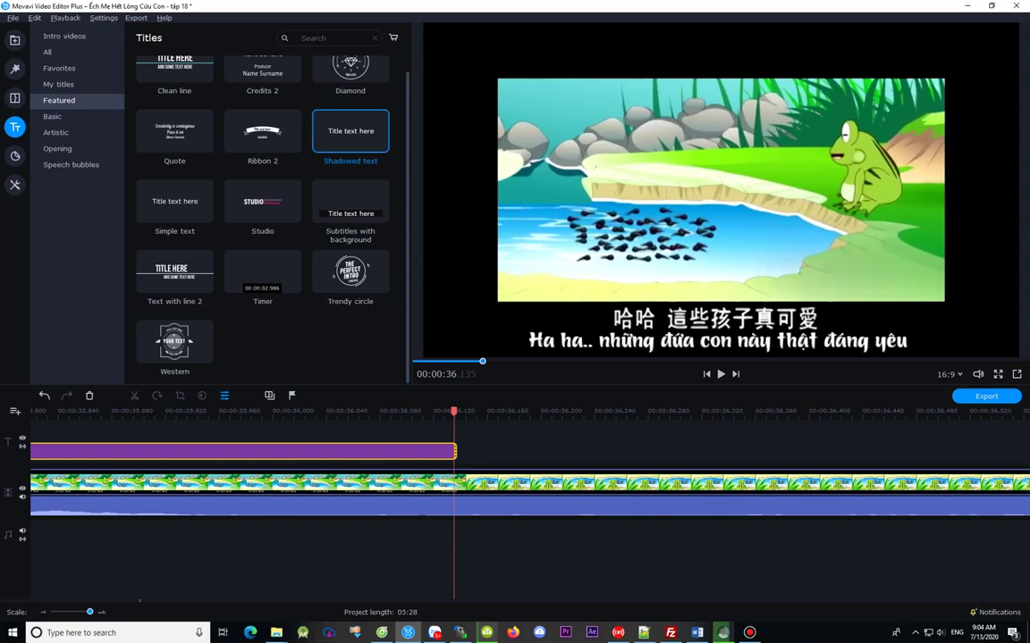
key(Right)
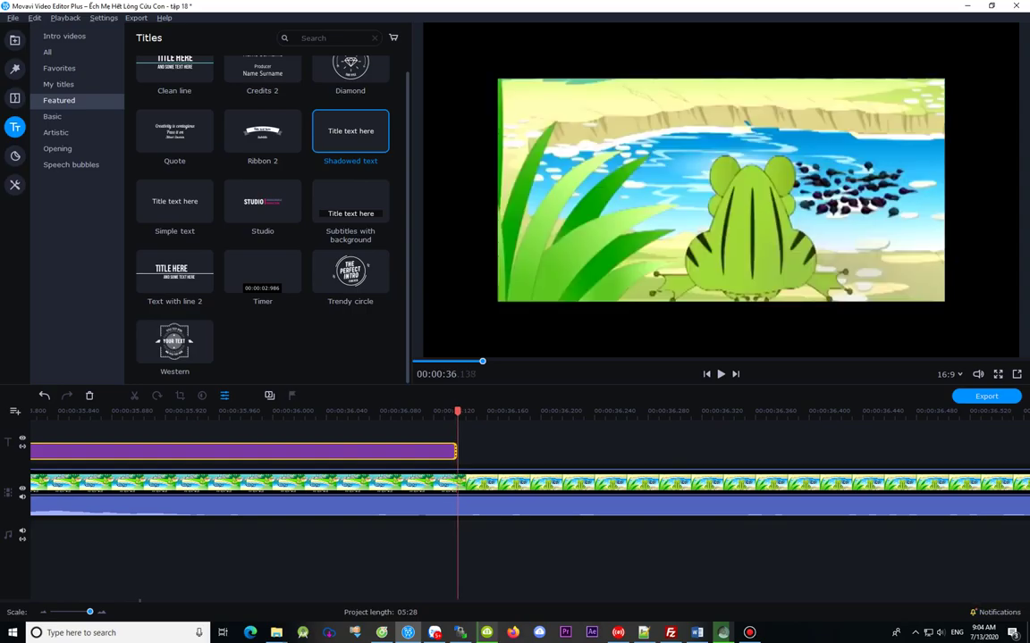
key(Left)
key(Left)
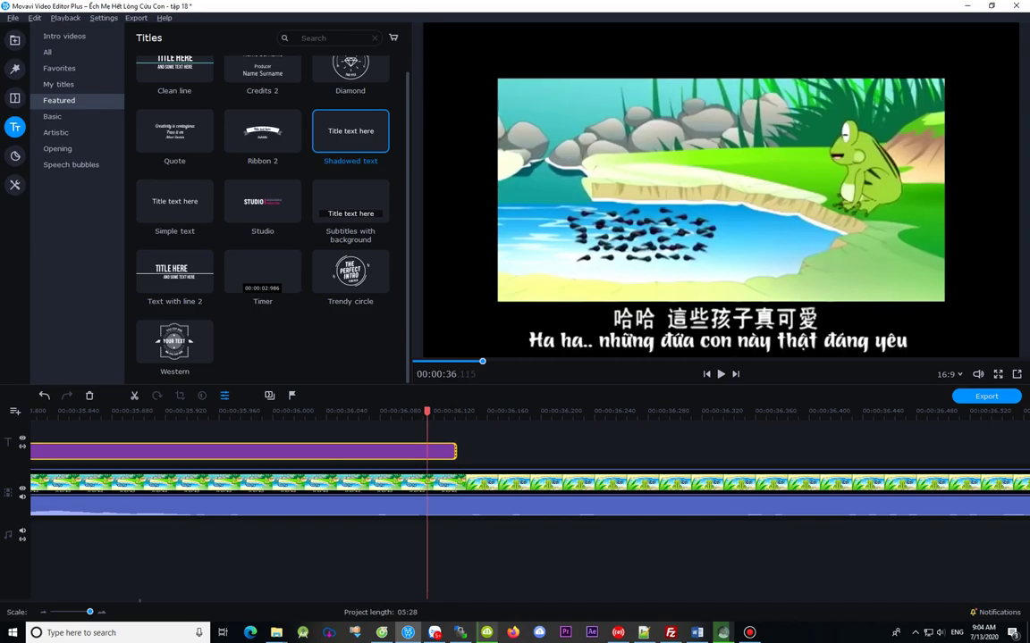
key(Right)
key(ctrl+v)
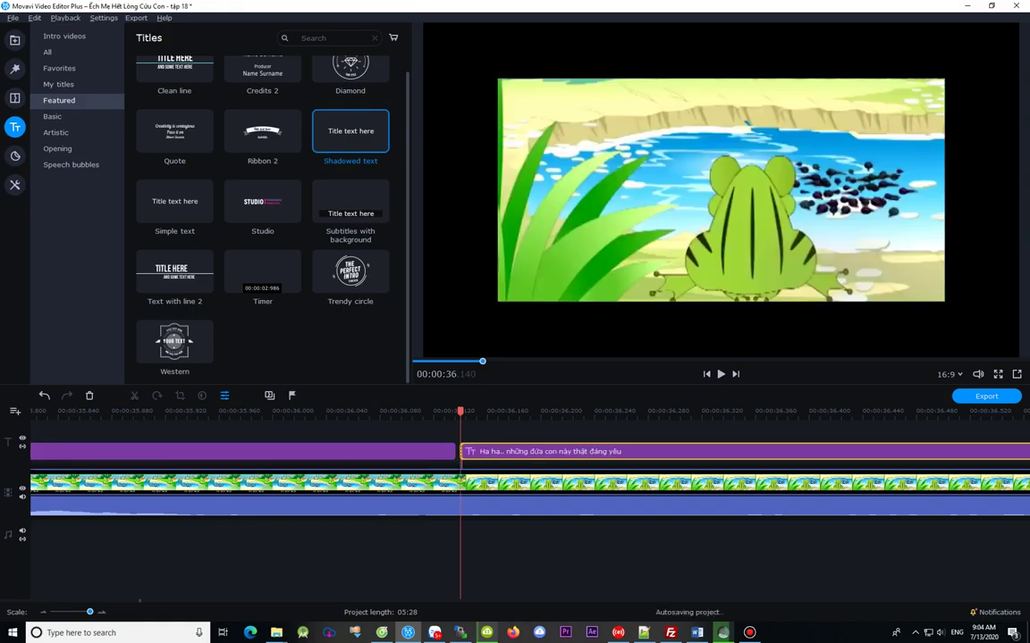
Step: Try to move the pasted subtitle clip against the end of the preceding clip, and undo the move
key(Right)
drag(536, 451, 531, 452)
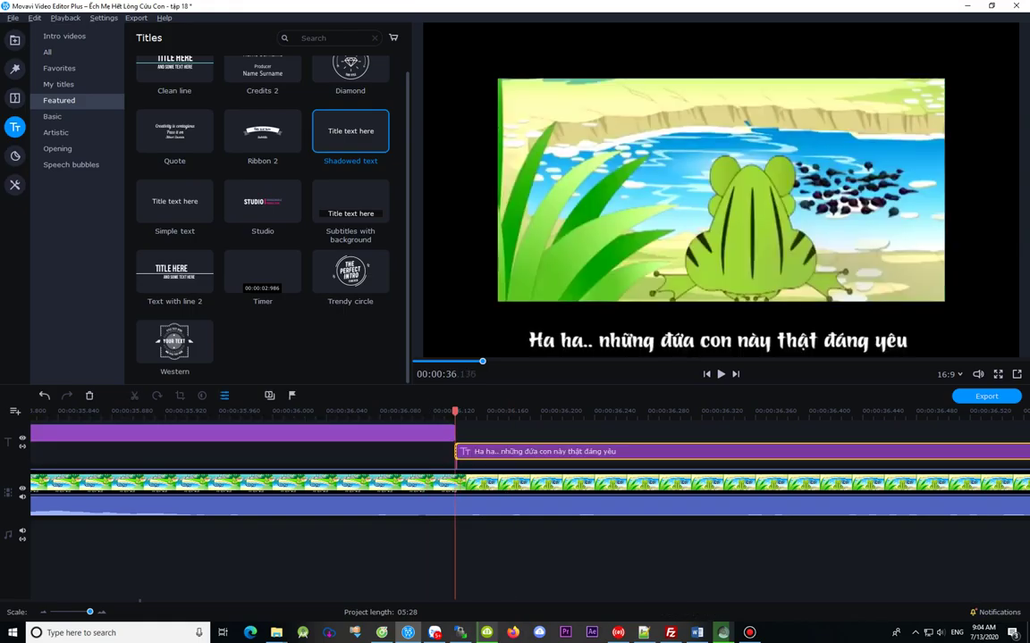
key(ctrl+z)
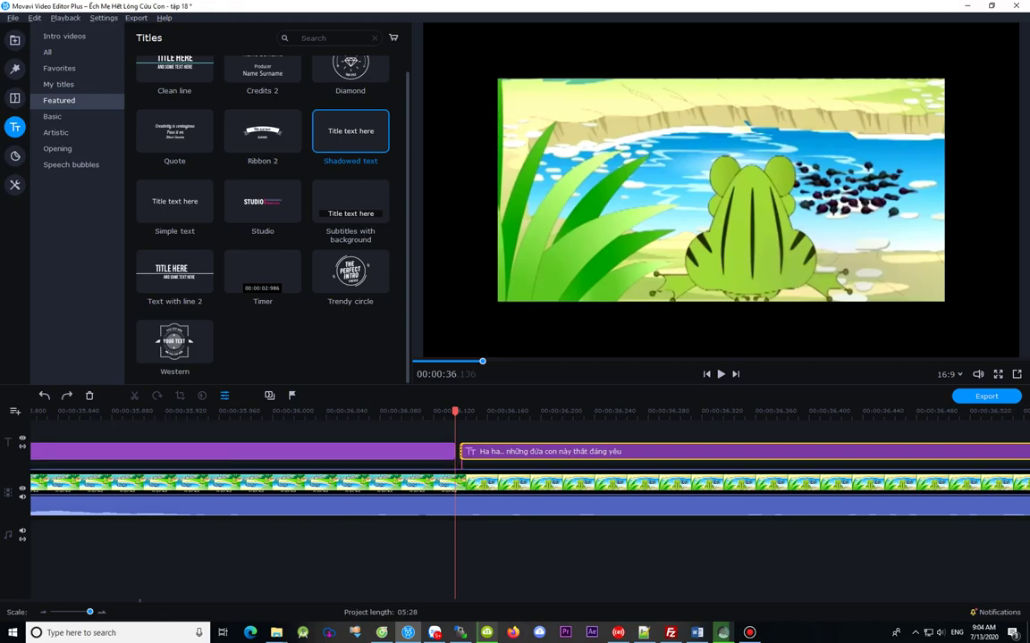
Step: Switch to the Word script and copy the 0;40 line "Thời tiết hôm nay thật nóng."
key(Right)
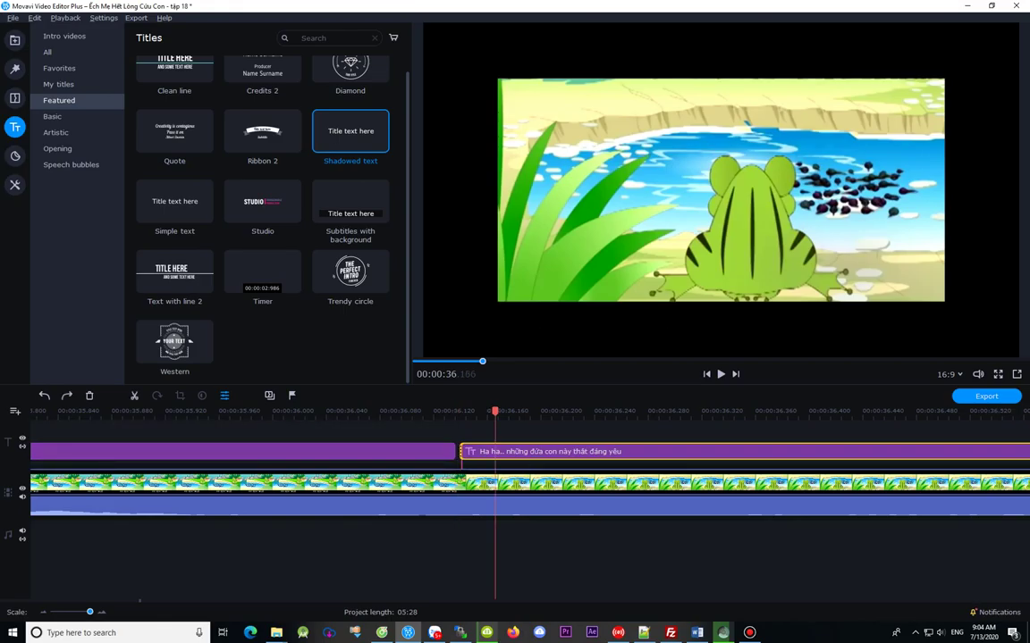
click(516, 412)
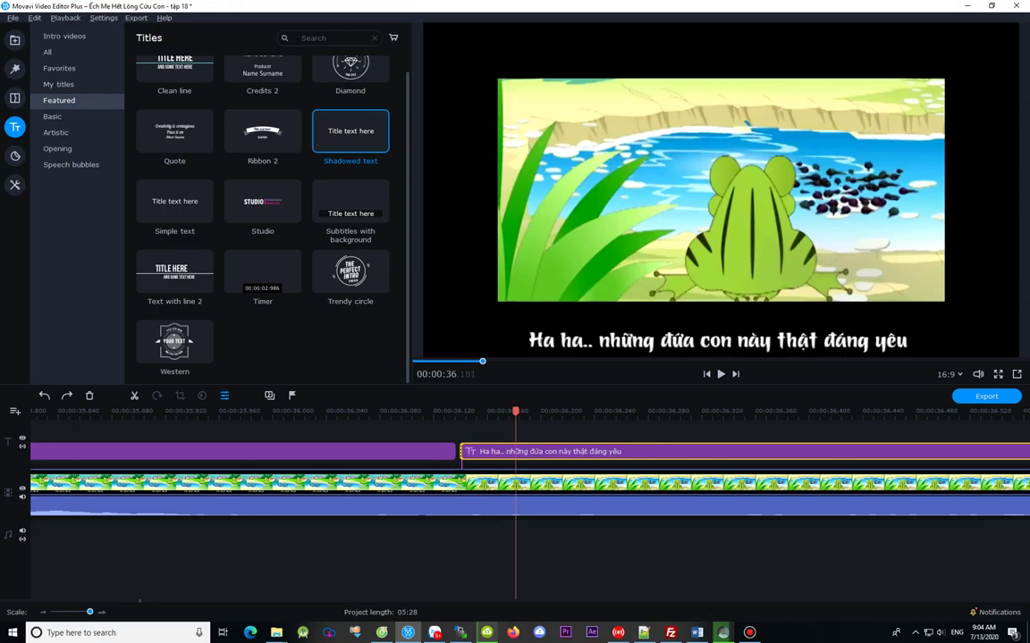
key(alt+Tab)
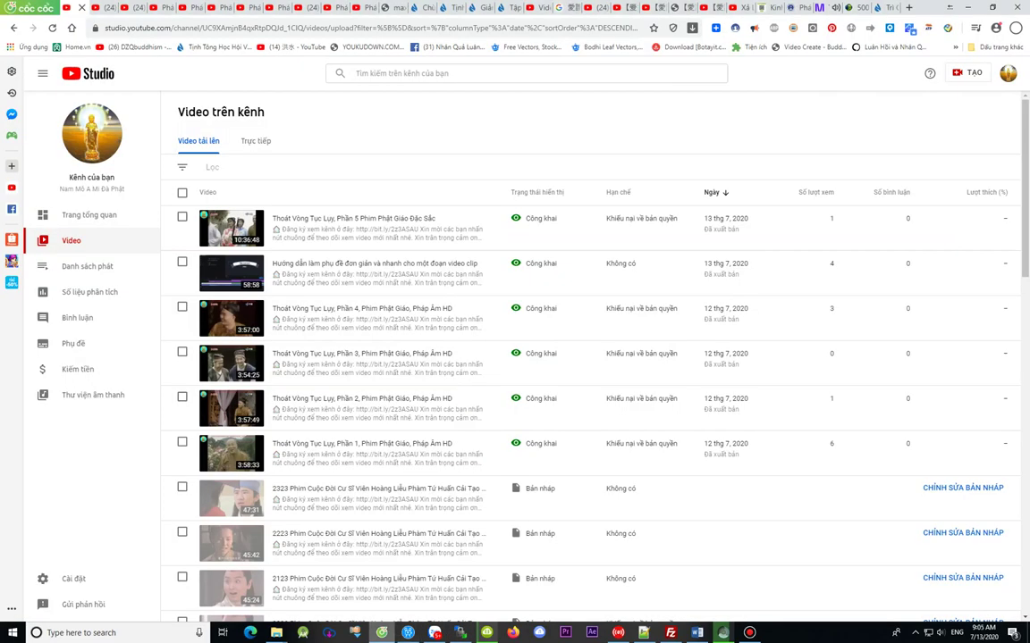
key(alt+Tab)
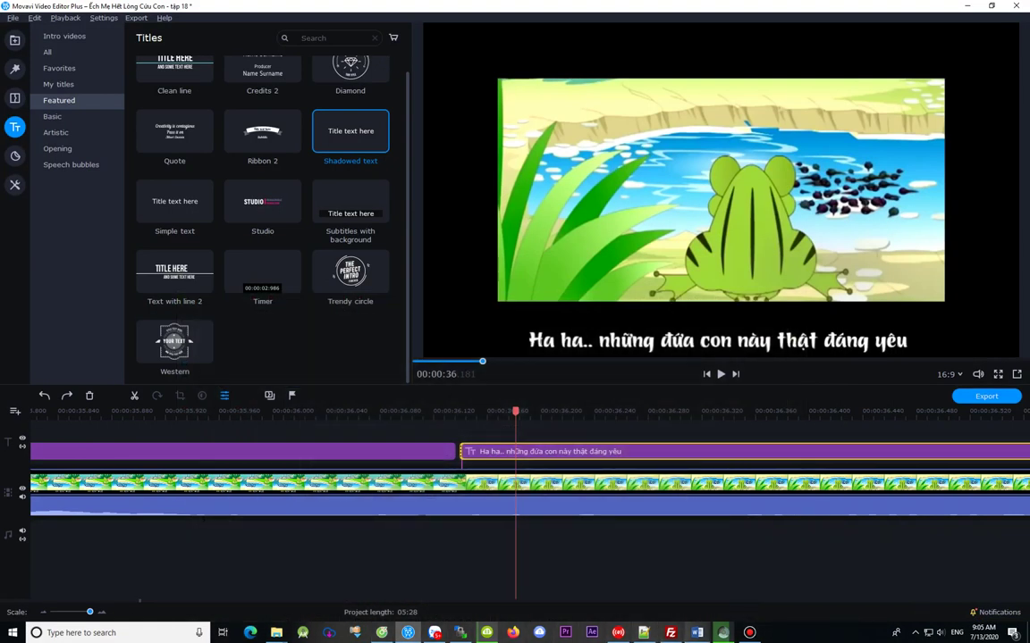
key(alt+Tab)
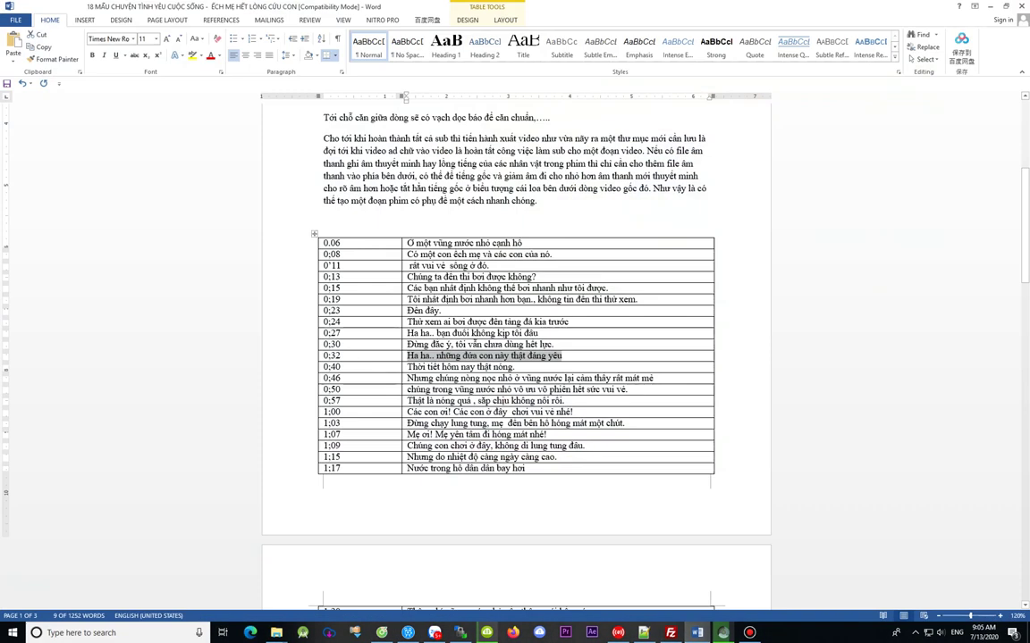
click(517, 367)
drag(516, 368, 408, 367)
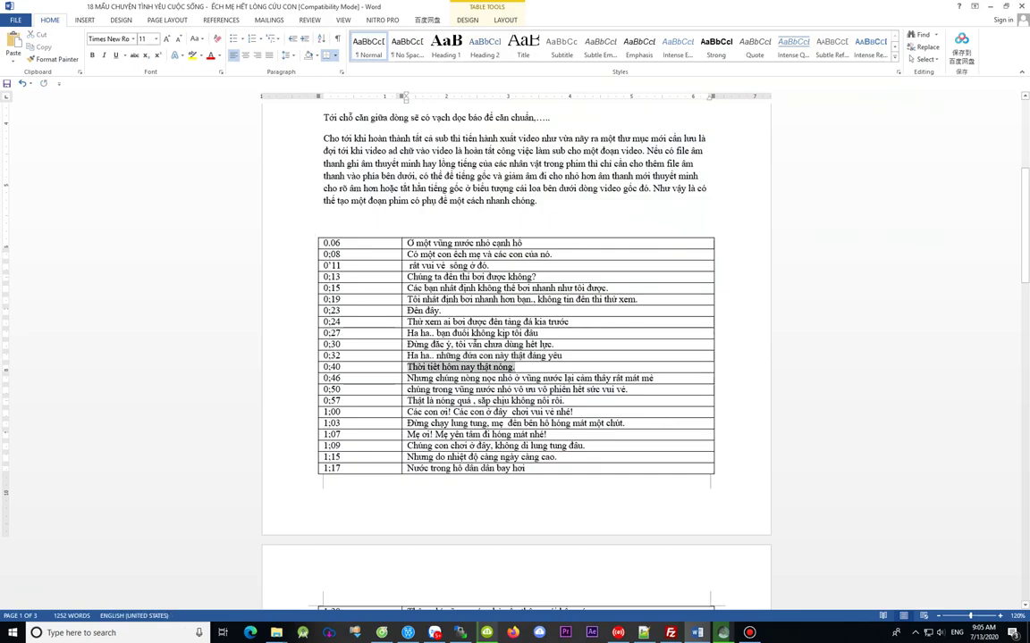
key(ctrl+c)
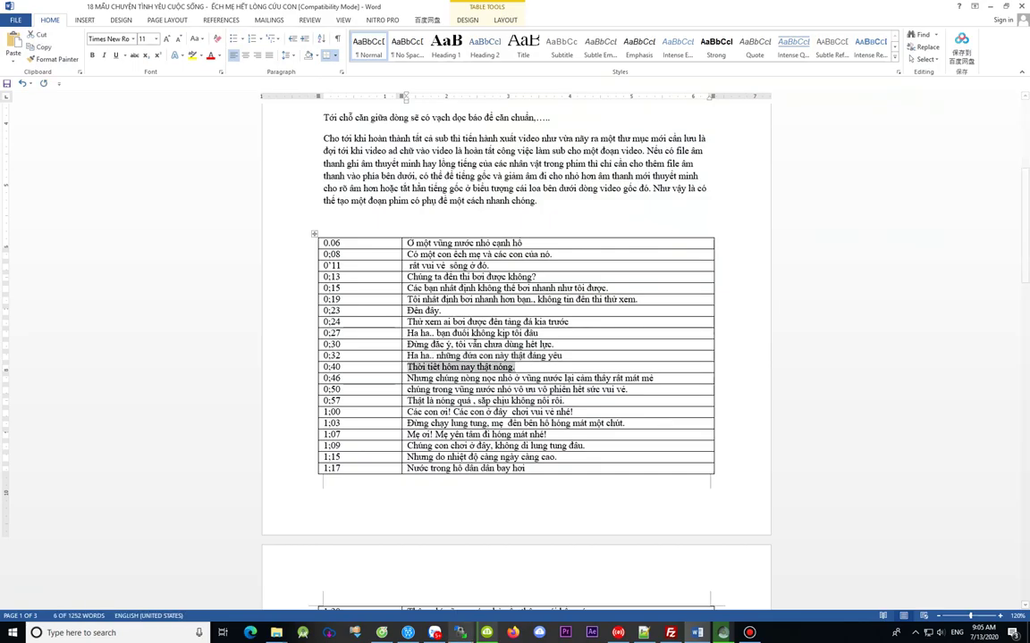
Step: Switch to 4K Video Downloader and check the download in progress
key(alt+Tab)
click(487, 633)
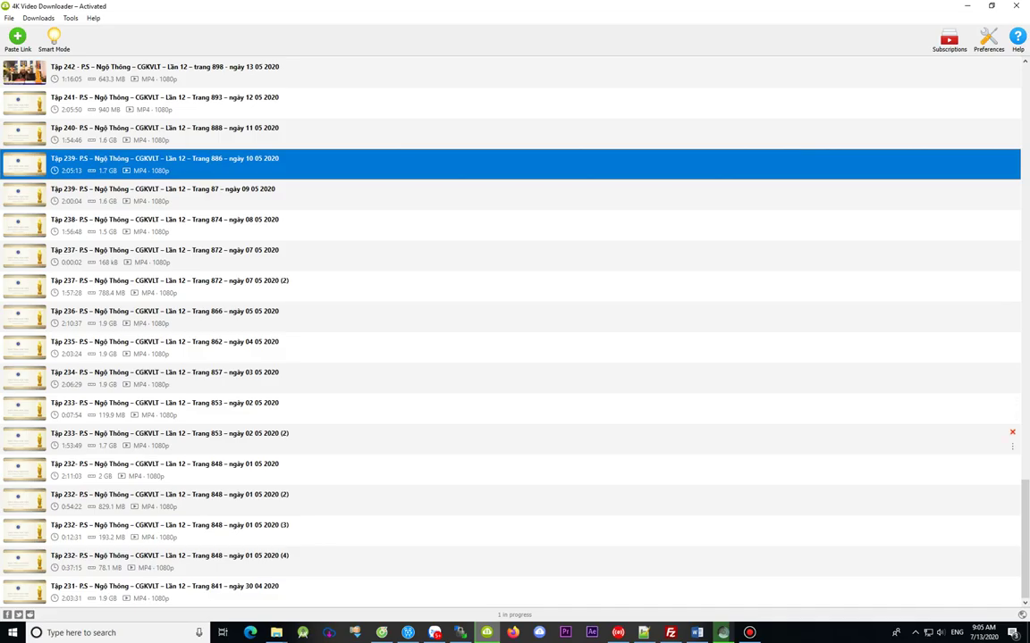
scroll(515, 465, up, 20)
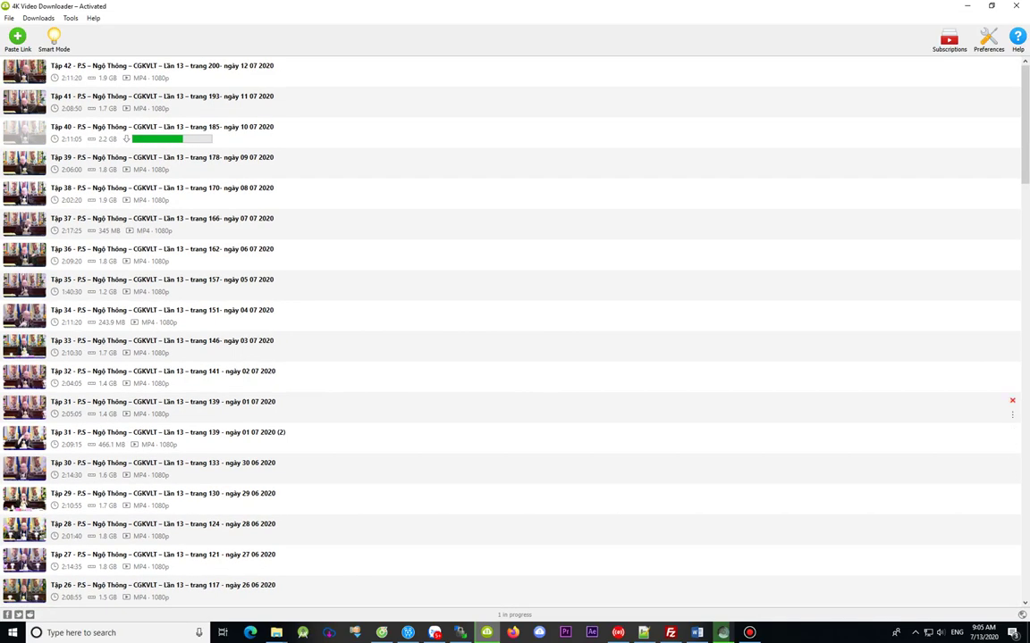
key(alt+Tab)
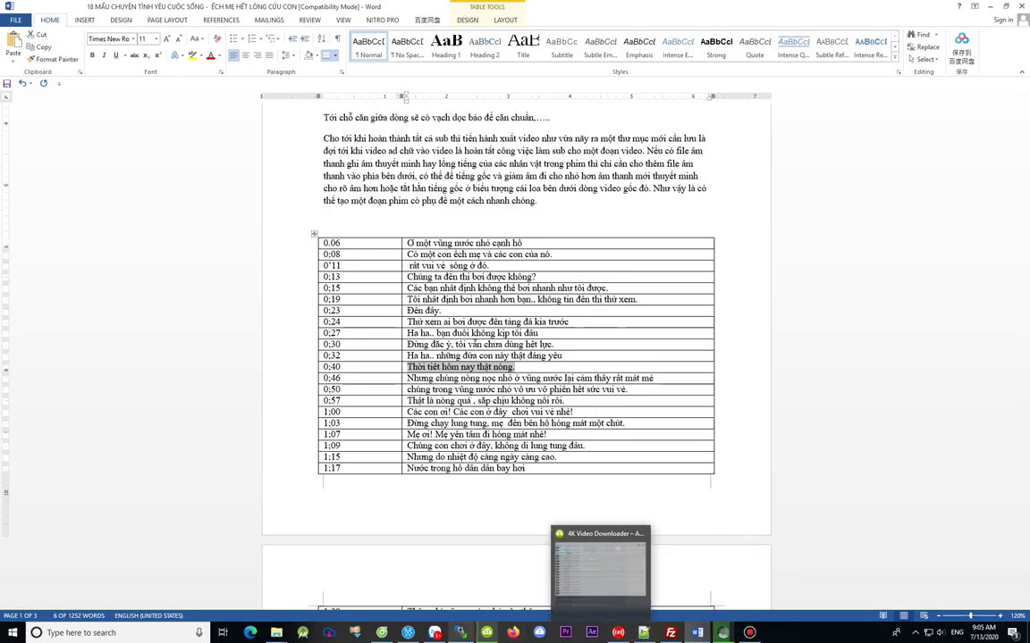
Step: Switch back to Movavi Video Editor and replace the pasted clip's text with "Thời tiết hôm nay thật nóng."
click(449, 579)
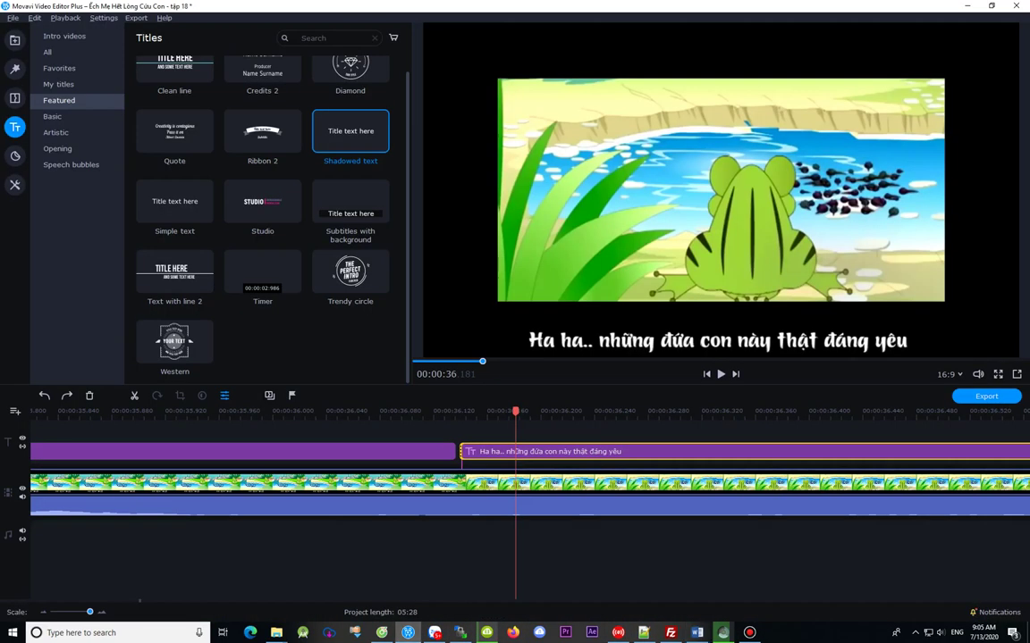
key(Right)
double_click(609, 453)
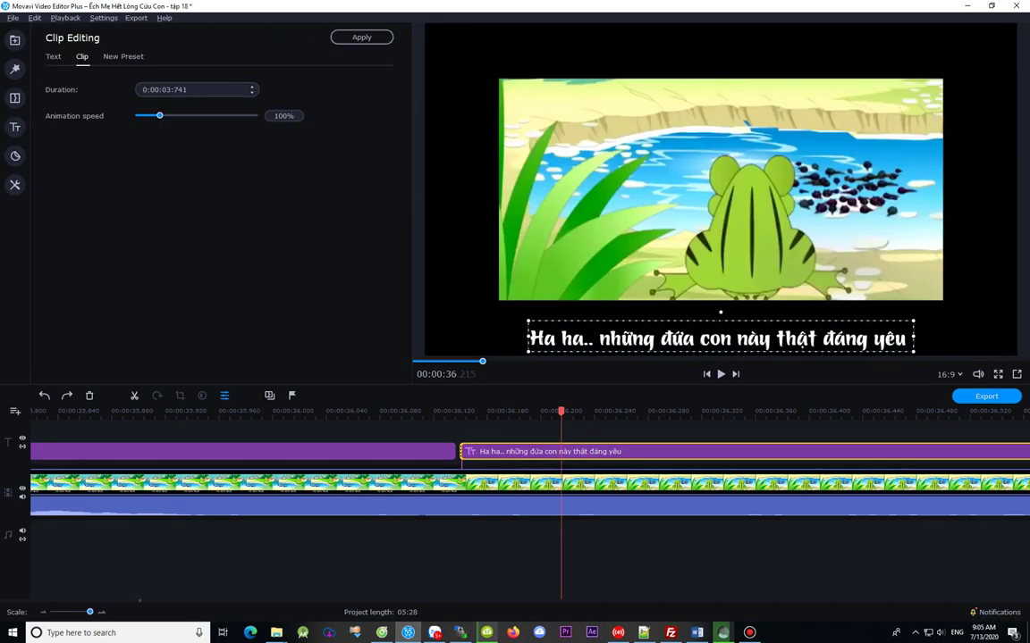
double_click(627, 338)
key(ctrl+a)
key(ctrl+v)
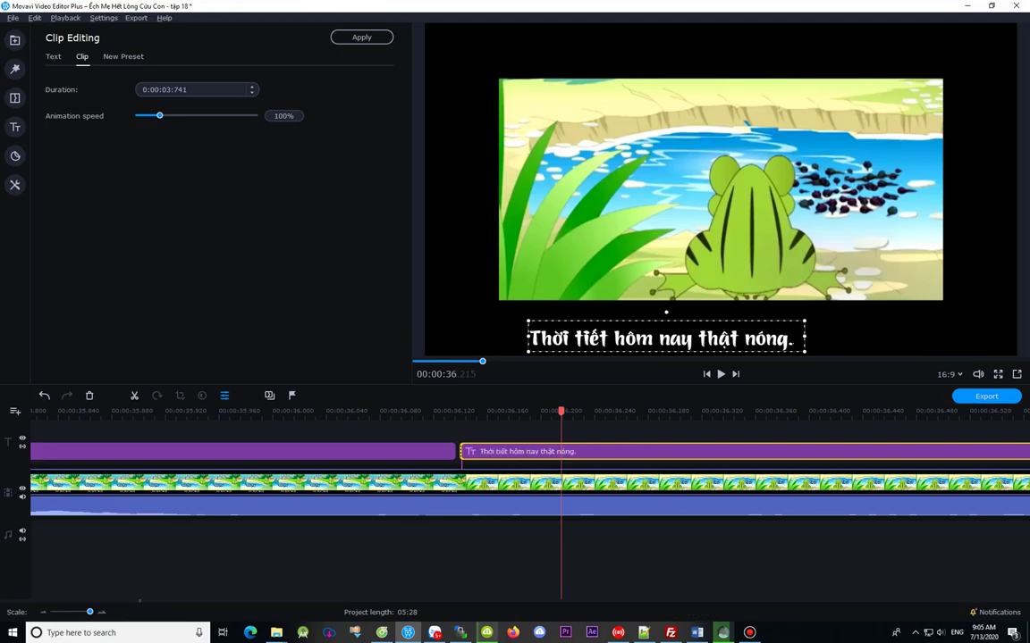
Step: Trim the start of the "Thời tiết hôm nay thật nóng." subtitle clip to about 00:00:36.21, keeping its end in place
key(Right)
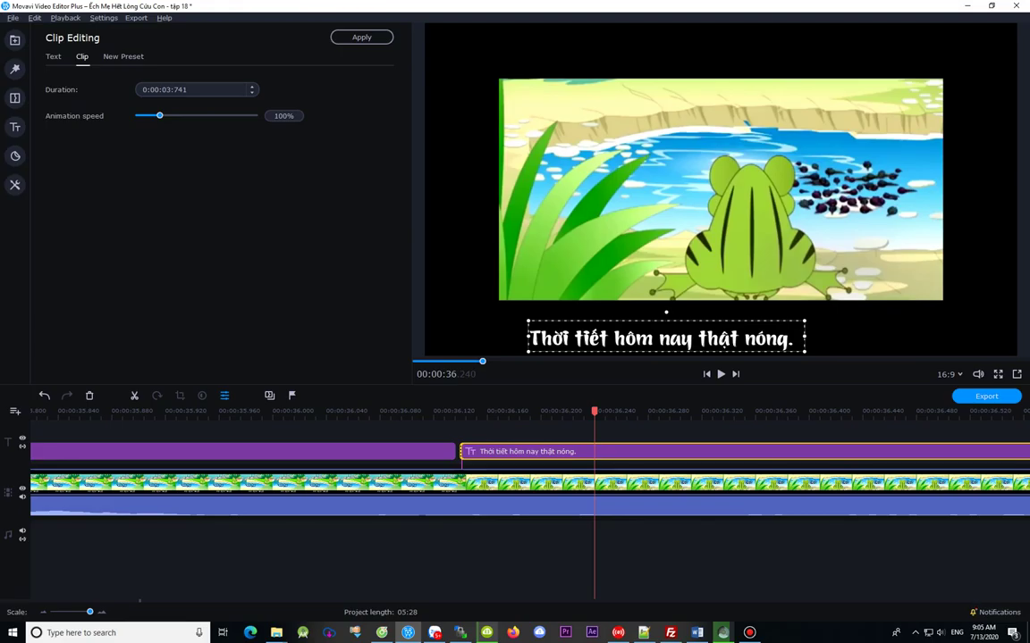
key(Right)
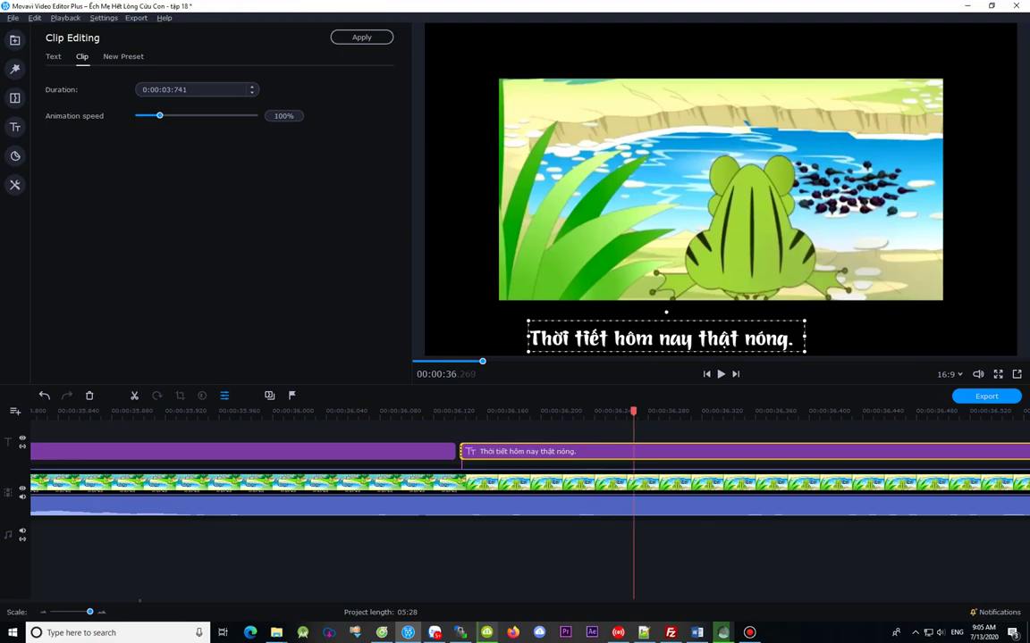
drag(461, 453, 558, 452)
Step: Examine the frames just after the subtitle clip's trimmed start and the Chinese caption near 00:00:40
key(Right)
key(Right)
key(Right)
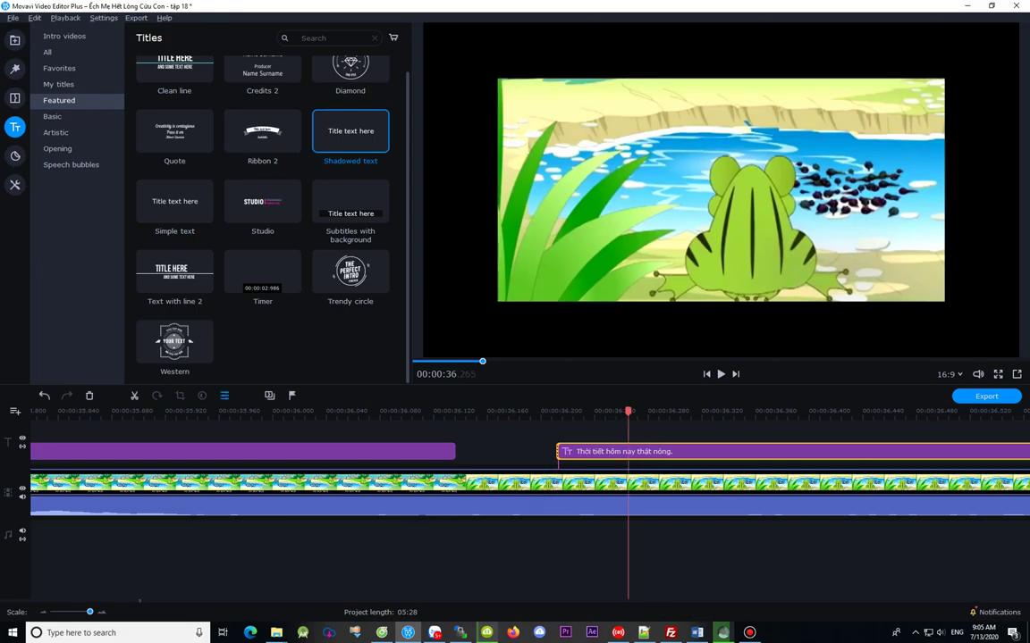
key(Right)
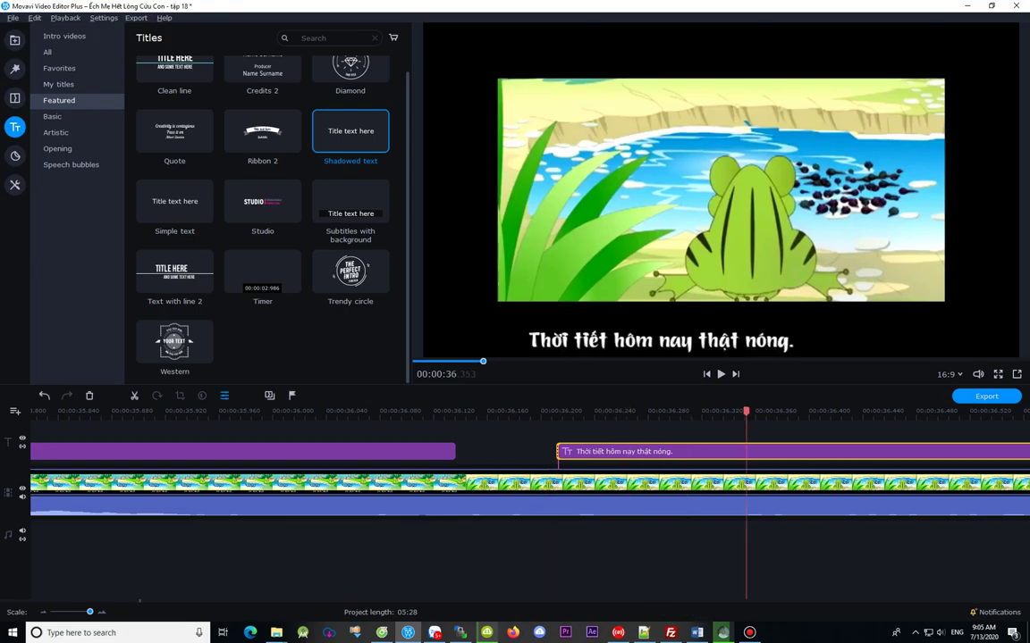
key(Right)
key(Right)
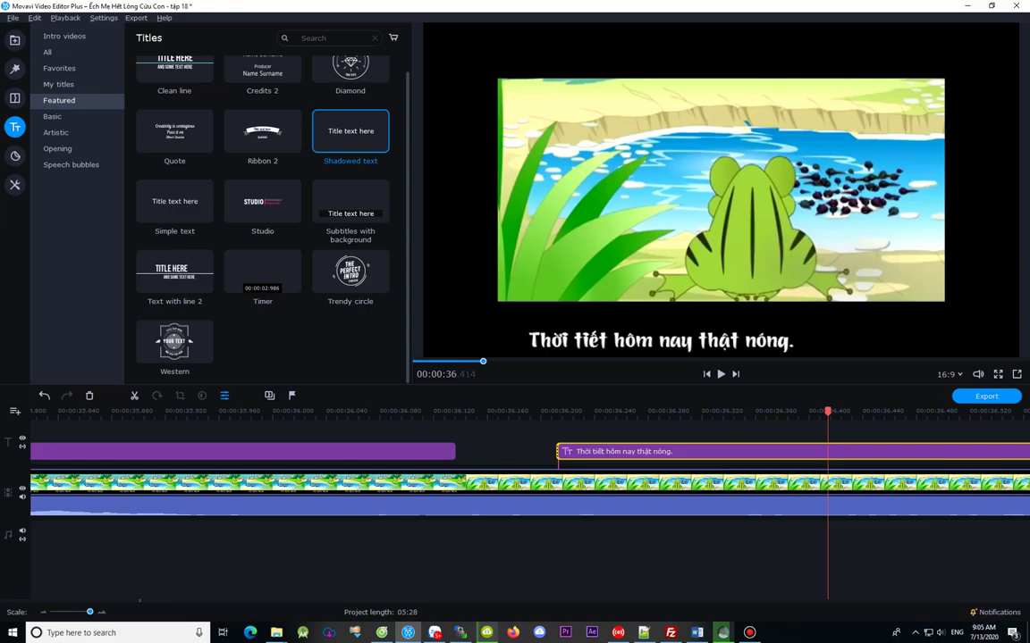
key(Right)
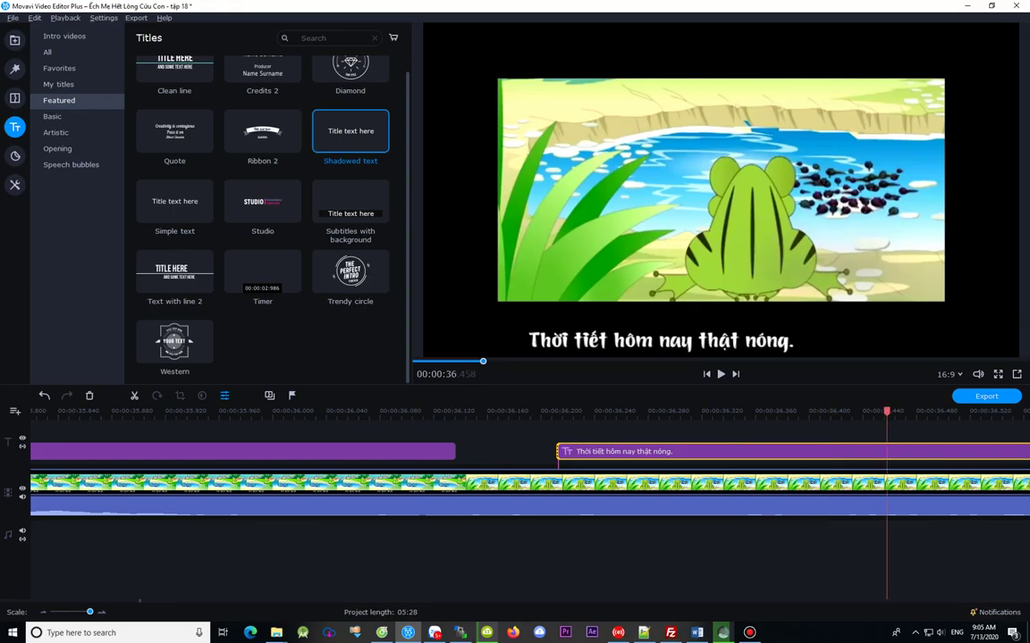
key(Right)
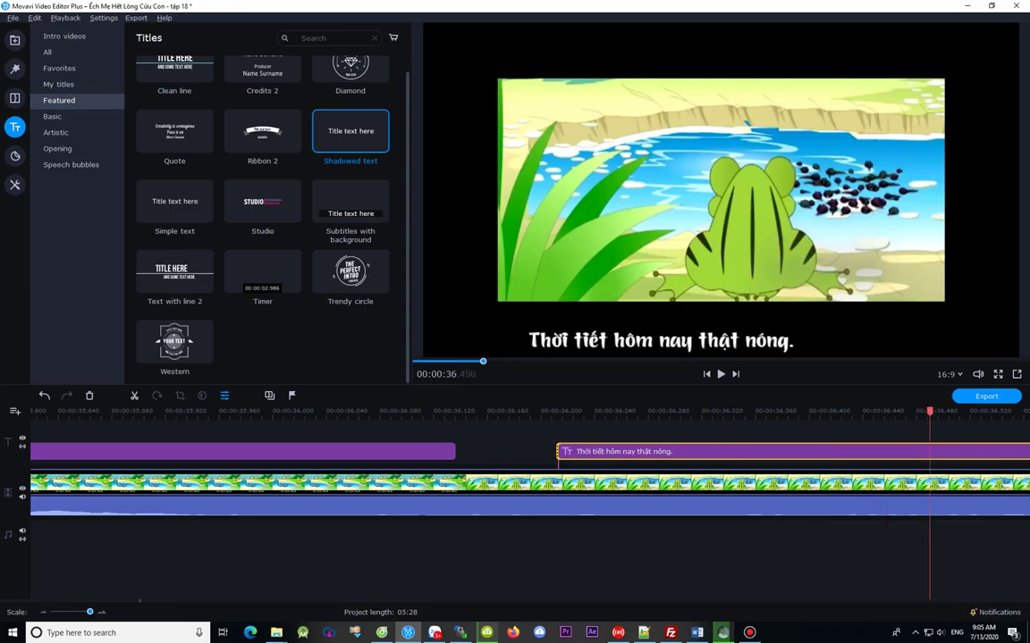
click(497, 362)
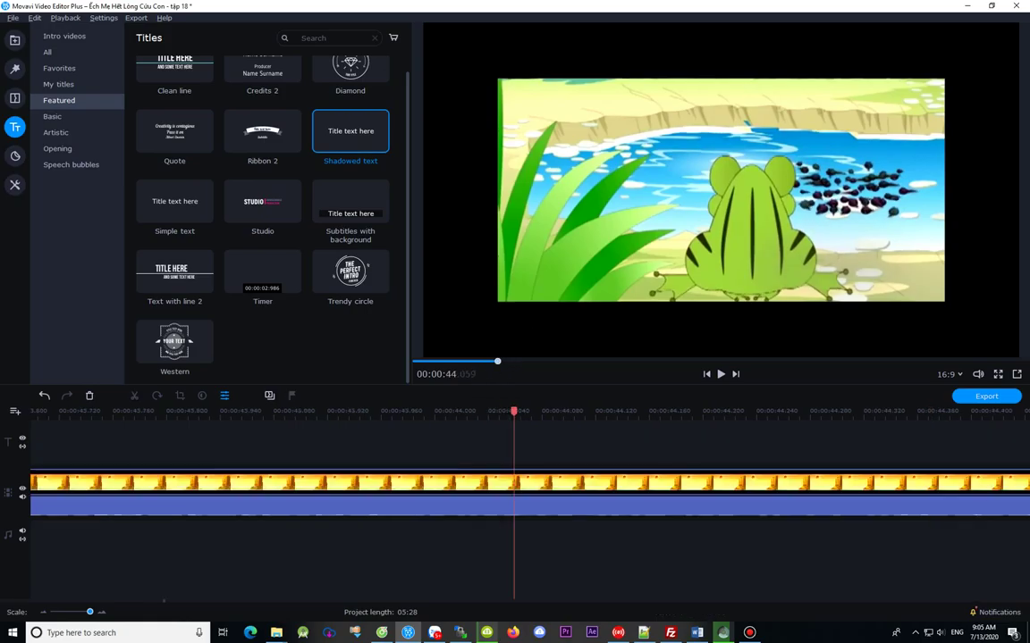
click(489, 361)
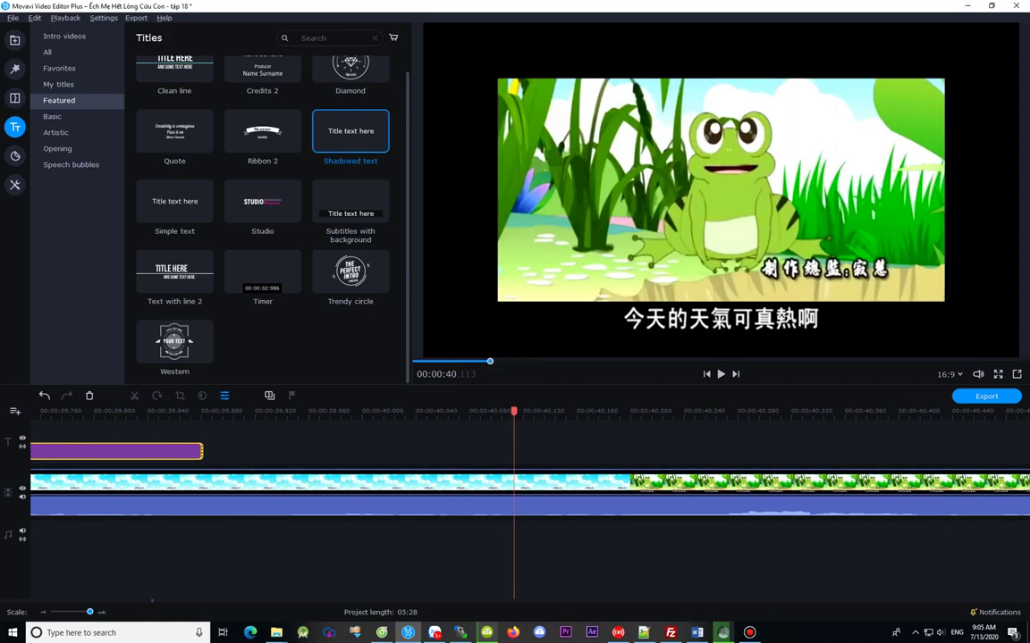
click(485, 362)
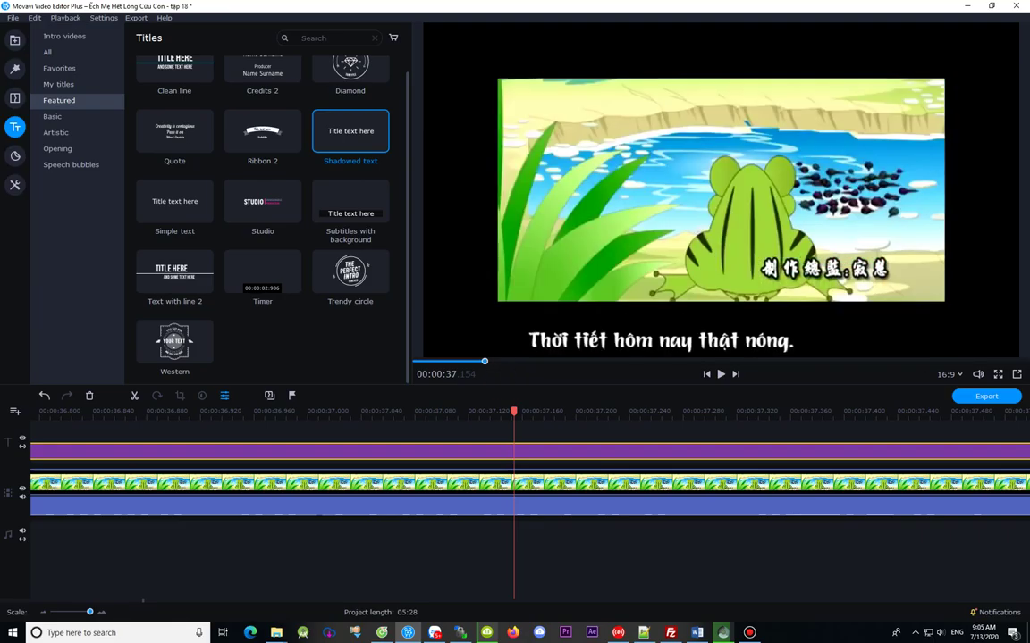
scroll(514, 482, down, 2)
scroll(514, 483, down, 2)
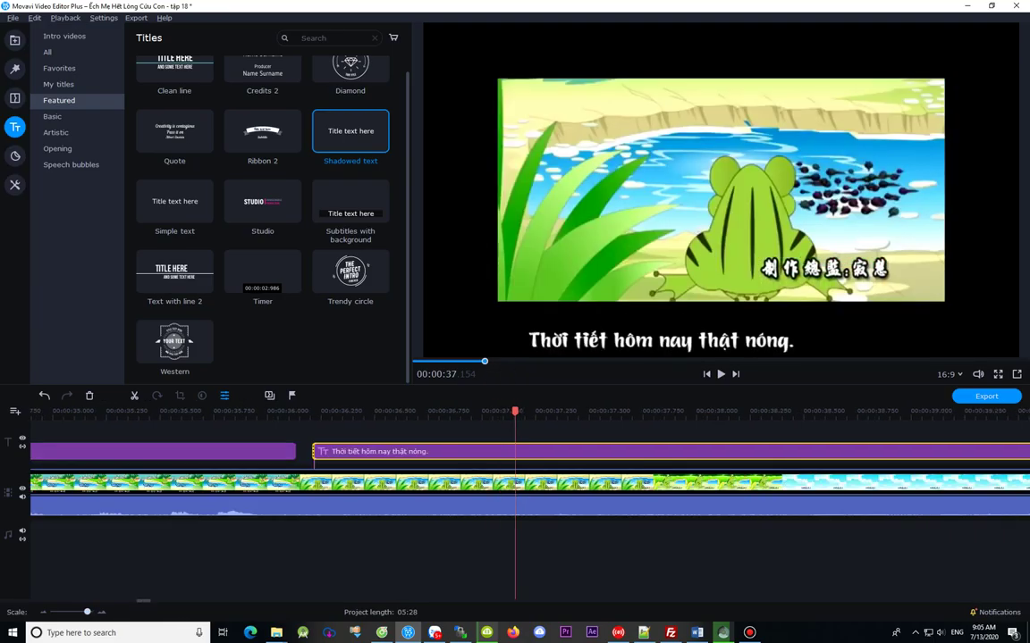
Step: Step frame by frame from about 00:00:37.4 to 00:00:38.3 to check the scene under the "Thời tiết hôm nay thật nóng." subtitle
click(575, 411)
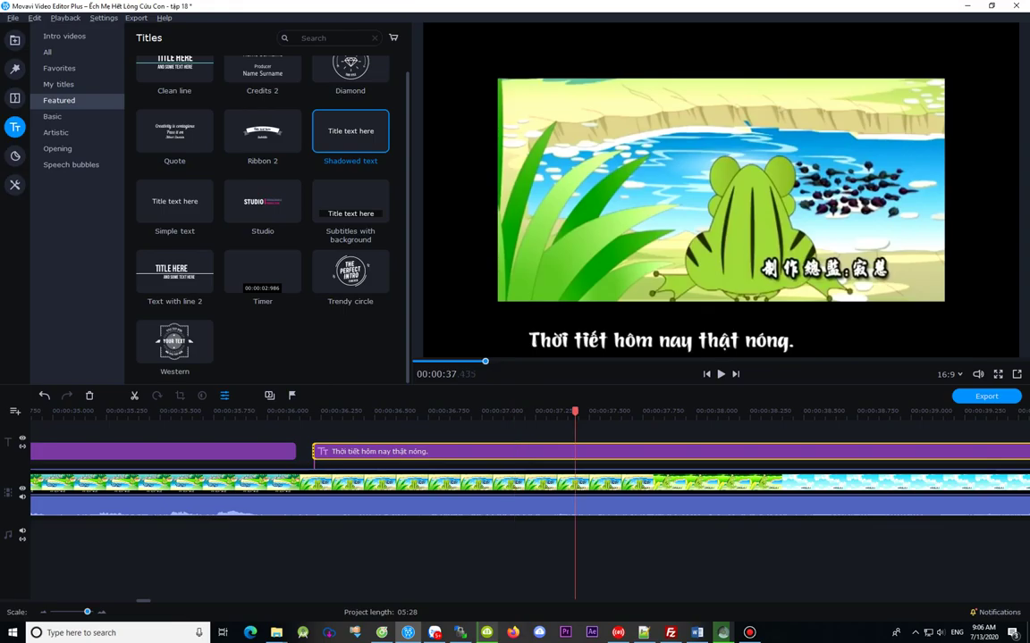
key(Right)
key(Right)
key(Right)
key(Right)
key(Right)
key(Right)
key(Right)
key(Right)
key(Right)
key(Right)
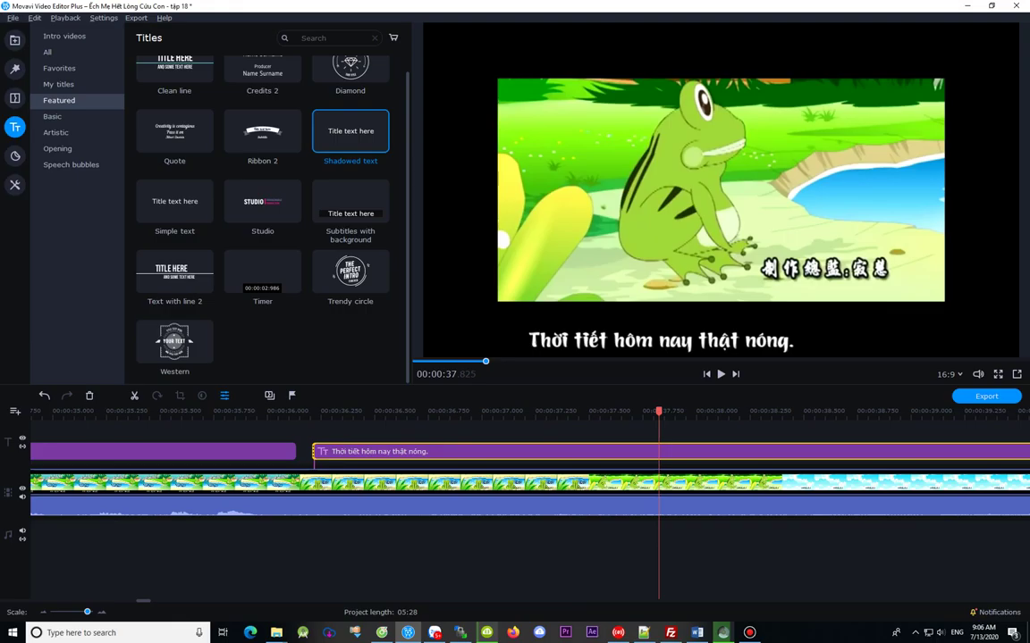
key(Right)
key(Right)
key(Right)
key(Right)
key(Right)
key(Right)
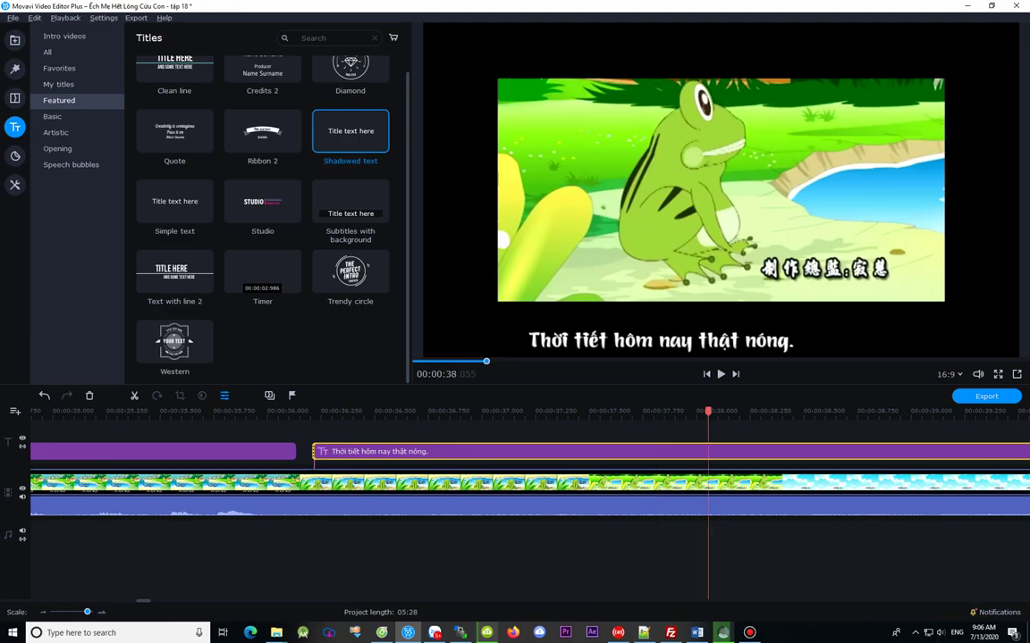
key(Left)
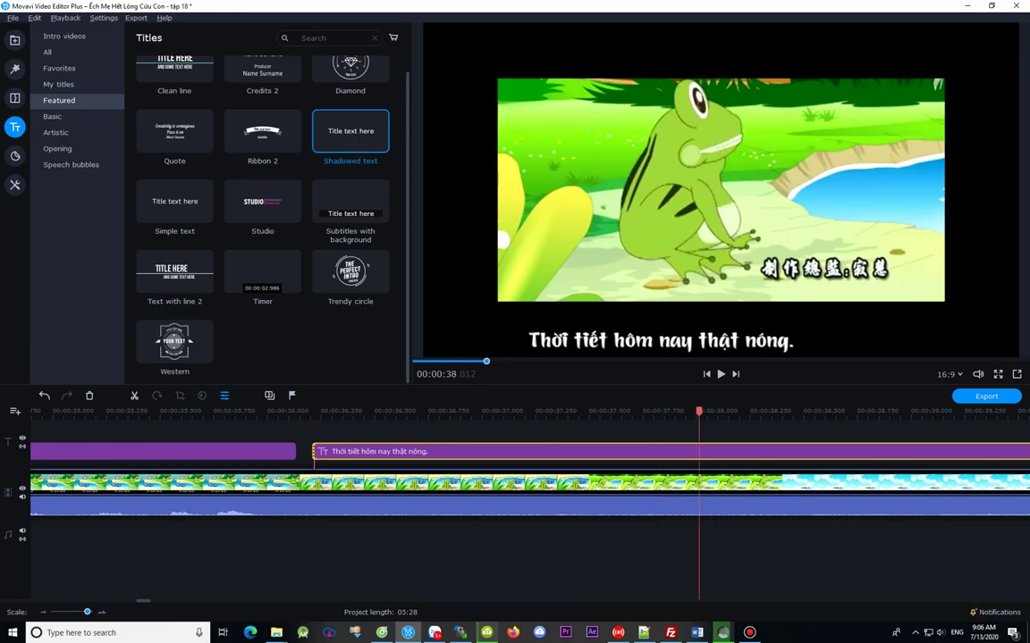
key(Left)
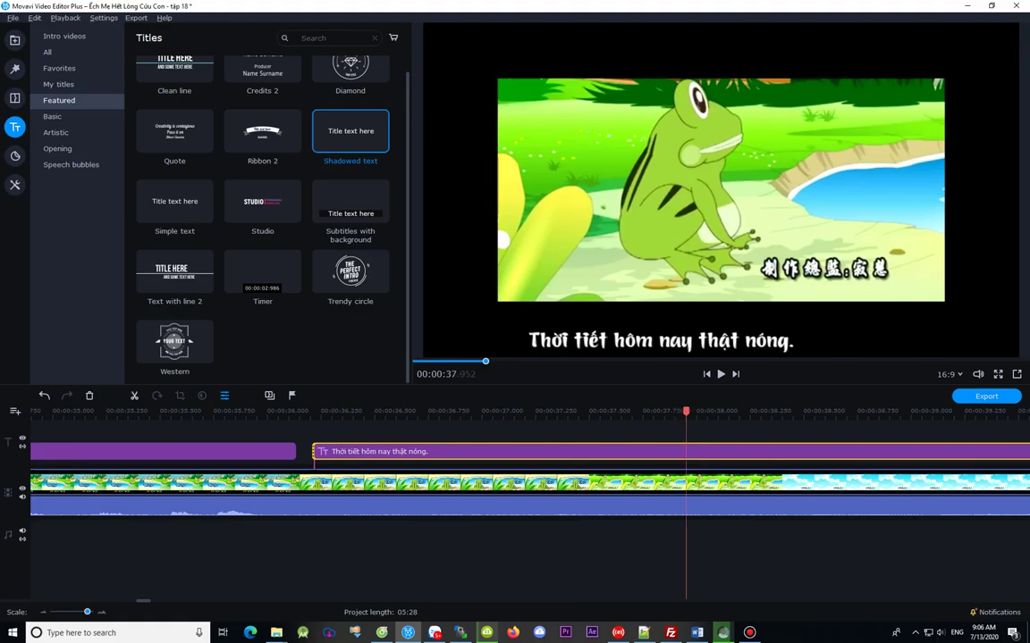
key(Right)
key(Right)
key(Right)
key(Right)
key(Right)
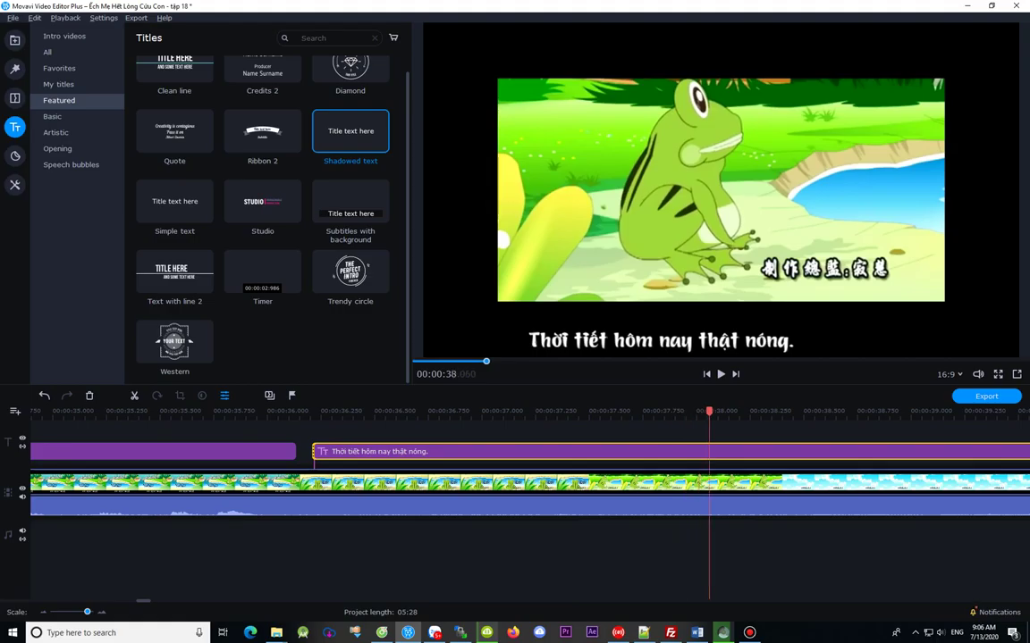
key(Left)
key(Left)
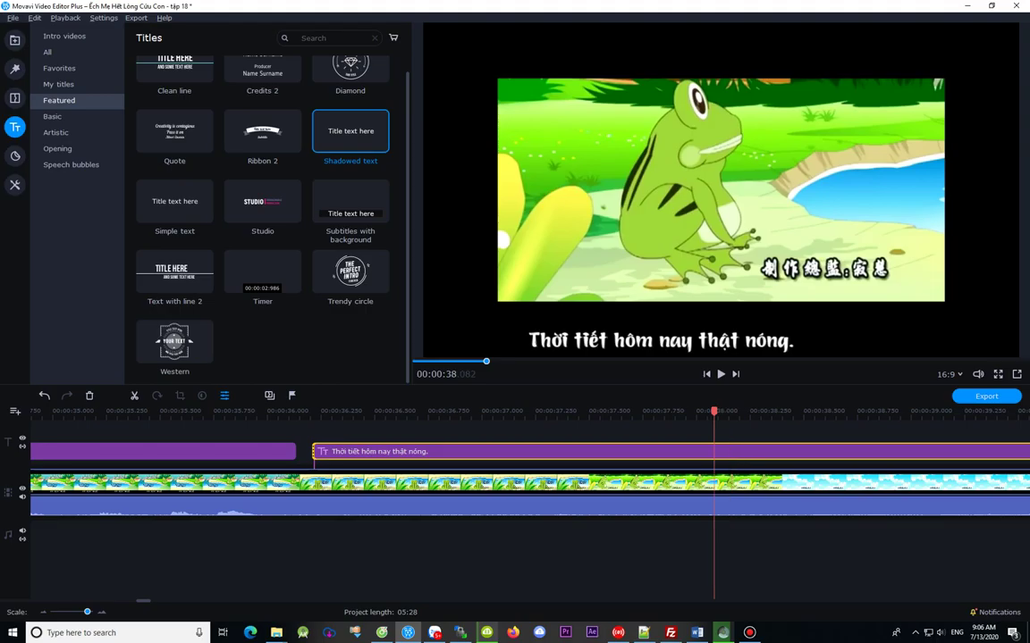
key(Right)
key(Right)
key(Right)
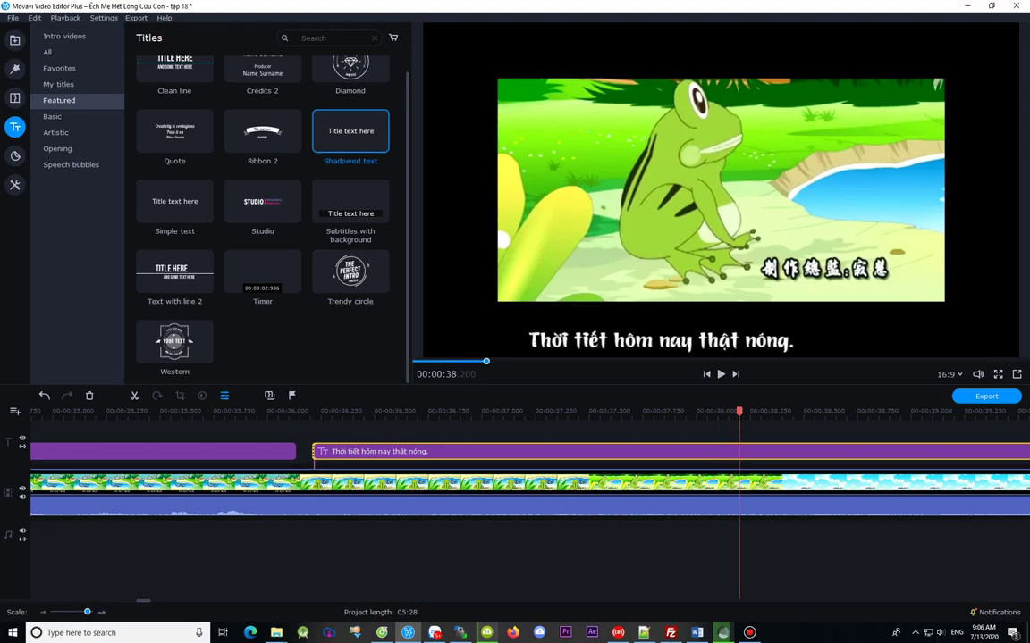
key(Right)
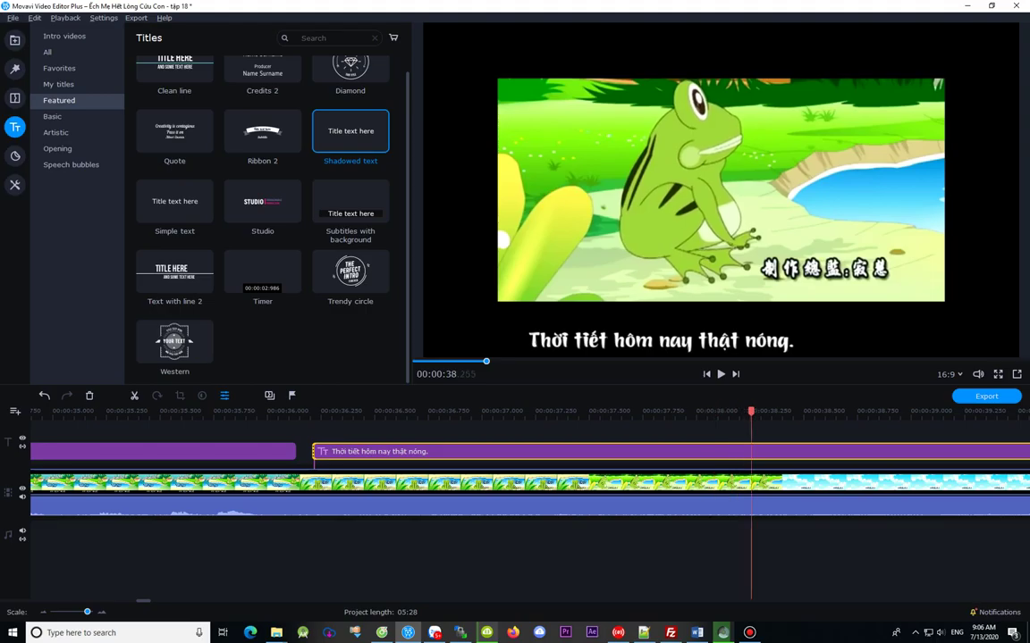
key(Right)
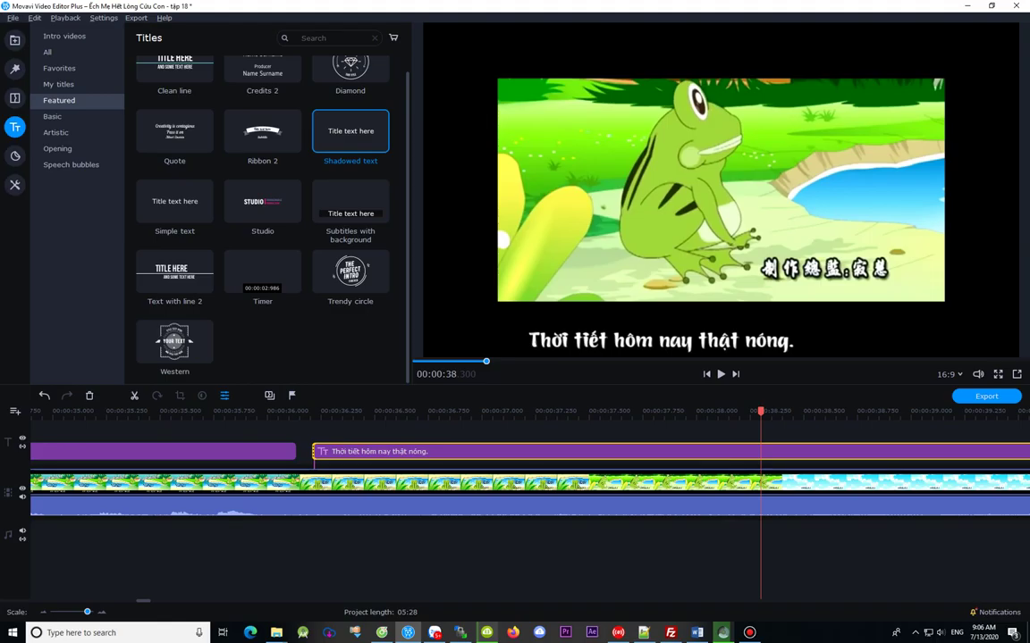
key(Left)
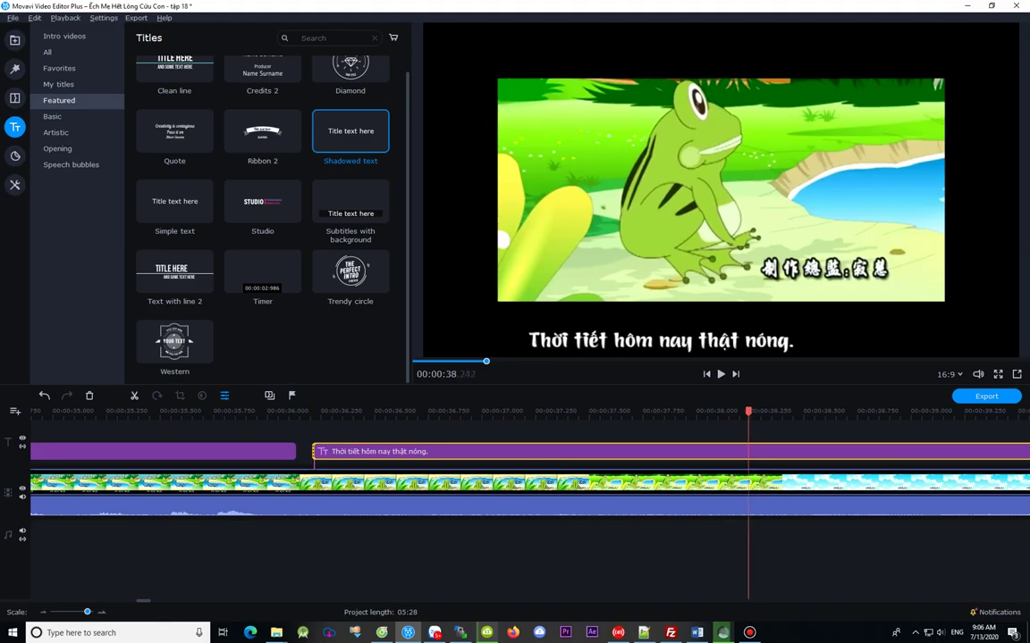
key(Right)
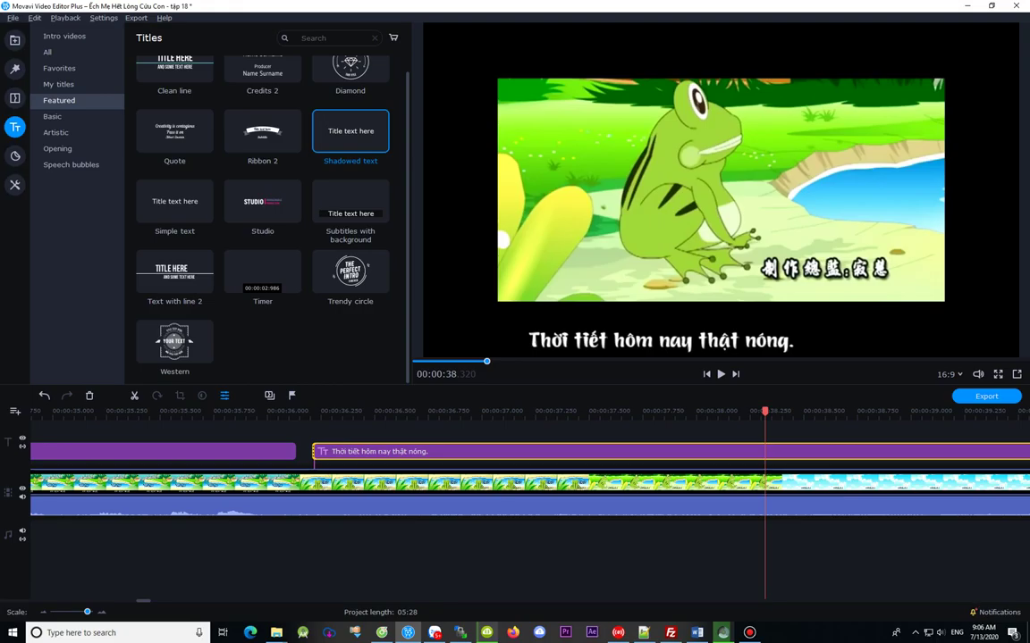
Step: Compare frames at several points between about 00:00:36.5 and 00:00:38.3 to find where the subtitle should start
click(633, 412)
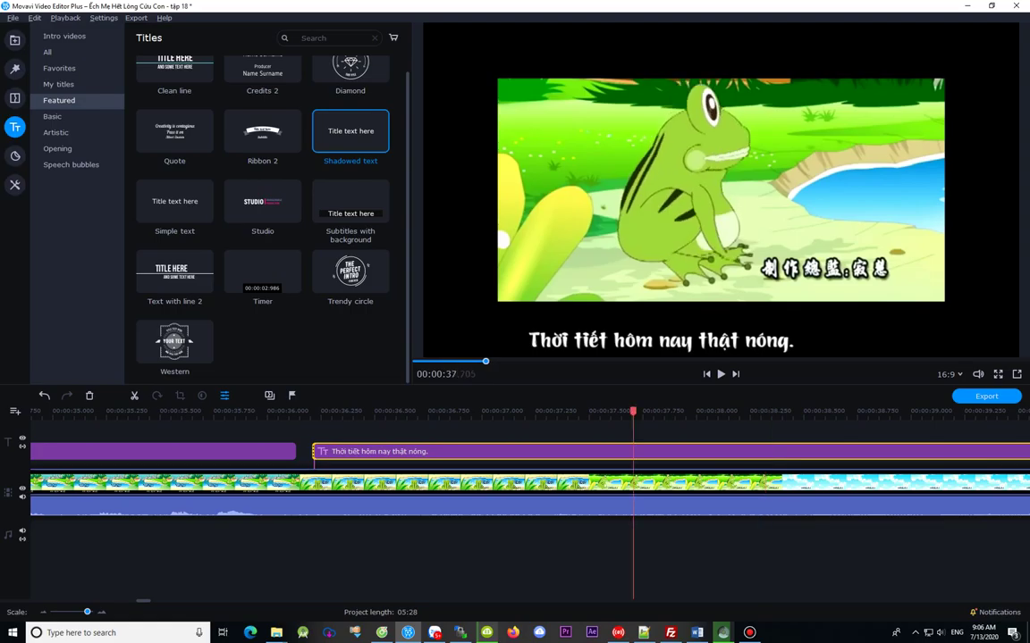
click(708, 412)
click(736, 412)
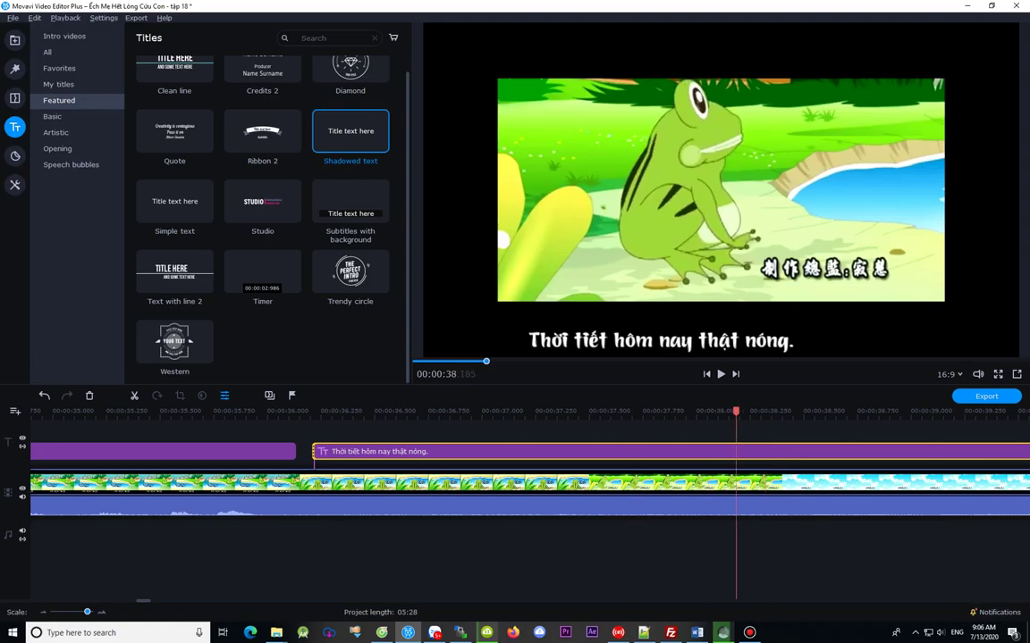
click(763, 411)
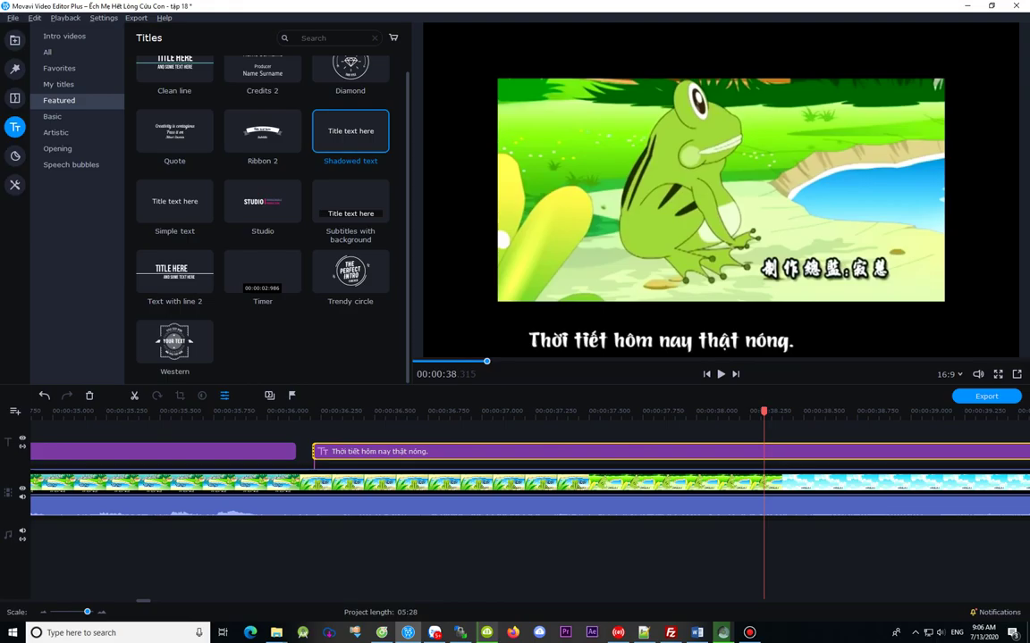
click(370, 412)
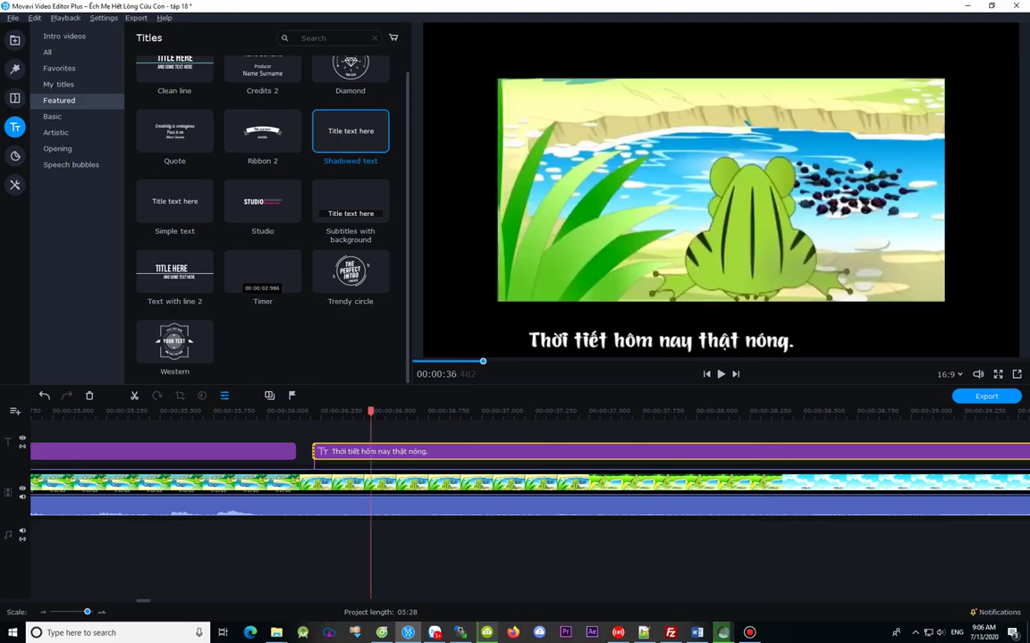
click(520, 412)
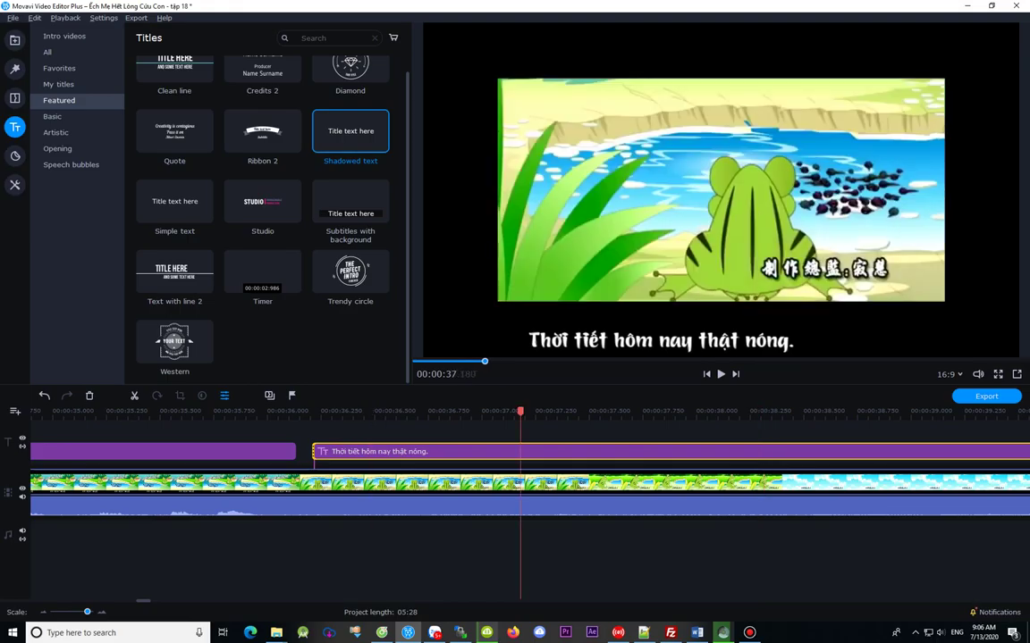
click(502, 412)
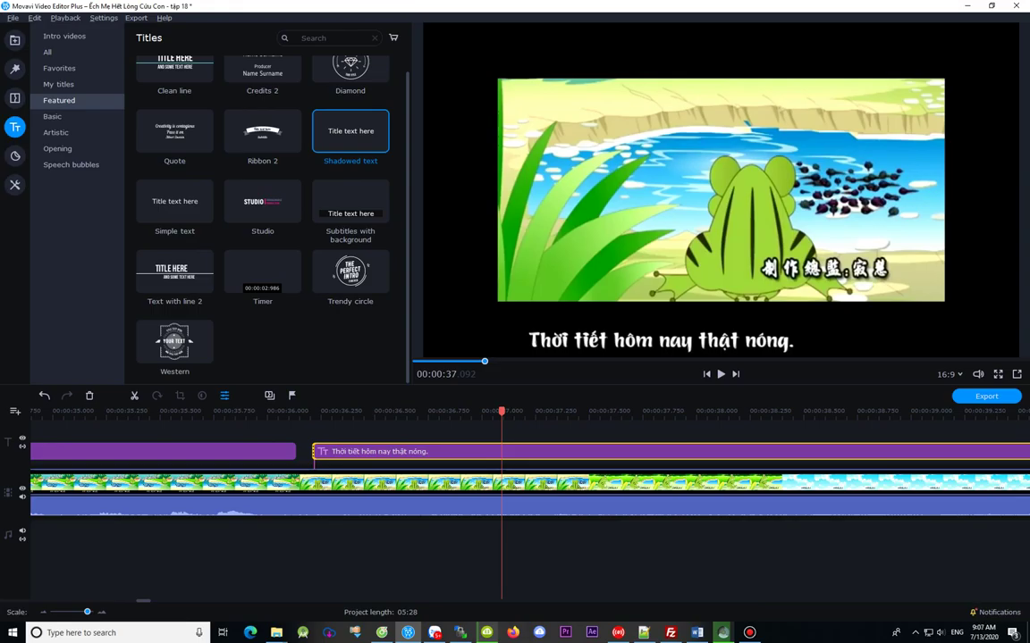
Step: Trim the start of the "Thời tiết hôm nay thật nóng." clip to 00:00:36.957, where the Chinese production credit fades in
drag(314, 451, 446, 451)
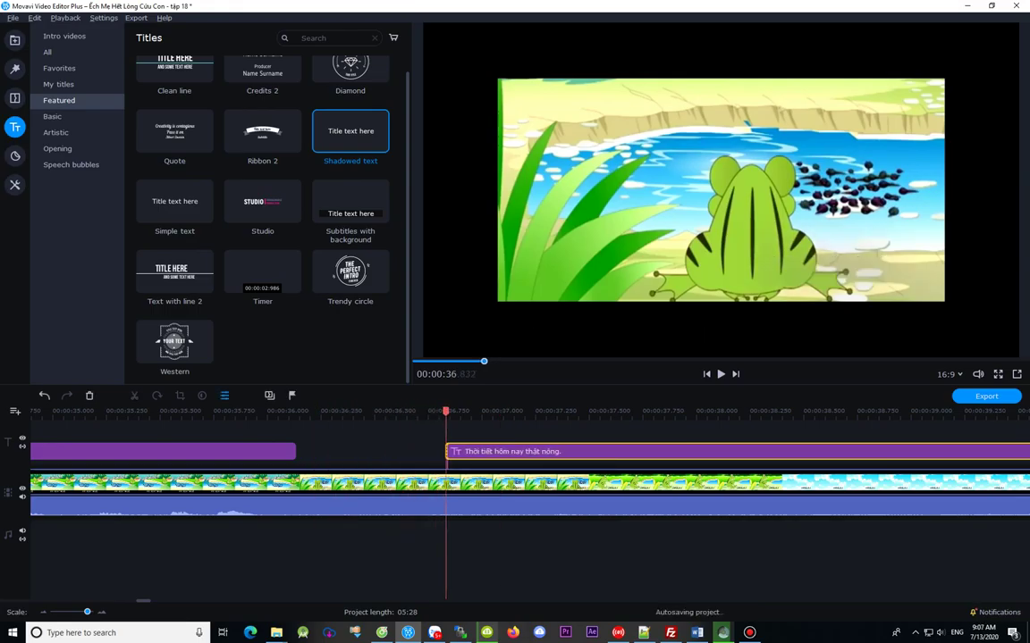
click(462, 452)
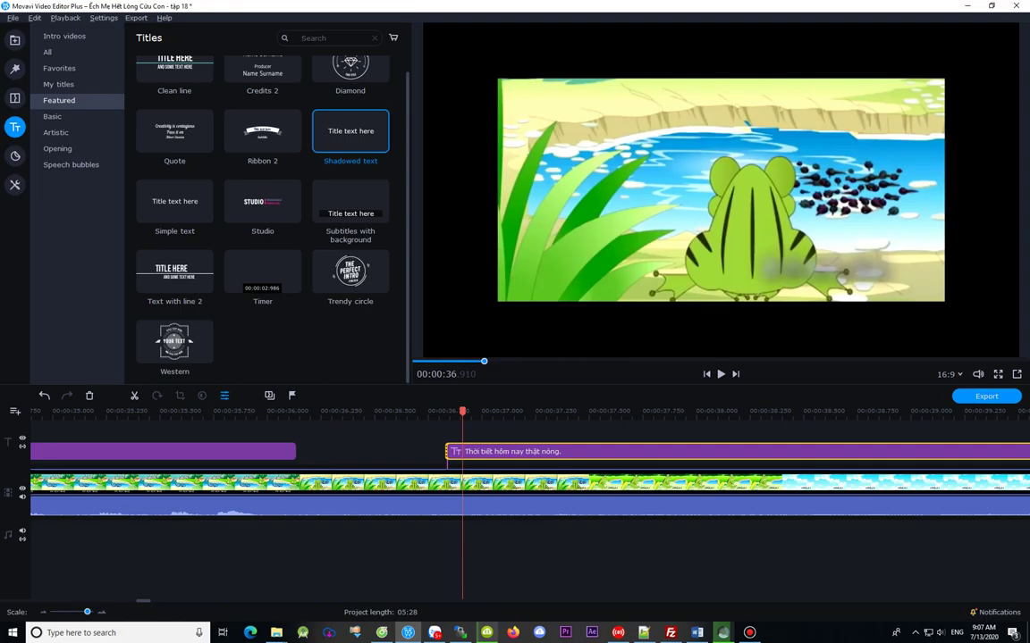
key(Right)
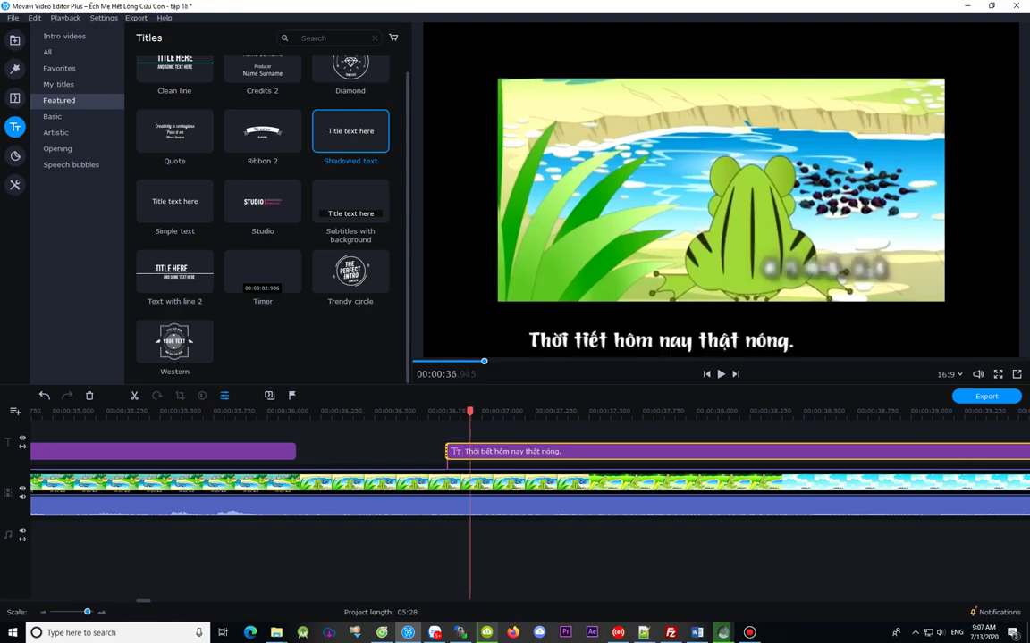
drag(446, 452, 462, 451)
key(Right)
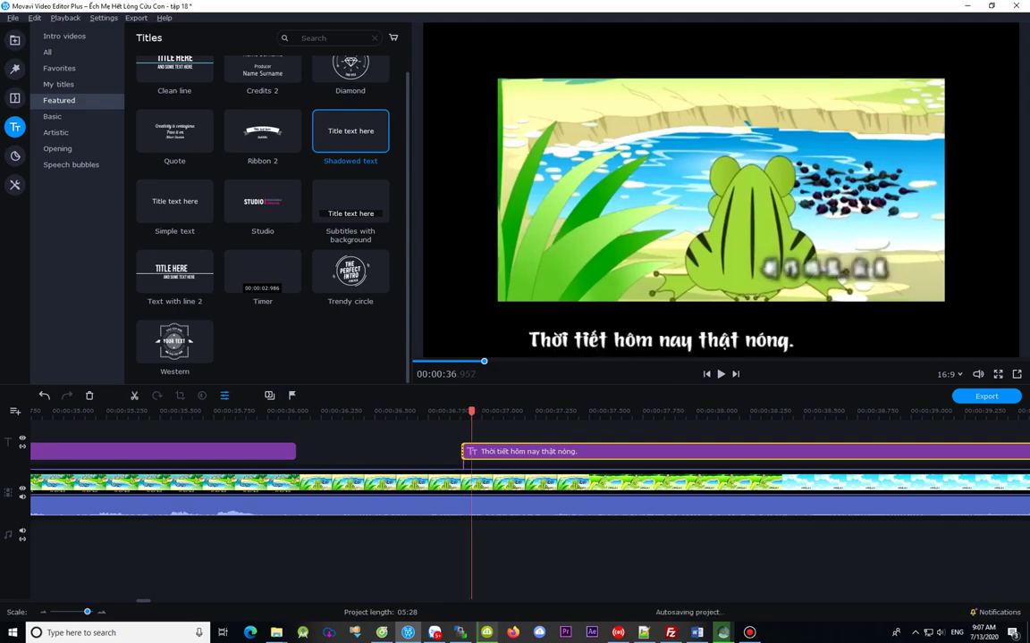
key(Right)
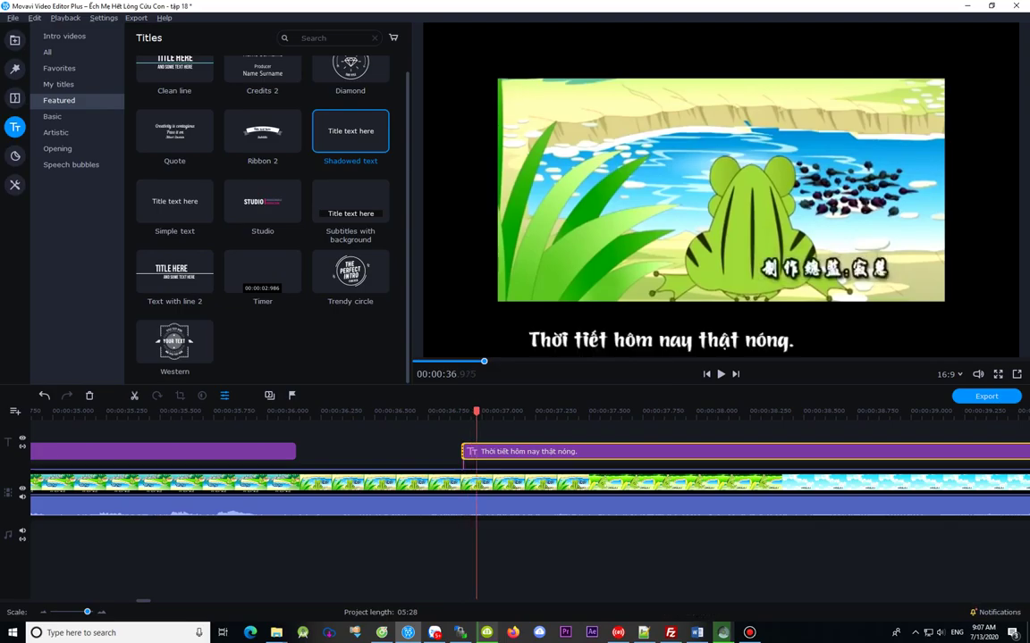
drag(462, 451, 473, 452)
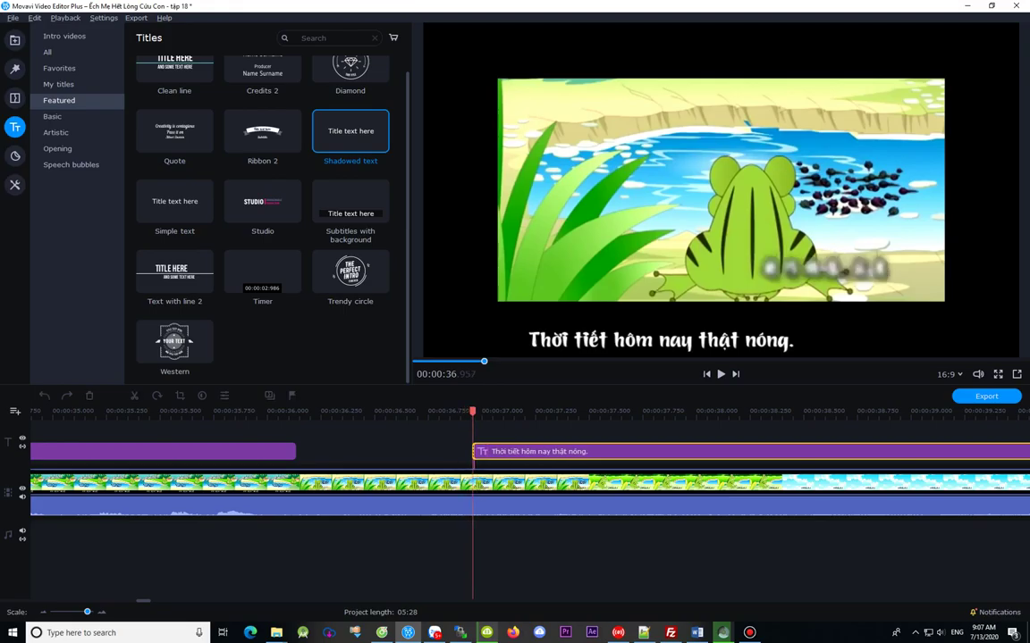
Step: Reposition the "Thời tiết hôm nay thật nóng." subtitle text so it sits centred just beneath the video picture
key(Right)
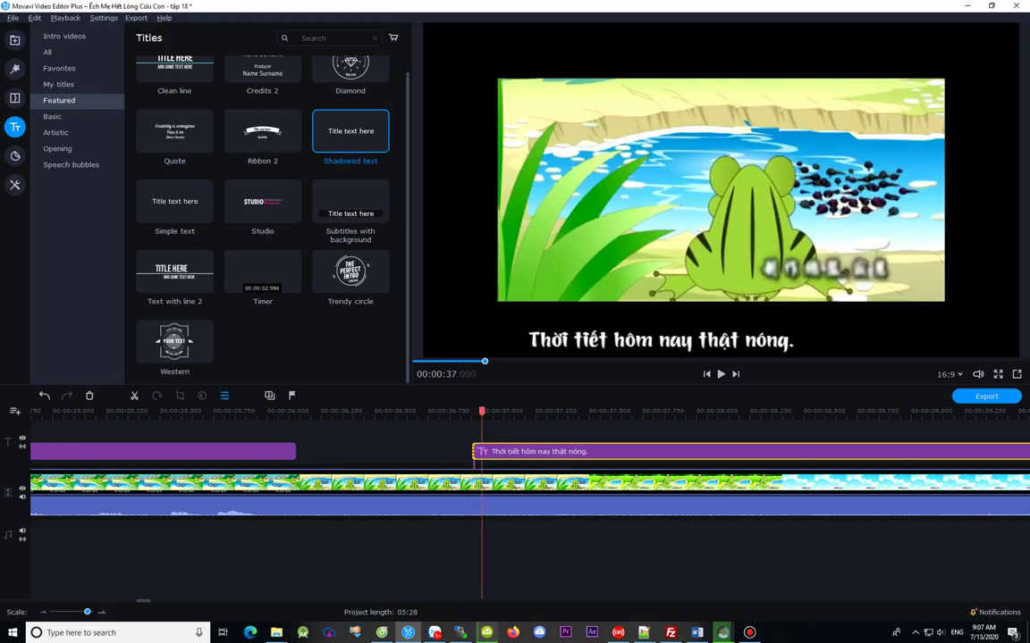
key(space)
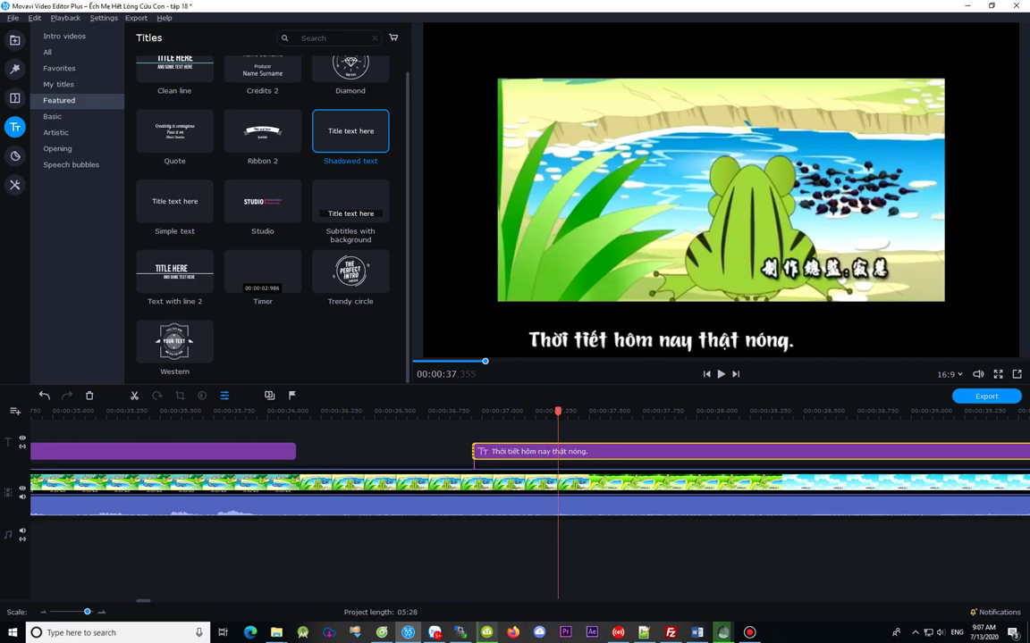
double_click(558, 452)
drag(666, 337, 712, 327)
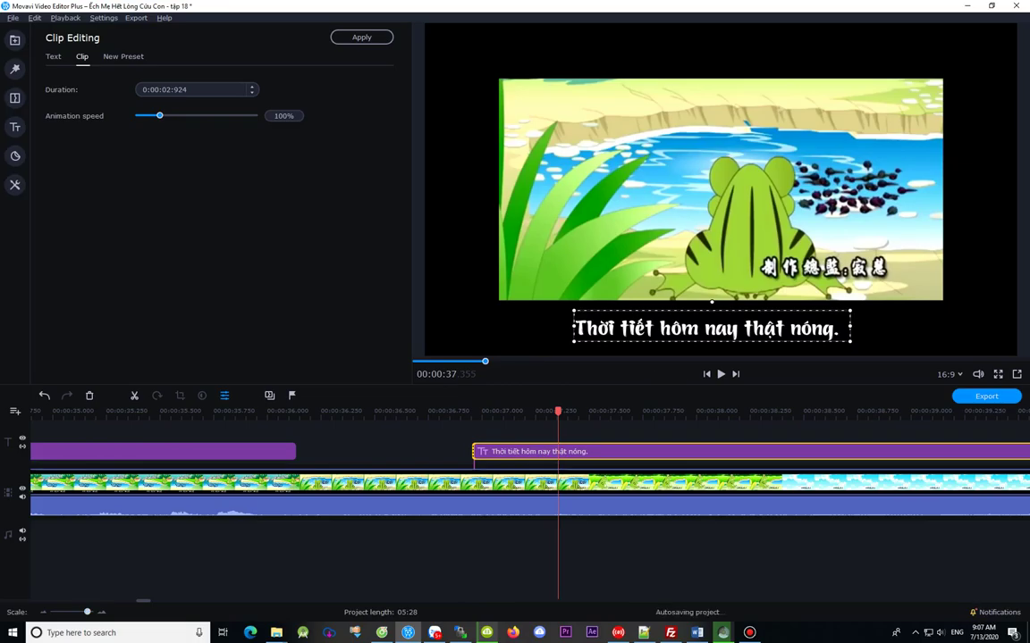
Step: Examine the frames between about 00:00:39.0 and 00:00:40.3 for where the Chinese caption starts near the subtitle clip's end
scroll(530, 487, up, 2)
scroll(530, 487, down, 1)
key(ctrl+minus)
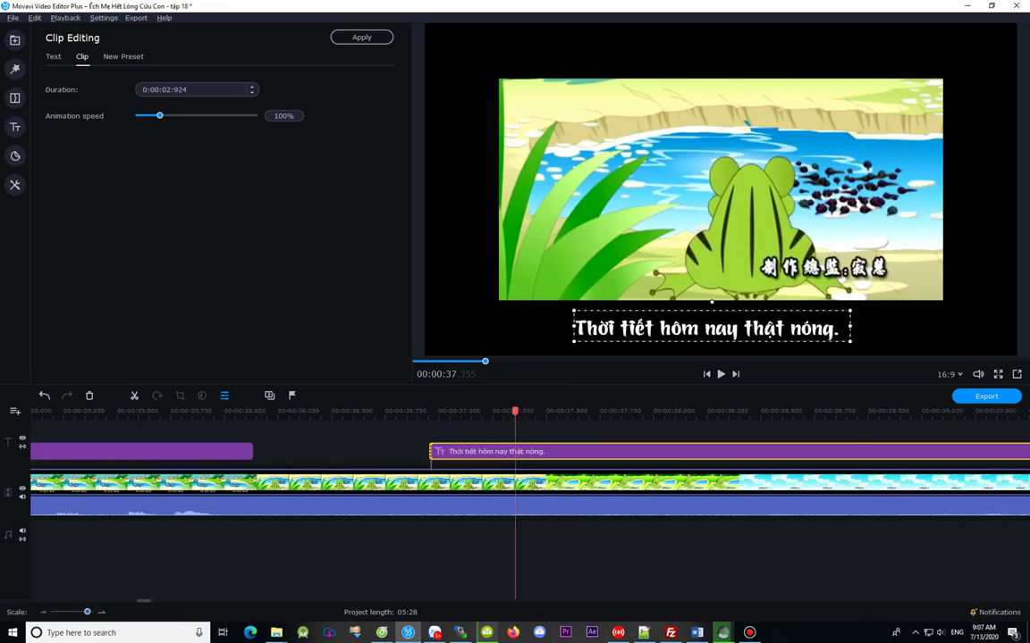
key(ctrl+minus)
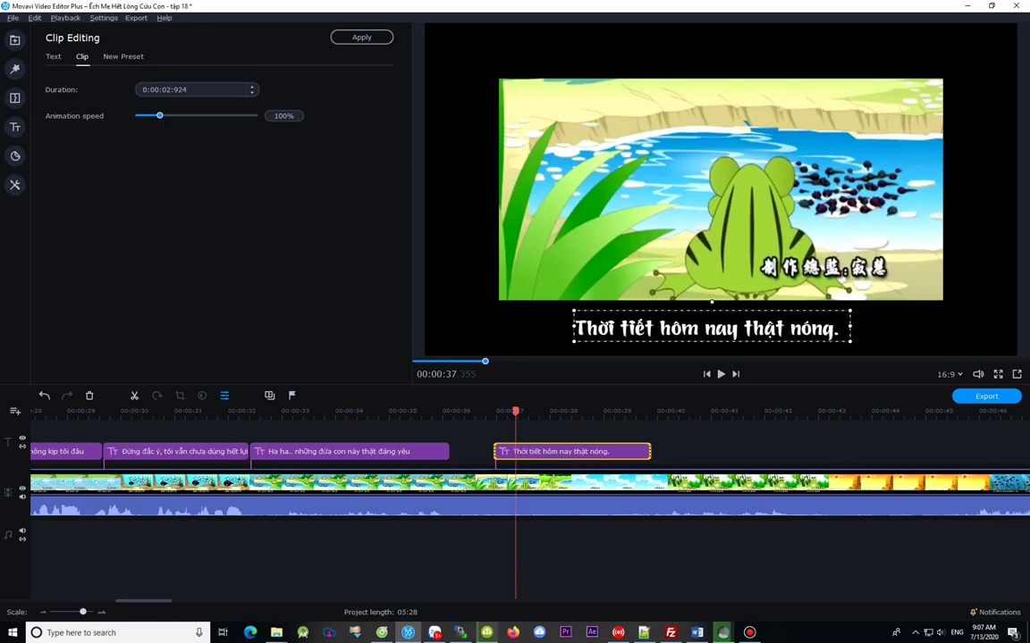
drag(516, 412, 605, 412)
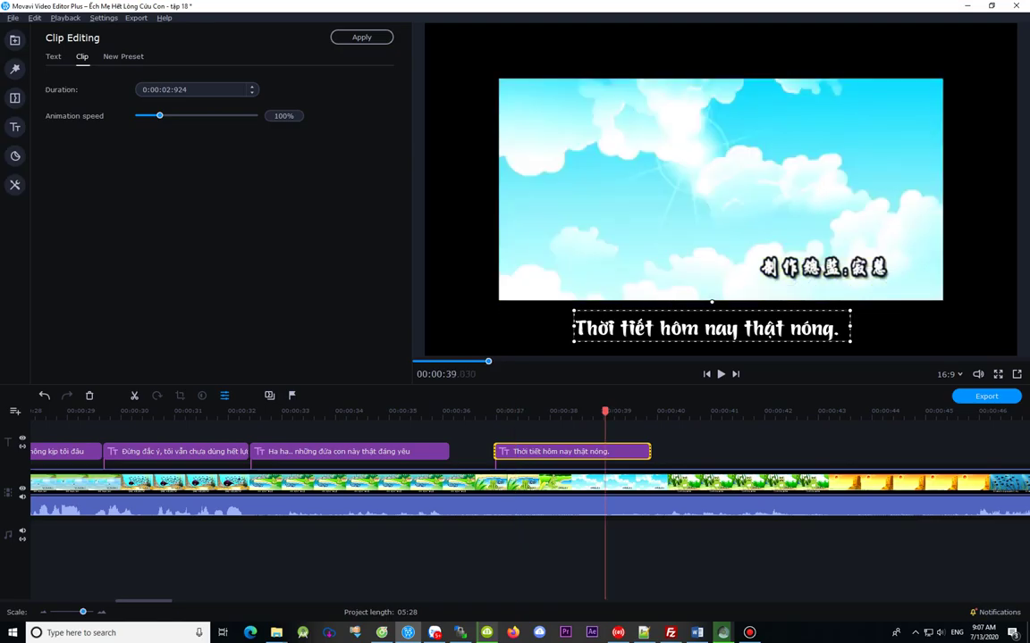
drag(605, 412, 674, 412)
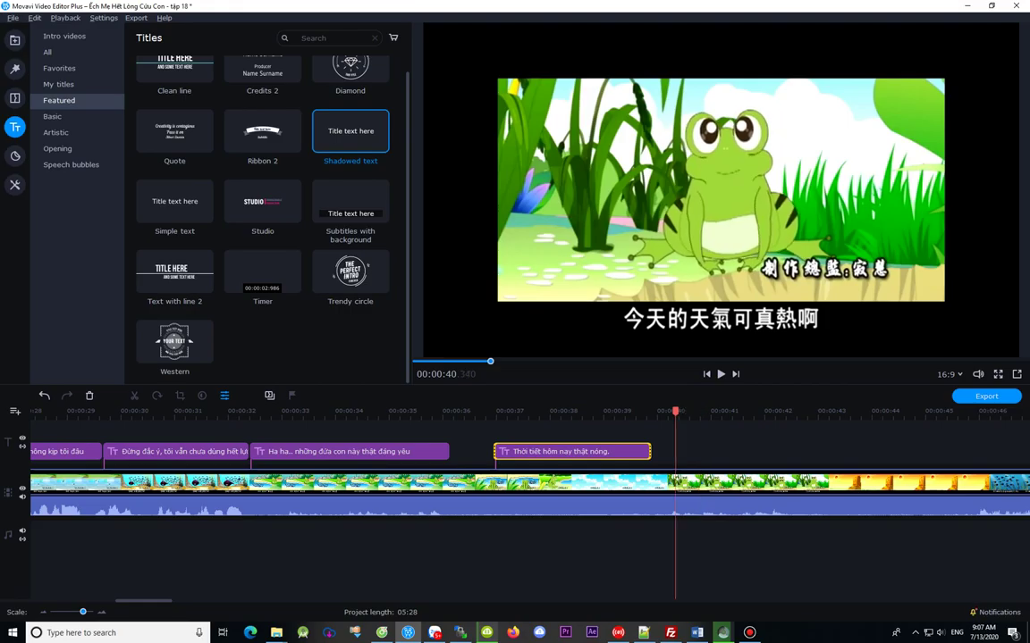
click(635, 412)
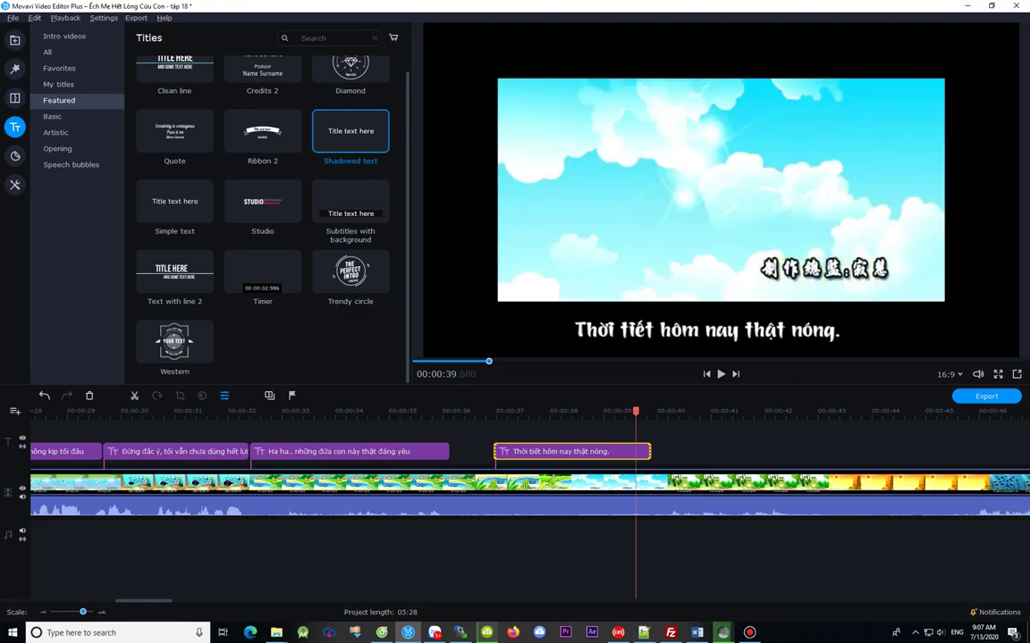
key(space)
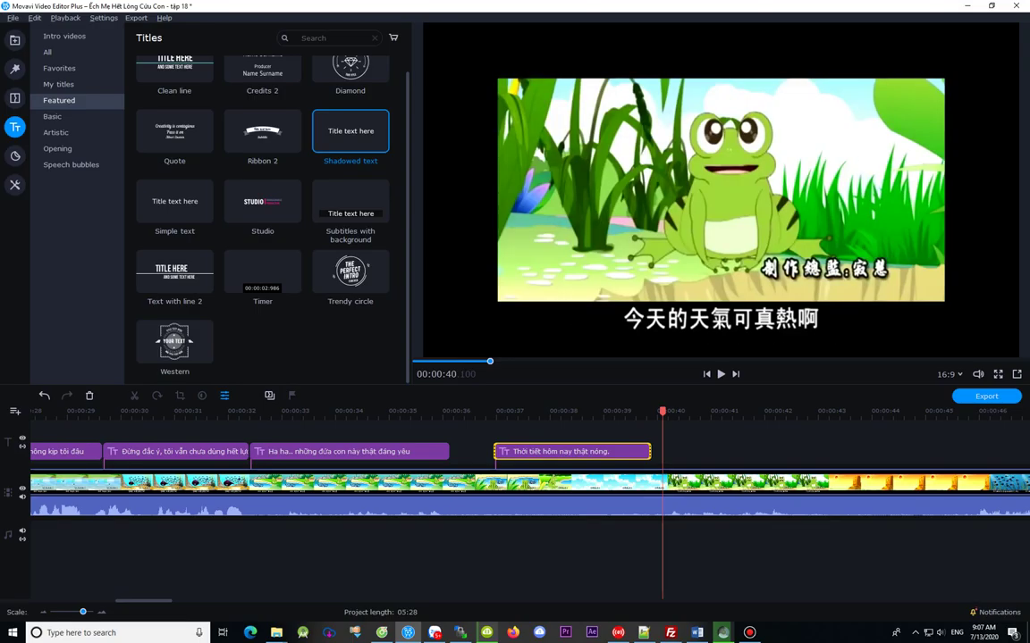
Step: Paste a copy of the "Thời tiết hôm nay thật nóng." clip at 00:00:39.950, where the Chinese caption starts
click(649, 411)
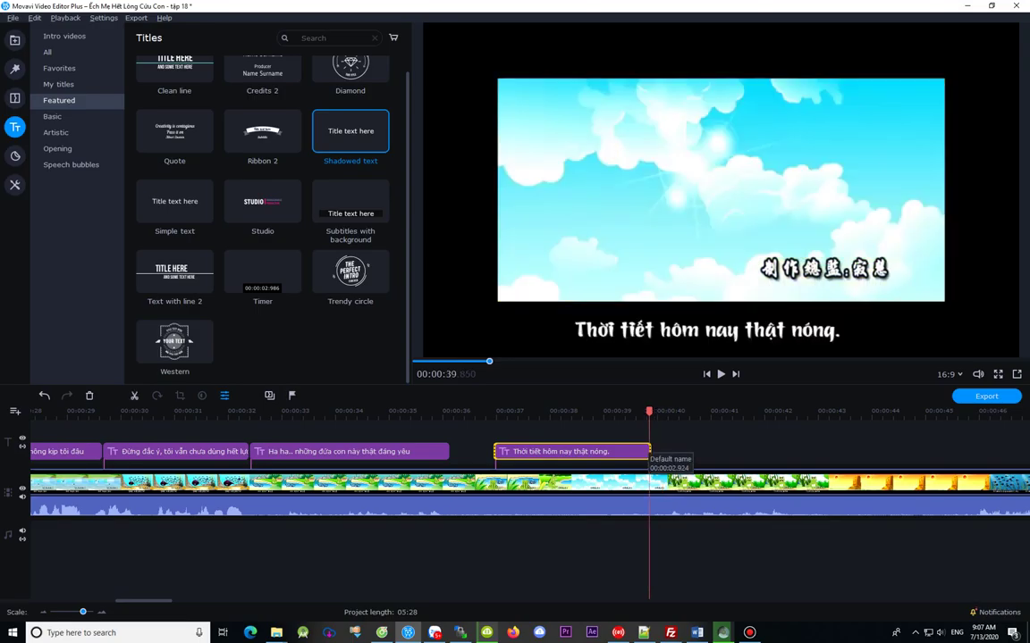
click(658, 411)
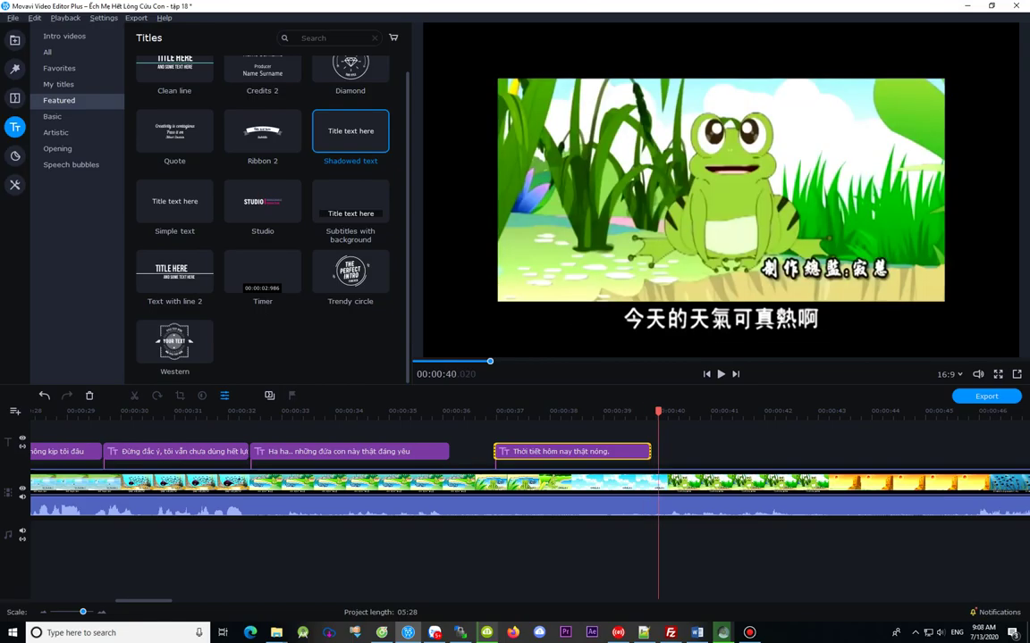
drag(657, 411, 653, 411)
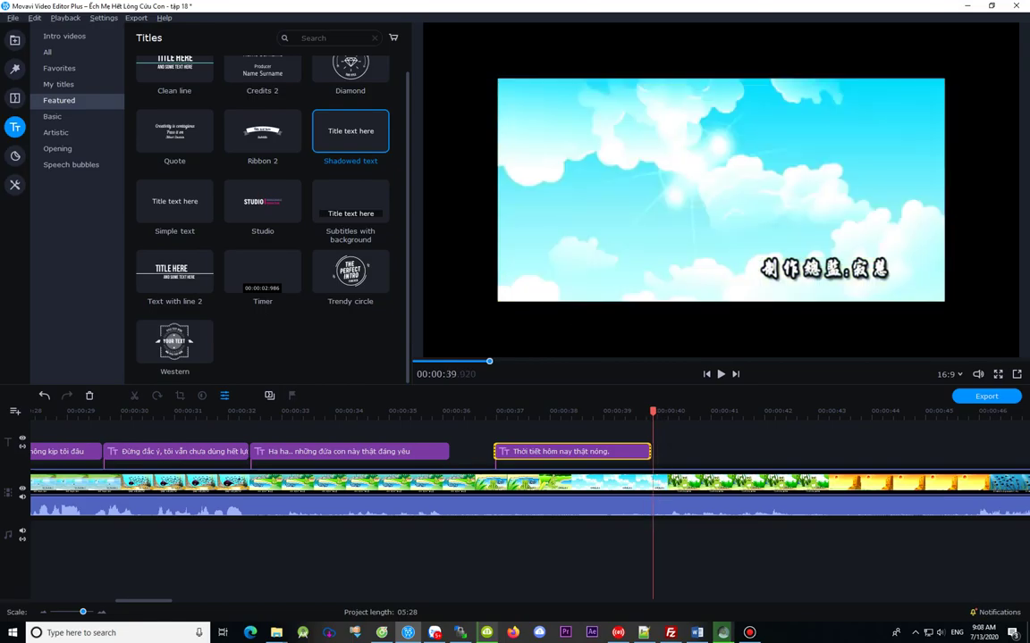
key(shift+Left)
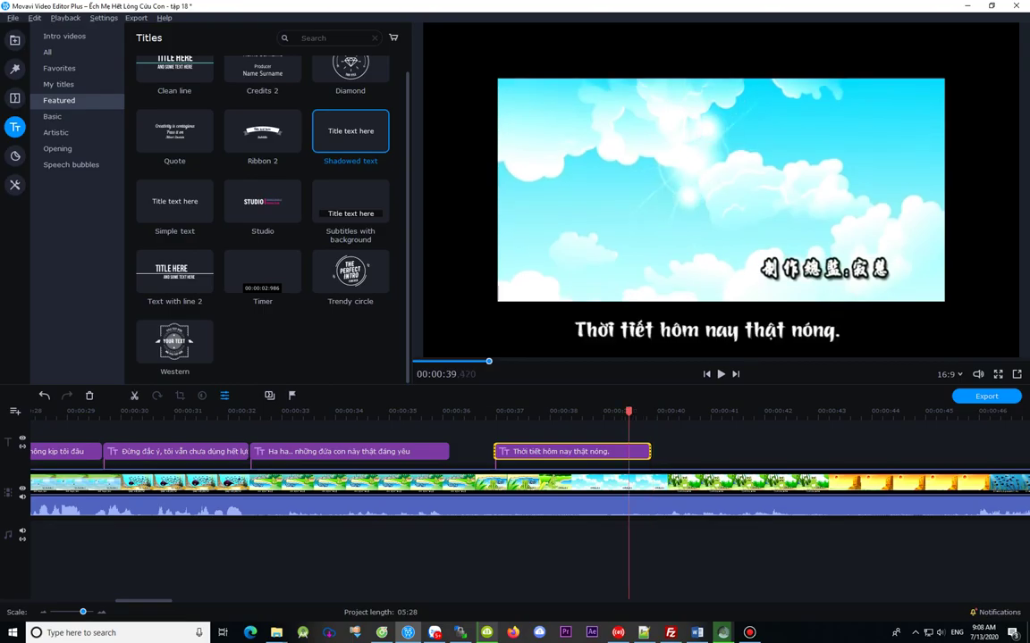
key(shift+Right)
key(ctrl+v)
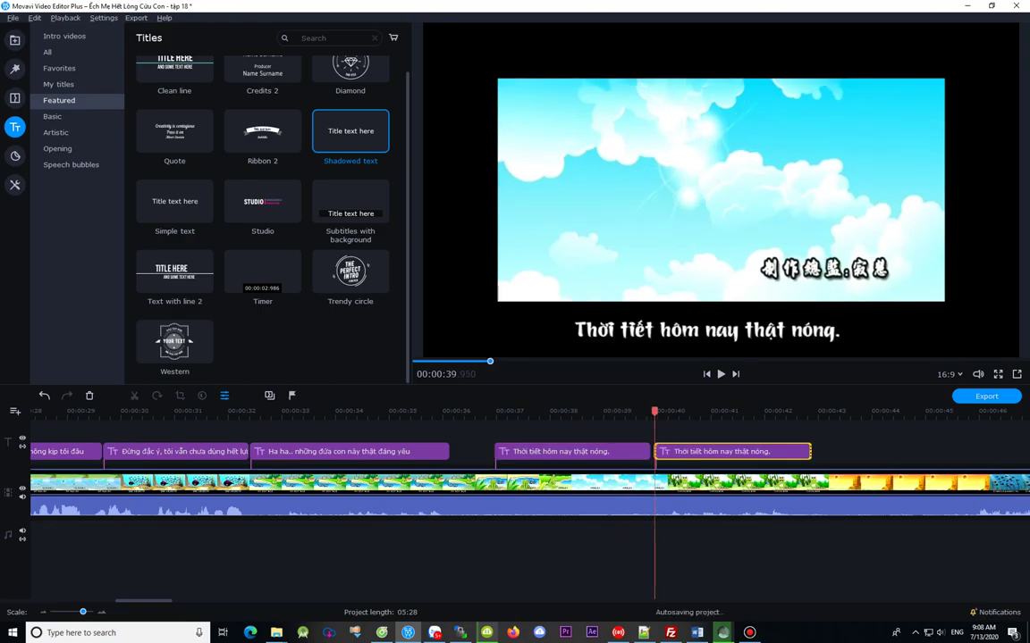
click(705, 451)
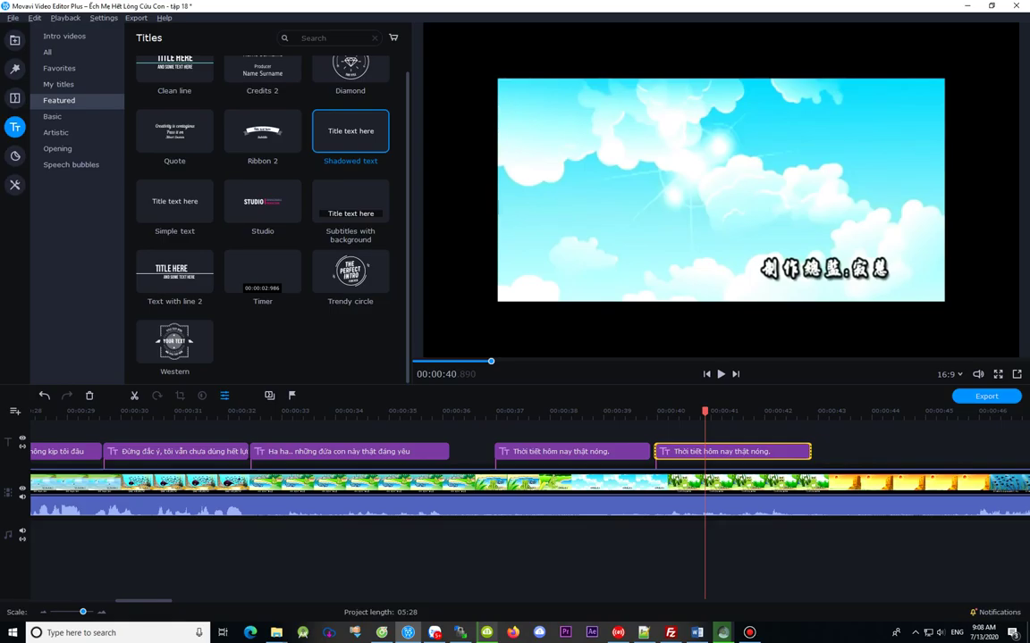
Step: Close the "tinh tong hoc vien.txt" file in Notepad++ and return to the video editor
click(643, 633)
key(alt+Tab)
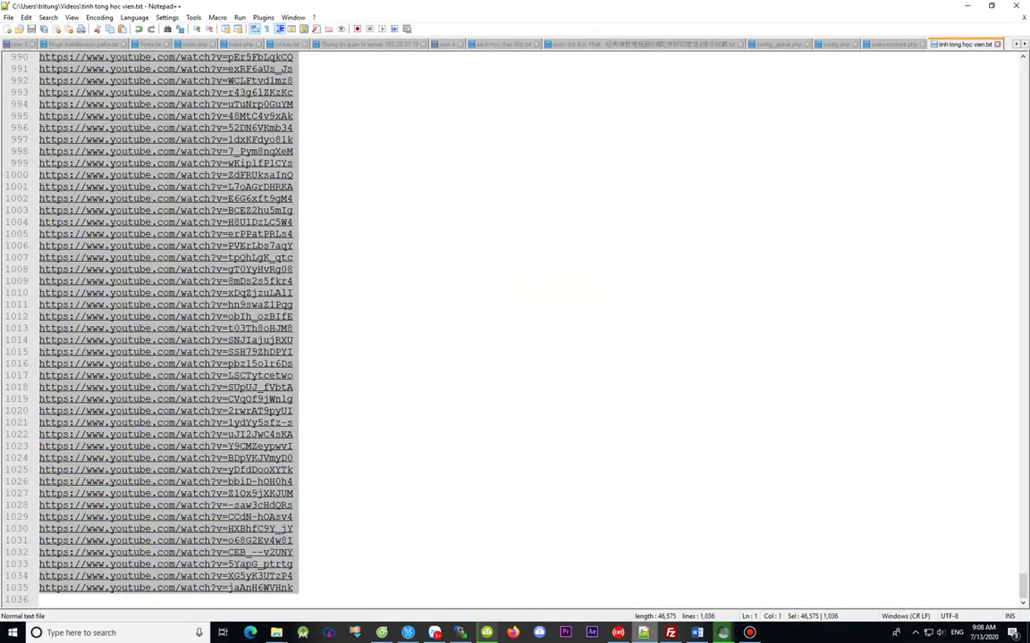
click(997, 44)
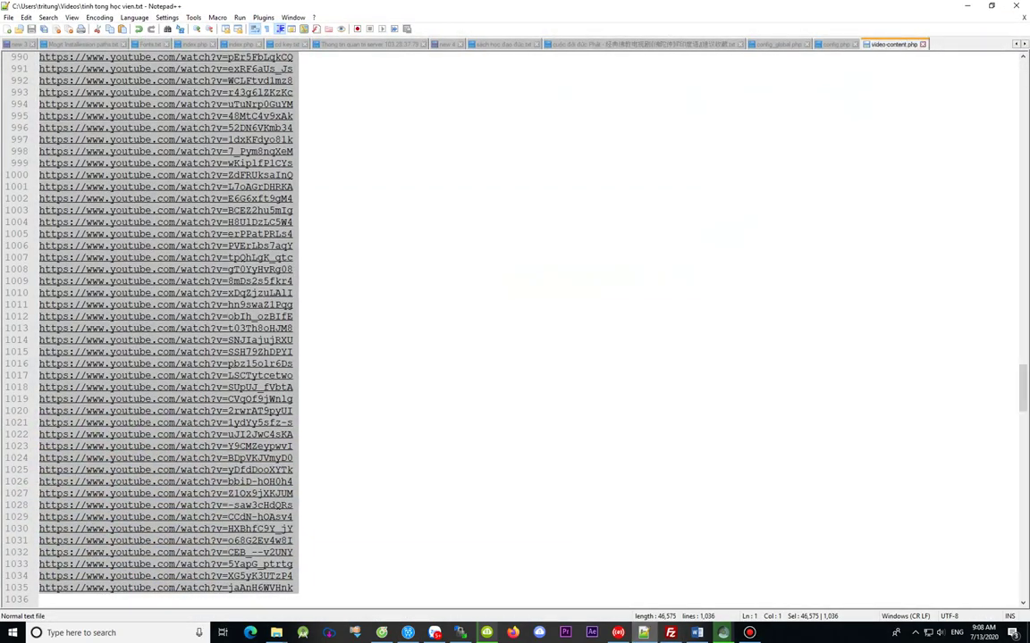
click(967, 6)
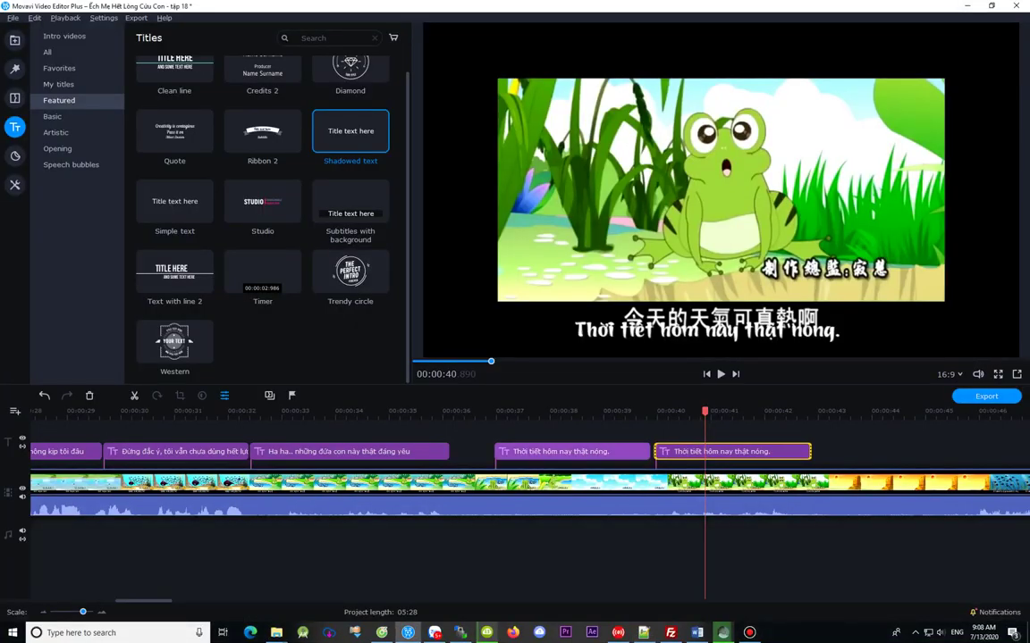
Step: Move the pasted subtitle's text slightly lower at about 00:00:40.880 so it sits beneath the Chinese caption
click(683, 412)
drag(682, 412, 609, 412)
double_click(572, 452)
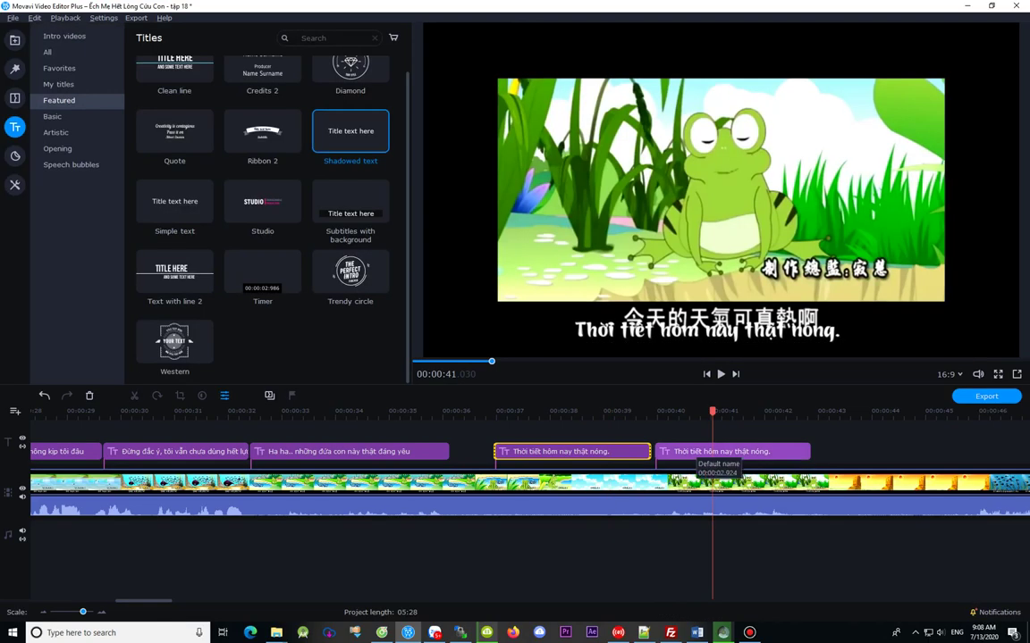
click(696, 452)
click(704, 452)
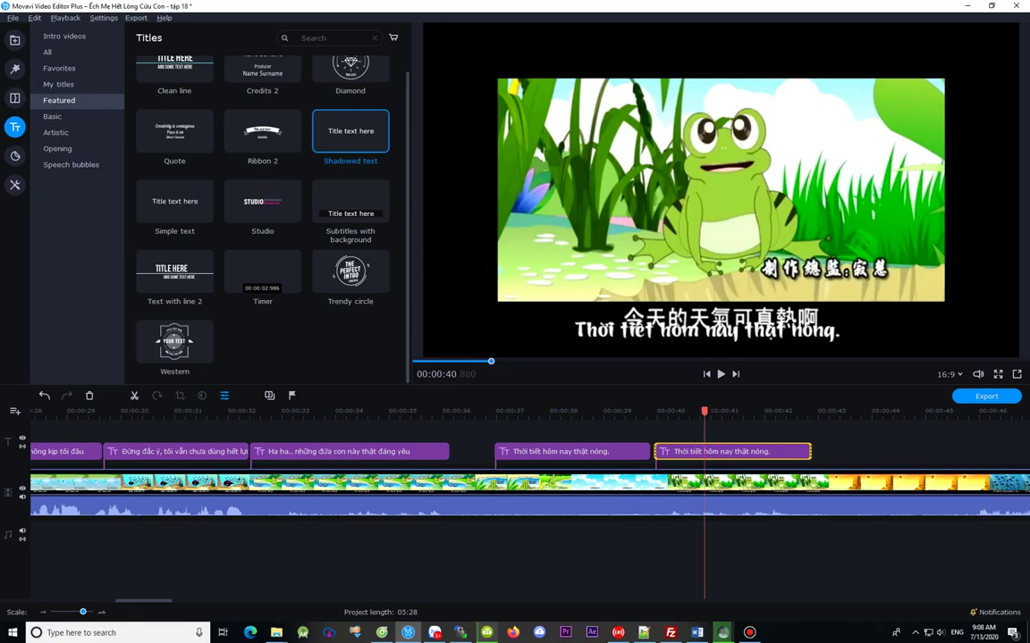
double_click(704, 453)
drag(724, 328, 723, 336)
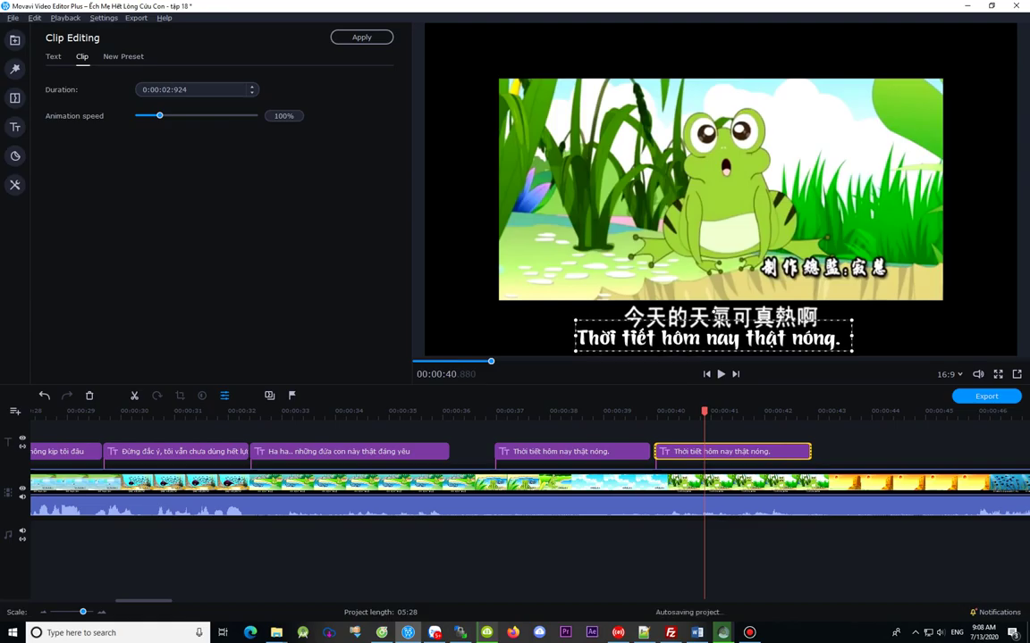
Step: Replace the pasted clip's text with the 0;46 line from the Word script, "Nhưng chúng nòng nọc nhỏ ở vũng nước lại cảm thấy rất mát mẻ"
mouse_move(723, 632)
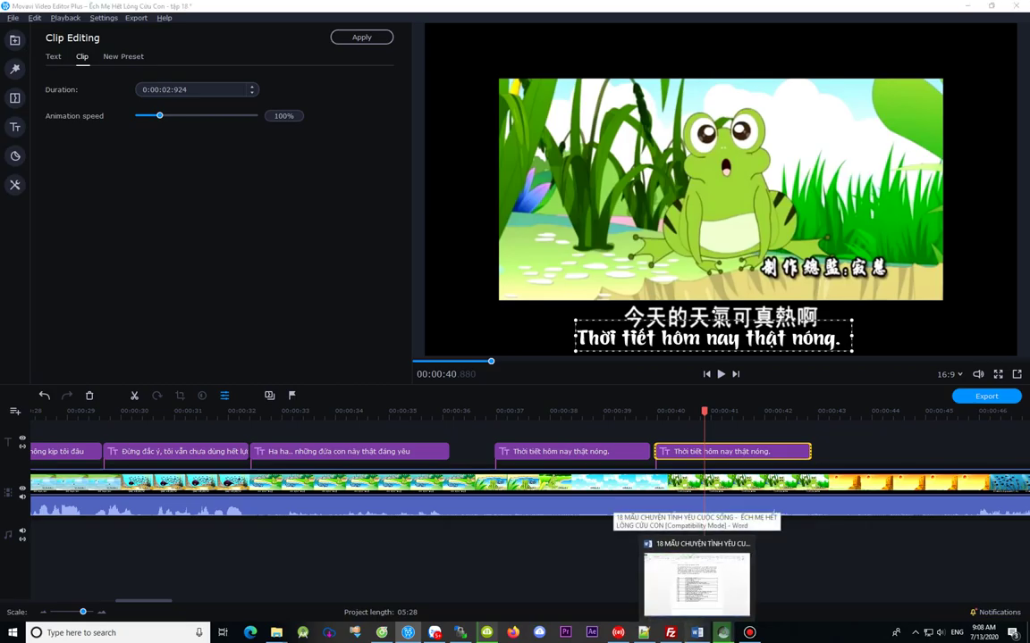
click(696, 585)
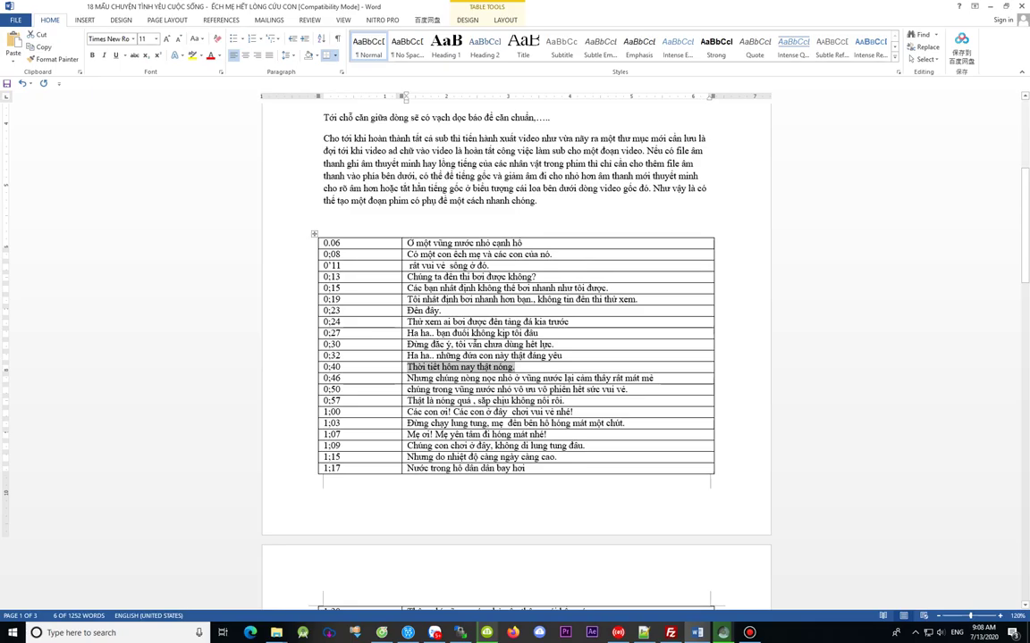
drag(407, 379, 653, 379)
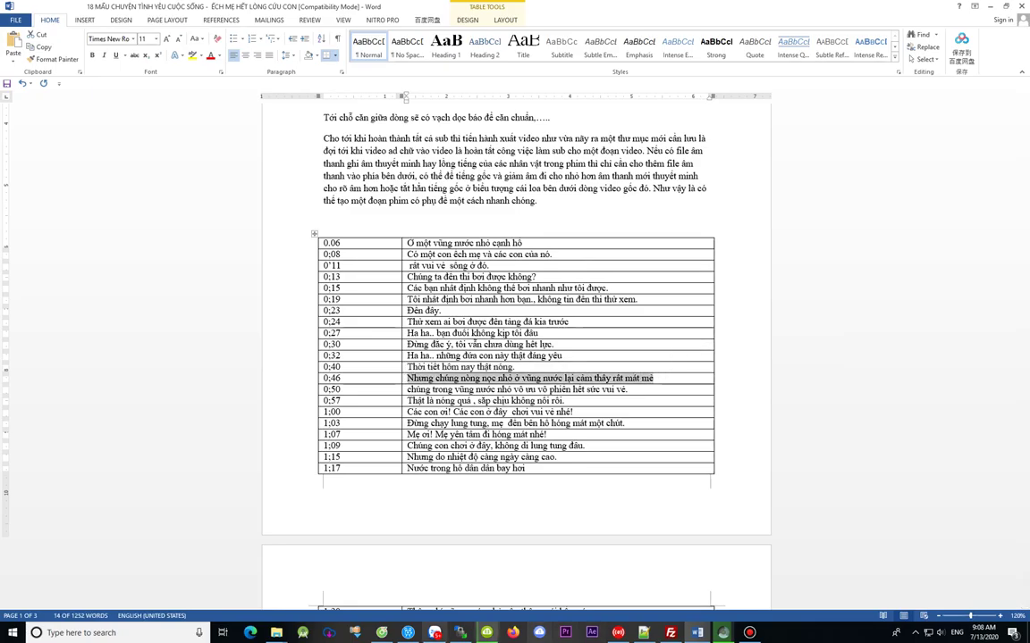
key(alt+Tab)
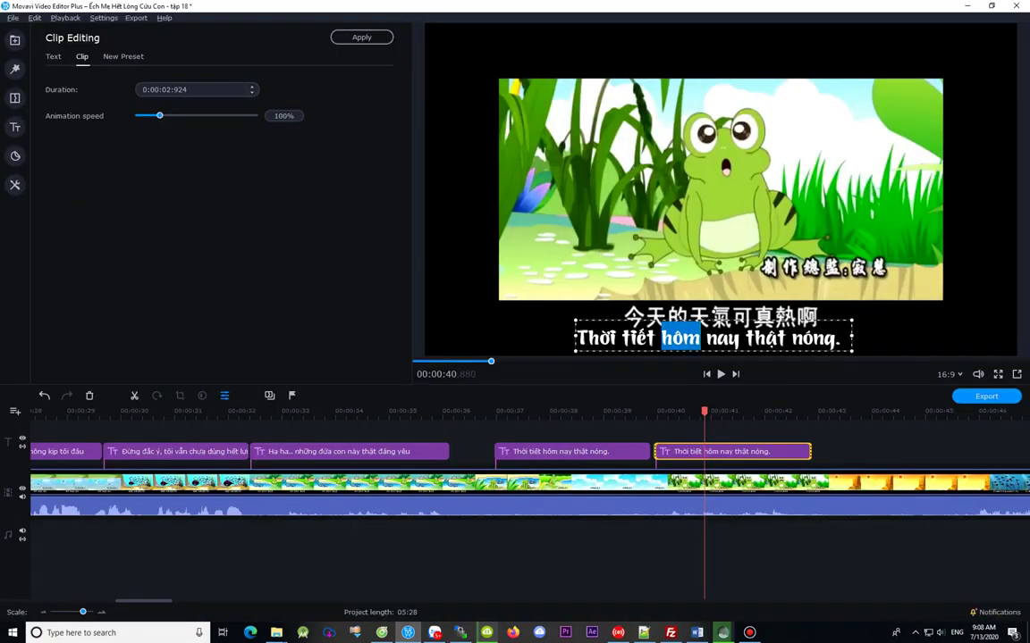
key(ctrl+a)
key(ctrl+v)
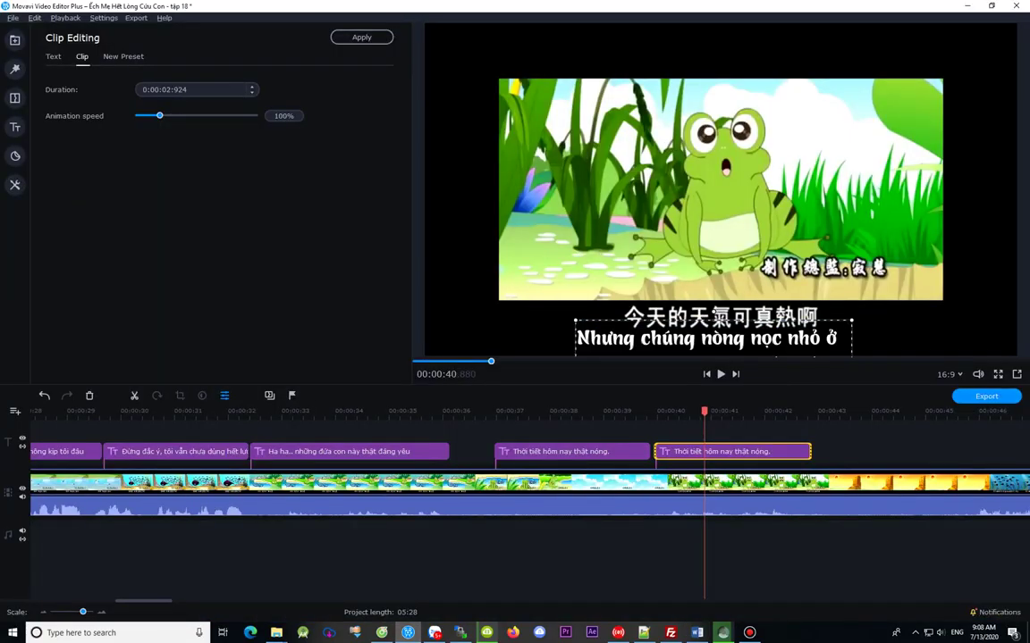
key(Escape)
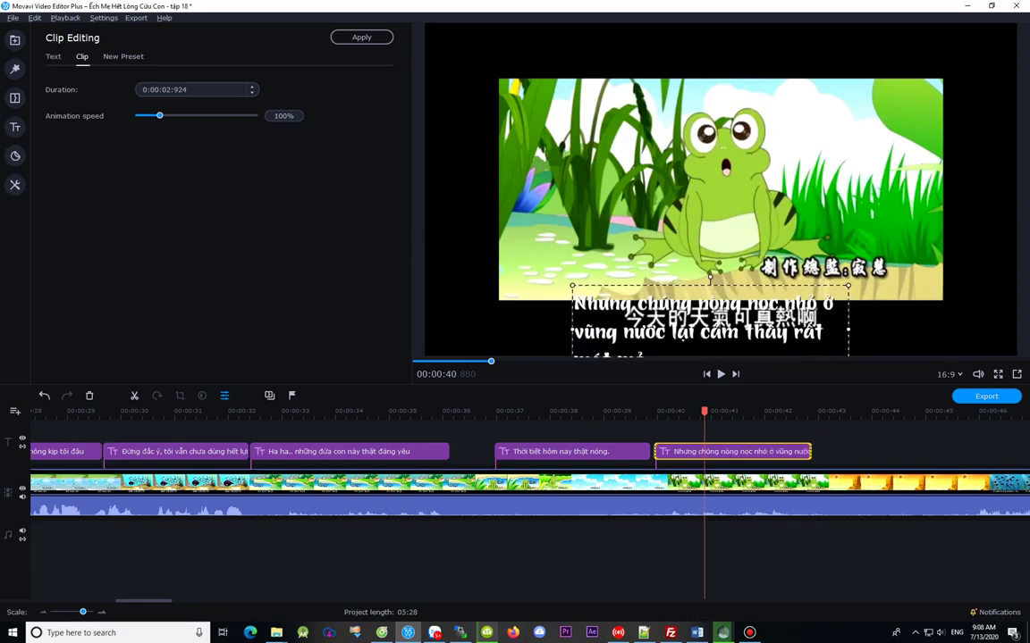
Step: Widen the new subtitle's text box to slightly beyond the picture's width and position it over the Chinese caption on two lines
drag(572, 330, 523, 330)
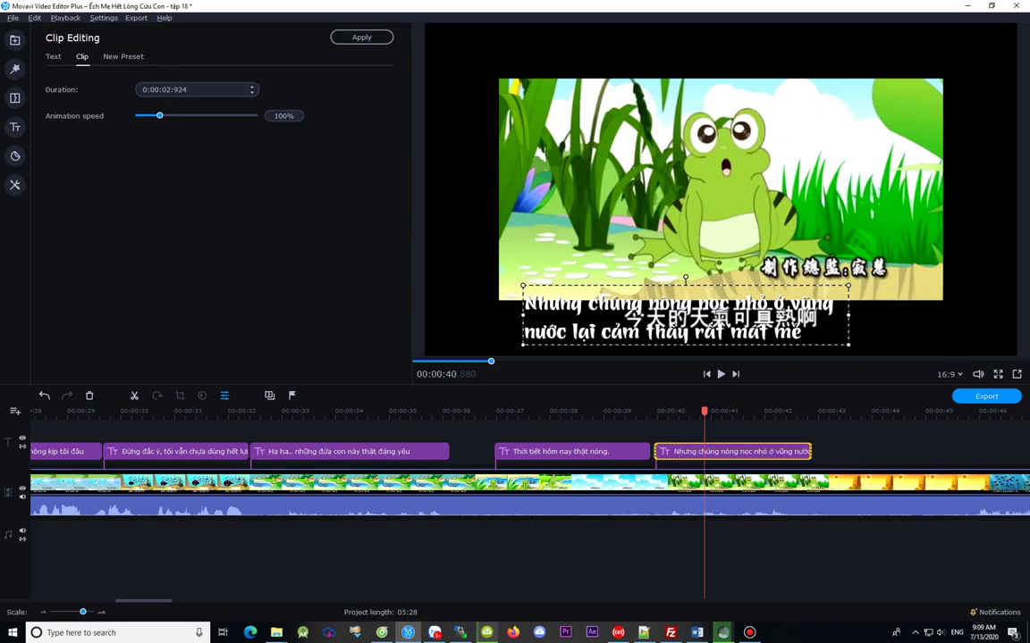
drag(848, 314, 942, 314)
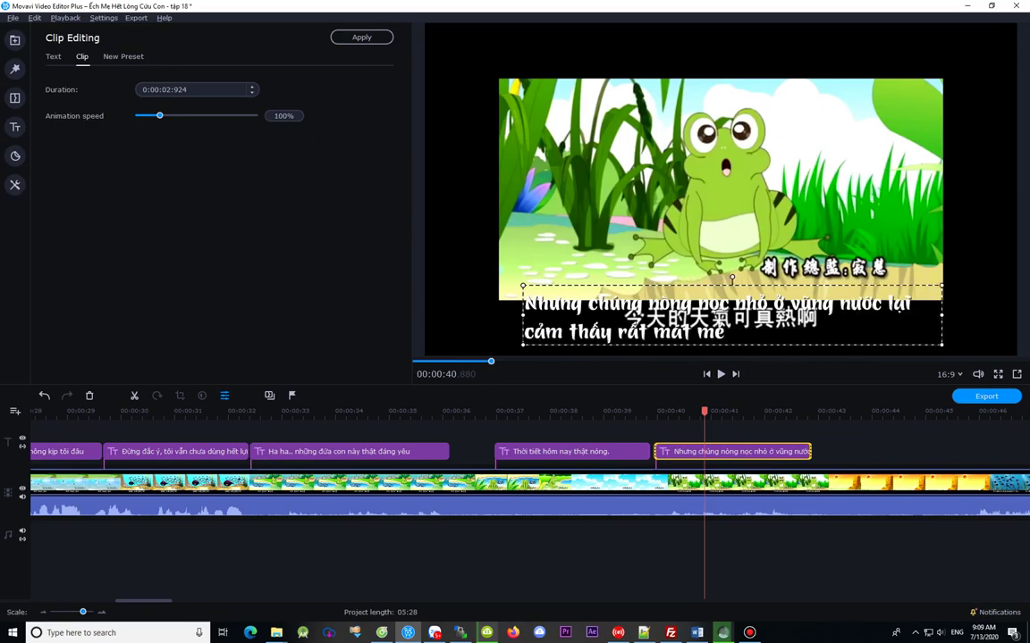
drag(523, 315, 480, 315)
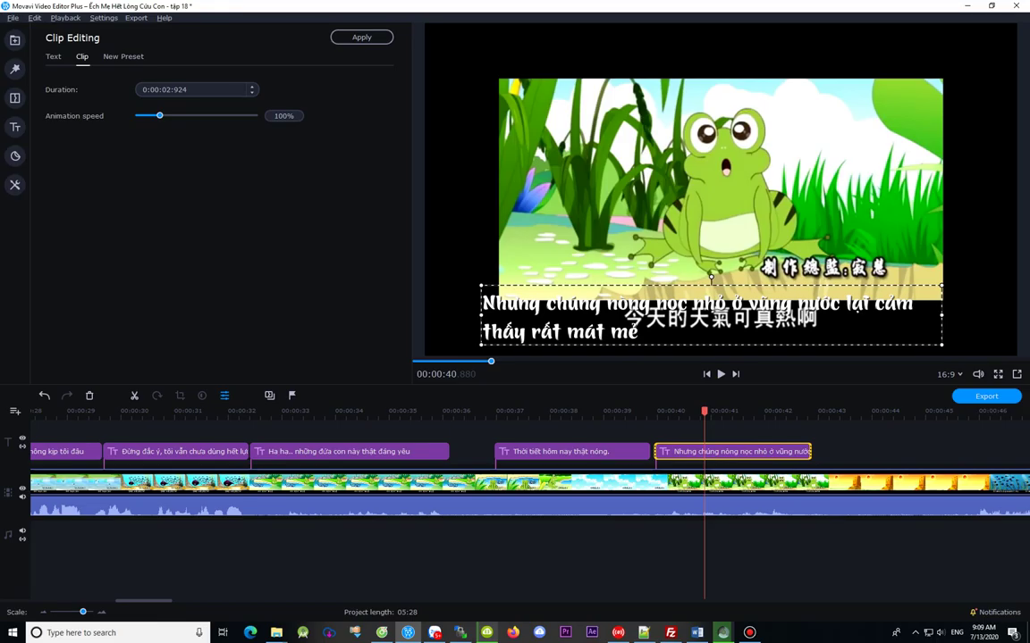
mouse_move(589, 316)
mouse_down()
mouse_move(588, 331)
mouse_move(599, 322)
mouse_up()
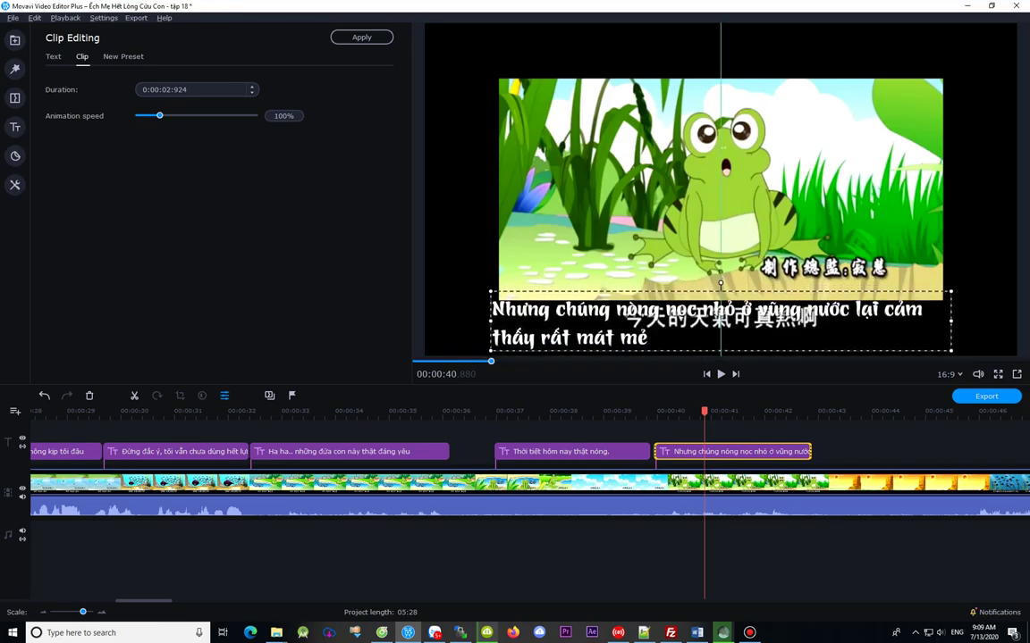
drag(720, 321, 713, 322)
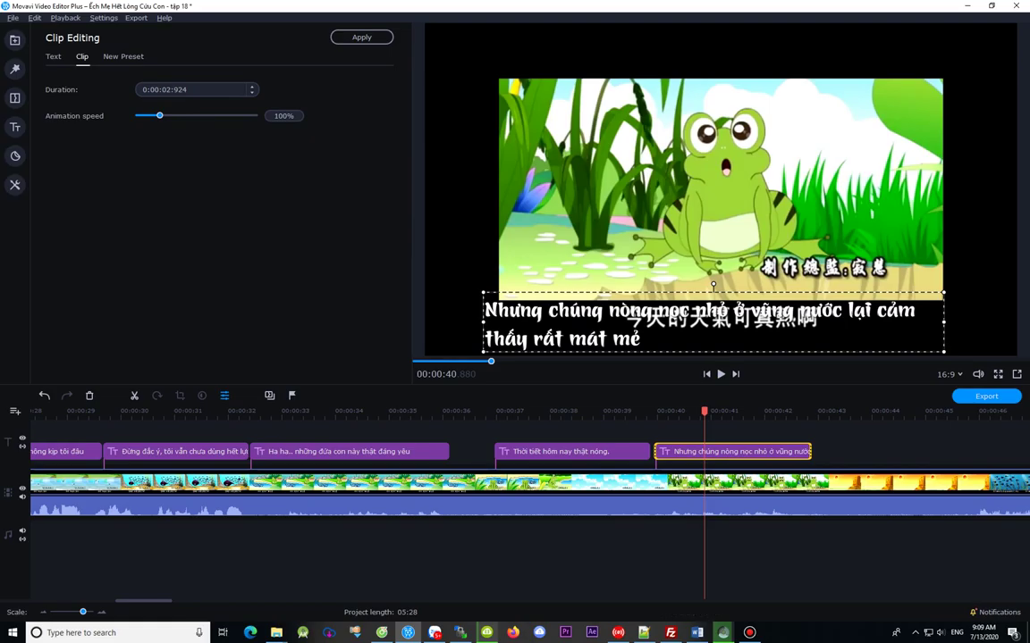
drag(484, 321, 456, 322)
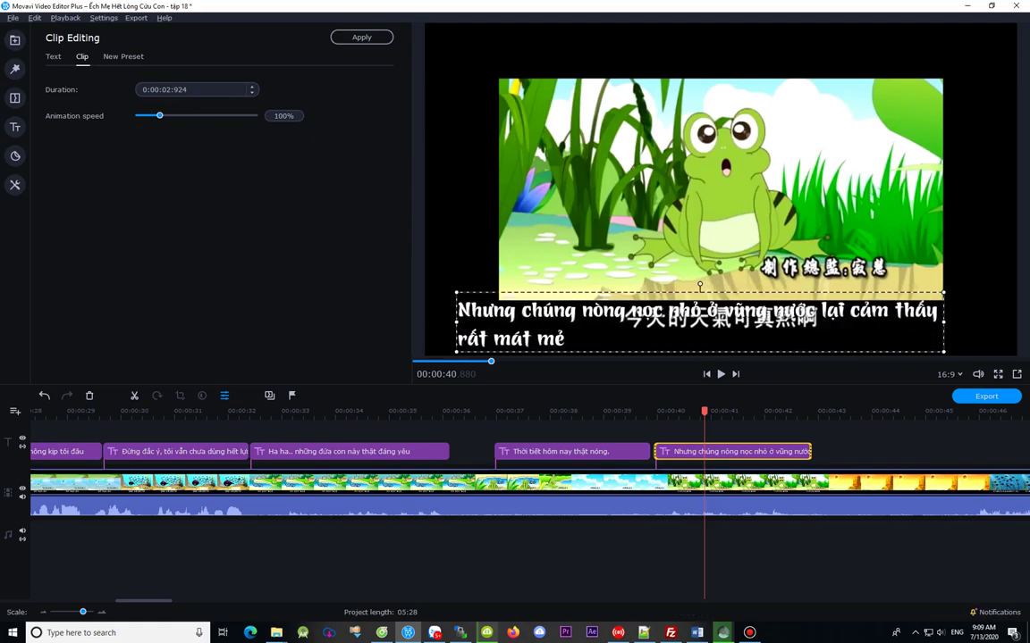
Step: Set the font size of the whole "Nhưng chúng nòng nọc nhỏ…" subtitle text to 50
double_click(549, 310)
key(ctrl+a)
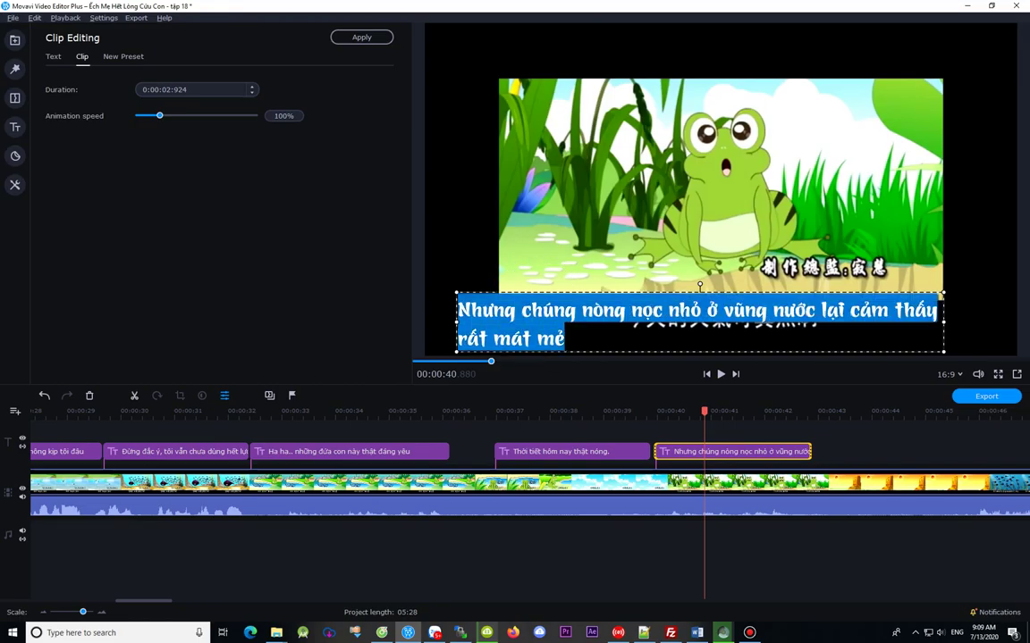
click(53, 57)
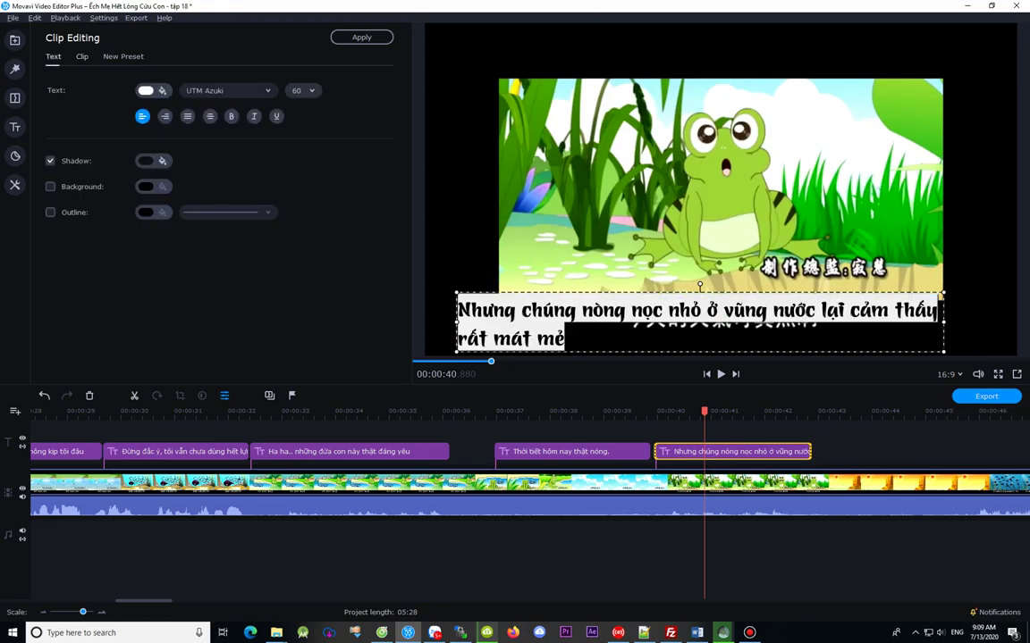
click(304, 90)
click(304, 198)
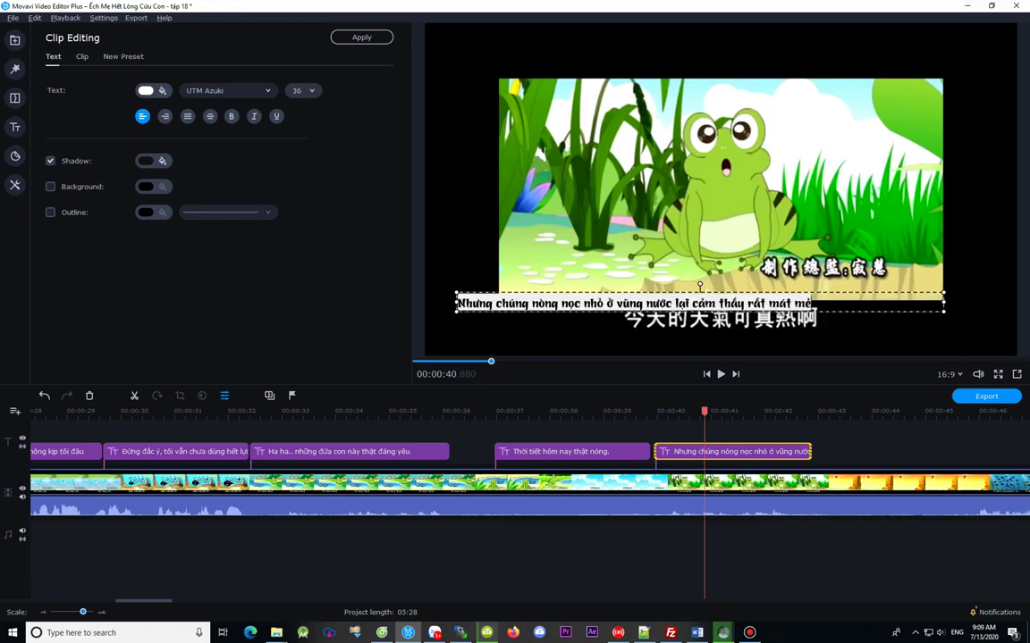
click(299, 90)
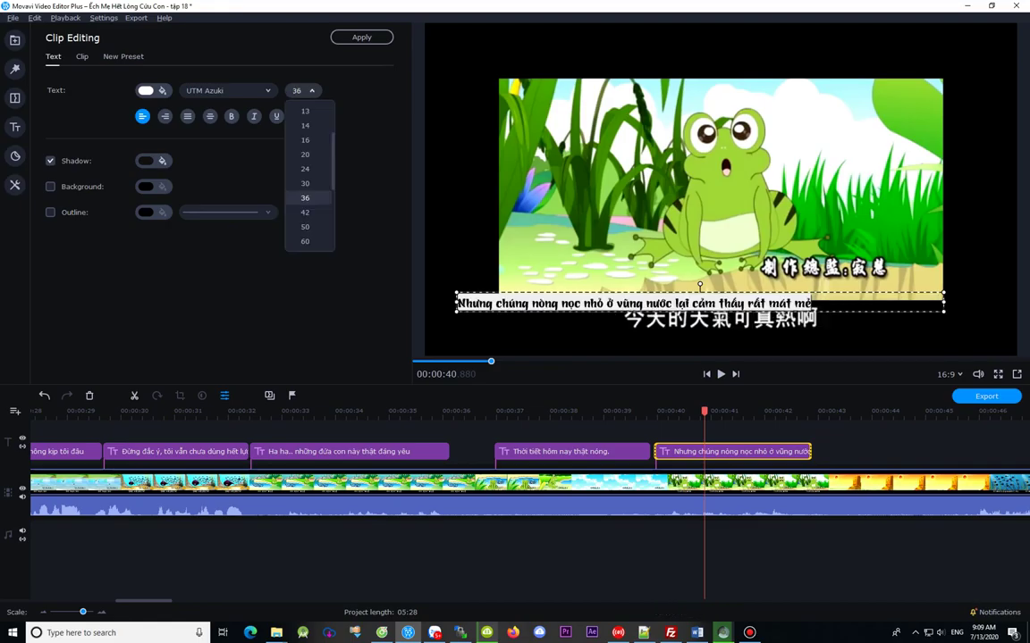
click(278, 191)
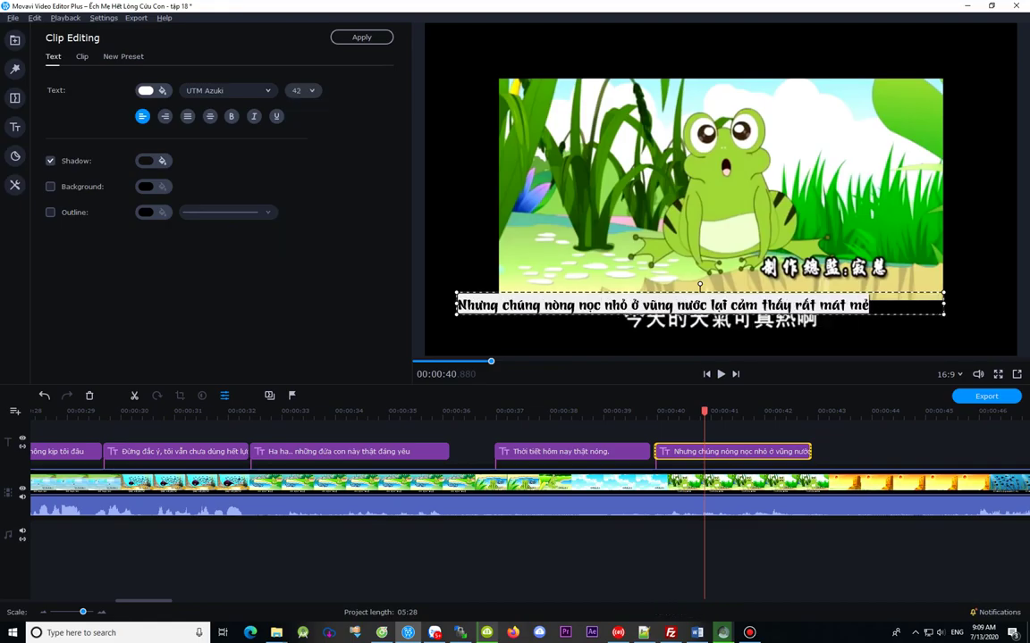
click(298, 91)
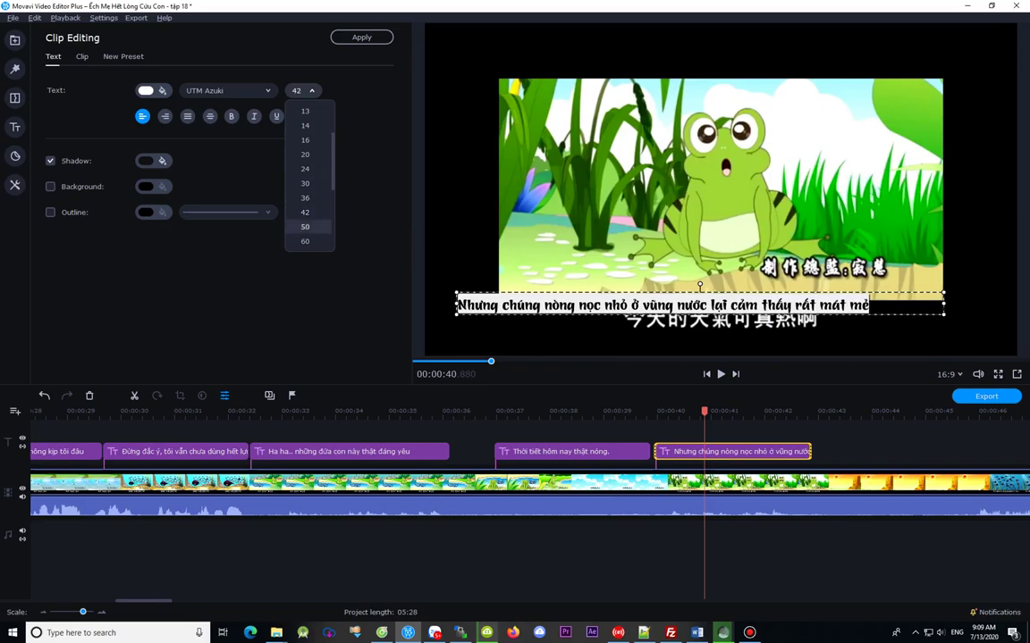
click(278, 204)
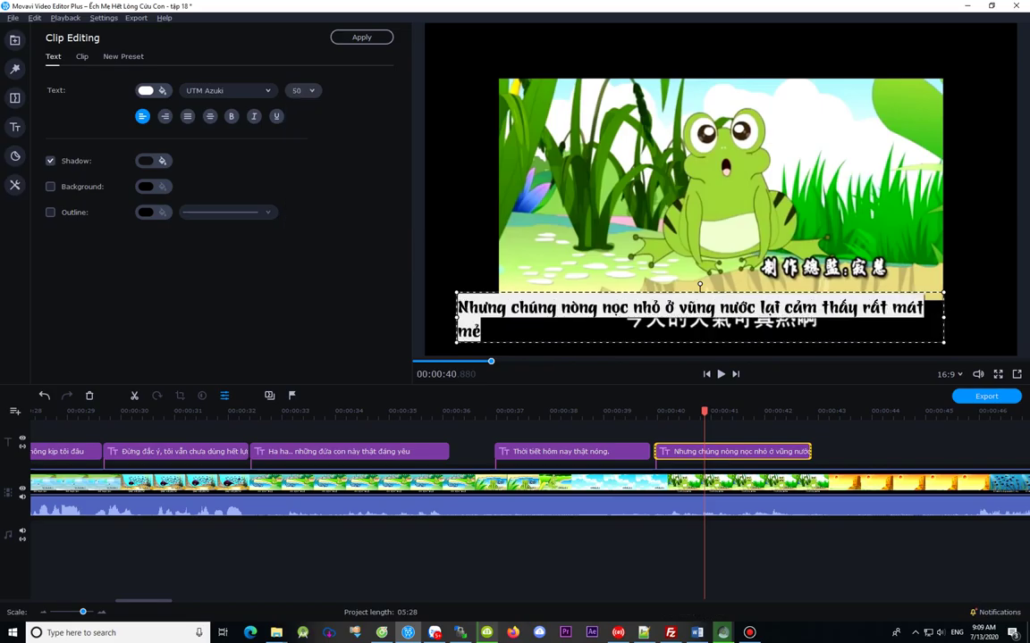
Step: Widen the subtitle's text box until the sentence fits on one line and place it just beneath the Chinese caption
drag(943, 317, 974, 317)
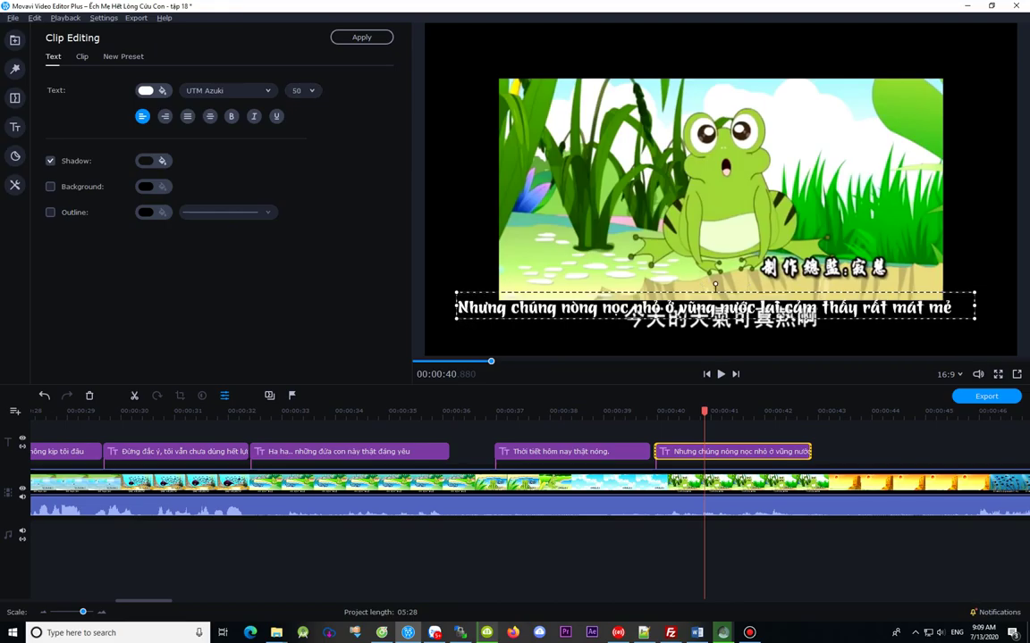
drag(715, 307, 718, 336)
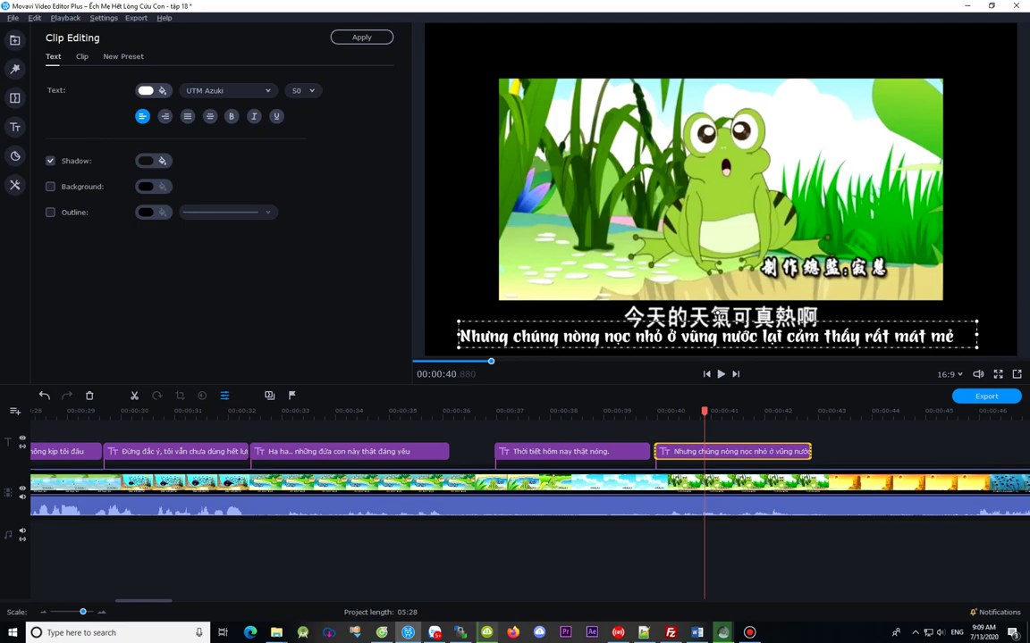
click(361, 37)
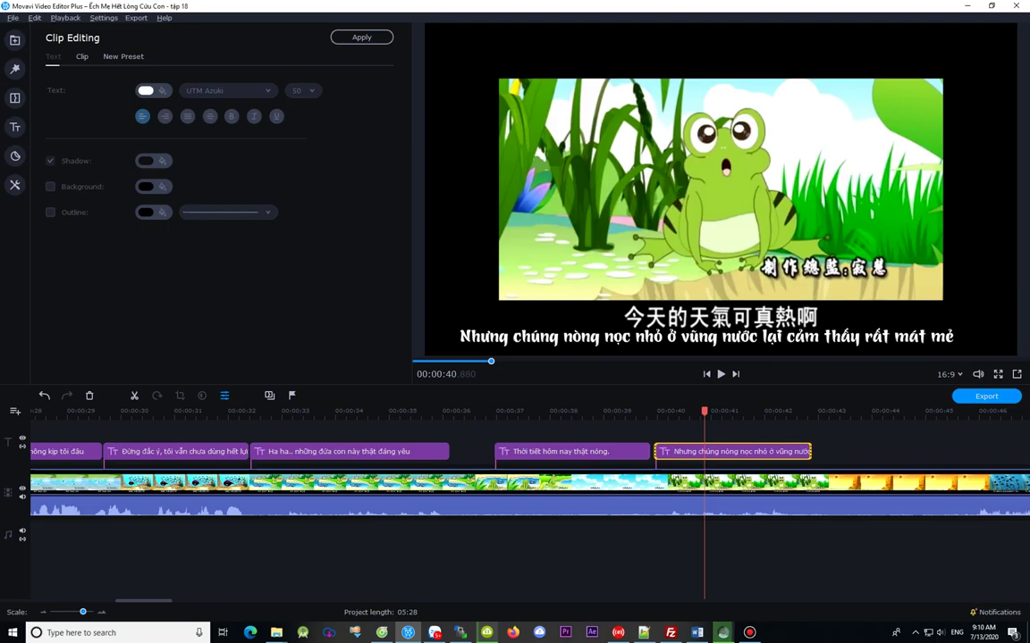
Step: Trim the start of the "Nhưng chúng nòng nọc nhỏ…" clip to 00:00:40.010, where the Chinese caption first appears
click(763, 411)
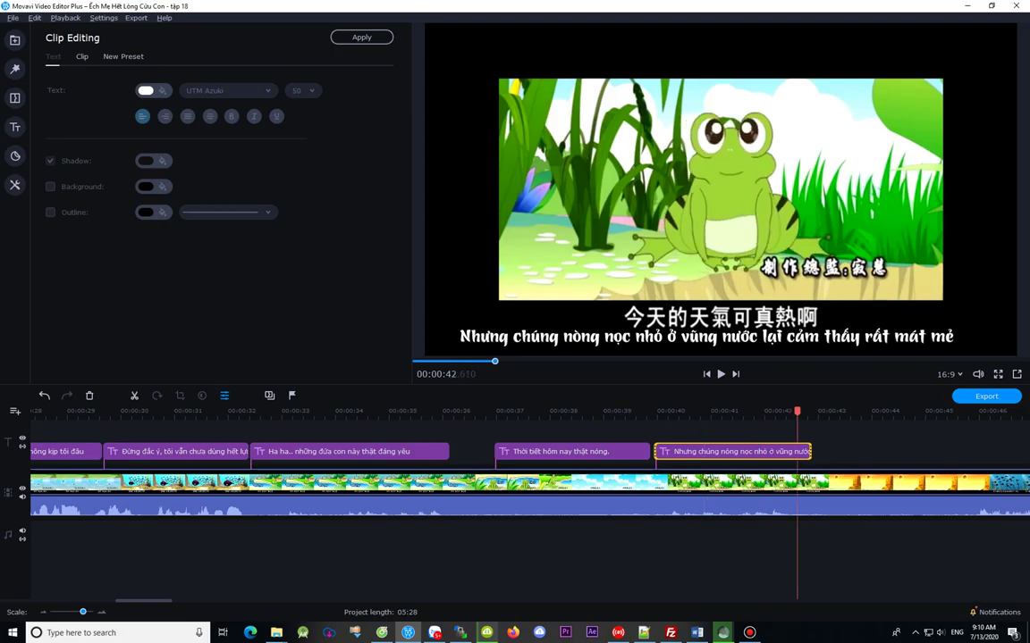
click(662, 412)
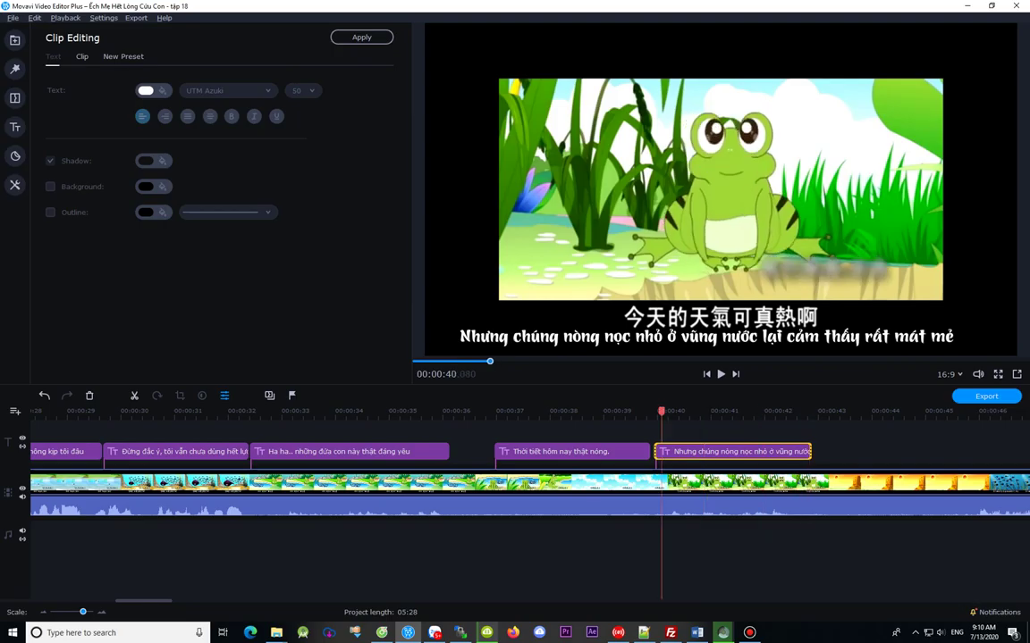
click(654, 412)
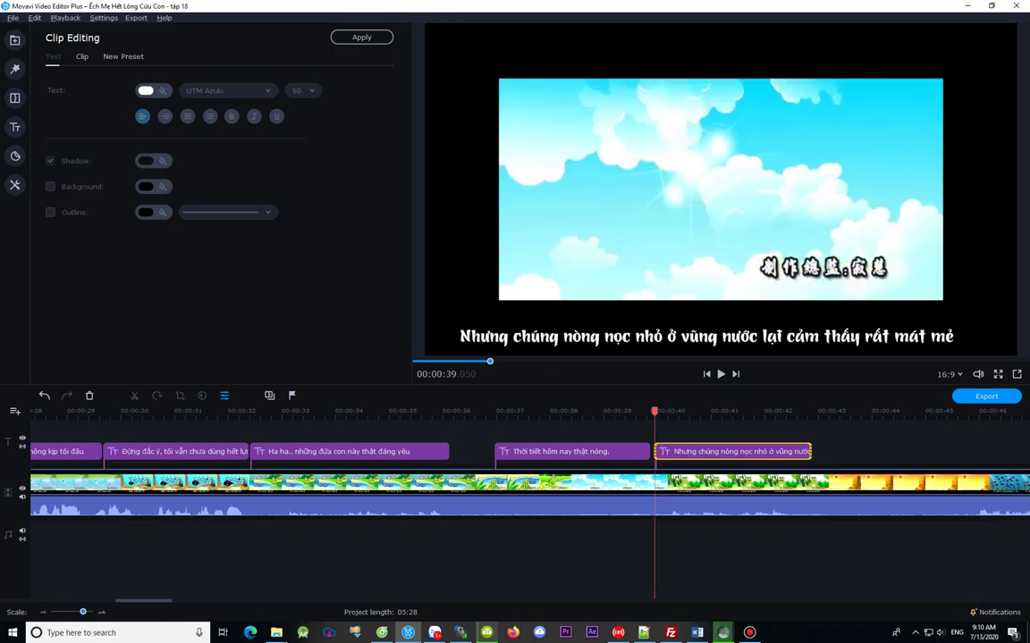
click(672, 412)
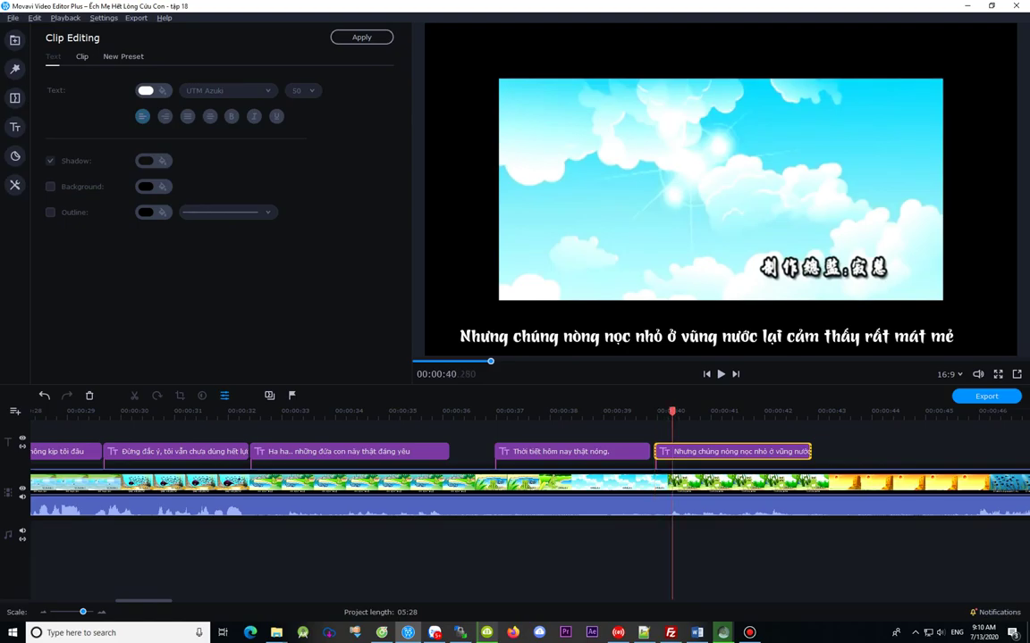
click(663, 412)
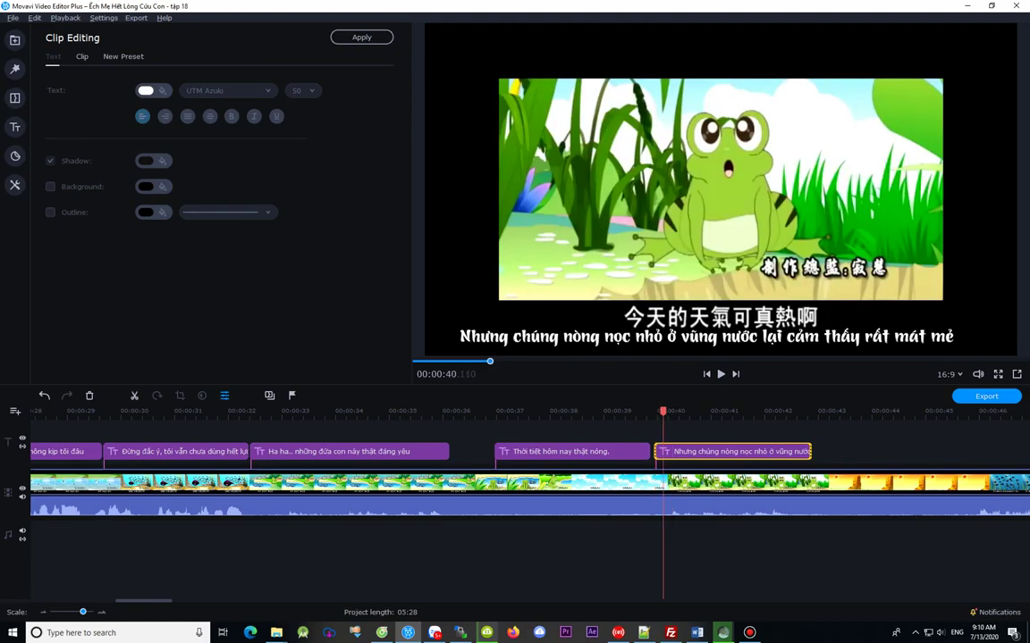
click(658, 412)
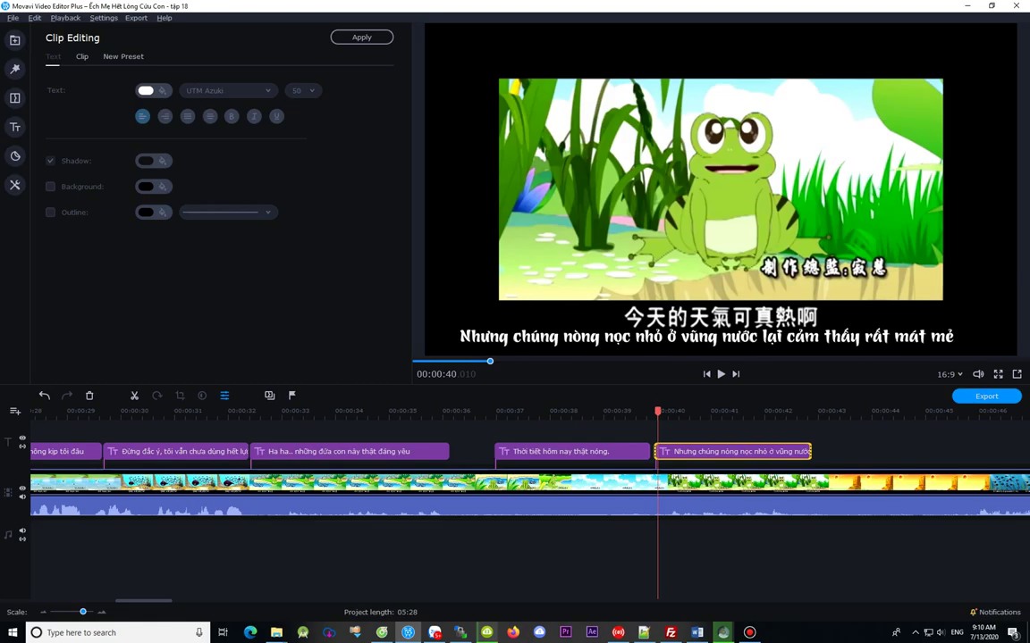
drag(655, 452, 659, 451)
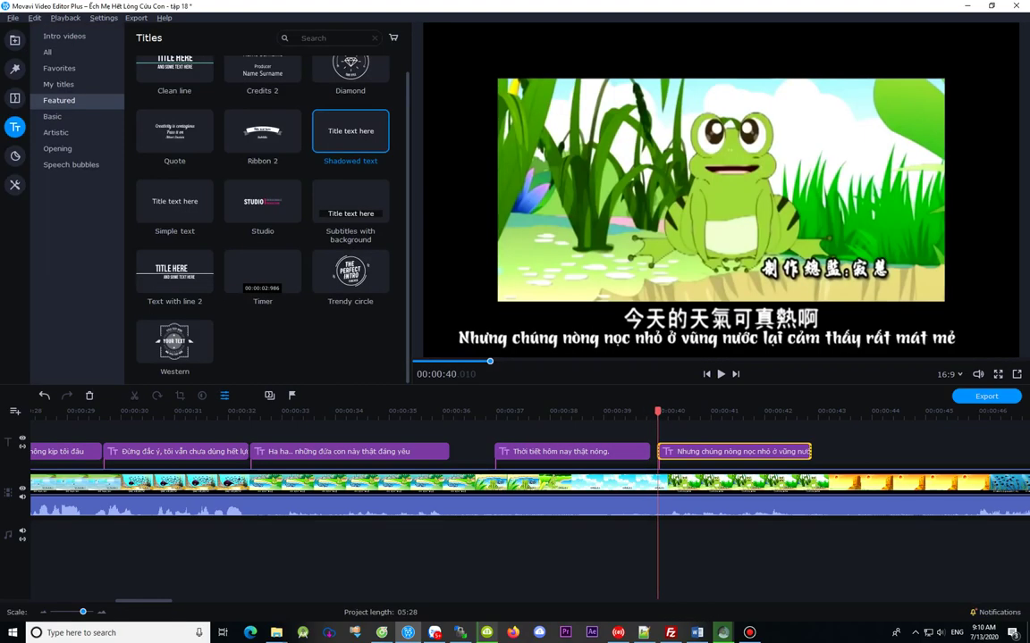
Step: Extend the end of the "Nhưng chúng nòng nọc nhỏ…" clip to about 00:00:43.060, just before the desert scene starts
click(648, 451)
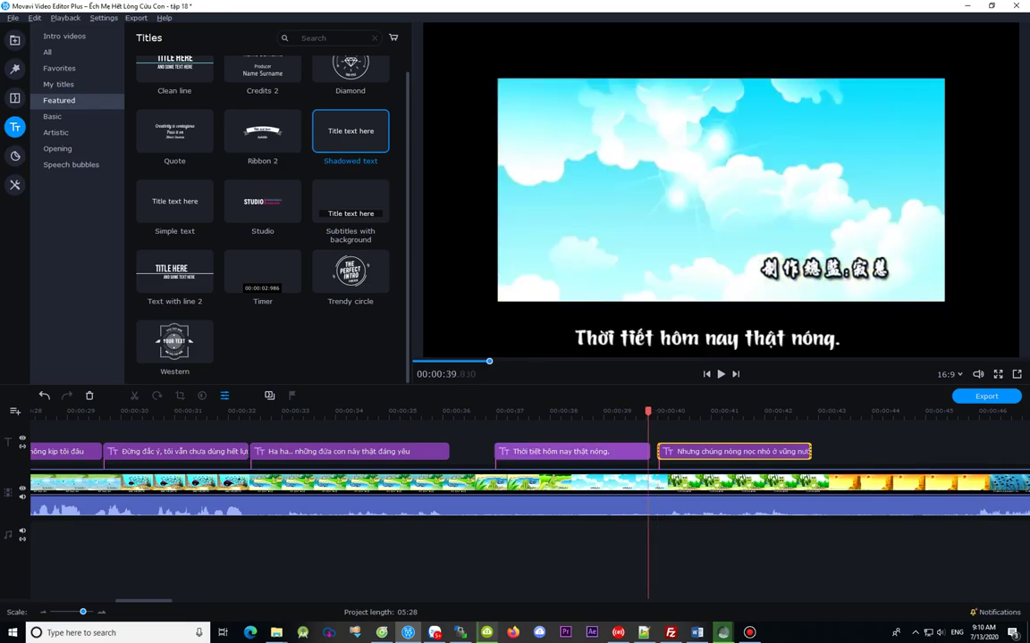
click(674, 412)
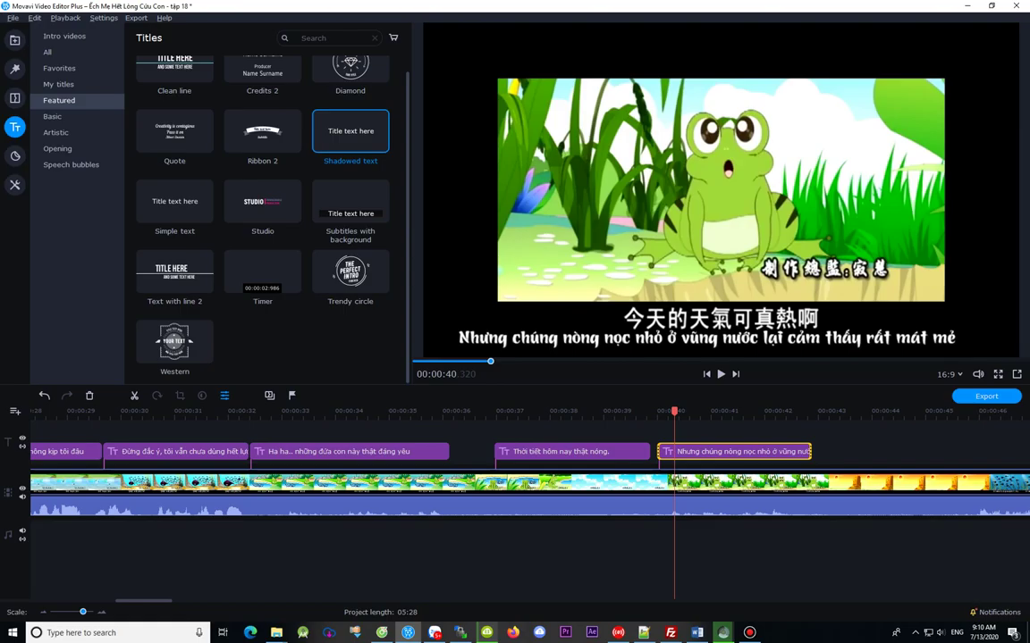
click(723, 411)
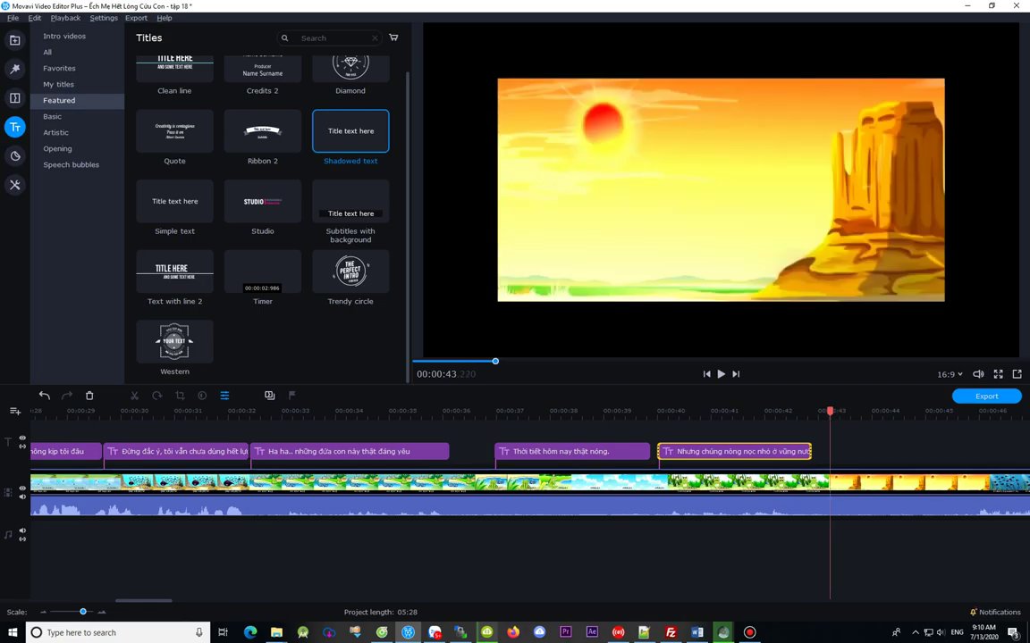
key(Left)
key(Left)
key(Left)
key(Left)
key(Left)
key(Left)
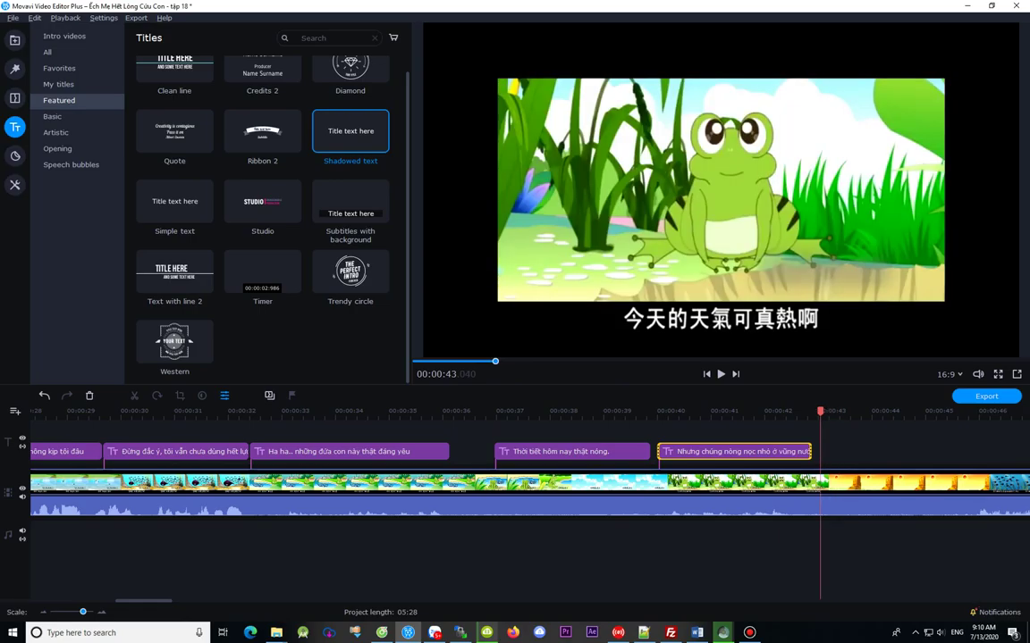
drag(810, 452, 820, 452)
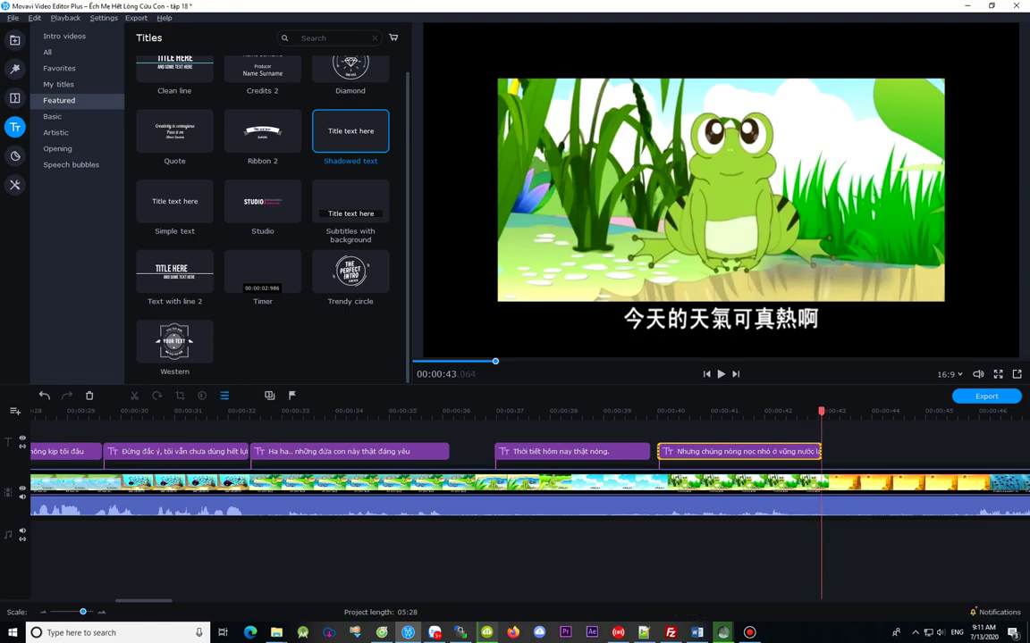
key(Left)
key(Left)
key(Left)
key(Left)
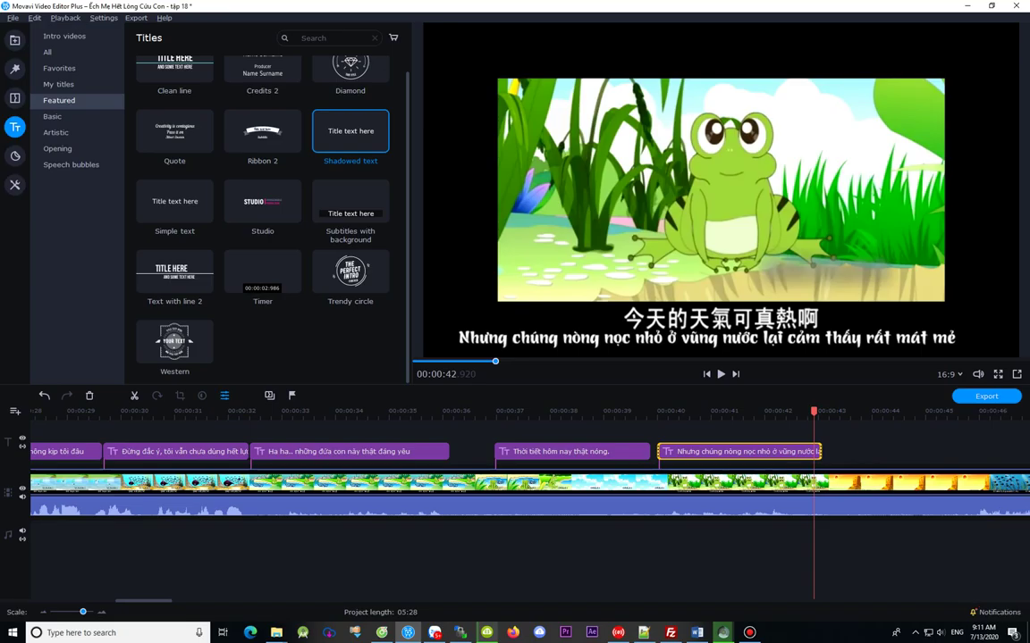
Step: Remove the trailing spaces from the subtitle, centre it beneath the Chinese caption, and save the project
click(762, 412)
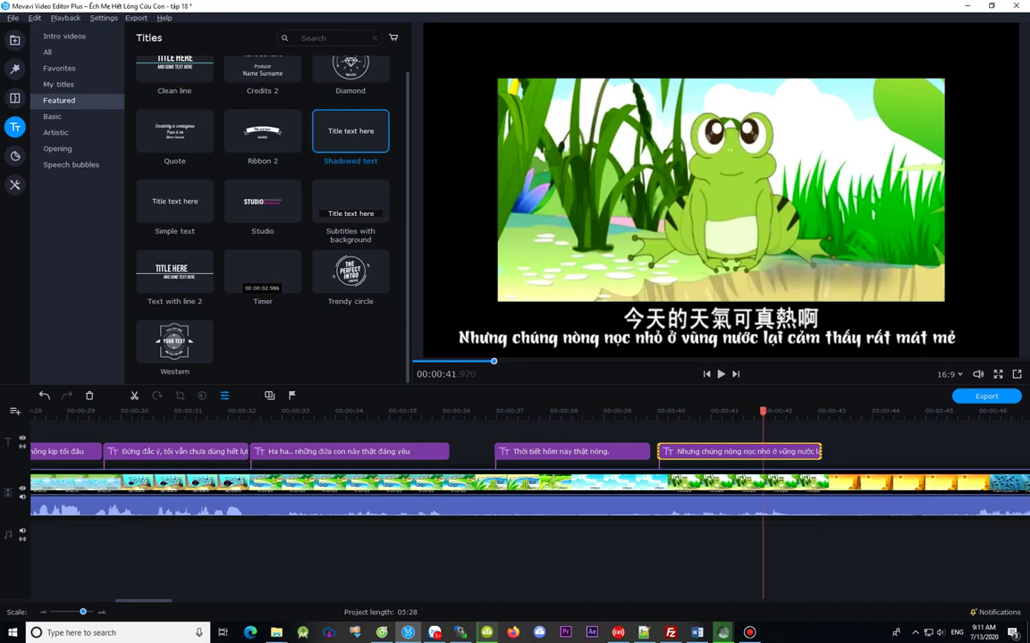
double_click(755, 452)
drag(756, 337, 759, 336)
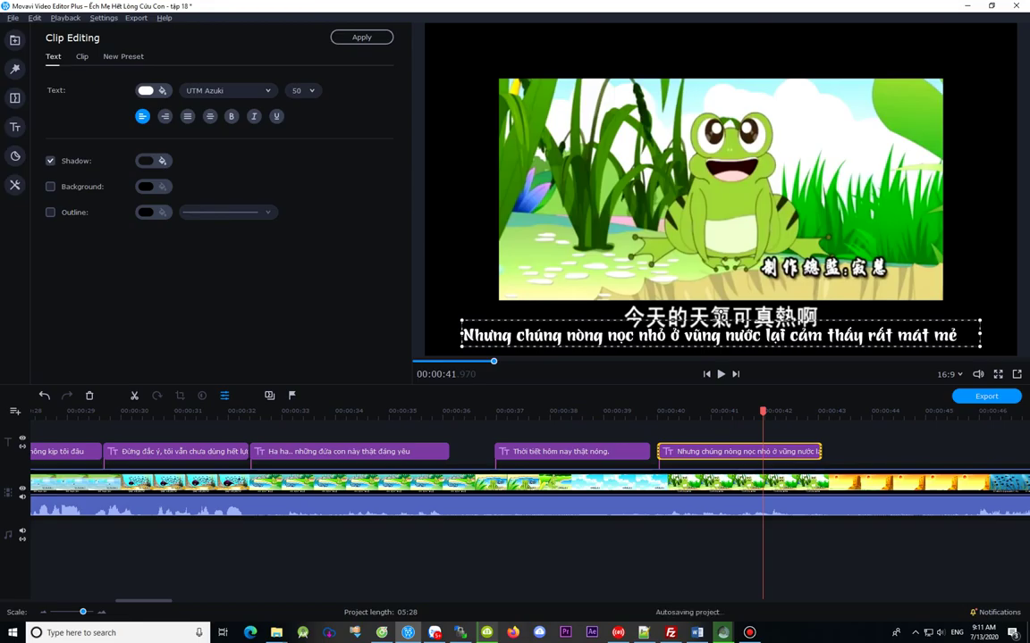
key(BackSpace)
key(BackSpace)
key(BackSpace)
drag(712, 334, 721, 335)
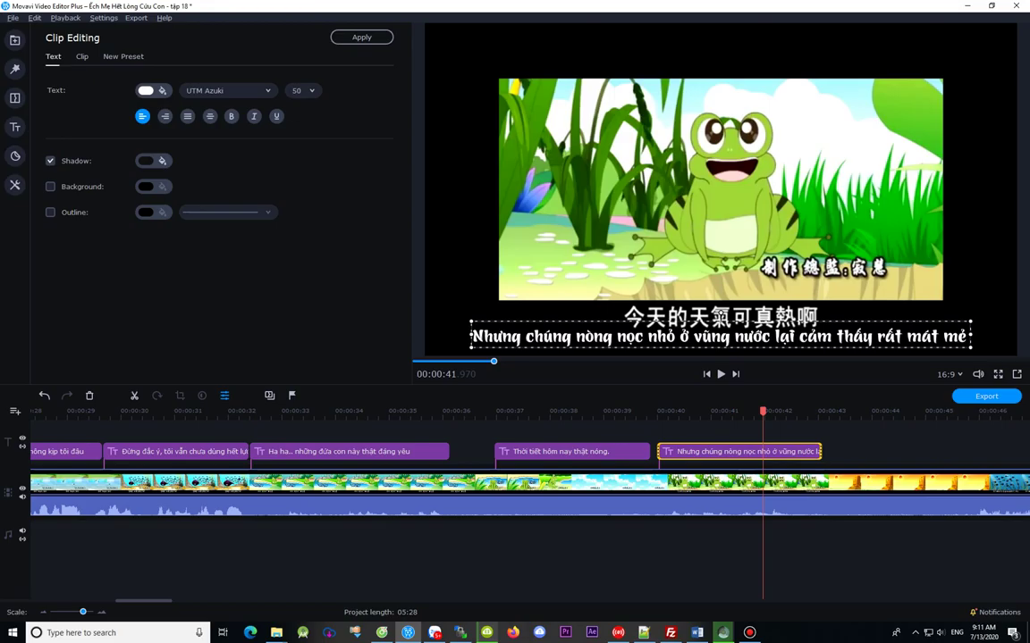
key(ctrl+s)
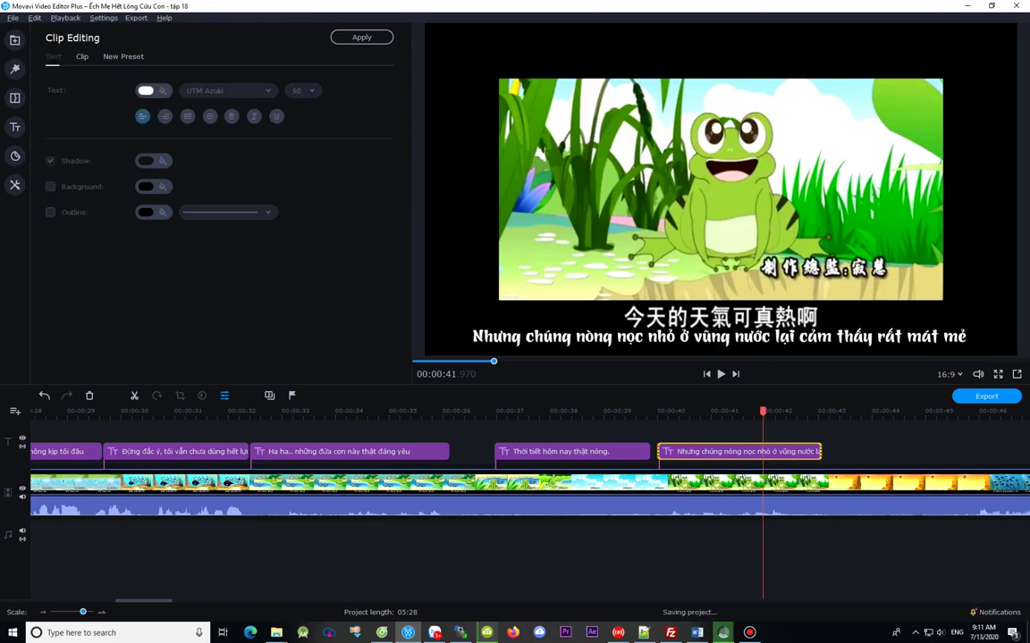
Step: Paste a copy of the subtitle clip right after the existing one at 00:00:43.110 and move the playhead to 00:00:47.018 on the tadpole scene
key(space)
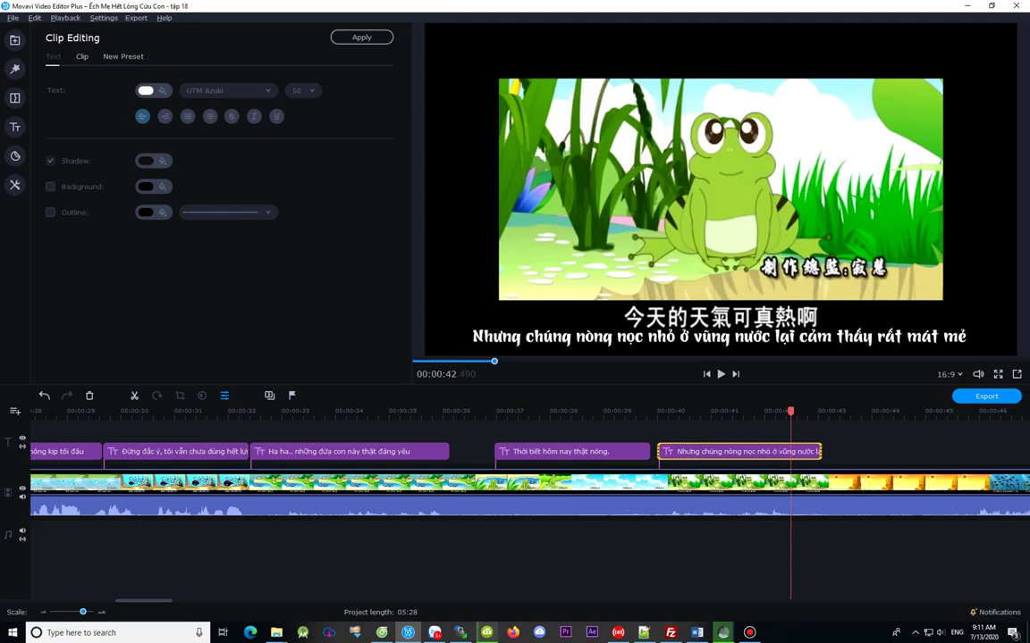
click(809, 412)
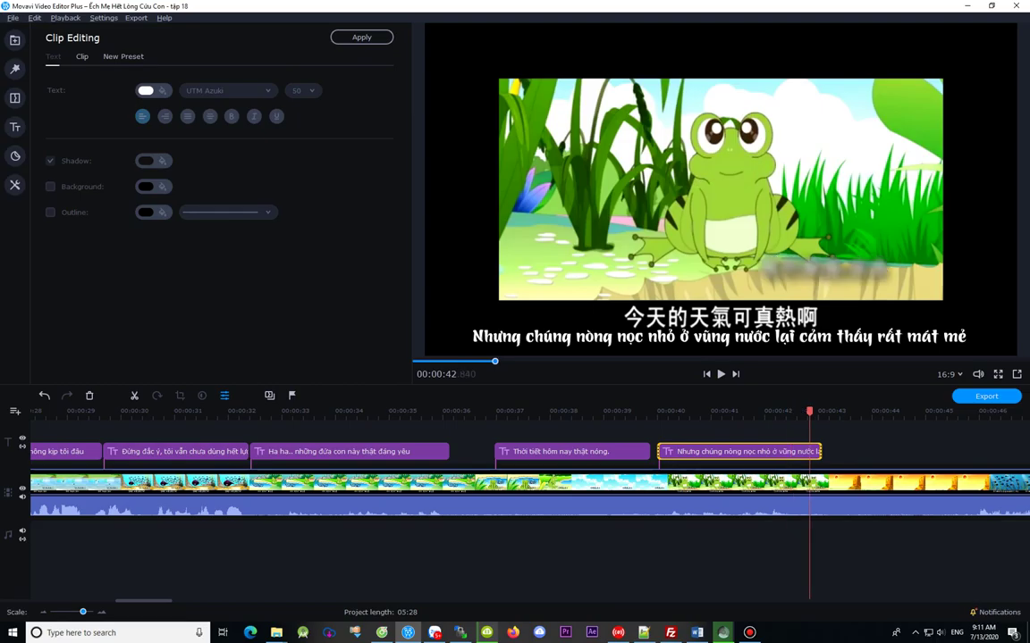
click(815, 412)
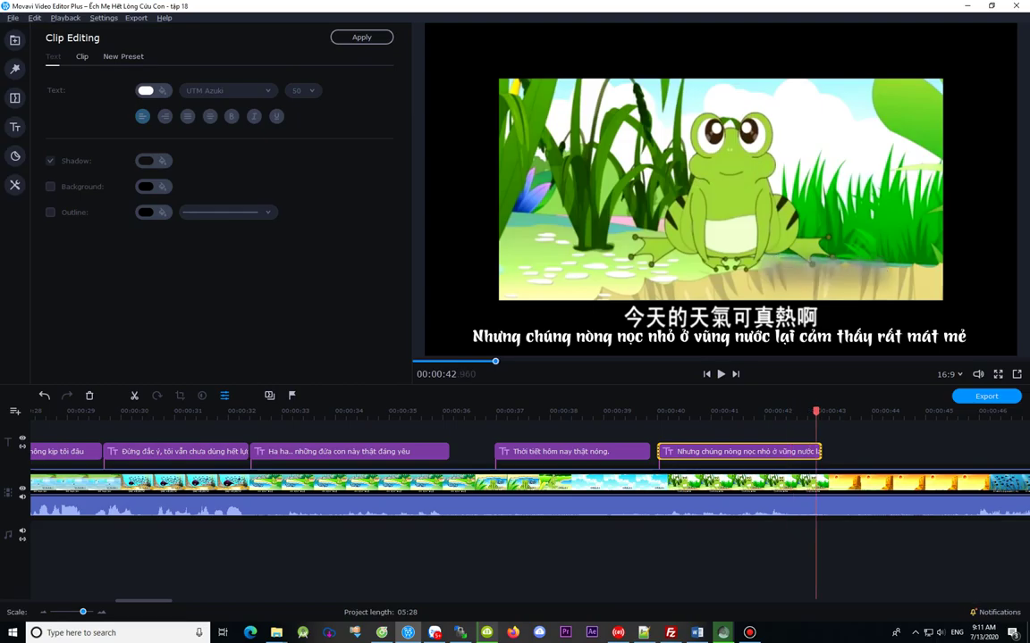
click(821, 412)
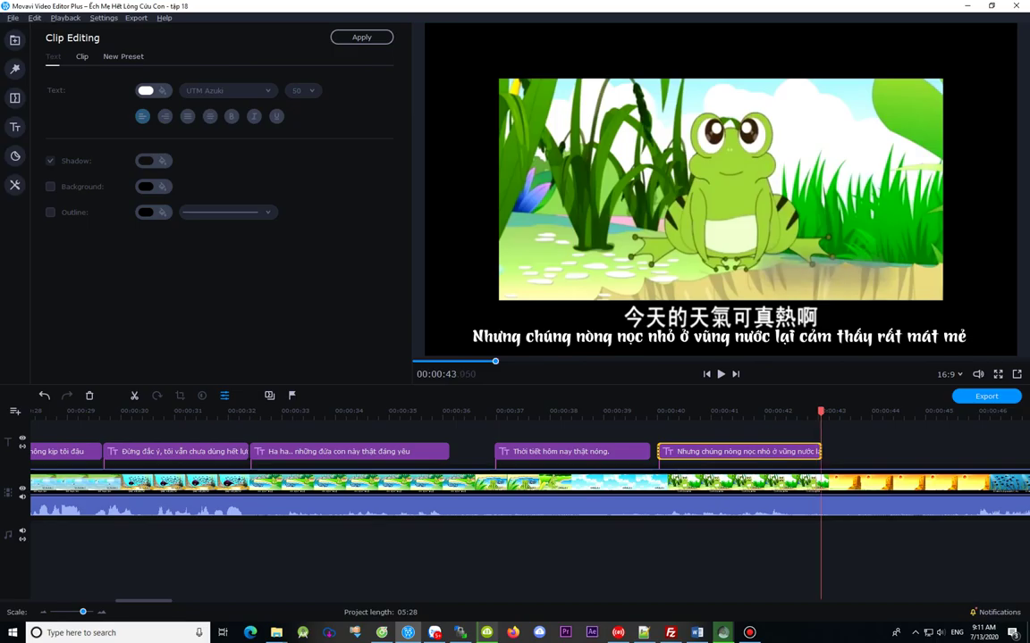
click(827, 412)
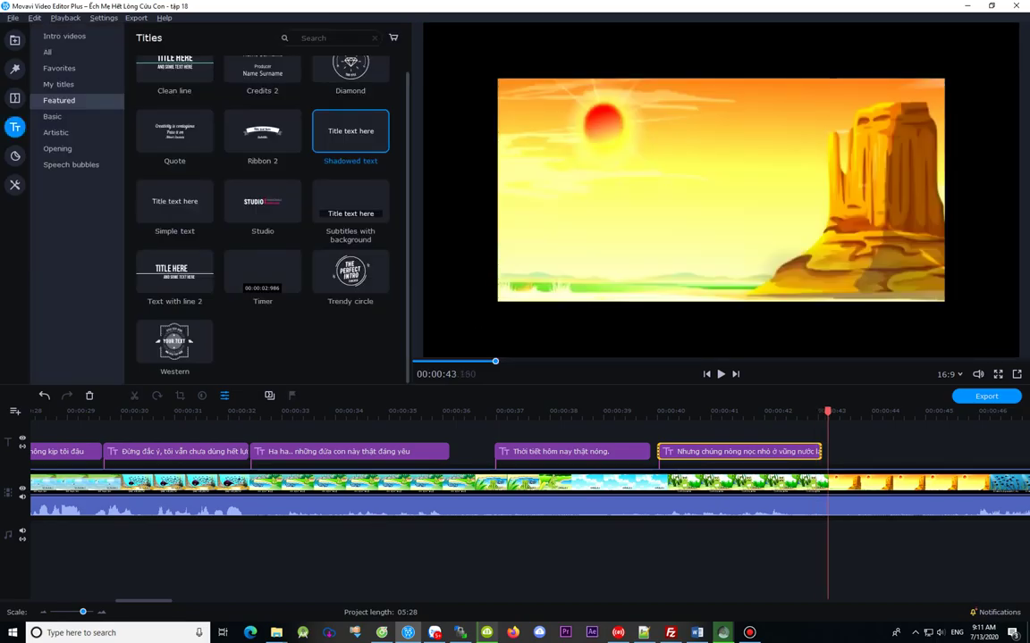
click(734, 412)
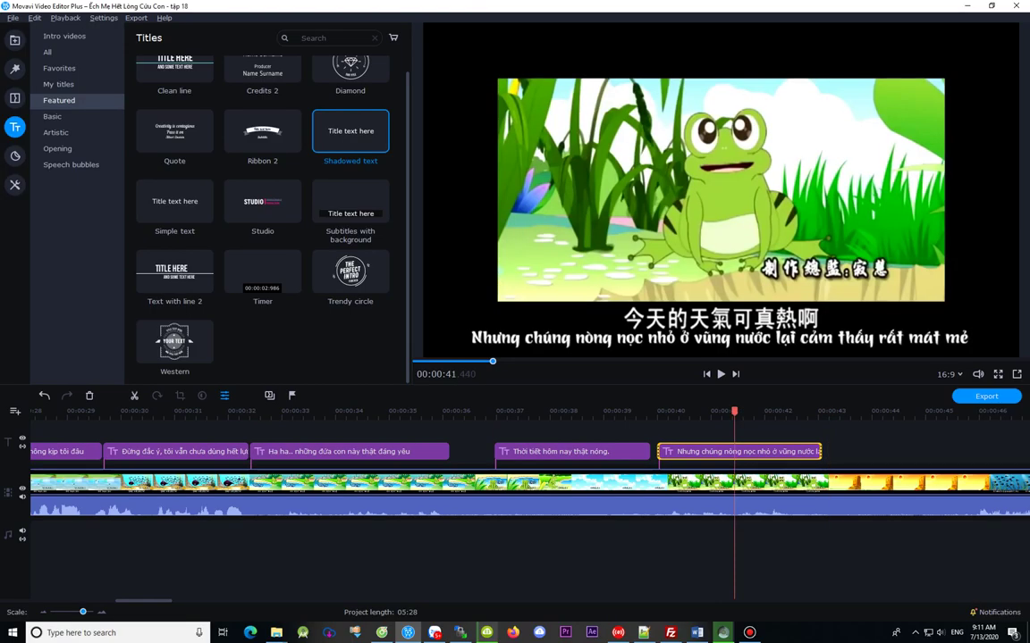
click(823, 411)
key(ctrl+v)
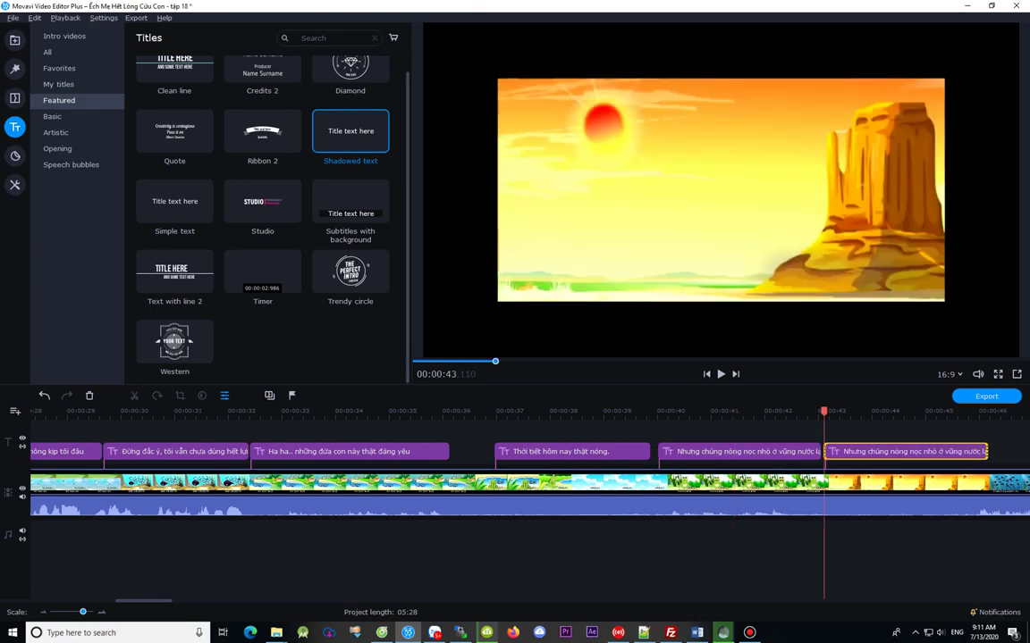
click(503, 361)
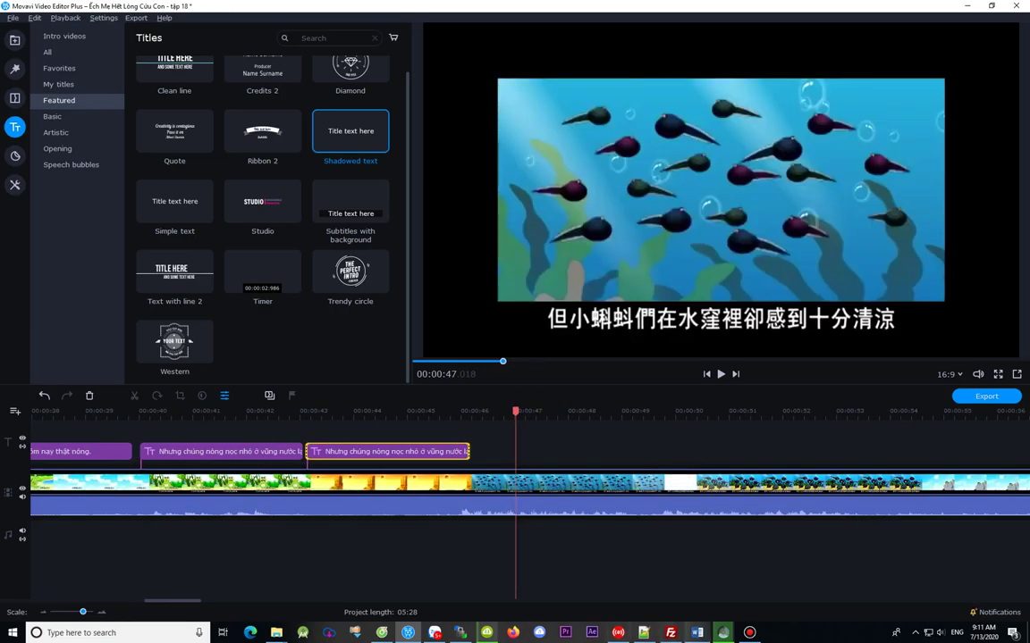
Step: Copy the 0;50 line "chúng trong vũng nước nhỏ…" from the Word script table and return to Movavi Video Editor Plus
click(697, 633)
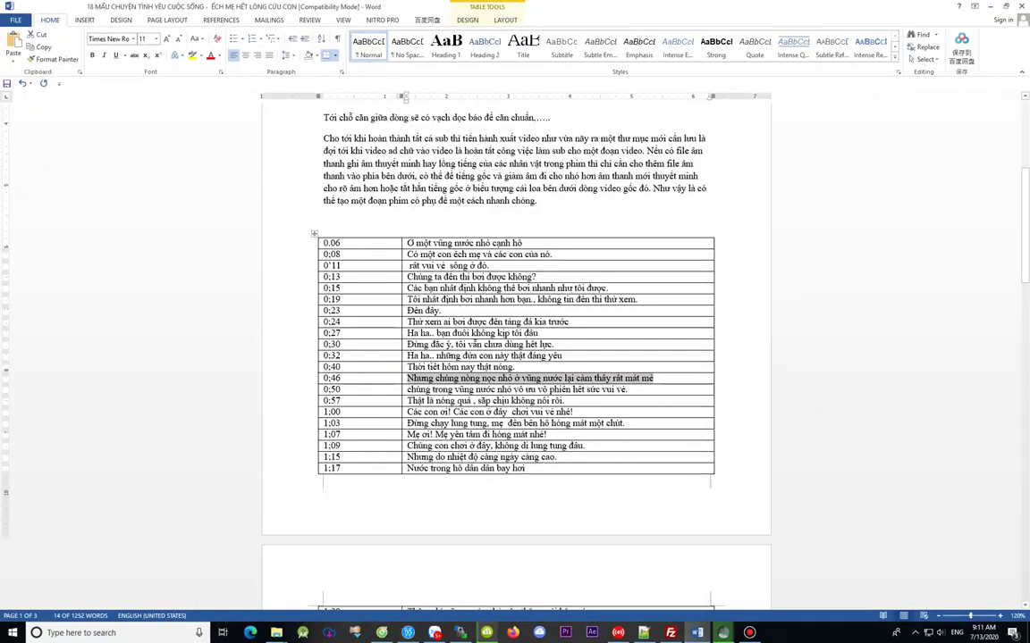
drag(406, 389, 627, 390)
key(ctrl+c)
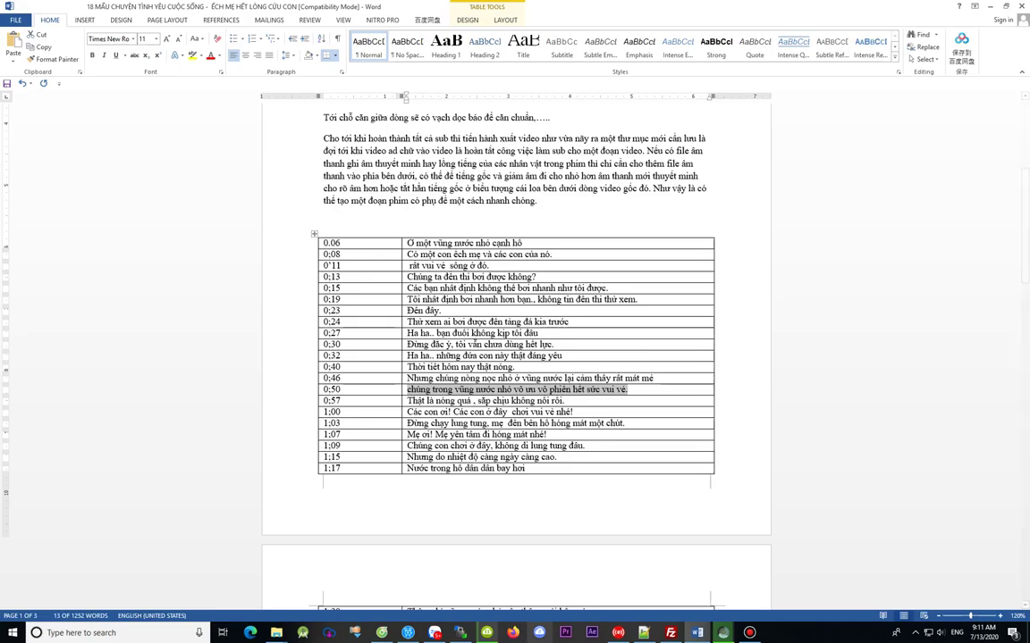
key(alt+Tab)
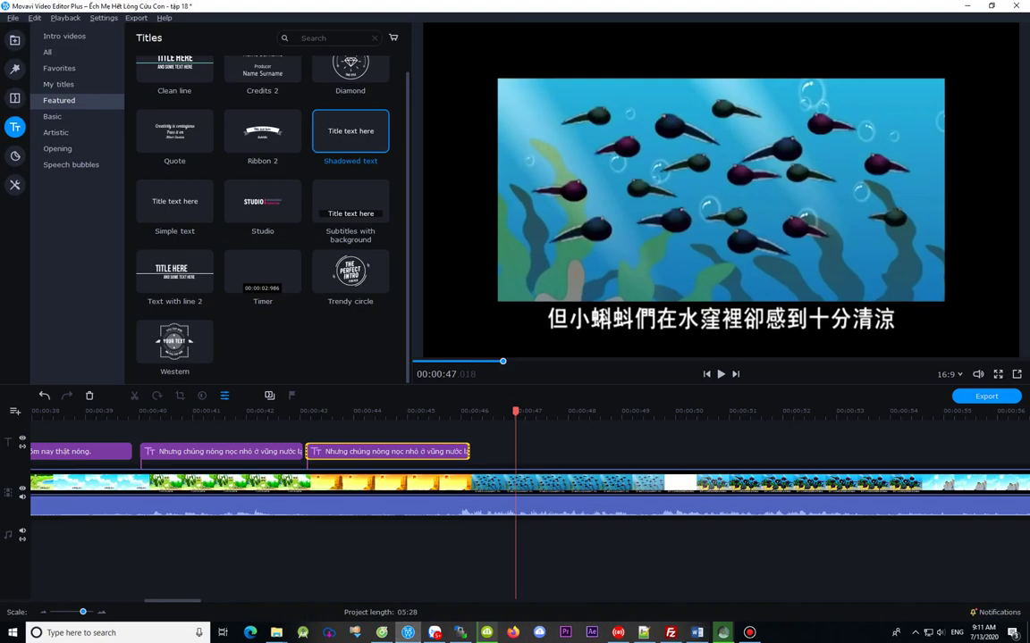
Step: Try to replace the text of the second "Nhưng chúng nòng nọc nhỏ…" clip with the copied line, and undo the paste
click(395, 451)
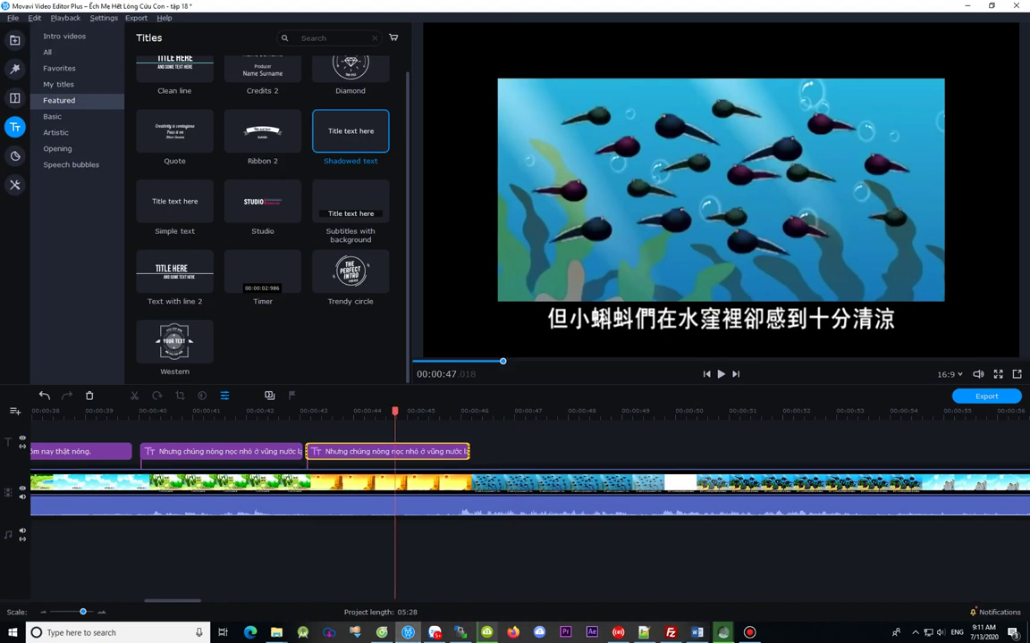
click(423, 451)
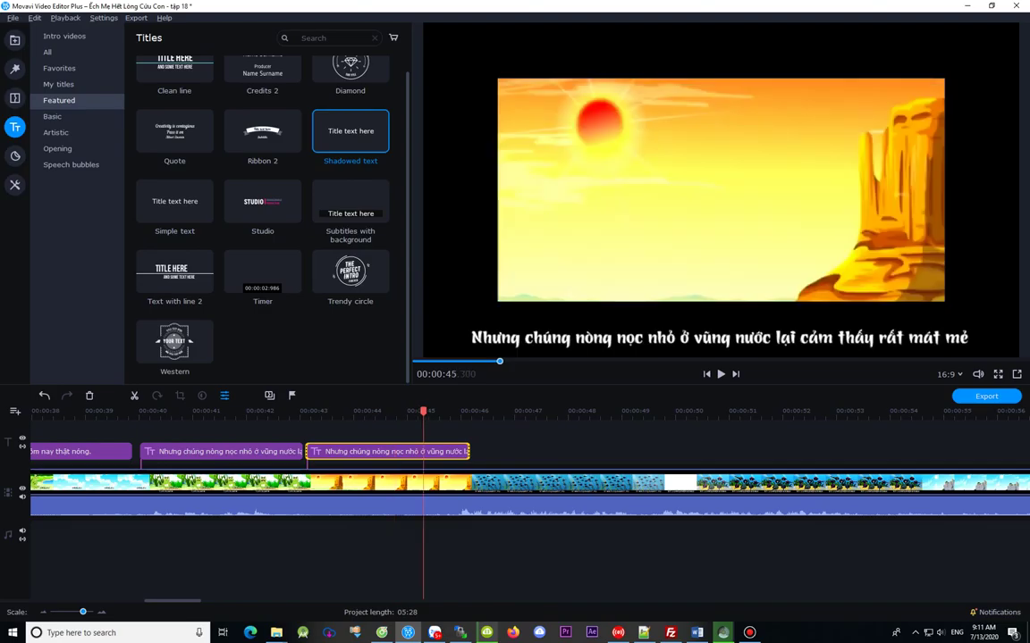
double_click(423, 451)
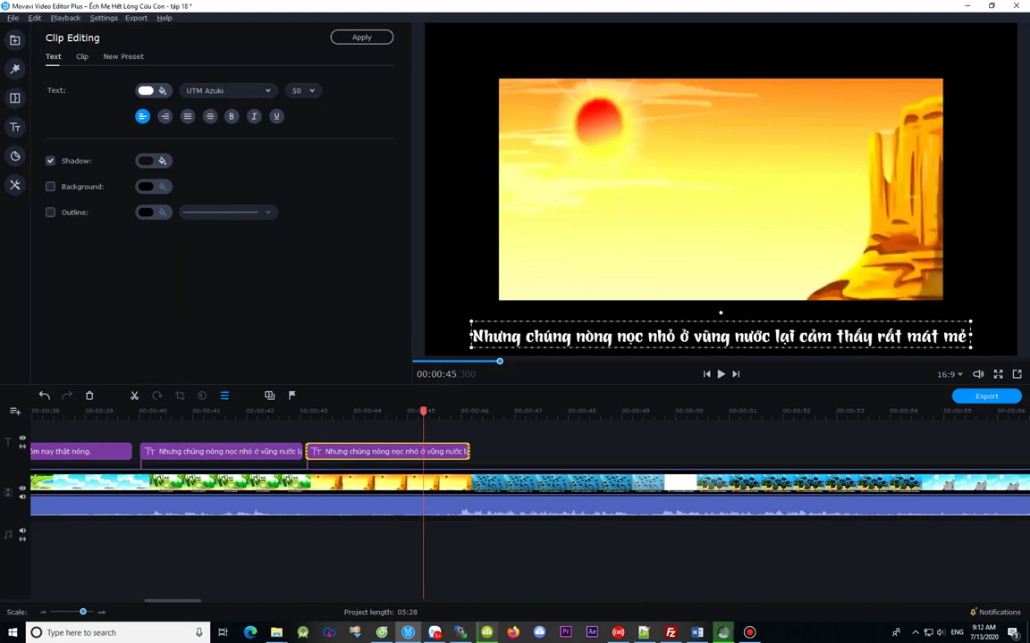
click(414, 451)
key(ctrl+a)
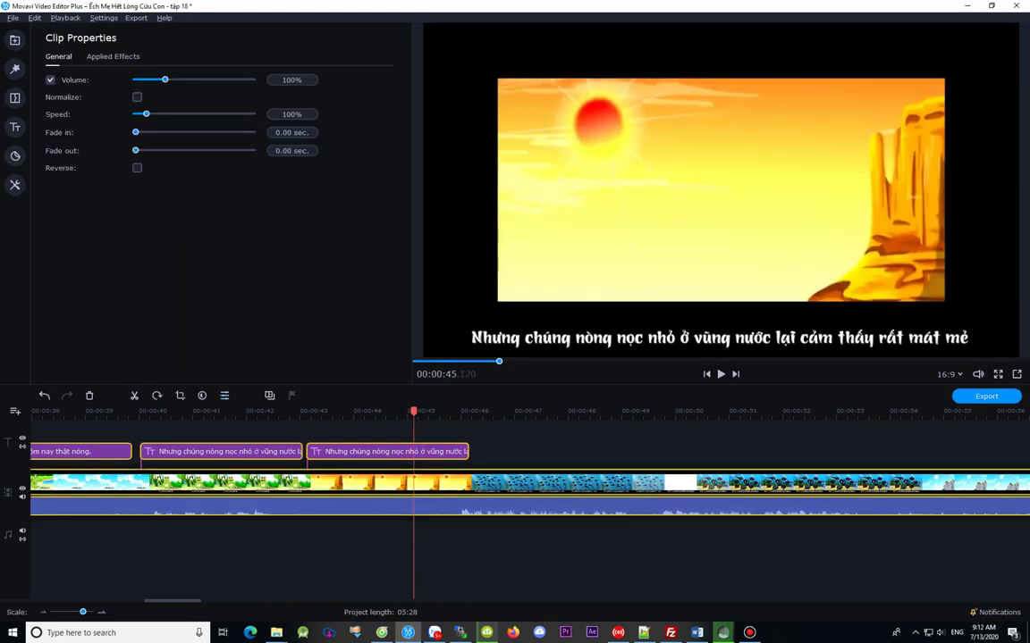
key(ctrl+v)
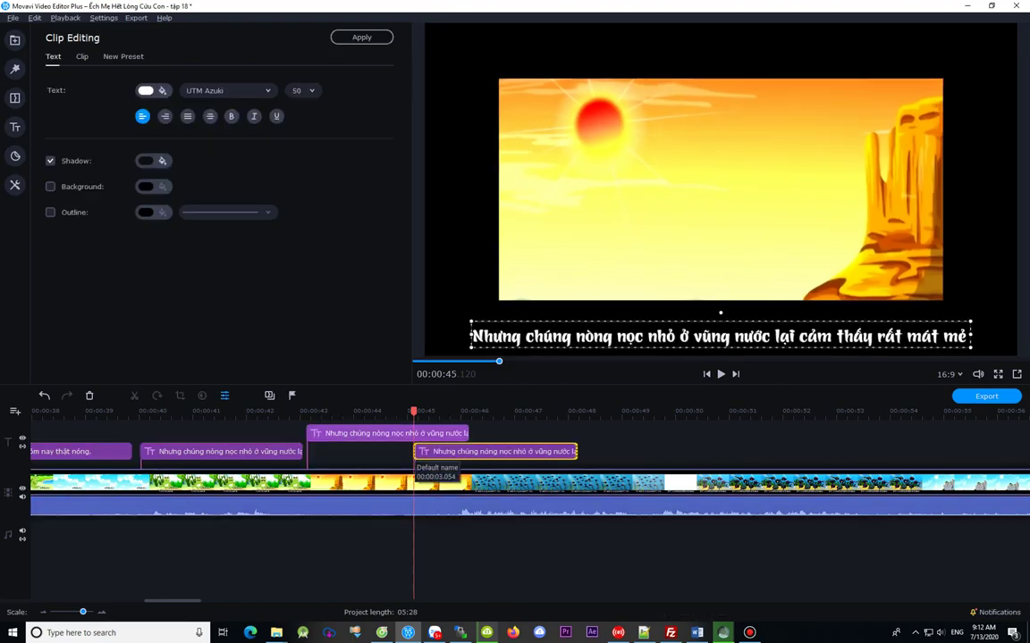
key(ctrl+z)
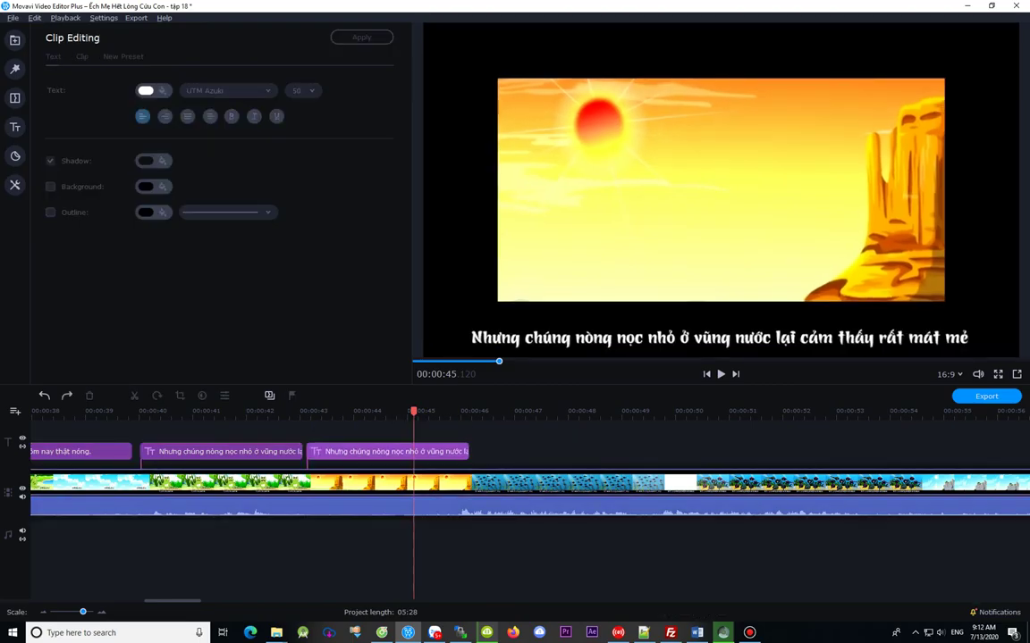
Step: Replace the text of the last title clip with "chúng trong vũng nước nhỏ vô ưu vô phiền hết sức vui vẻ."
click(426, 451)
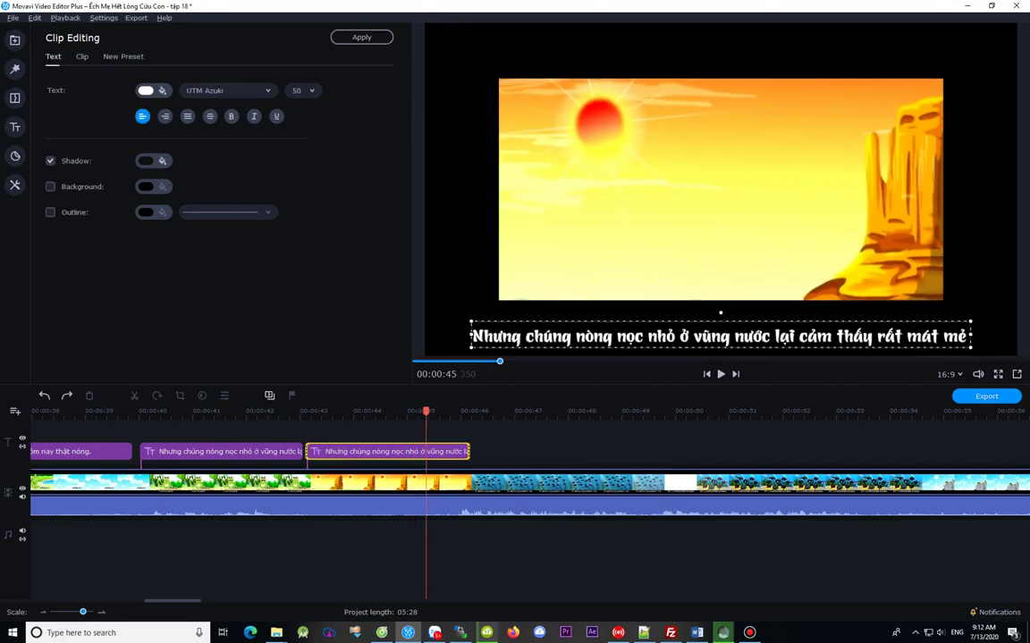
double_click(712, 336)
key(ctrl+a)
key(ctrl+v)
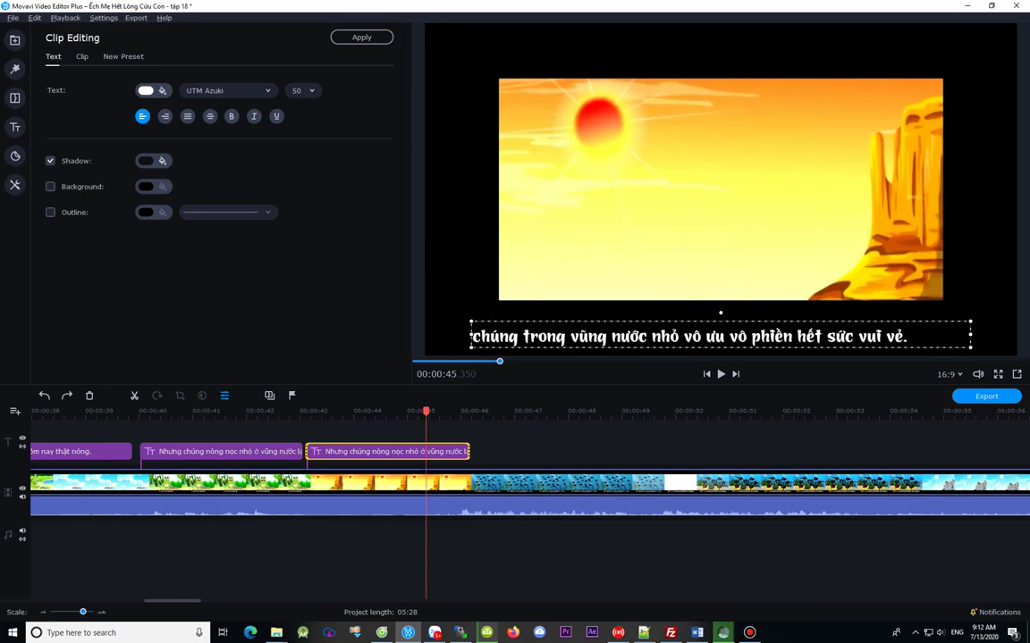
Step: Close the title's text editing and shift its clip along the title track to start just before the underwater tadpole scene
drag(426, 412, 466, 412)
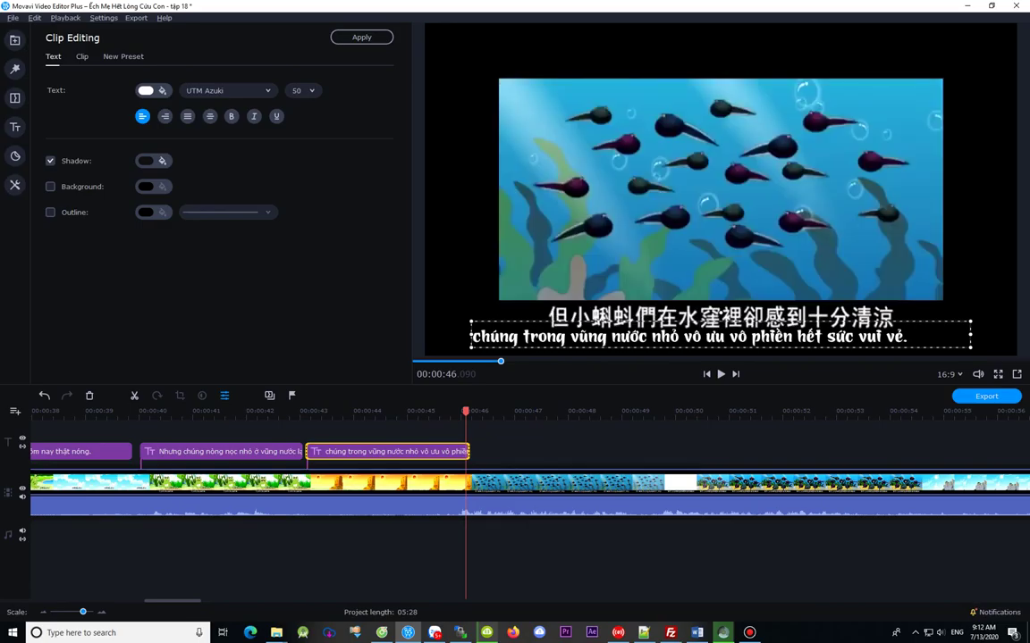
click(335, 412)
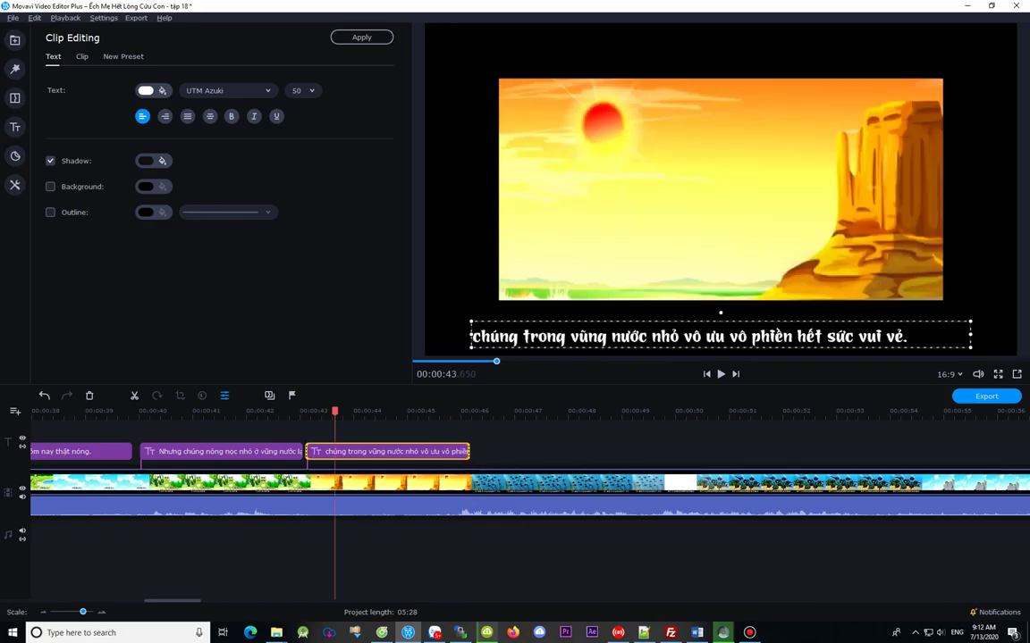
click(346, 412)
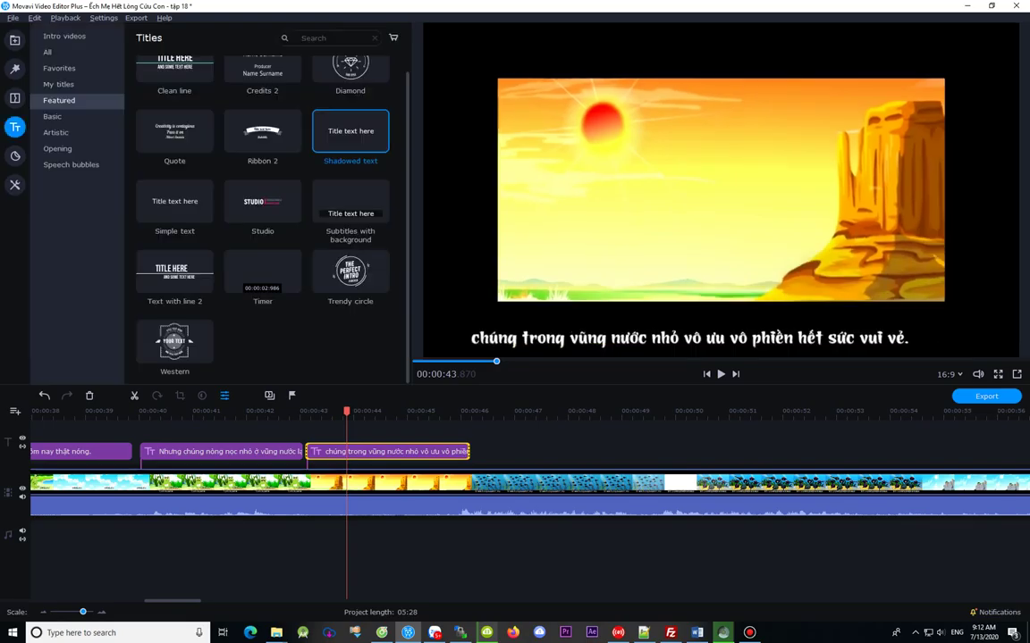
drag(358, 451, 487, 449)
click(459, 452)
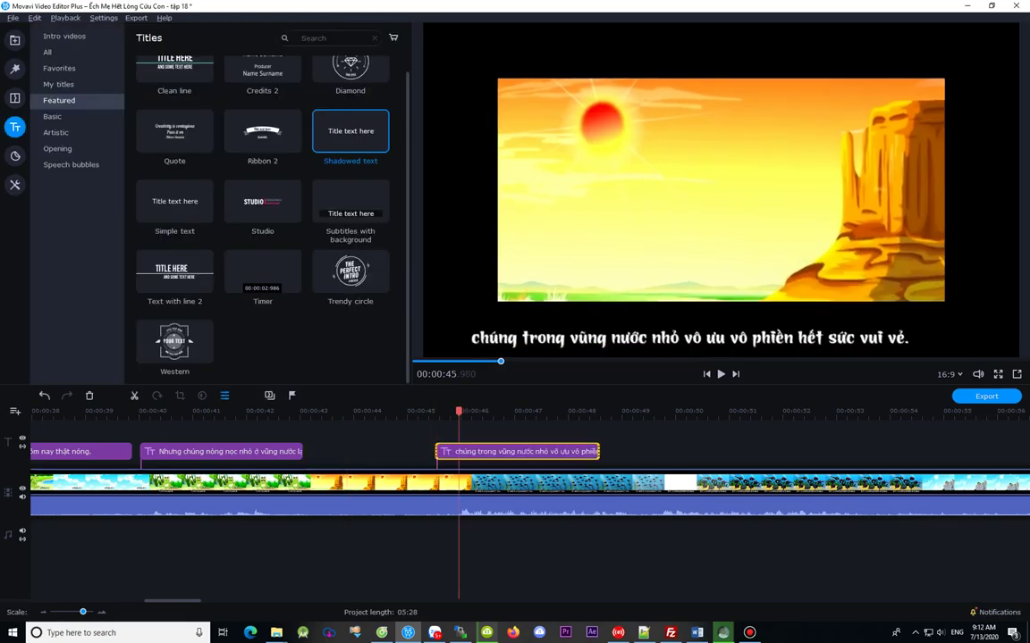
Step: Align the title clip's start with the first frame of the underwater tadpole scene, at about 00:00:45.850
click(481, 412)
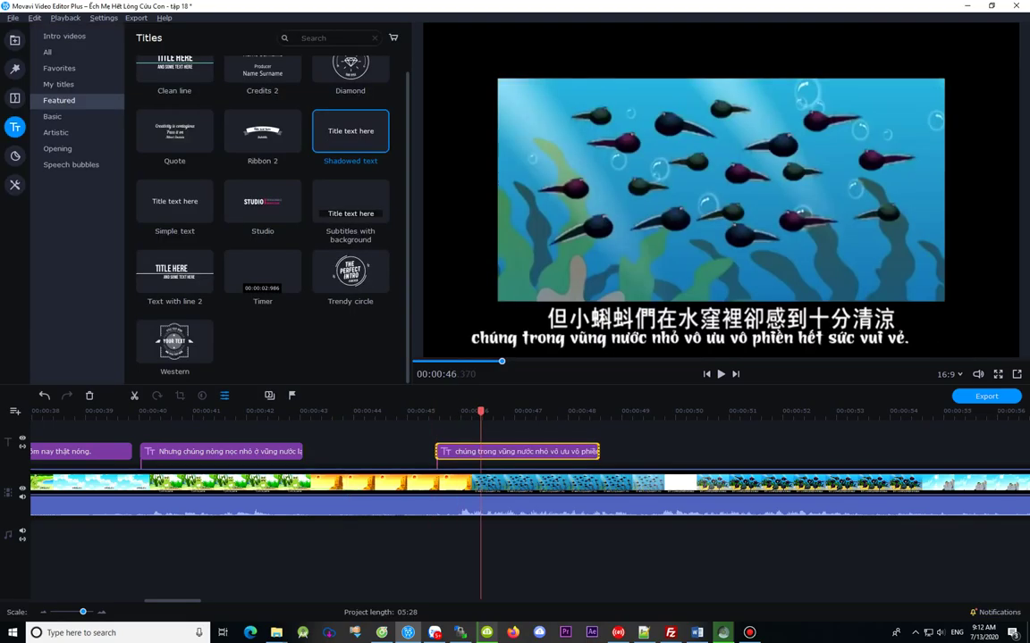
click(467, 412)
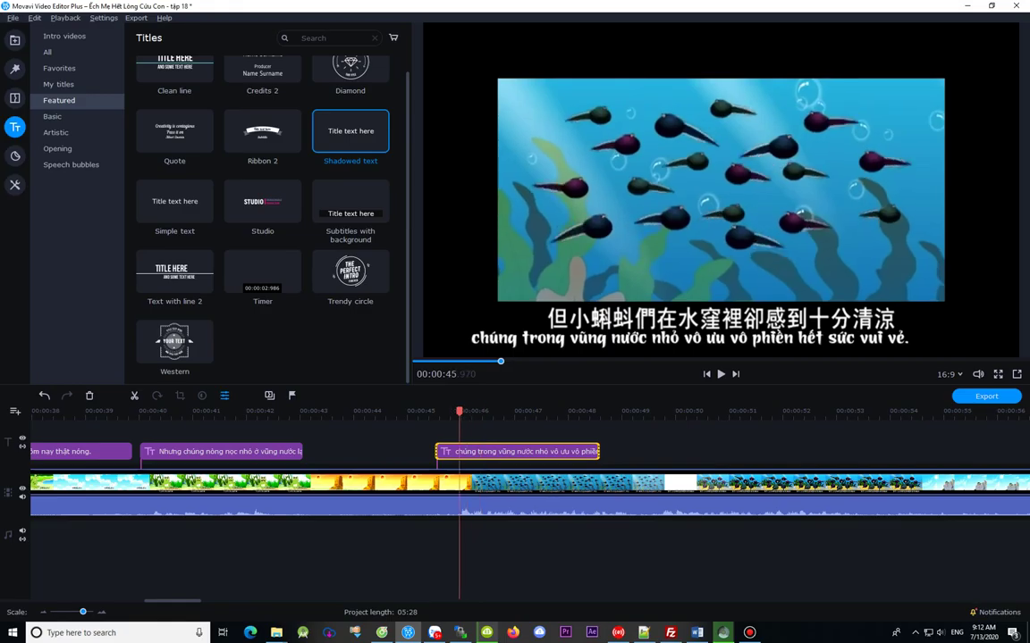
key(Left)
key(Left)
key(Left)
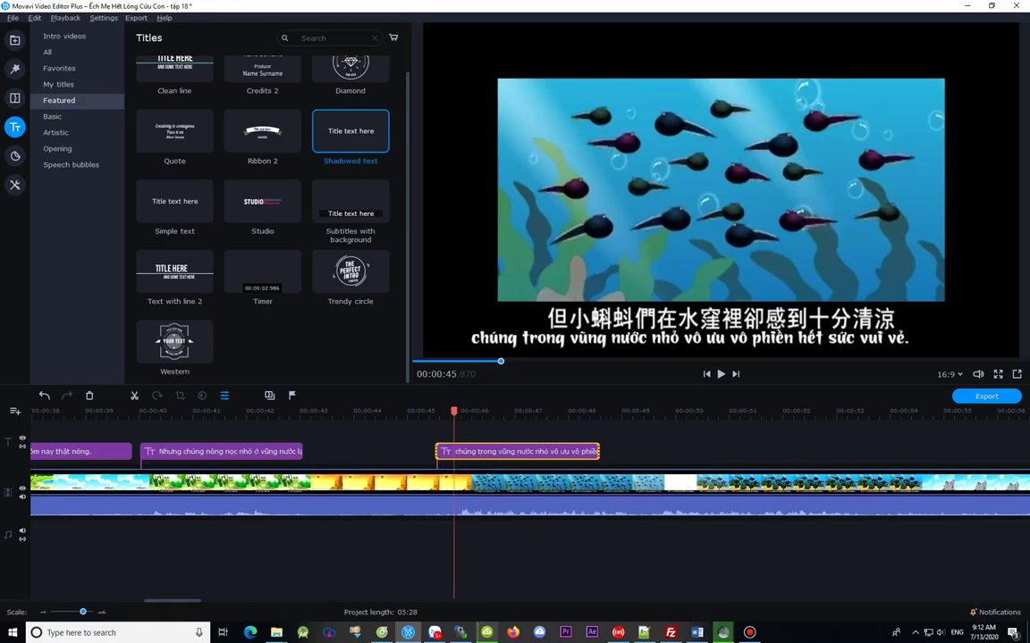
key(Left)
key(Left)
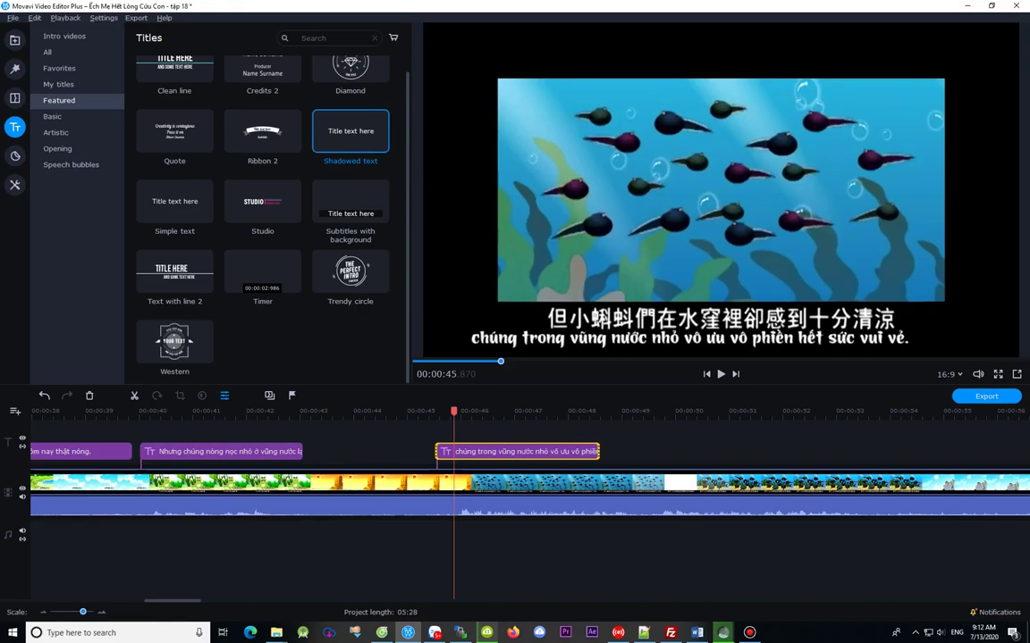
key(Left)
drag(518, 451, 535, 451)
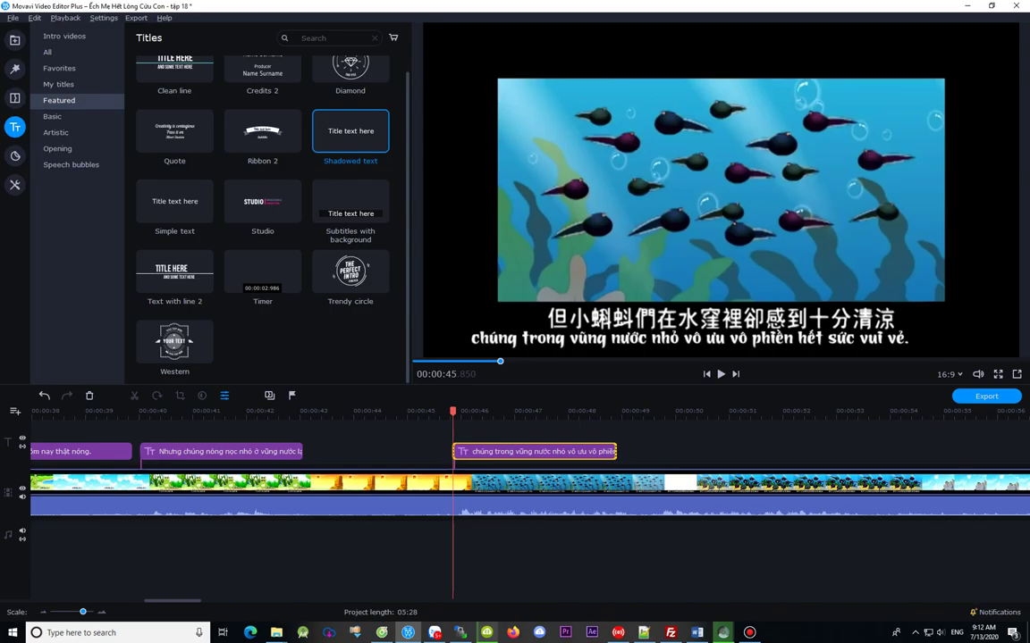
key(Left)
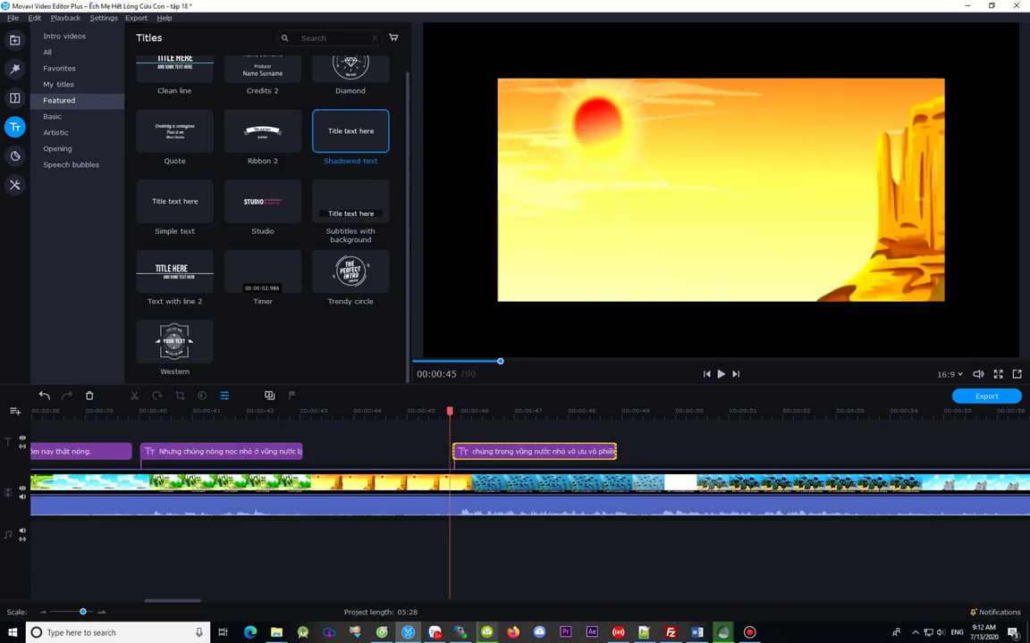
key(Right)
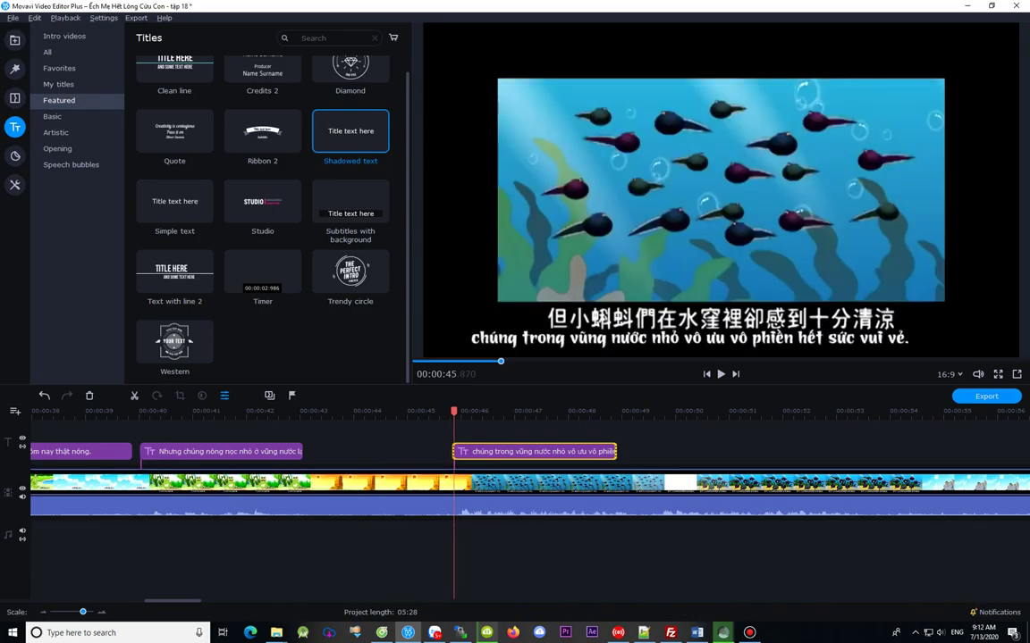
Step: Narrow the tadpole-scene title's text frame to fit its line, centre it below the picture, and apply the edit
drag(454, 412, 544, 412)
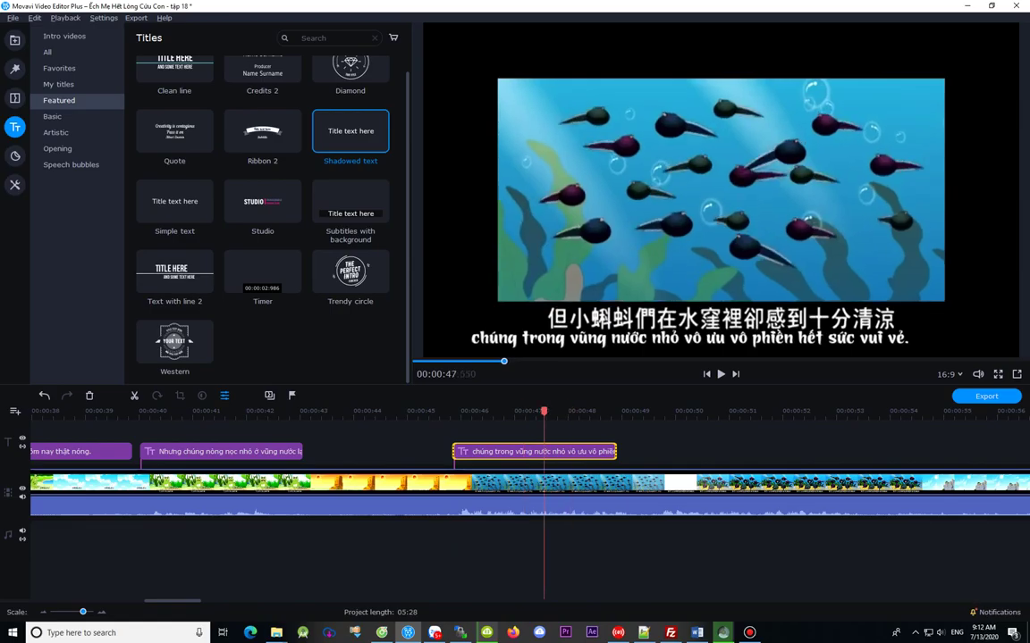
double_click(543, 451)
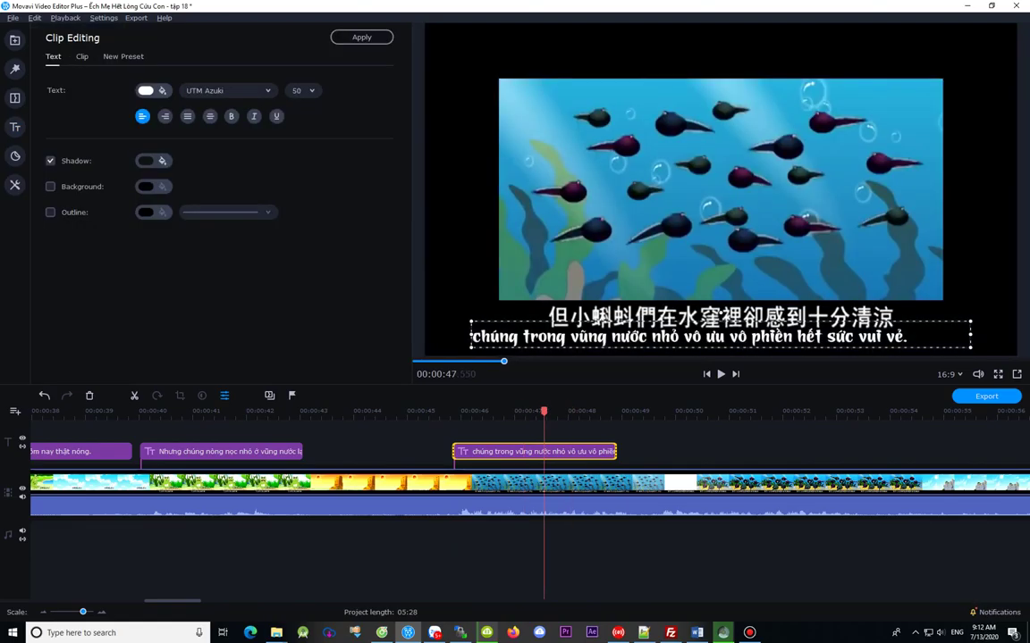
drag(697, 337, 706, 336)
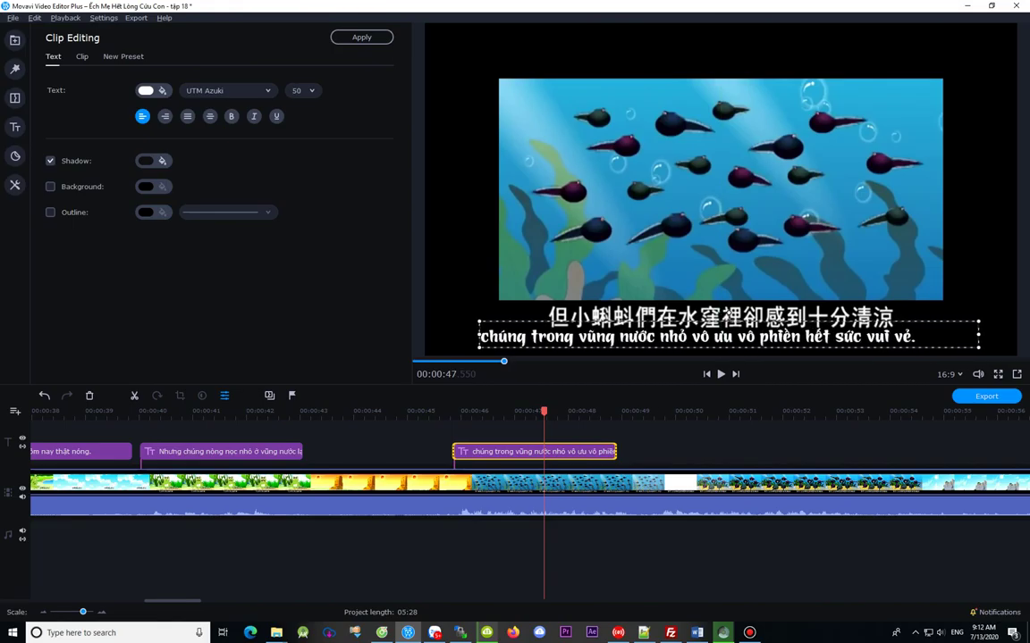
drag(977, 334, 924, 334)
drag(701, 337, 720, 337)
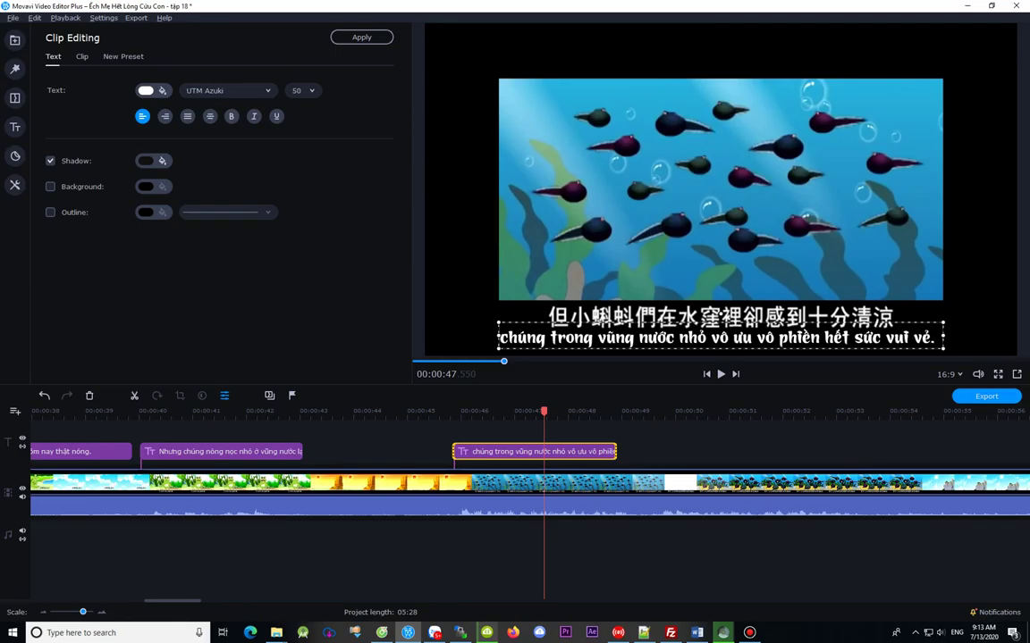
click(576, 412)
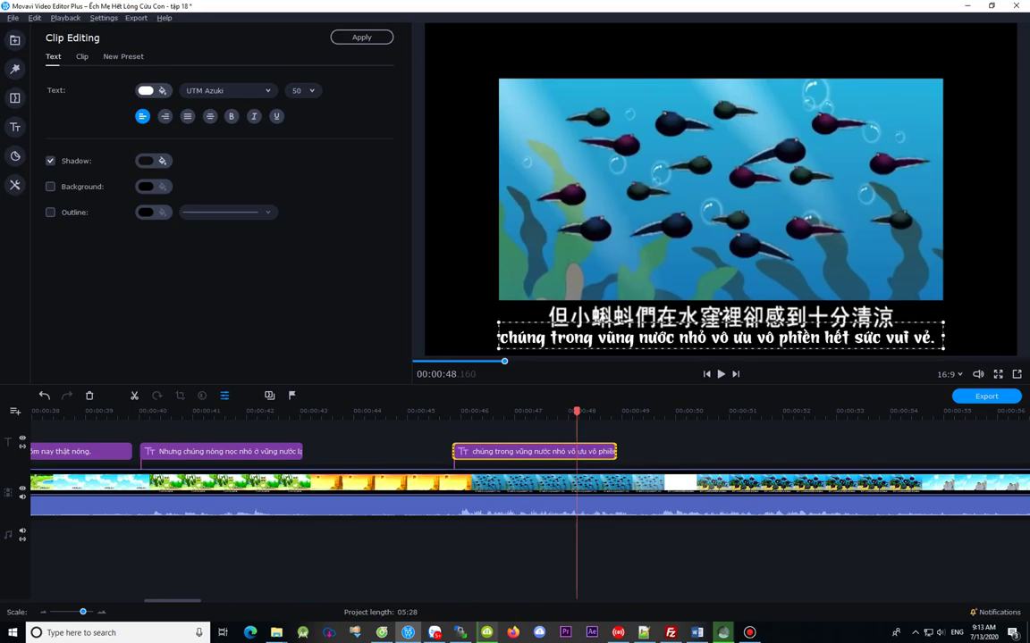
click(604, 412)
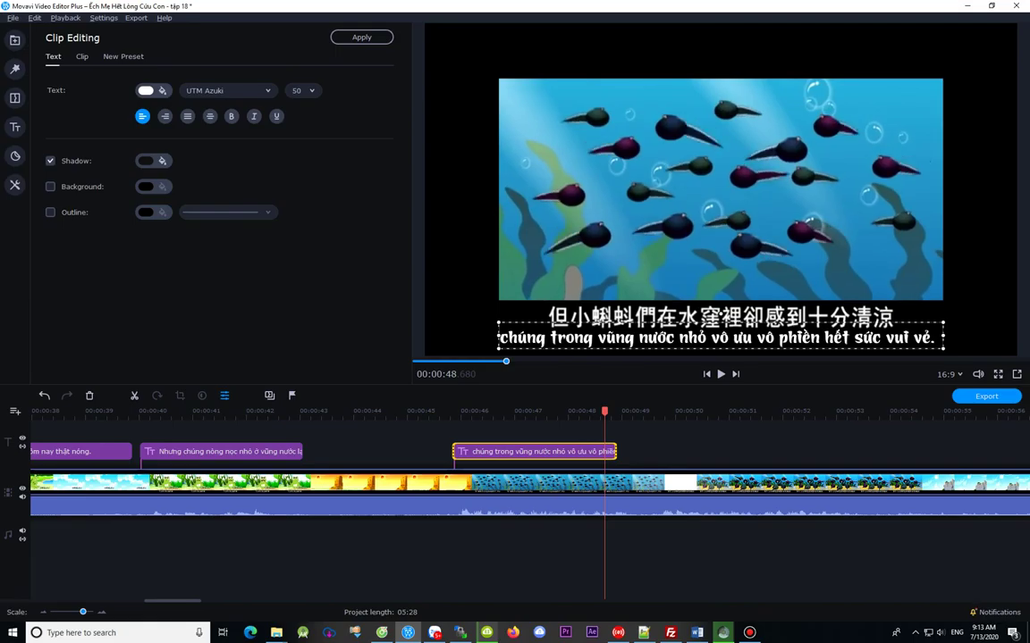
click(362, 38)
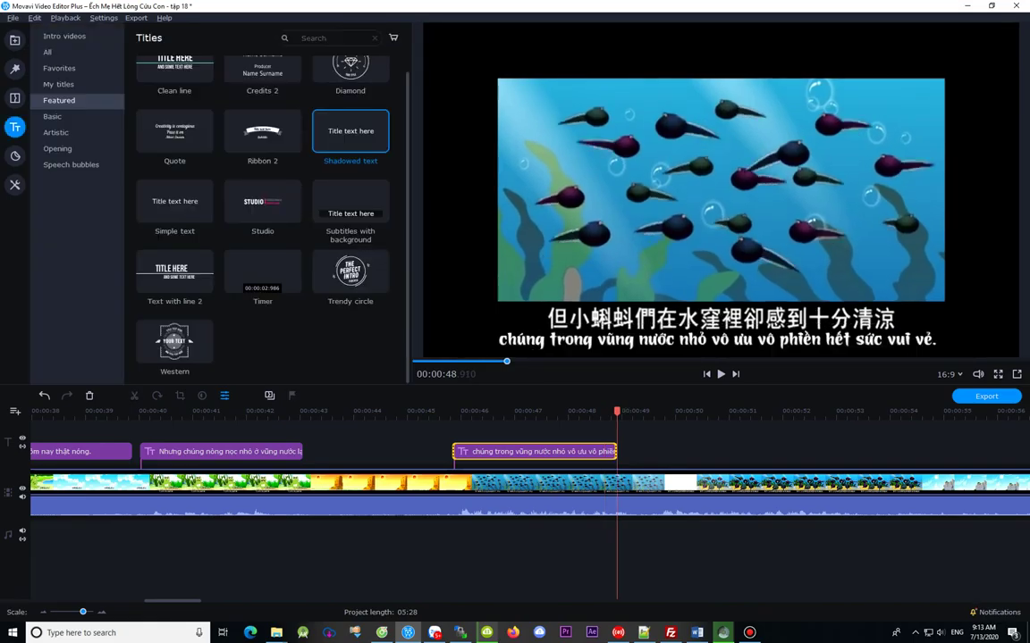
Step: Locate where the burned-in Chinese subtitle changes and extend the title clip's end to about 00:00:49.6
click(639, 412)
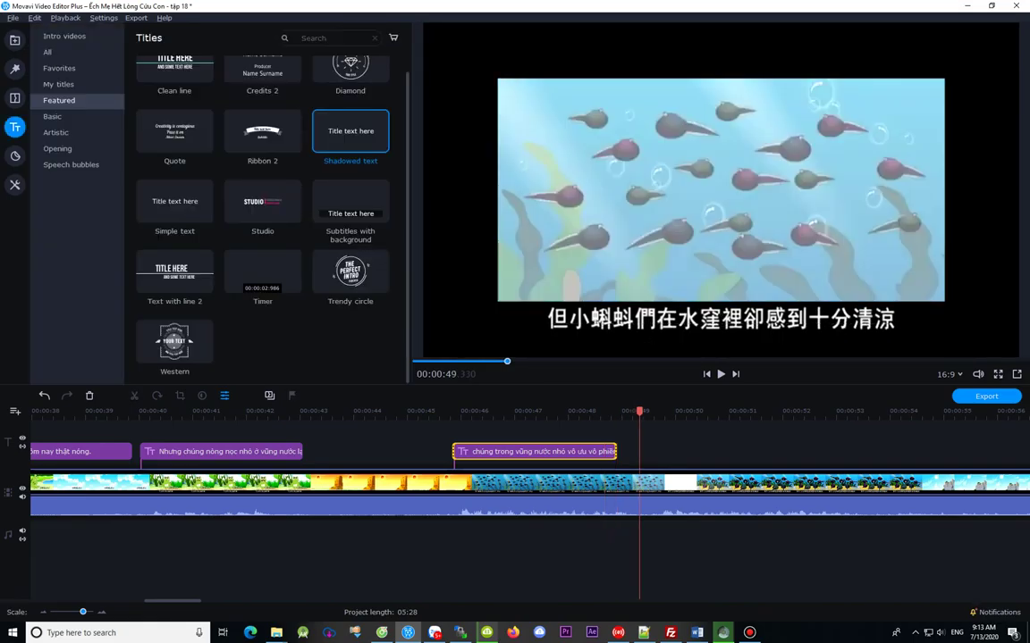
click(659, 412)
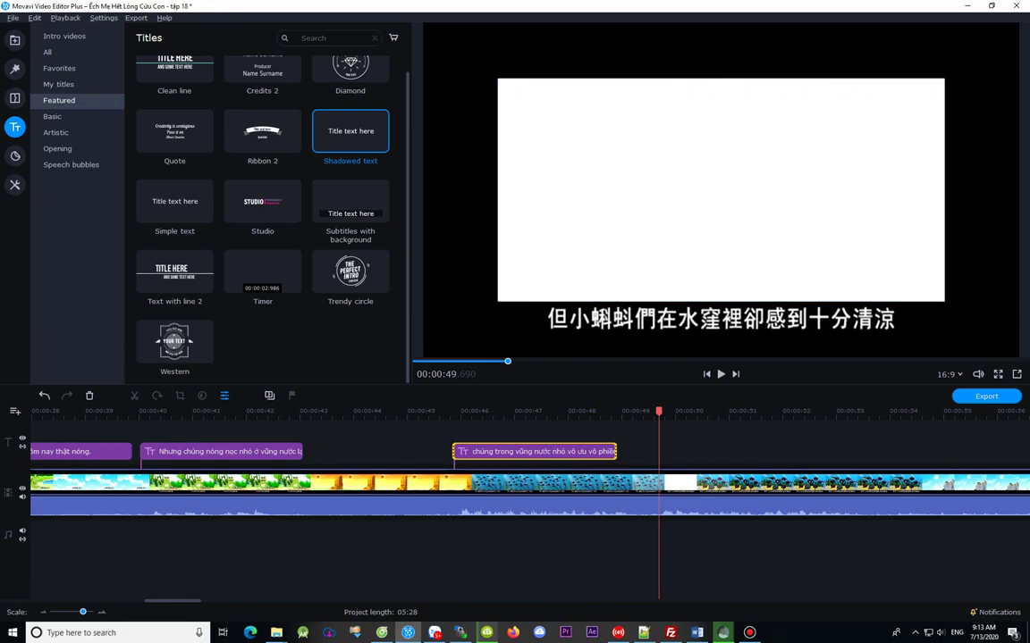
click(673, 412)
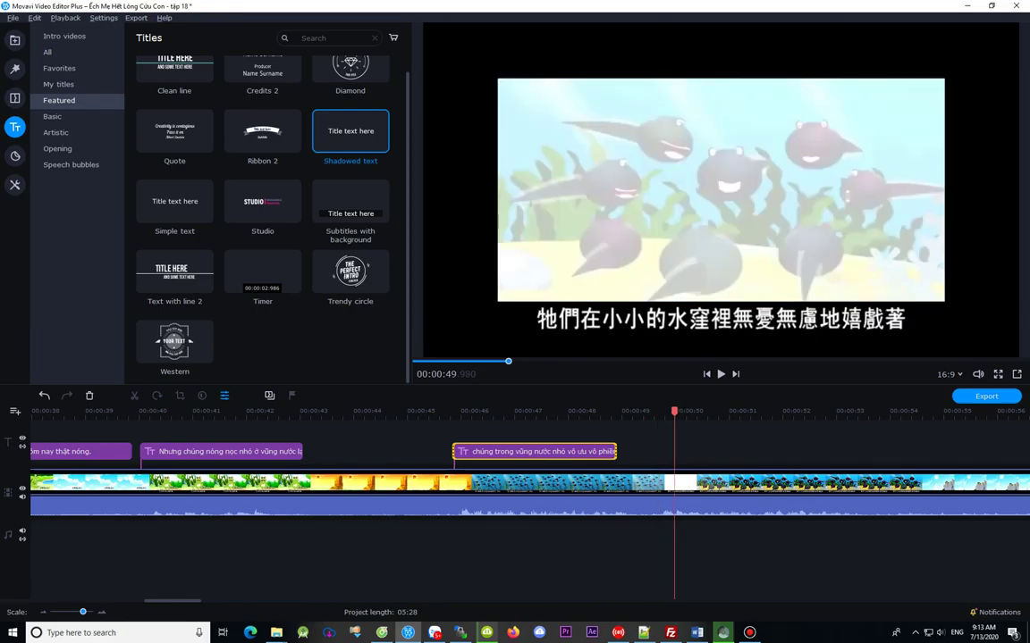
click(664, 412)
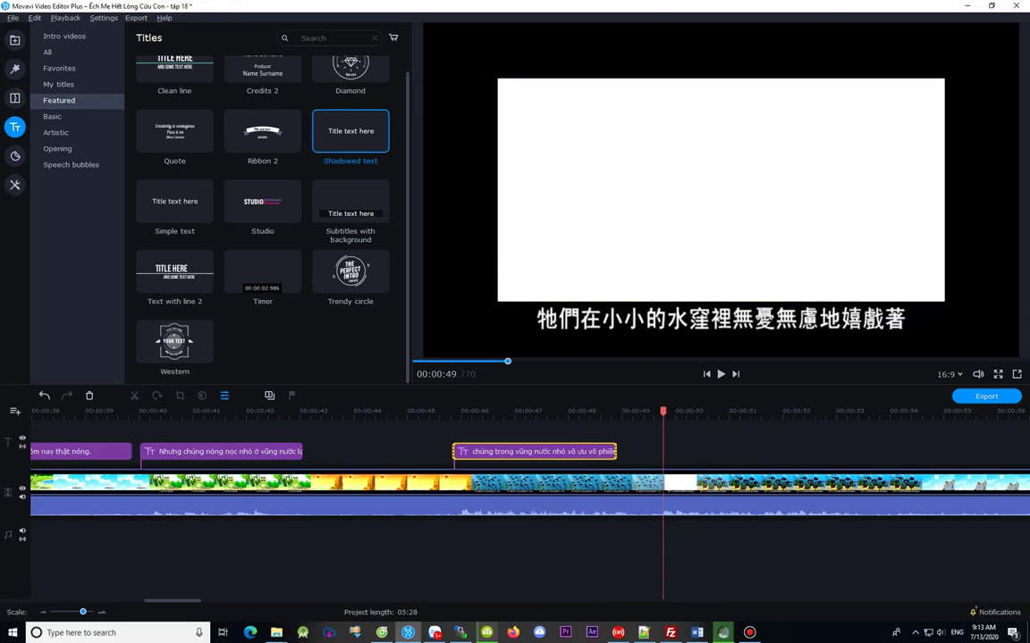
key(Left)
key(Left)
key(Left)
key(Left)
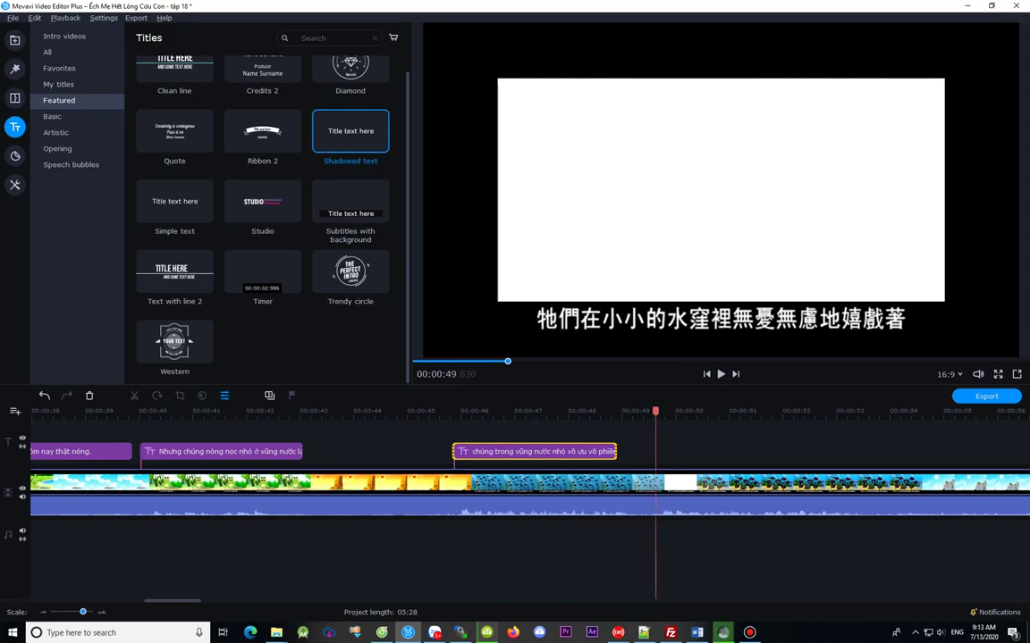
drag(616, 451, 652, 451)
Step: Fine-tune the title clip's end to about 00:00:49.7 to match the Chinese subtitle change
key(space)
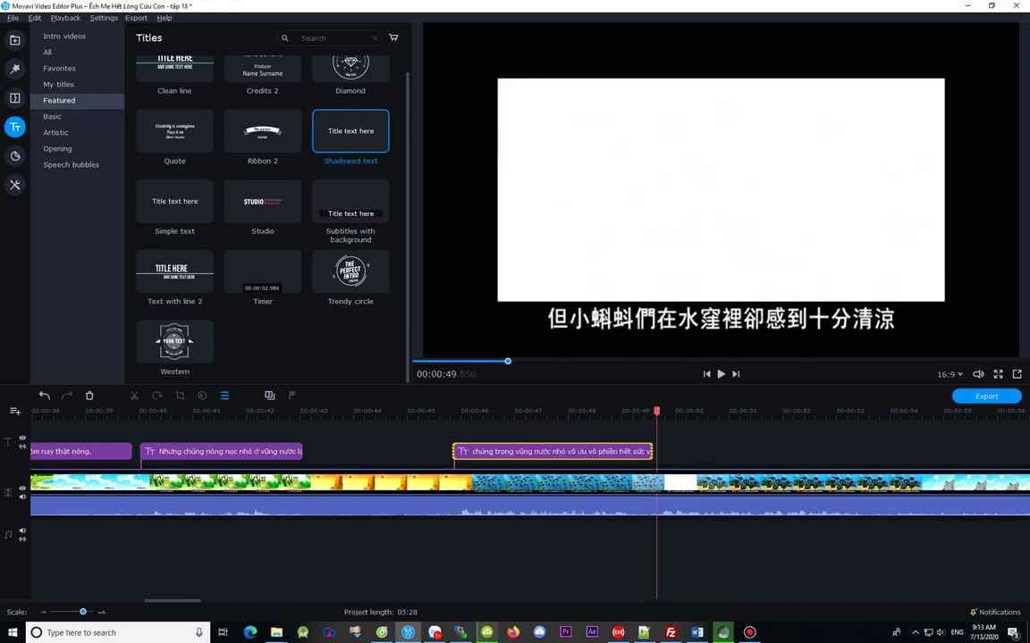
key(Right)
key(Right)
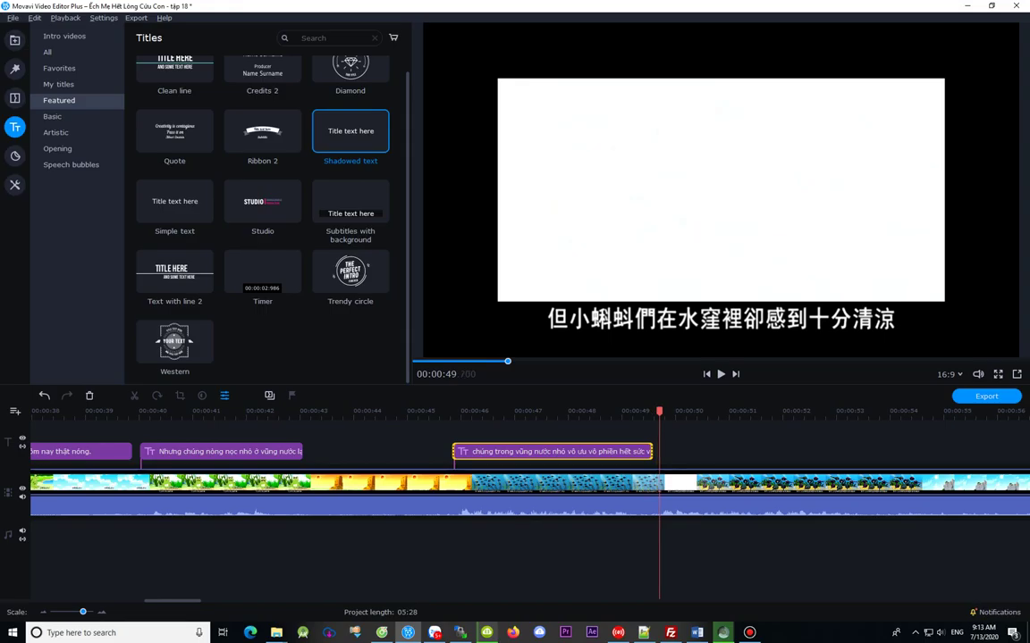
key(Right)
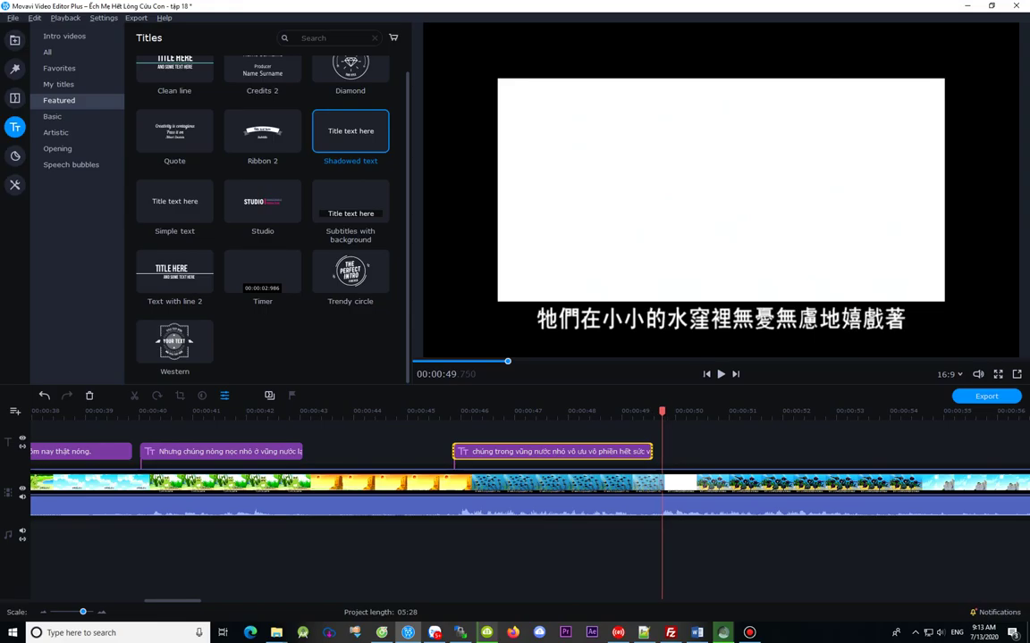
drag(651, 451, 659, 452)
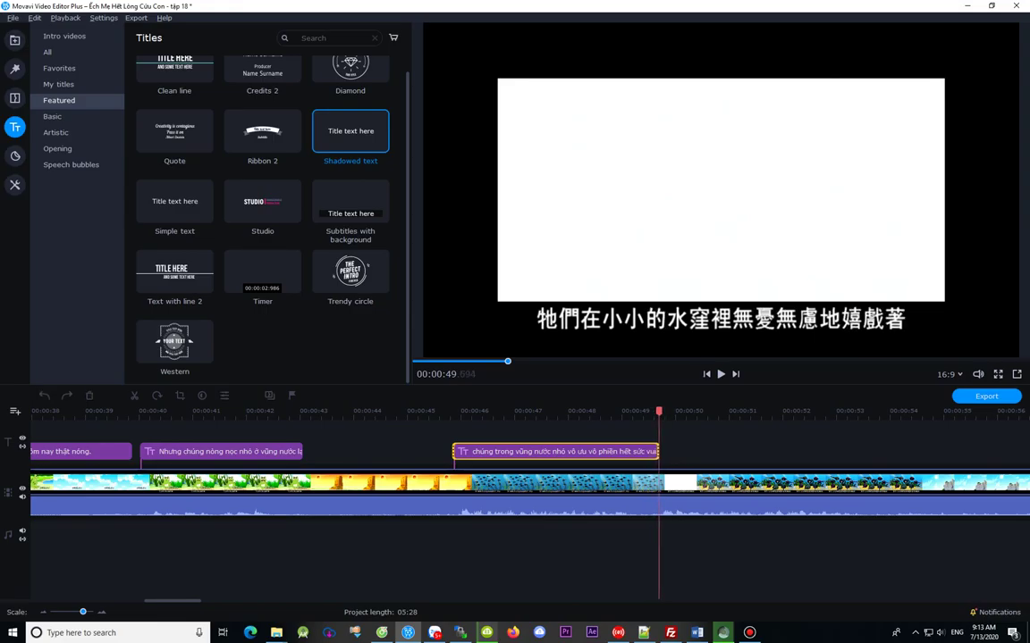
Step: Check frame by frame whether the title clip's end lines up with the change of the Chinese subtitle
key(Right)
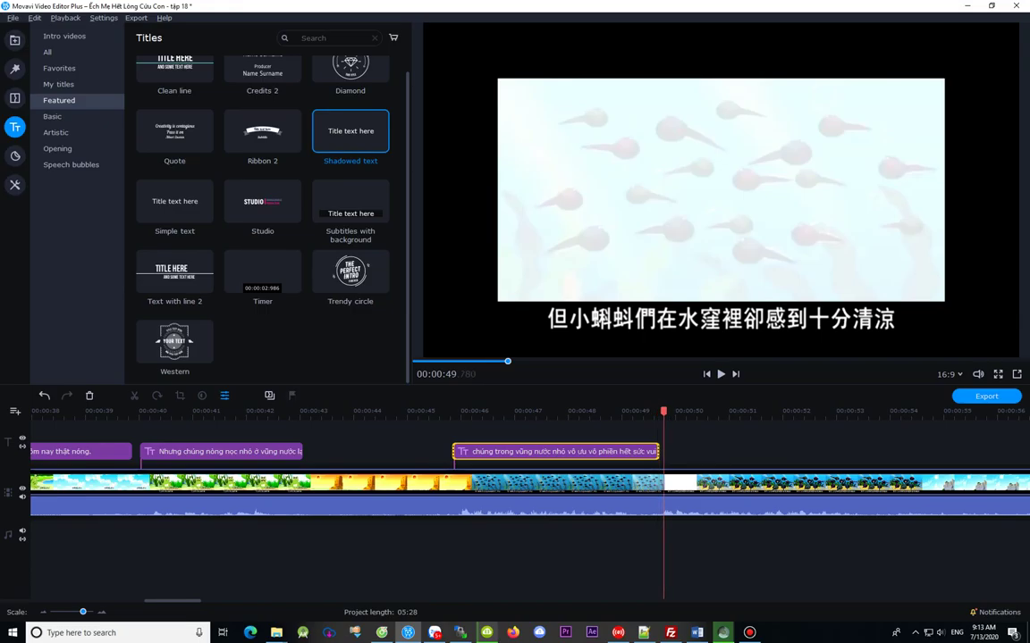
click(642, 412)
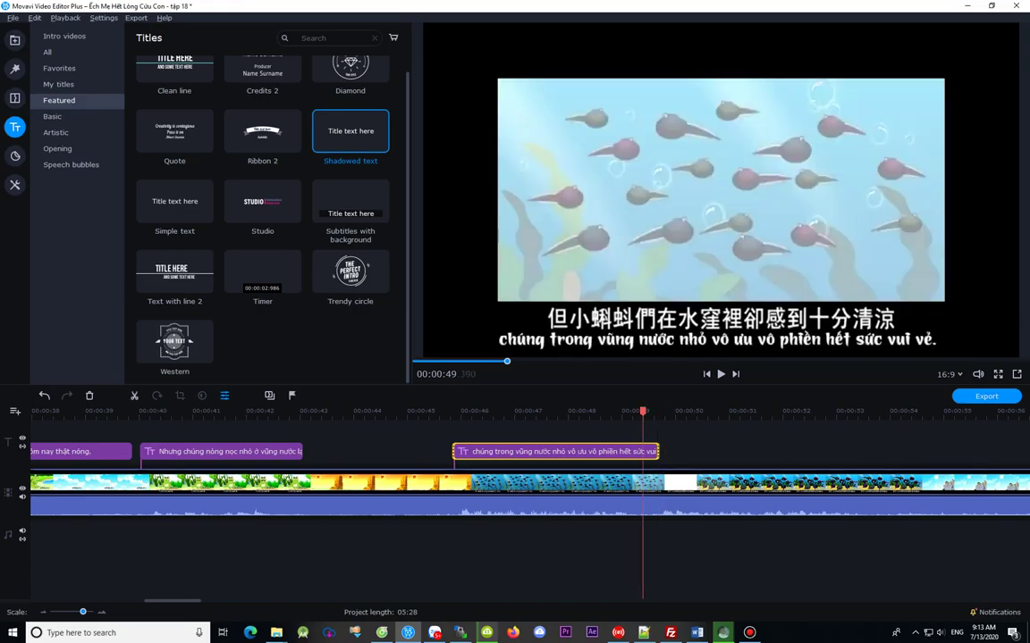
click(631, 412)
key(Left)
key(Left)
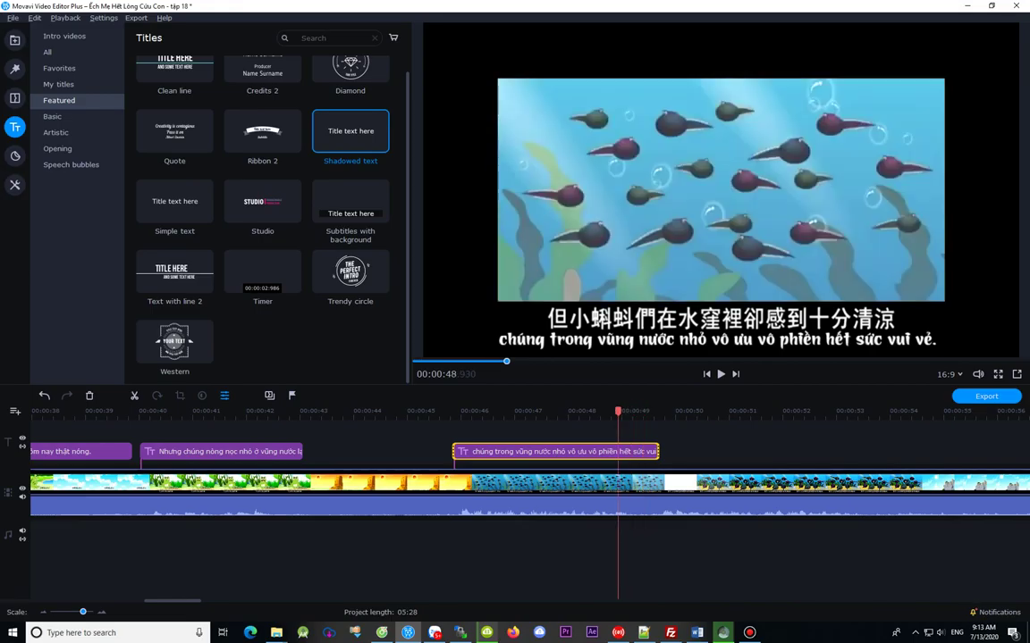
key(Right)
key(Right)
key(Right)
key(Right)
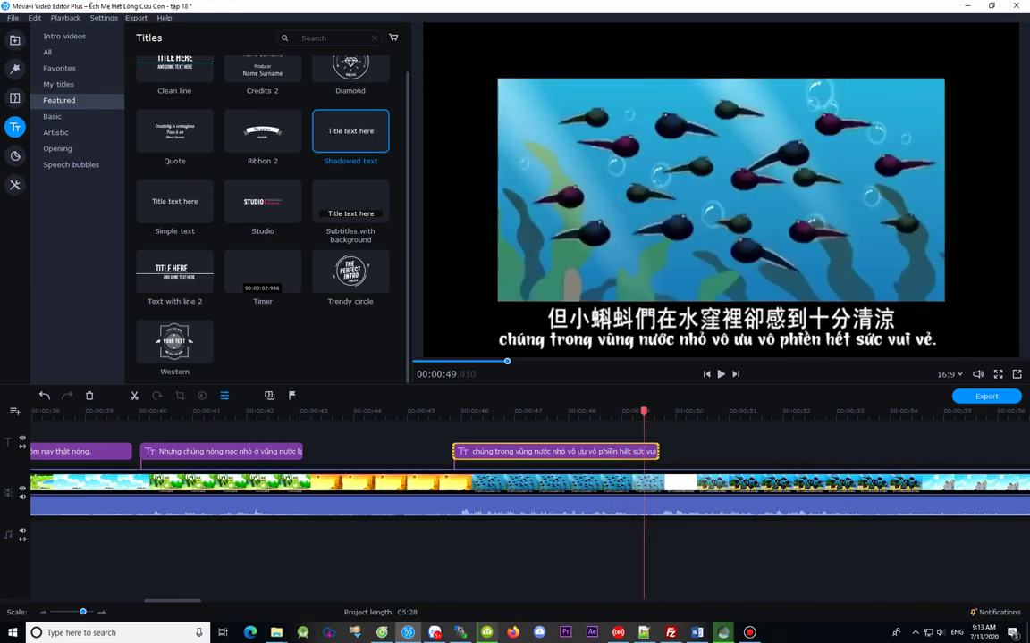
key(Right)
key(Right)
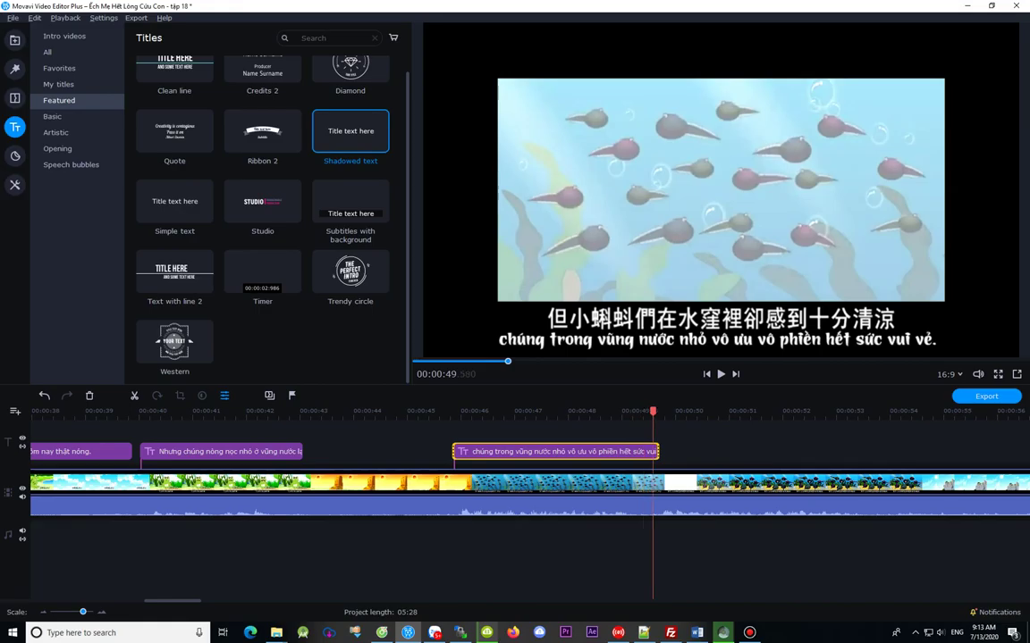
key(Right)
key(Right)
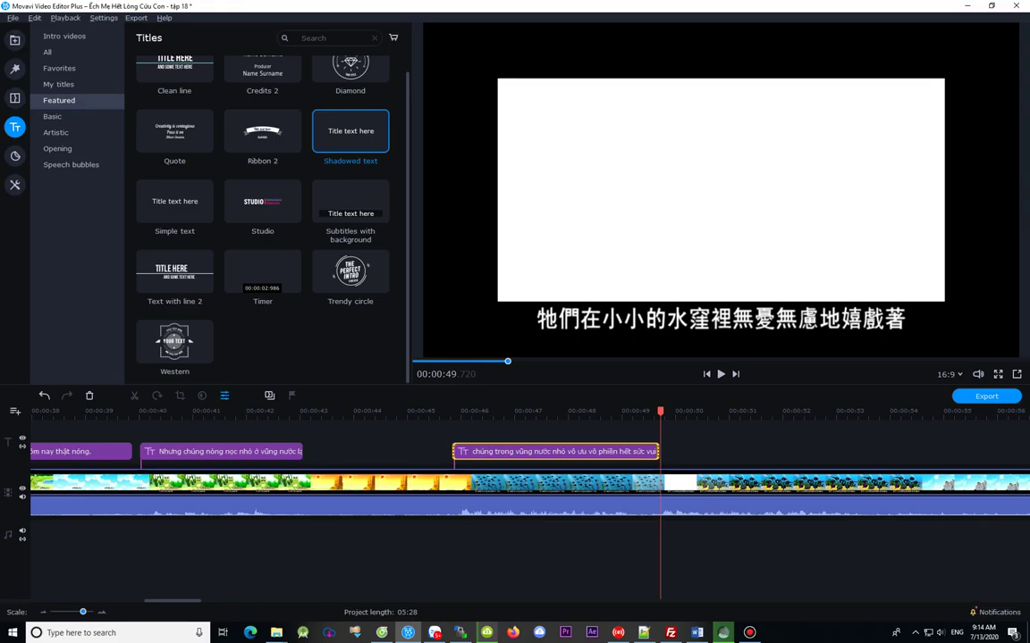
Step: Shorten the tadpole-scene title clip so that it ends at about 00:00:49.653
key(Left)
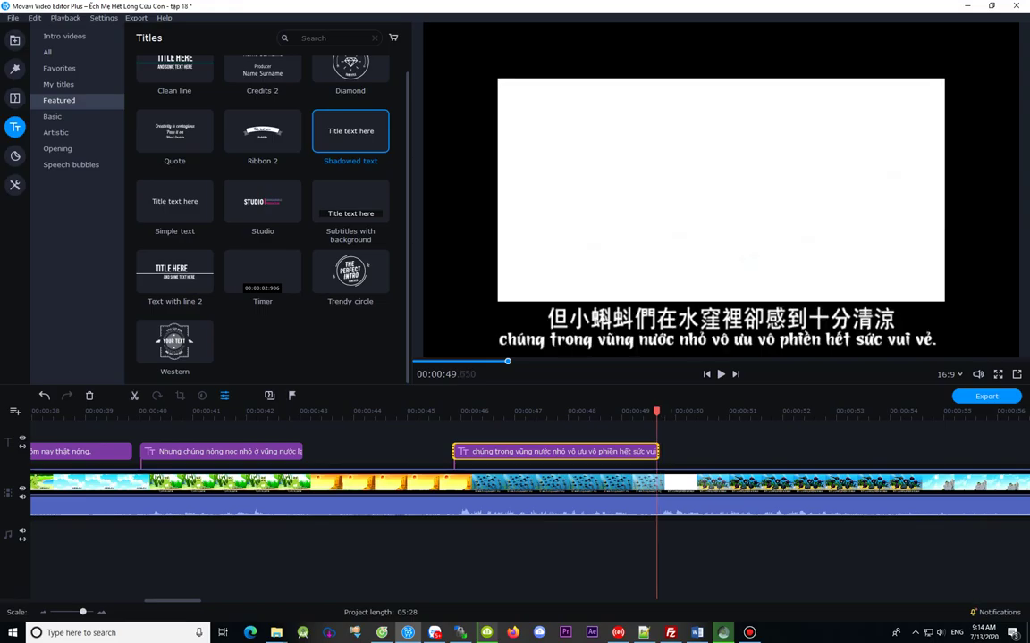
scroll(530, 483, up, 10)
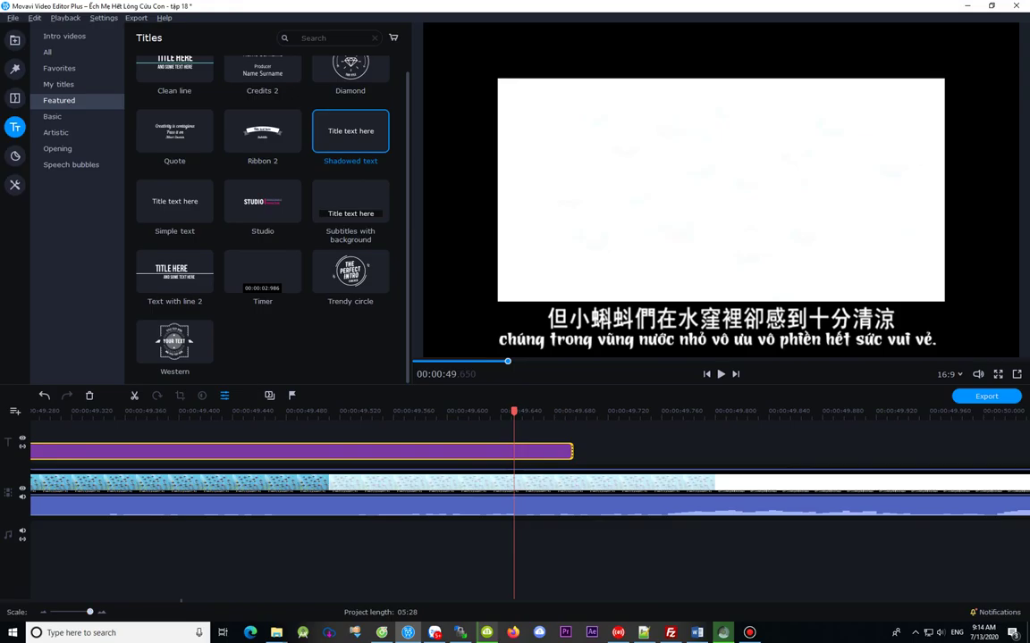
drag(572, 451, 517, 451)
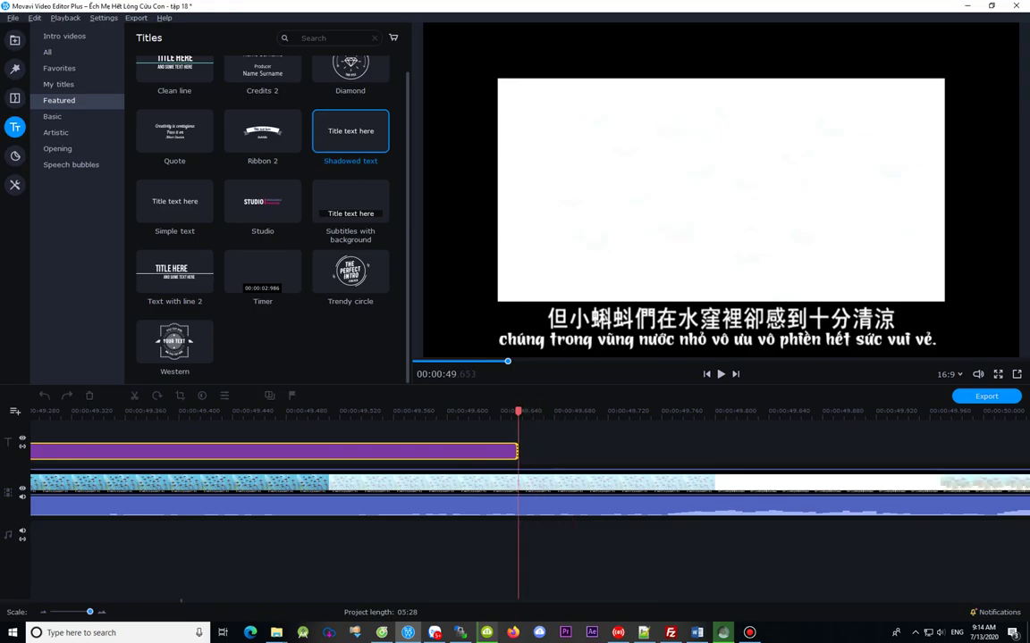
Step: Locate the frame where the burned-in Chinese subtitle changes and extend the title clip's end to about 00:00:49.670
click(508, 451)
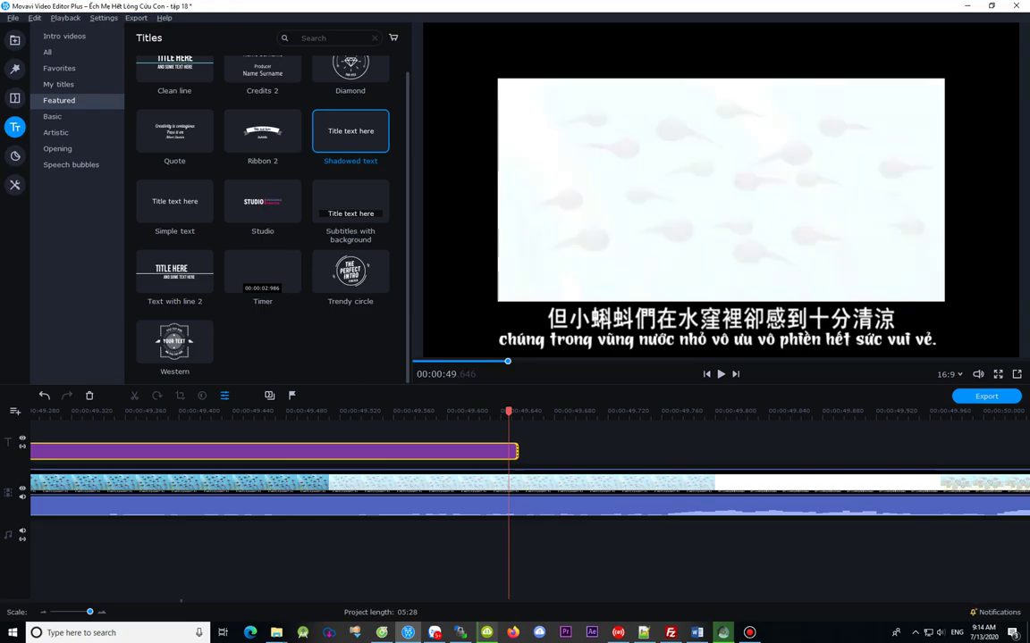
click(557, 412)
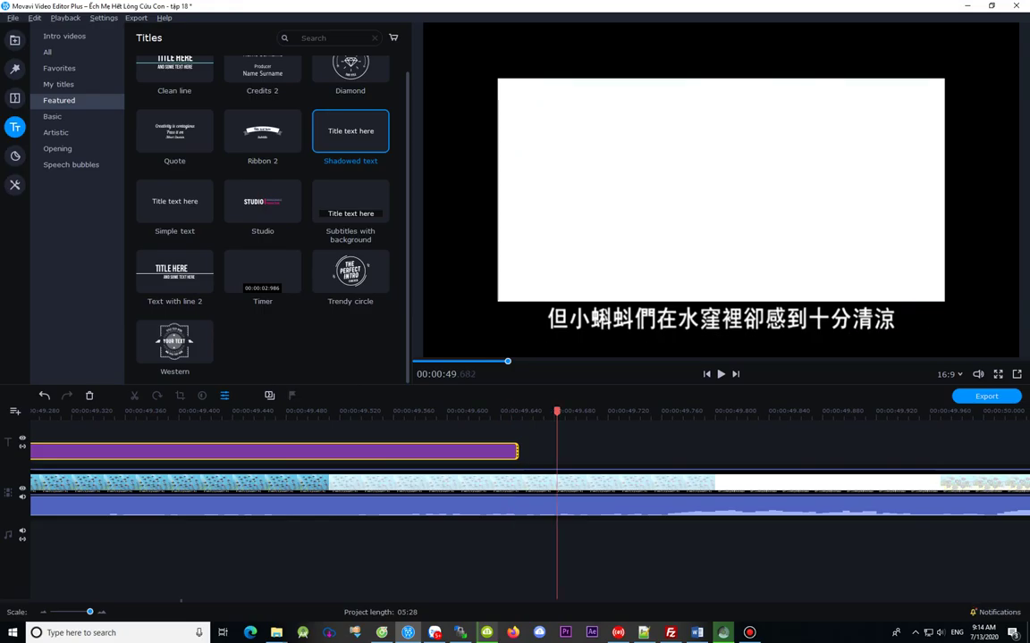
key(Right)
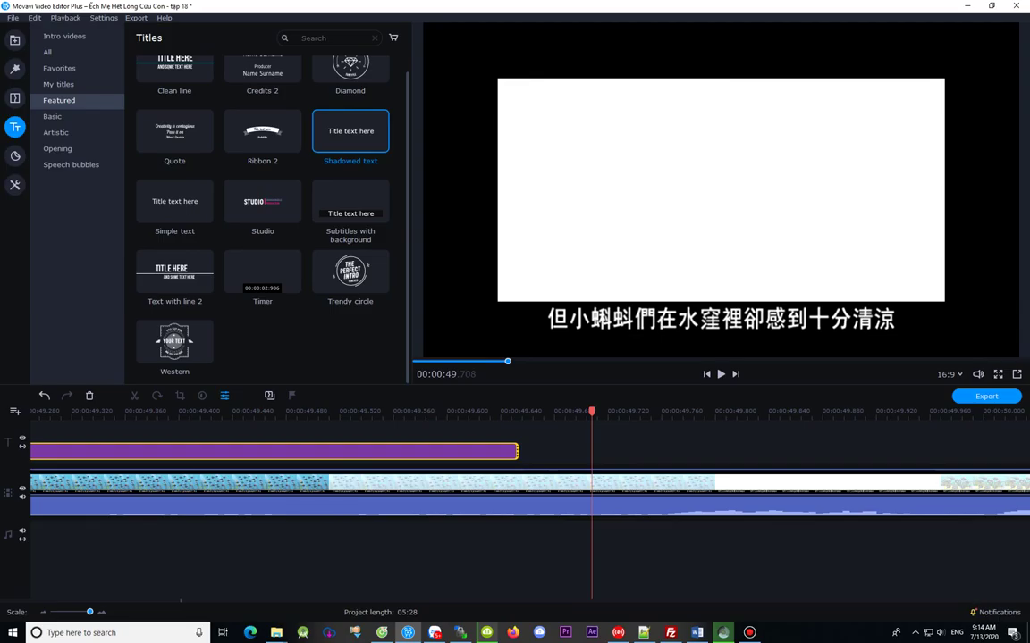
key(Right)
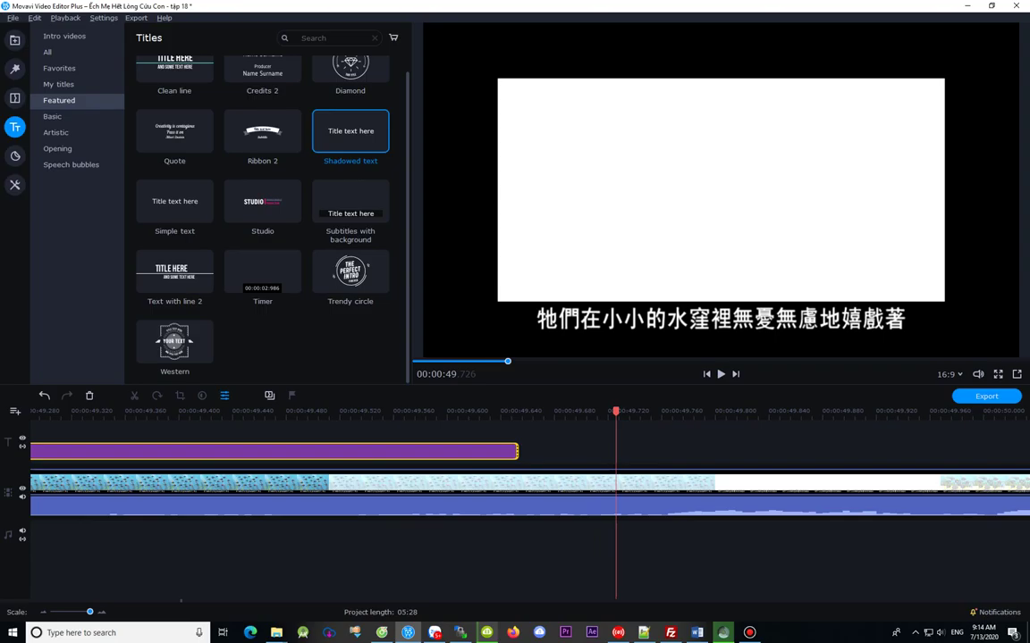
click(428, 411)
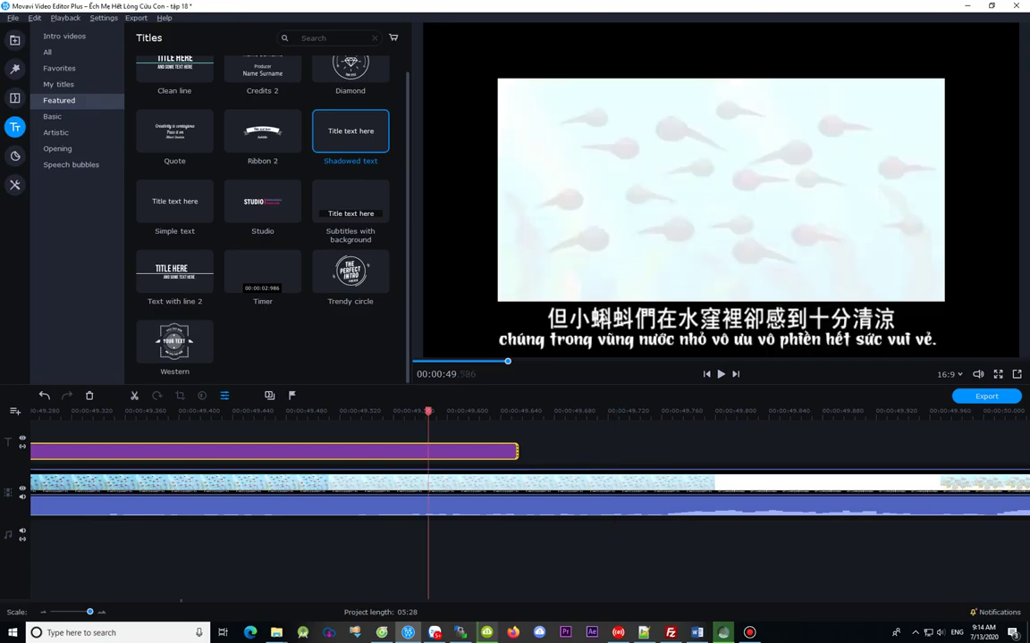
click(546, 412)
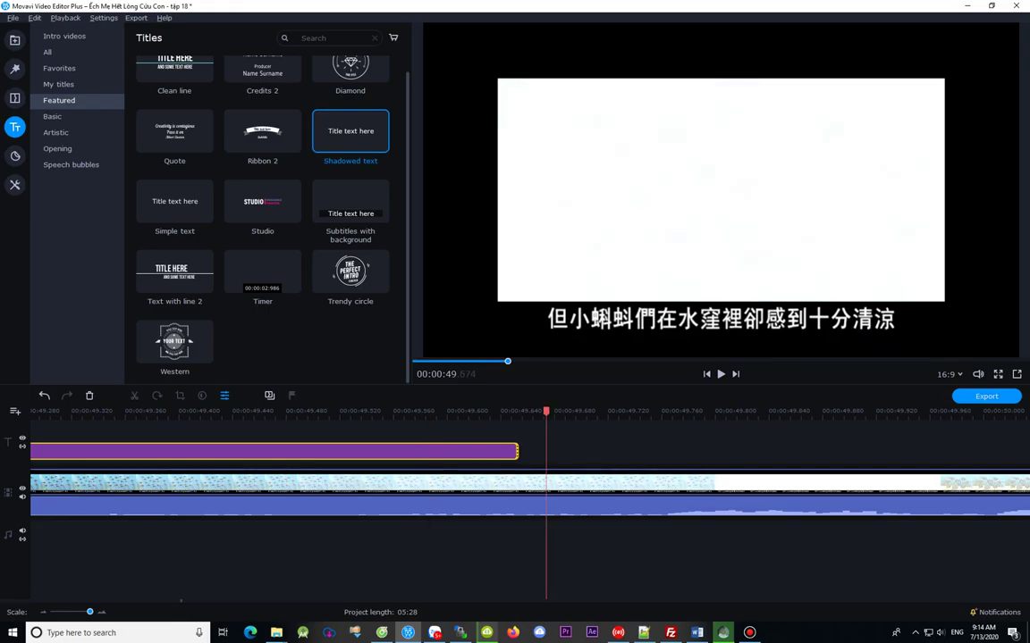
drag(518, 454, 539, 452)
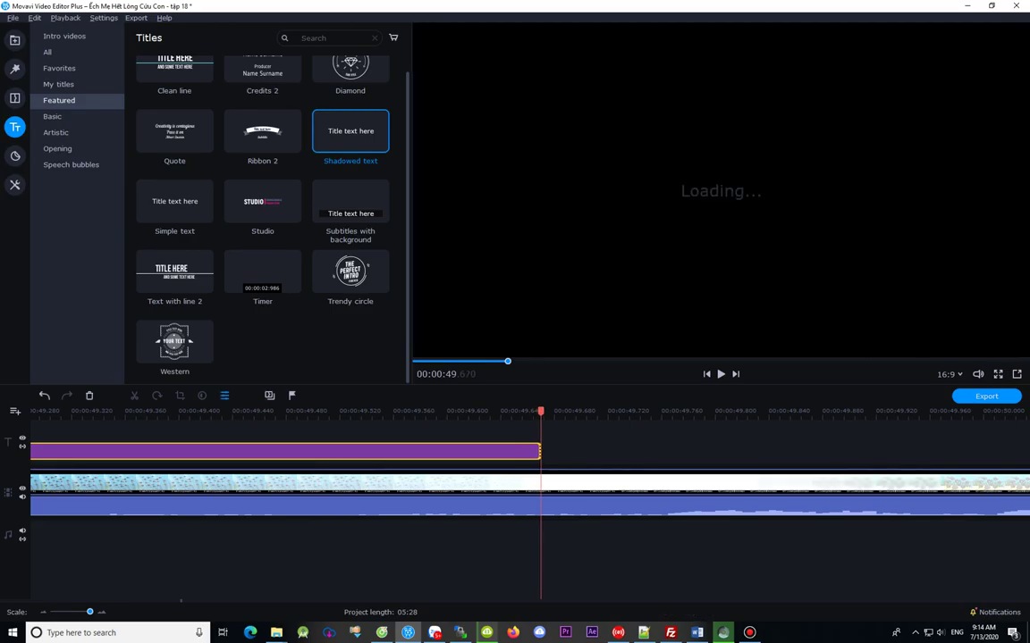
Step: Recheck the frames beyond the title clip's end and extend it to about 00:00:49.686
click(546, 412)
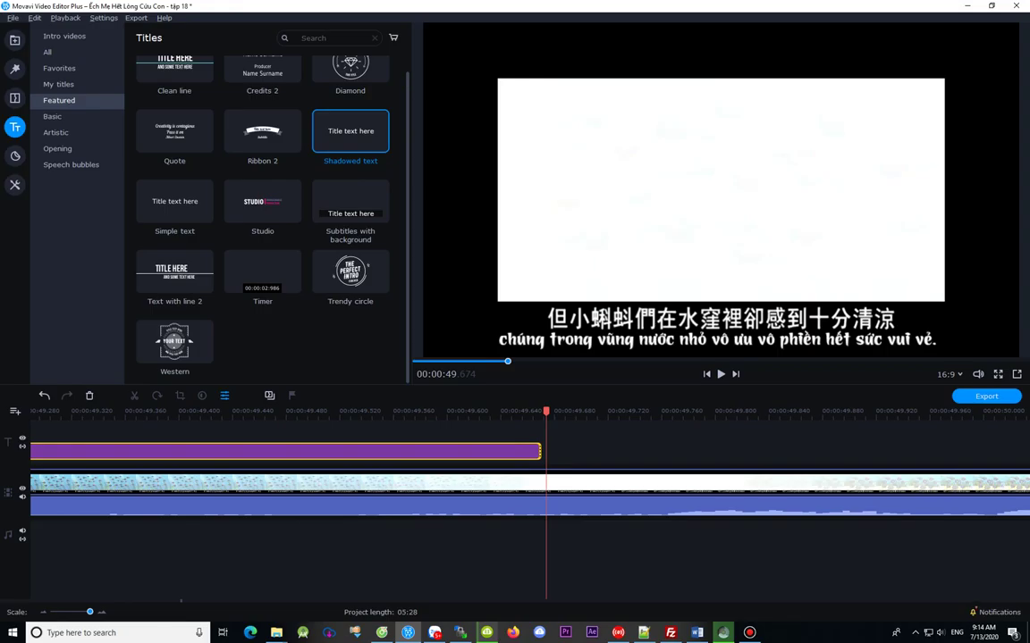
key(Right)
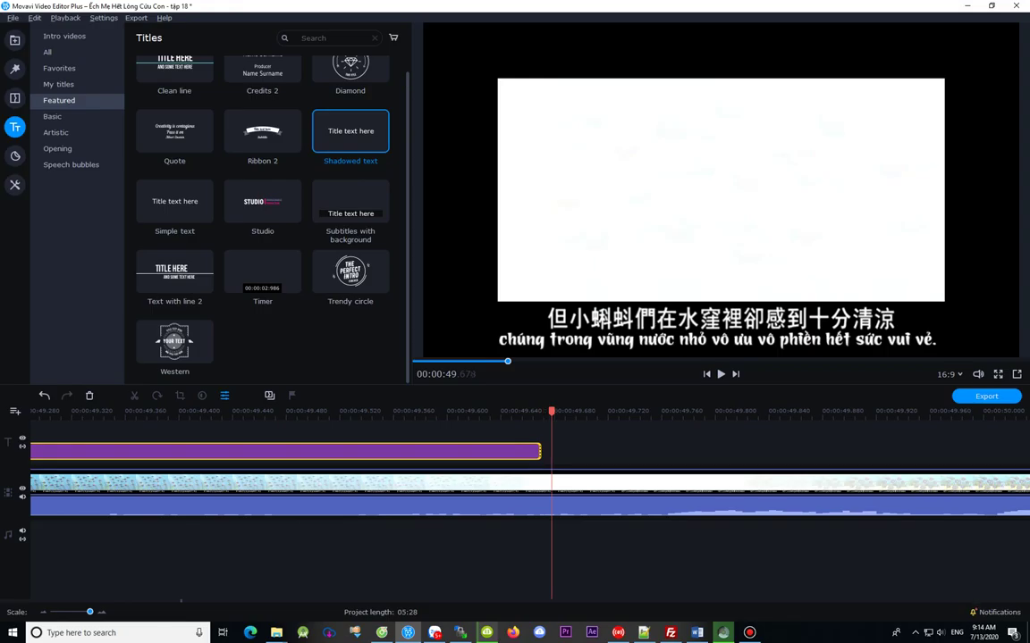
click(555, 412)
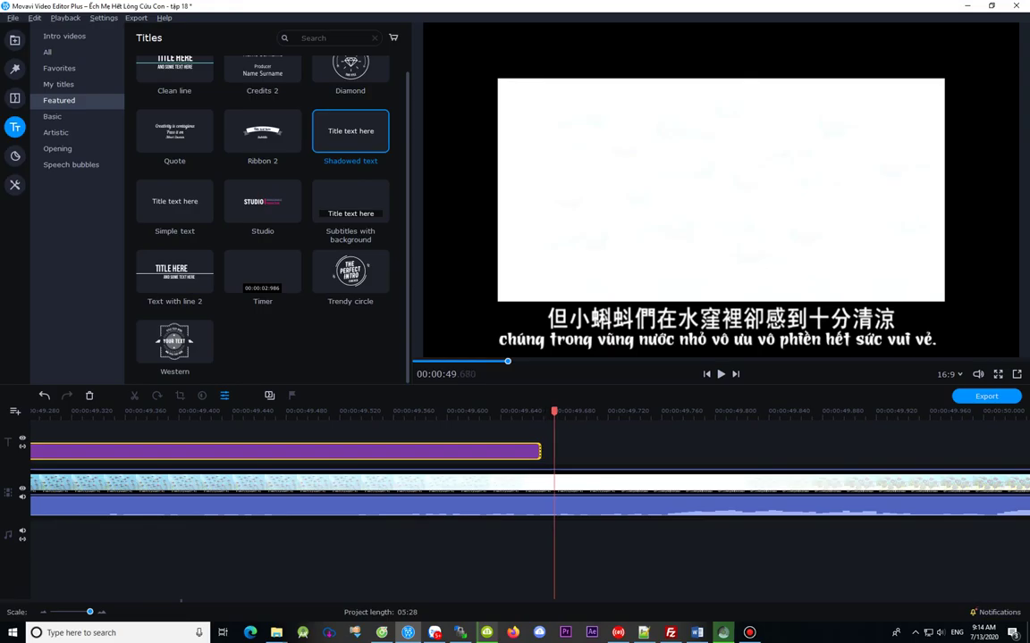
drag(554, 412, 561, 412)
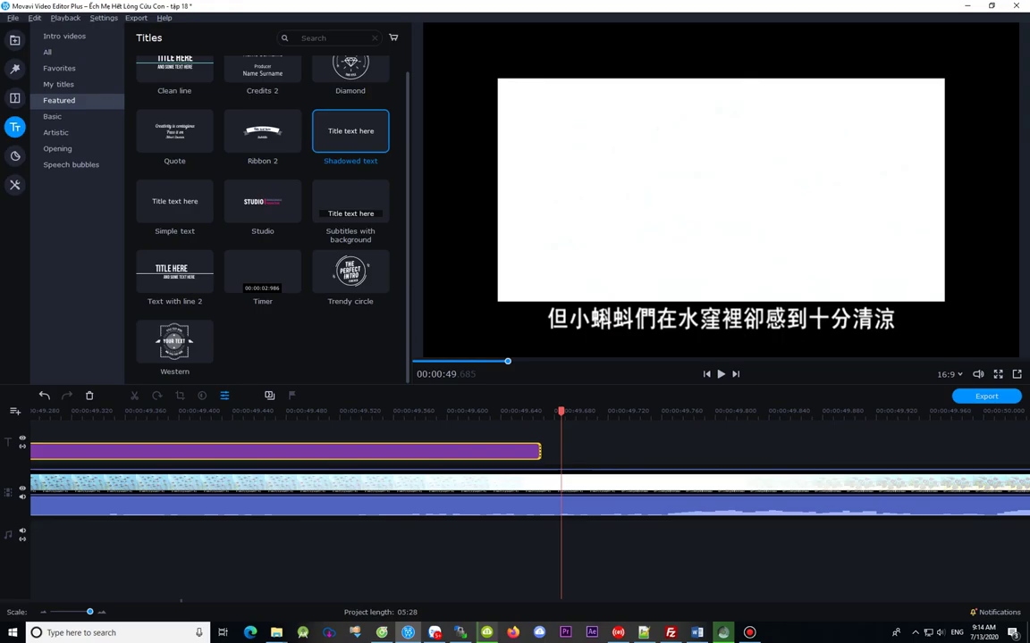
drag(561, 412, 567, 412)
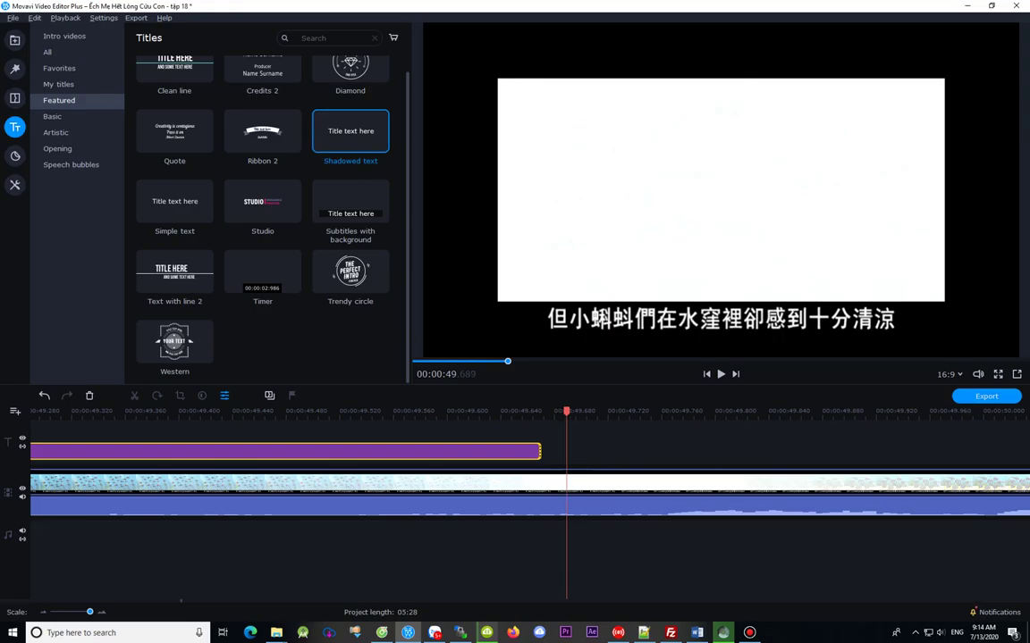
key(Right)
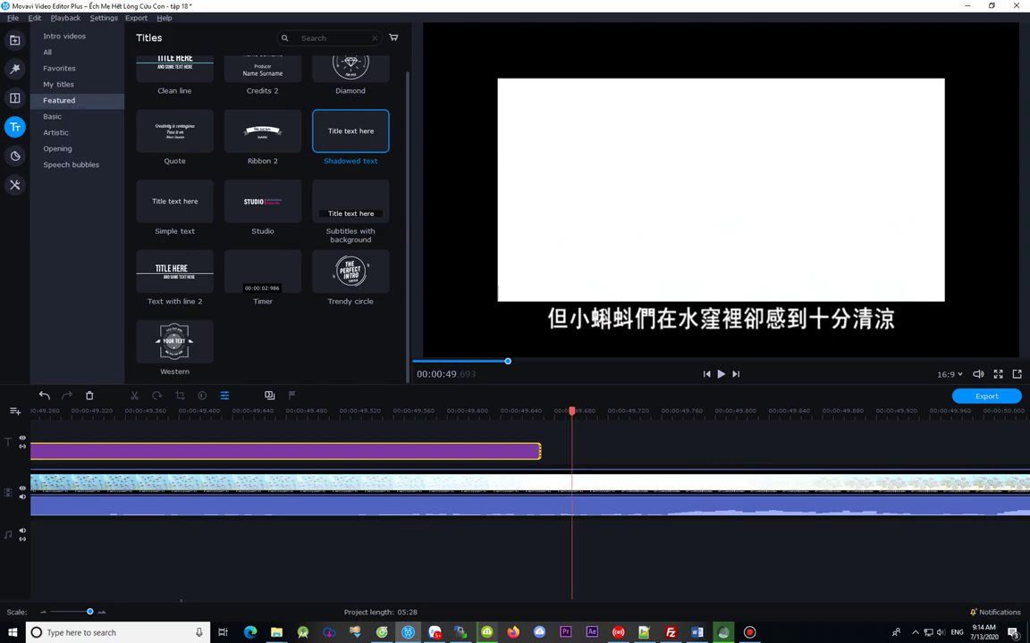
drag(539, 451, 561, 451)
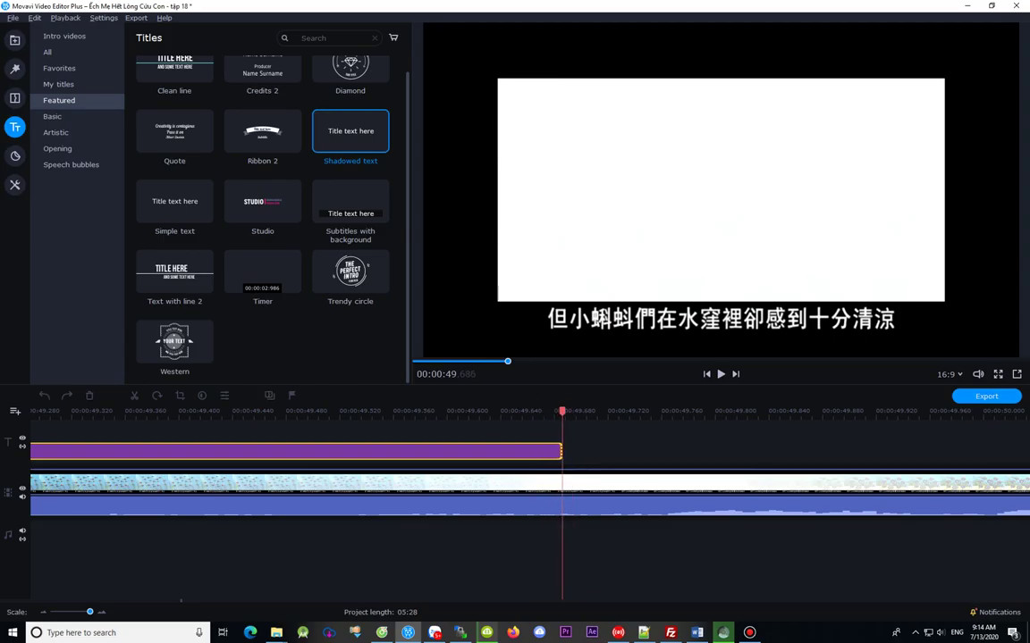
Step: Step forward to the exact change of the Chinese subtitle and extend the title clip's end to about 00:00:49.712
click(570, 412)
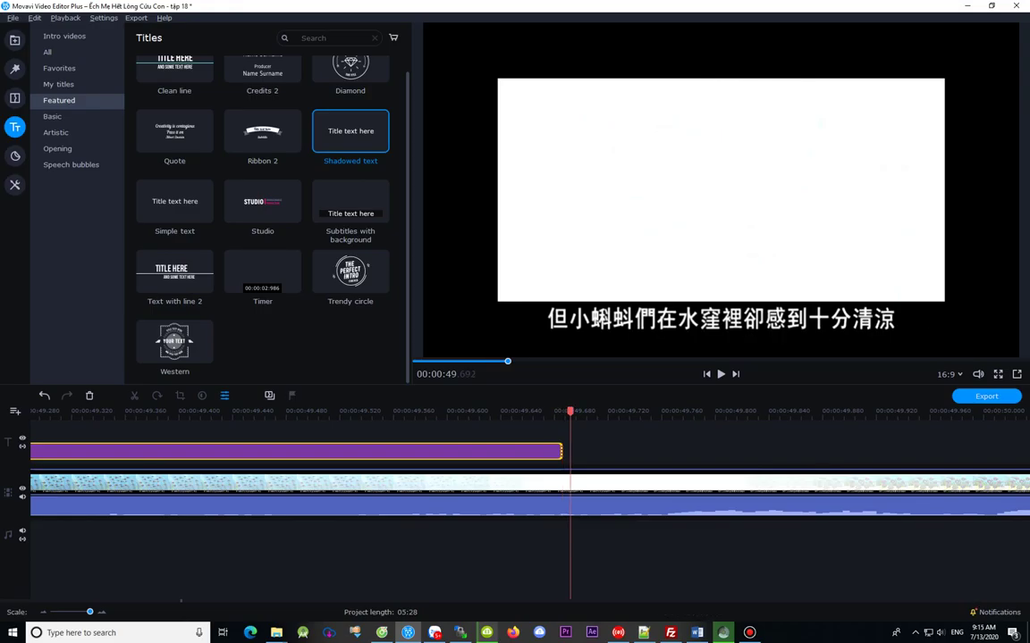
key(Right)
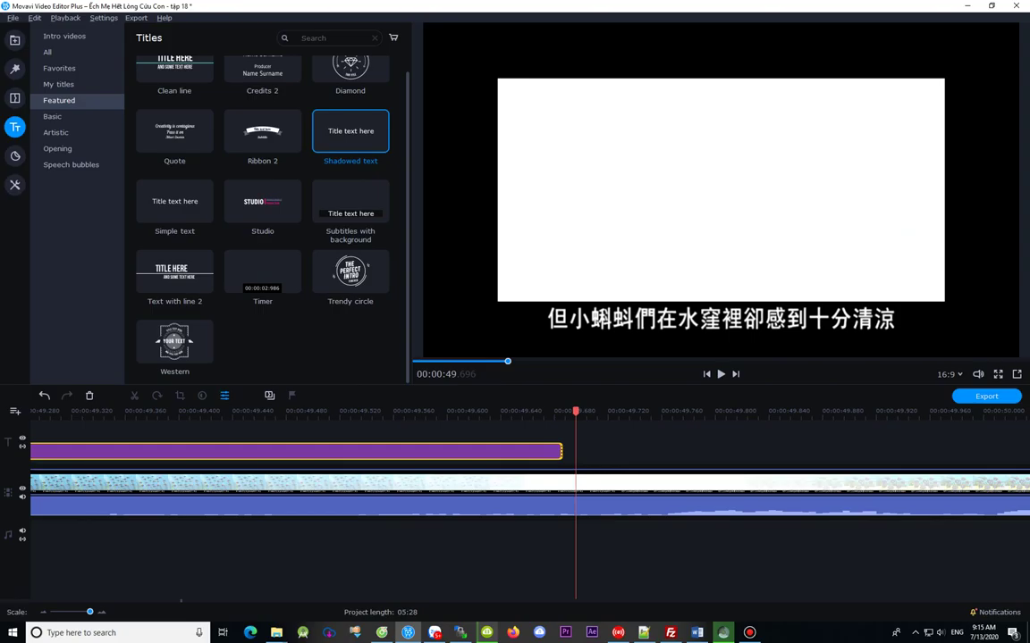
key(Right)
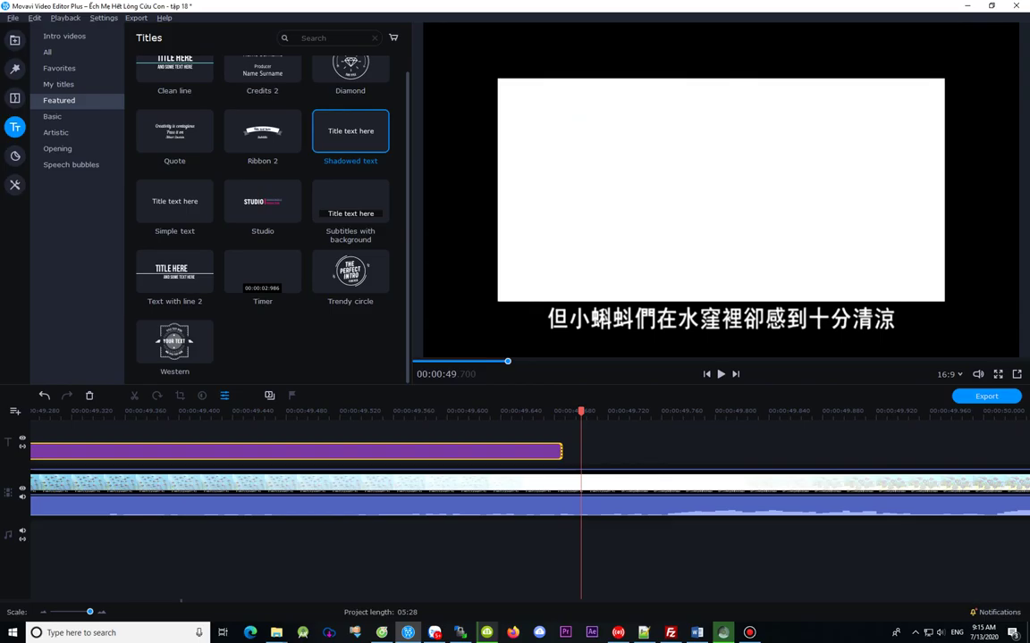
key(Right)
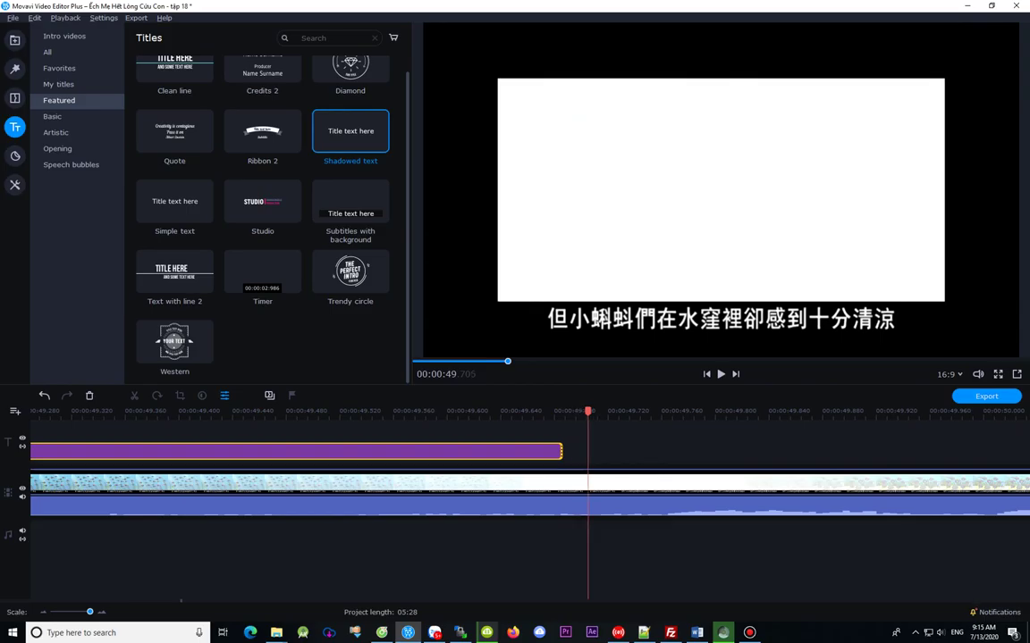
key(Right)
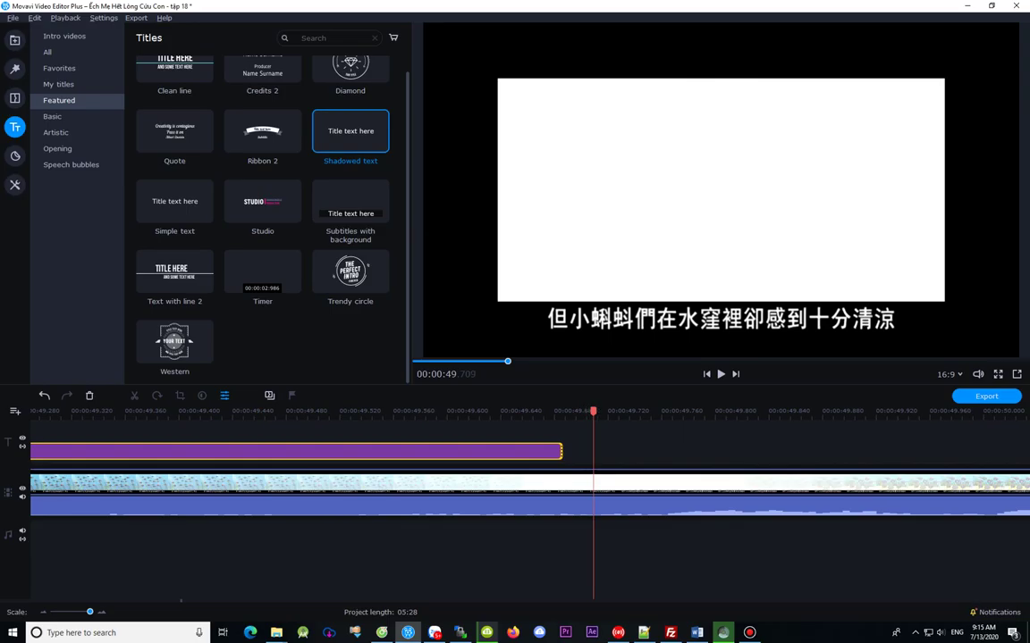
key(Right)
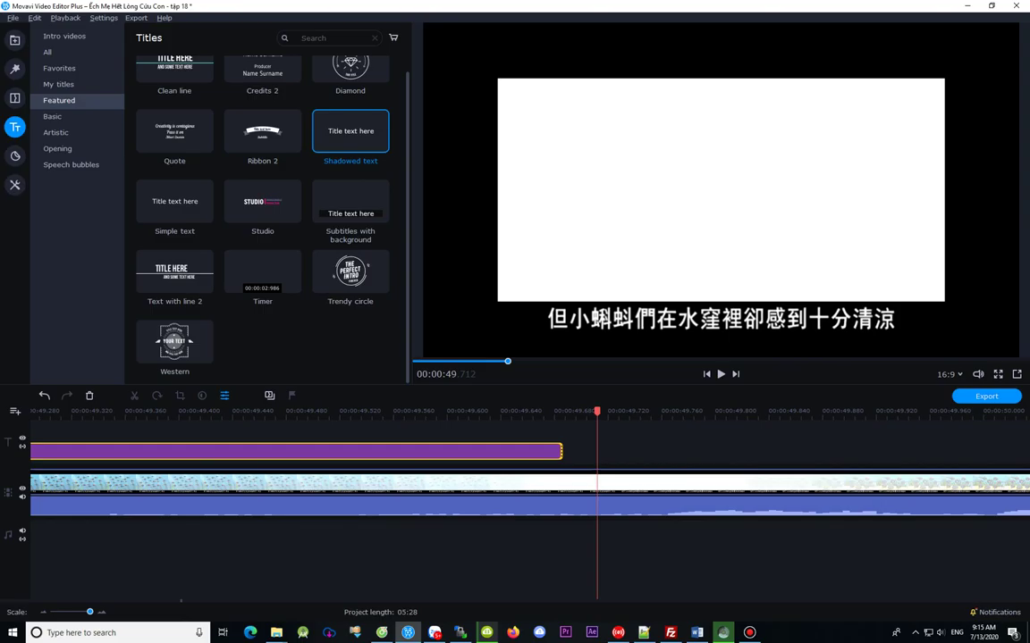
key(Right)
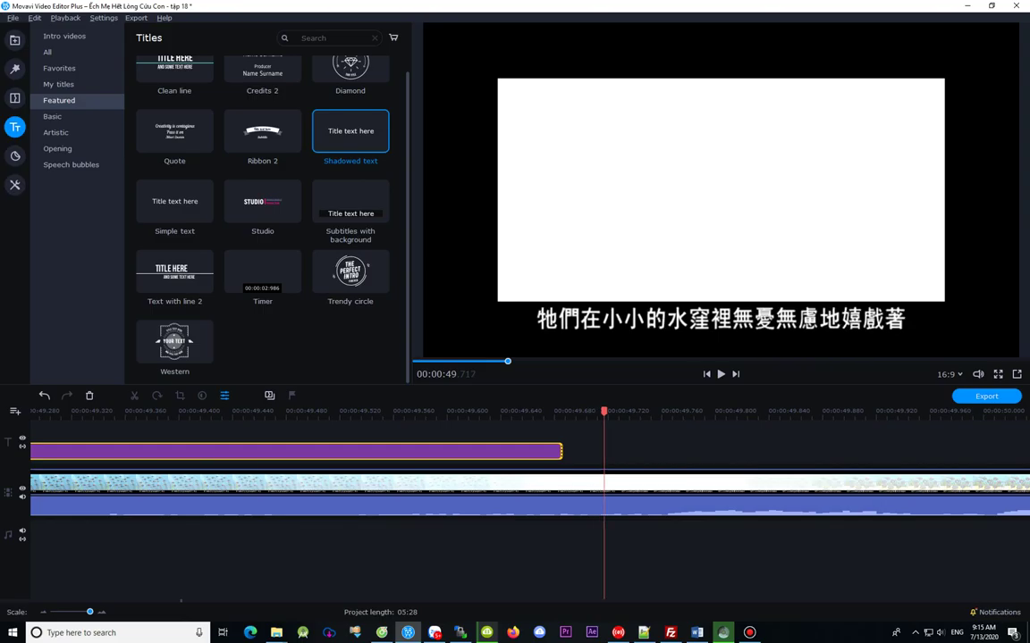
key(Left)
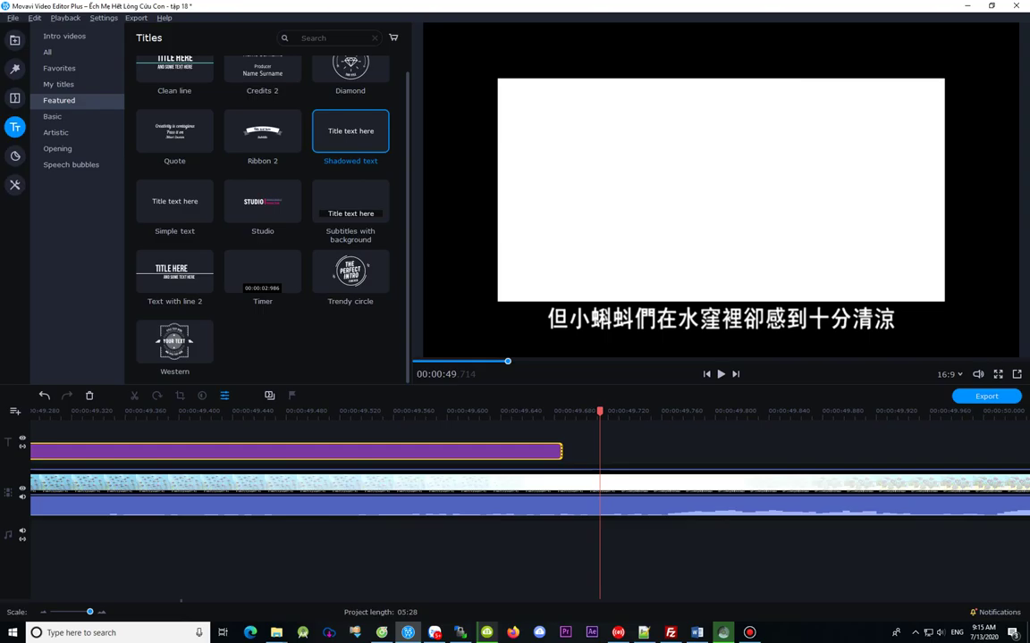
drag(561, 451, 596, 451)
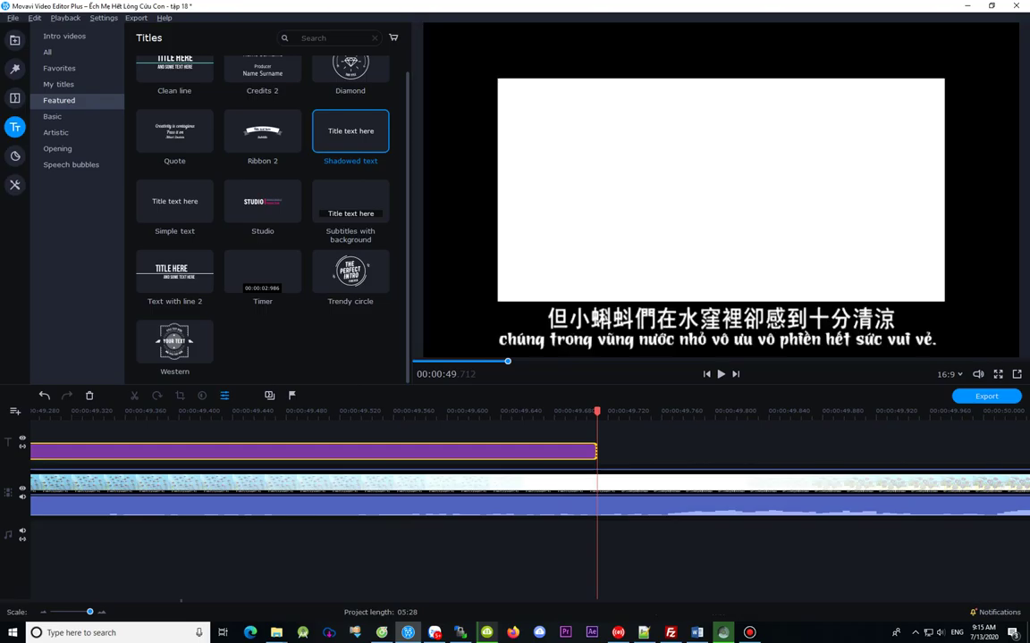
Step: Check in tiny increments whether the title disappears together with the Chinese subtitle line
drag(597, 412, 599, 412)
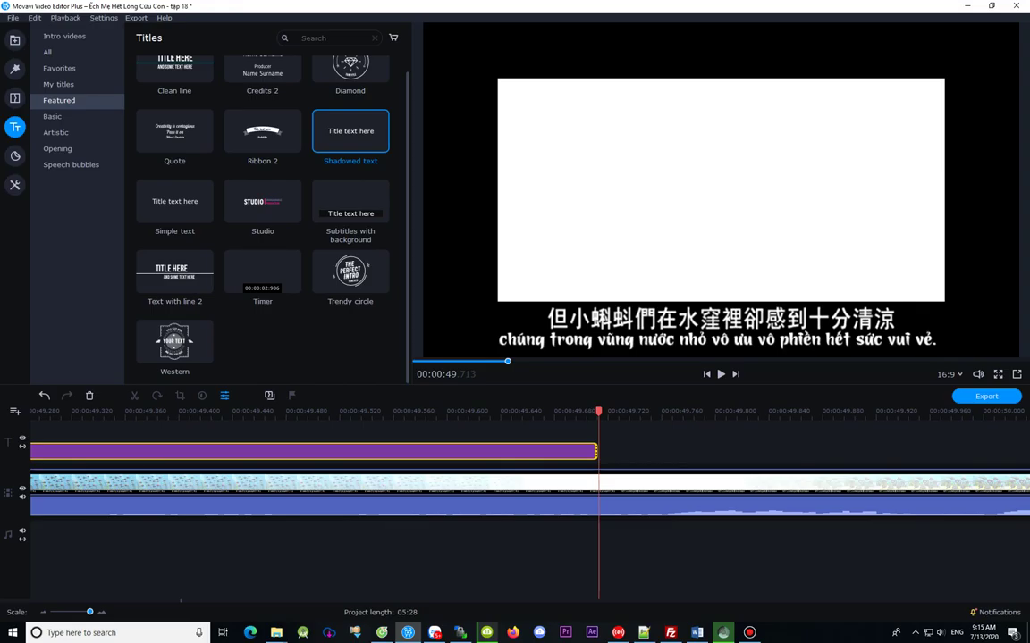
key(Right)
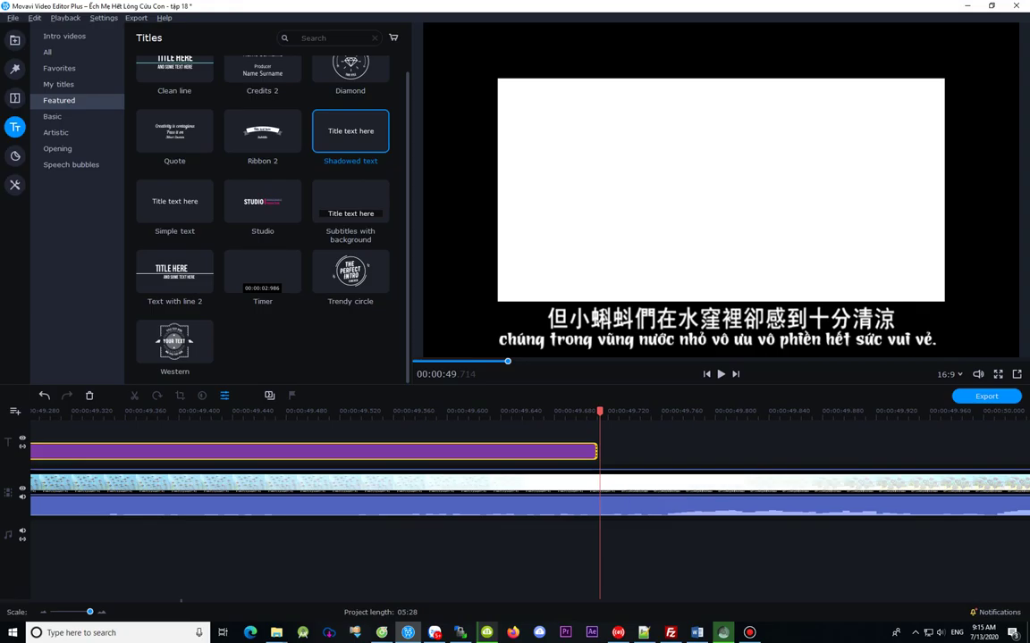
key(Right)
key(Right)
key(Right)
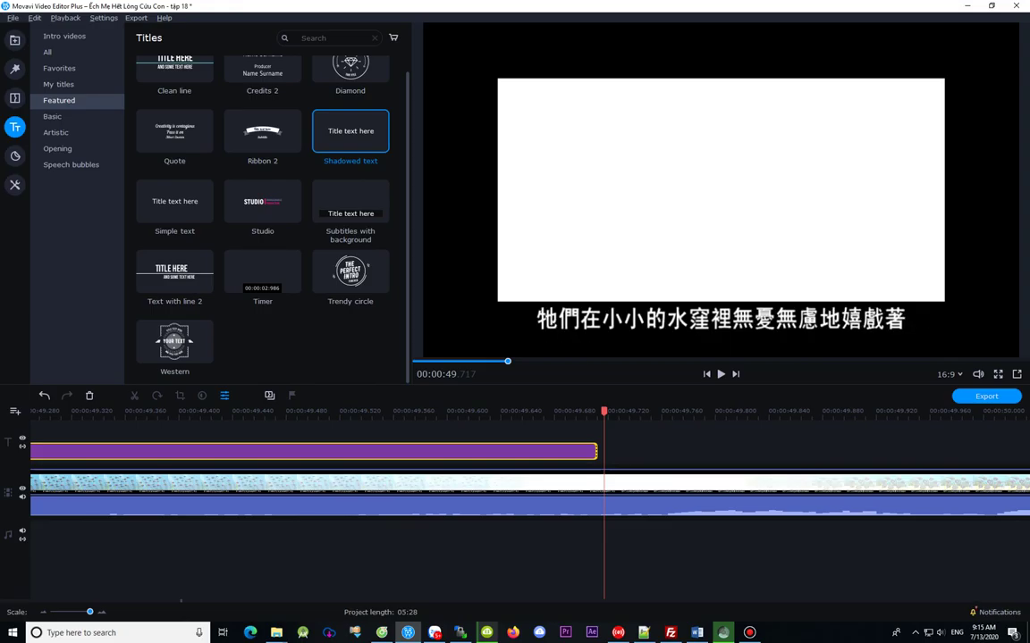
Step: Paste a copy of the title clip directly after the existing one, starting at about 00:00:49.714
click(532, 412)
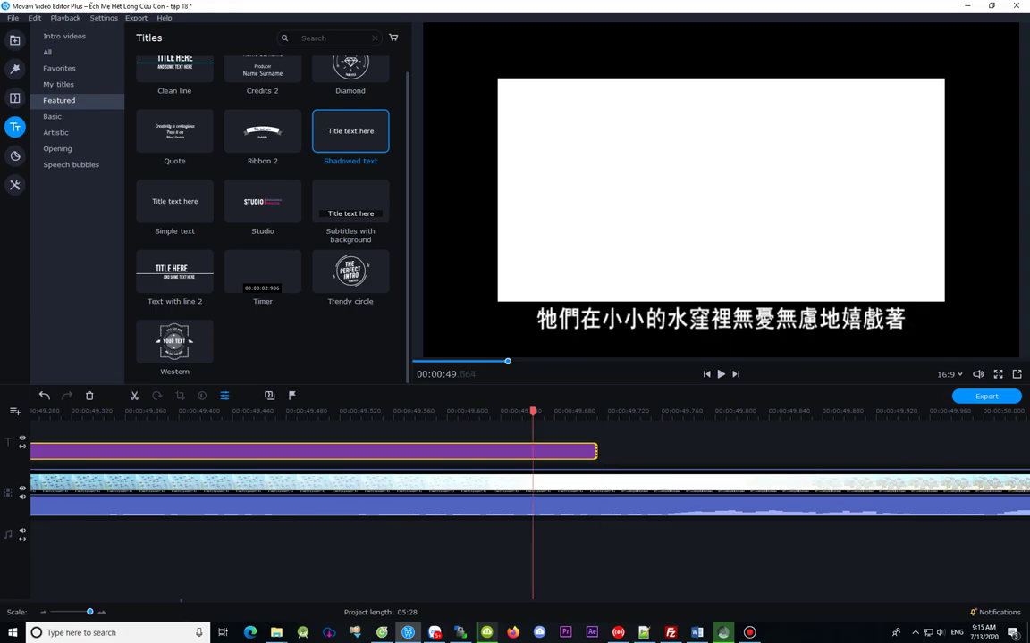
click(599, 412)
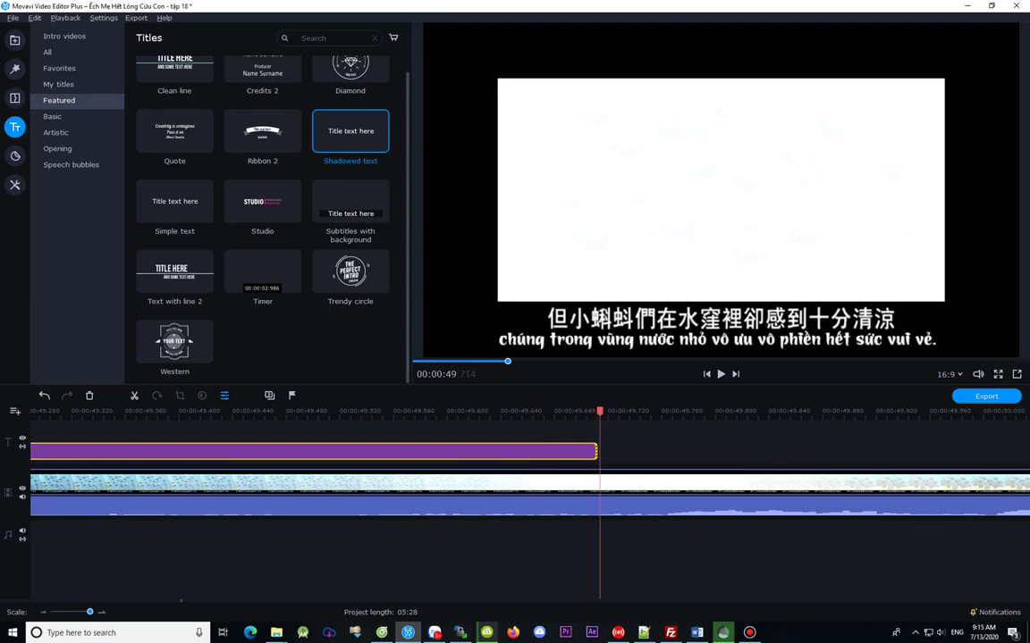
key(ctrl+v)
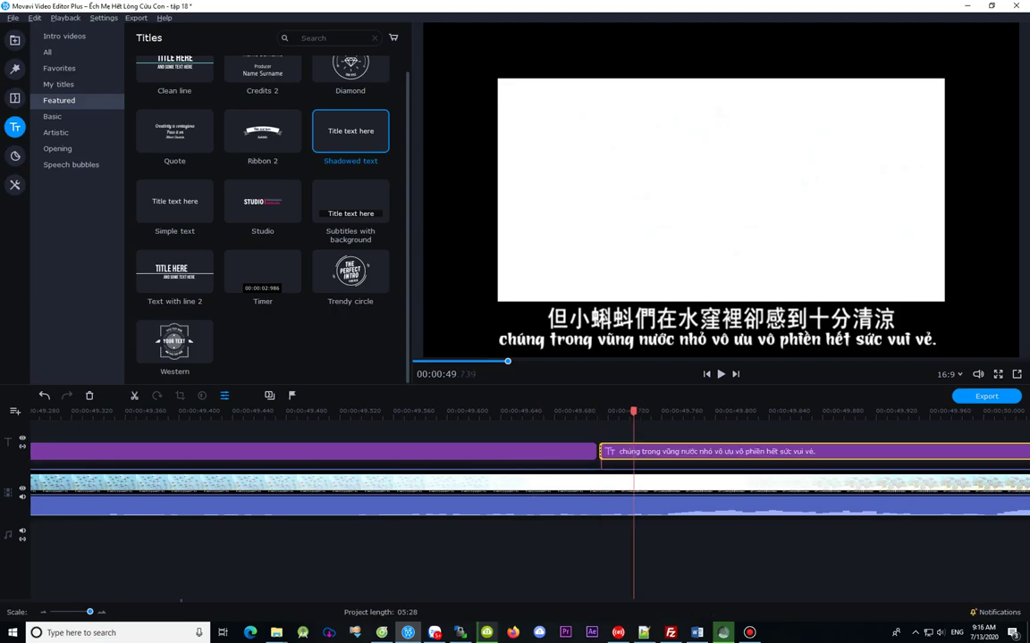
Step: Copy the line "Thật là nóng quá , sắp chịu không nổi rồi." from the Word subtitle table and return to Movavi Video Editor
key(alt+Tab)
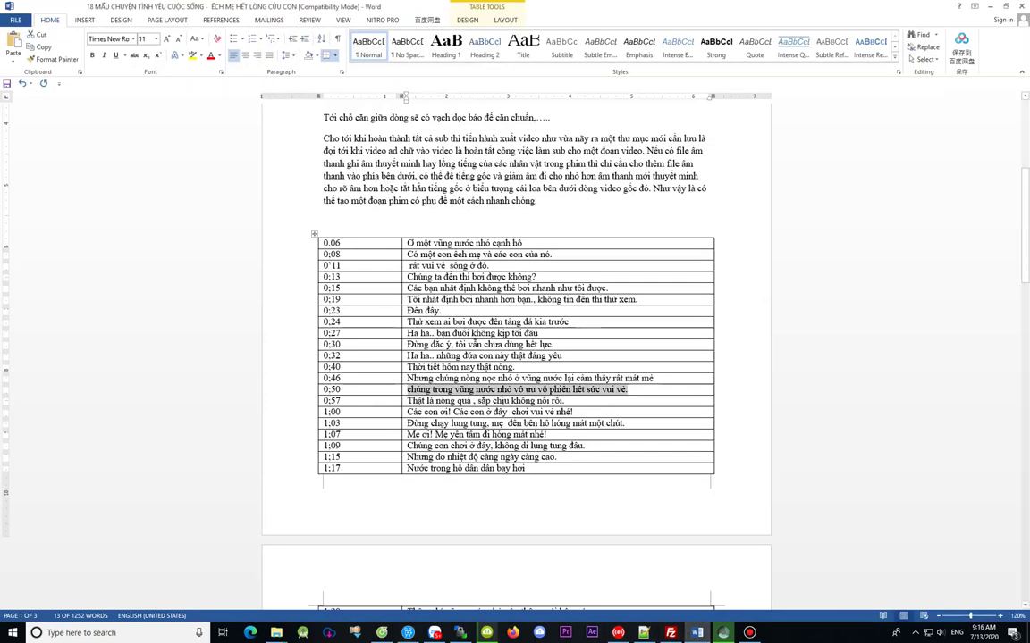
drag(407, 400, 564, 400)
key(ctrl+c)
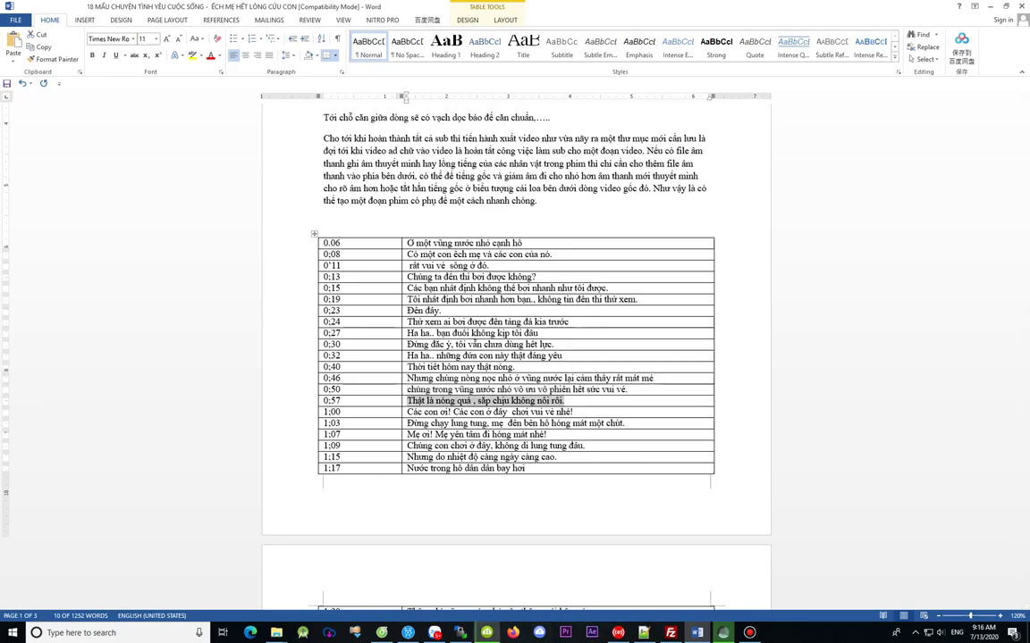
key(alt+Tab)
key(Right)
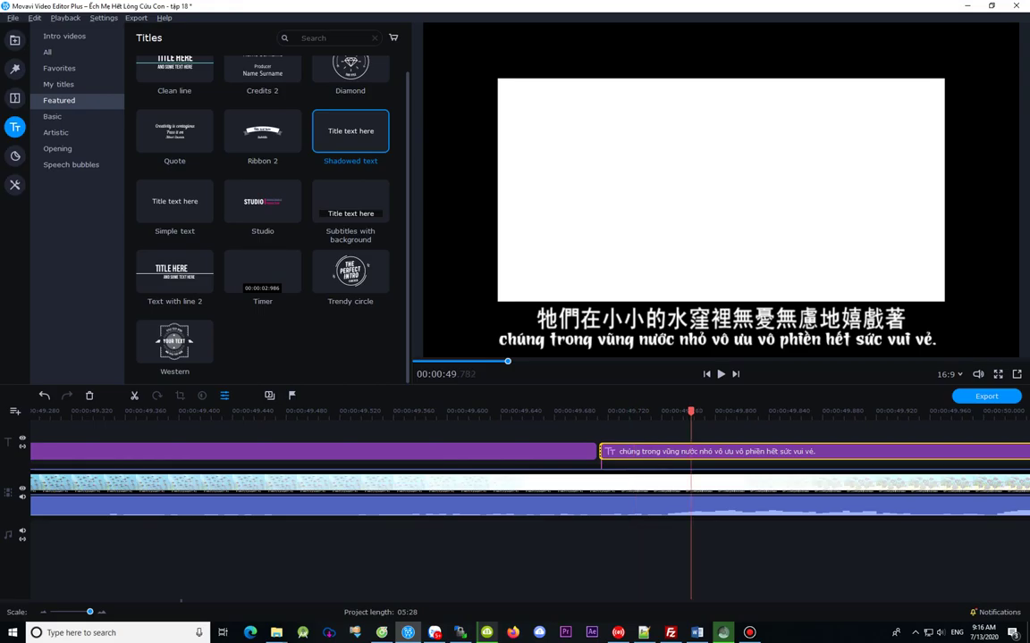
Step: Replace the copied title's text with the line "Thật là nóng quá , sắp chịu không nổi rồi." and apply it
double_click(644, 452)
double_click(571, 339)
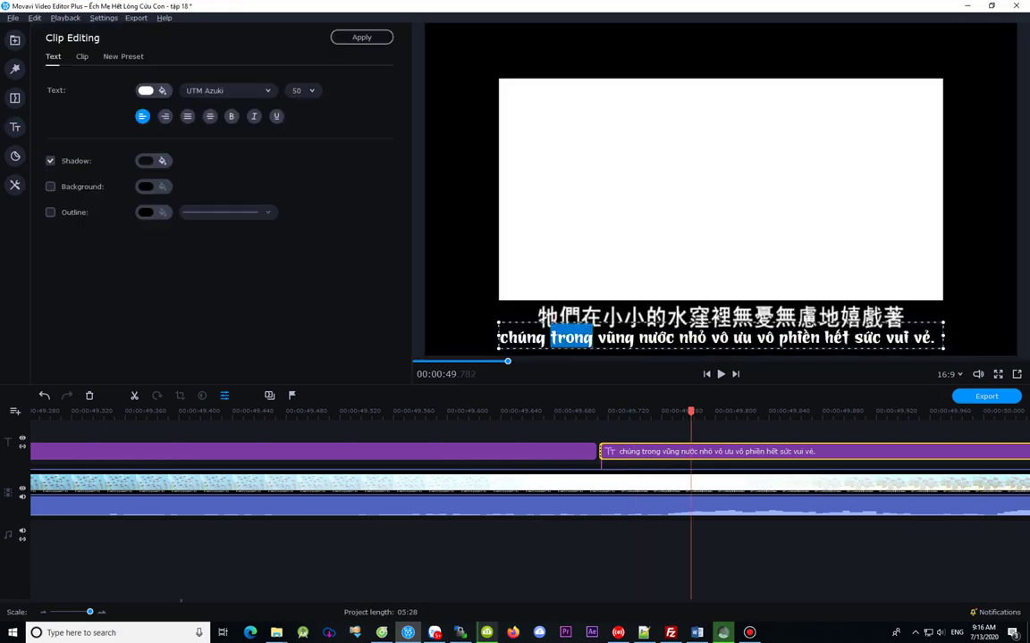
key(ctrl+a)
key(ctrl+v)
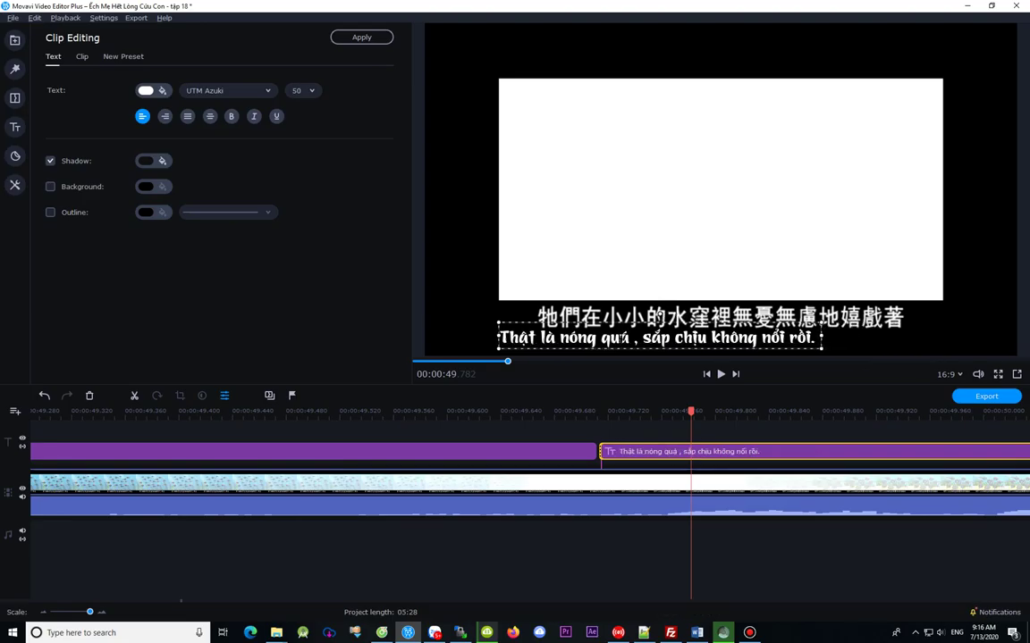
click(361, 37)
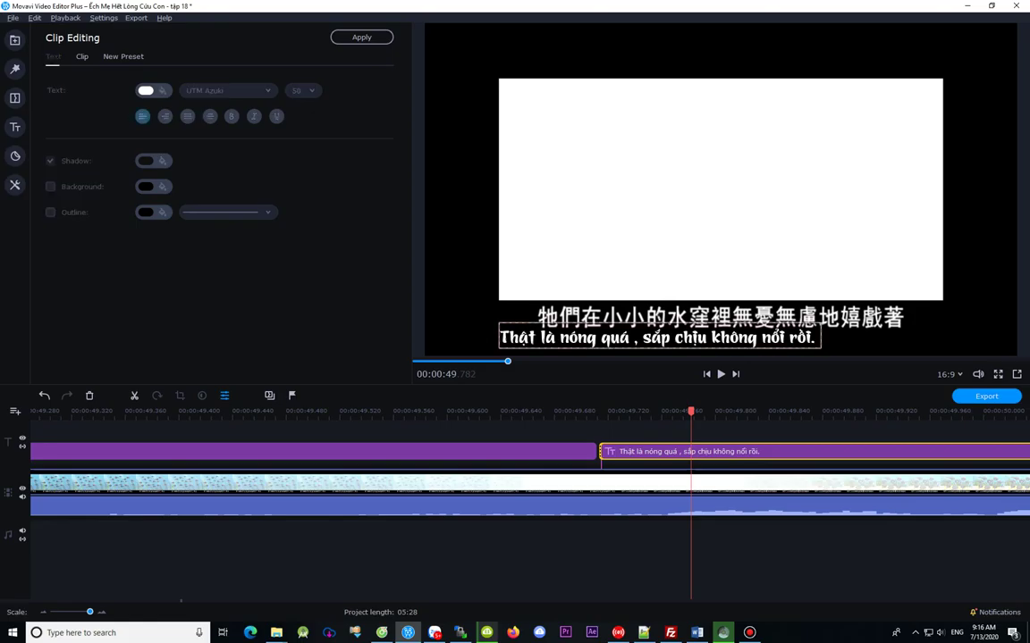
Step: Remove the space before the comma so the title reads "Thật là nóng quá, sắp chịu không nổi rồi."
double_click(615, 337)
click(615, 337)
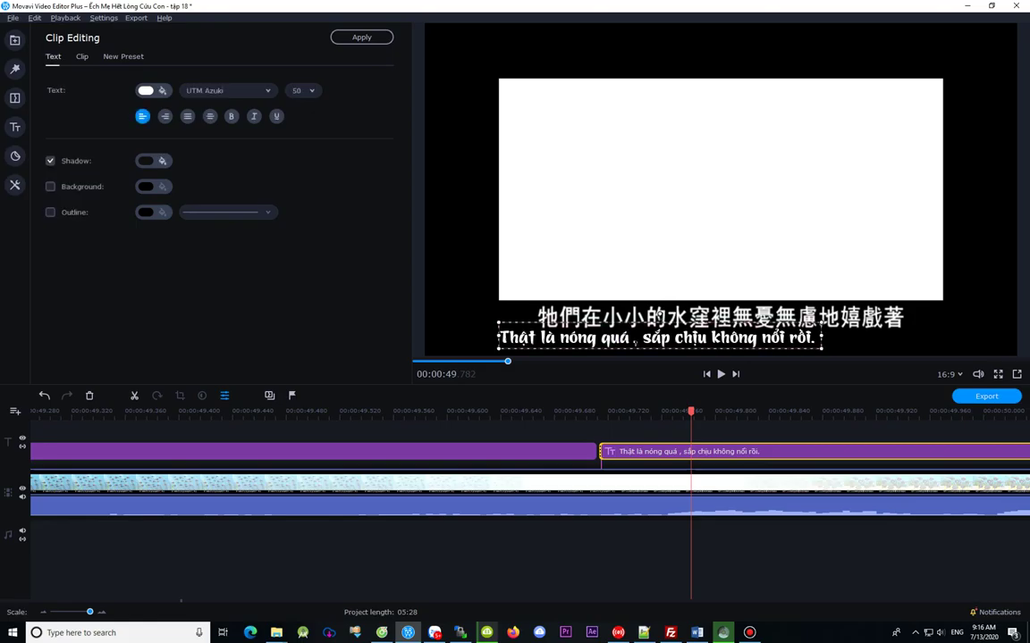
key(BackSpace)
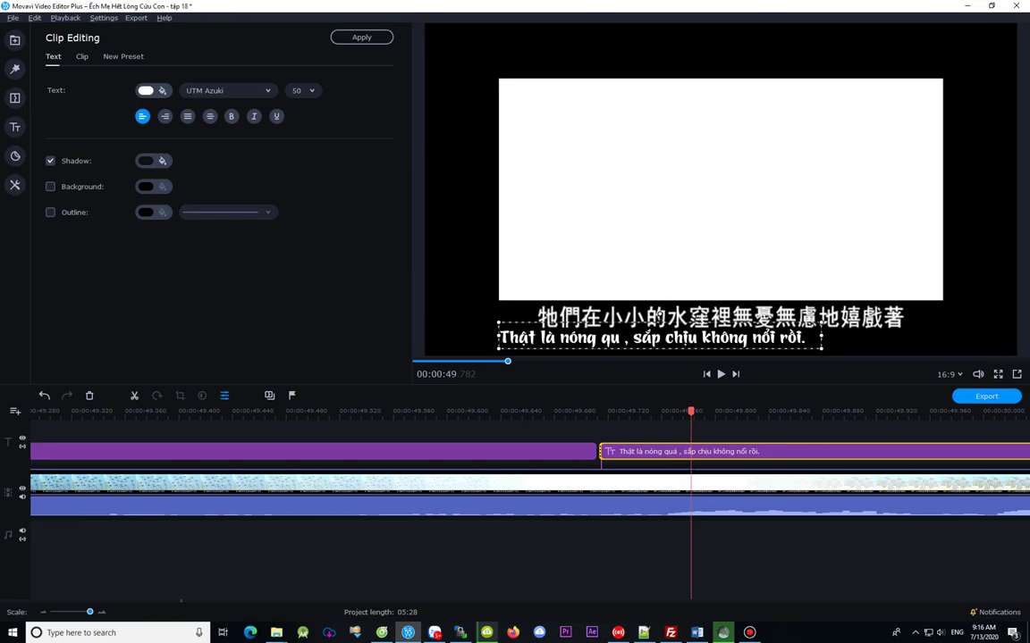
text(á)
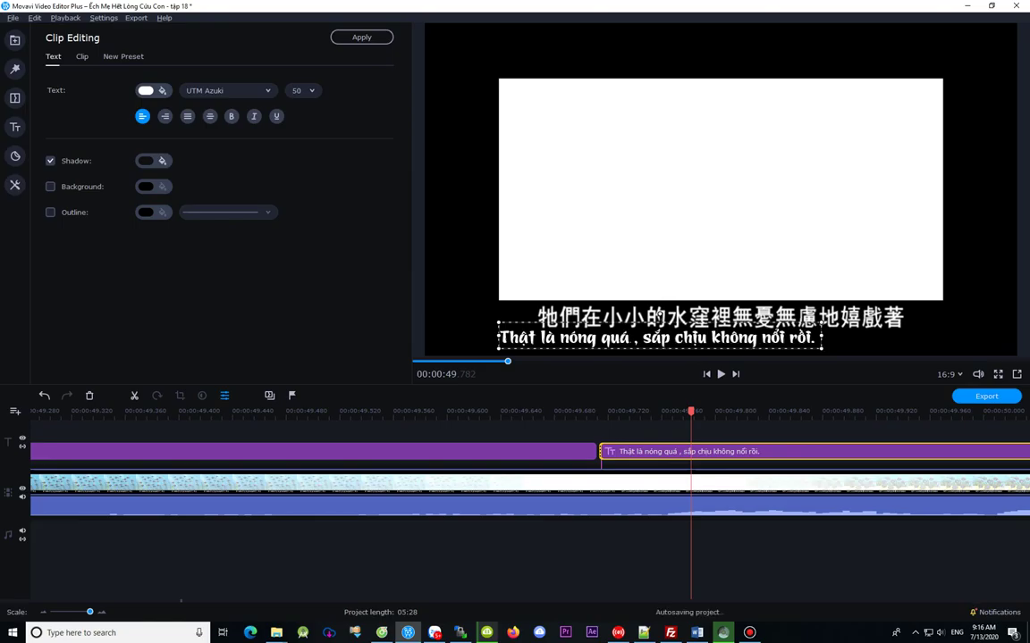
key(Delete)
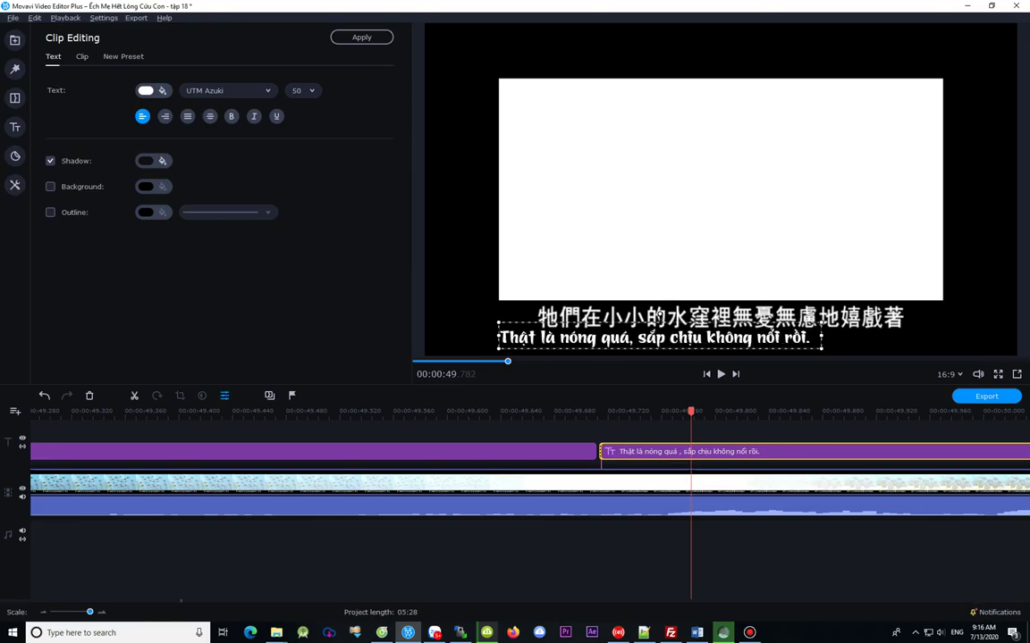
click(660, 317)
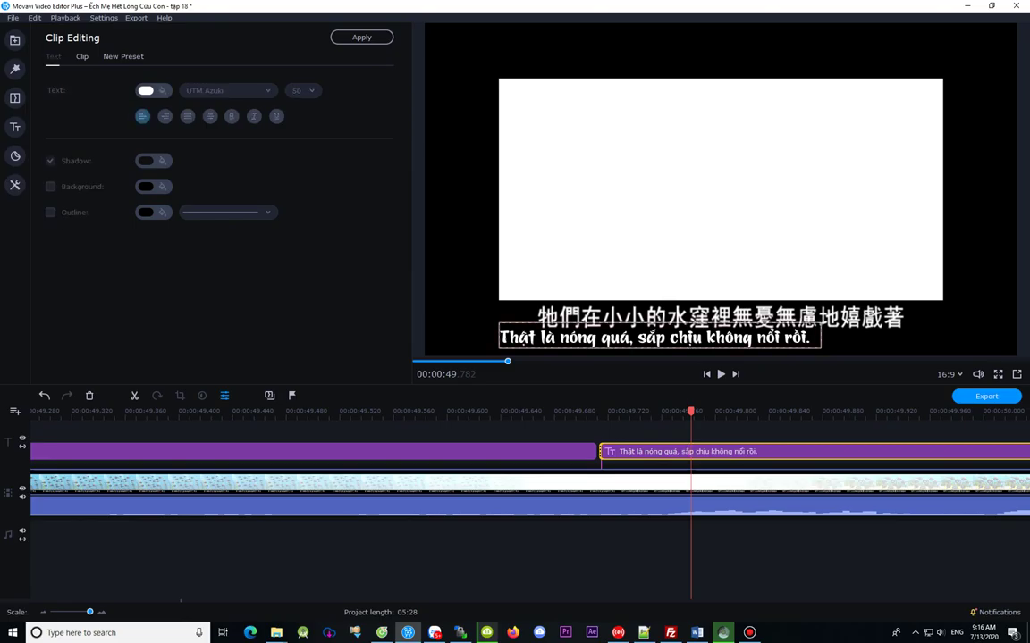
Step: Centre the title horizontally in the frame, directly beneath the burned-in Chinese subtitle
drag(659, 337, 720, 336)
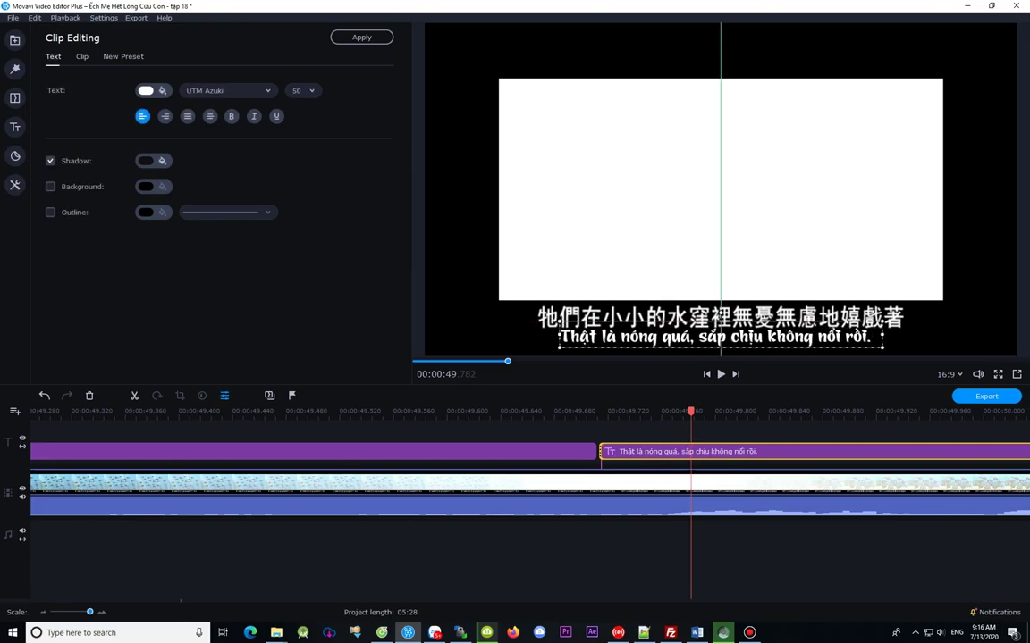
drag(721, 336, 721, 338)
click(721, 315)
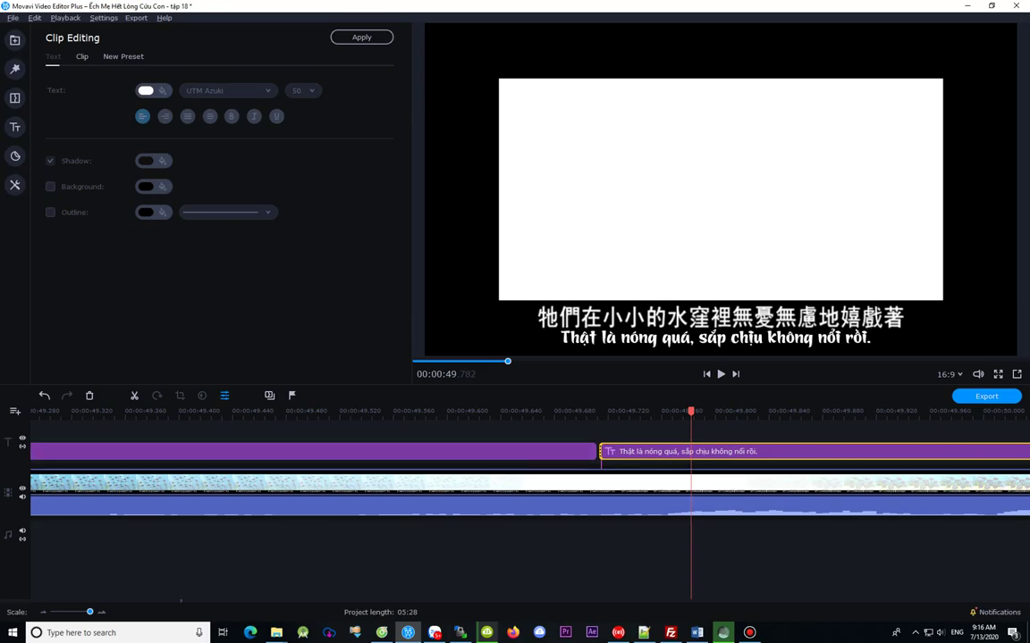
Step: Check the Chinese subtitle against the title over the first frames of the new clip, up to about 00:00:49.976
click(793, 411)
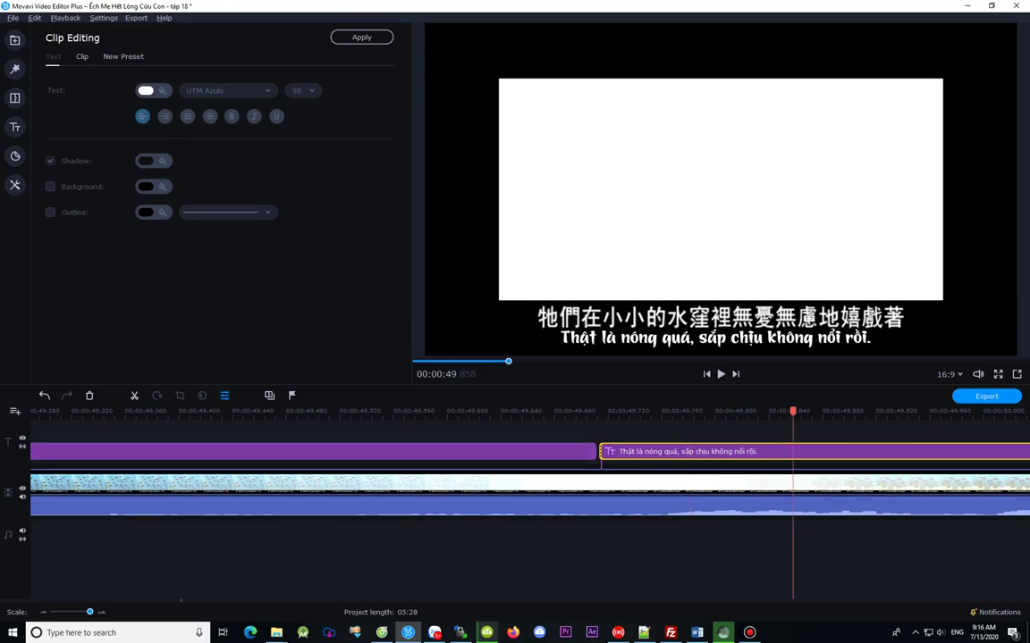
key(Right)
key(Right)
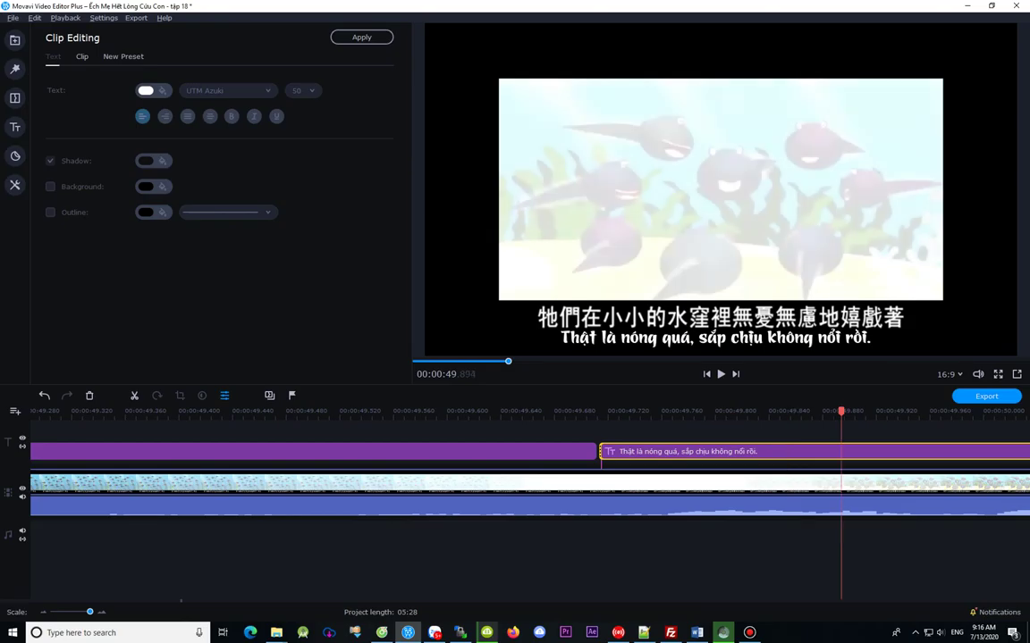
click(610, 412)
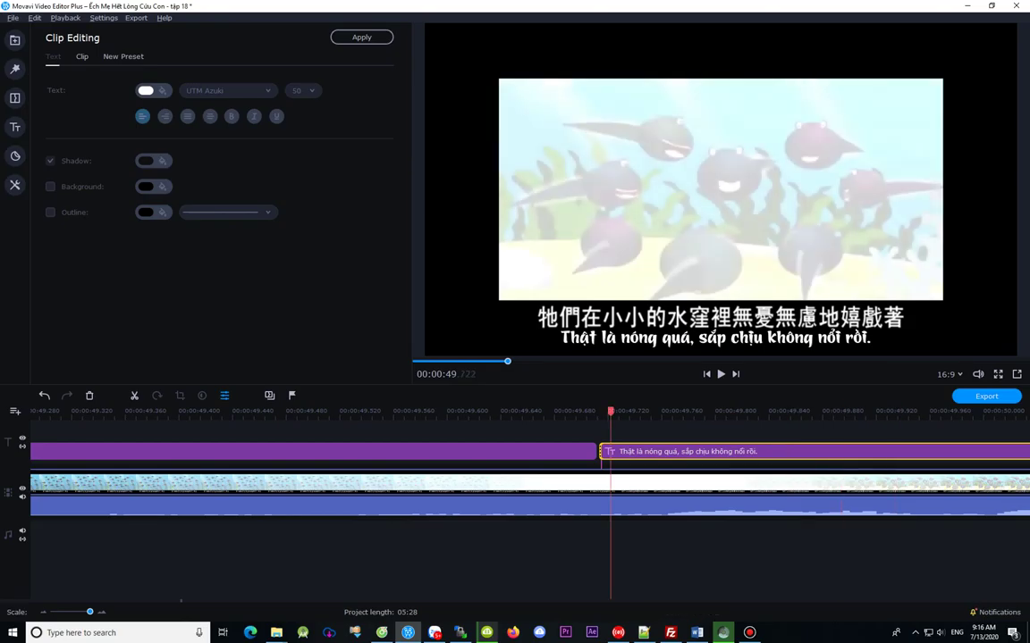
click(951, 412)
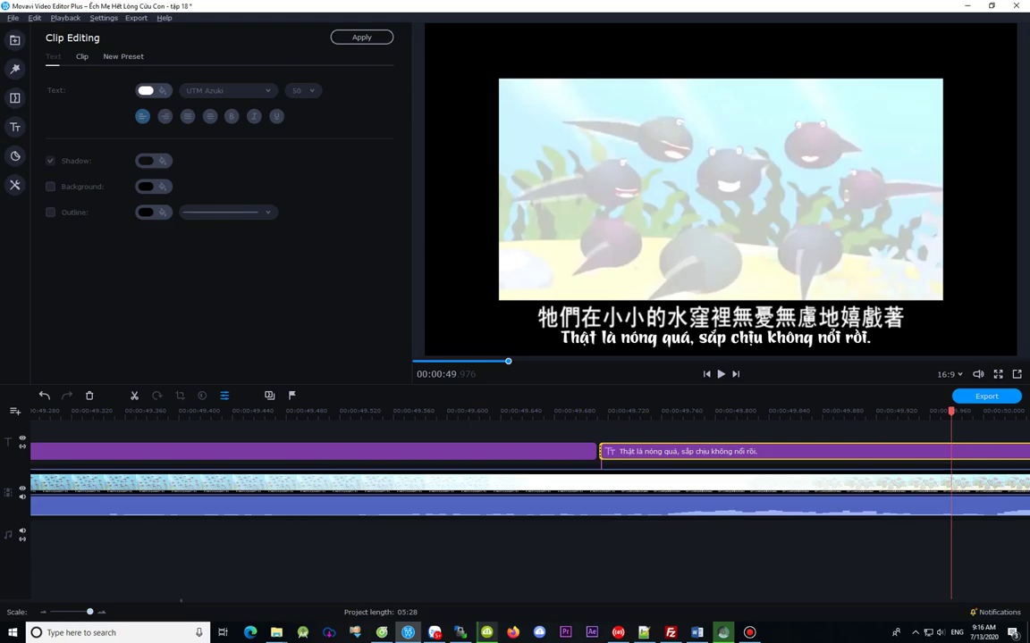
Step: Scan the video between about 00:00:52 and 00:00:58 for the point where the Chinese subtitle disappears
drag(90, 612, 89, 612)
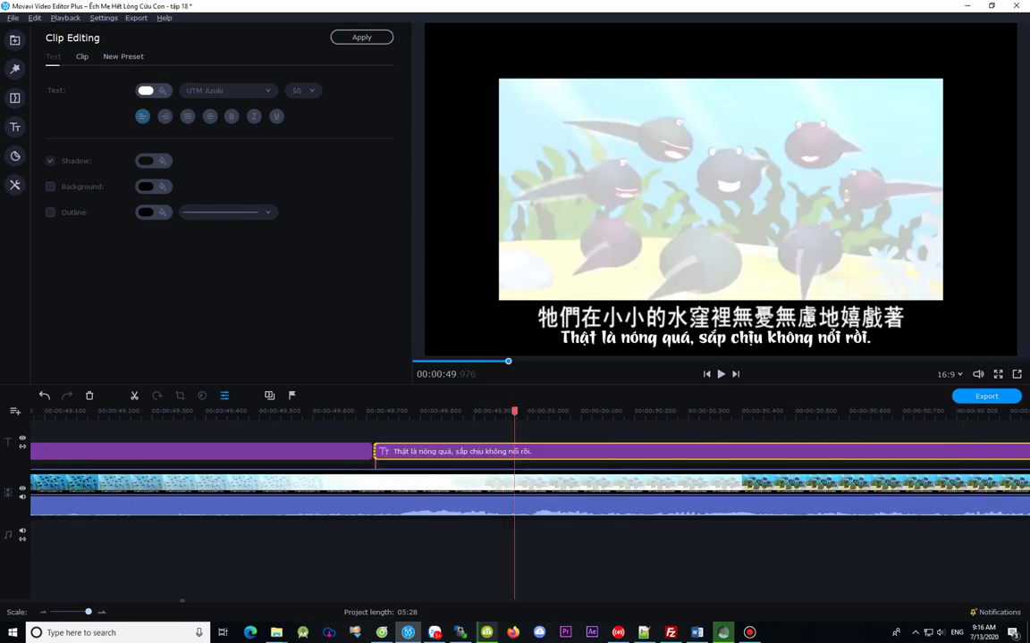
scroll(80, 550, down, 3)
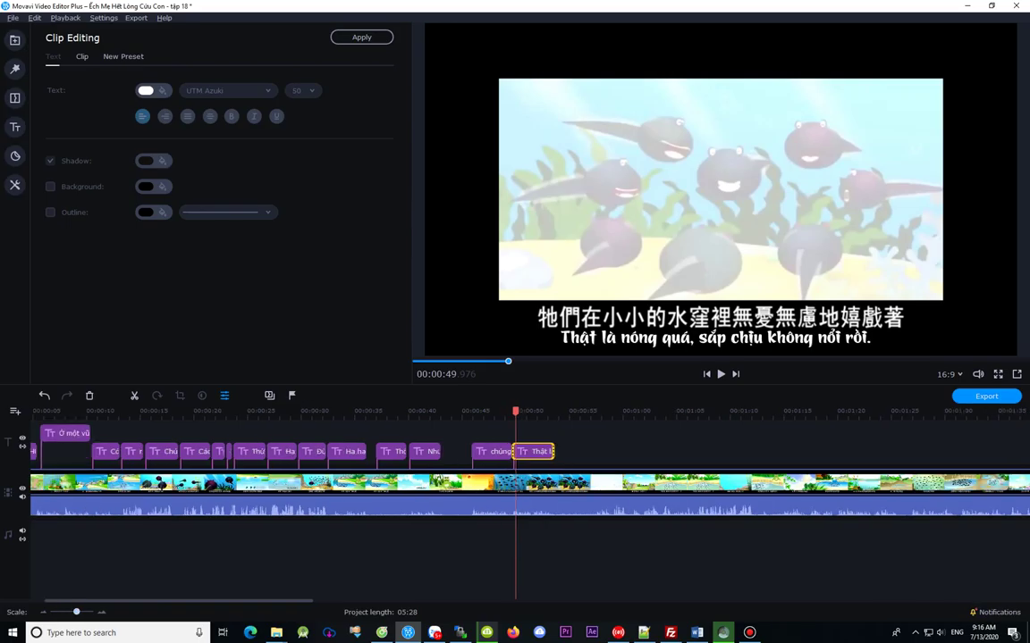
click(546, 412)
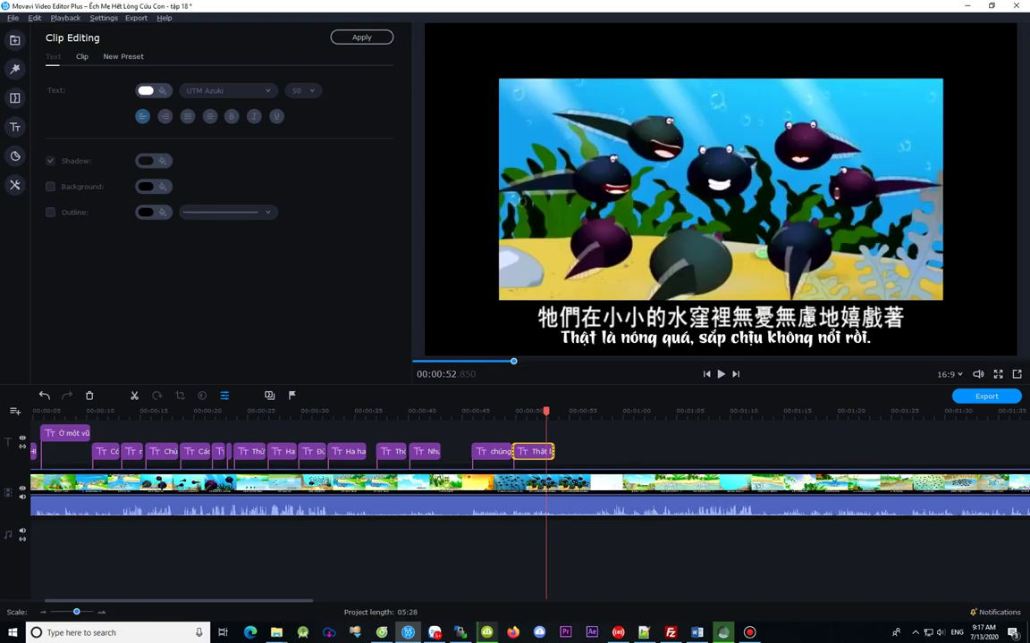
click(525, 412)
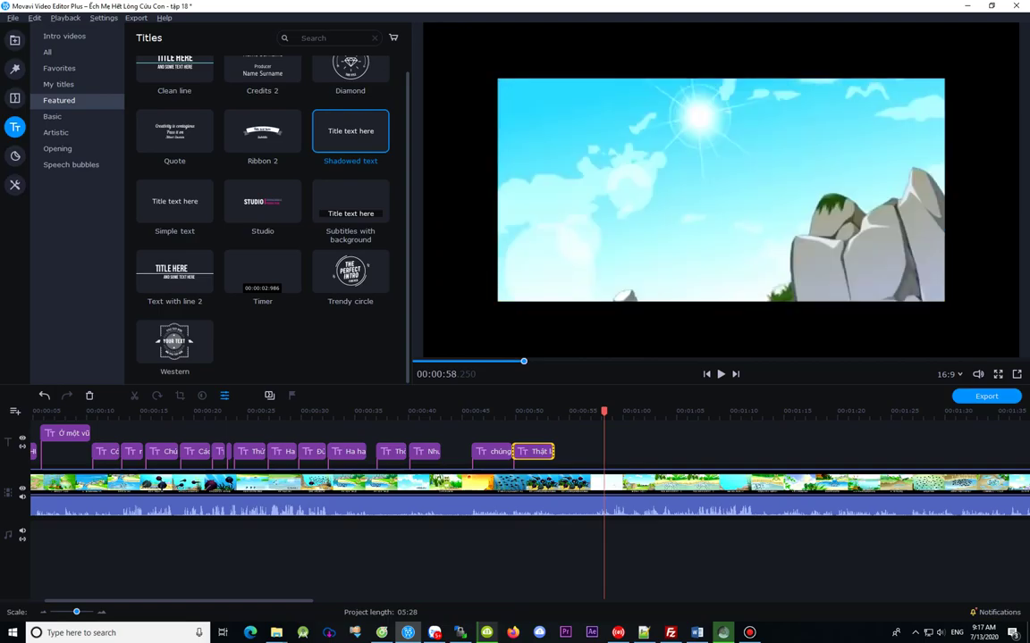
click(589, 412)
click(583, 412)
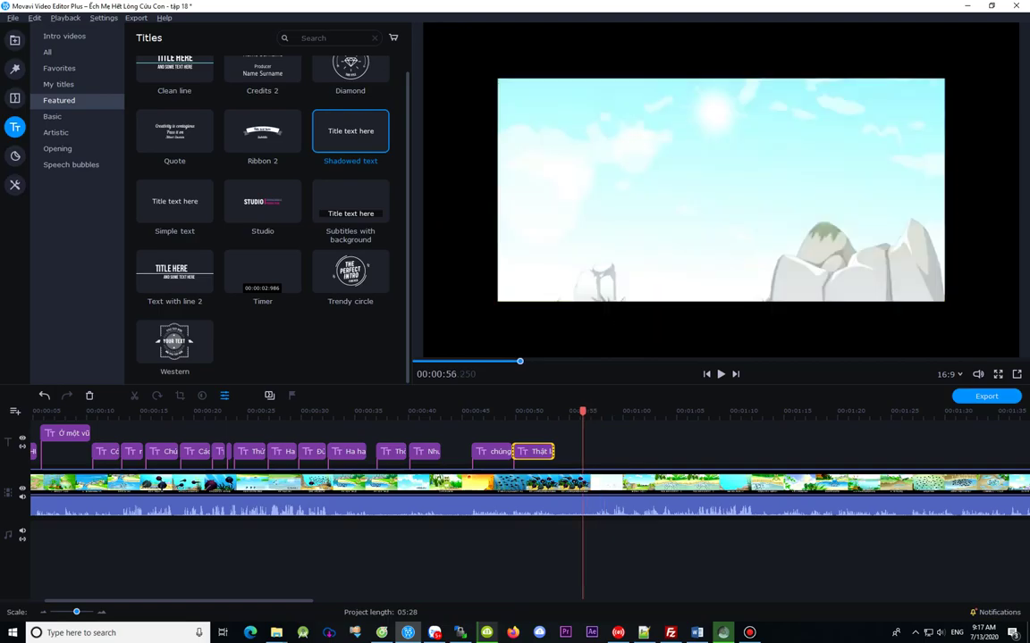
click(572, 412)
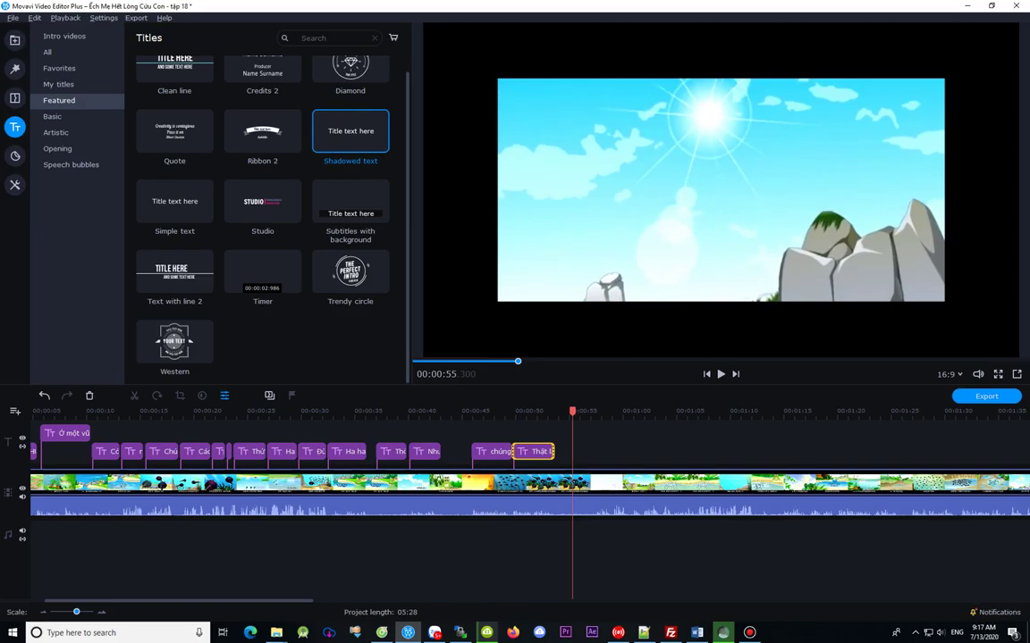
click(567, 412)
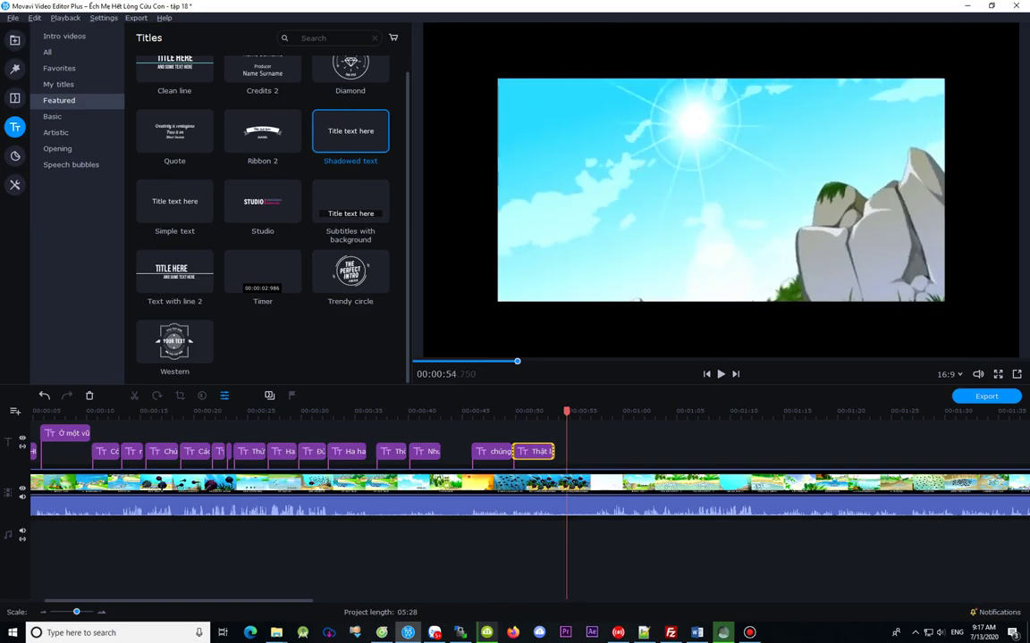
click(561, 412)
click(557, 412)
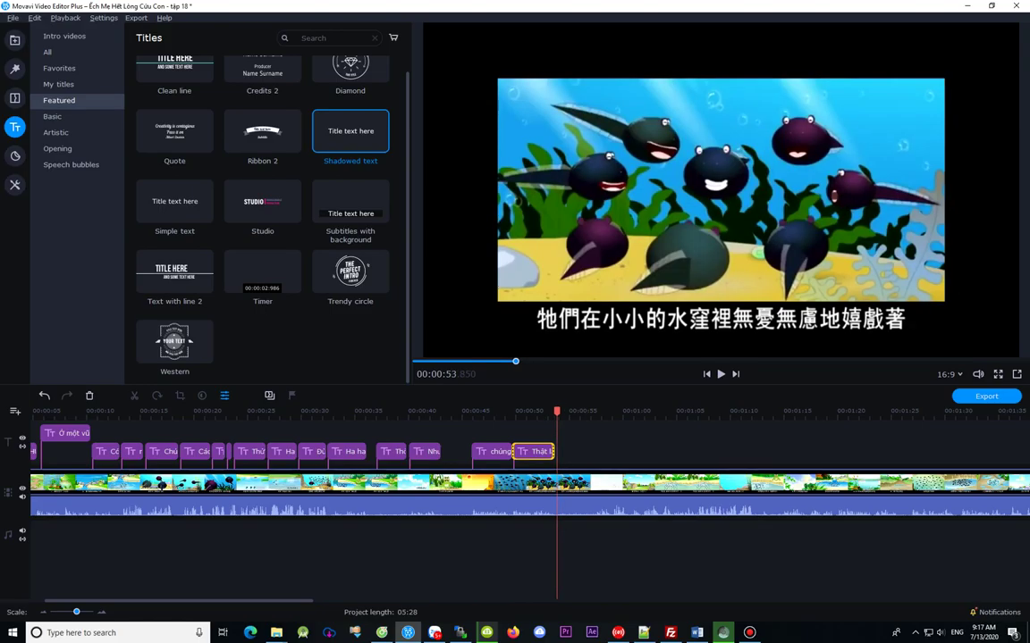
click(539, 412)
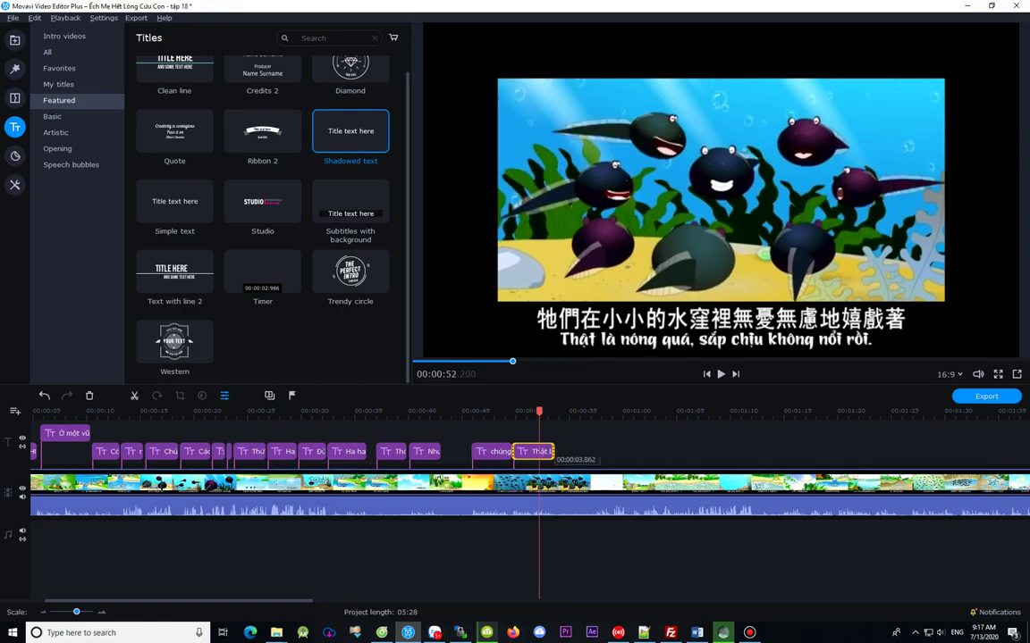
click(548, 412)
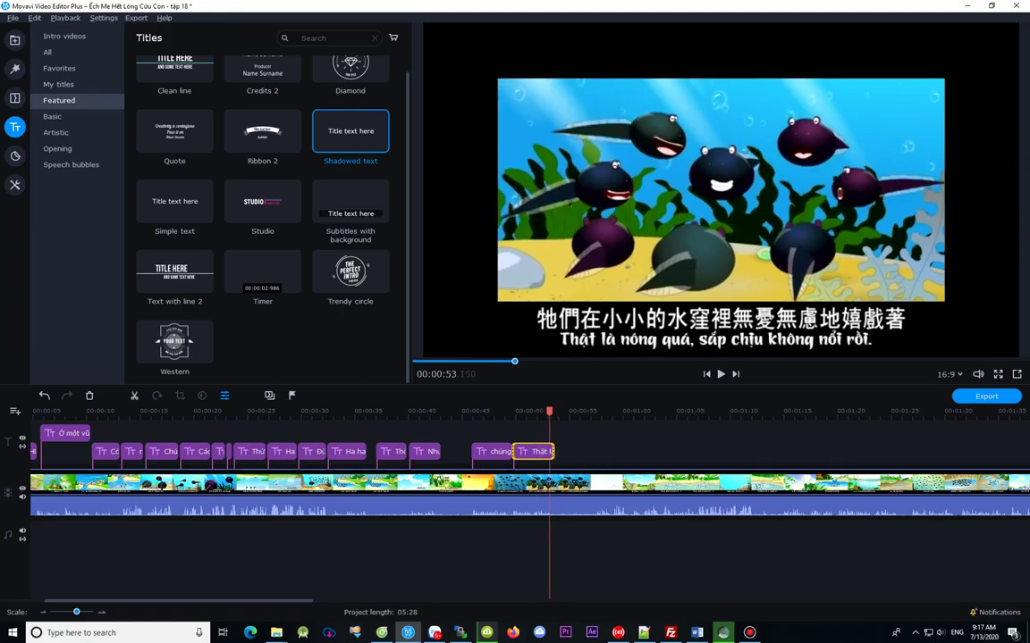
Step: Play and step forward from about 00:00:53.150 to the title clip's end, comparing it with the Chinese subtitle
drag(77, 612, 89, 612)
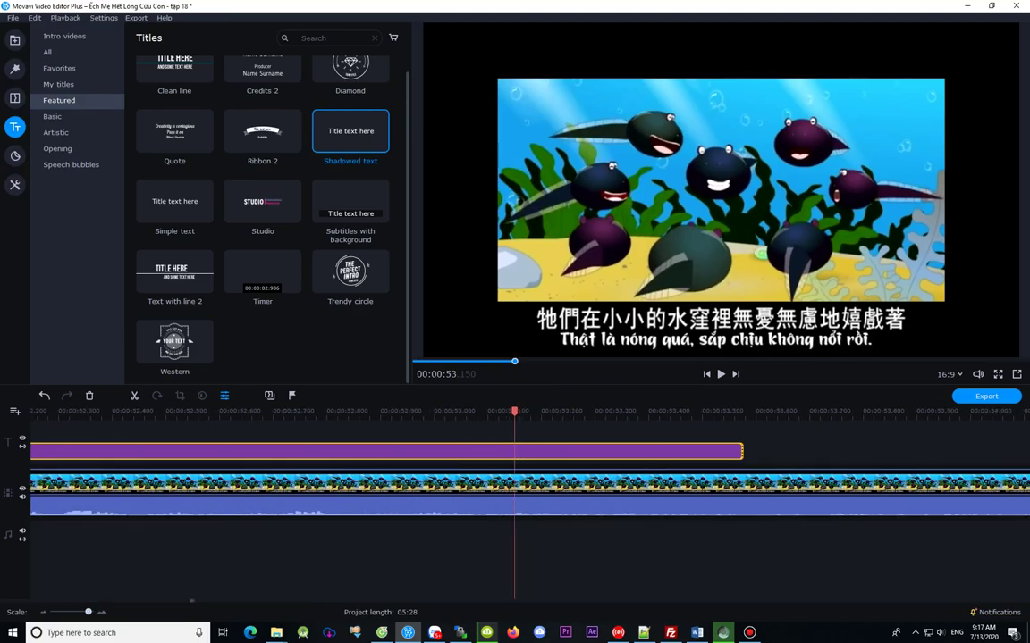
key(space)
key(space)
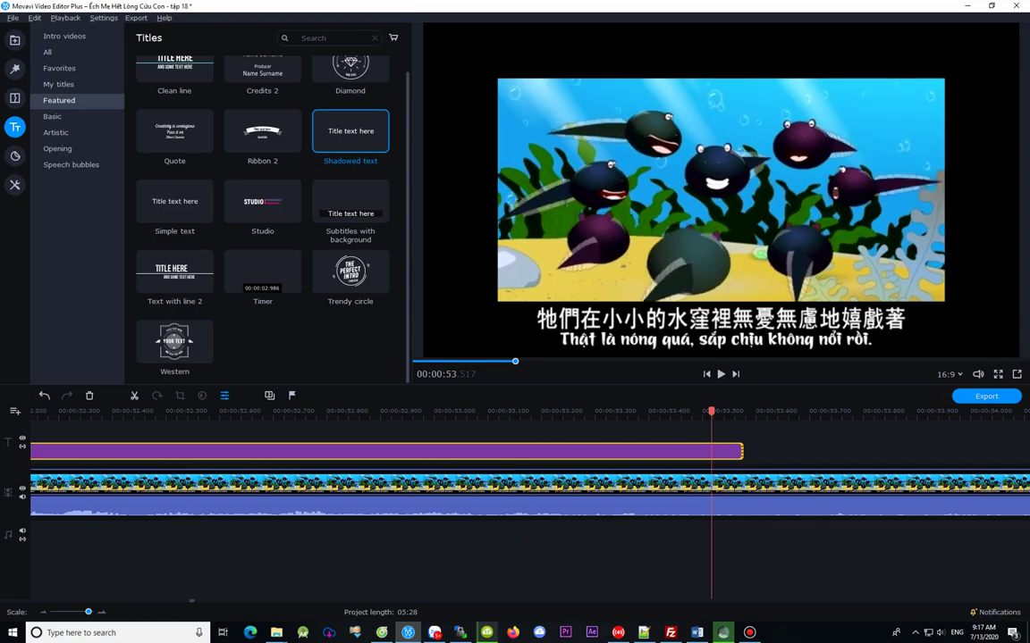
key(space)
key(space)
key(Right)
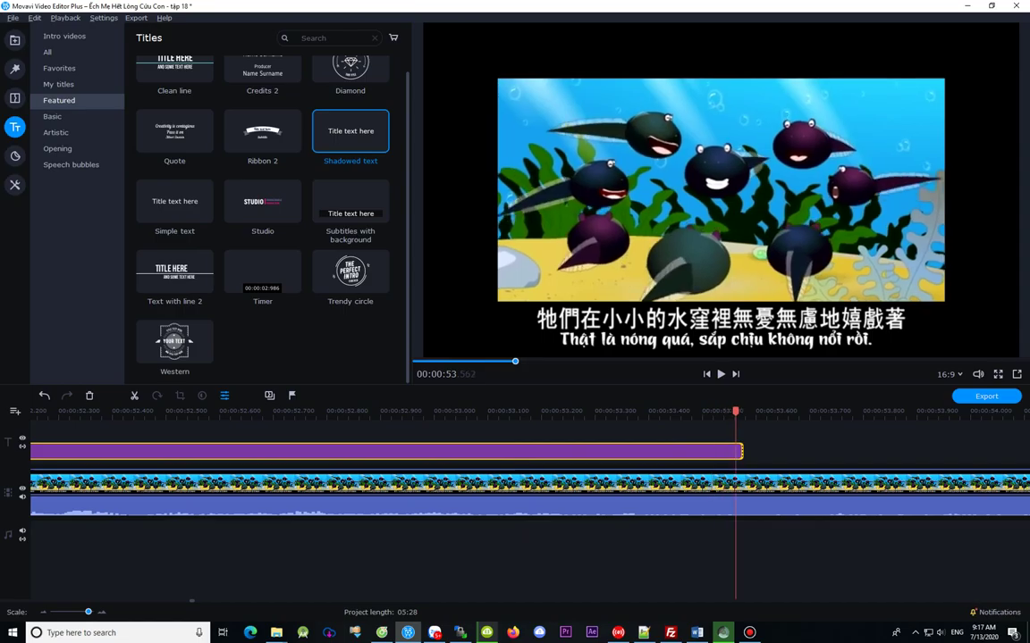
key(Right)
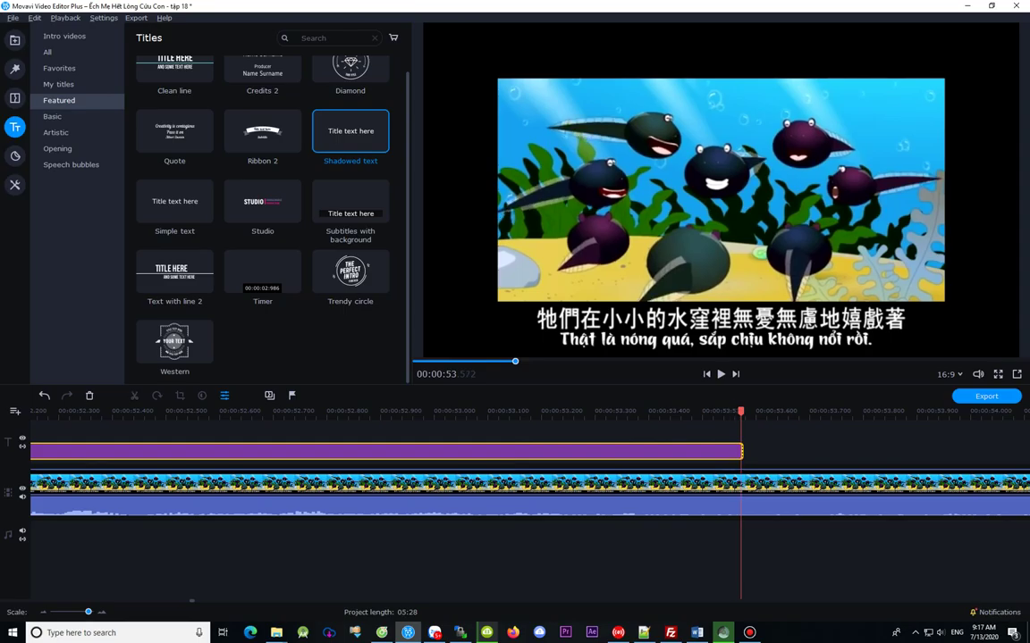
Step: Step forward while the Chinese subtitle is still displayed and extend the title clip's end to about 00:00:53.909
key(Right)
key(Right)
key(Right)
key(Right)
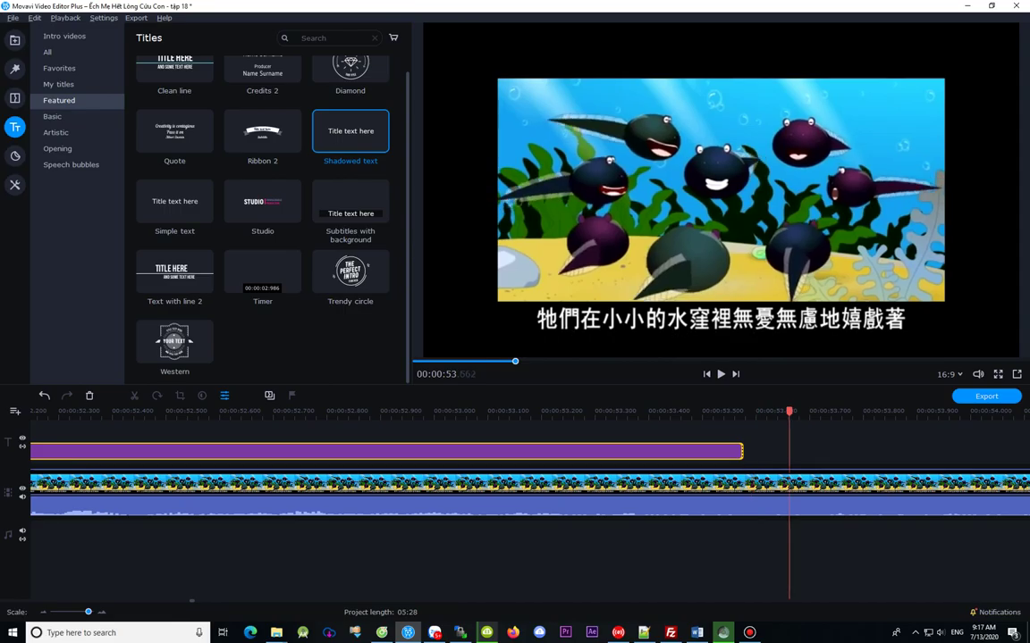
key(Right)
key(Right)
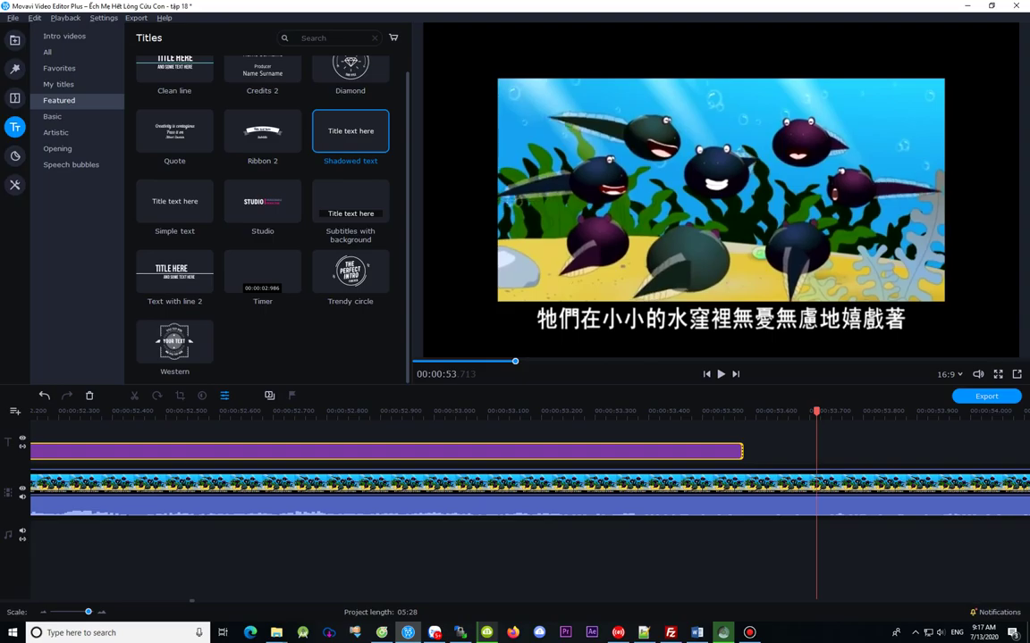
key(Right)
key(Right)
key(Right)
key(Right)
key(Right)
key(Right)
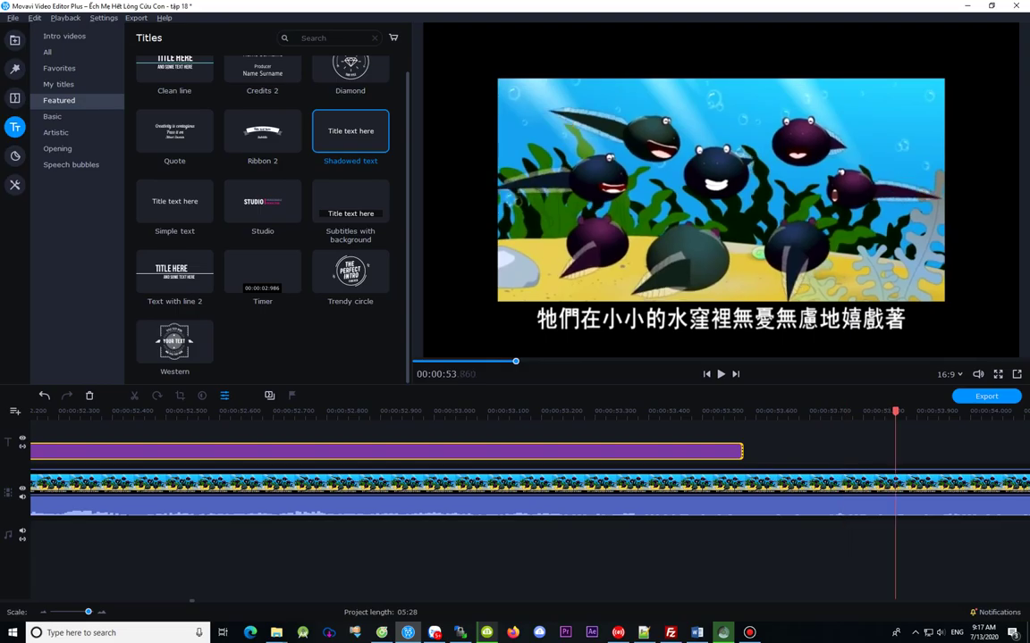
key(Right)
key(Right)
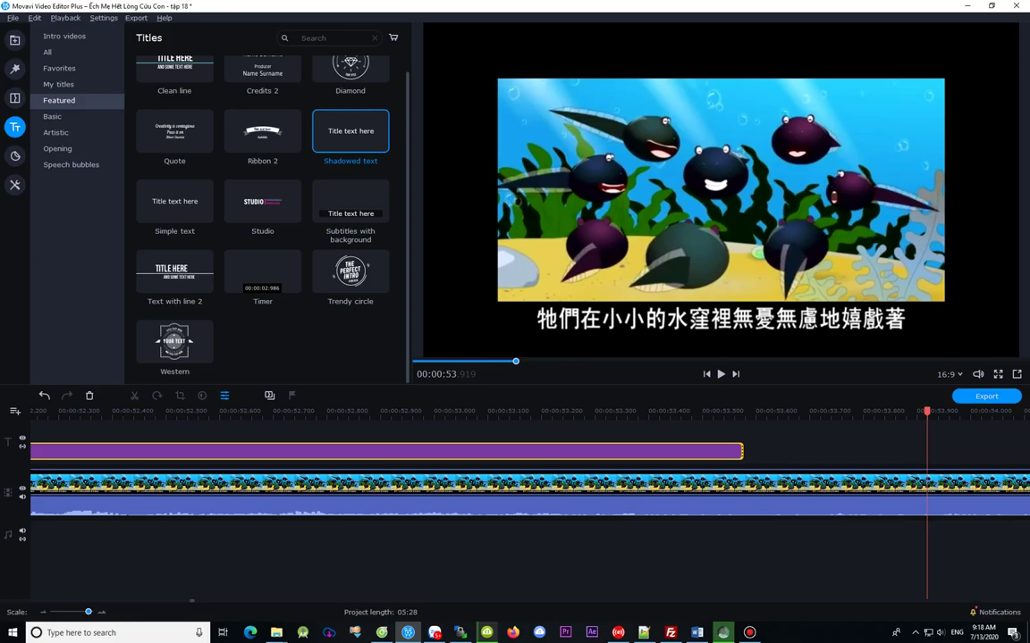
drag(742, 452, 920, 452)
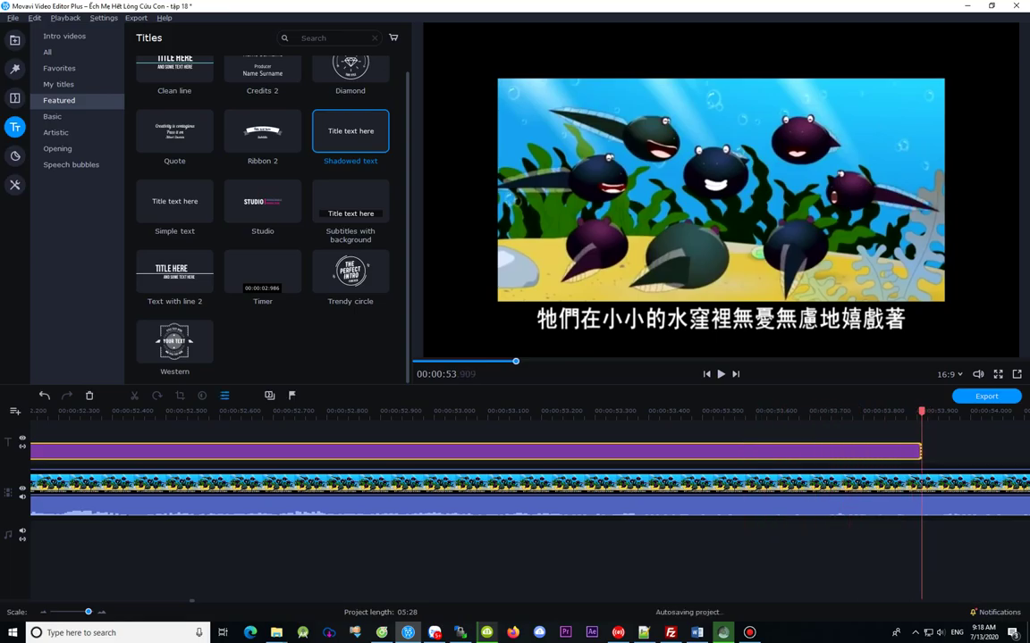
Step: Step frame by frame from about 00:00:53.922 to 00:00:54.105 to find where the Chinese subtitle ends
click(522, 361)
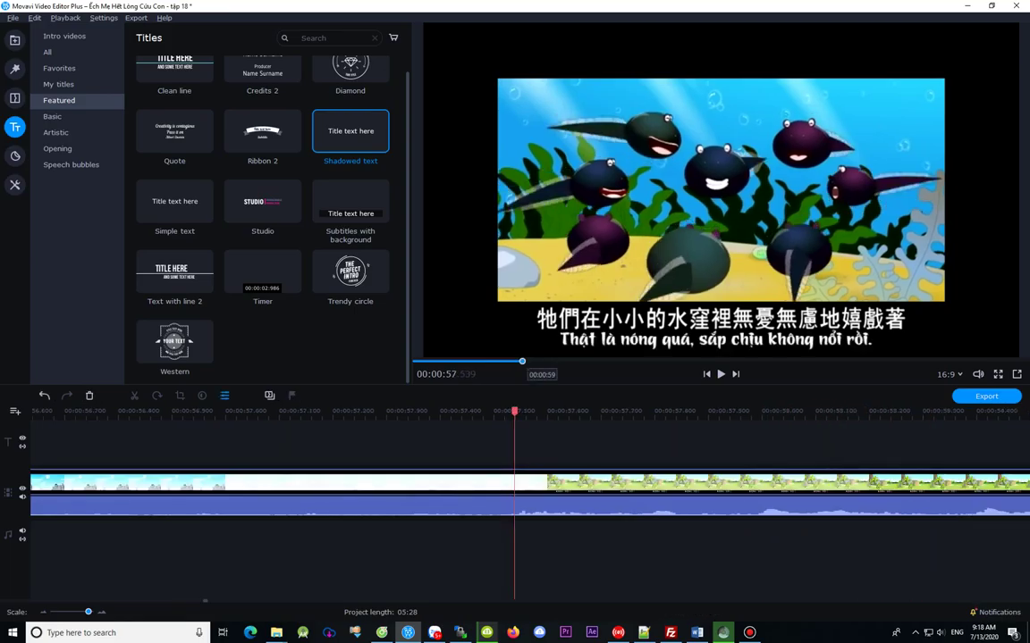
click(515, 361)
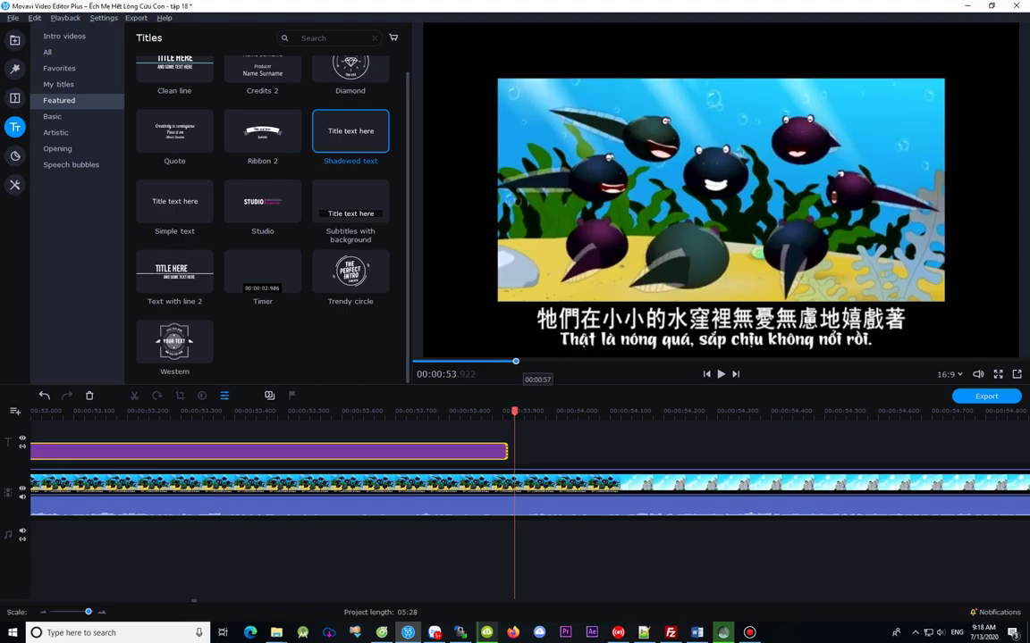
key(Right)
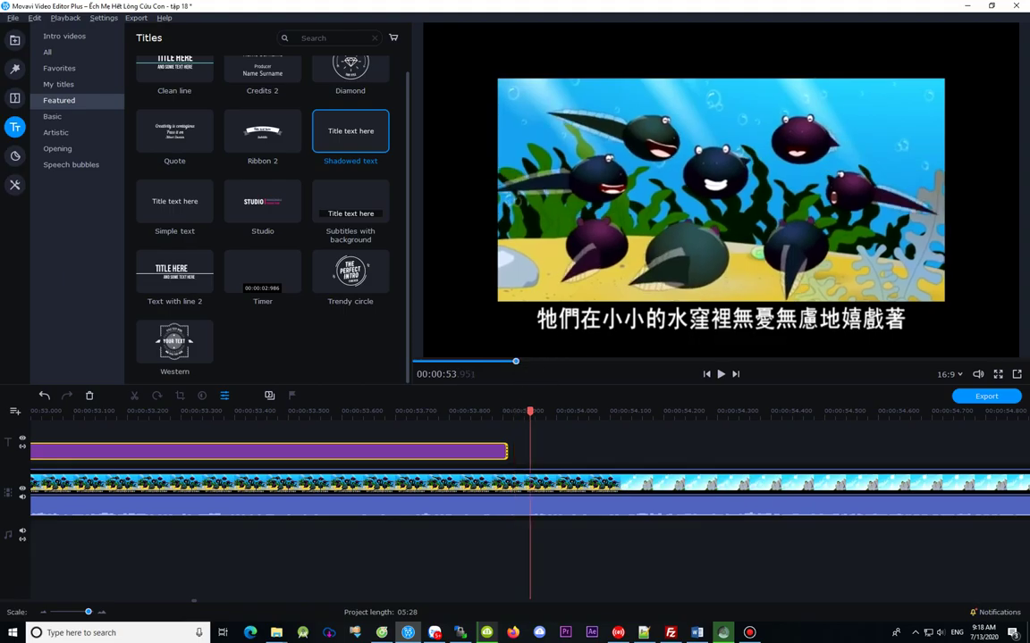
key(Right)
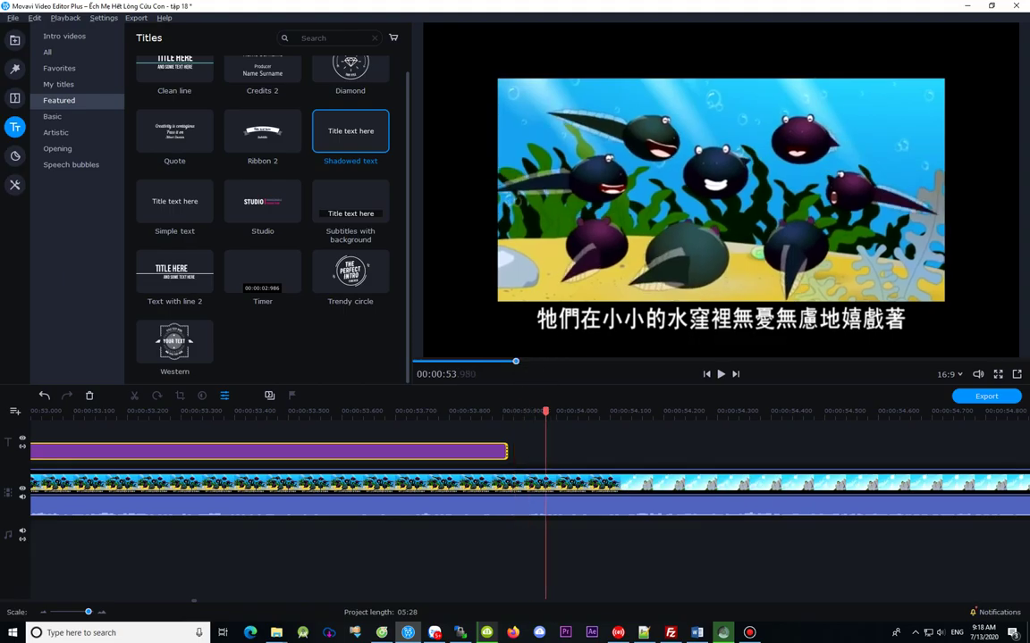
key(Right)
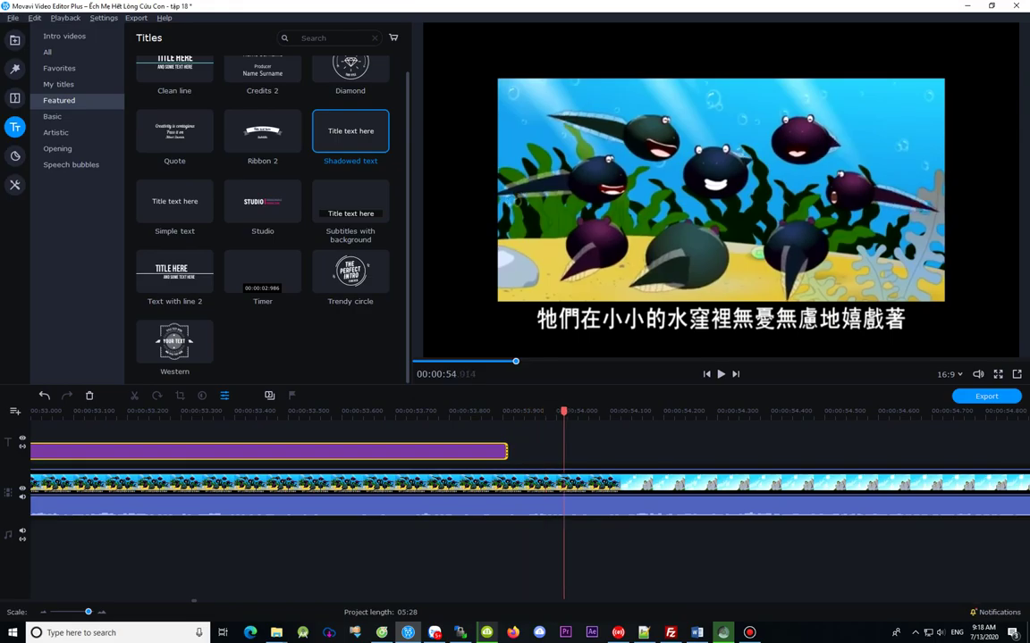
key(Right)
key(Right)
key(Right)
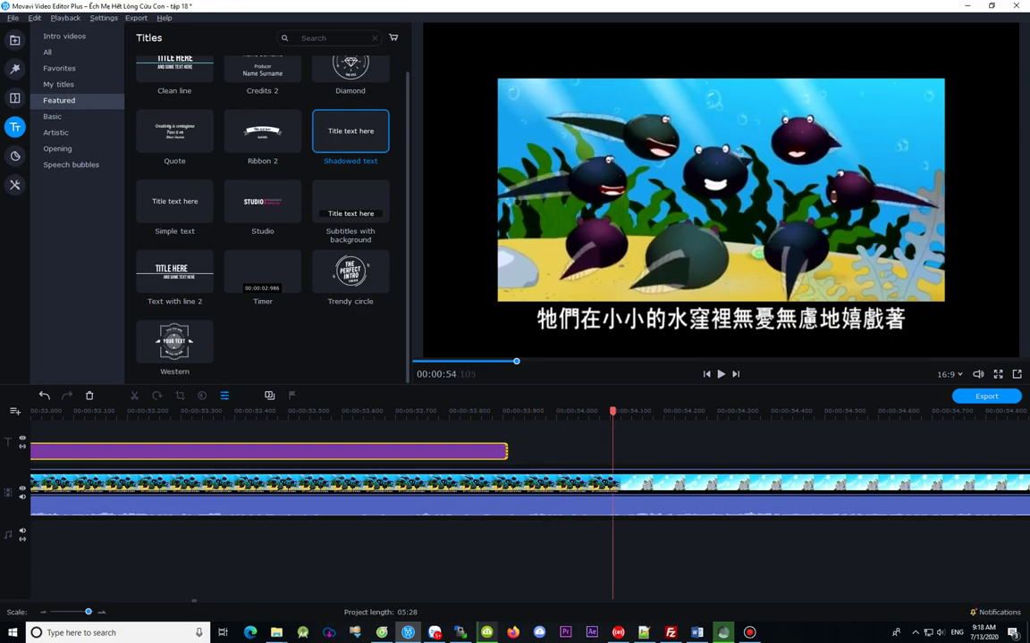
Step: Extend the title clip's end to about 00:00:54.08, matching the last frame of the underwater tadpole scene's Chinese subtitle
drag(612, 412, 606, 412)
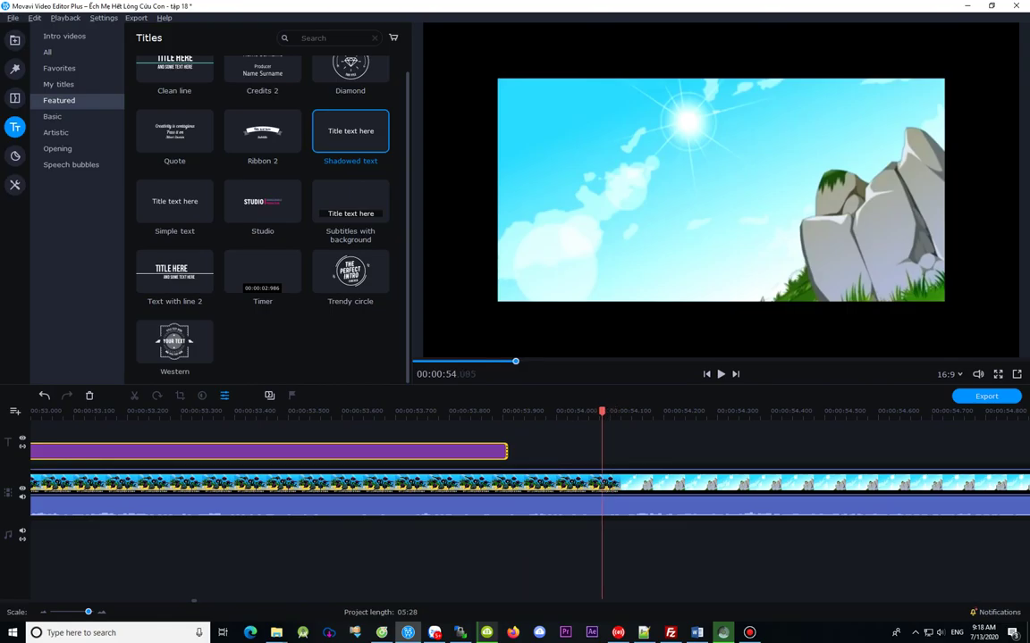
key(Left)
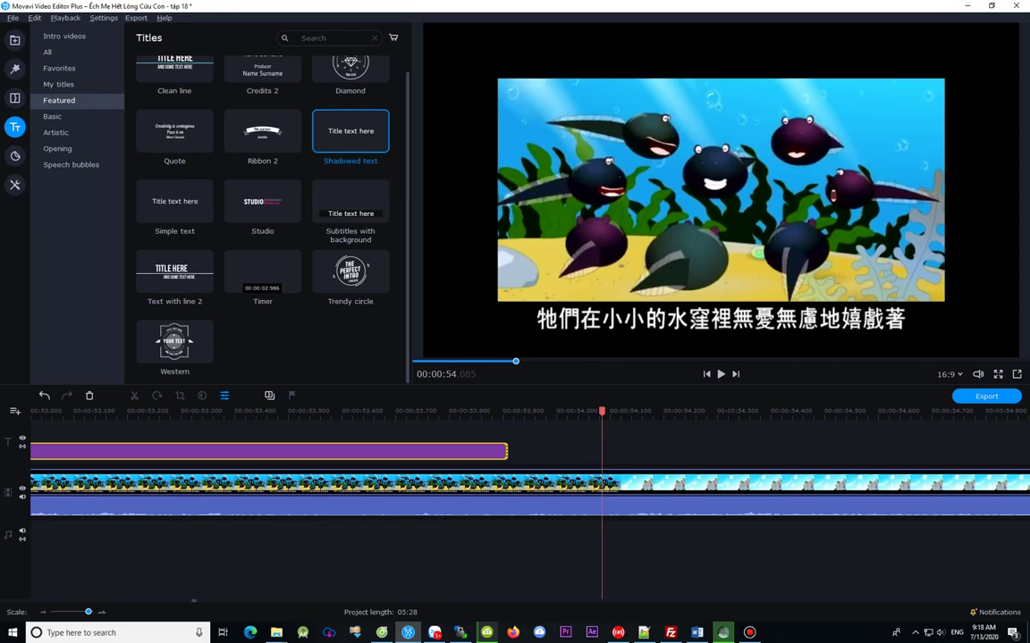
drag(507, 452, 605, 451)
key(Right)
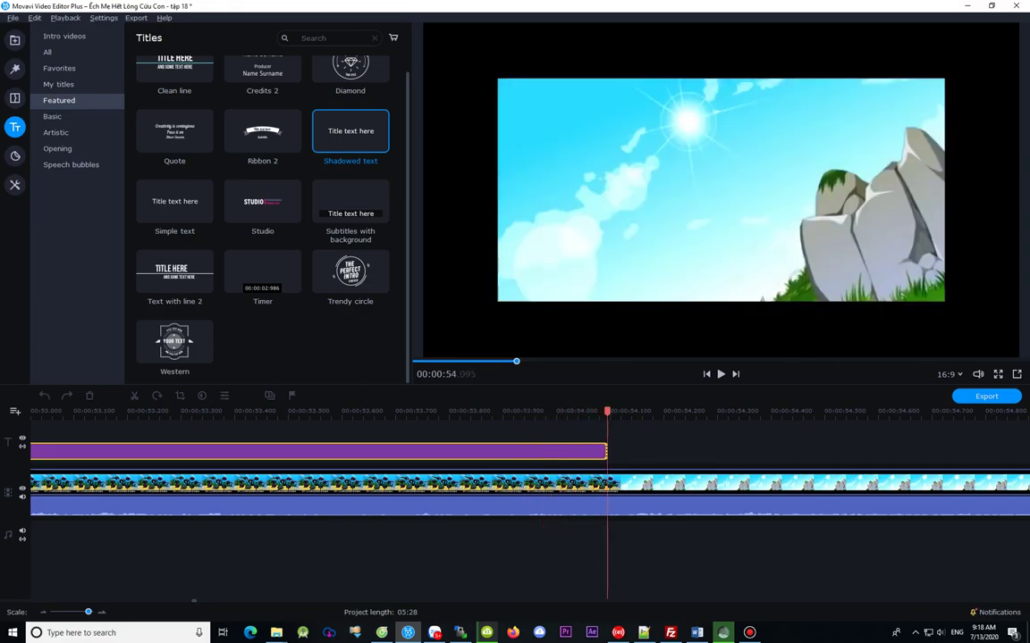
key(Left)
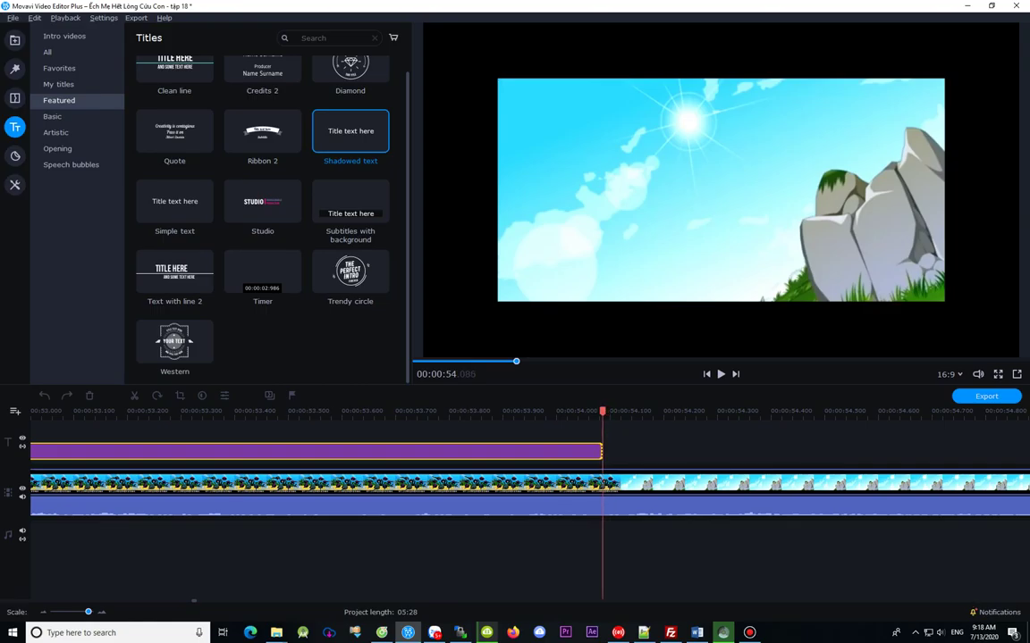
key(Left)
key(Left)
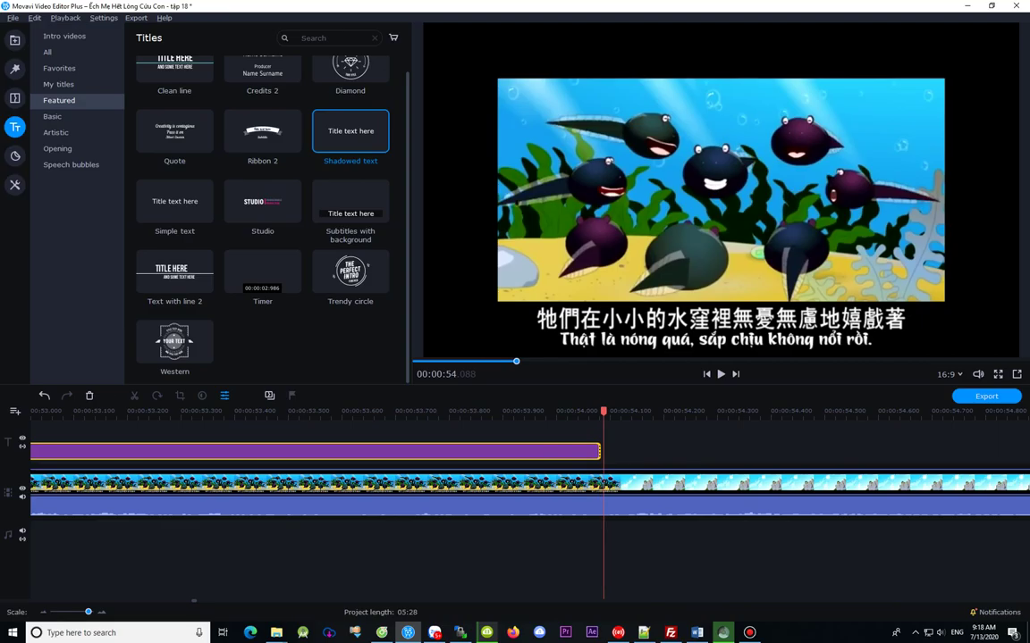
key(Right)
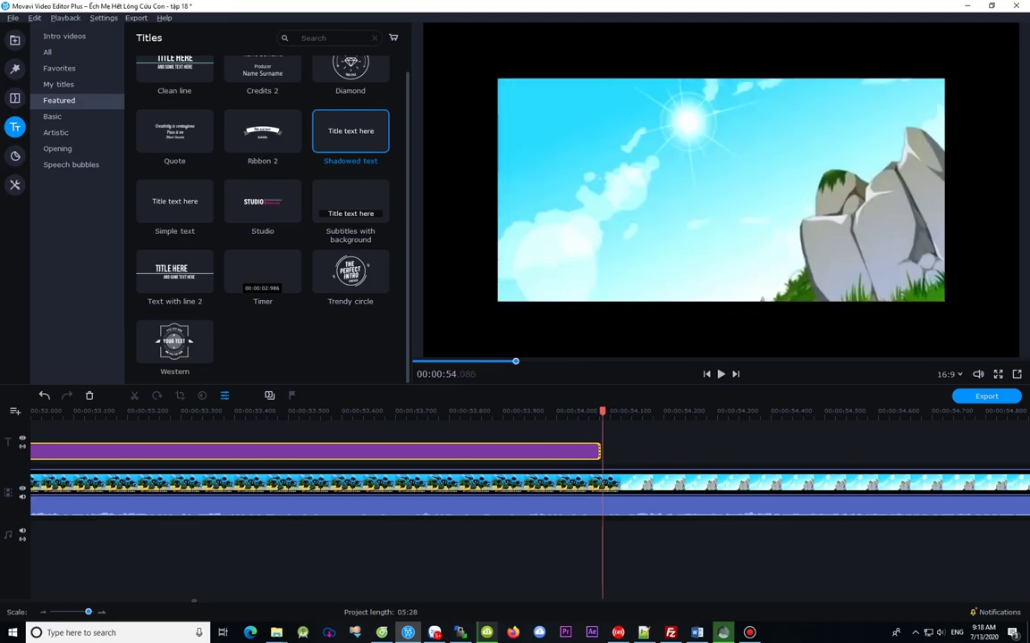
key(Left)
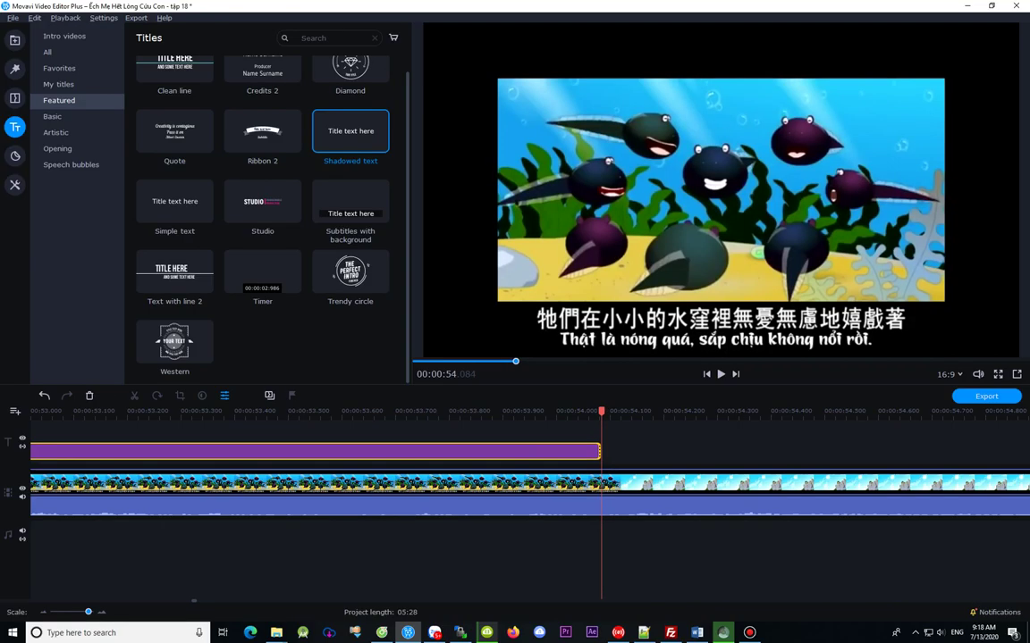
Step: Paste the copied title "Thật là nóng quá, sắp chịu không nổi rồi." at about 00:00:54.102, just after the previous title clip
click(553, 412)
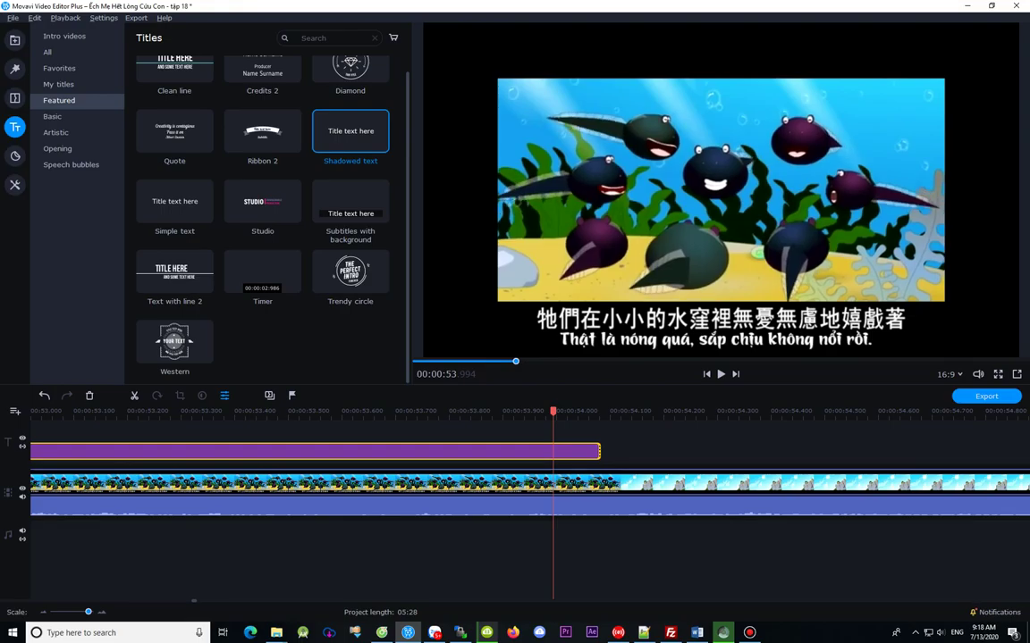
key(Right)
key(Right)
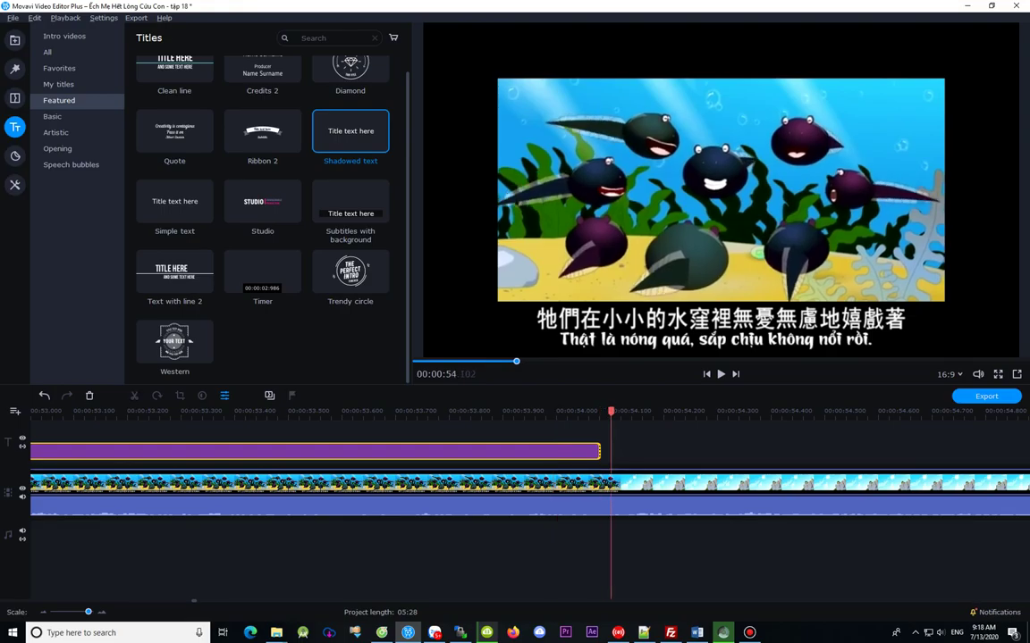
key(ctrl+v)
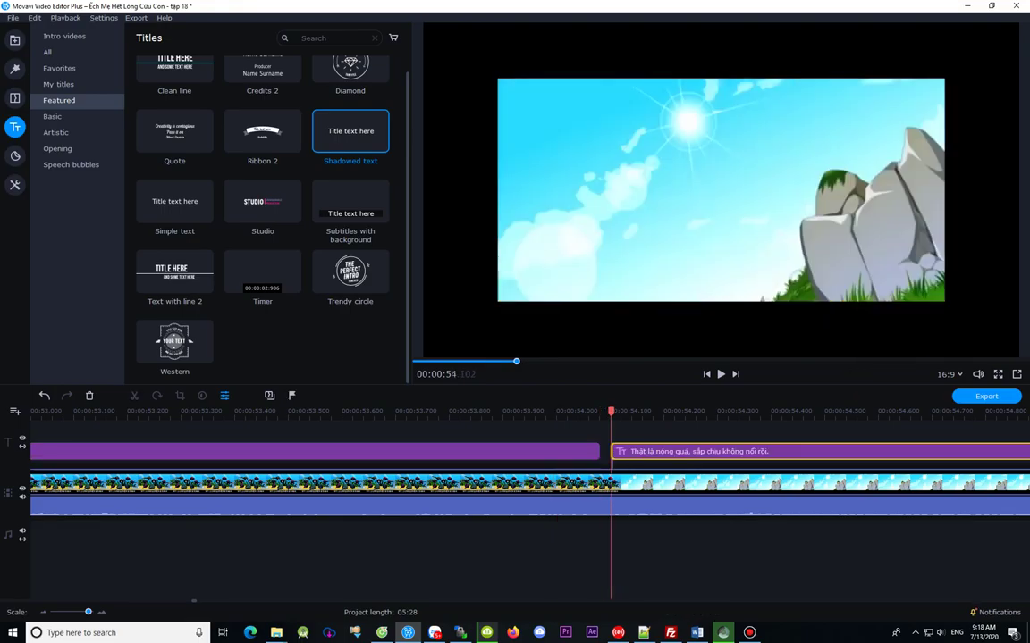
Step: Play the pasted title clip in short bursts up to about 00:00:54.800, looking for the matching Chinese subtitle
key(Right)
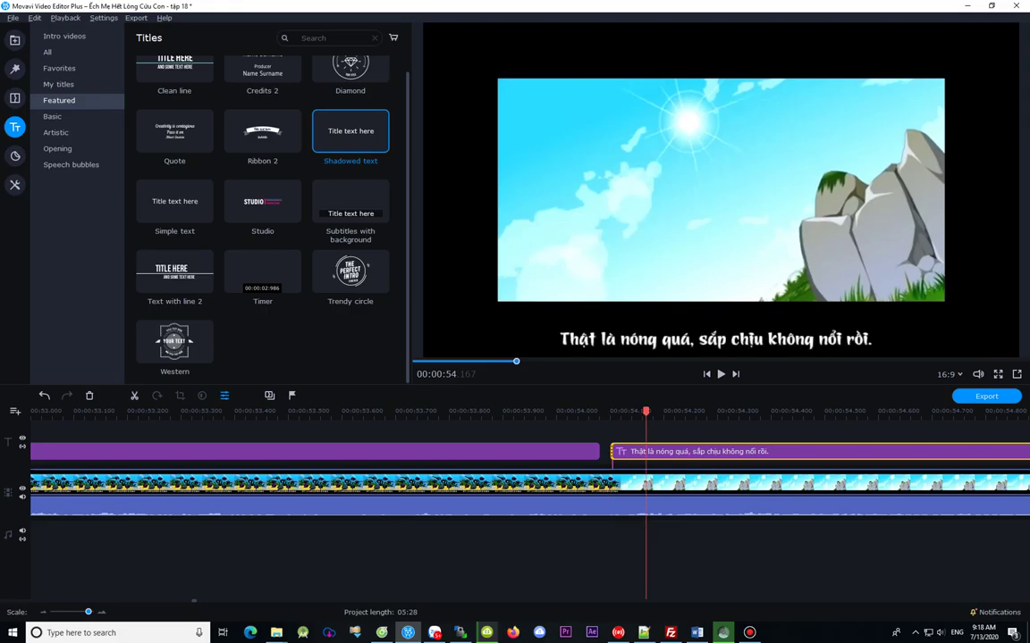
key(space)
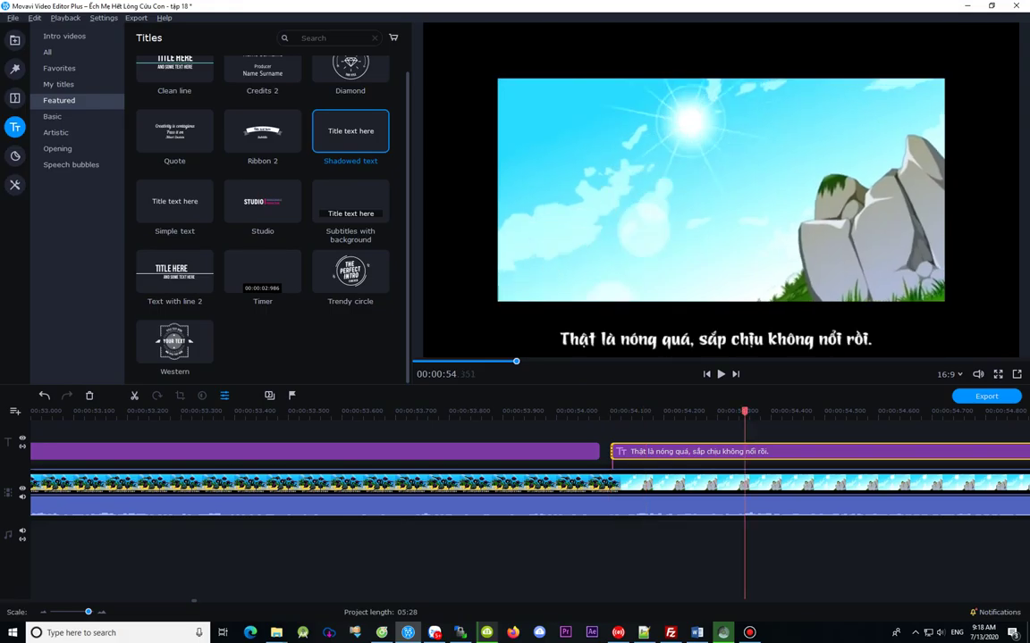
key(space)
key(space)
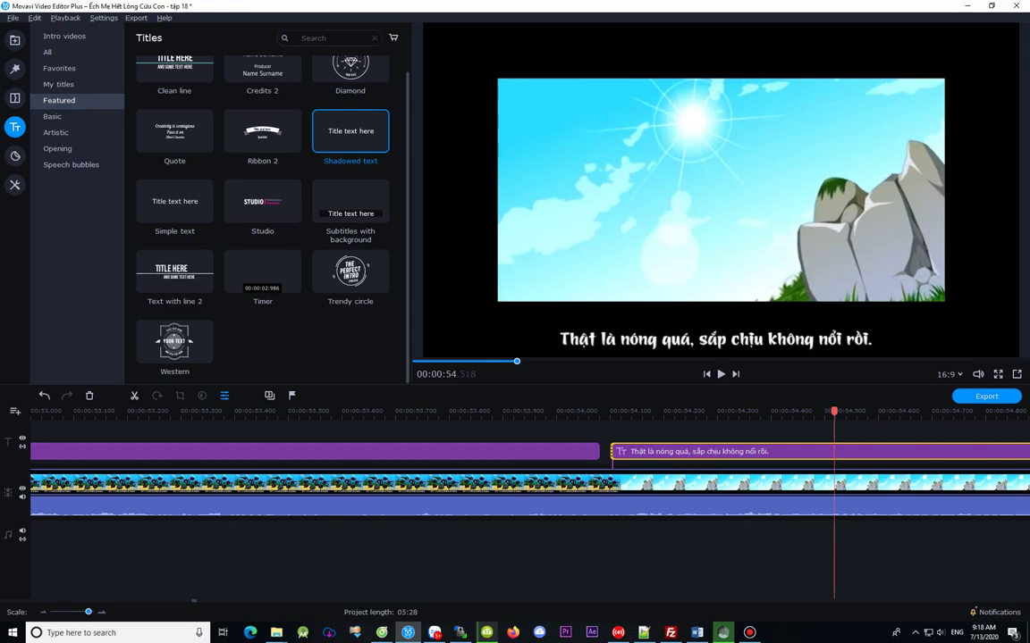
key(space)
key(space)
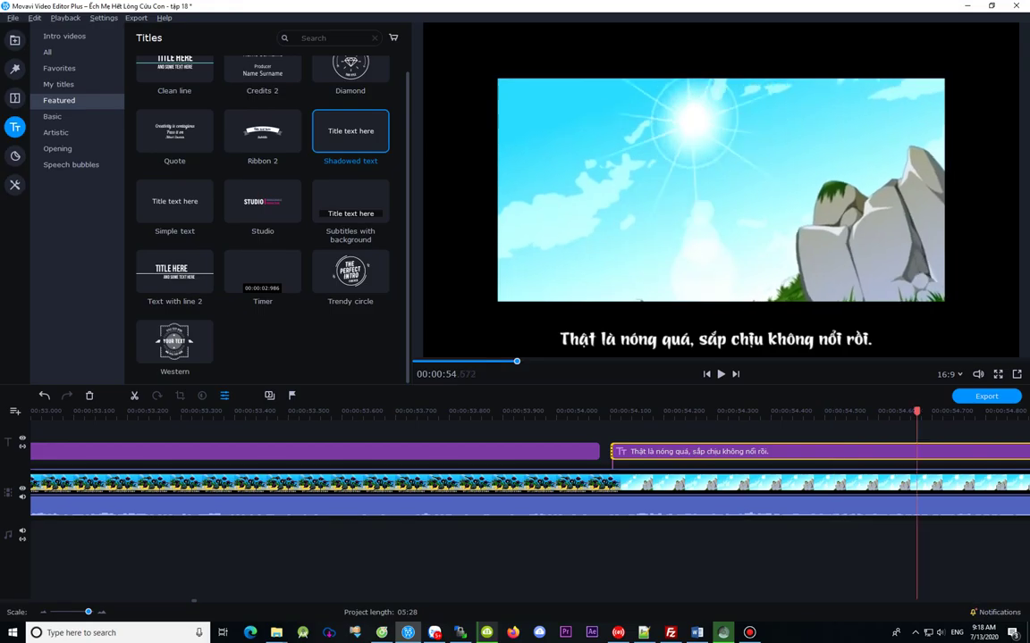
key(space)
key(space)
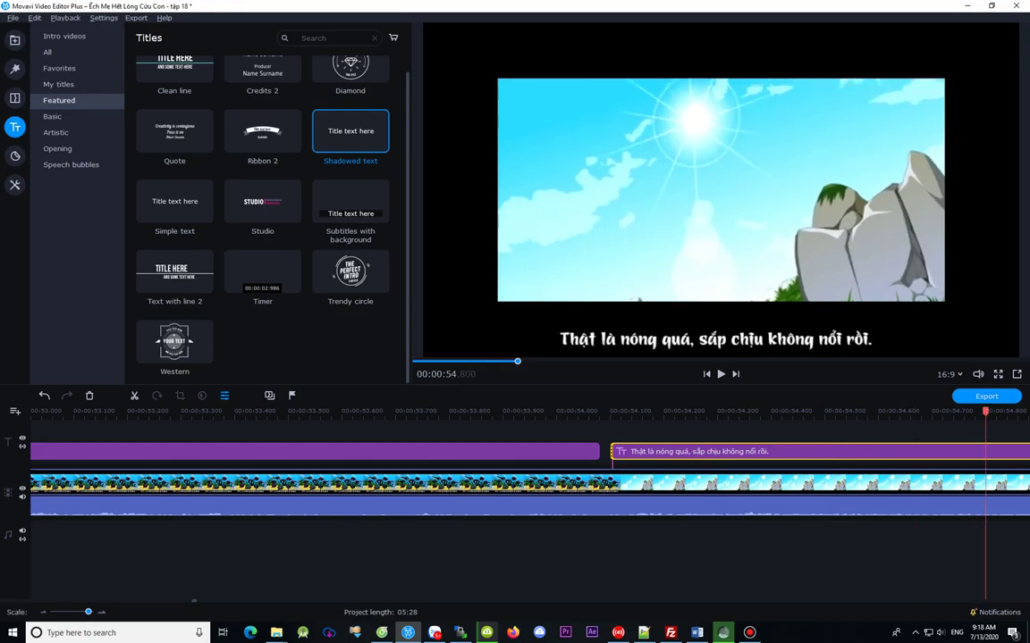
Step: Step through the sky scene to about 00:00:54.755 and move the pasted title clip to start at about 00:00:54.721
click(622, 412)
click(636, 412)
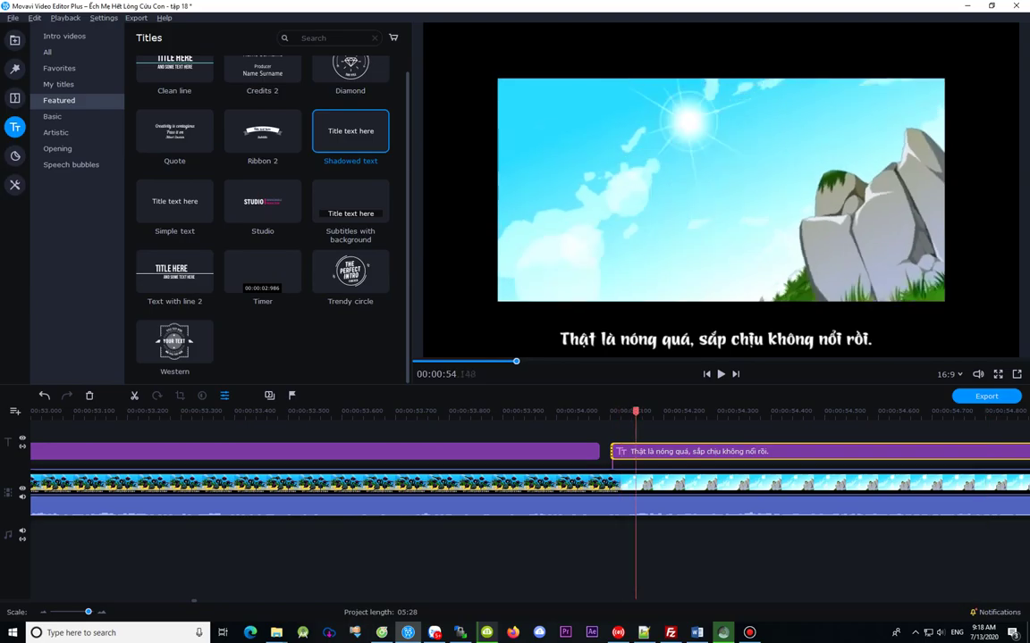
key(Right)
key(Right)
key(Right)
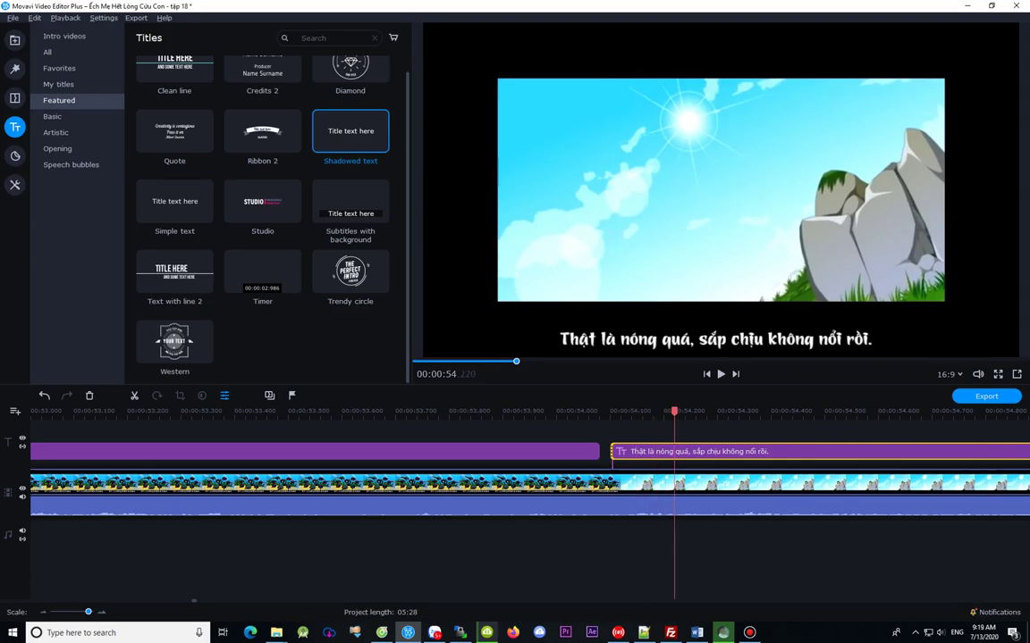
key(Right)
key(Right)
key(Right)
key(Right)
key(Right)
key(Right)
key(Right)
key(Right)
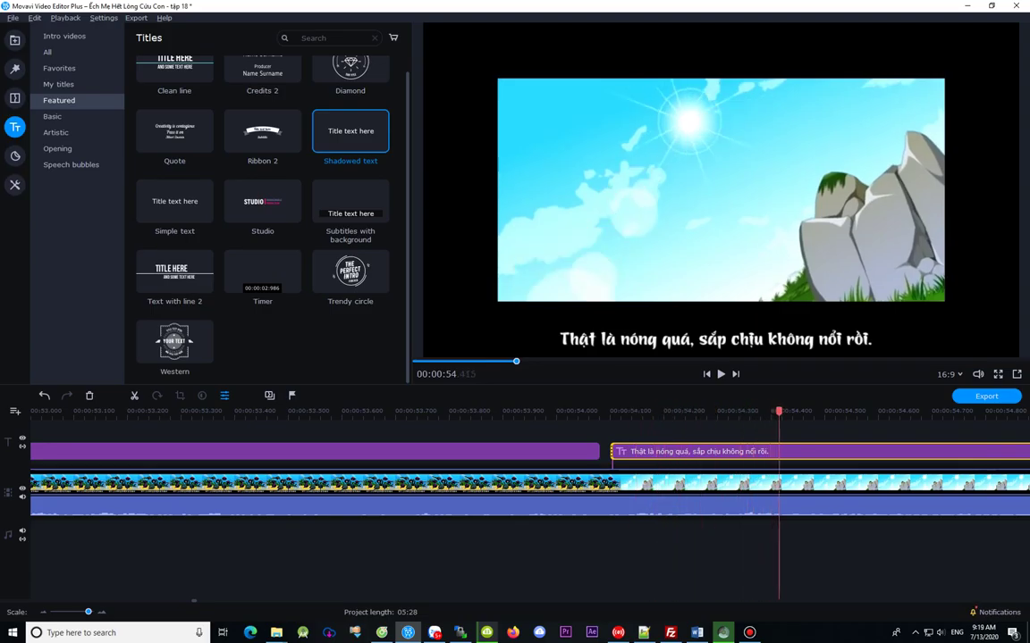
key(Right)
key(Right)
key(Right)
key(Right)
key(Right)
key(Right)
key(Right)
key(Right)
key(Right)
key(Right)
key(Right)
key(Right)
key(Right)
key(Right)
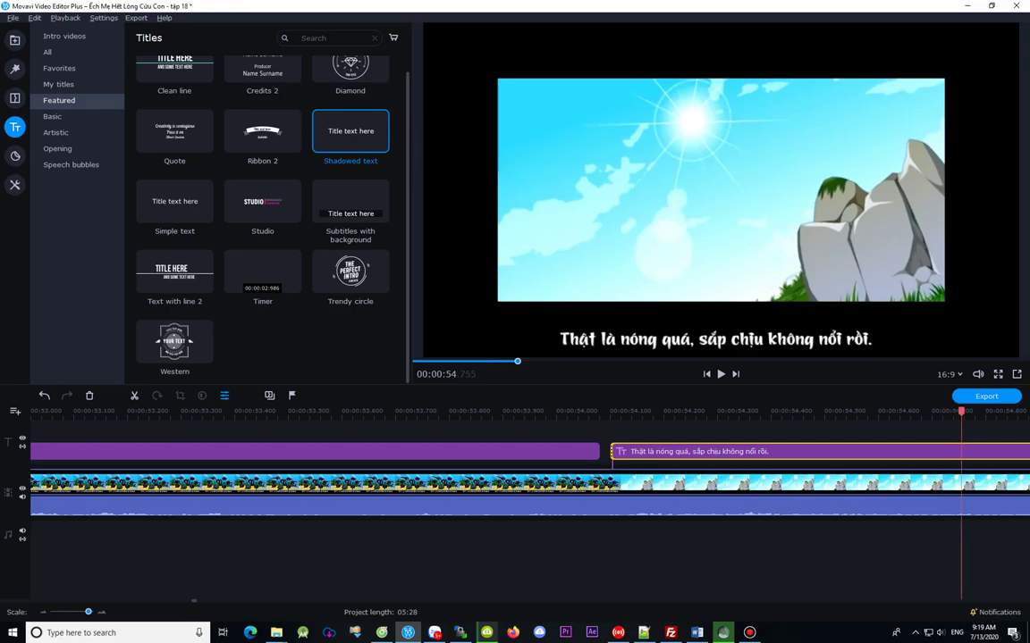
key(Right)
drag(629, 452, 961, 453)
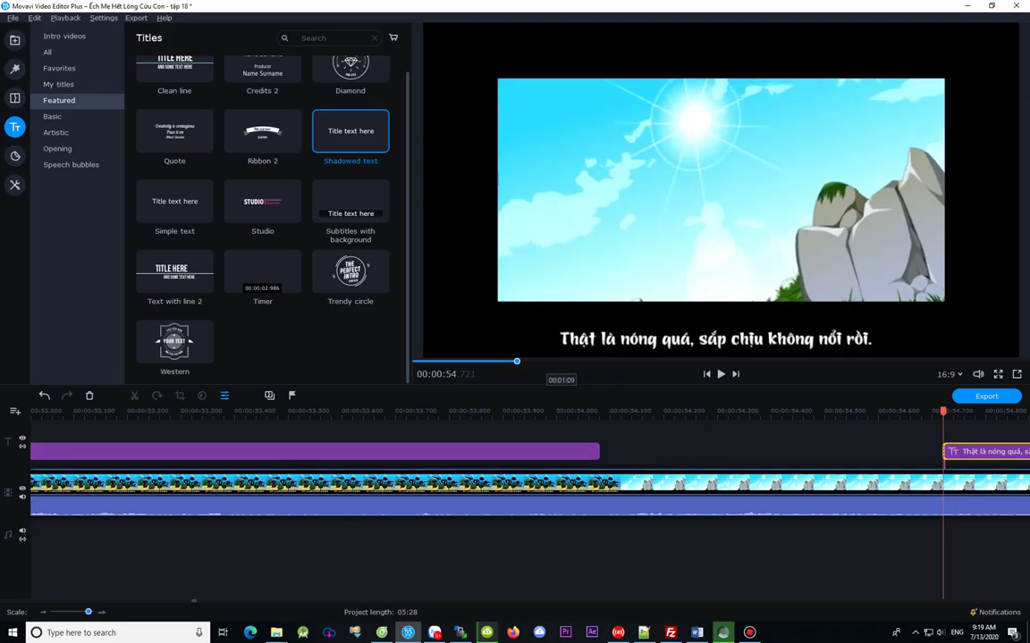
Step: Scan the video between about 00:00:56.553 and 00:00:59.811 for the span of the frog's Chinese subtitle
click(520, 361)
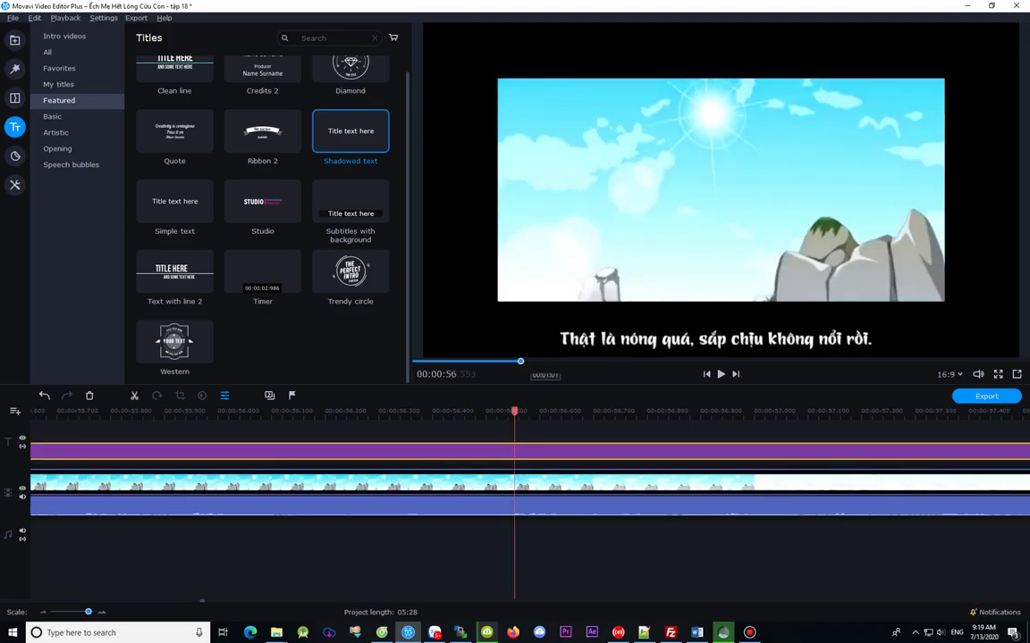
click(525, 361)
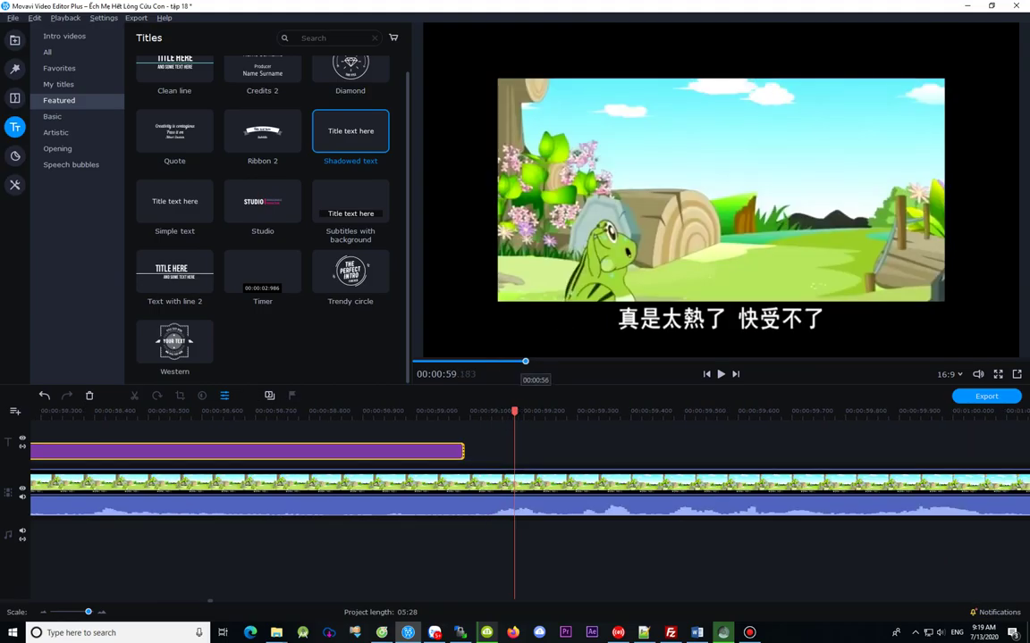
click(525, 361)
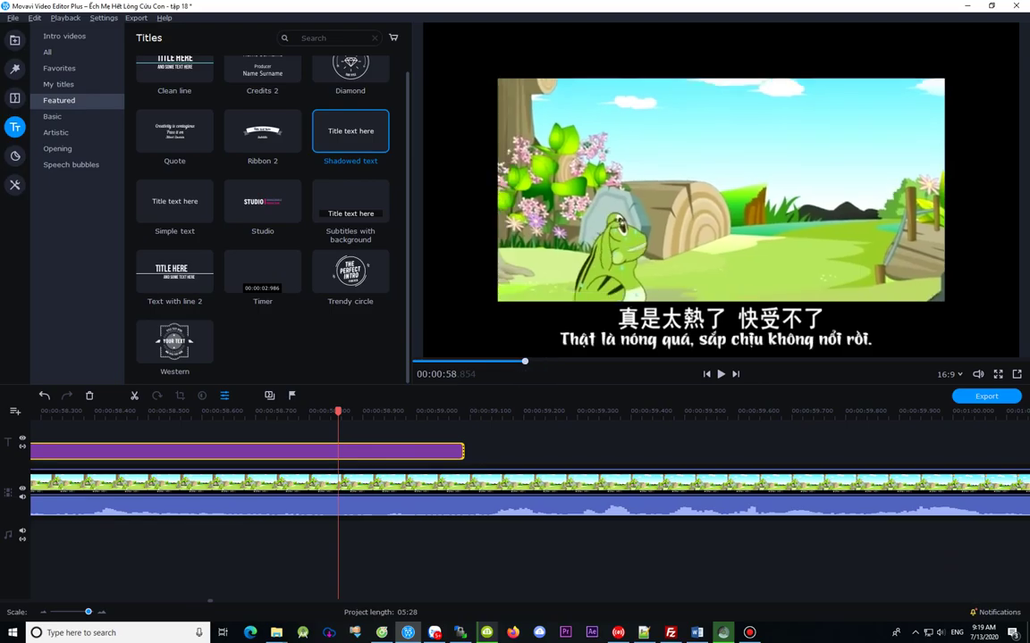
click(525, 361)
click(525, 361)
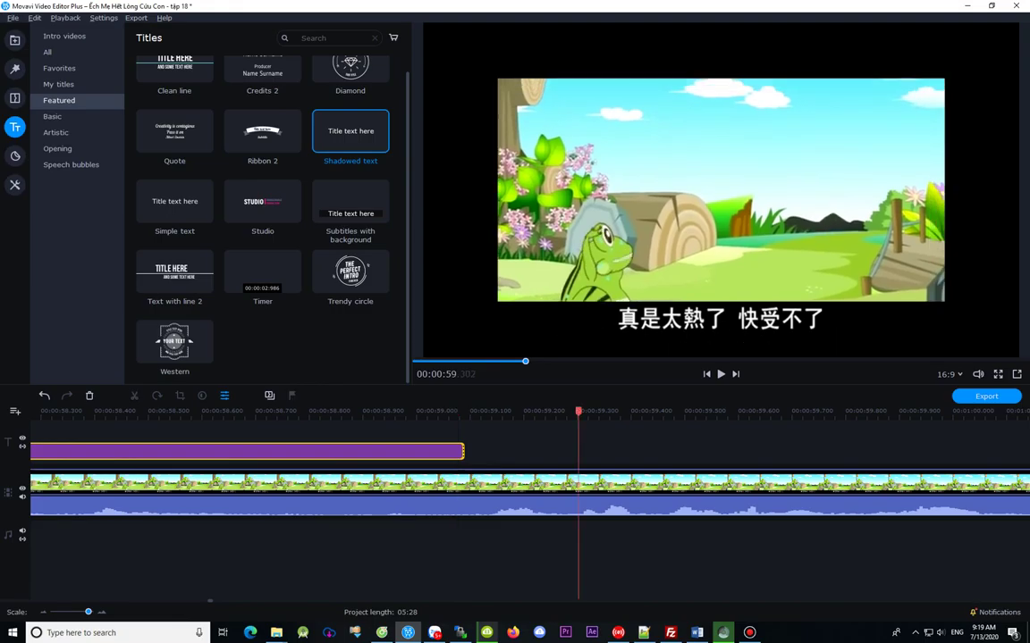
click(662, 412)
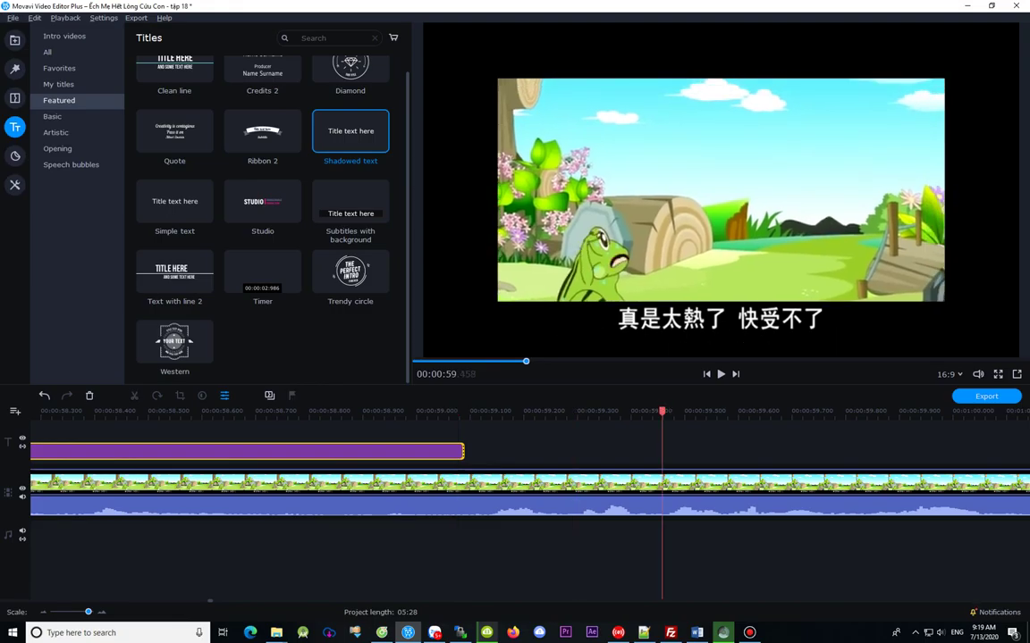
click(755, 412)
key(space)
key(space)
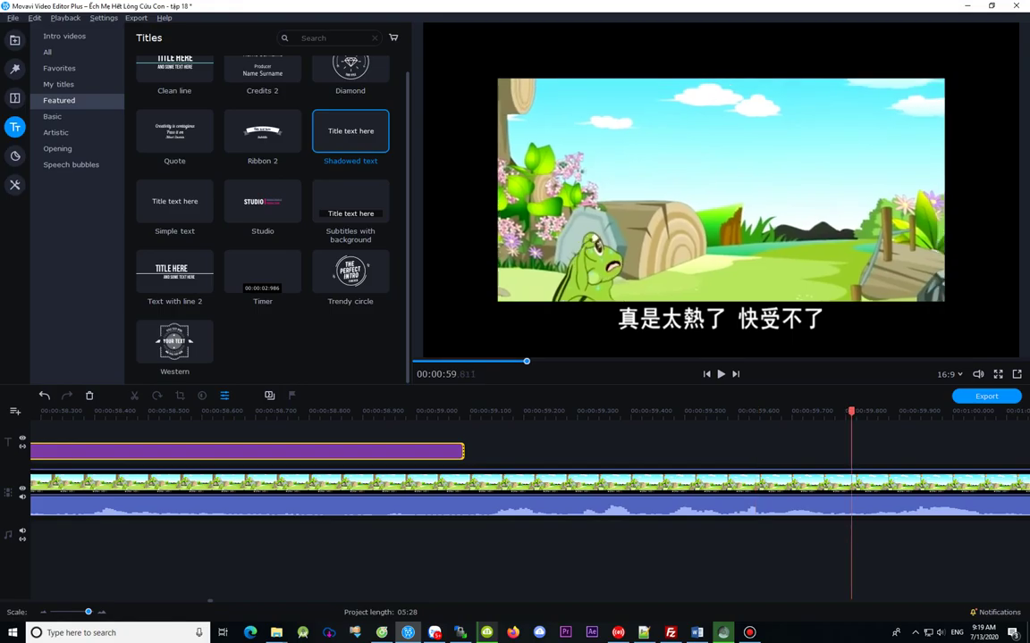
Step: Move the pasted title clip to start at about 00:00:55.36 and check the frames up to about 00:00:55.756 for the Chinese subtitle
drag(462, 452, 804, 452)
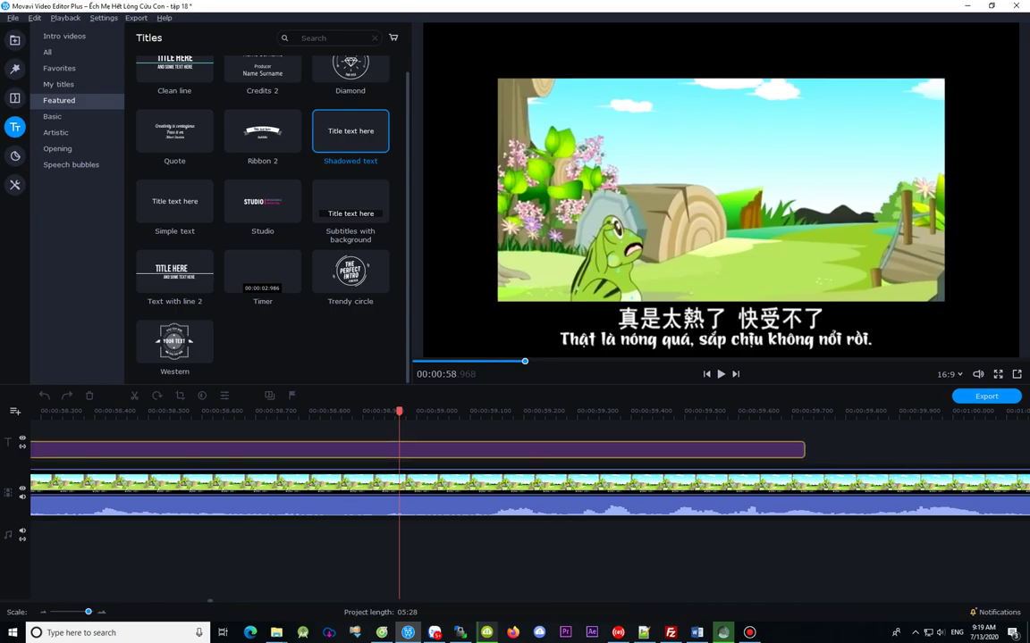
click(574, 453)
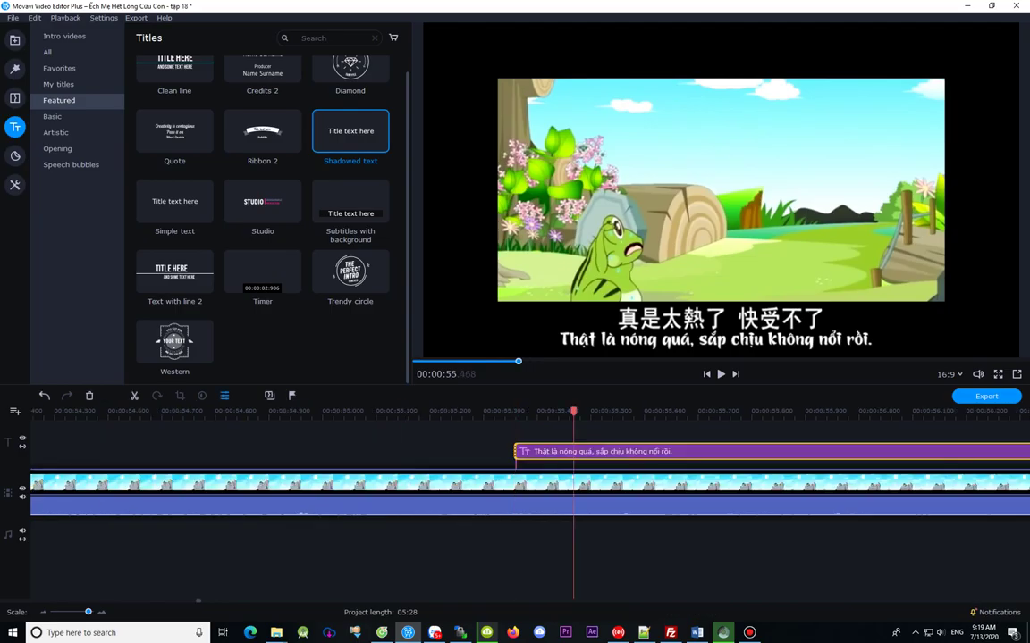
click(728, 413)
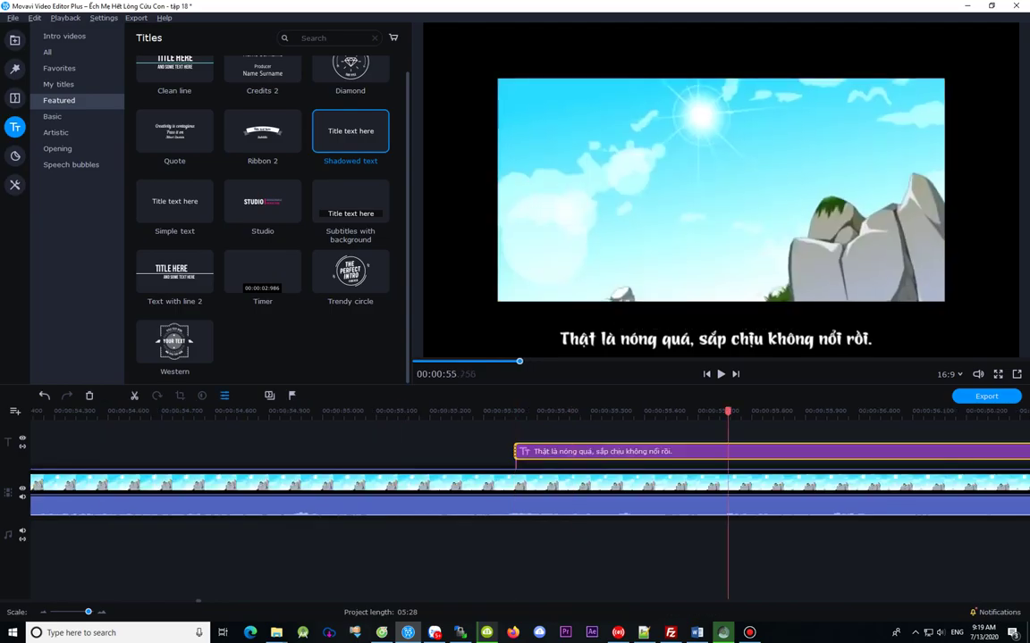
Step: Scan the video from about 00:00:55.906 to 00:00:57.900 for the start of the frog's Chinese subtitle
click(808, 412)
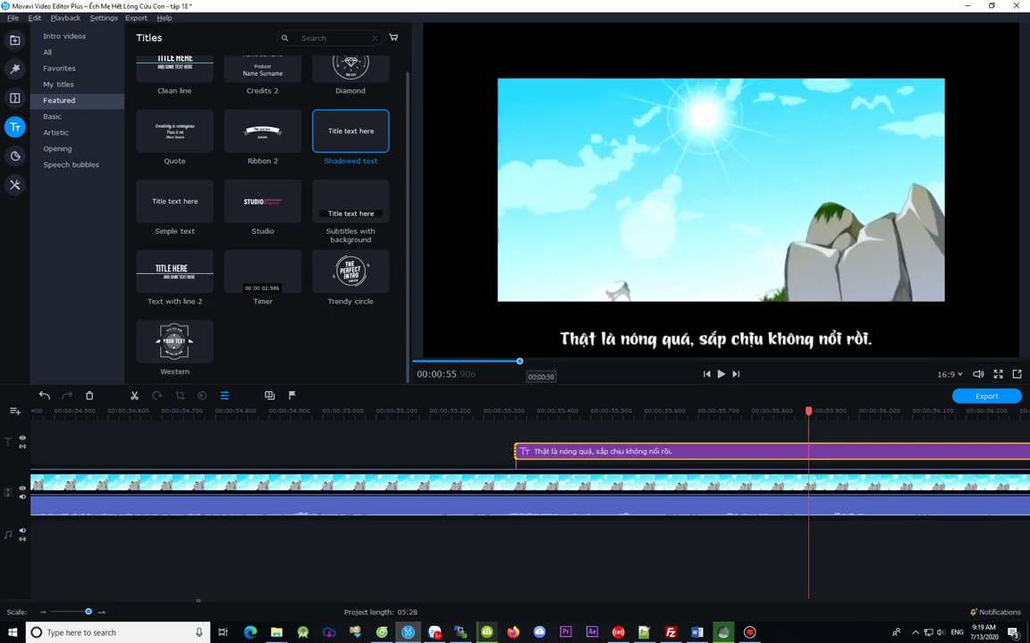
click(523, 362)
click(521, 362)
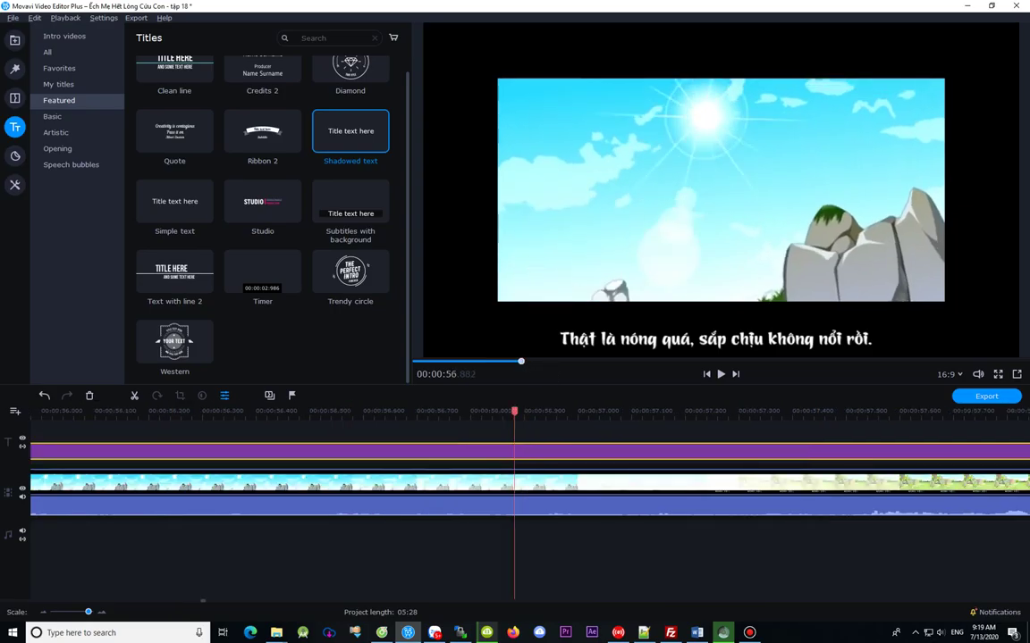
scroll(515, 492, down, 3)
key(ctrl+minus)
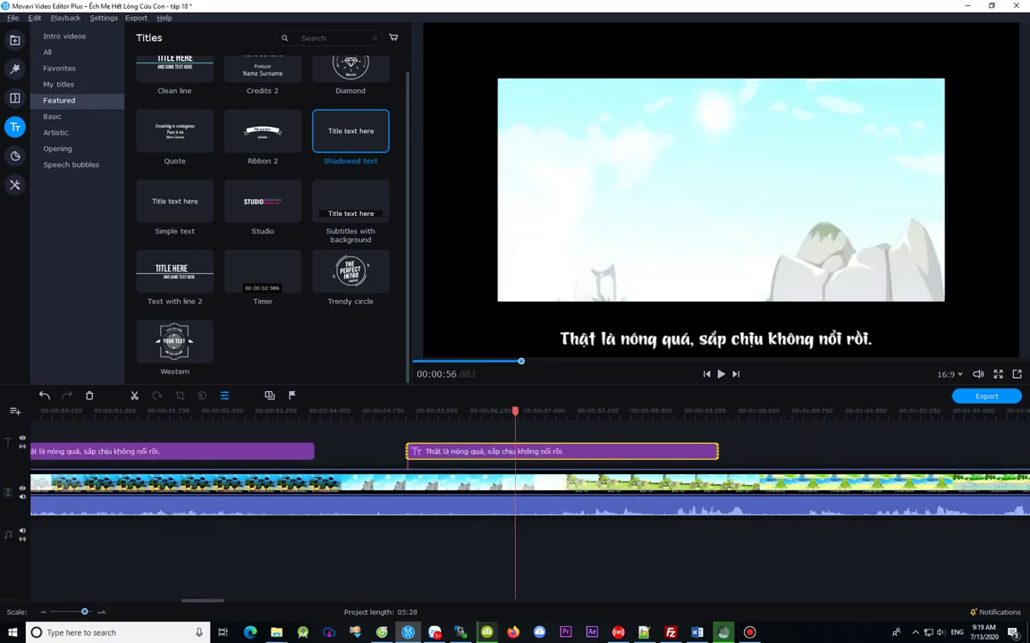
click(588, 411)
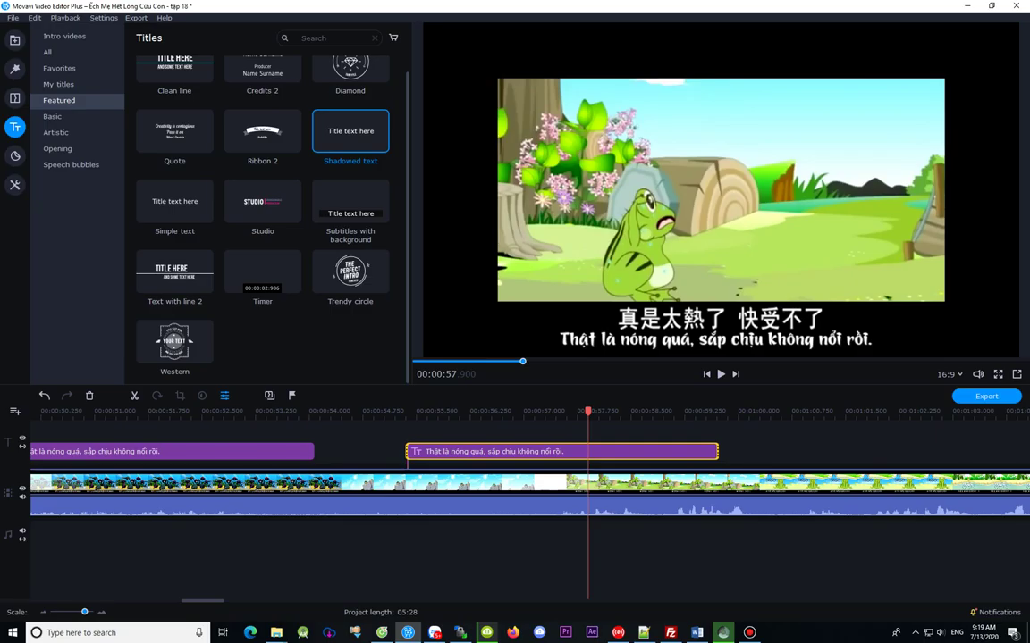
click(565, 411)
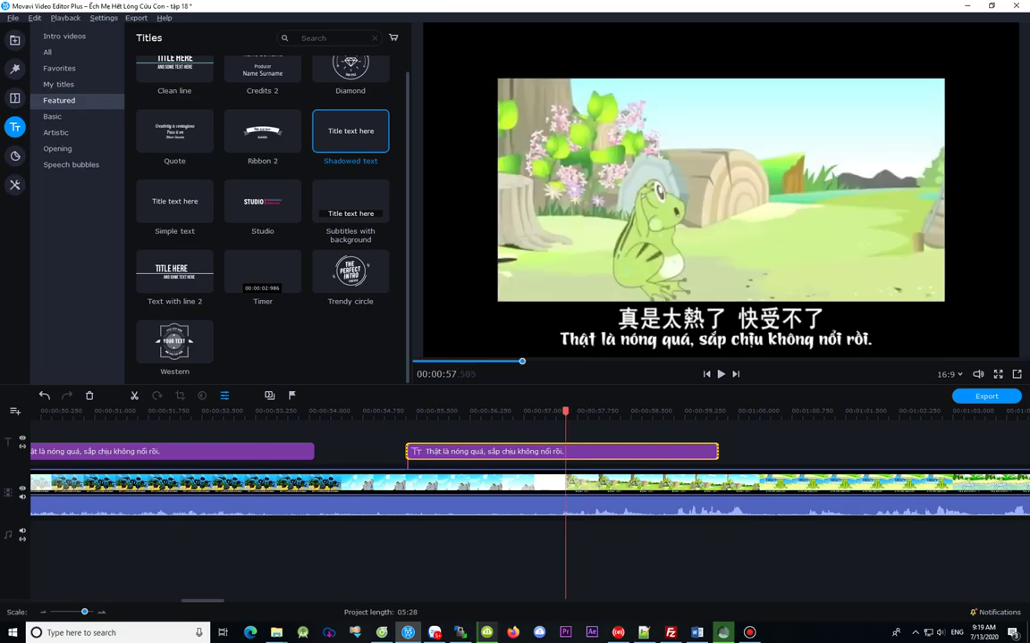
Step: Scan the video between about 00:01:01.567 and 00:00:59.842 for the end of the frog's Chinese subtitle
click(850, 411)
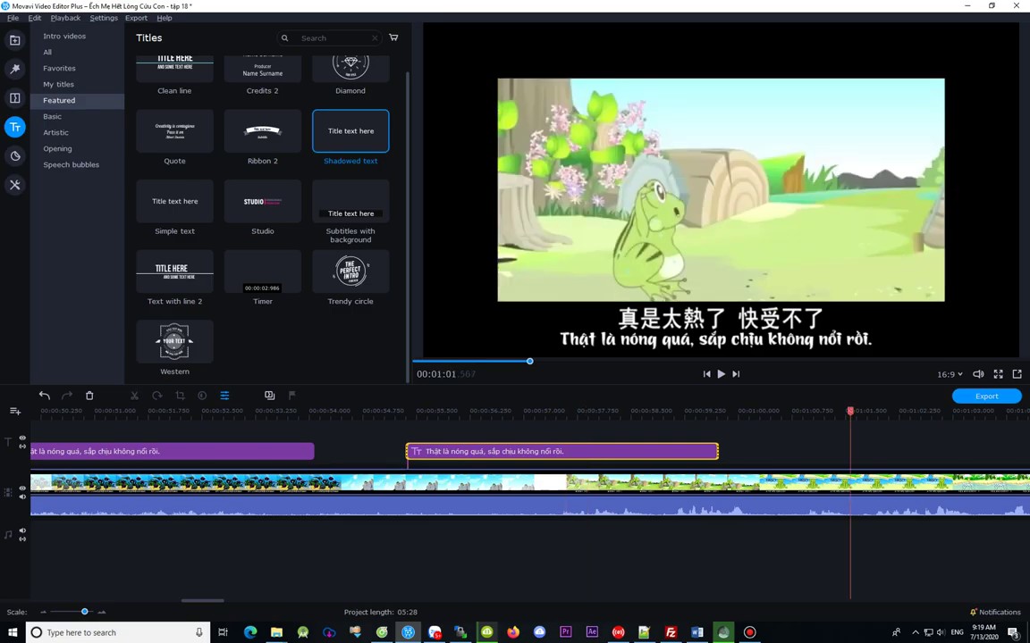
click(823, 411)
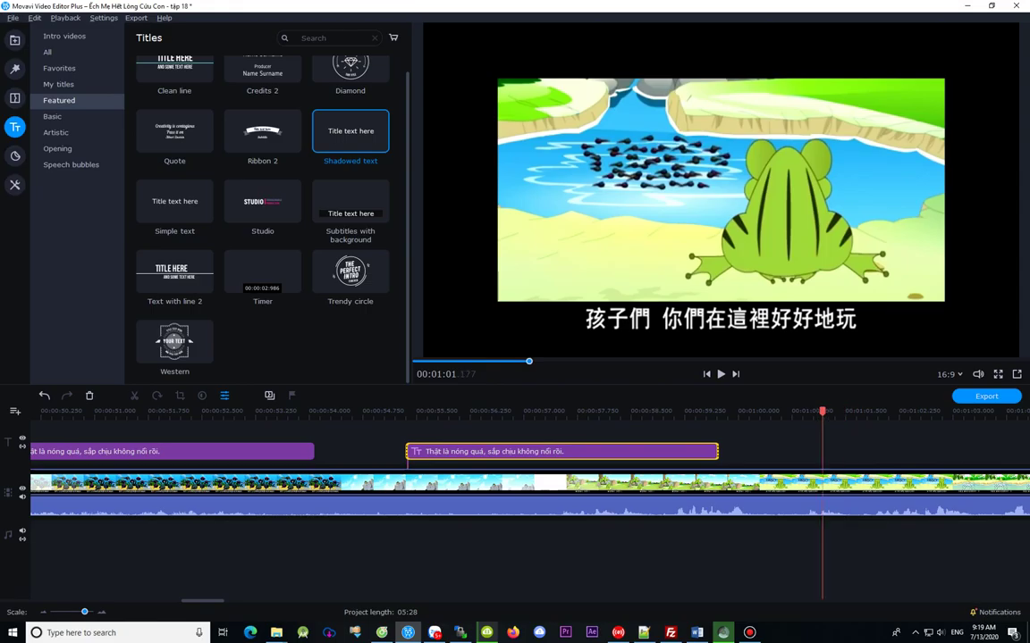
click(786, 411)
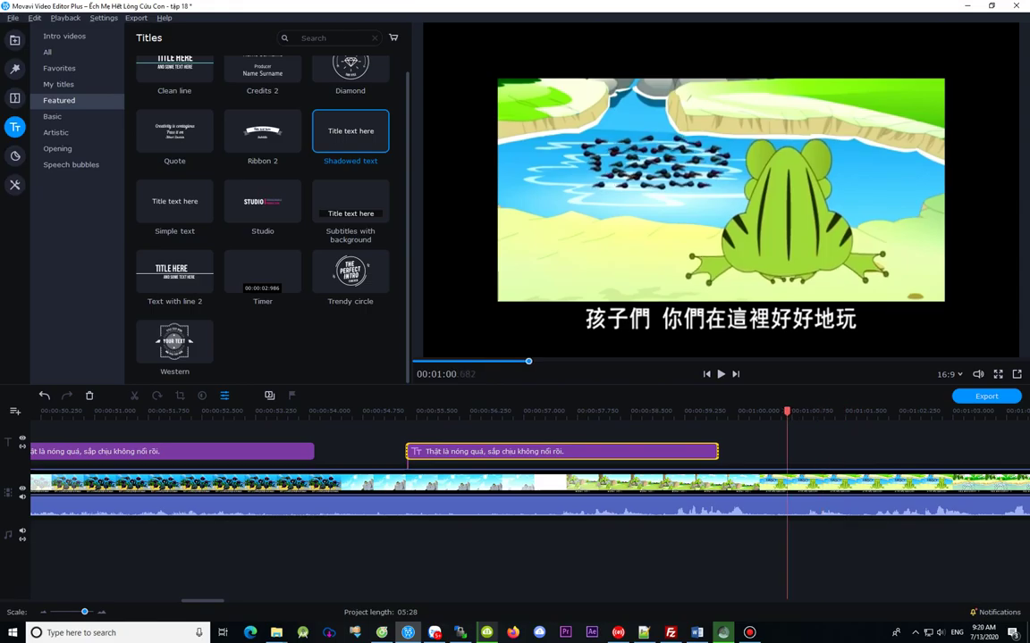
click(749, 411)
click(727, 411)
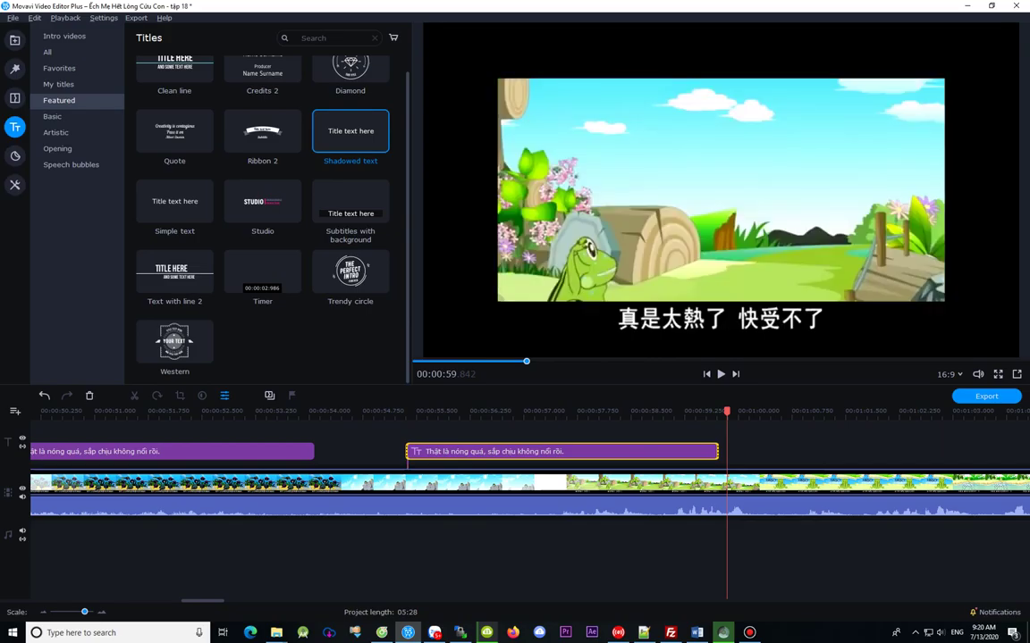
click(739, 411)
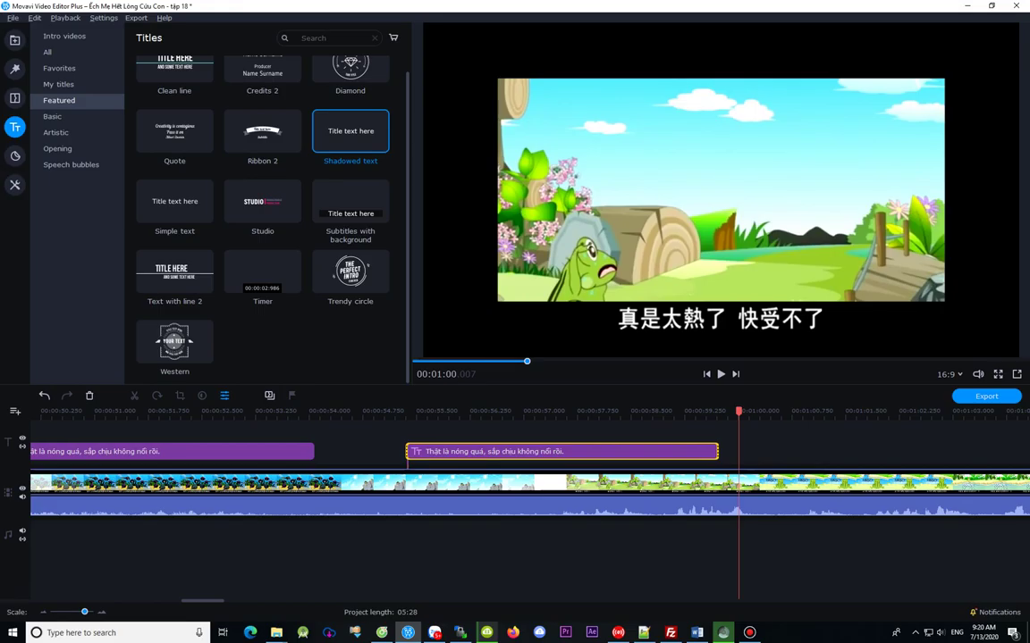
Step: Move the pasted title clip to start at about 00:00:55.673 and trim its beginning to about 00:00:57.353
drag(563, 451, 586, 451)
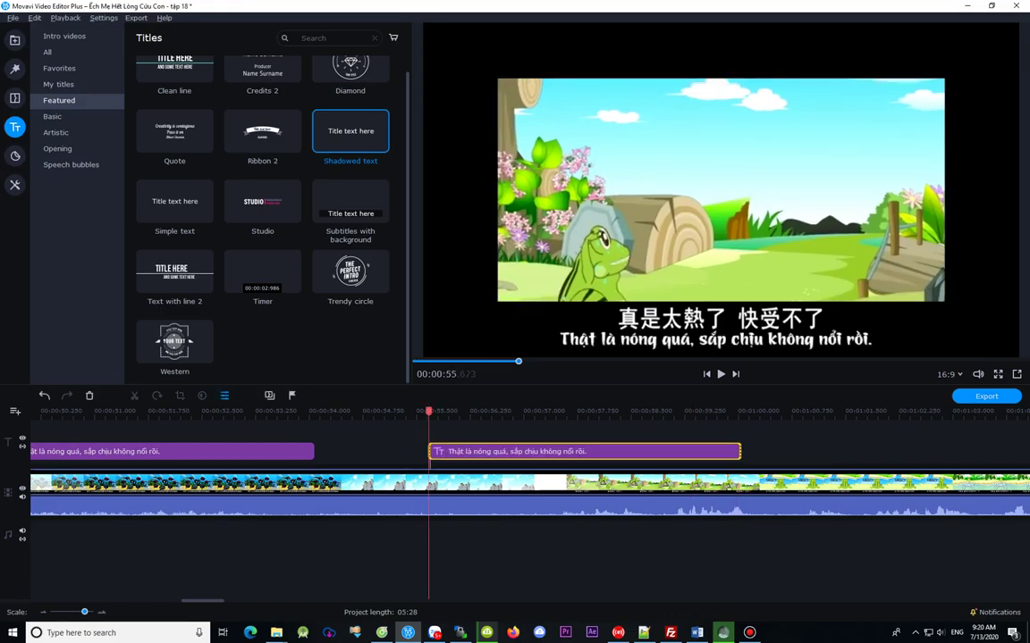
click(457, 412)
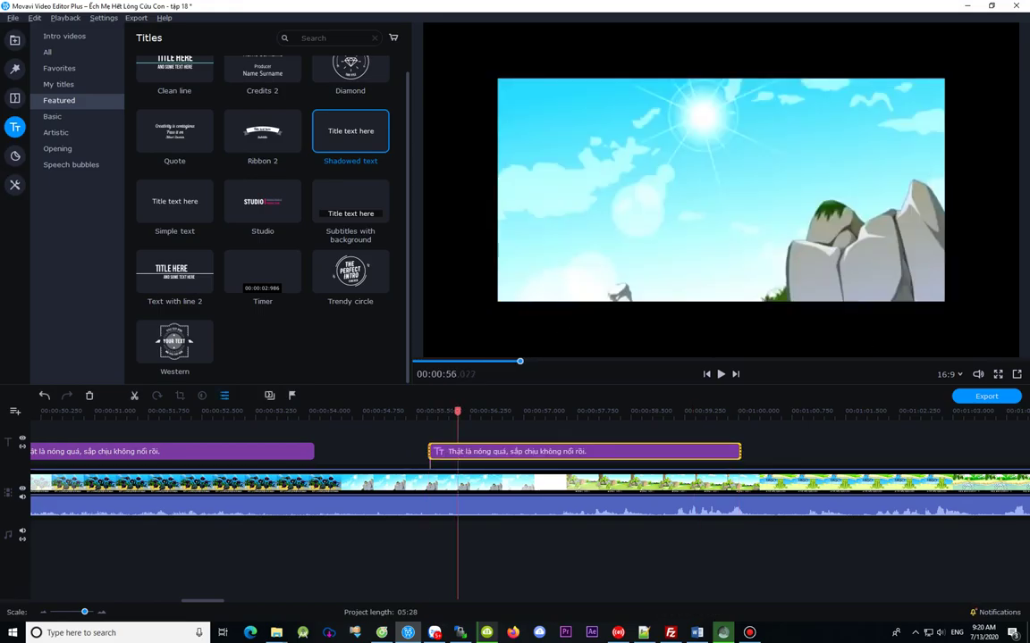
click(502, 411)
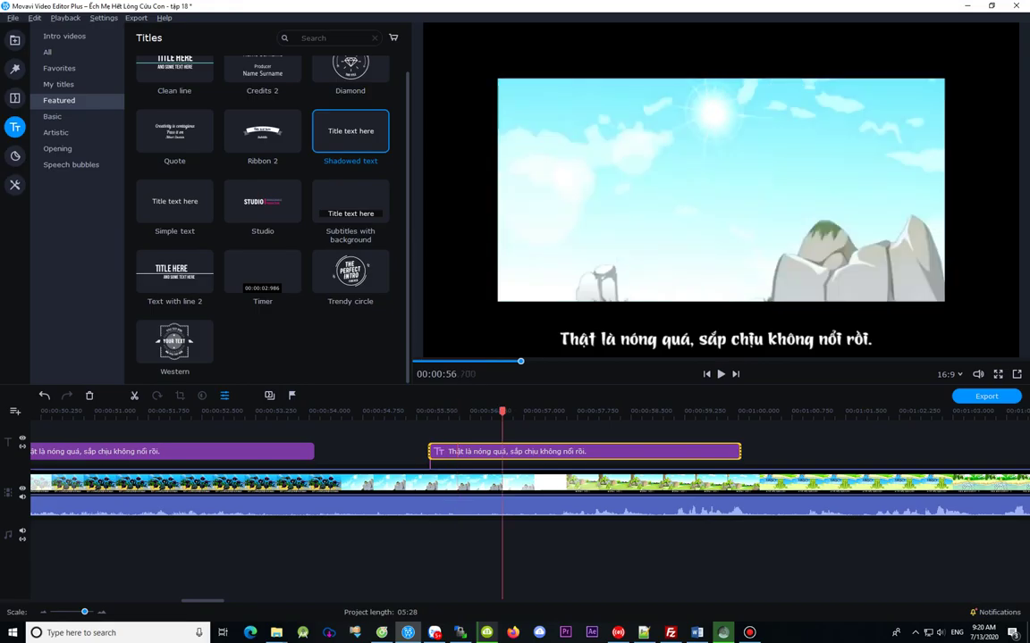
drag(429, 451, 549, 451)
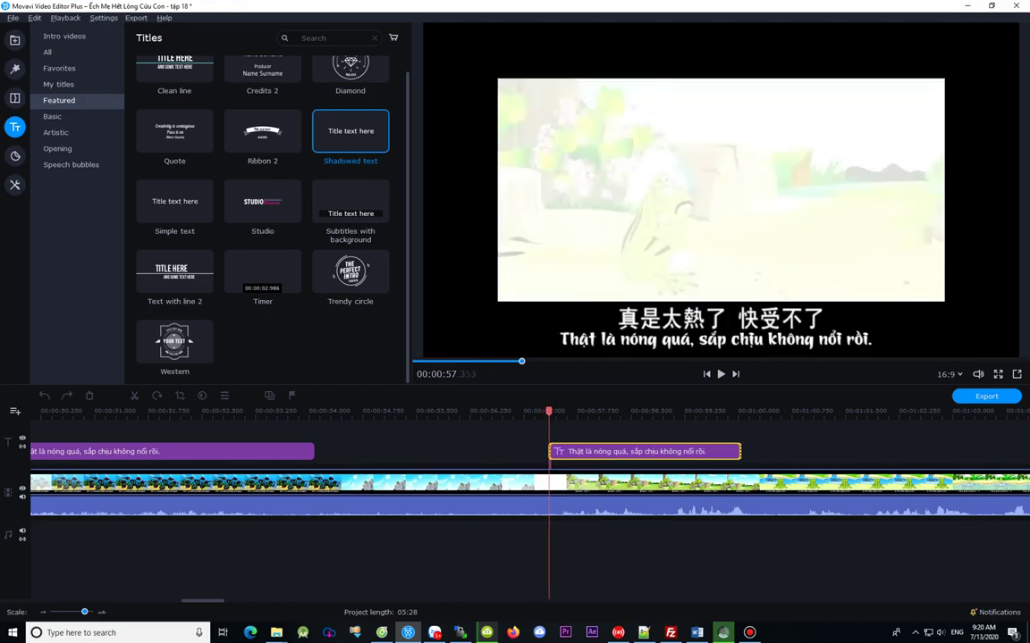
Step: Step back to the Chinese subtitle's first frame, extend the title clip's beginning to about 00:00:57.166, and check the surrounding frames
click(566, 452)
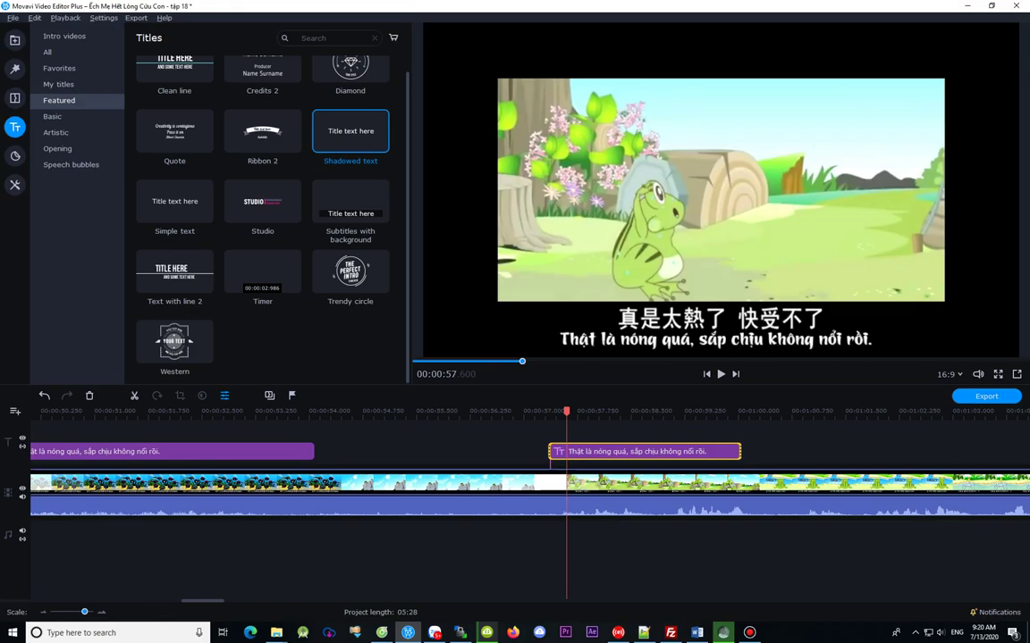
key(Left)
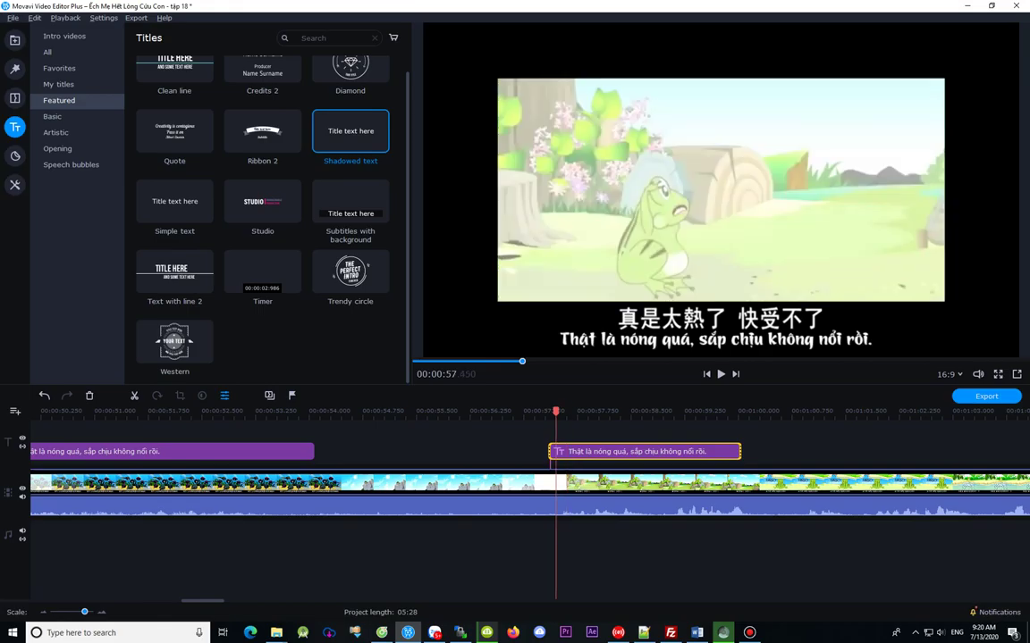
key(Left)
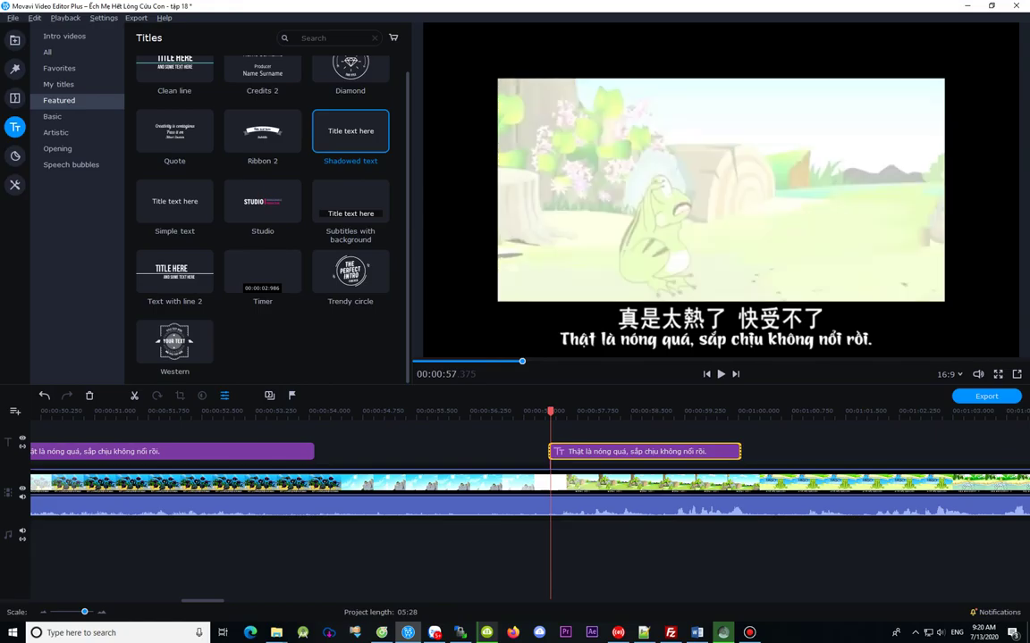
key(Left)
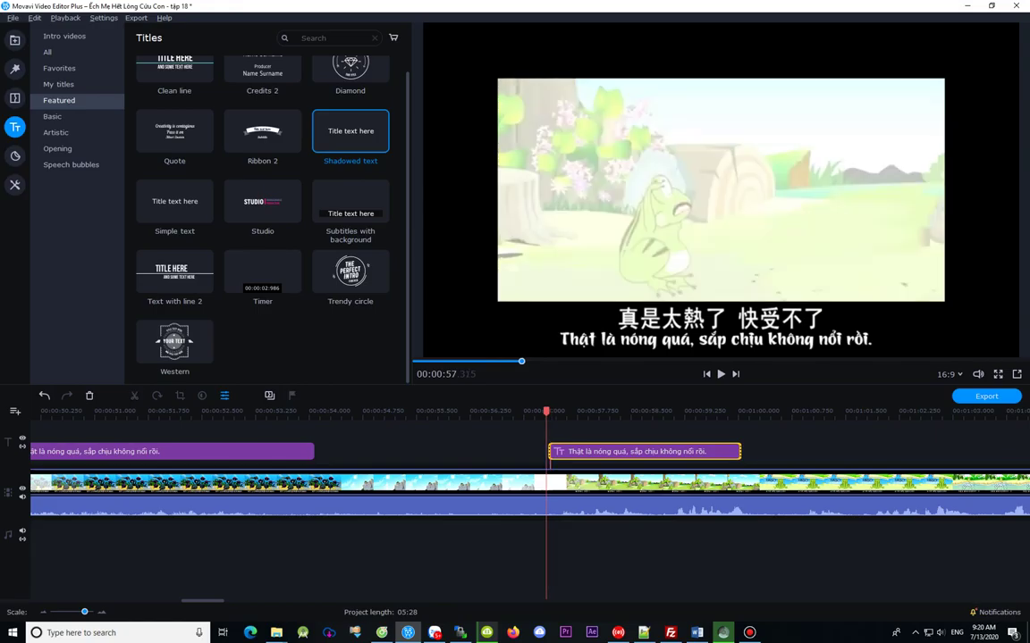
key(Left)
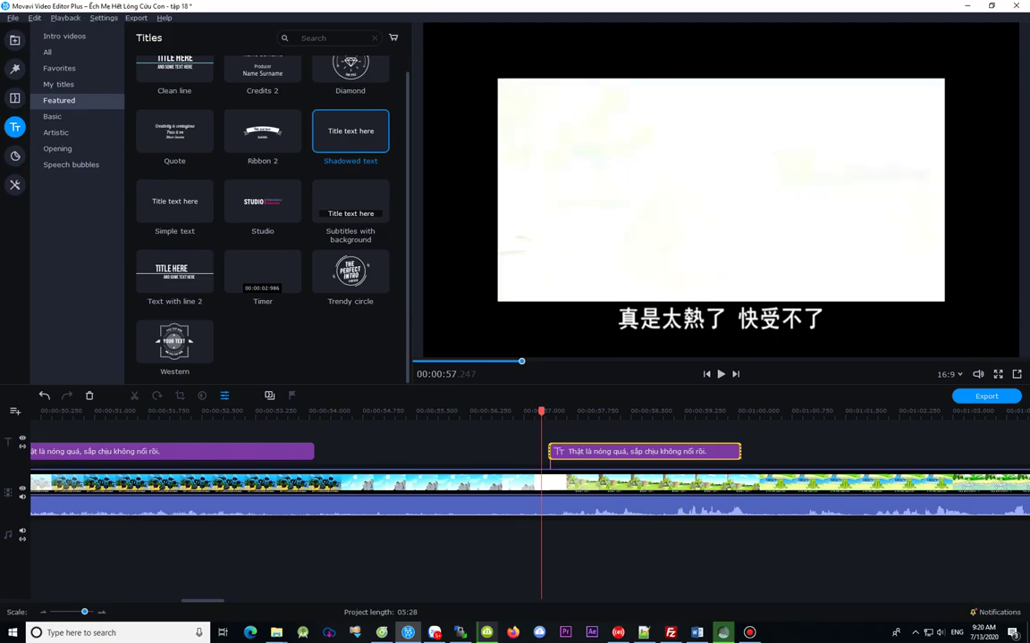
key(Left)
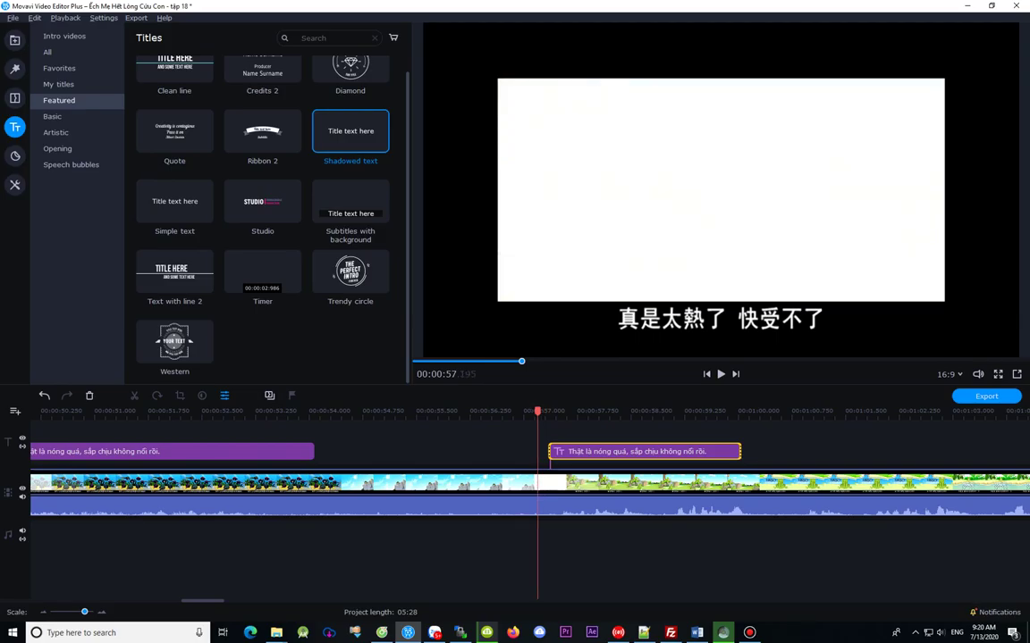
drag(550, 452, 536, 451)
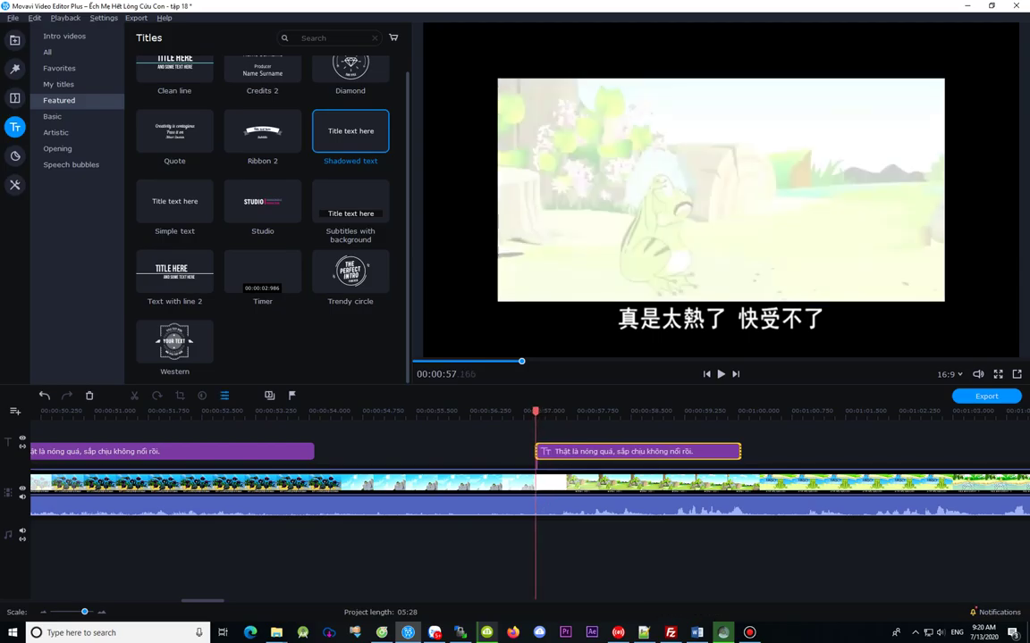
key(Left)
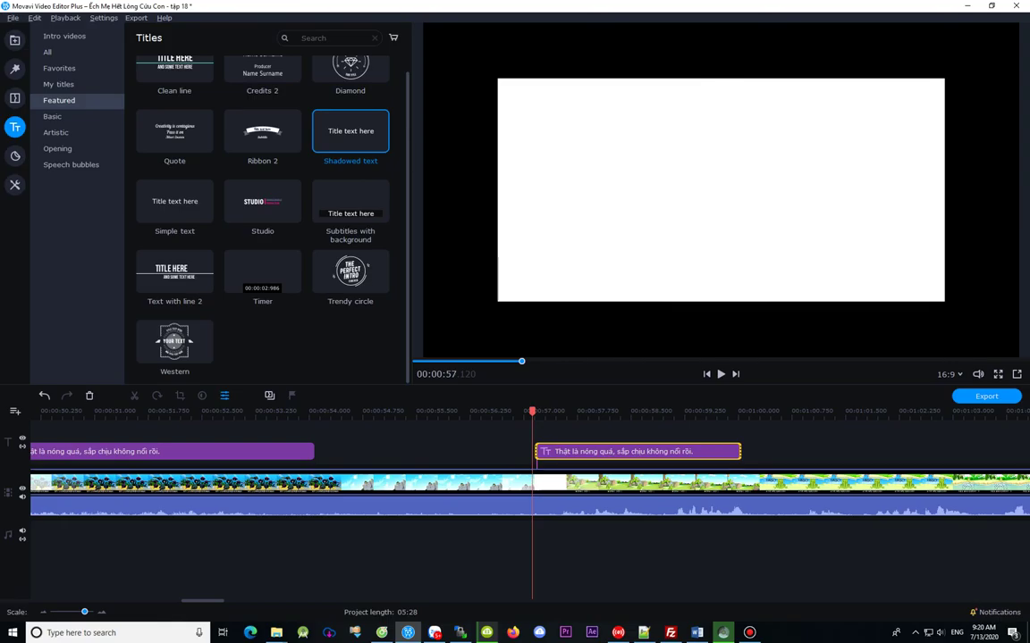
key(Right)
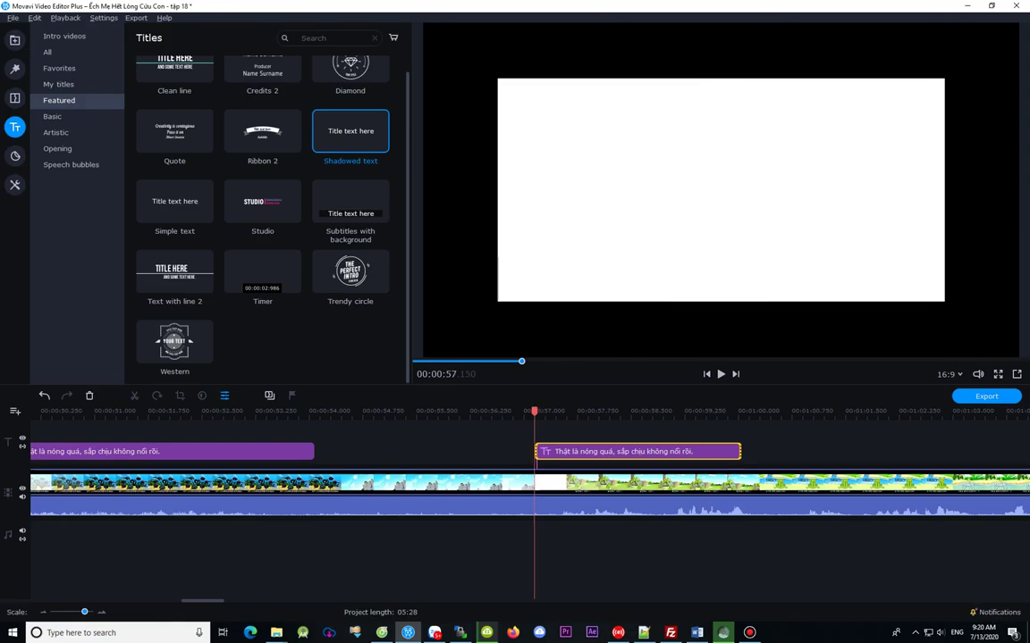
key(Right)
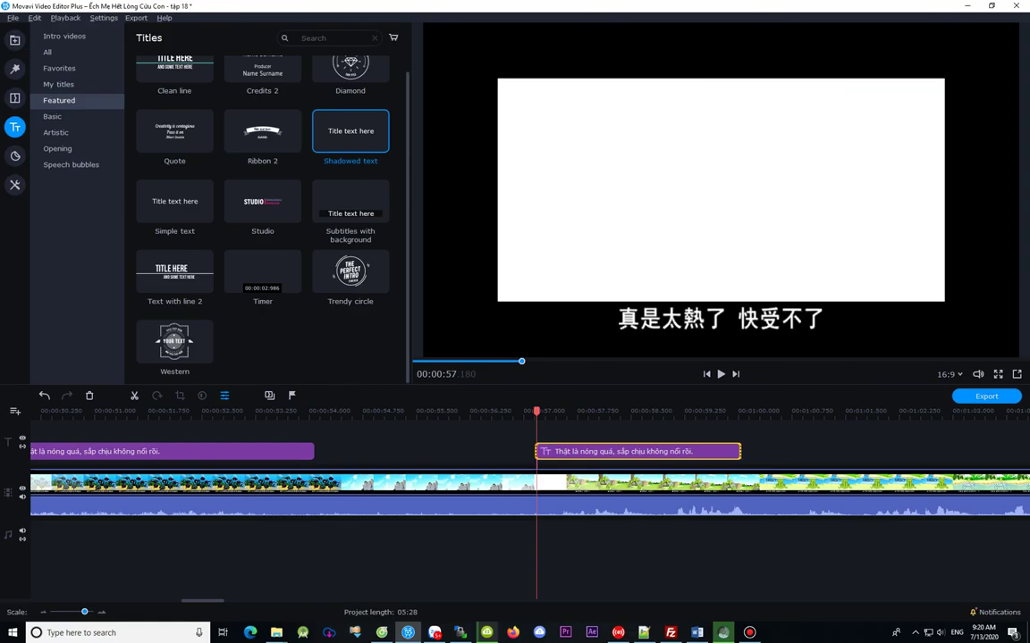
Step: Step through the frog scene to the change of Chinese subtitle and extend the title clip's end to about 00:01:00.184
drag(536, 412, 614, 412)
key(Right)
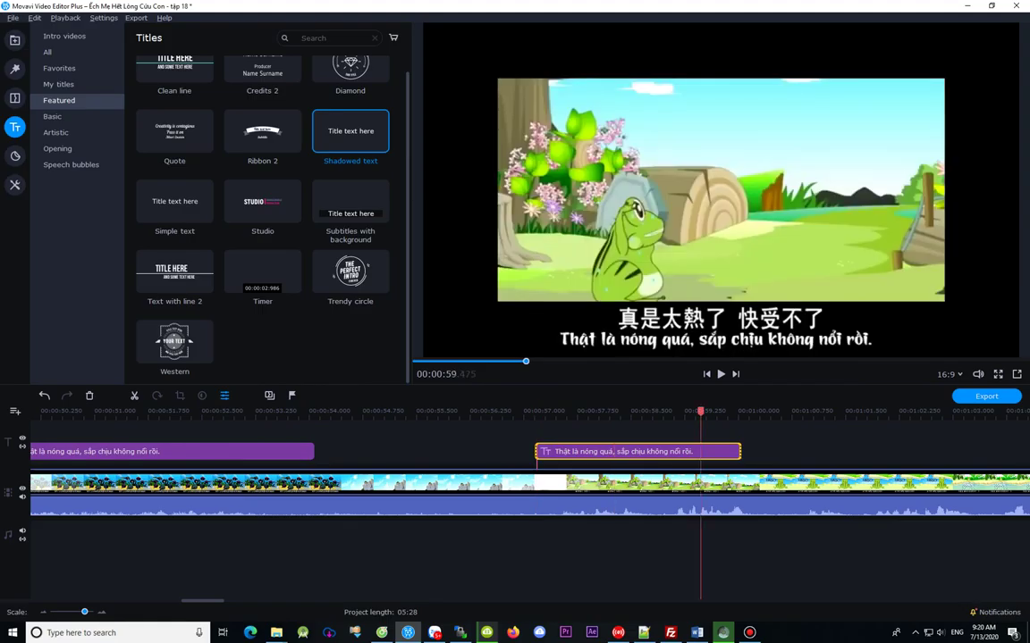
key(Right)
key(Right)
key(Right)
key(Right)
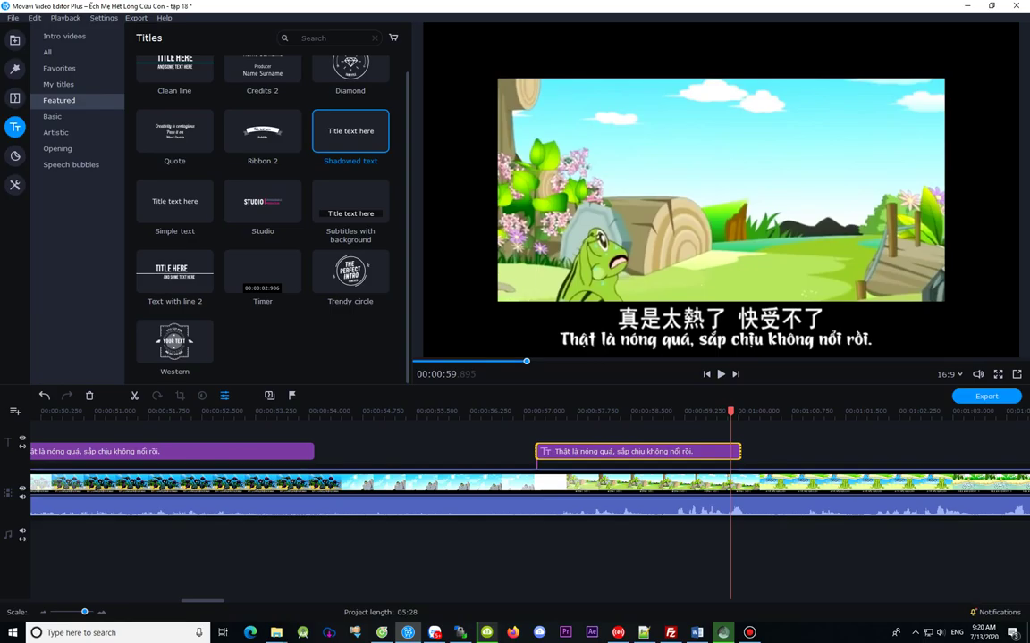
key(Right)
key(Right)
key(Right)
key(Right)
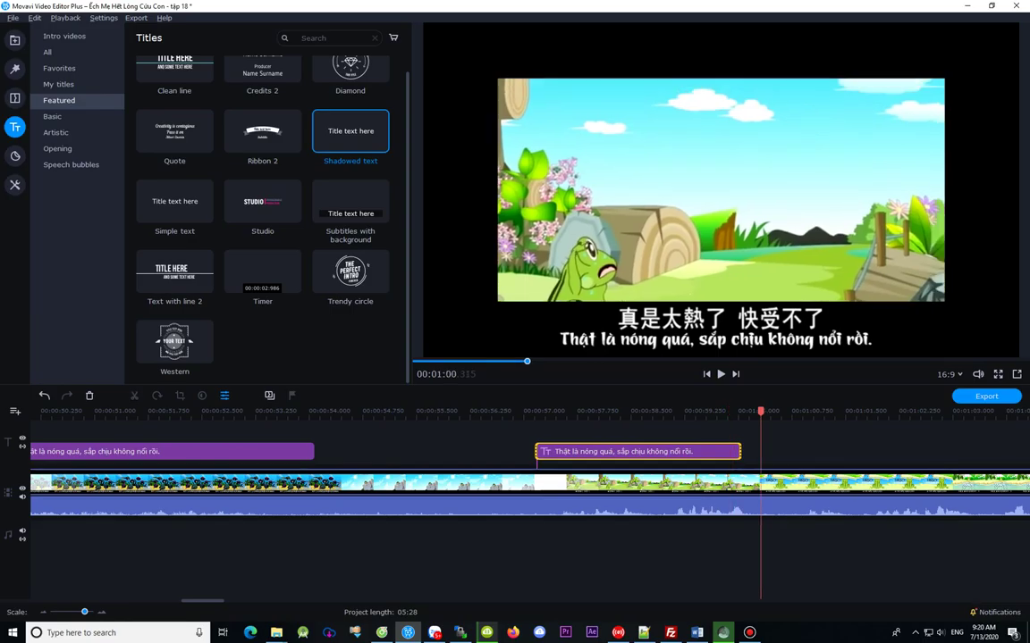
key(Left)
key(Left)
key(Left)
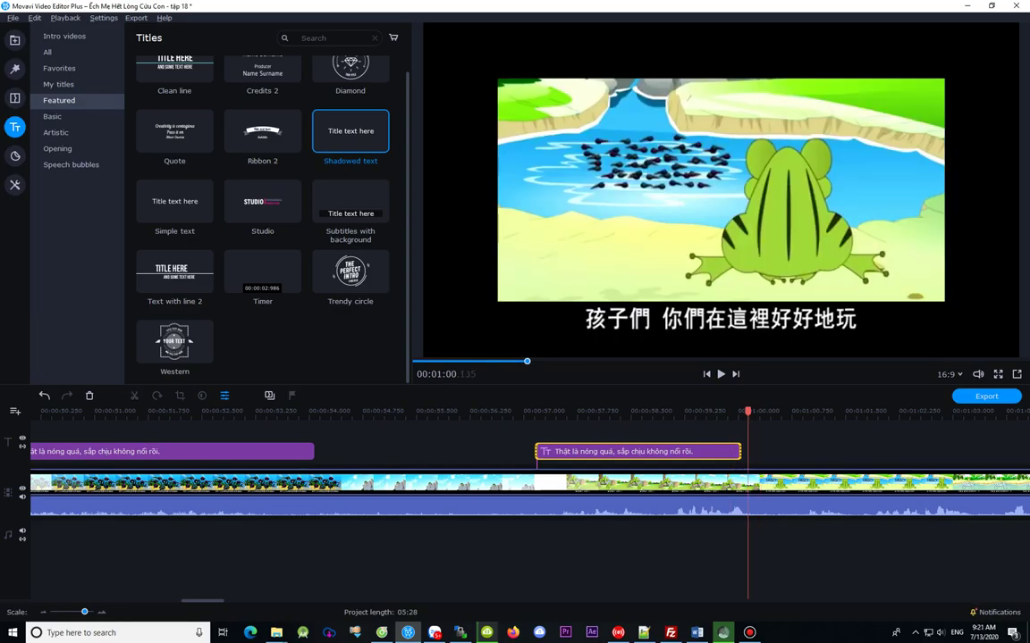
drag(740, 451, 751, 451)
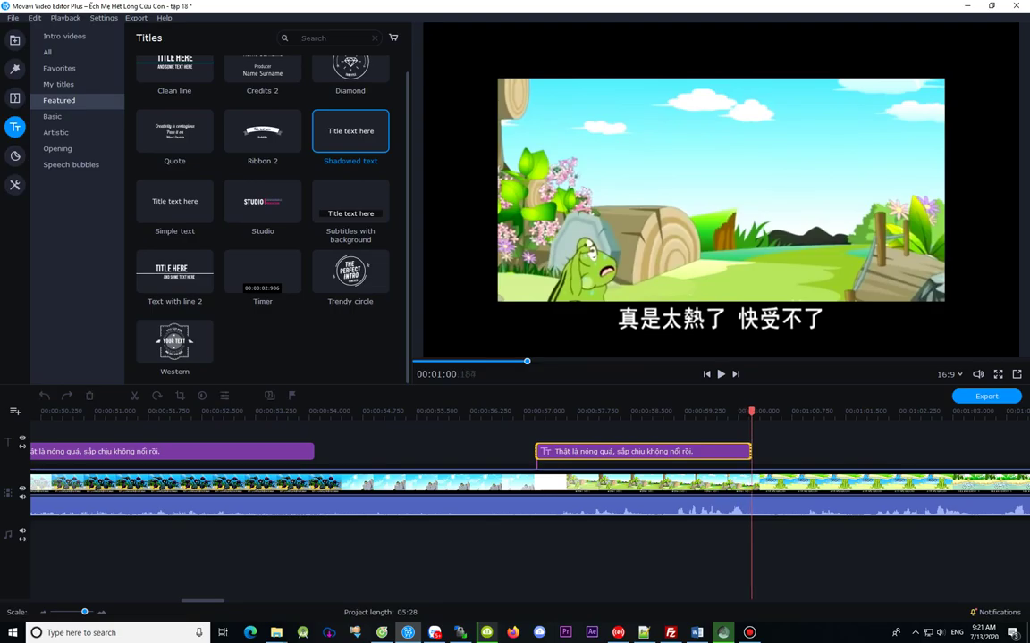
Step: Check the frames around the title clip's end, between about 00:01:00.090 and 00:01:00.247, against the change of Chinese subtitle
key(Left)
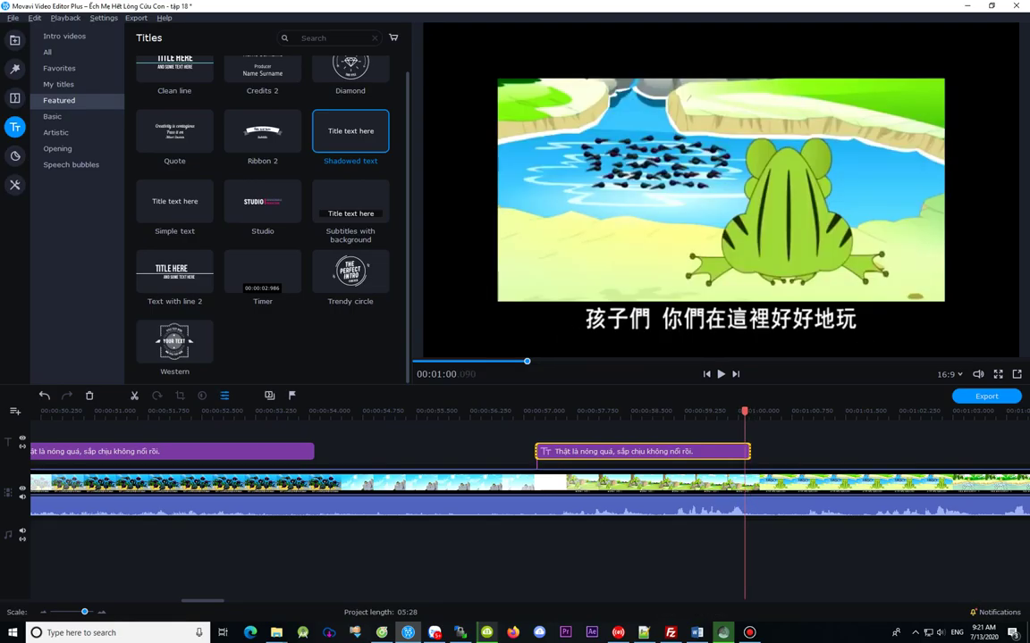
click(756, 411)
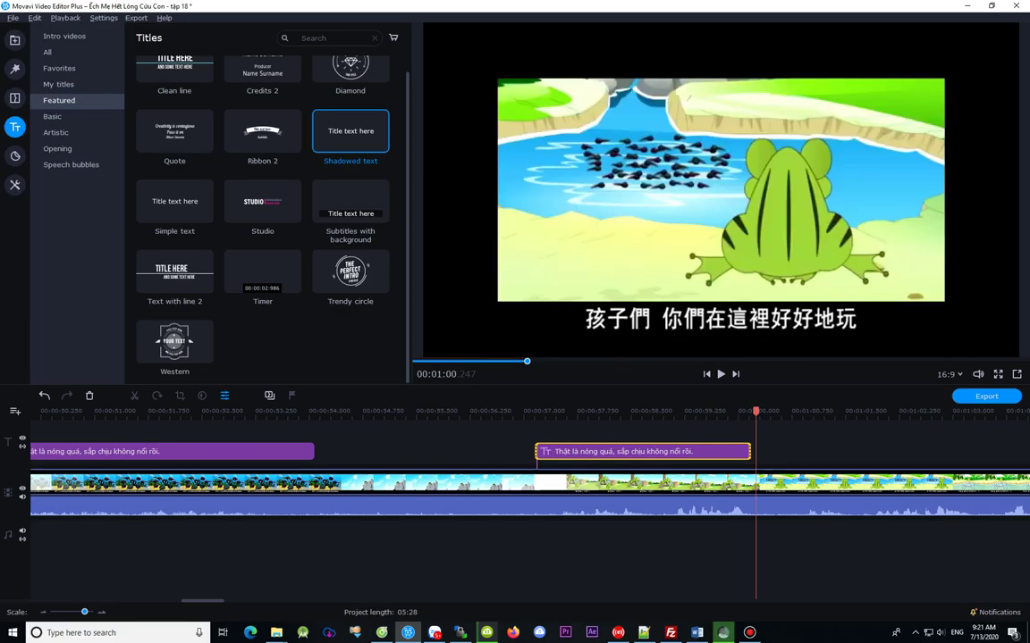
drag(203, 601, 214, 600)
scroll(536, 474, right, 1)
scroll(536, 473, right, 1)
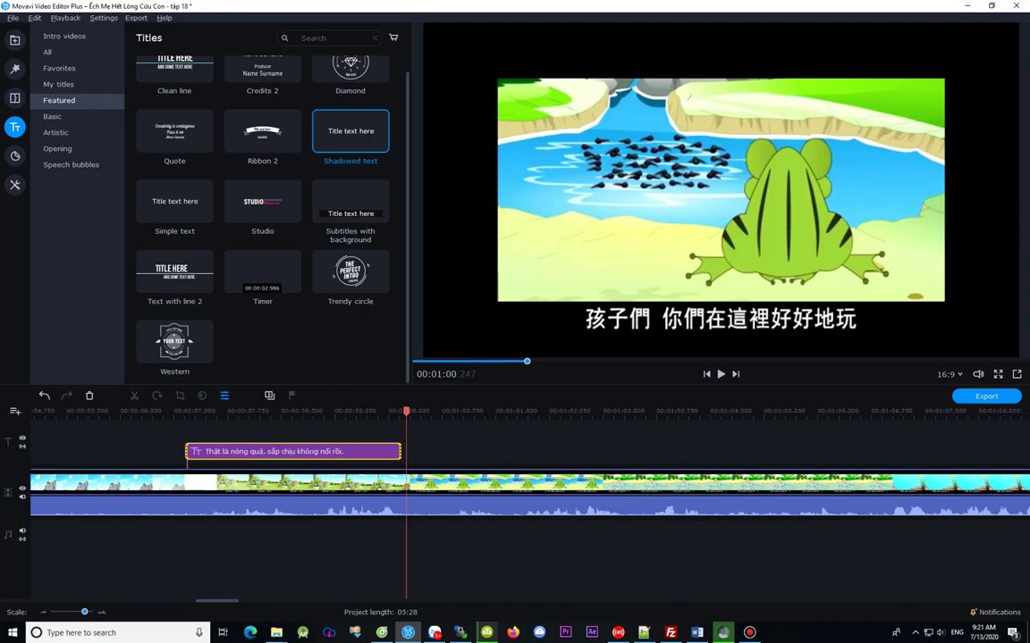
click(395, 411)
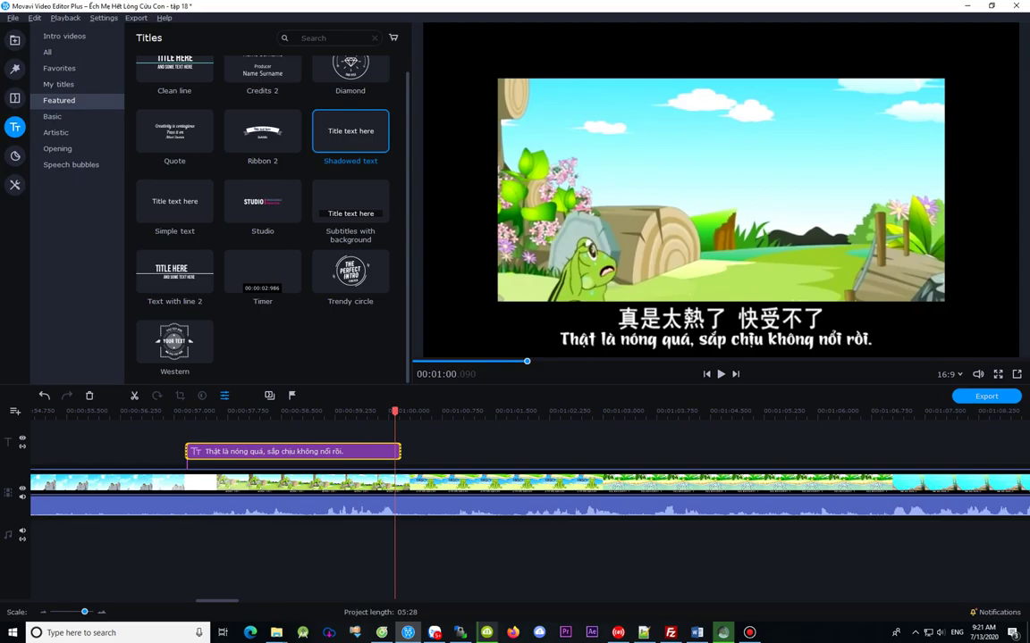
scroll(515, 482, up, 3)
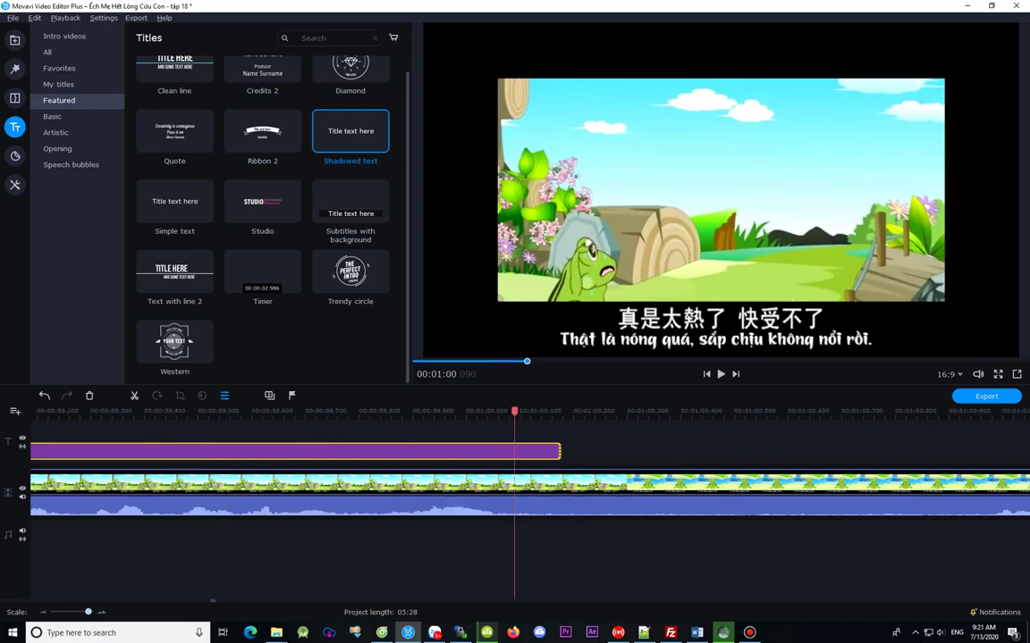
click(558, 412)
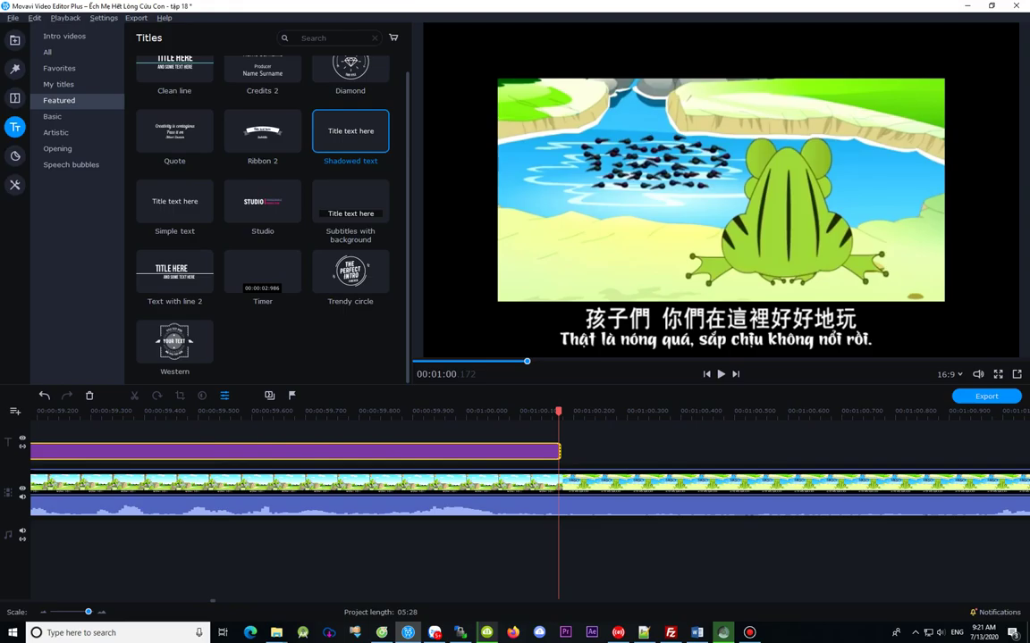
Step: Step back to the change of Chinese subtitle, trim the title clip's end to about 00:01:00.157, and check the surrounding frames
key(Left)
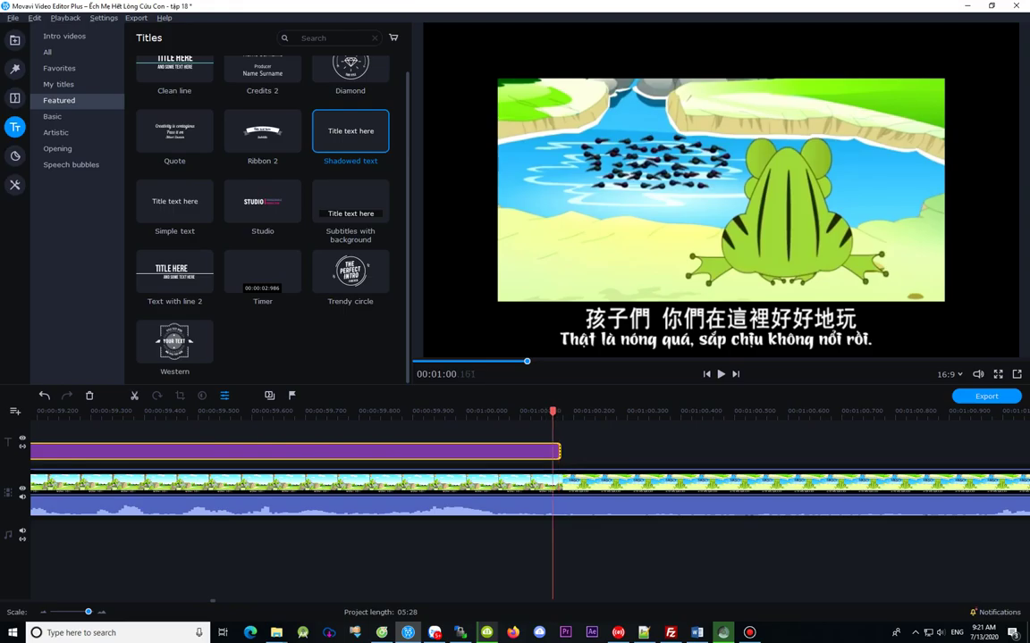
key(Left)
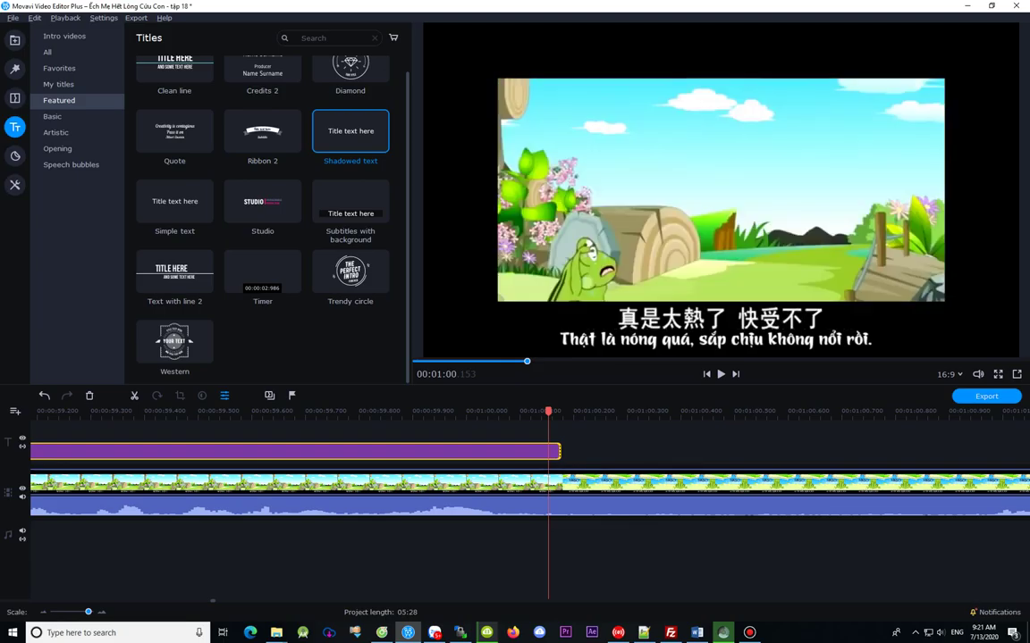
drag(559, 451, 550, 451)
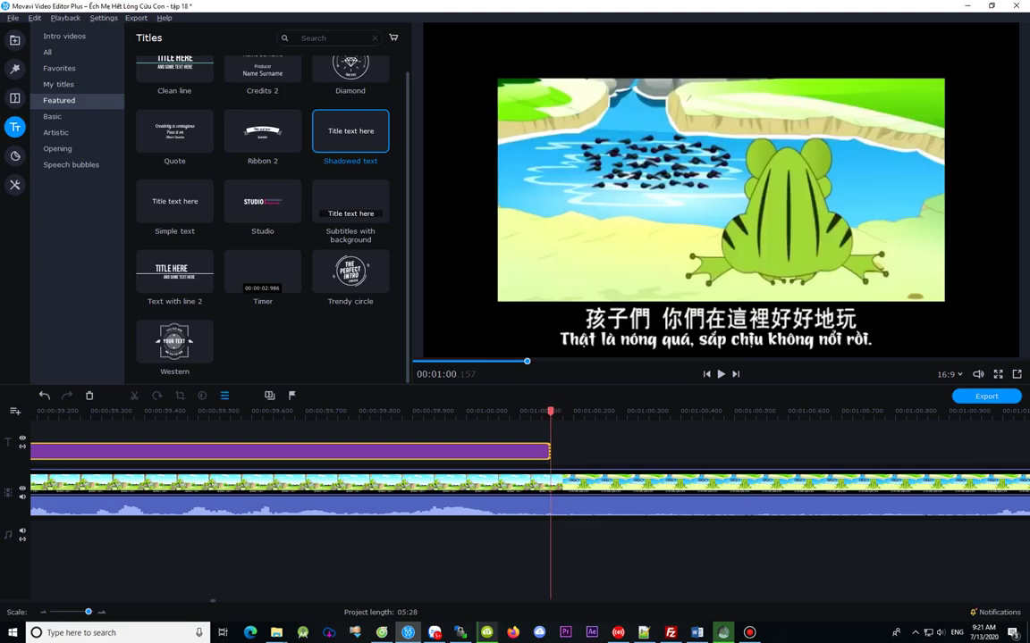
key(Left)
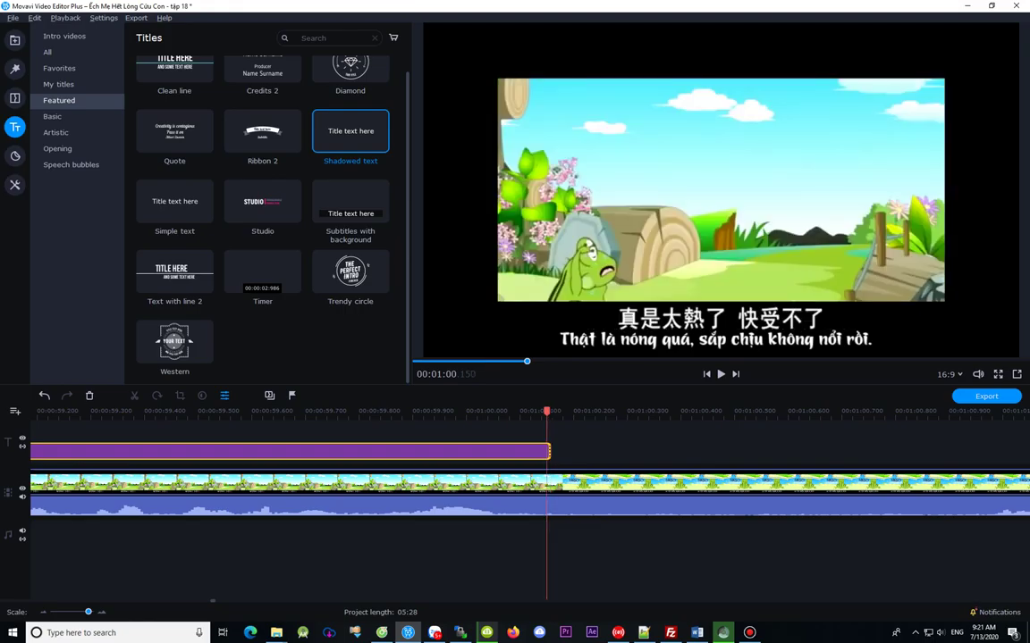
key(Right)
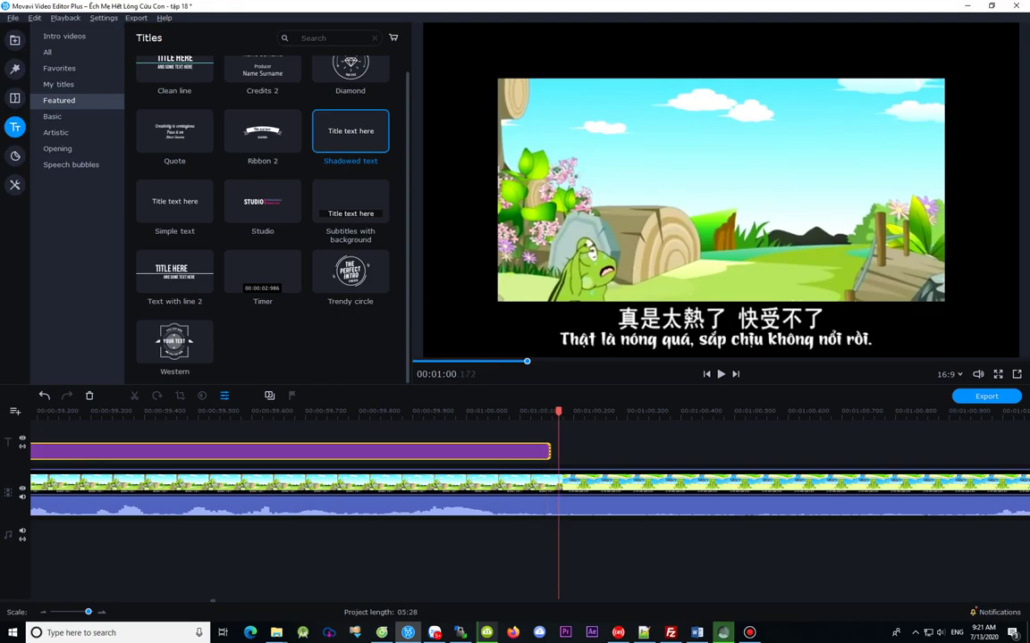
Step: Paste a copy of the title clip and move it to start at about 00:01:00.157, directly after the previous title
key(ctrl+v)
key(Right)
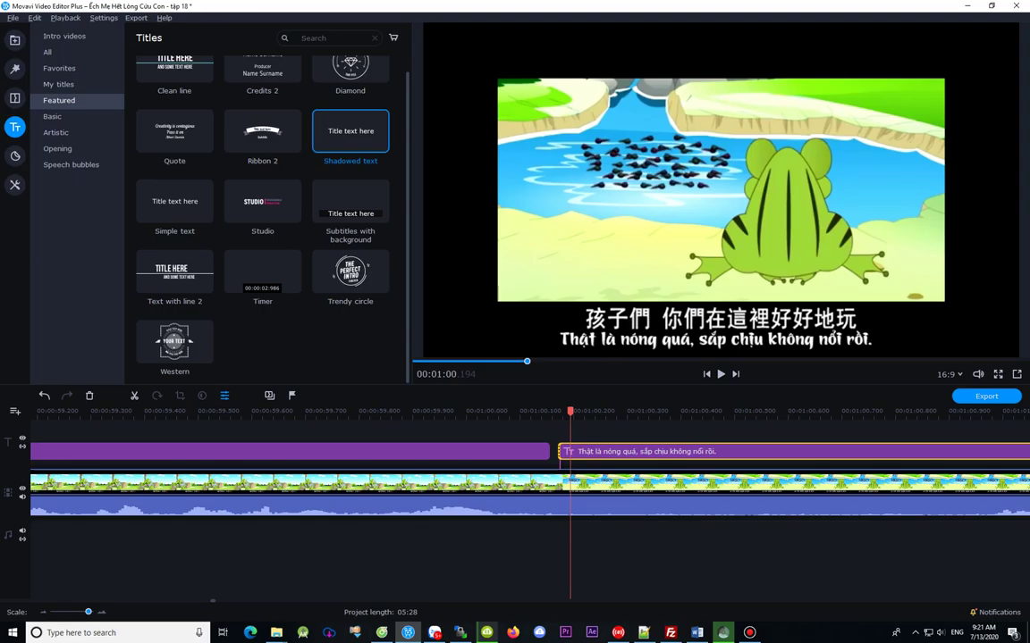
key(Left)
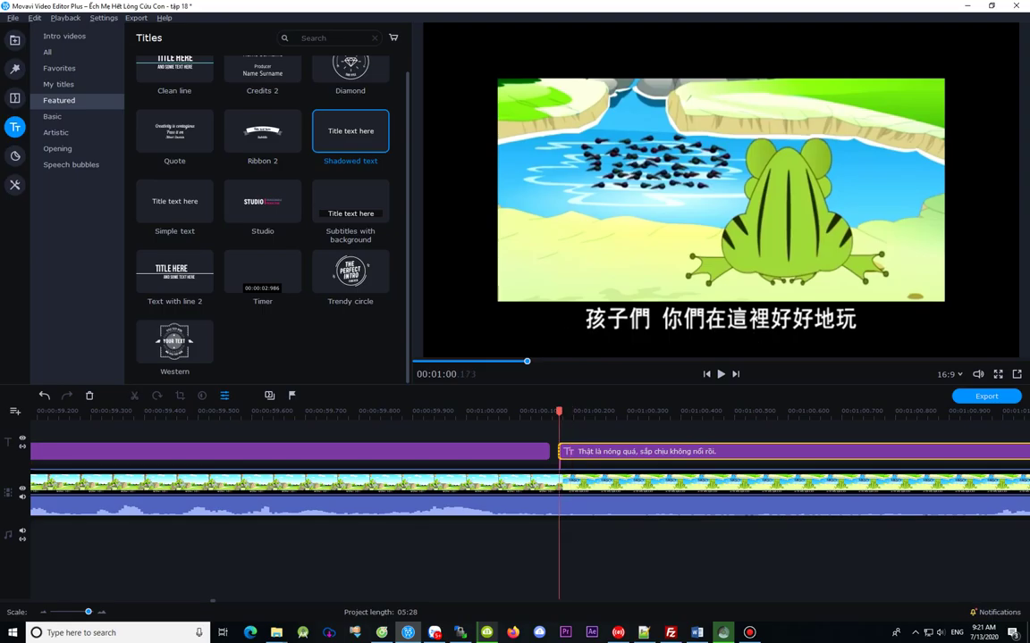
key(Left)
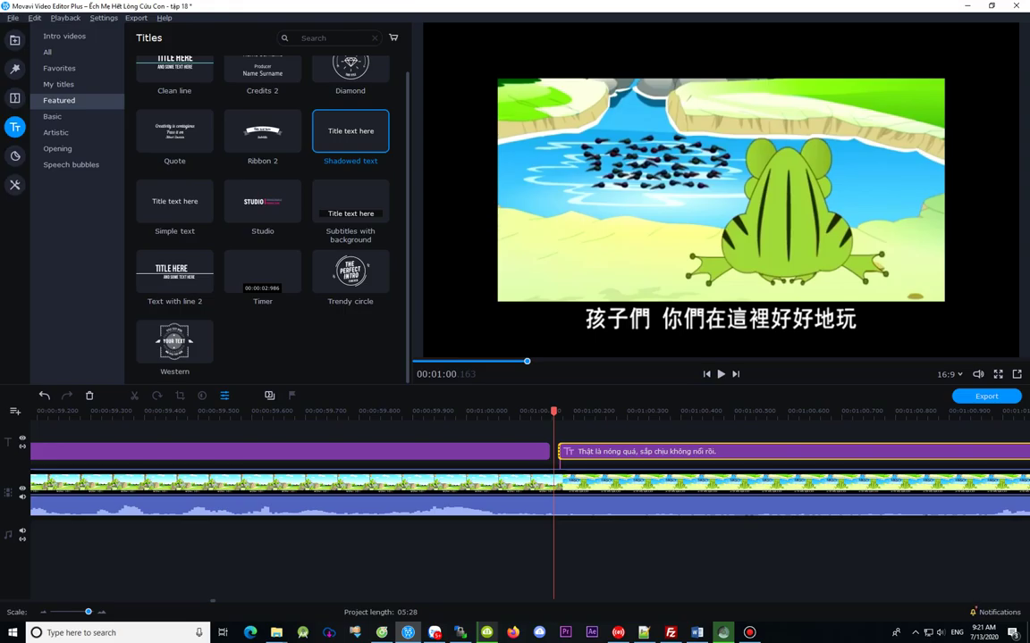
drag(593, 451, 585, 451)
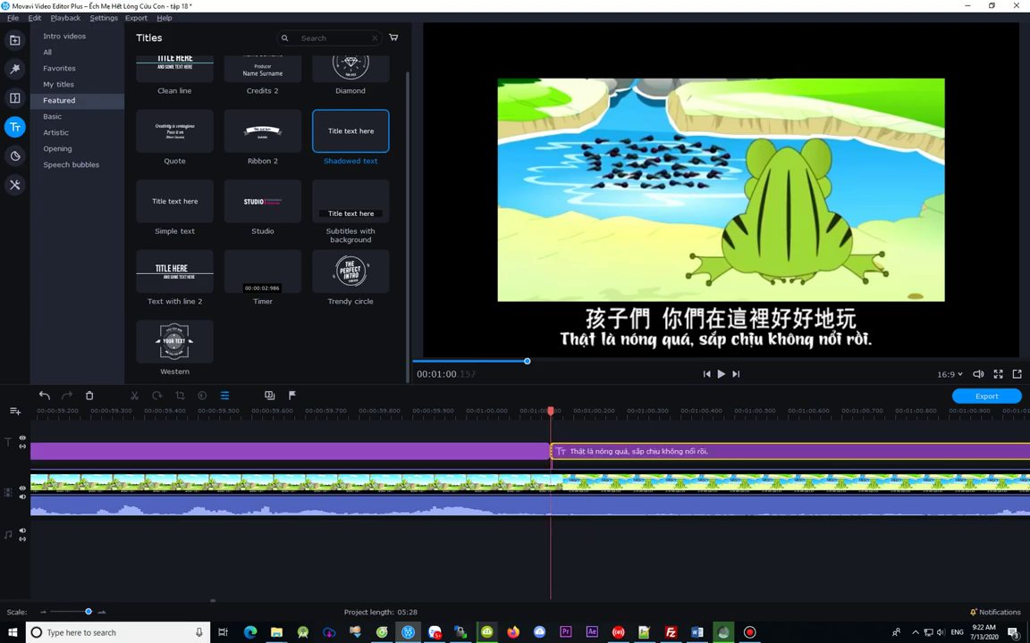
key(Right)
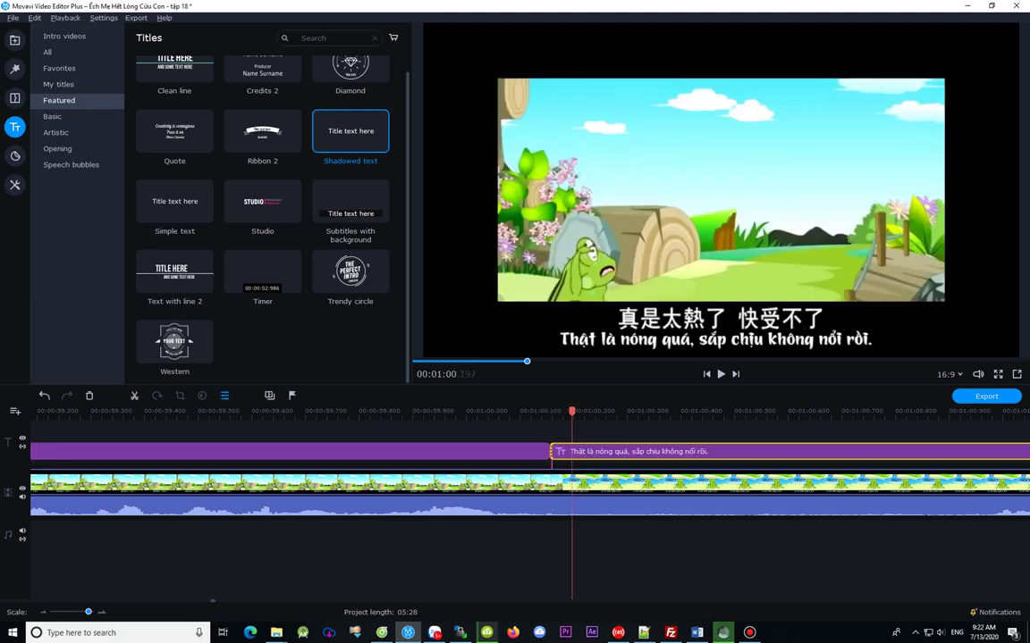
Step: Copy the 1:00 line "Các con ơi! Các con ở đây chơi vui vẻ nhé!" from the Word script and return to Movavi
click(647, 412)
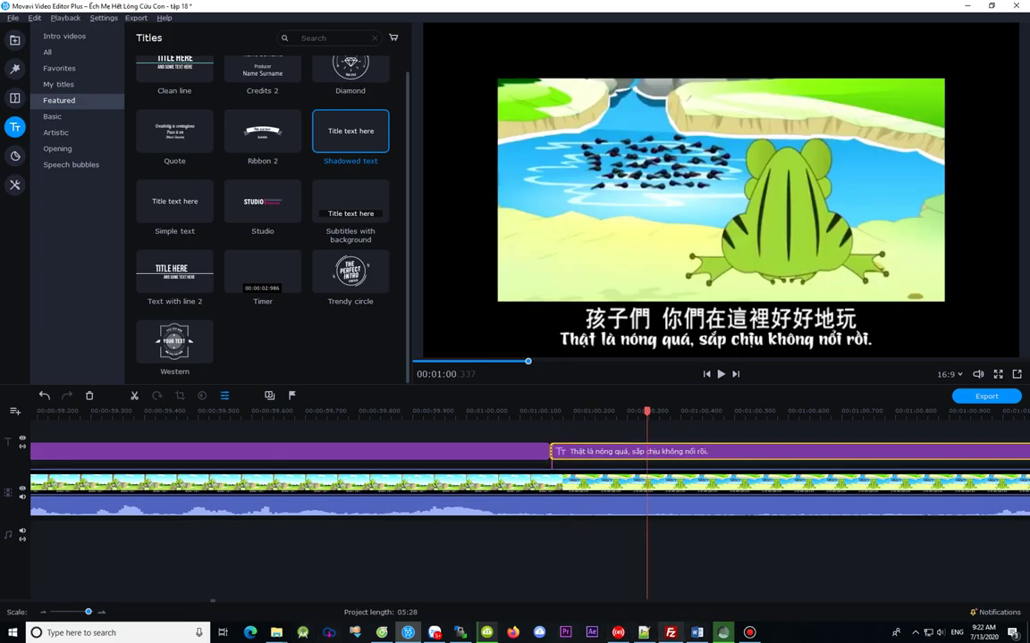
key(alt+Tab)
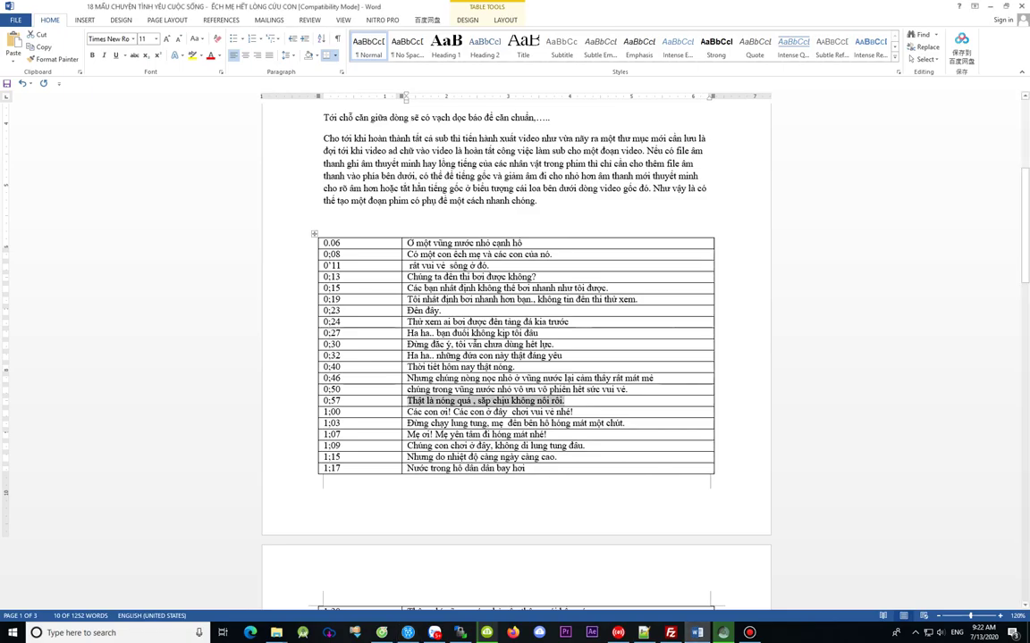
drag(407, 412, 581, 413)
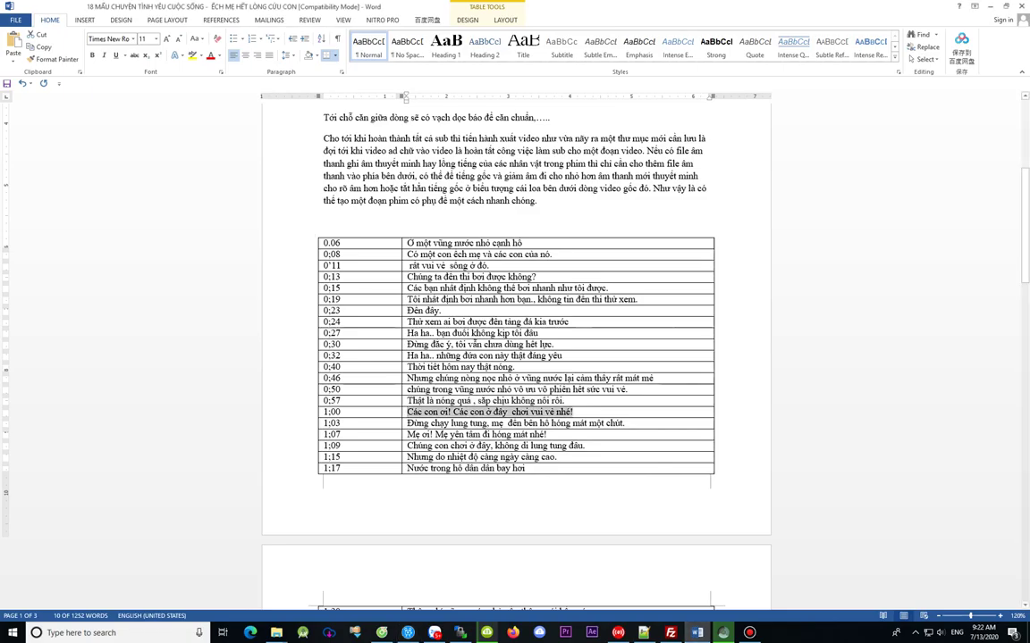
key(ctrl+c)
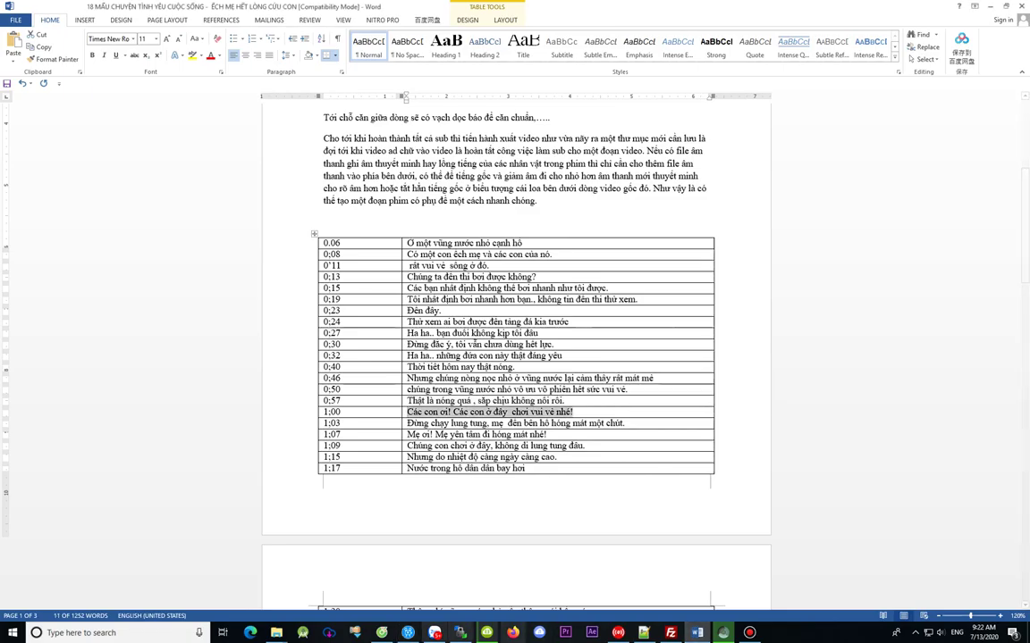
key(alt+Tab)
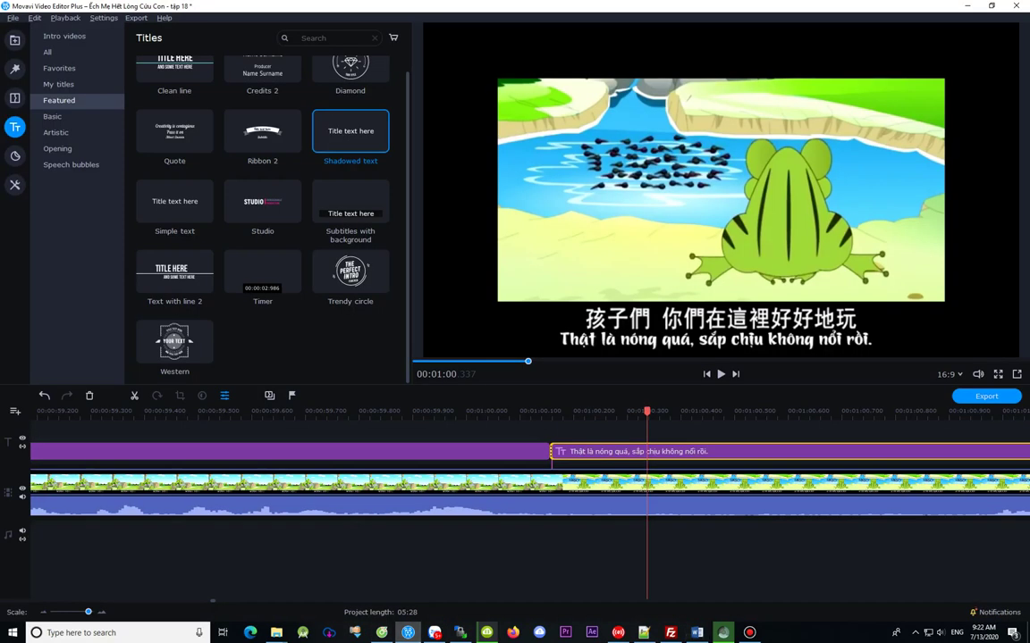
Step: Replace the pasted title's text with "Các con ơi! Các con ở đây chơi vui vẻ nhé!", widen its box to fit one line, and apply
key(Left)
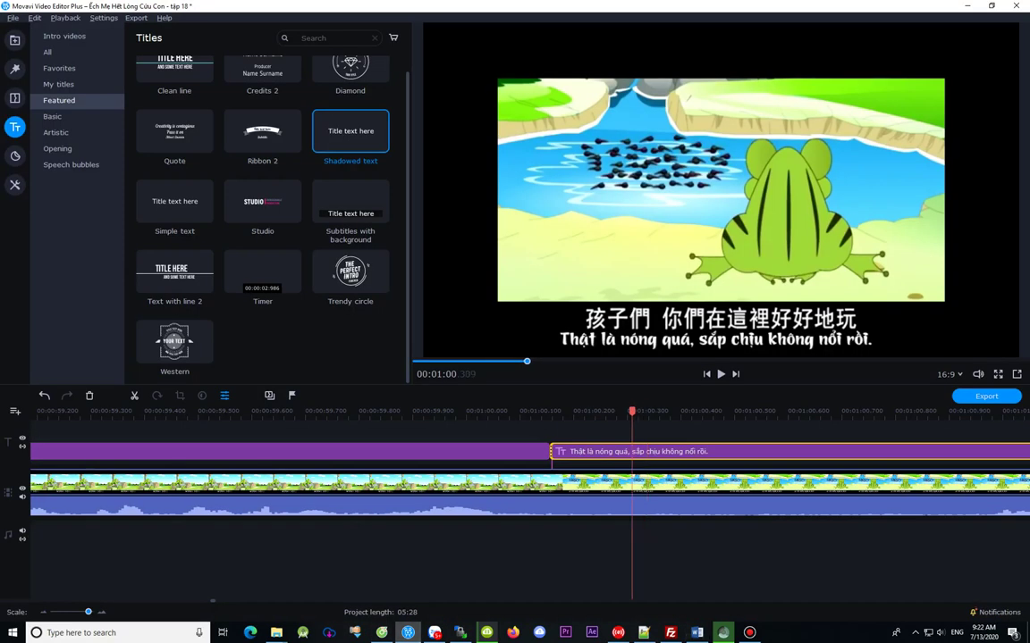
double_click(645, 451)
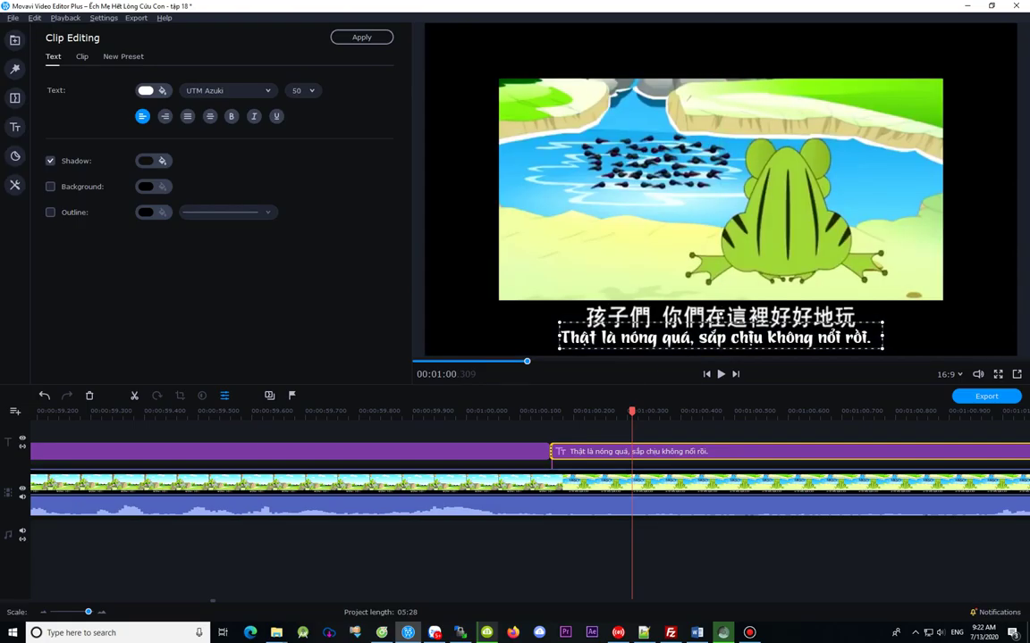
key(ctrl+a)
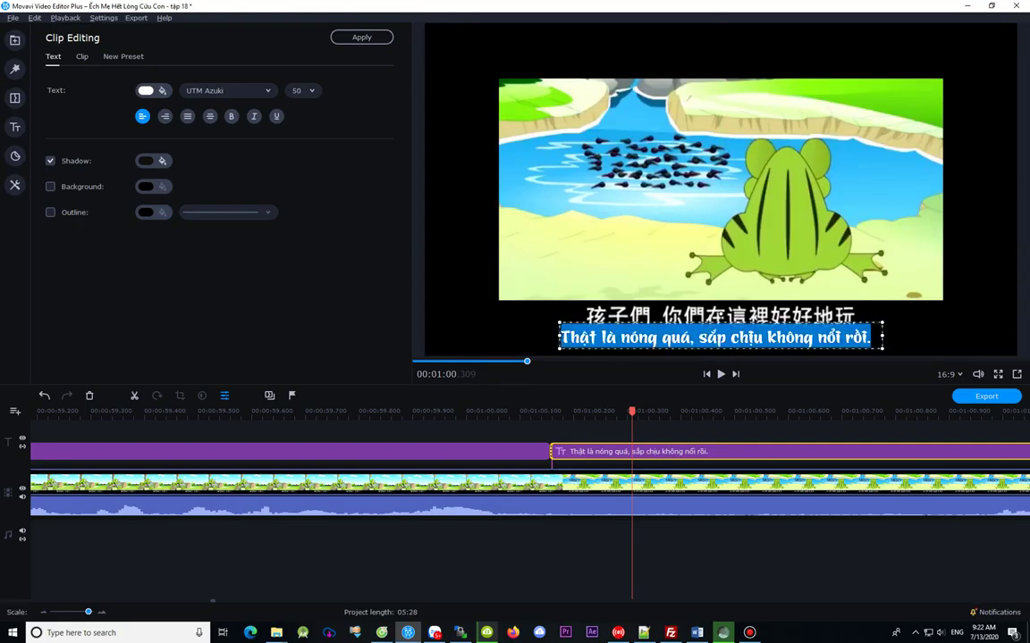
key(ctrl+v)
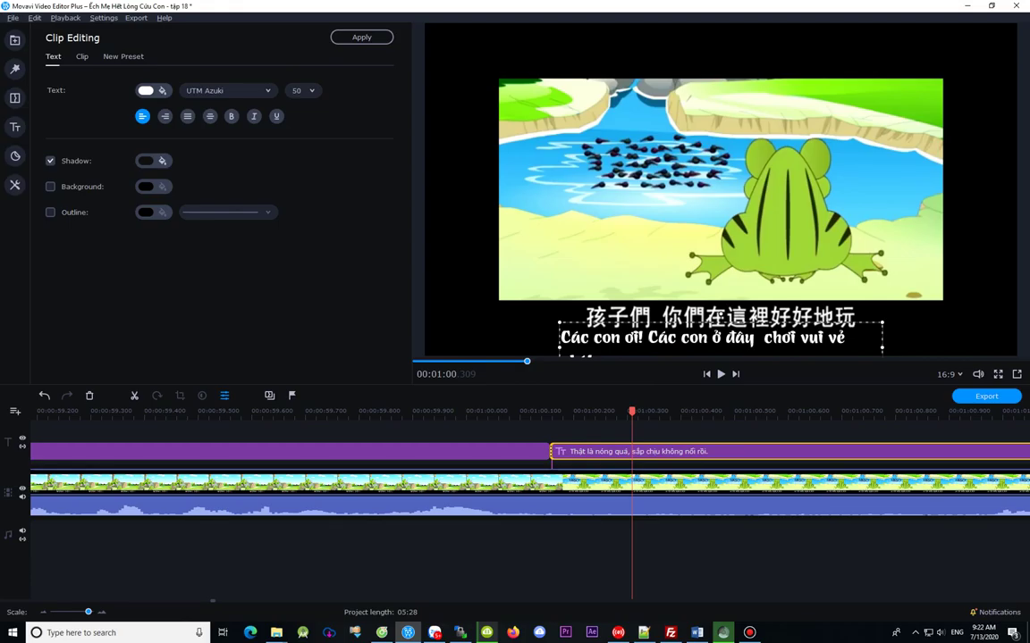
mouse_move(559, 348)
mouse_down()
mouse_move(432, 348)
mouse_move(548, 347)
mouse_up()
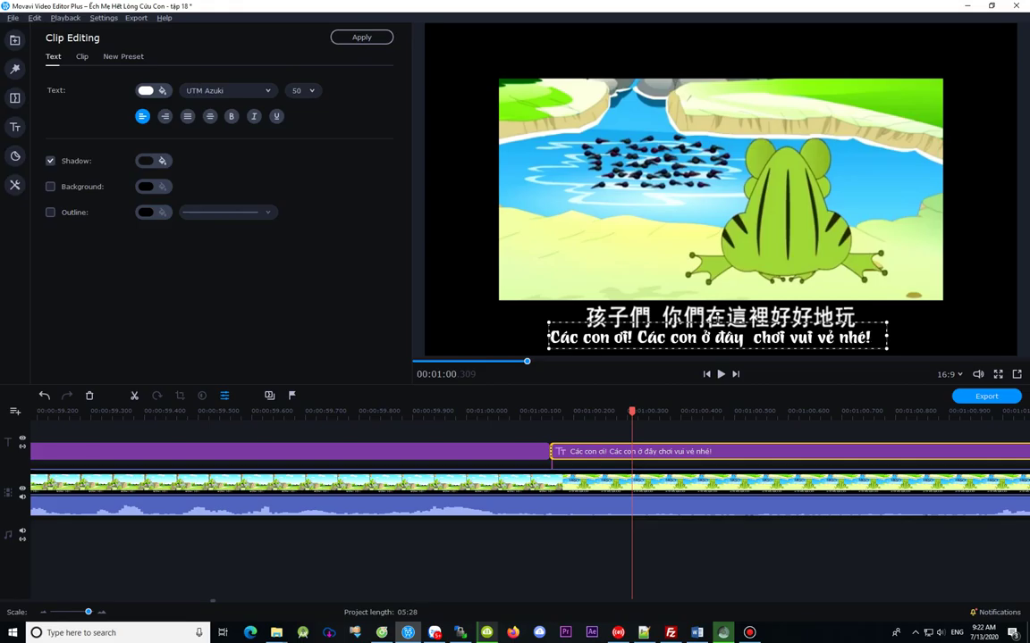
key(Escape)
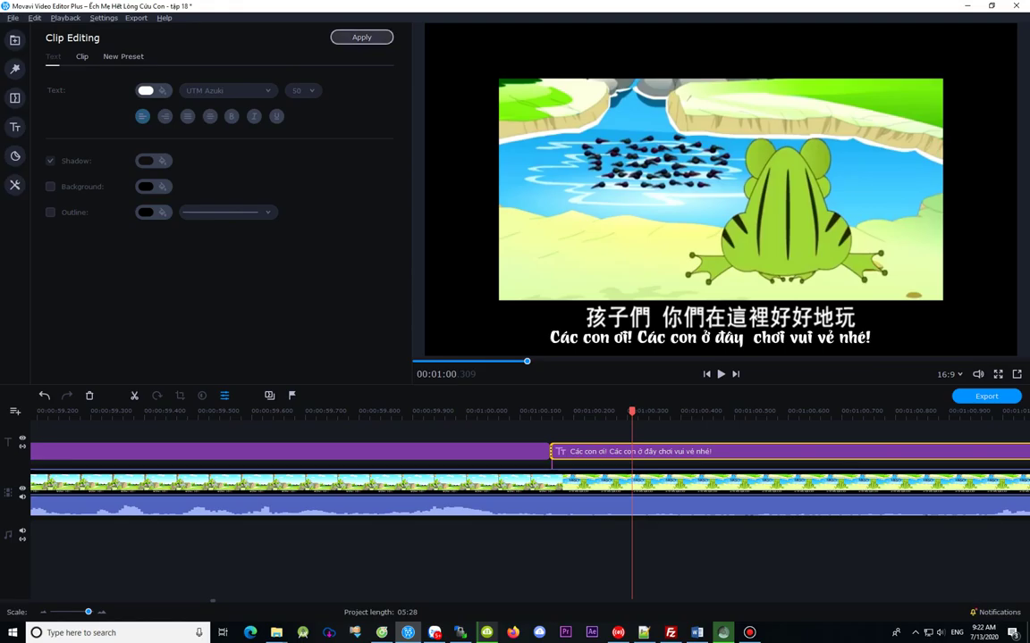
click(361, 38)
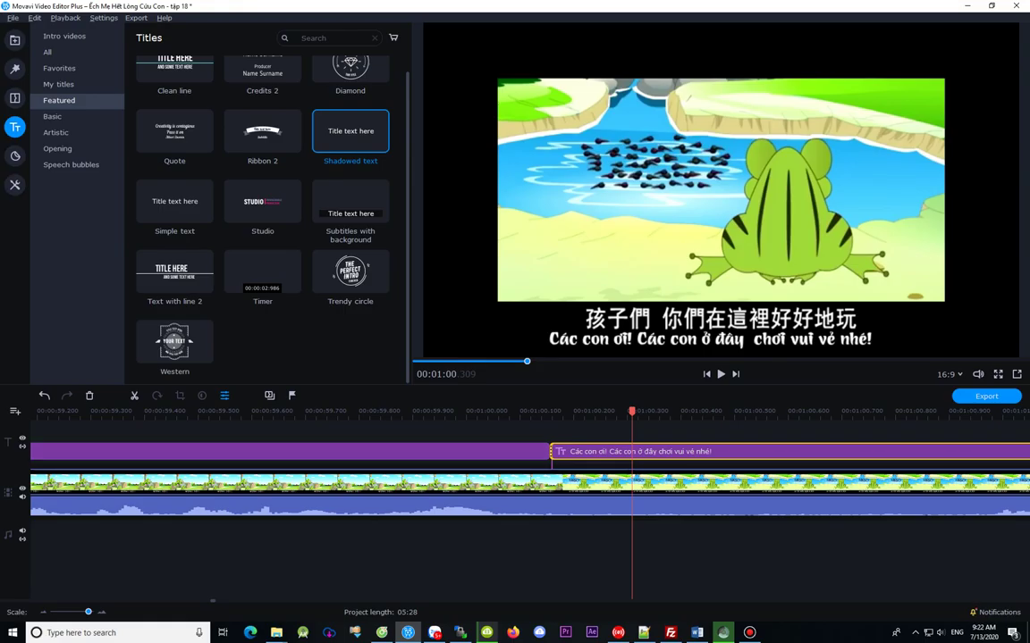
Step: Find the change of Chinese subtitle near 00:01:03 and trim the title clip's end to about 00:01:02.893
click(531, 362)
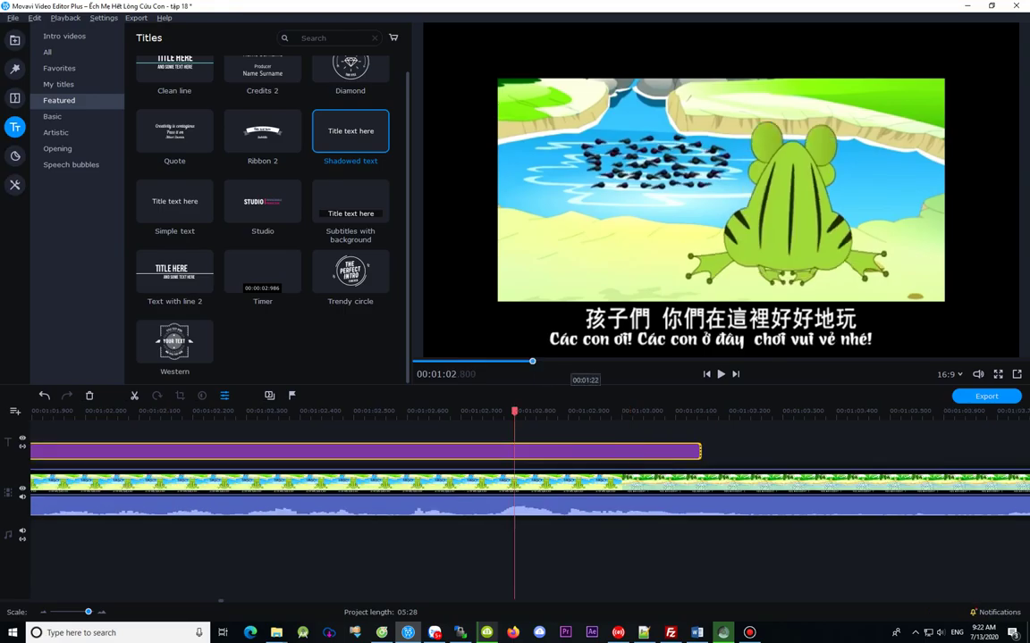
click(637, 412)
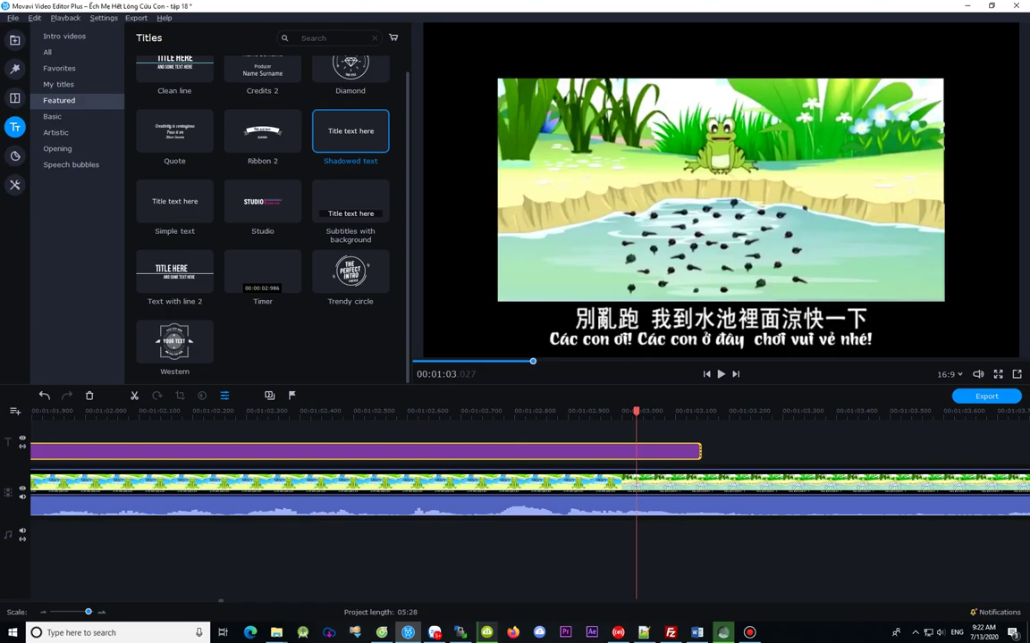
key(Left)
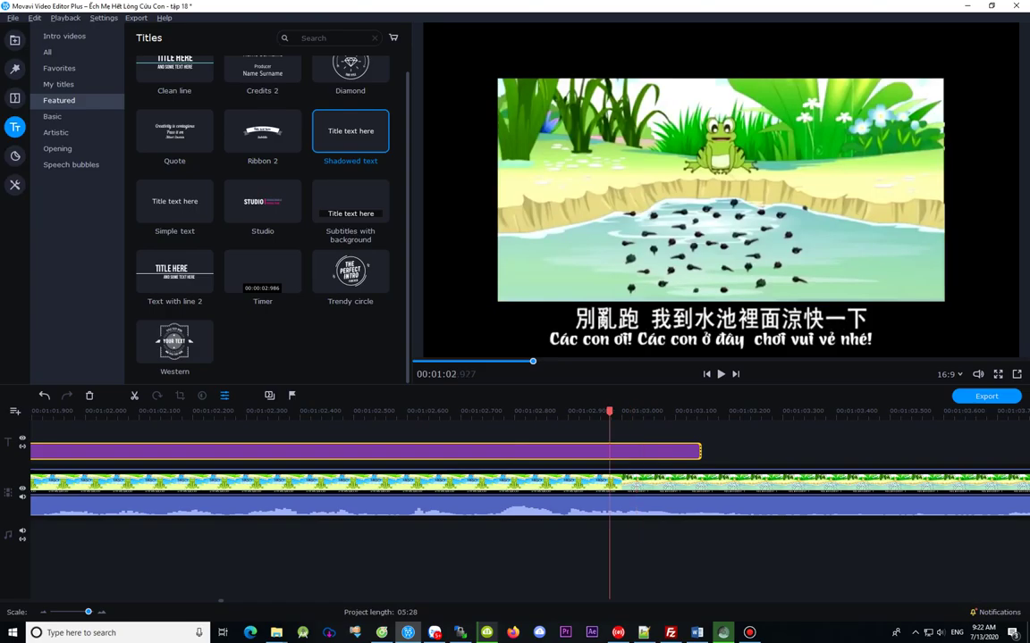
key(Left)
key(Left)
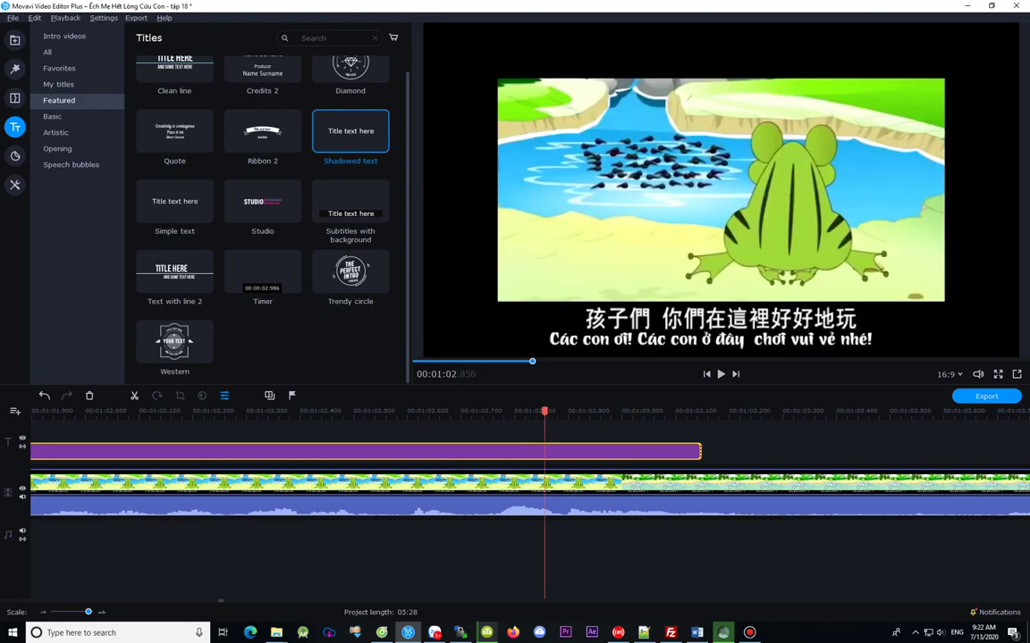
key(Right)
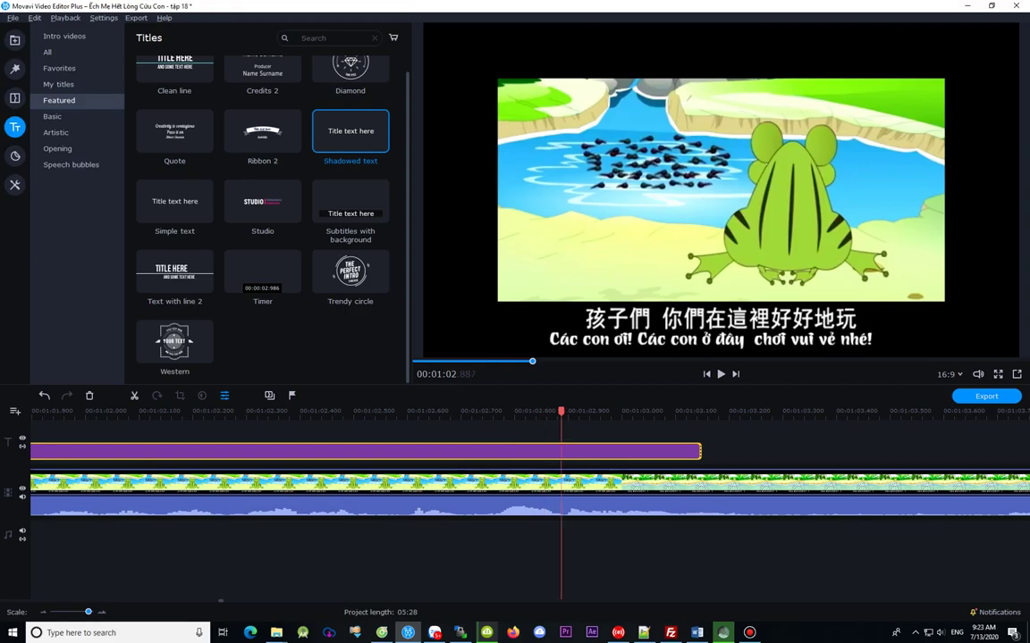
drag(701, 451, 564, 451)
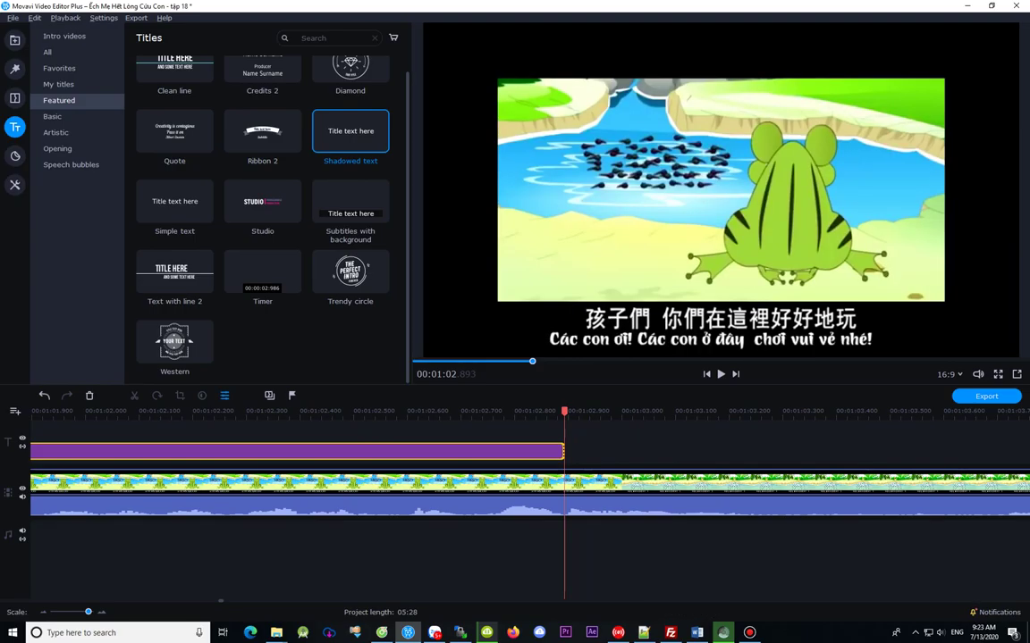
drag(564, 452, 561, 451)
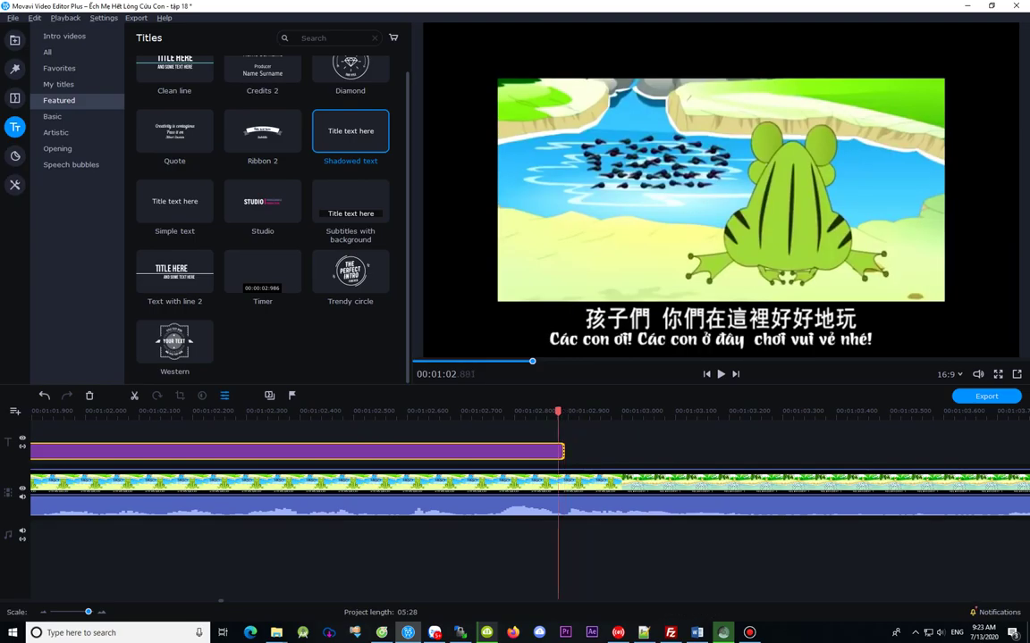
Step: Step through the frames around the title clip's end and extend the end to about 00:01:02.916
key(Left)
key(Left)
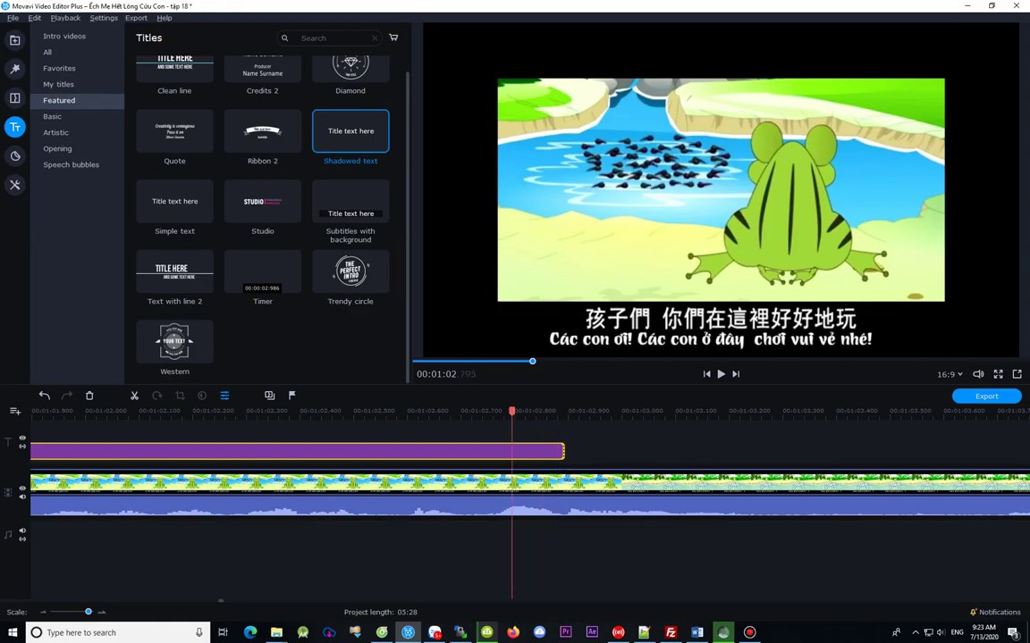
key(Right)
key(Right)
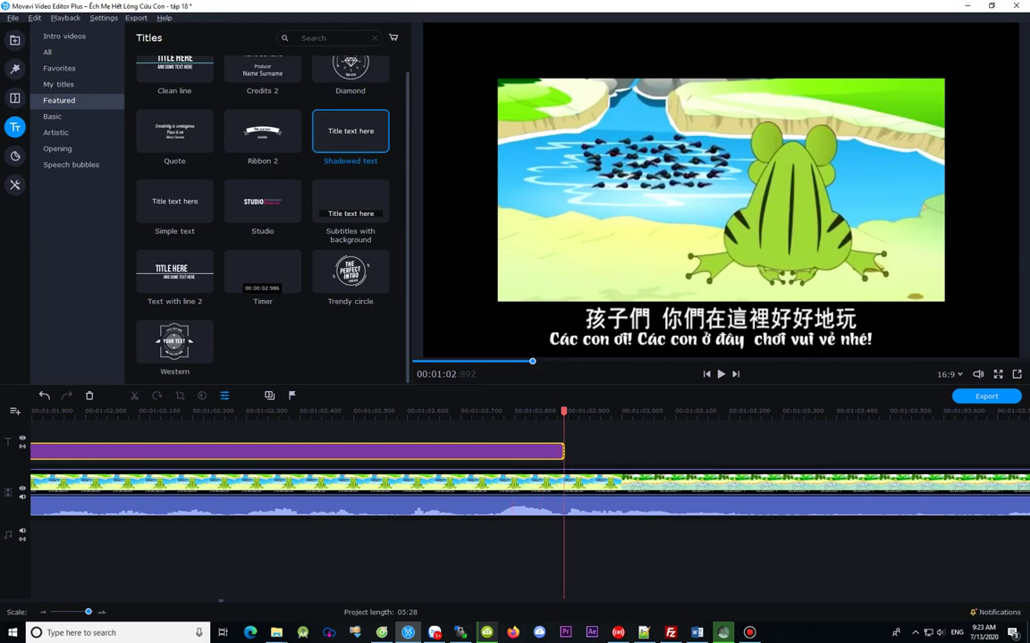
key(Right)
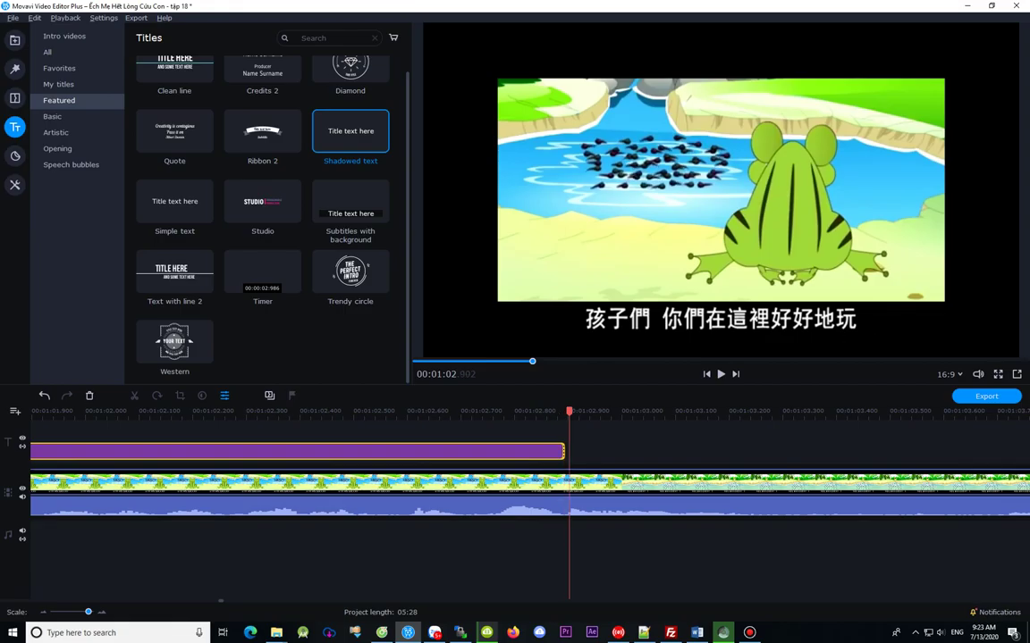
key(Right)
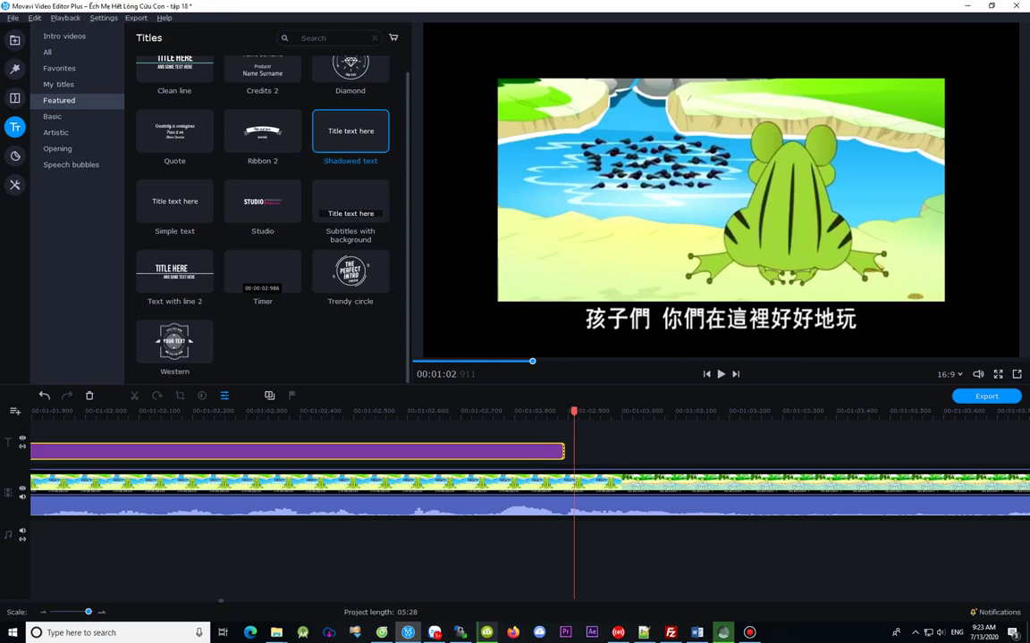
key(Right)
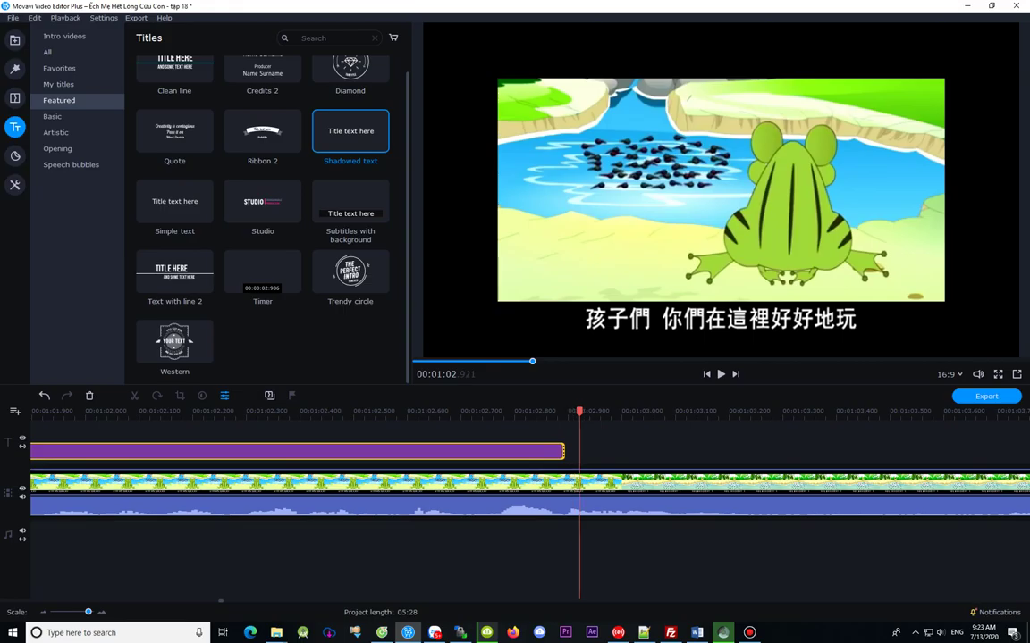
key(Right)
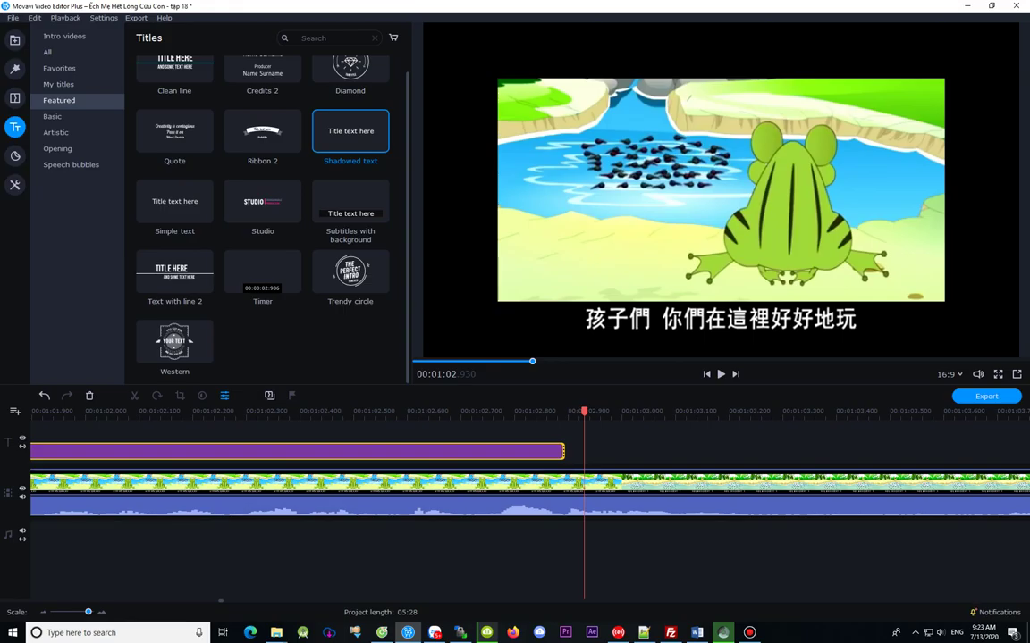
drag(564, 451, 573, 452)
Step: Find the exact frame where the Chinese subtitle changes and extend the title clip's end to about 00:01:02.961
key(Right)
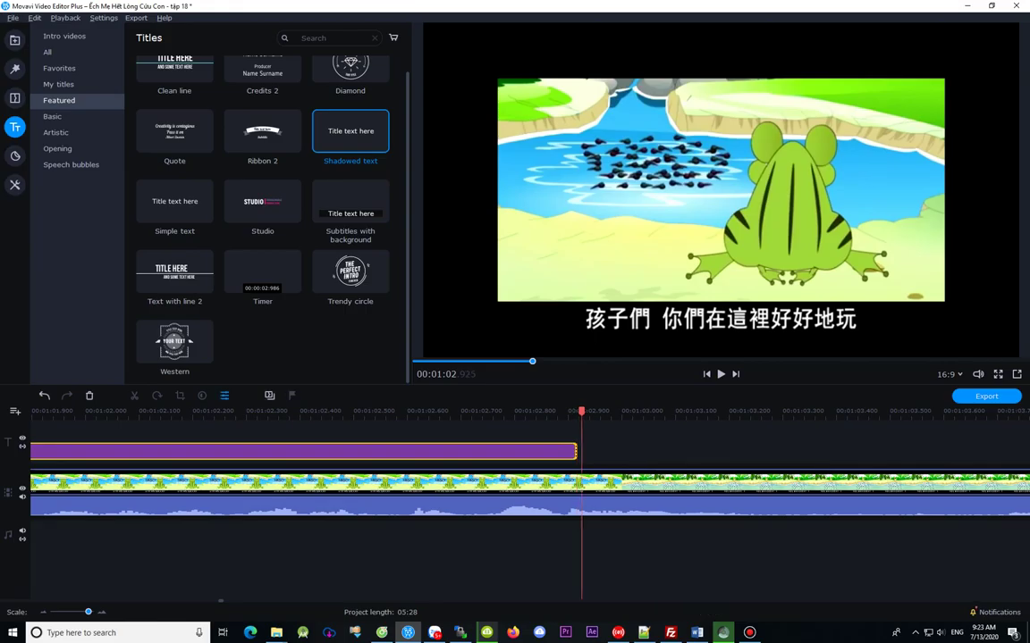
key(Right)
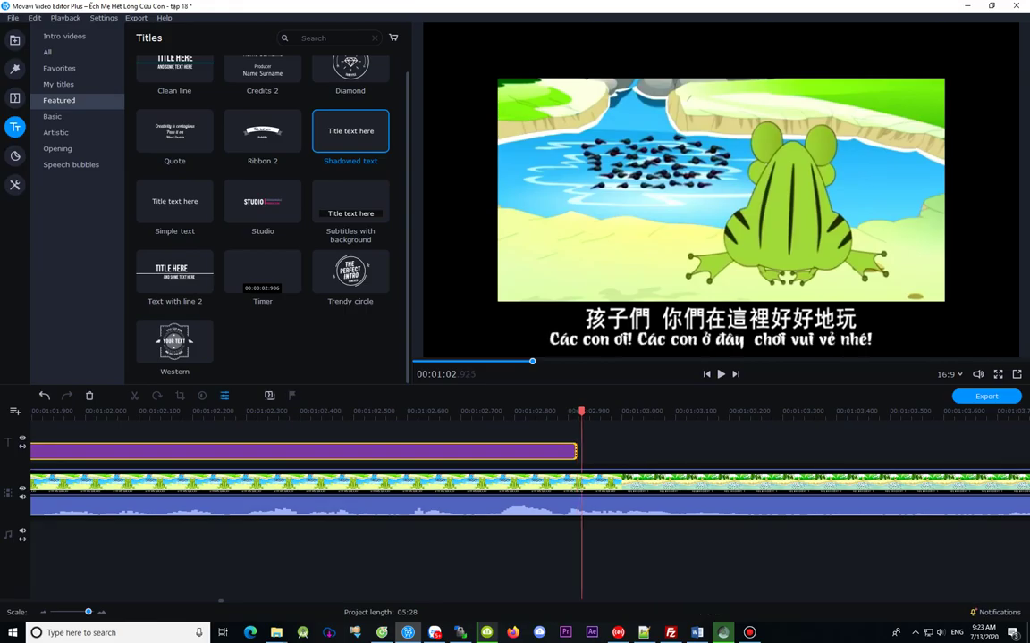
key(Right)
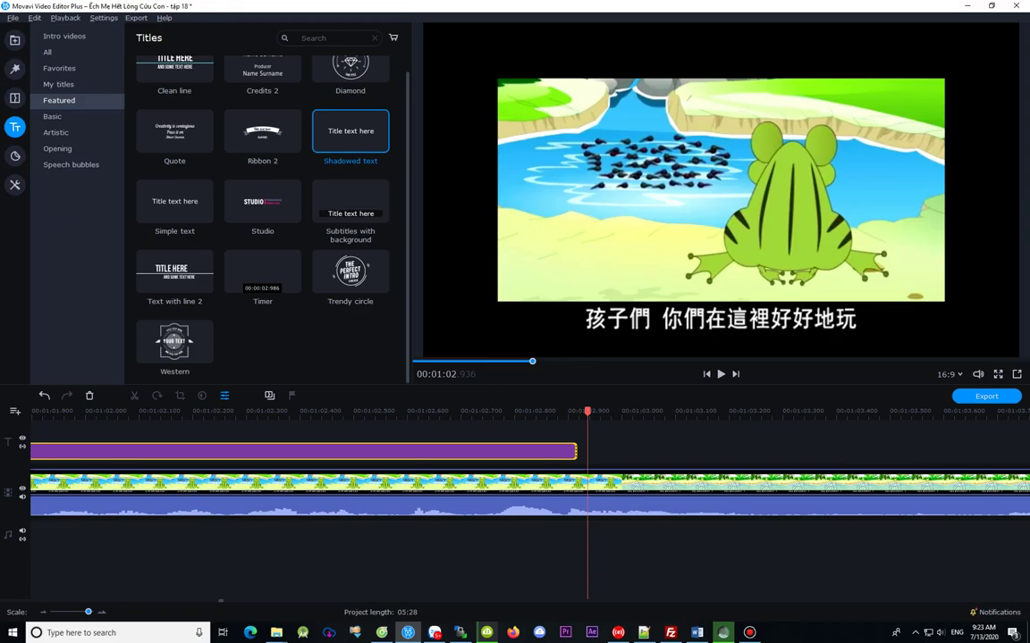
key(Right)
key(Right)
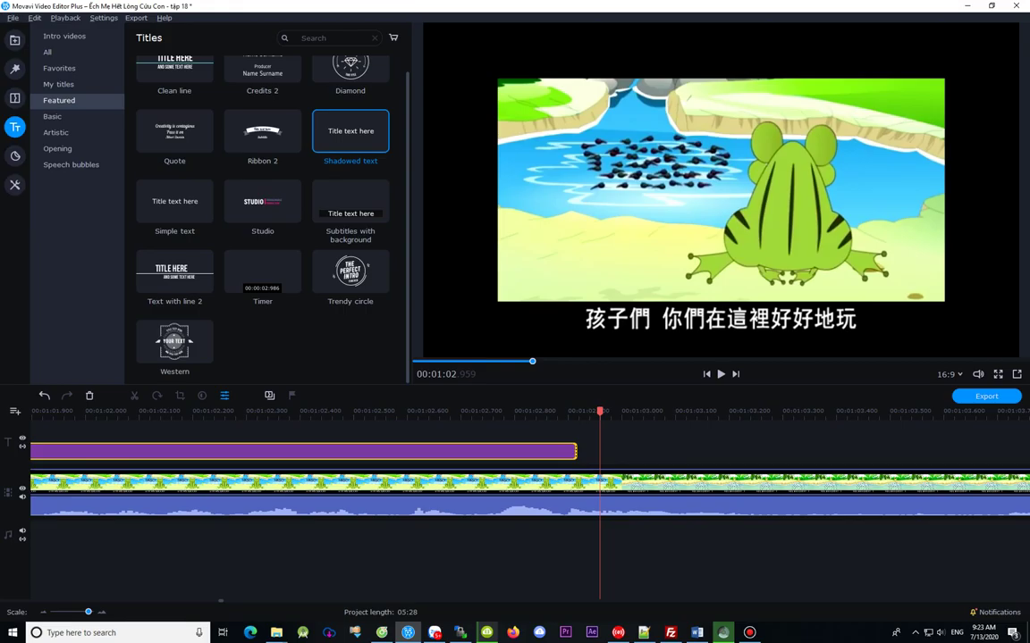
key(Right)
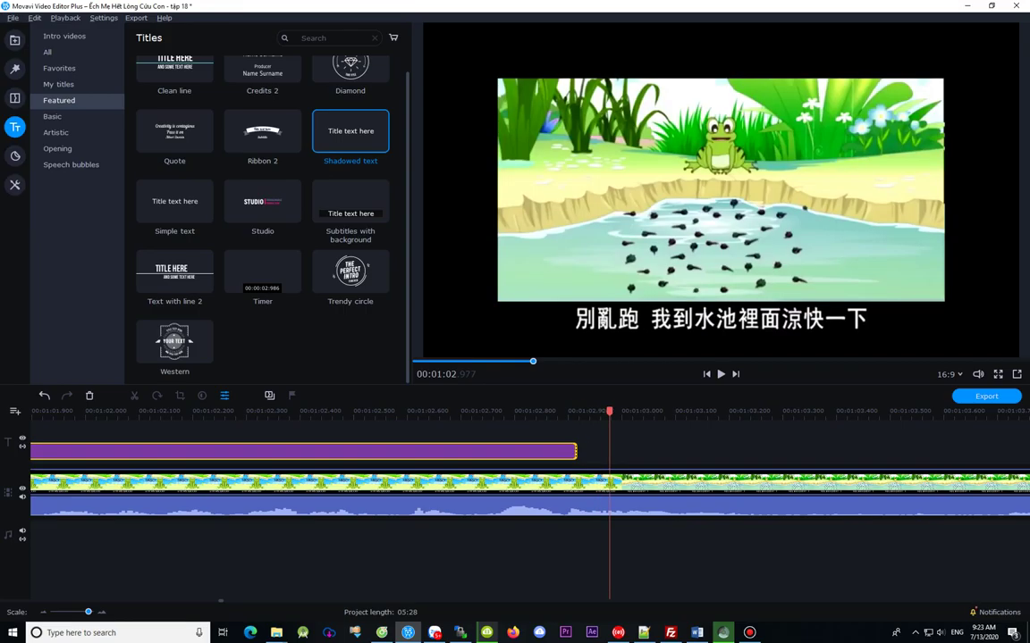
drag(609, 411, 605, 412)
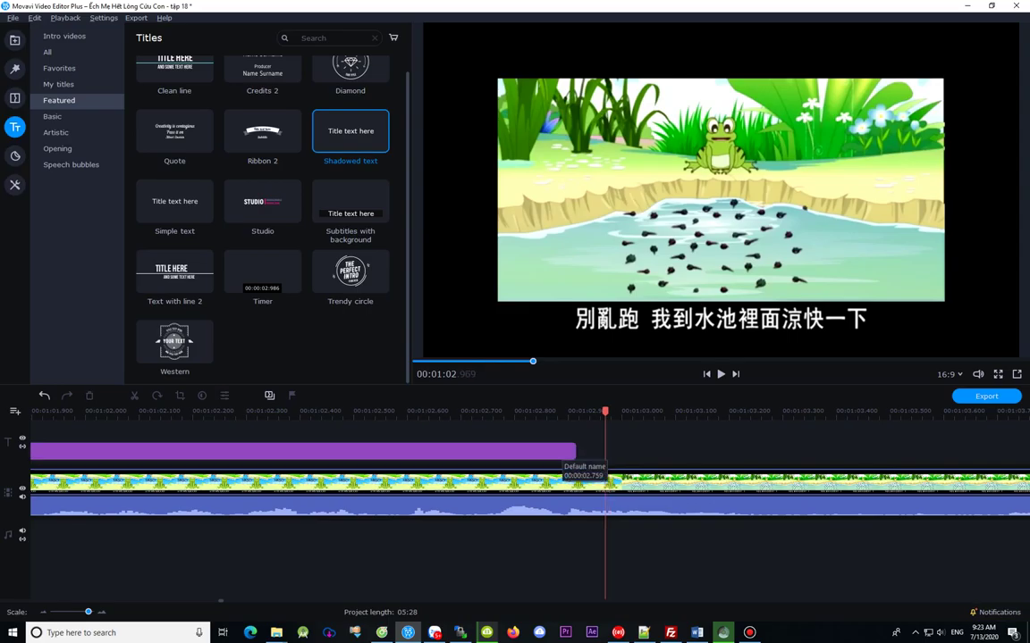
click(559, 452)
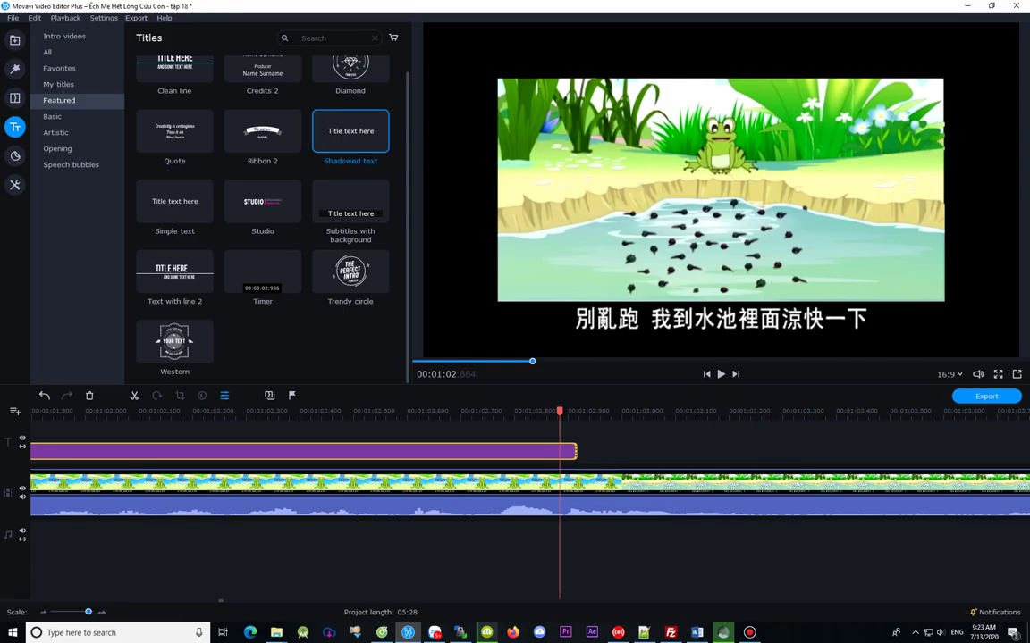
drag(576, 451, 601, 451)
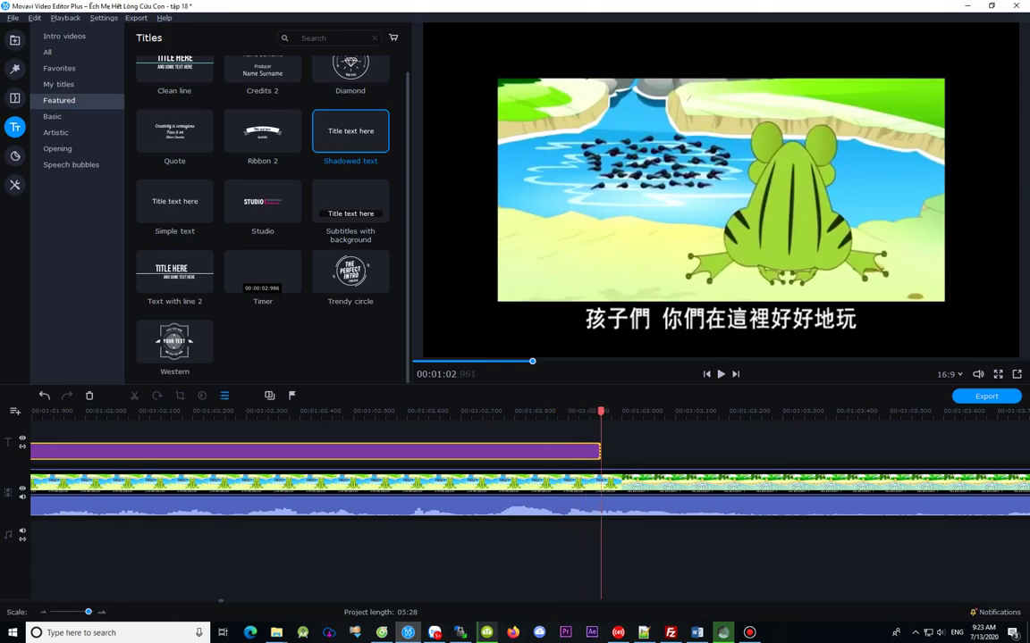
Step: Paste a copy of the title clip at about 00:01:02.967, where the new Chinese subtitle begins
click(597, 451)
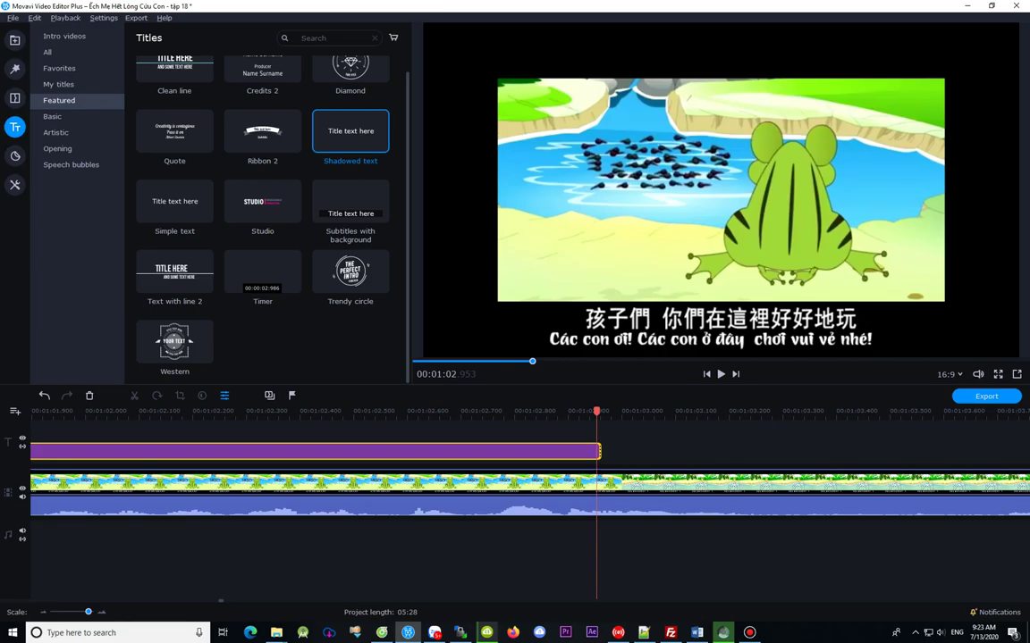
click(603, 412)
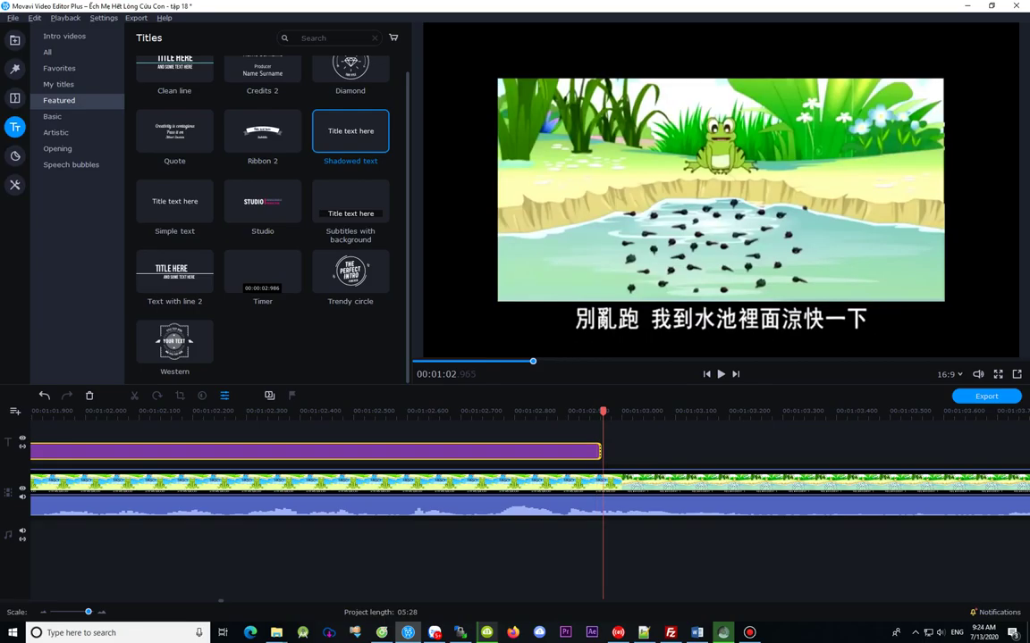
key(Left)
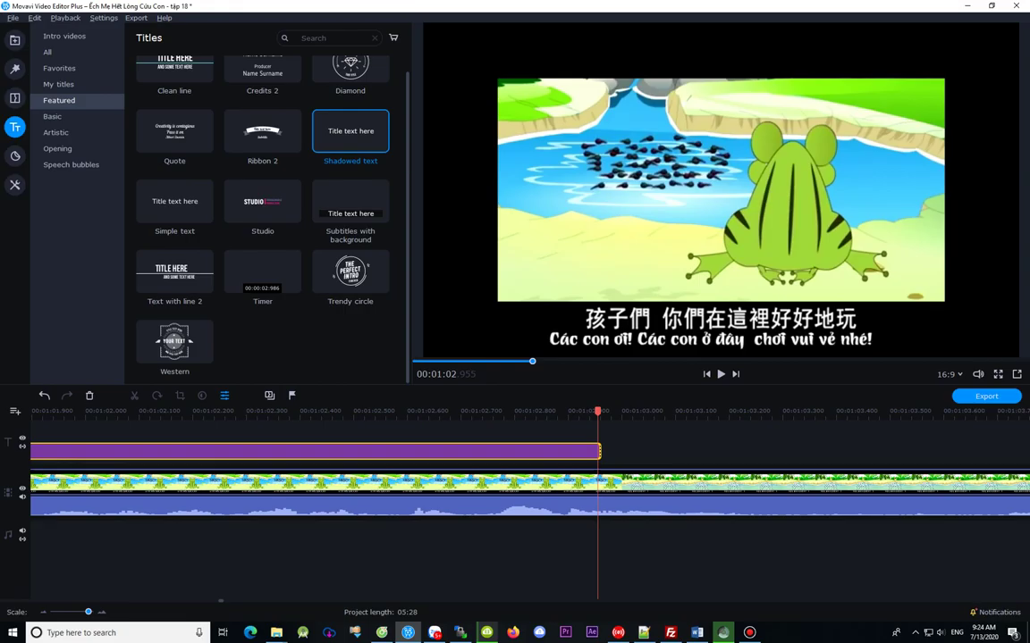
key(Right)
key(ctrl+v)
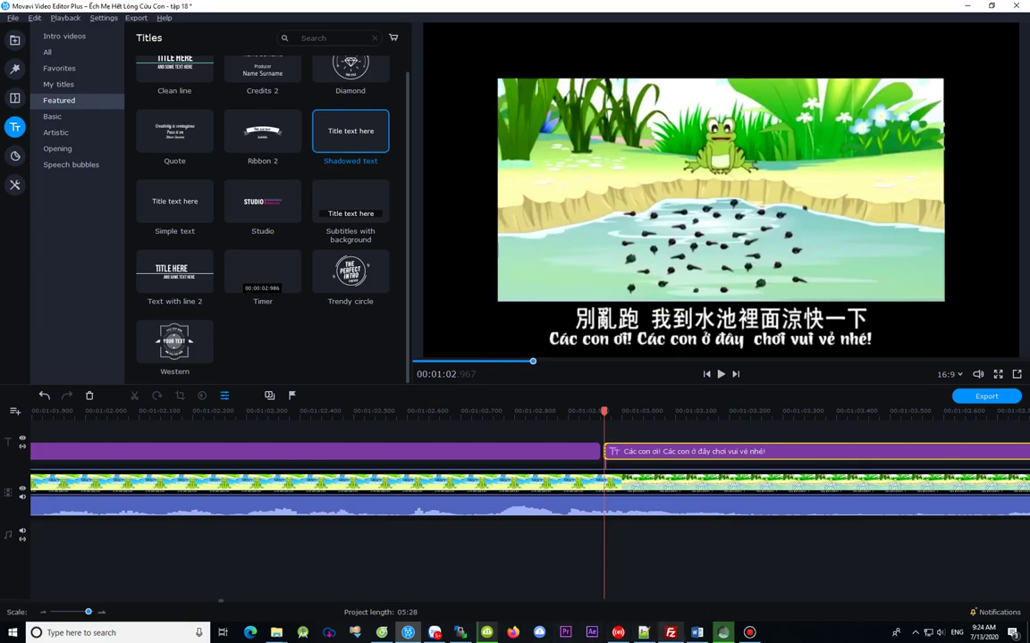
Step: Copy the 1:03 line "Đừng chạy lung tung, mẹ đến bên hồ hóng mát một chút." from the Word script and return to Movavi
key(alt+Tab)
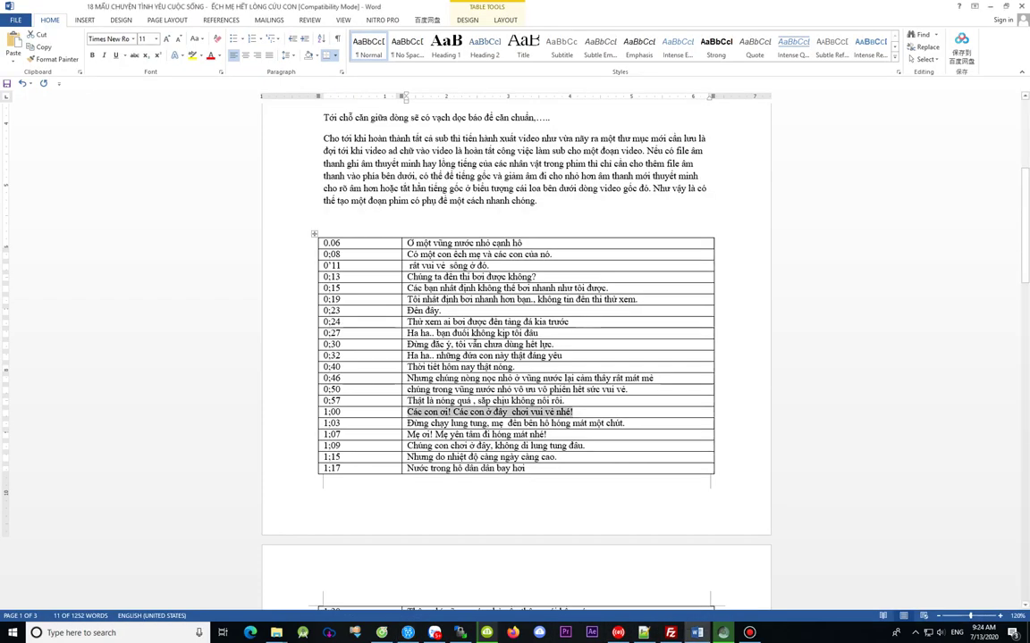
drag(407, 423, 626, 423)
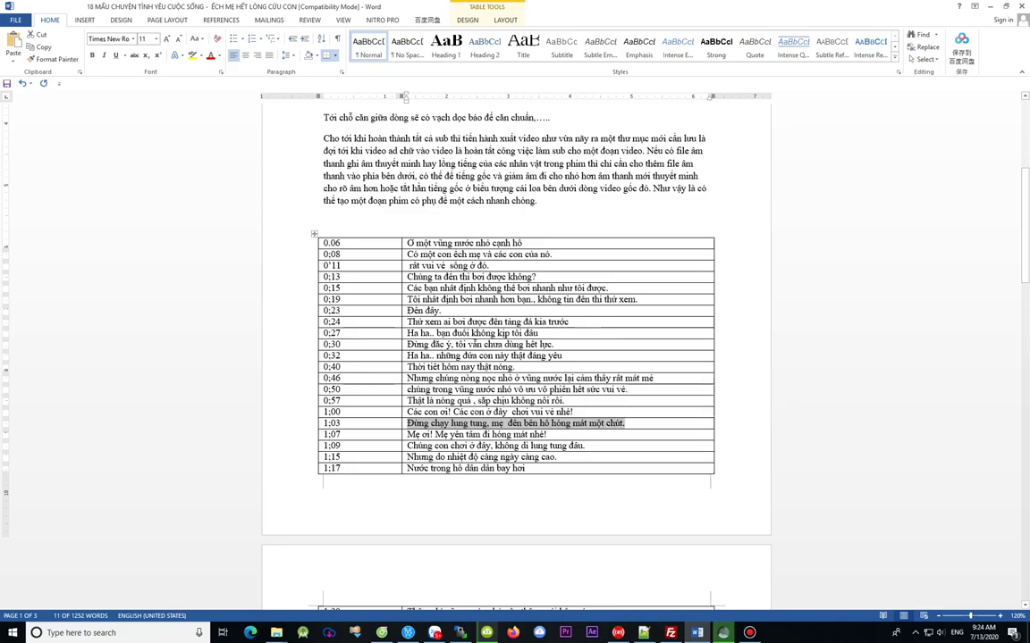
key(alt+Tab)
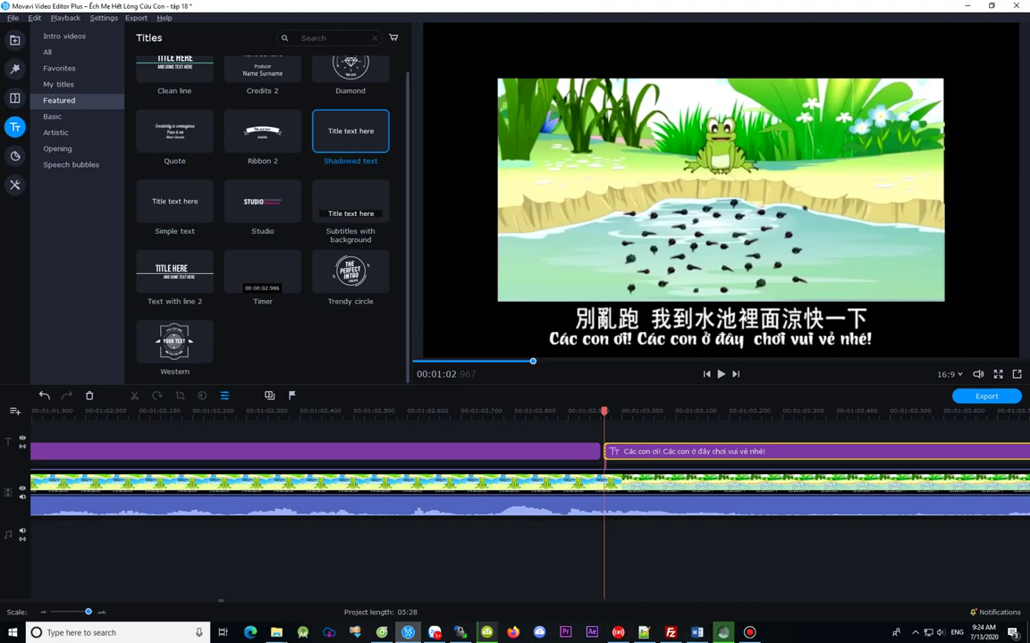
Step: Replace the pasted title's text with "Đừng chạy lung tung, mẹ đến bên hồ hóng mát một chút." and widen its box to fit one line
click(684, 451)
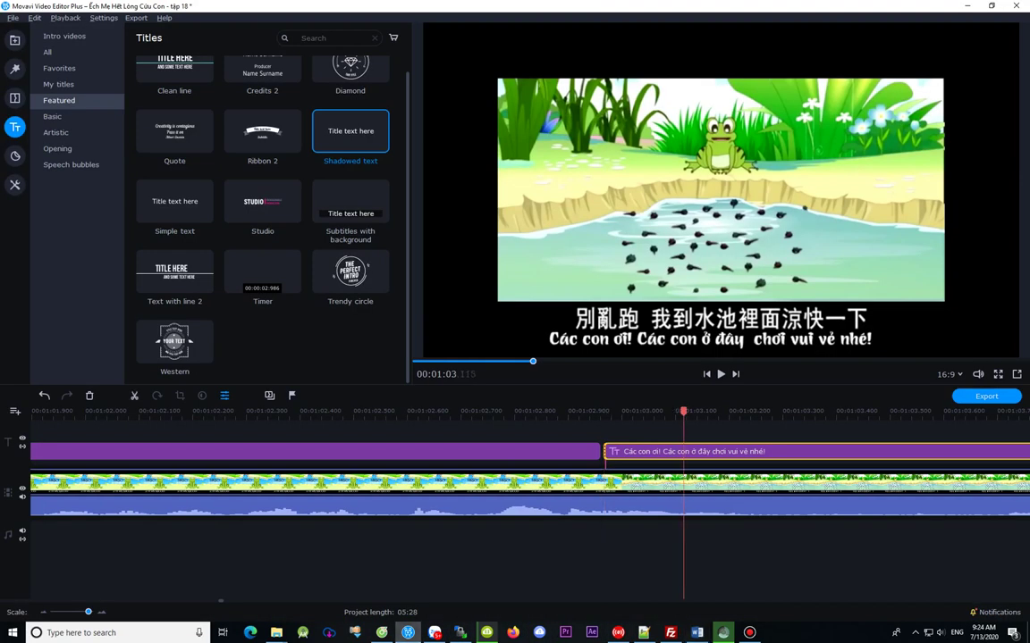
double_click(683, 451)
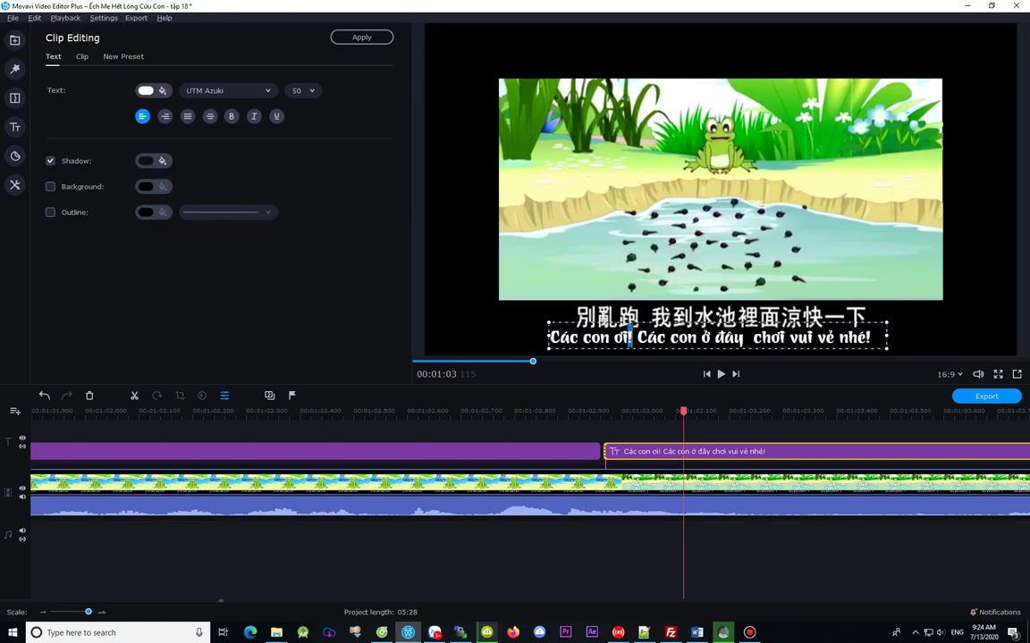
key(ctrl+a)
key(ctrl+v)
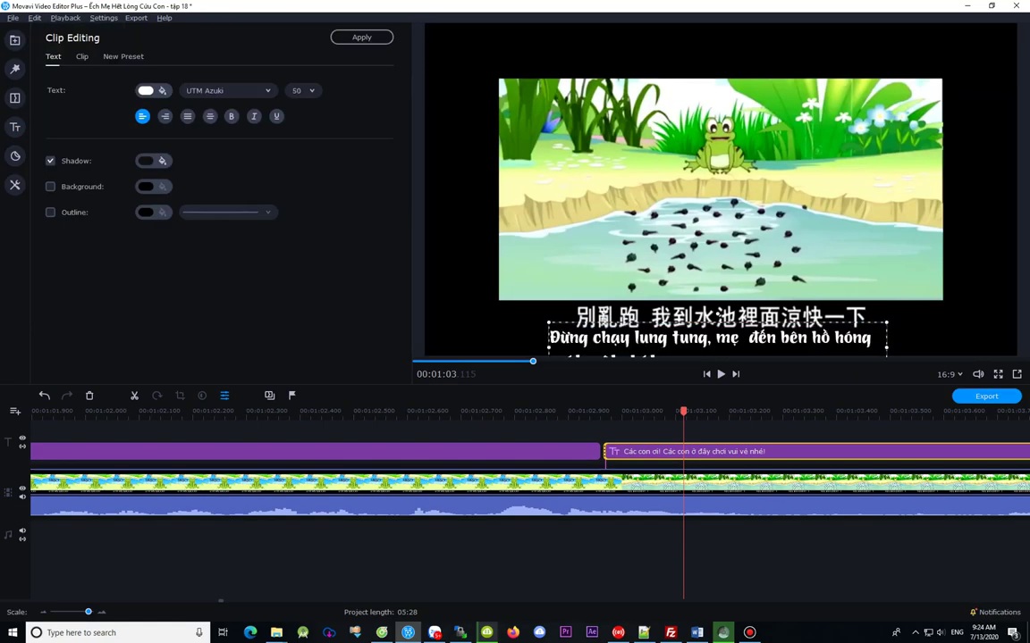
drag(549, 348, 496, 348)
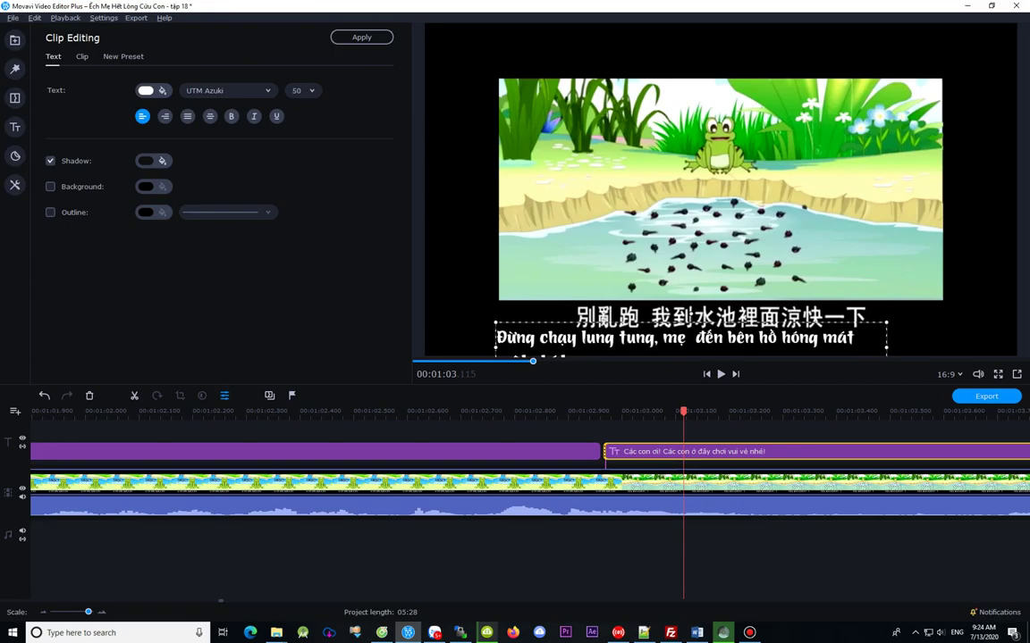
drag(886, 347, 938, 348)
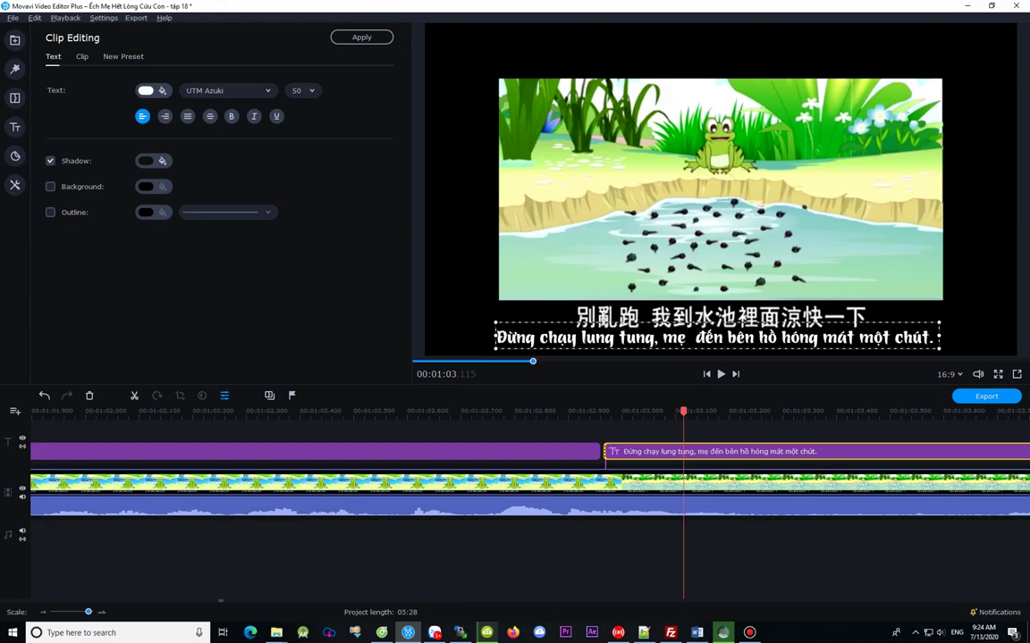
Step: Centre the title box horizontally in the frame and save the project
click(975, 309)
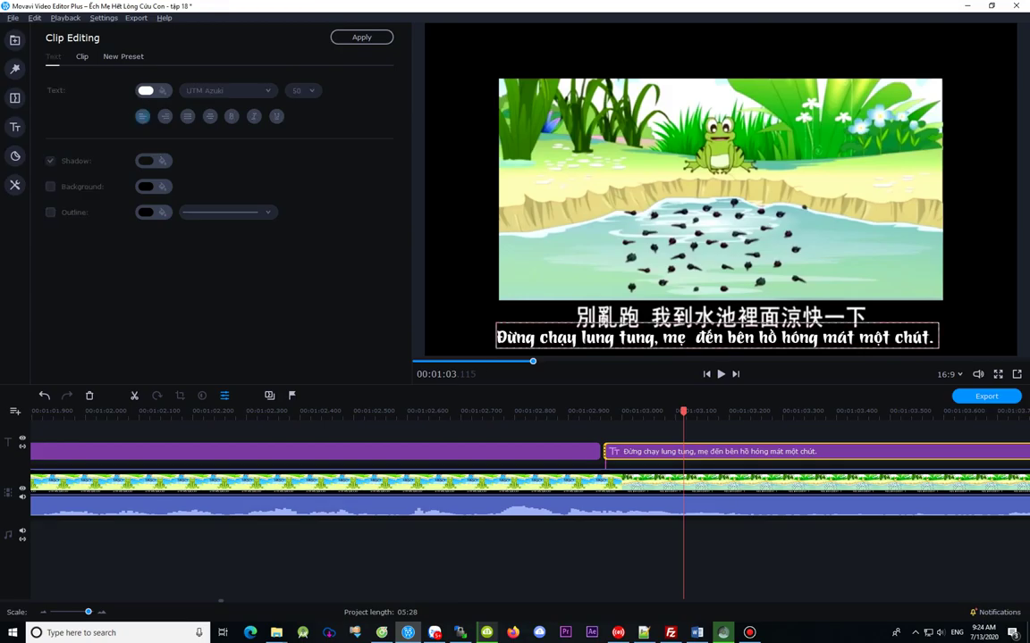
drag(717, 337, 721, 337)
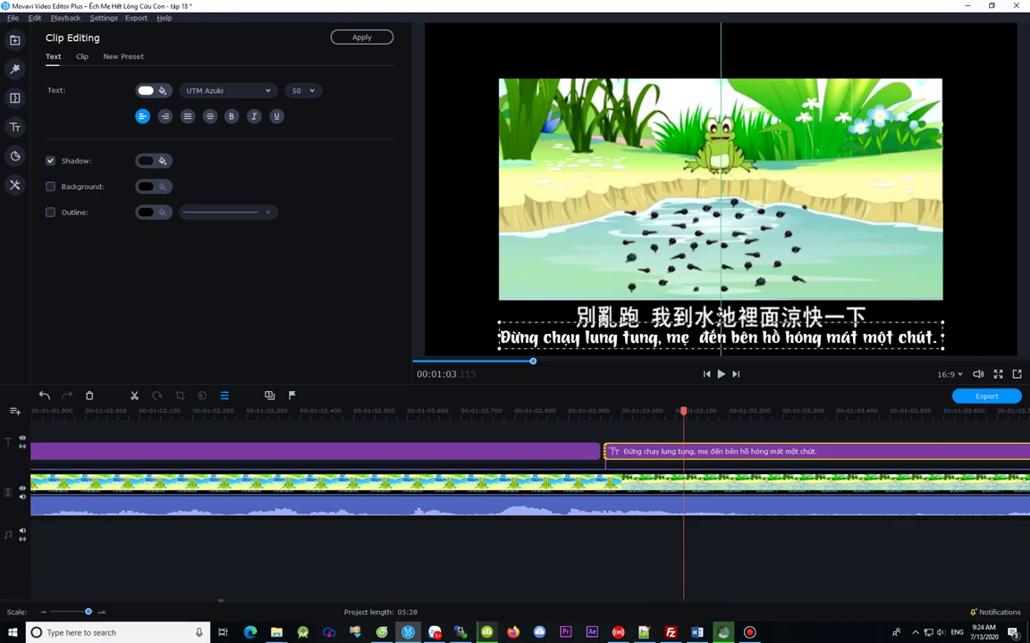
key(ctrl+s)
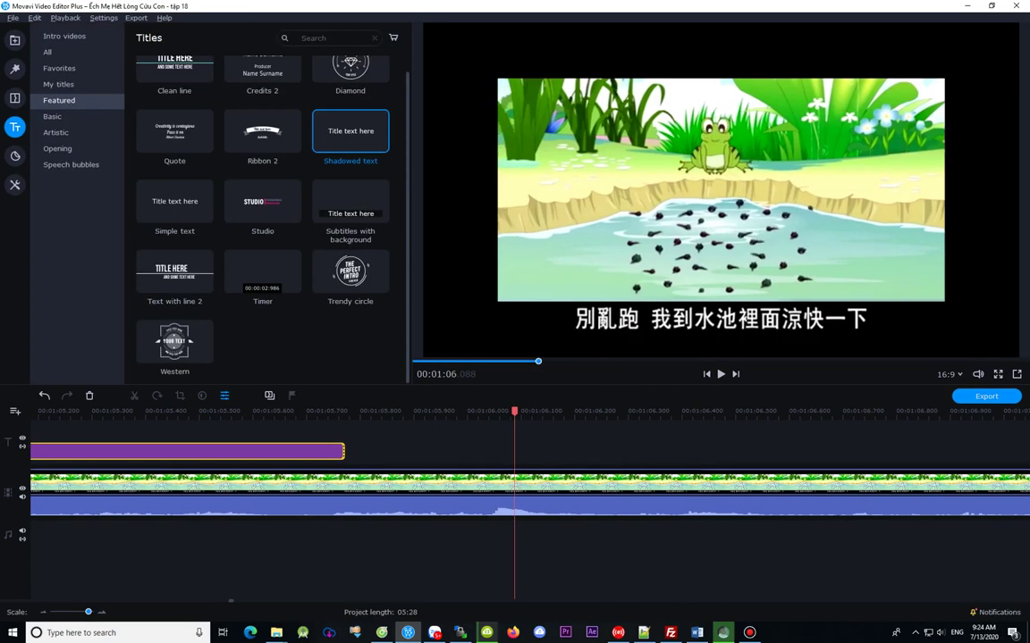
Step: Extend the end of the "Đừng chạy lung tung" title clip to about 00:01:06.689, where the Chinese subtitle changes
click(305, 412)
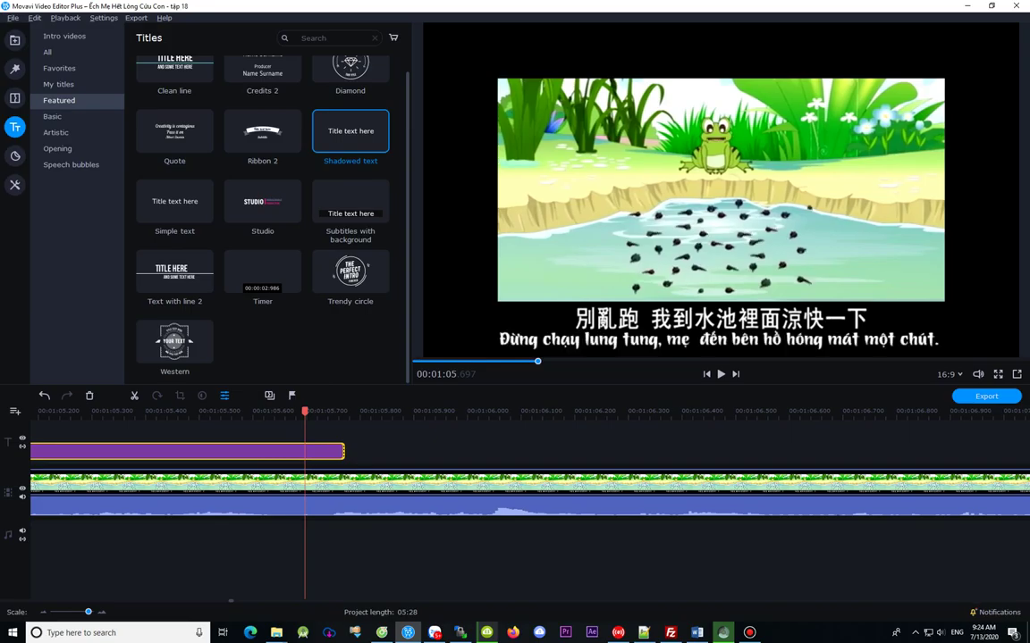
drag(304, 412, 378, 412)
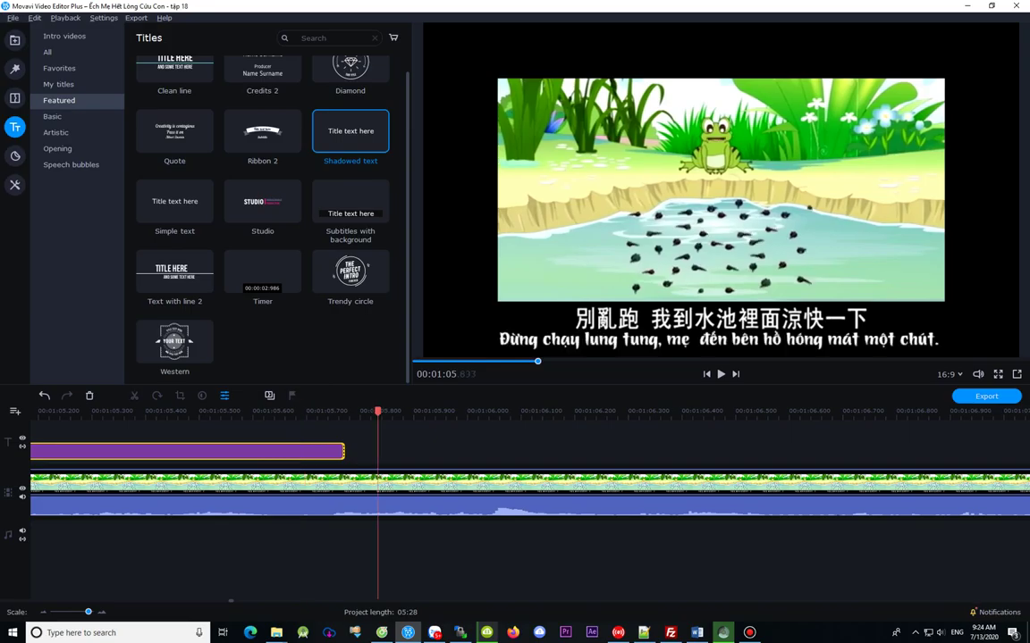
click(529, 412)
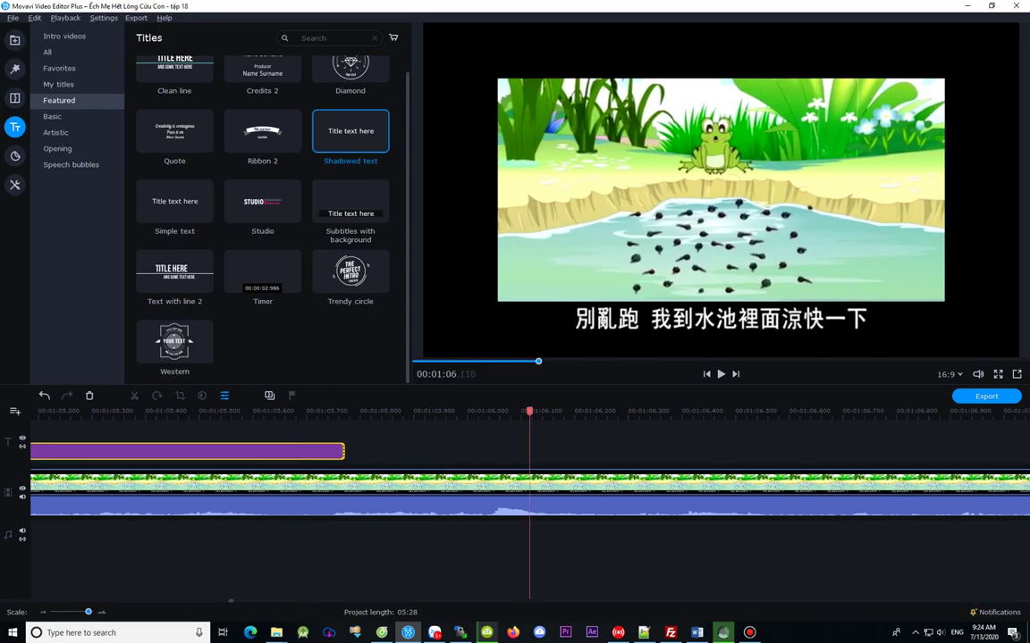
click(476, 412)
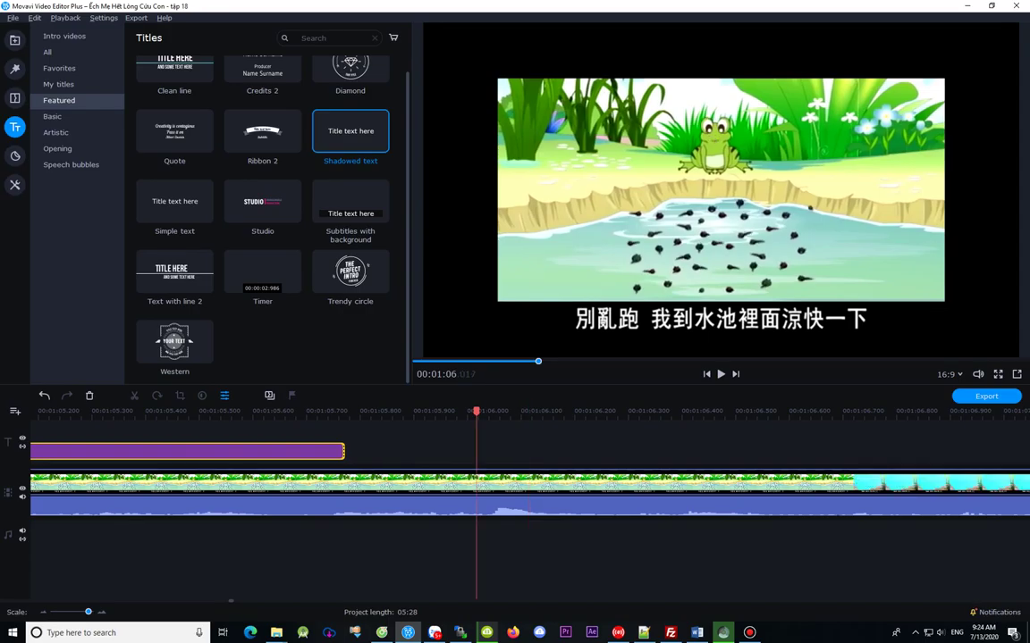
click(616, 412)
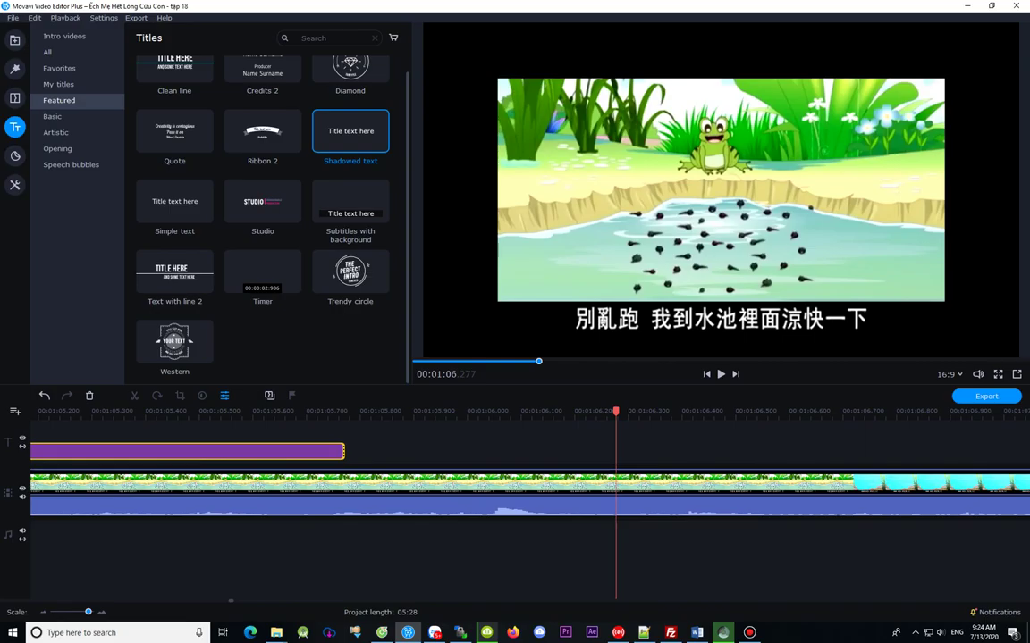
click(764, 411)
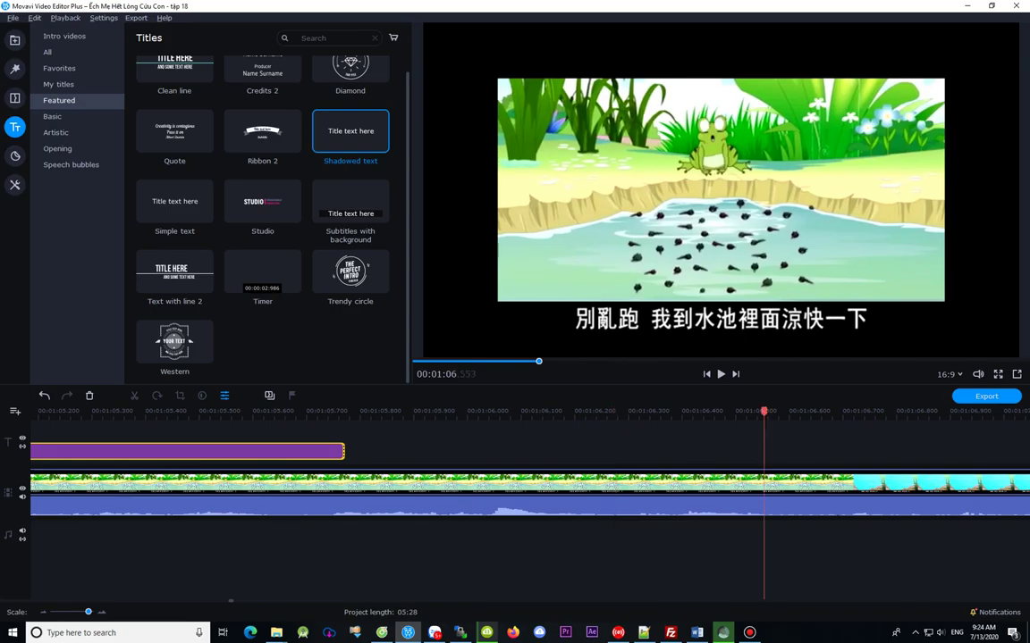
click(833, 411)
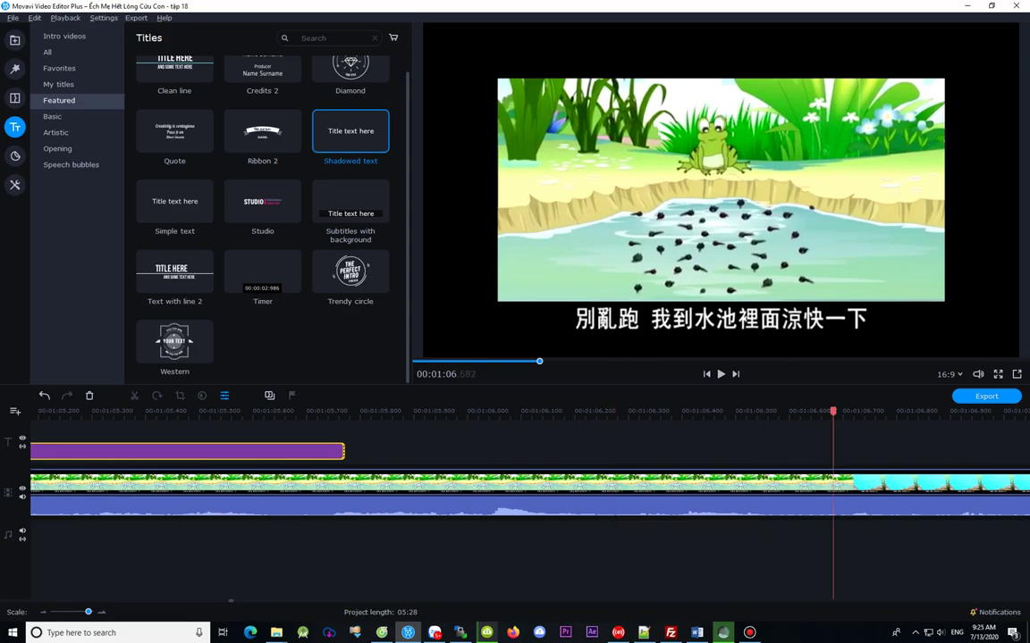
key(Right)
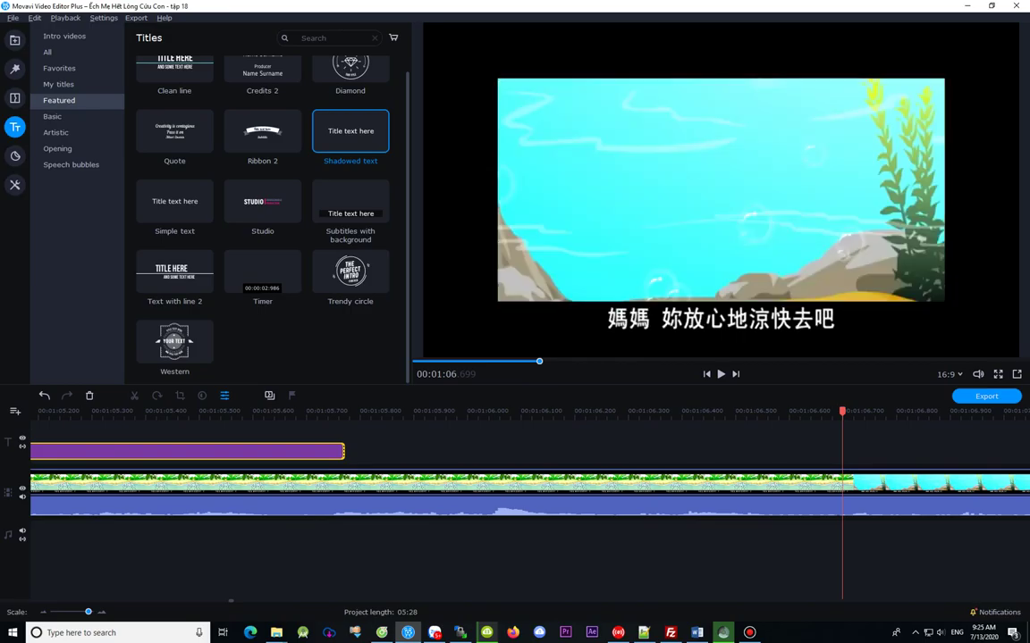
key(Left)
drag(343, 452, 836, 451)
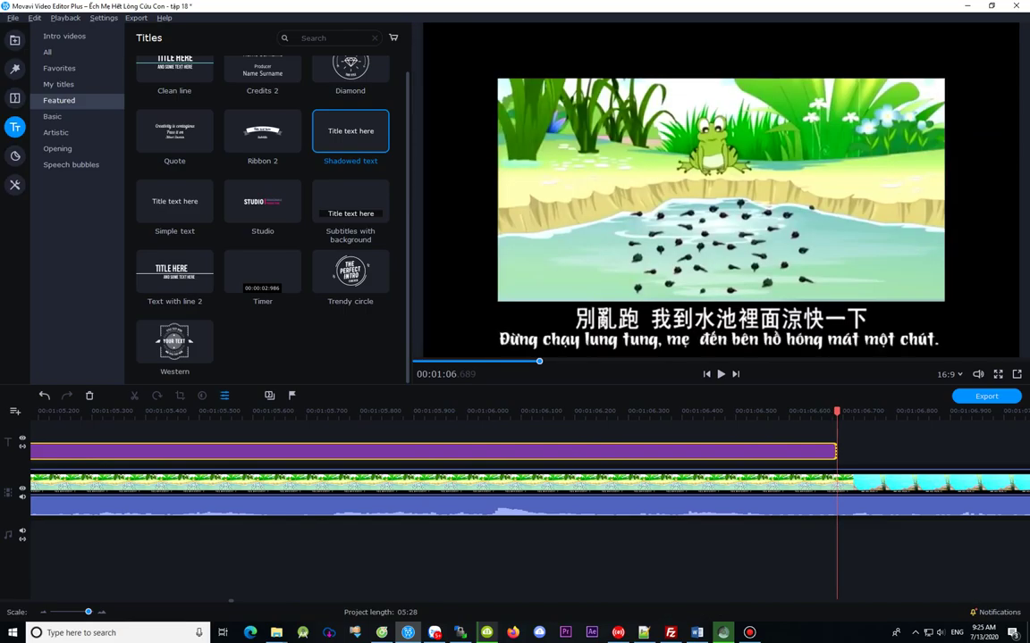
Step: Paste a copy of the title clip at about 00:01:06.706, where the next Chinese subtitle begins
key(Right)
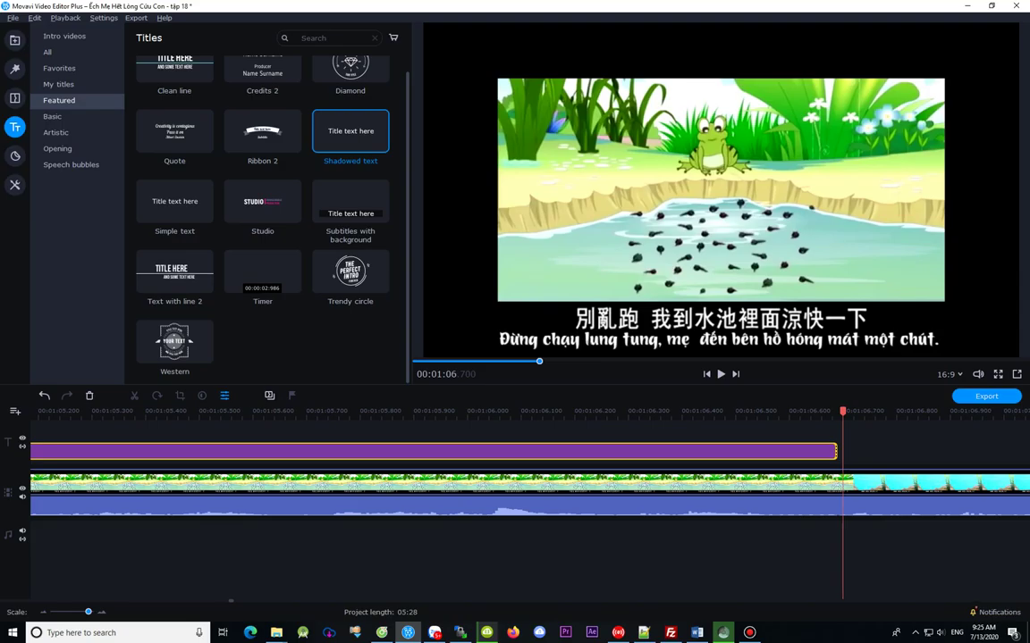
key(Left)
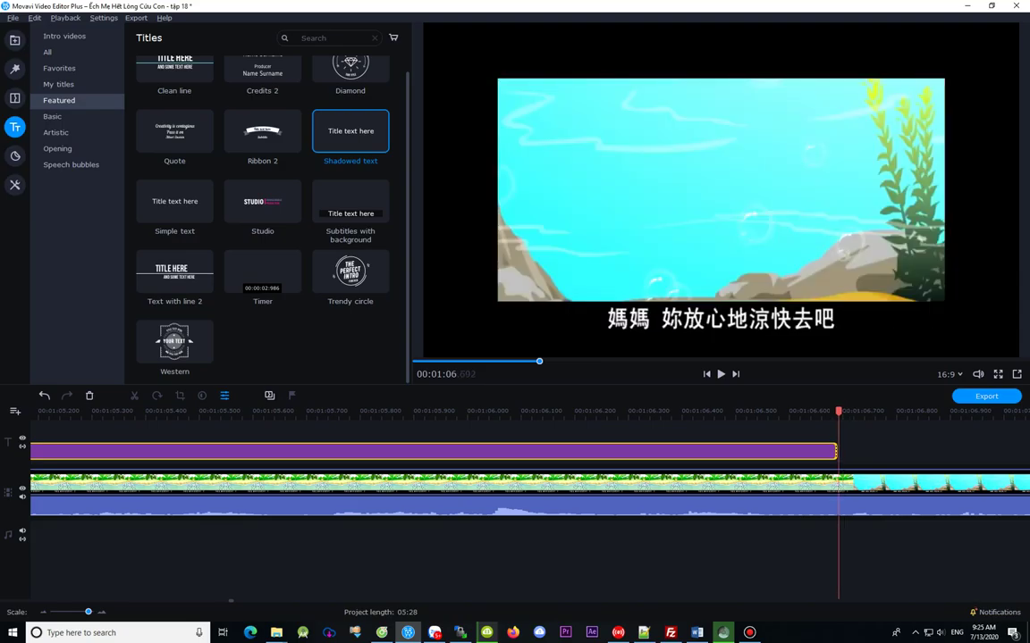
click(768, 411)
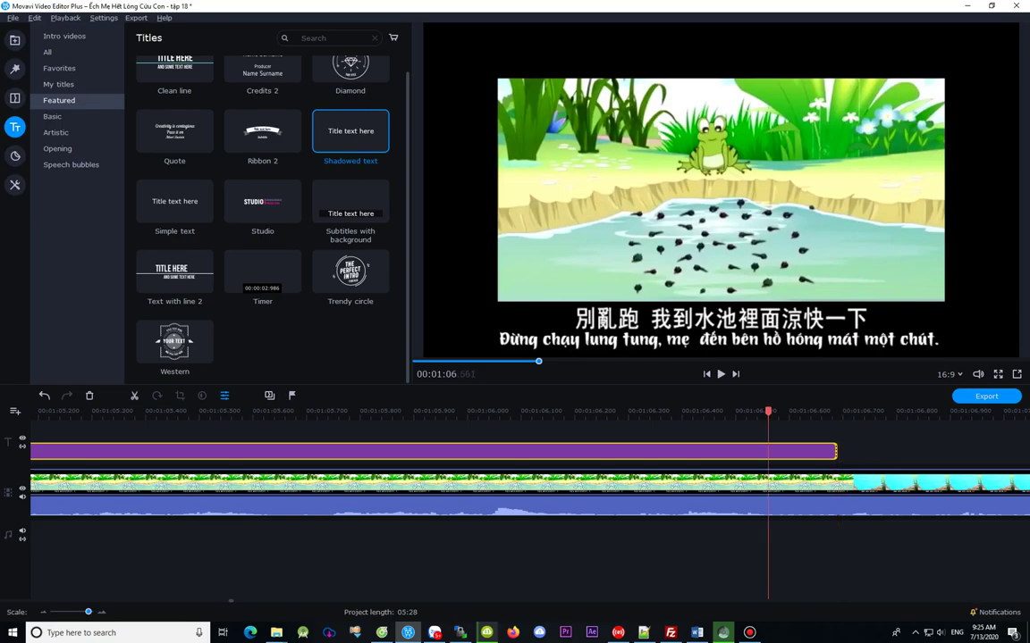
click(845, 411)
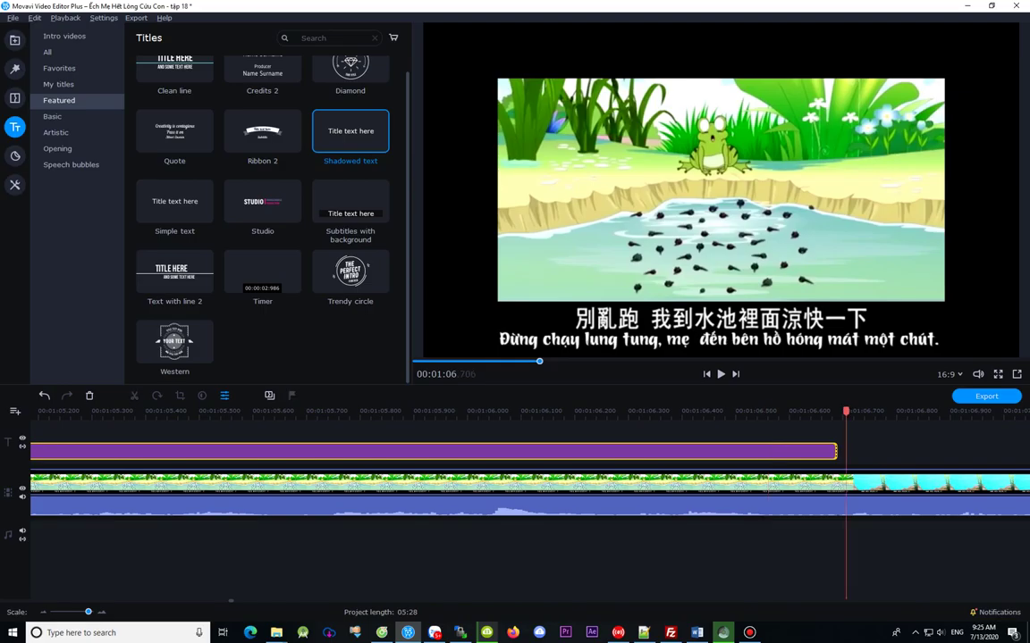
key(ctrl+v)
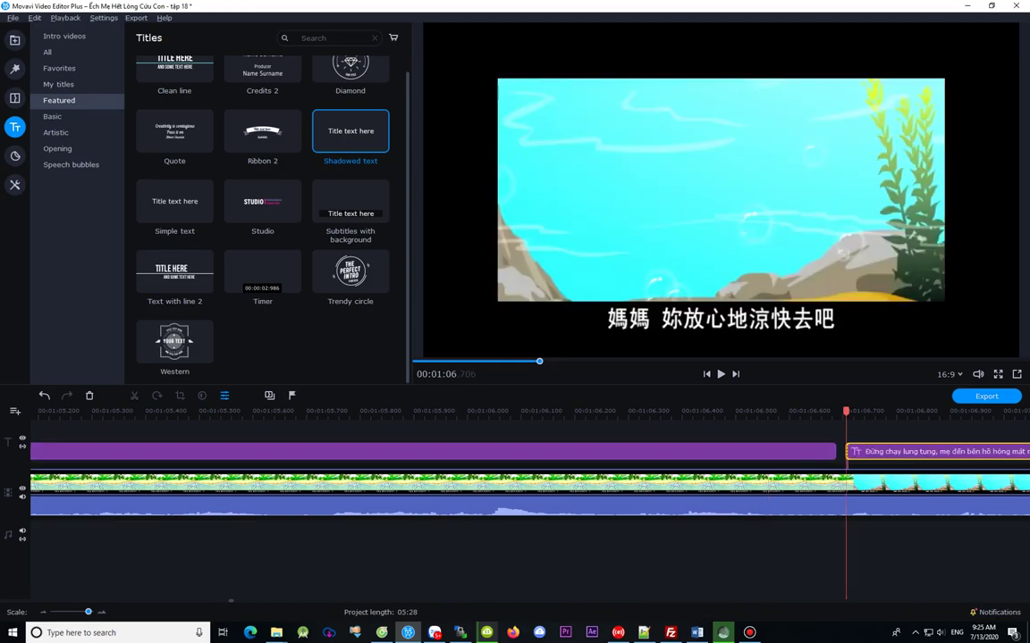
Step: Copy the 1:07 line "Mẹ ơi! Mẹ yên tâm đi hóng mát nhé!" from the Word script and return to Movavi
click(546, 361)
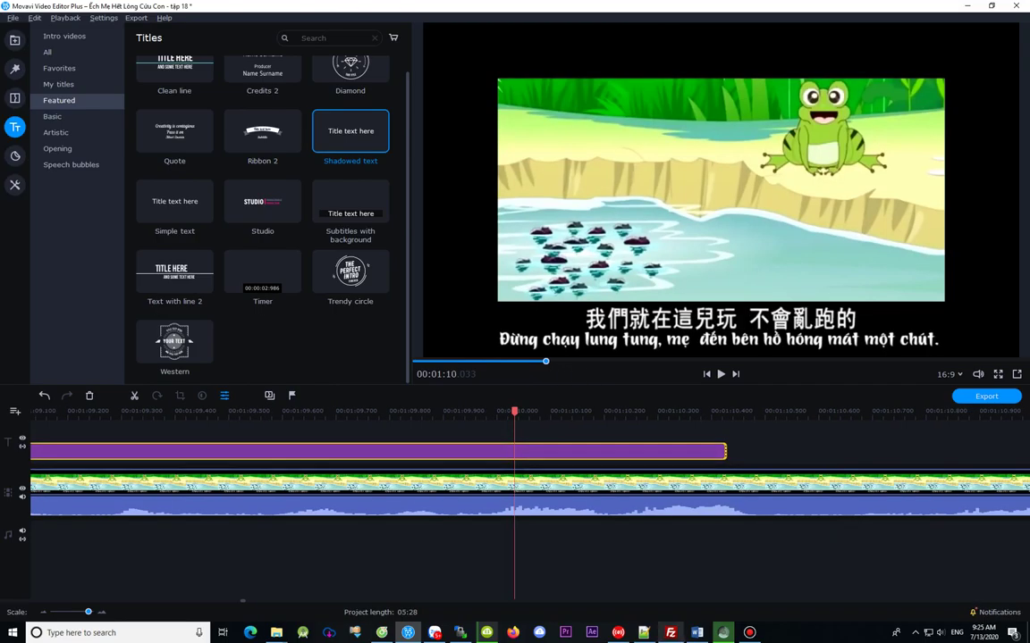
click(697, 633)
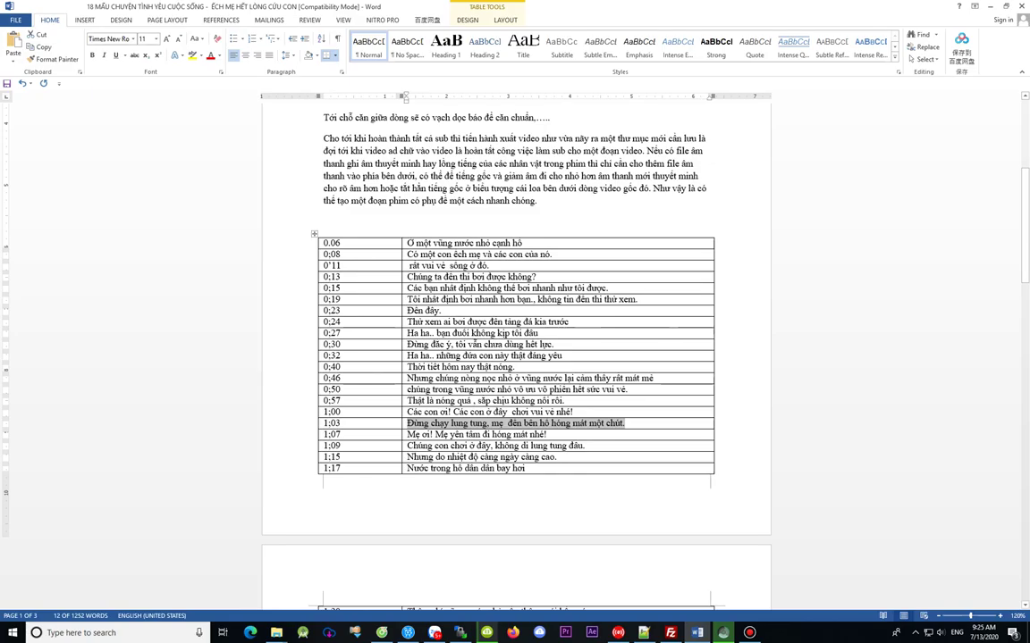
drag(406, 434, 547, 435)
key(ctrl+c)
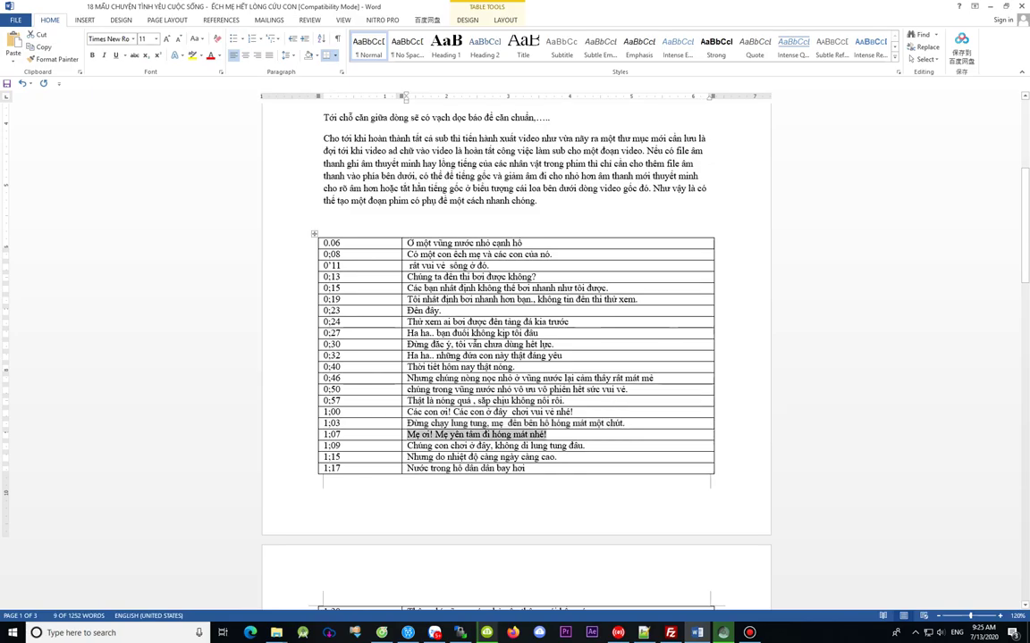
key(alt+Tab)
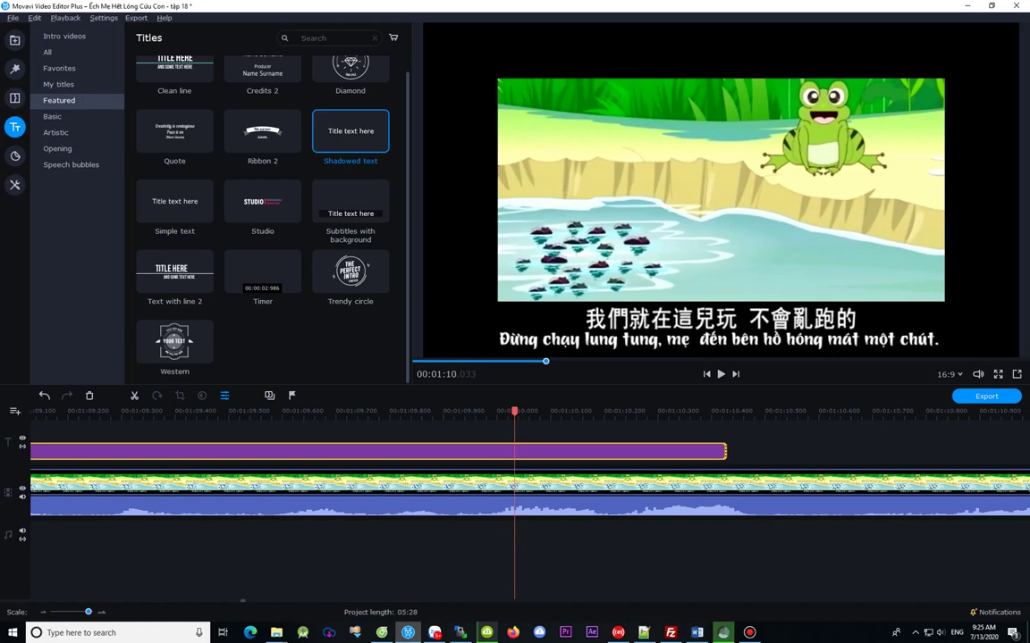
Step: Replace the pasted title's text with "Mẹ ơi! Mẹ yên tâm đi hóng mát nhé!" and narrow its box to fit, centred under the Chinese subtitle
click(629, 412)
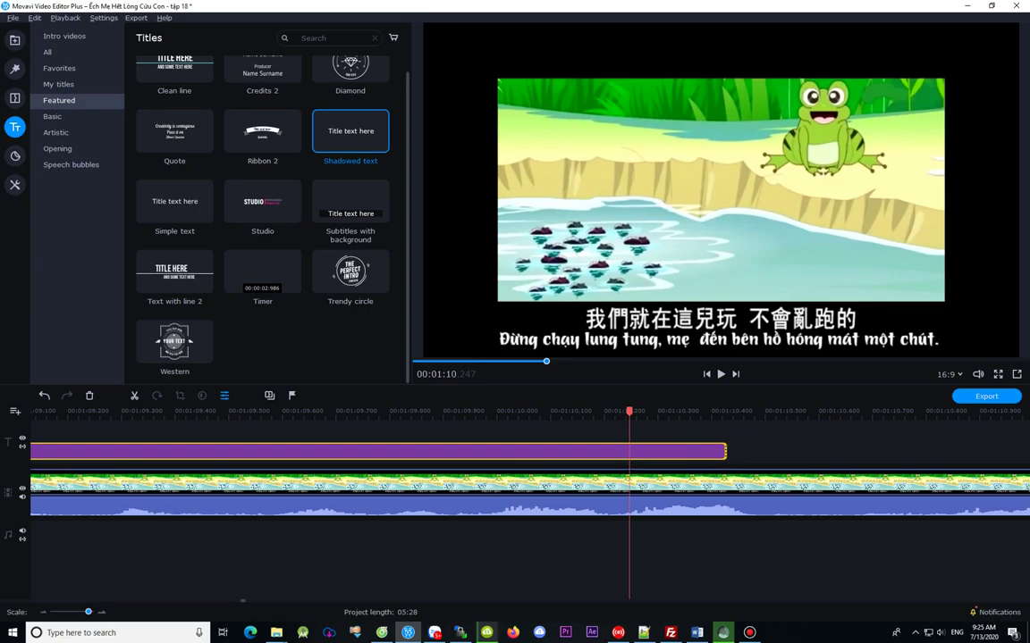
double_click(633, 452)
double_click(677, 338)
key(ctrl+a)
key(ctrl+v)
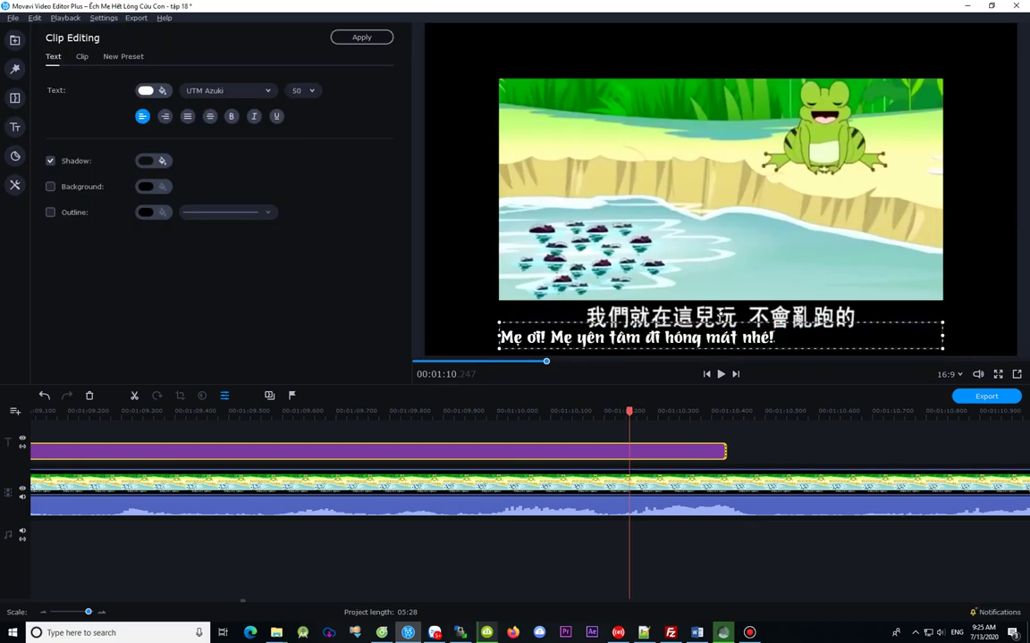
drag(499, 336, 584, 336)
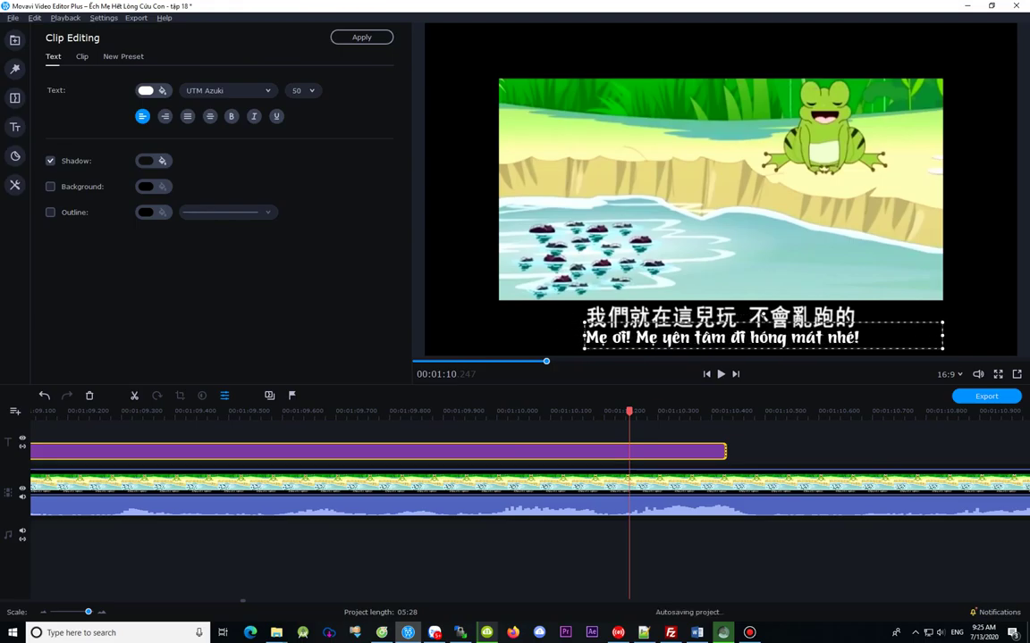
drag(942, 336, 863, 336)
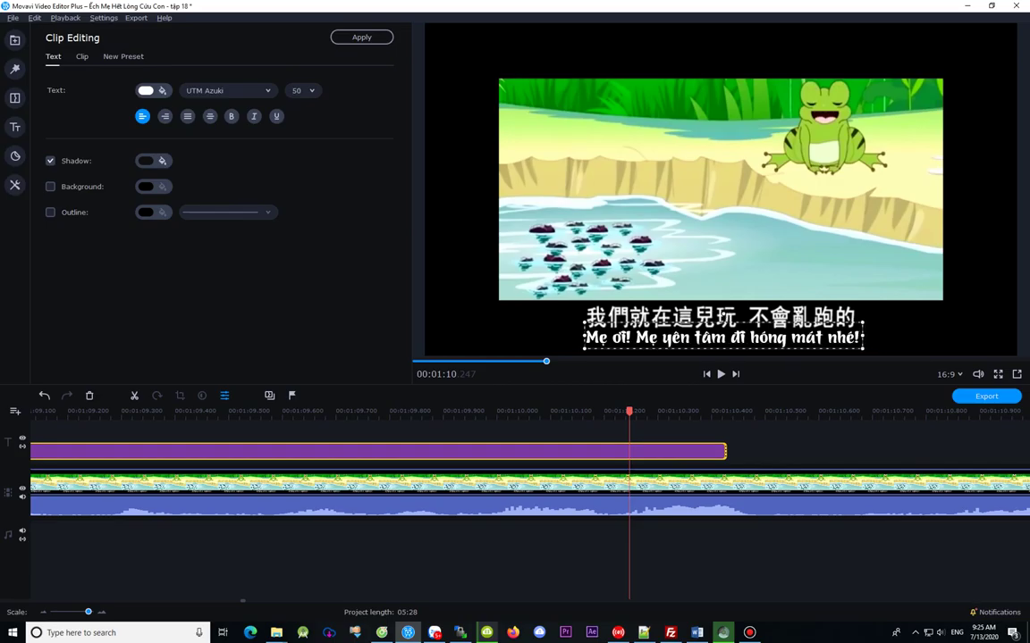
Step: Step back through the video from about 00:01:10 to 00:01:09 to look for where the Chinese subtitle changes
drag(629, 412, 462, 412)
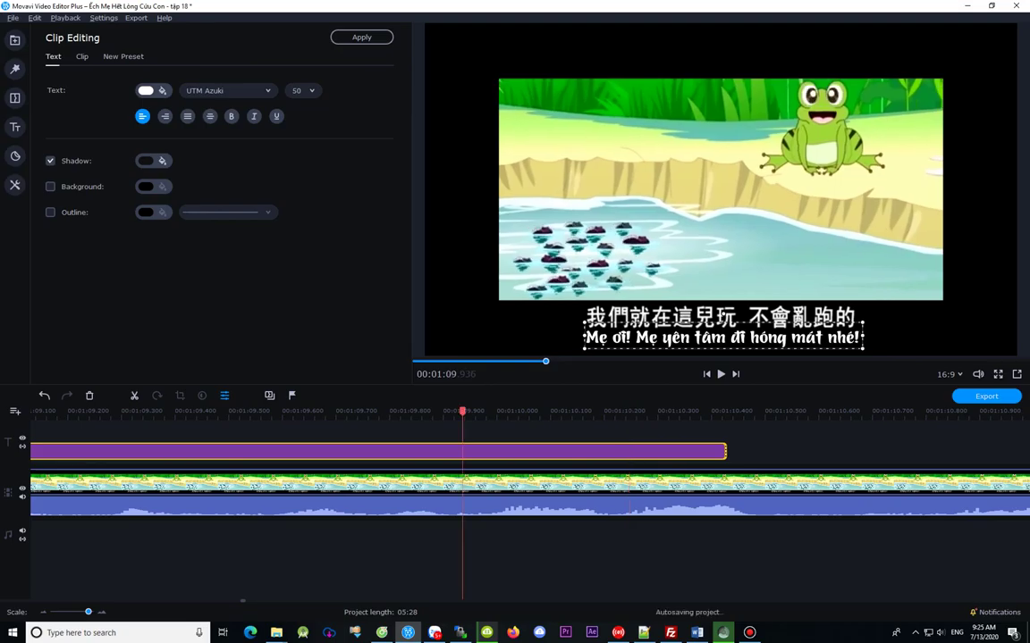
key(Left)
key(Left)
key(Left)
key(Left)
key(Left)
key(Left)
key(Left)
key(Left)
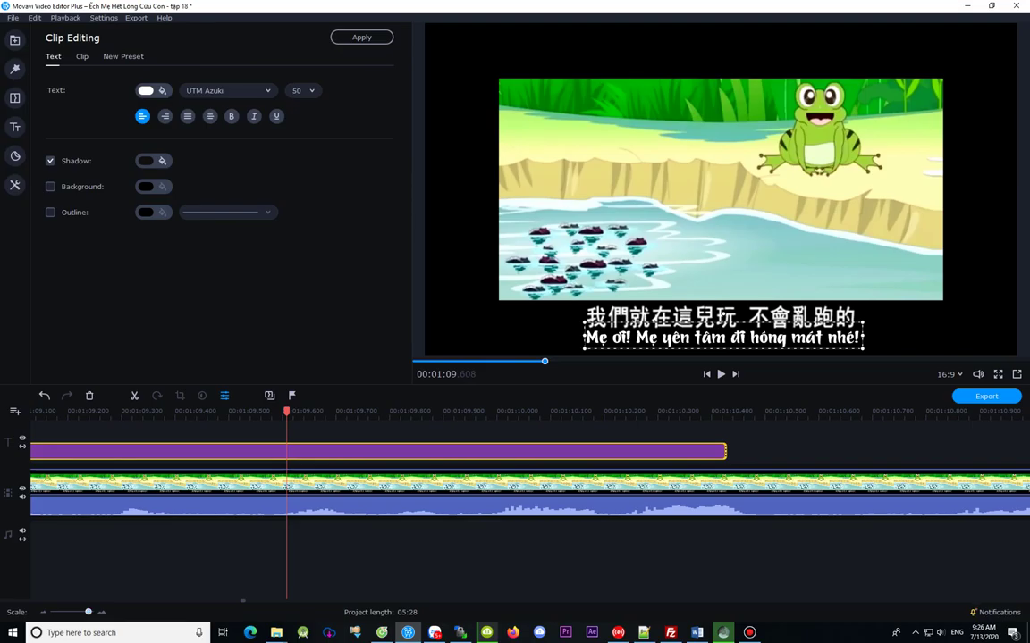
scroll(530, 481, down, 2)
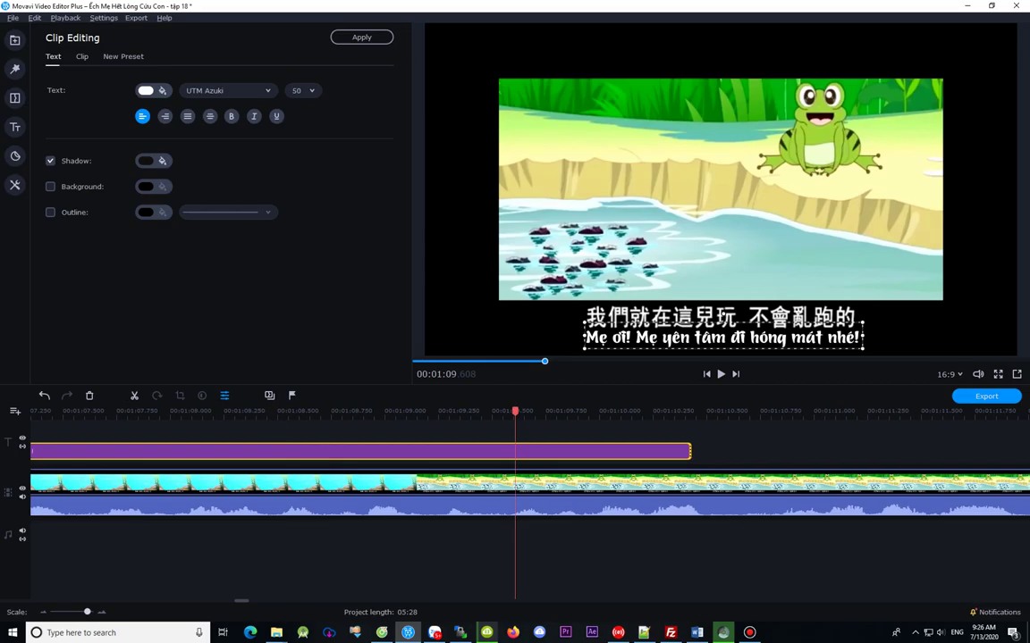
click(424, 412)
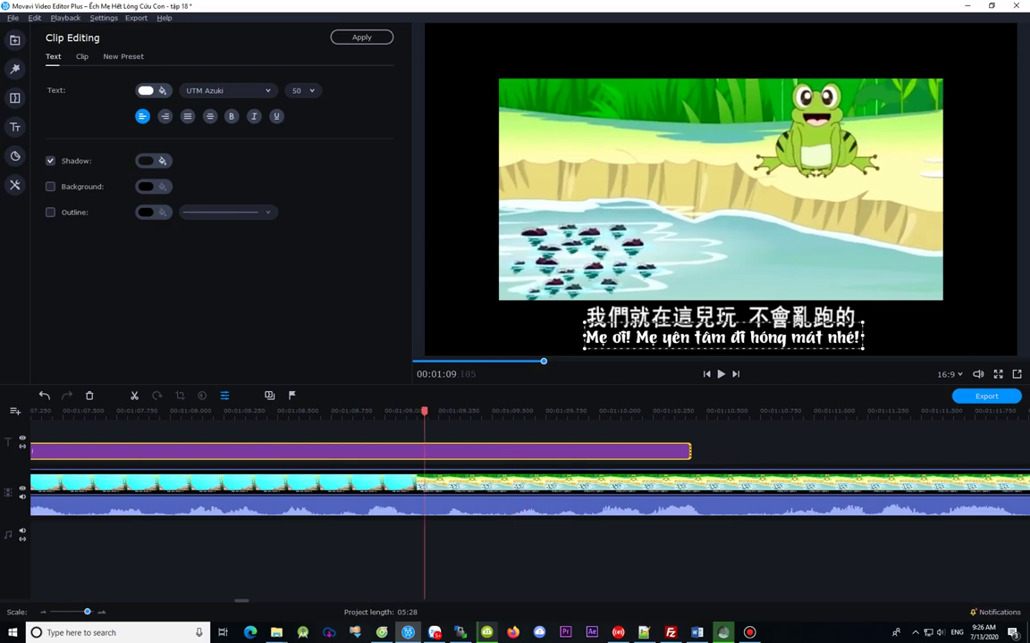
key(Left)
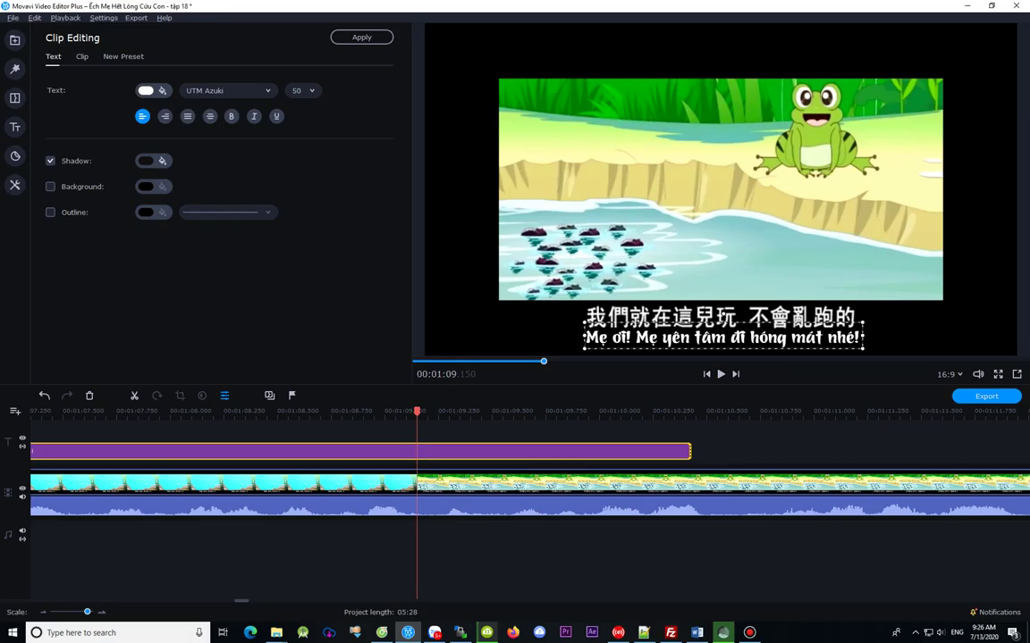
Step: Extend the title clip's end to about 00:01:12.398 and check its text against the Chinese subtitle along the clip
click(660, 412)
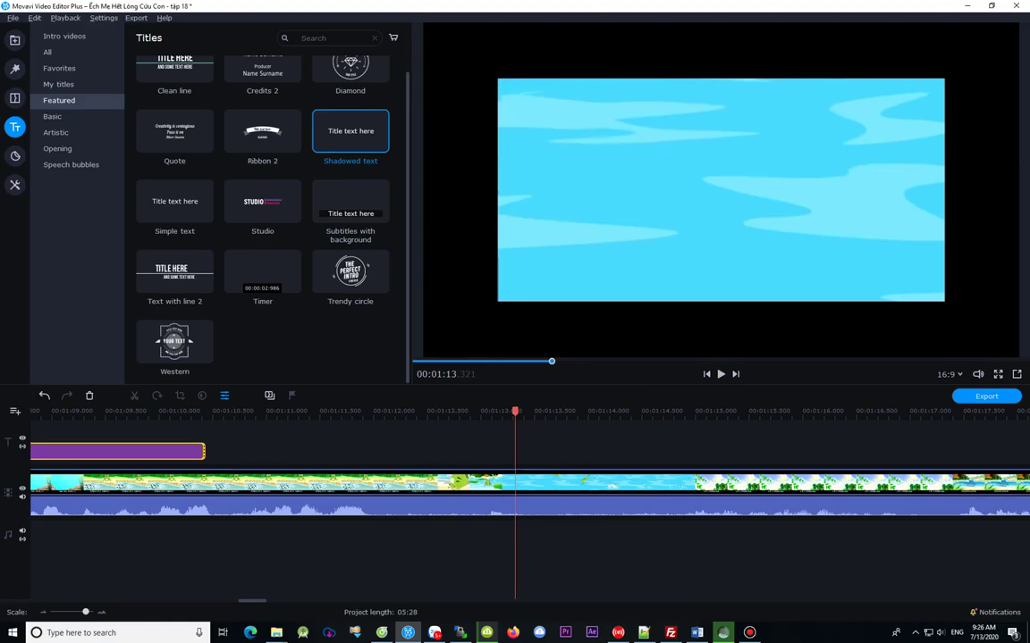
drag(204, 451, 416, 451)
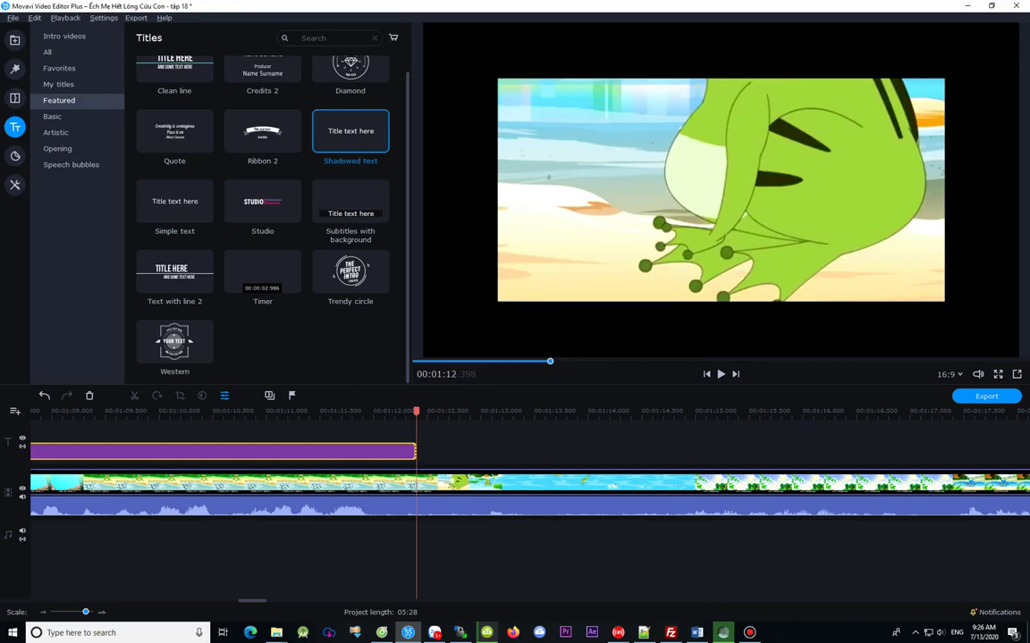
click(300, 451)
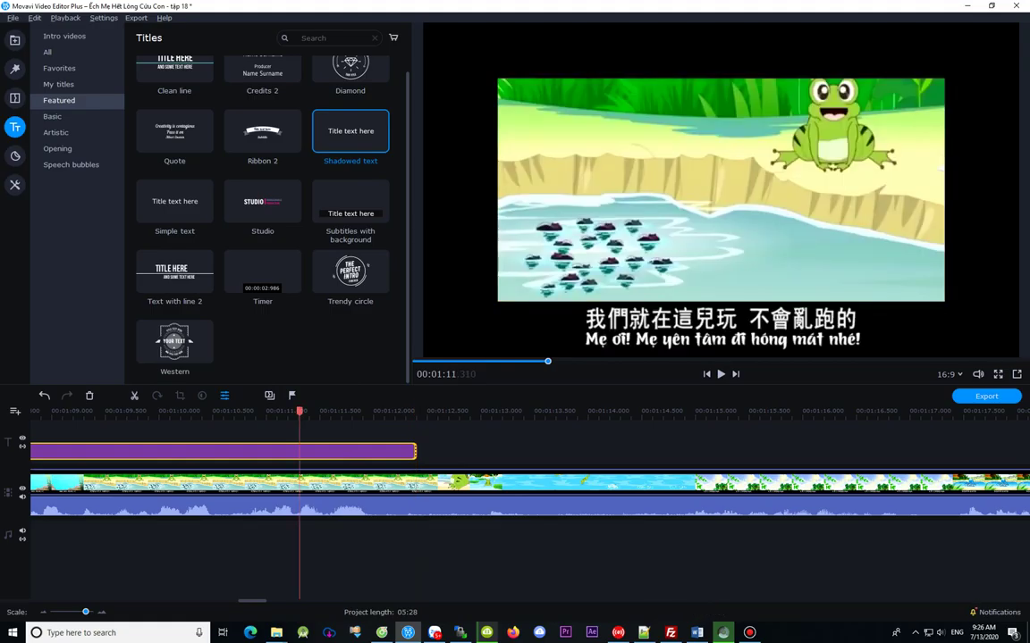
click(119, 451)
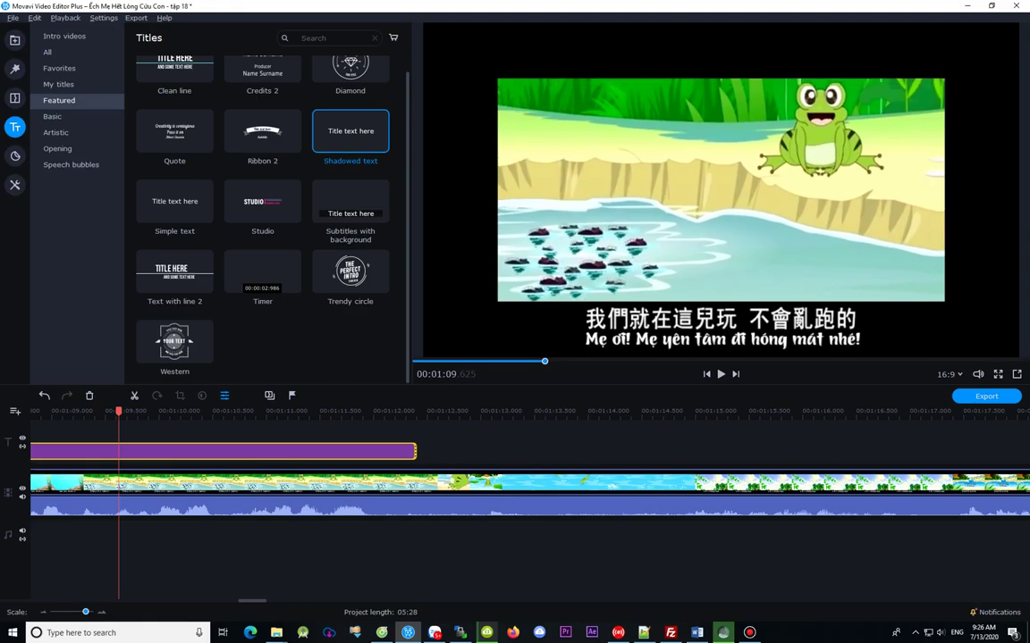
click(235, 451)
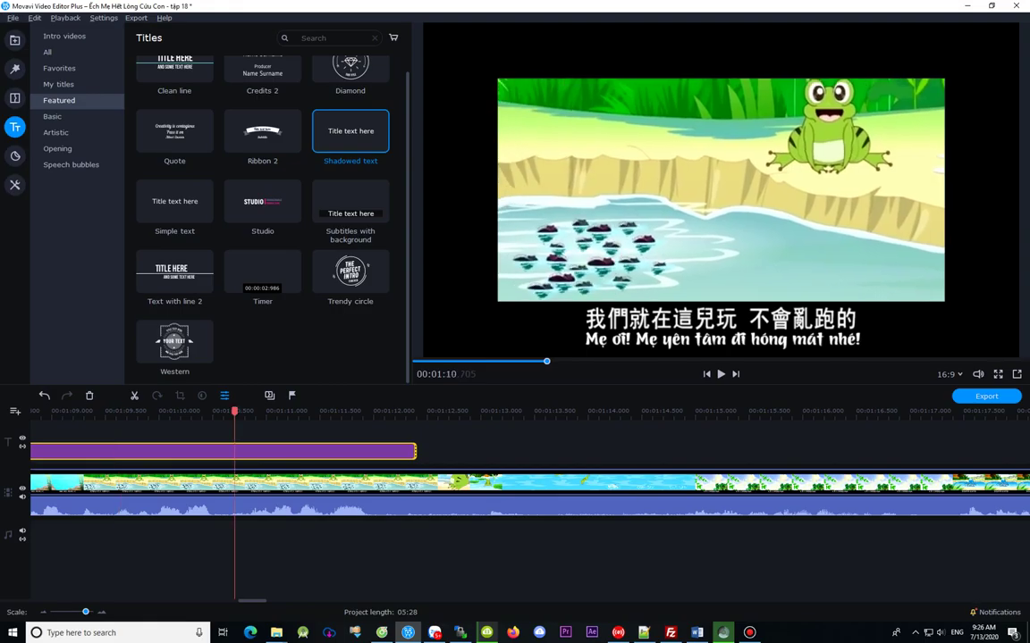
drag(235, 411, 351, 411)
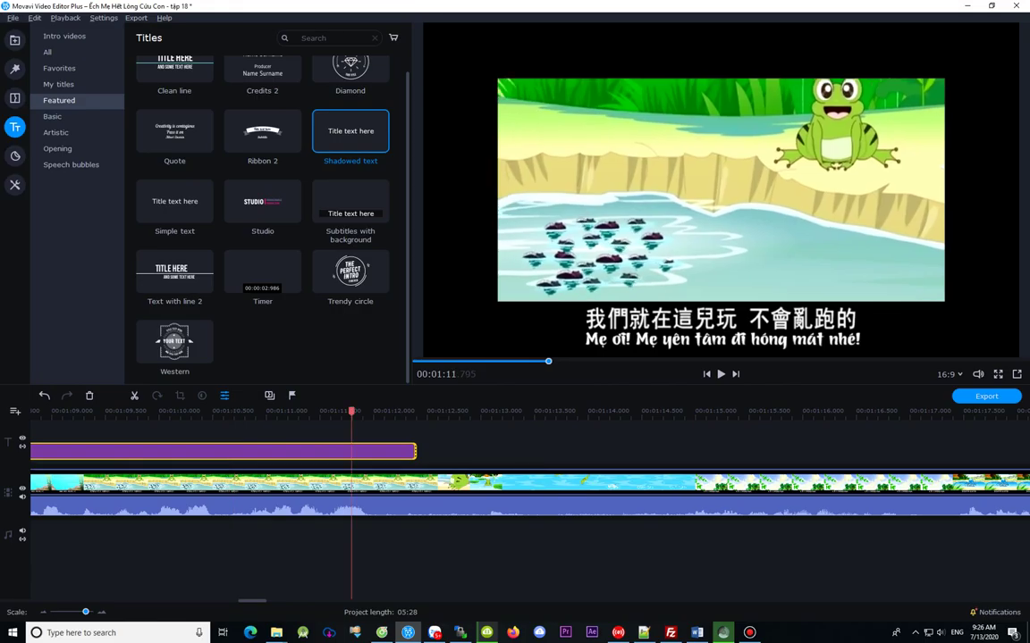
click(406, 411)
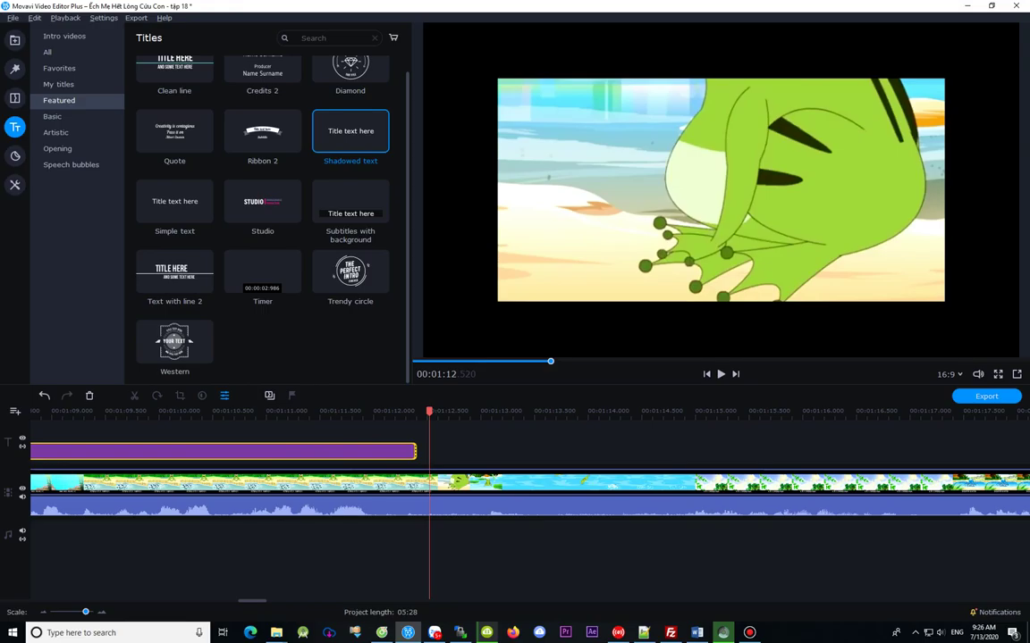
drag(429, 412, 415, 412)
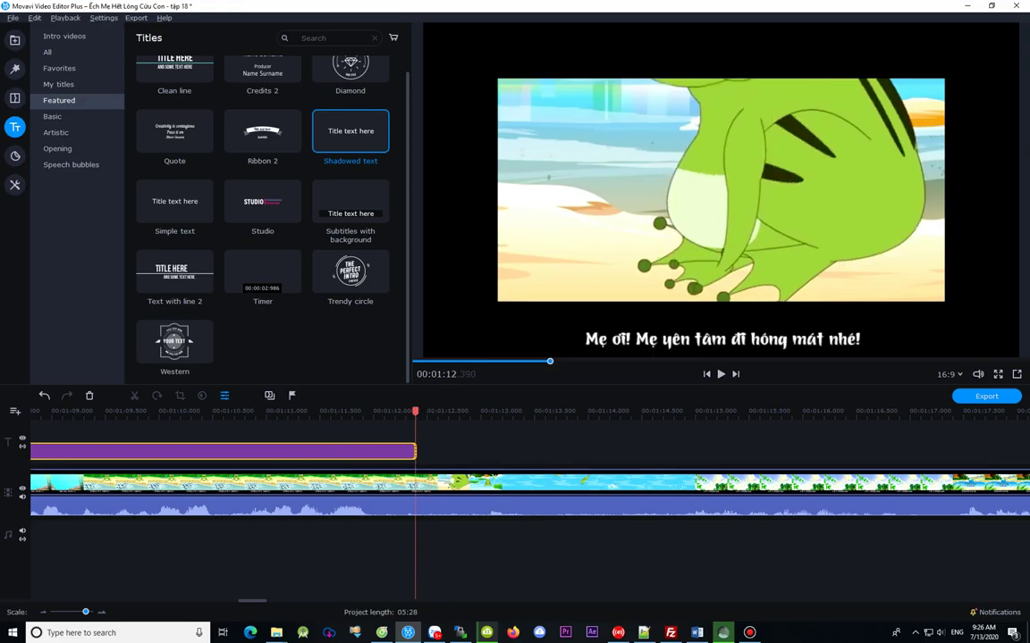
Step: Compare the frames around 00:01:12.300 to 00:01:12.405 to check the title clip's end against the Chinese subtitle
key(Left)
key(Left)
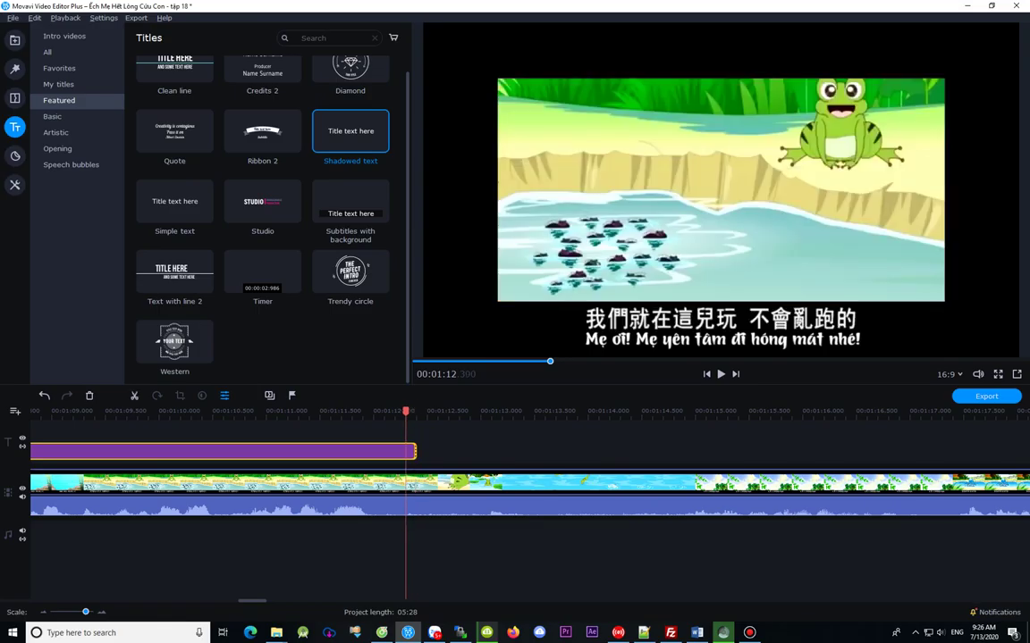
key(Right)
key(Right)
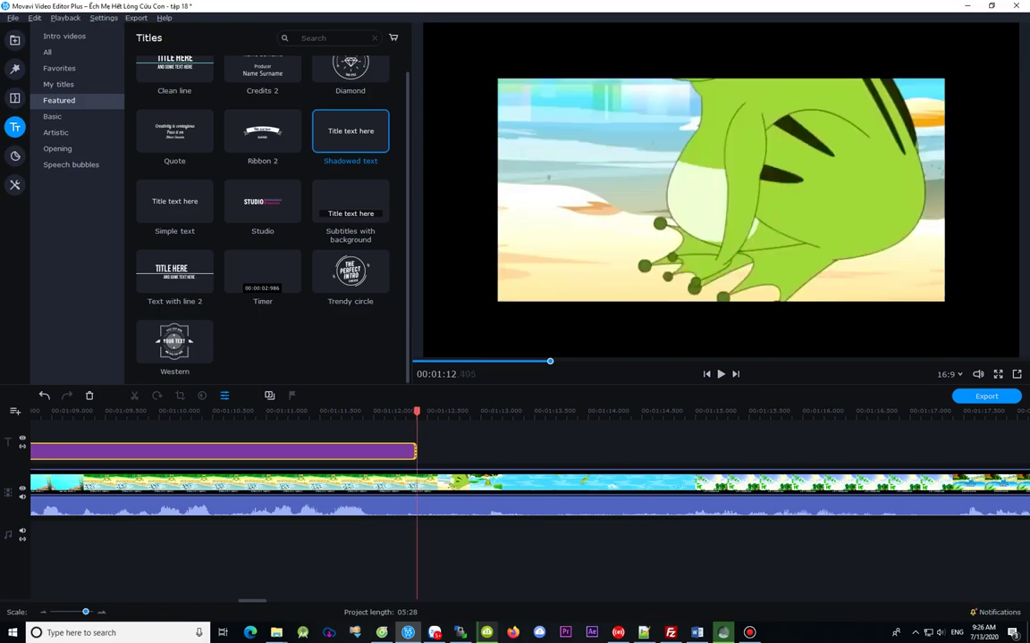
key(shift+Left)
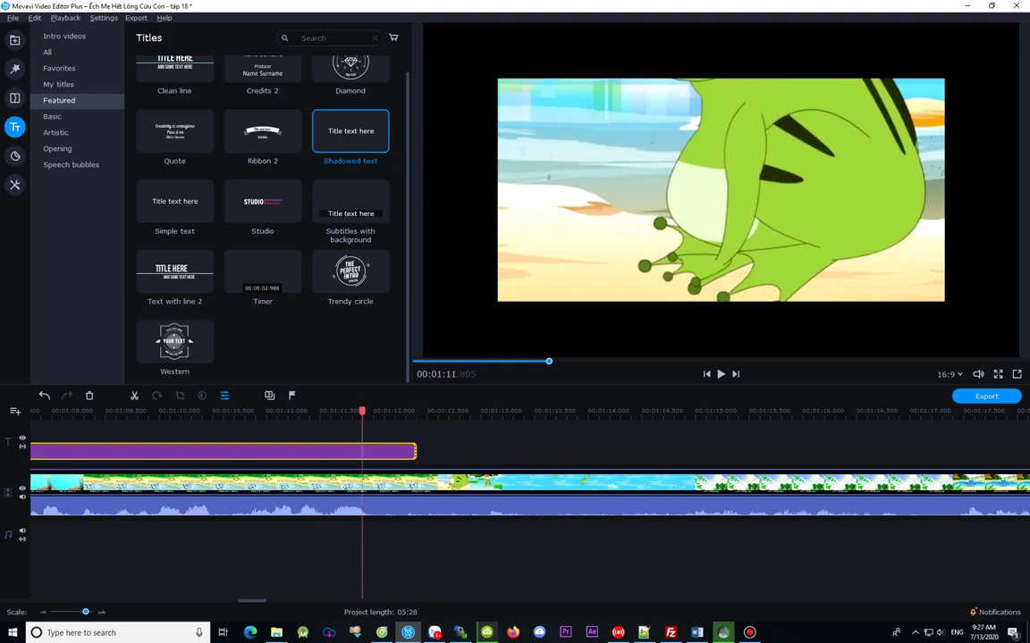
Step: Paste a copy of the title after the 1:07 one and move its start to about 00:01:14.975, near the next Chinese subtitle
click(431, 411)
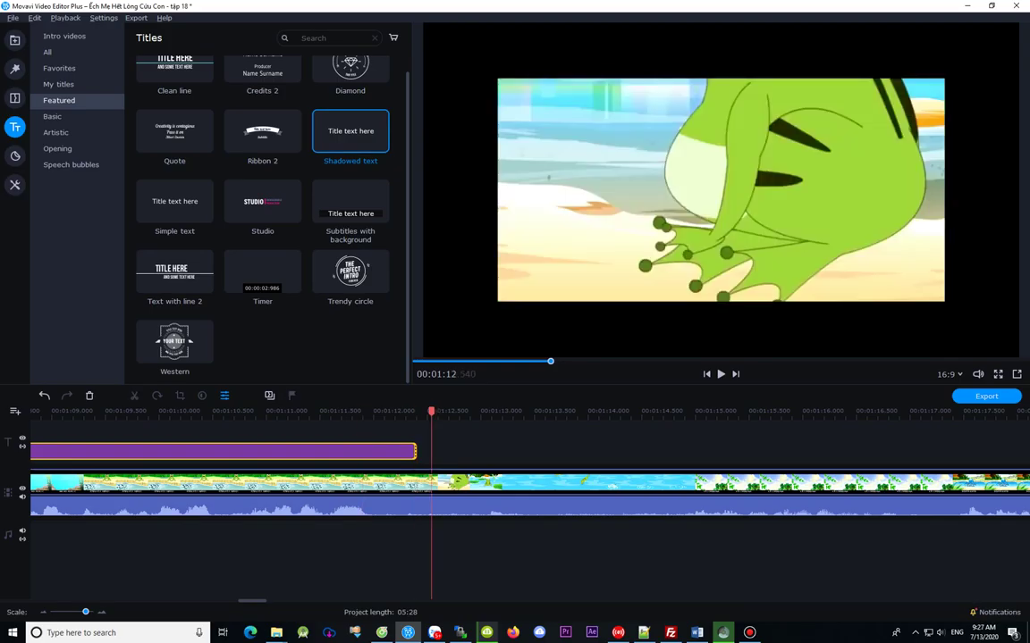
key(ctrl+v)
click(449, 411)
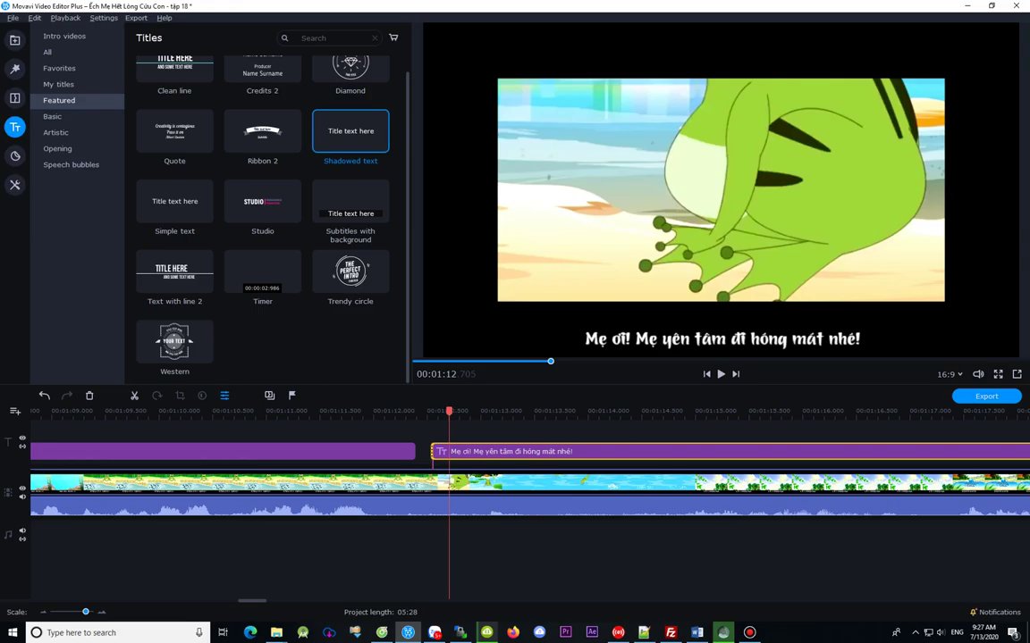
click(469, 411)
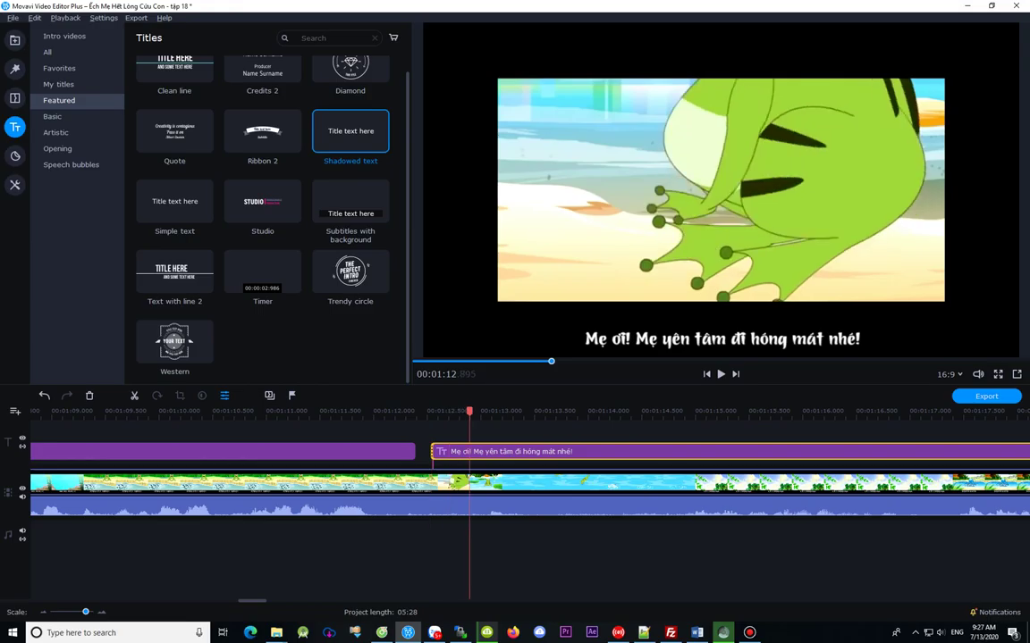
click(501, 411)
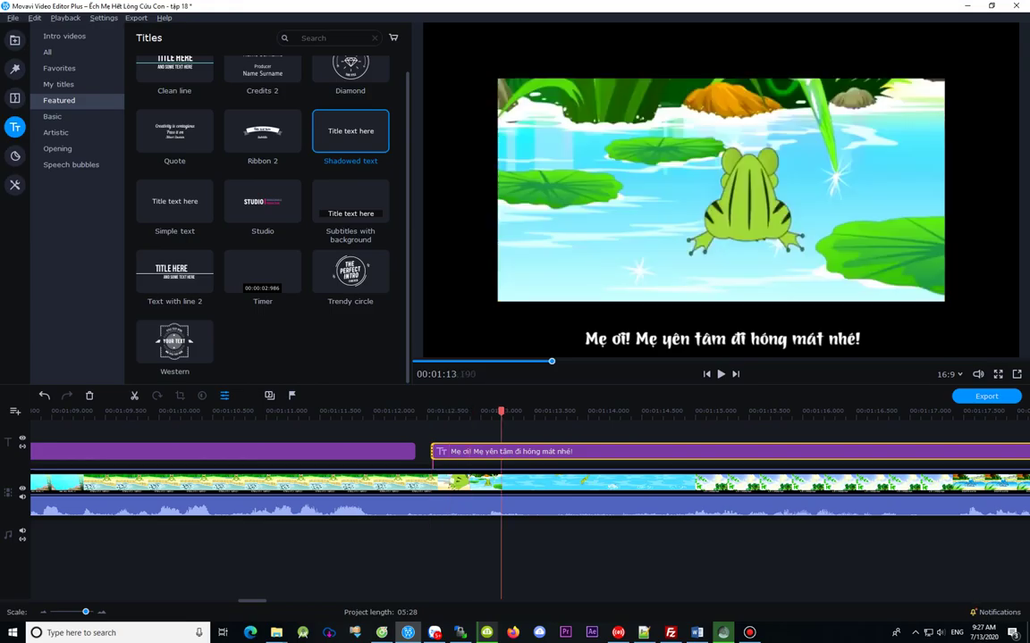
click(533, 411)
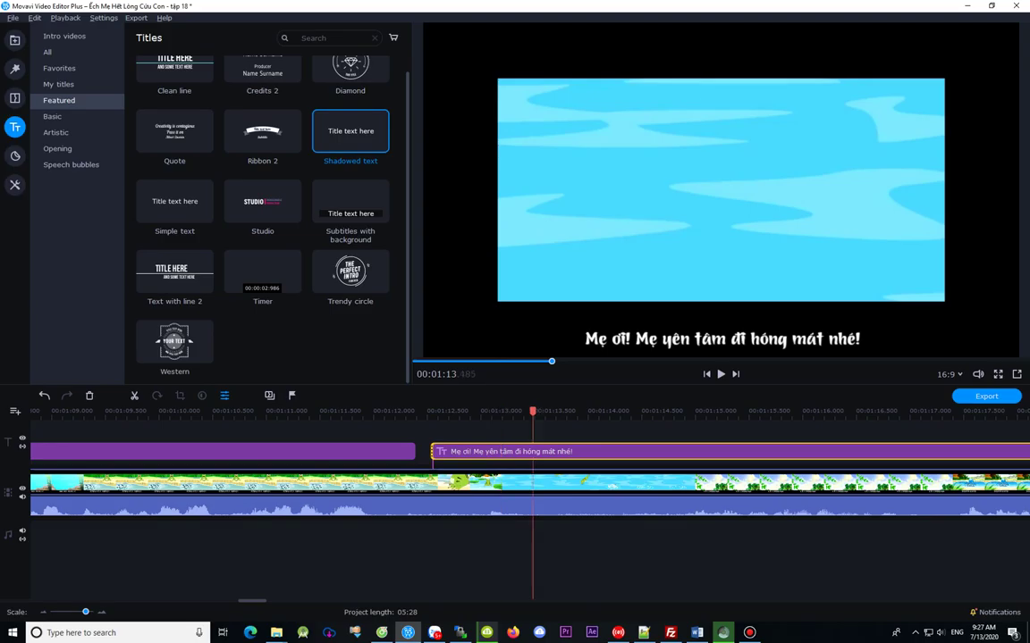
click(576, 411)
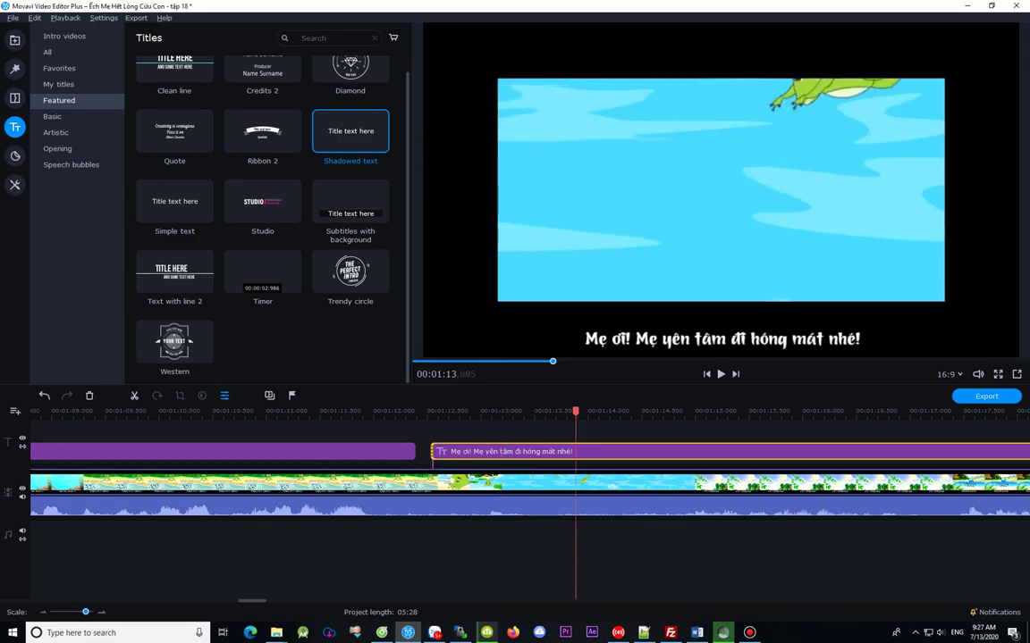
click(698, 411)
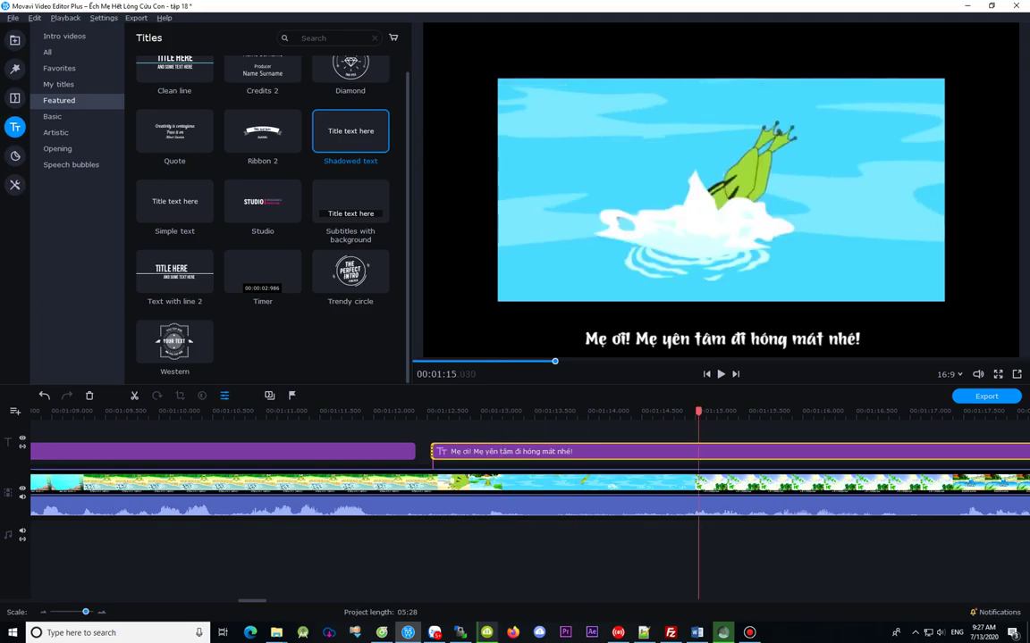
drag(438, 451, 700, 448)
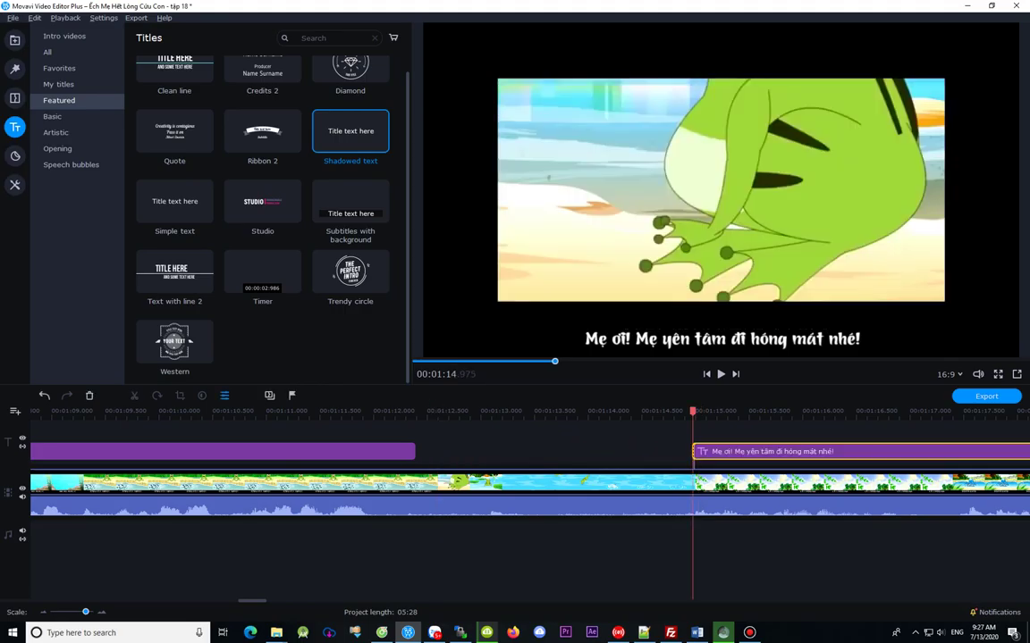
Step: Check the frames around the pasted title's start and move the clip earlier to begin at about 00:01:14.856
click(705, 451)
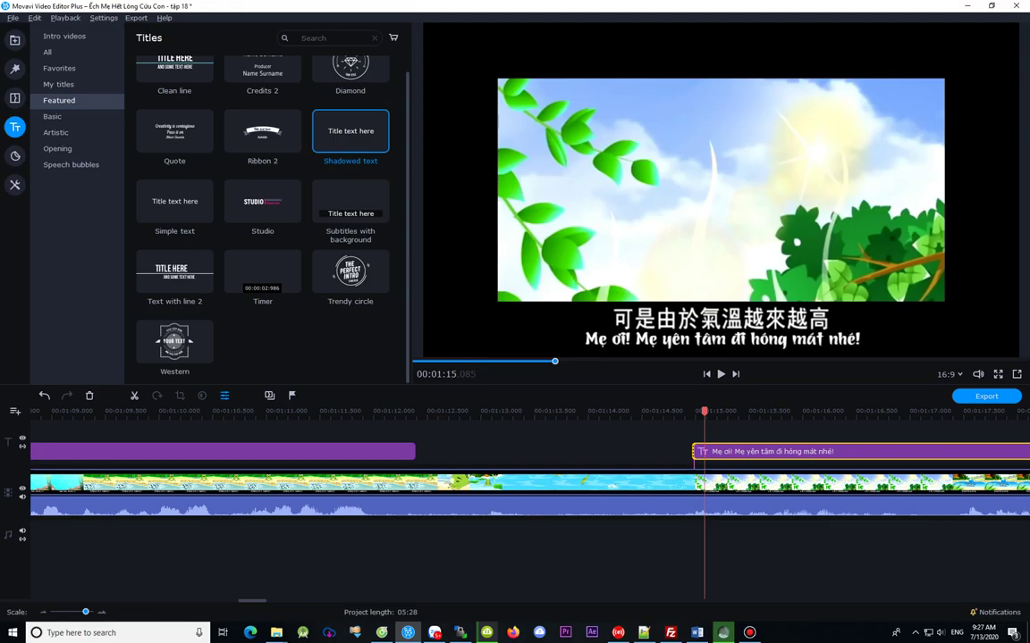
click(690, 412)
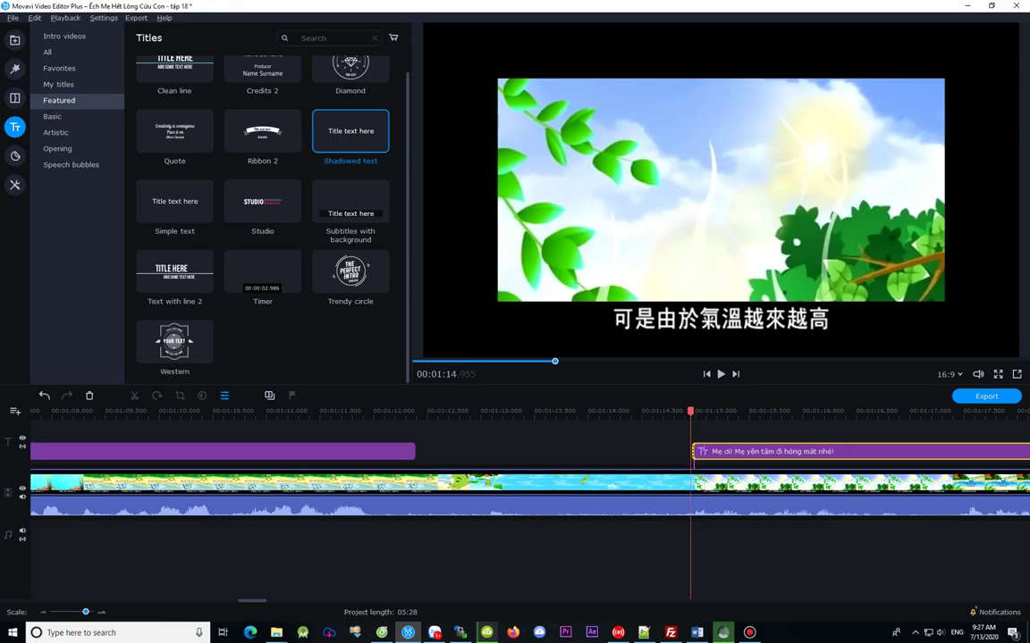
click(684, 412)
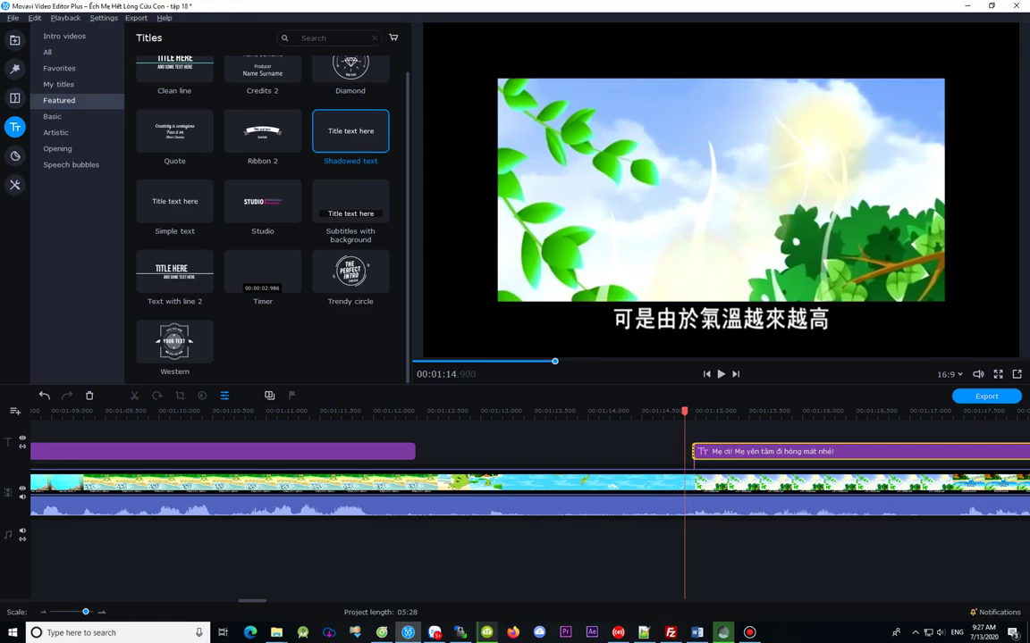
drag(736, 451, 729, 451)
click(679, 412)
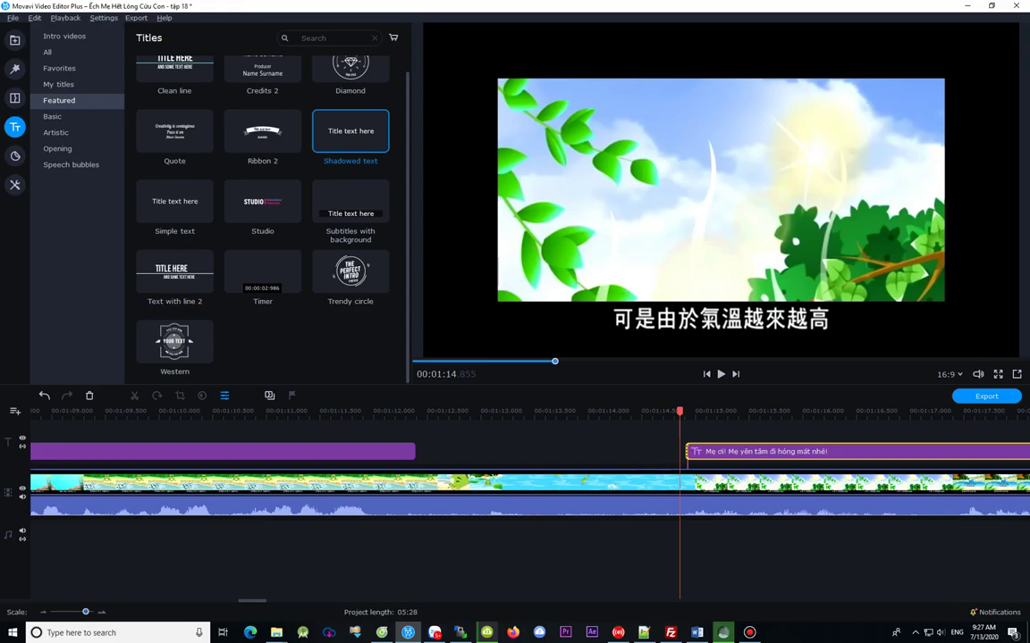
scroll(686, 451, up, 1)
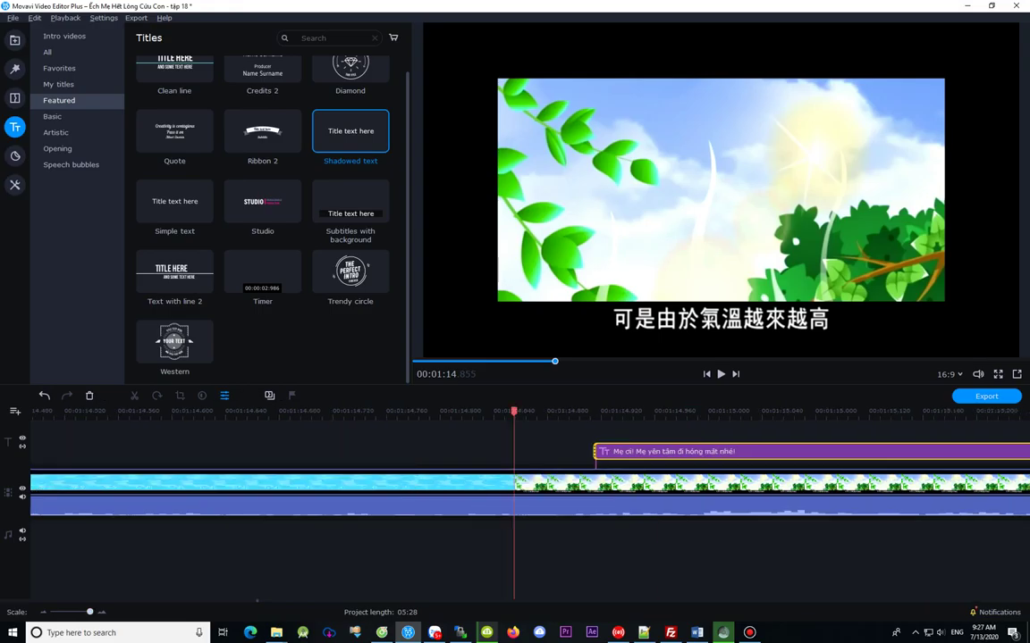
drag(631, 452, 552, 451)
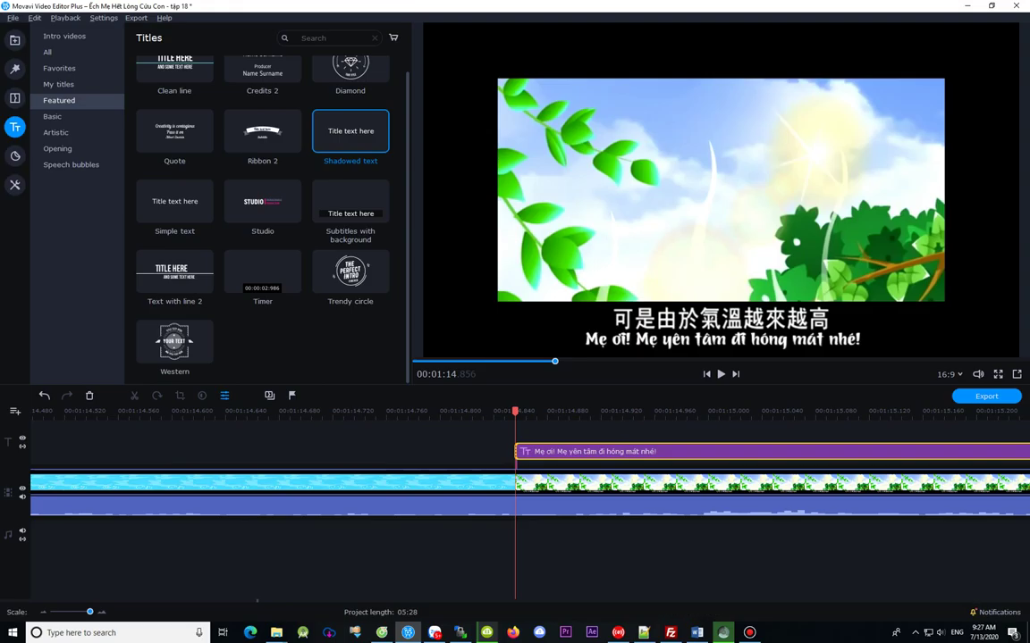
Step: Step back to find the first frame of the Chinese subtitle and shift the title clip's start to about 00:01:14.786
drag(514, 412, 508, 412)
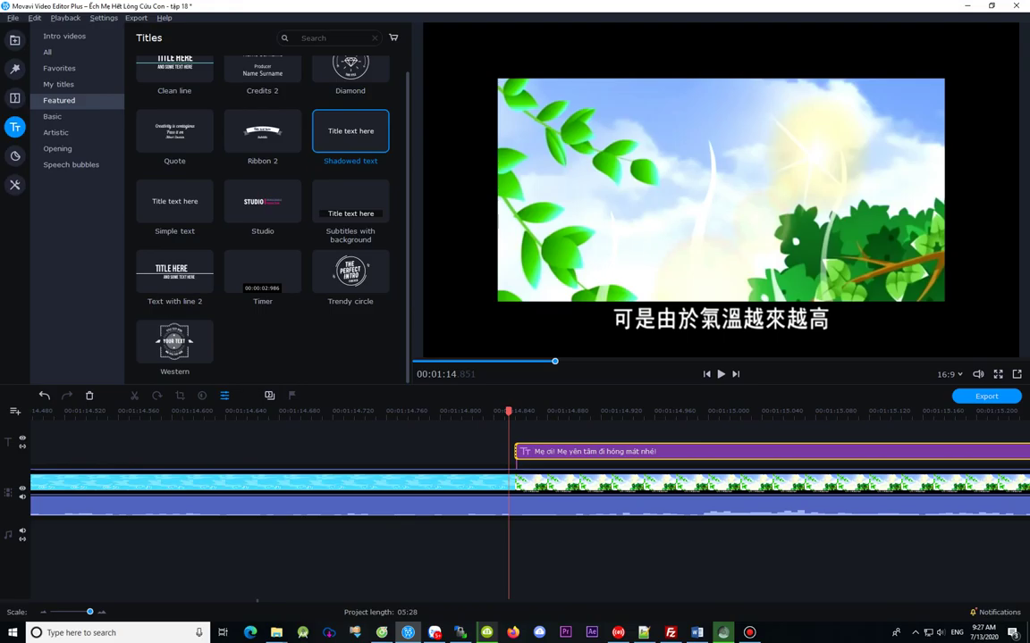
key(Left)
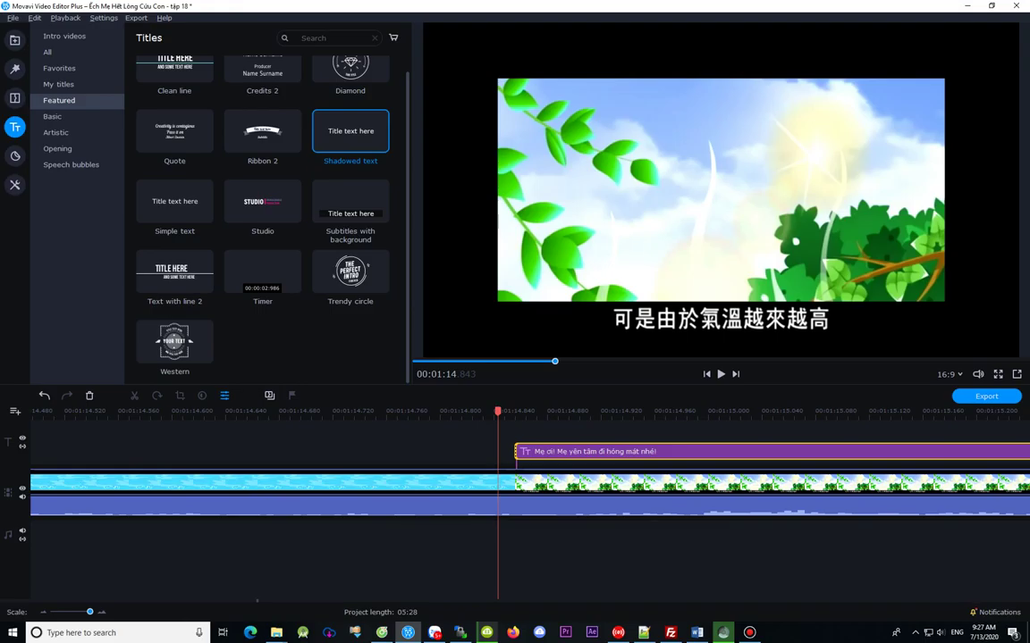
key(Left)
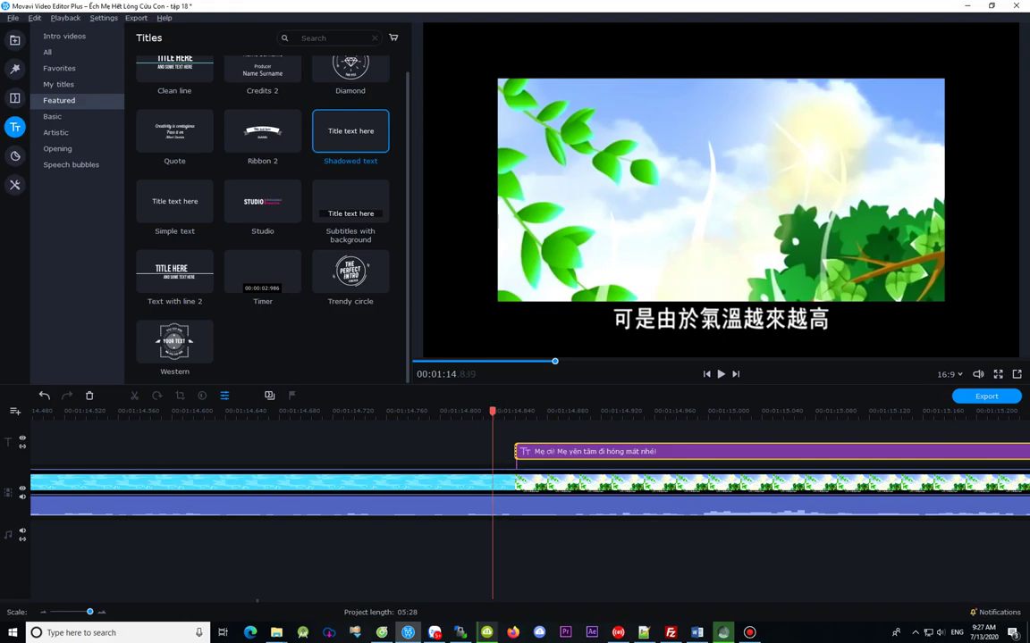
key(Left)
key(Left)
key(Left)
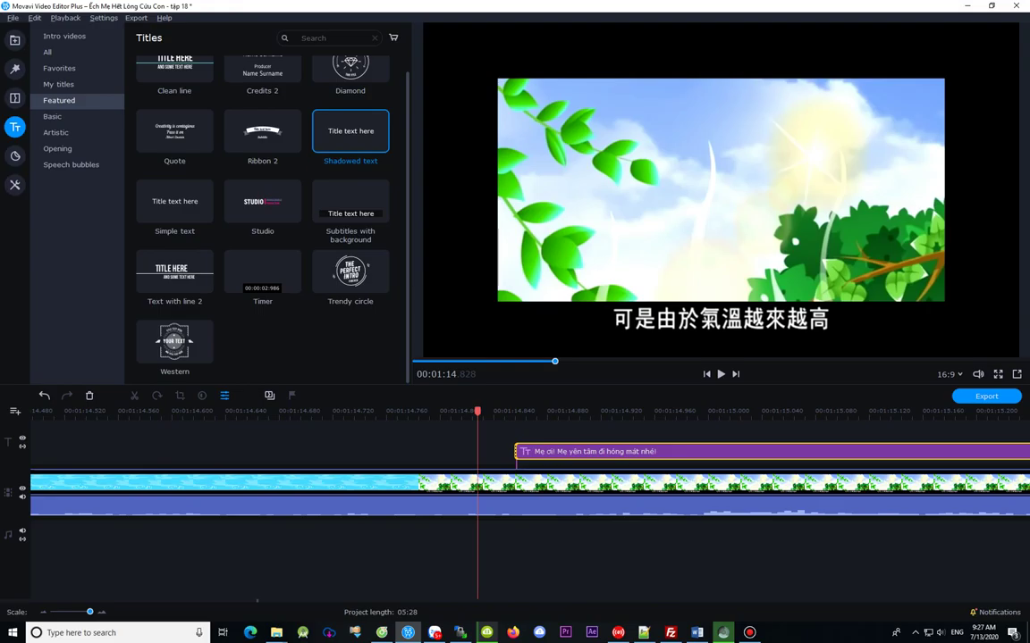
drag(540, 453, 502, 452)
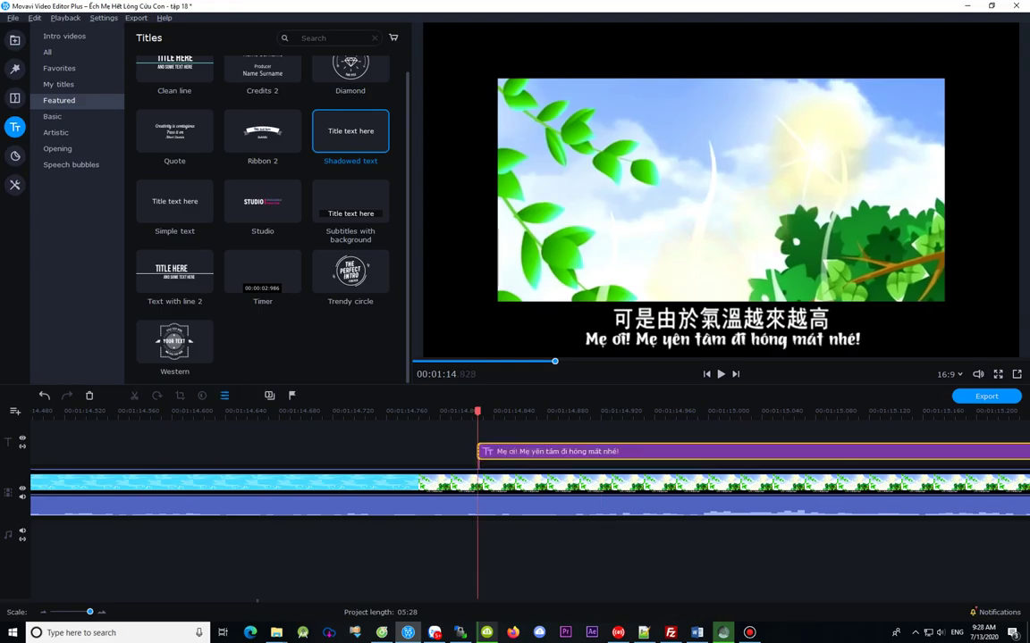
click(444, 412)
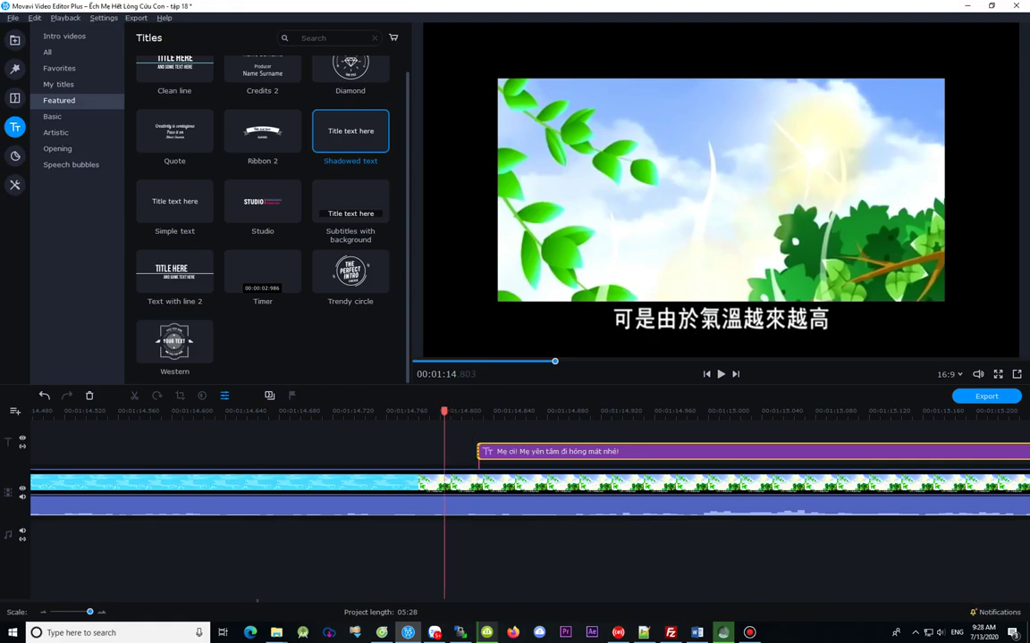
drag(544, 451, 488, 449)
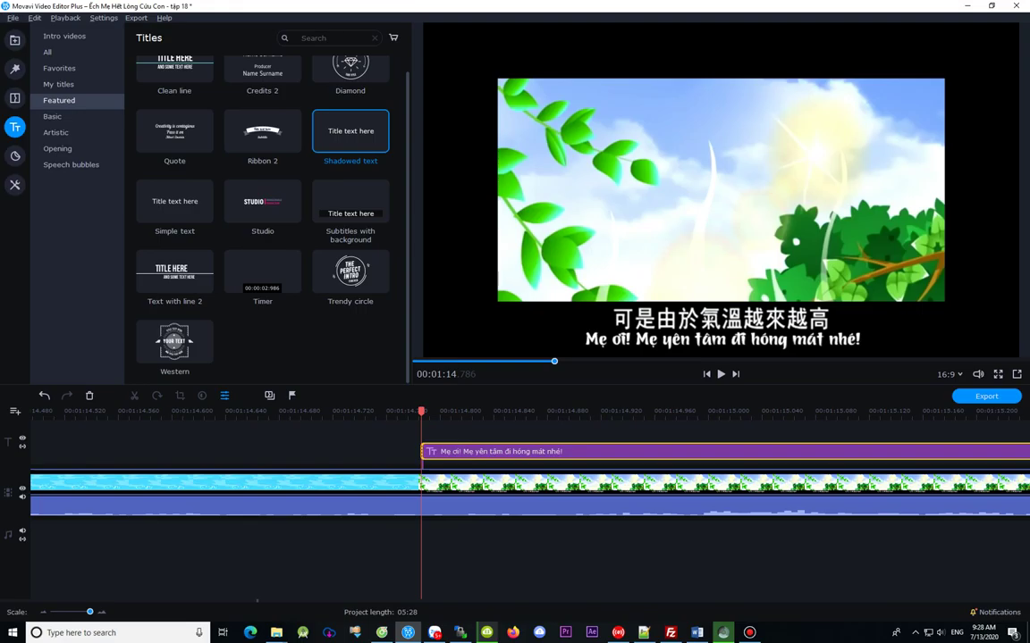
Step: Fine-tune the title clip's start to about 00:01:14.775 and check the frame just before it
key(Left)
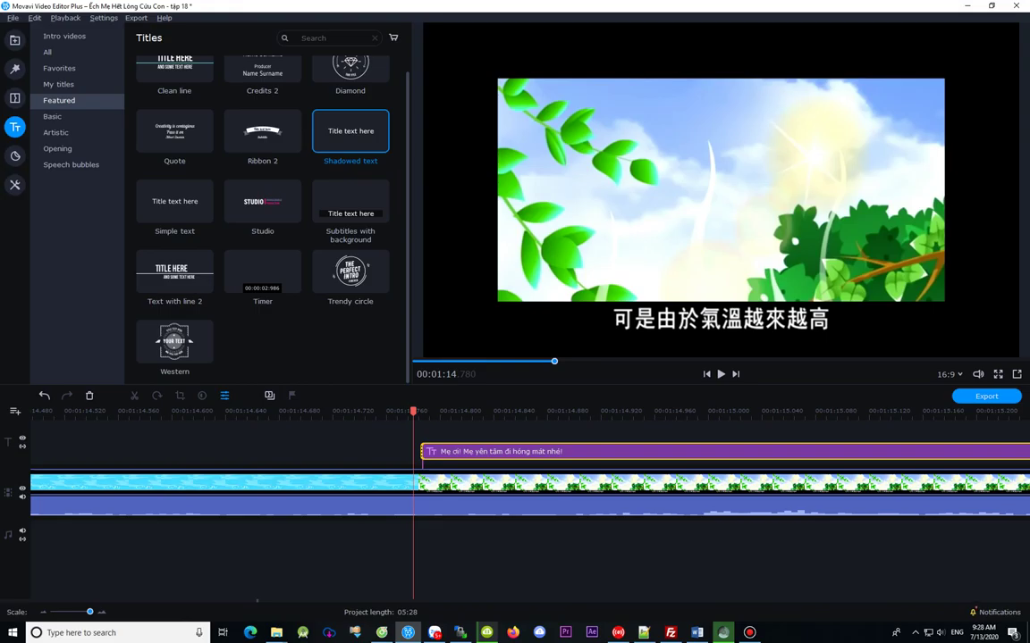
key(Left)
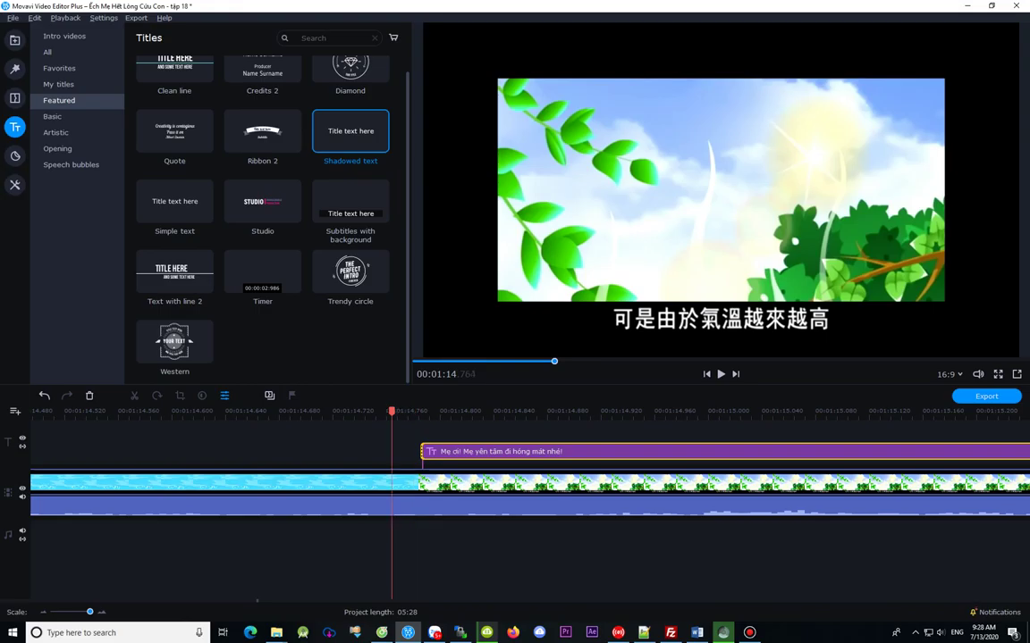
key(Right)
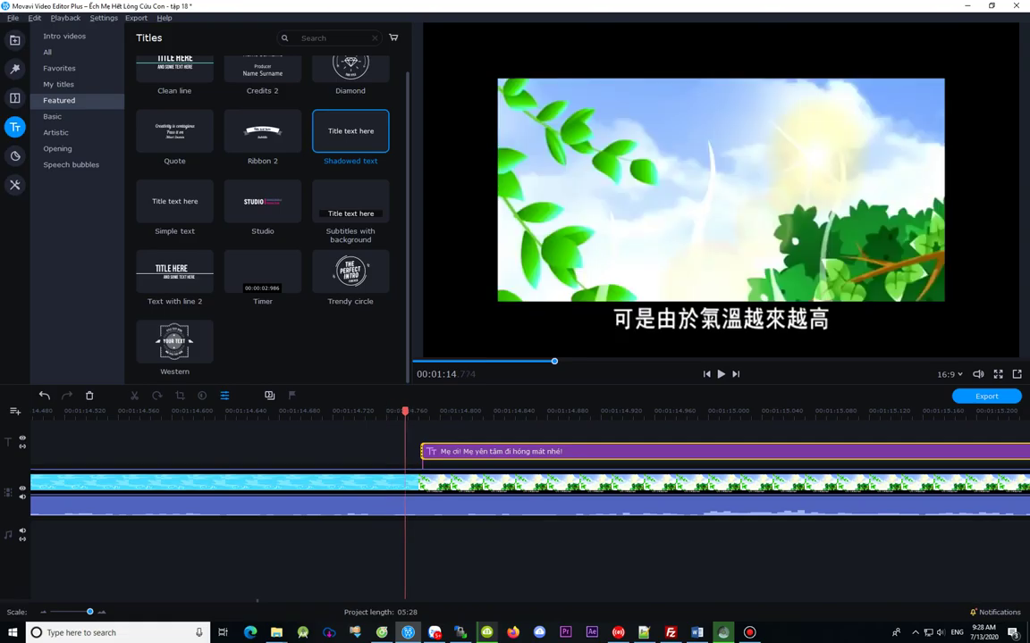
drag(471, 452, 457, 451)
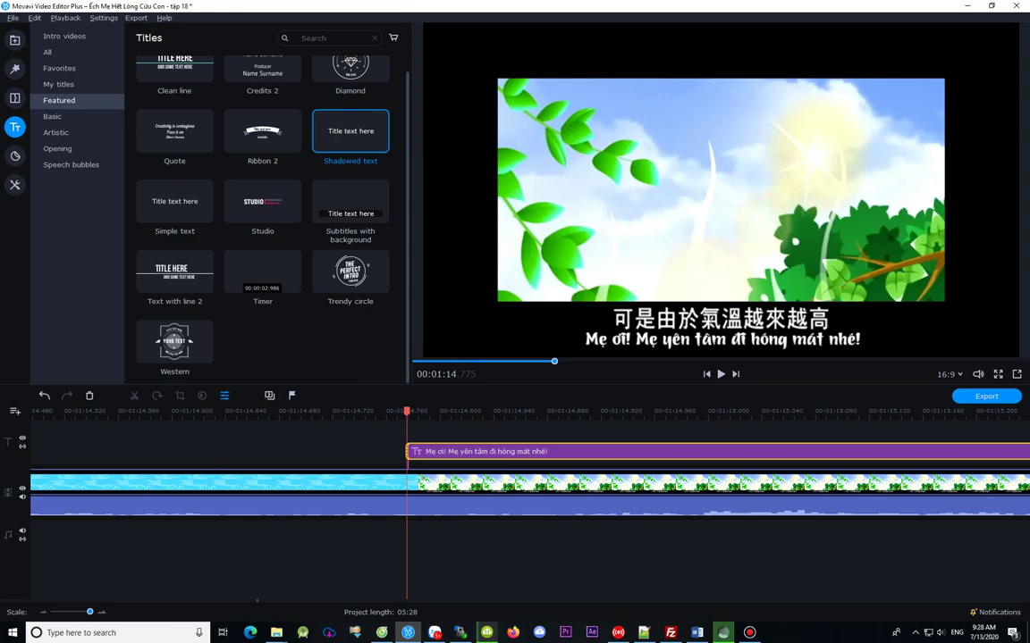
click(402, 412)
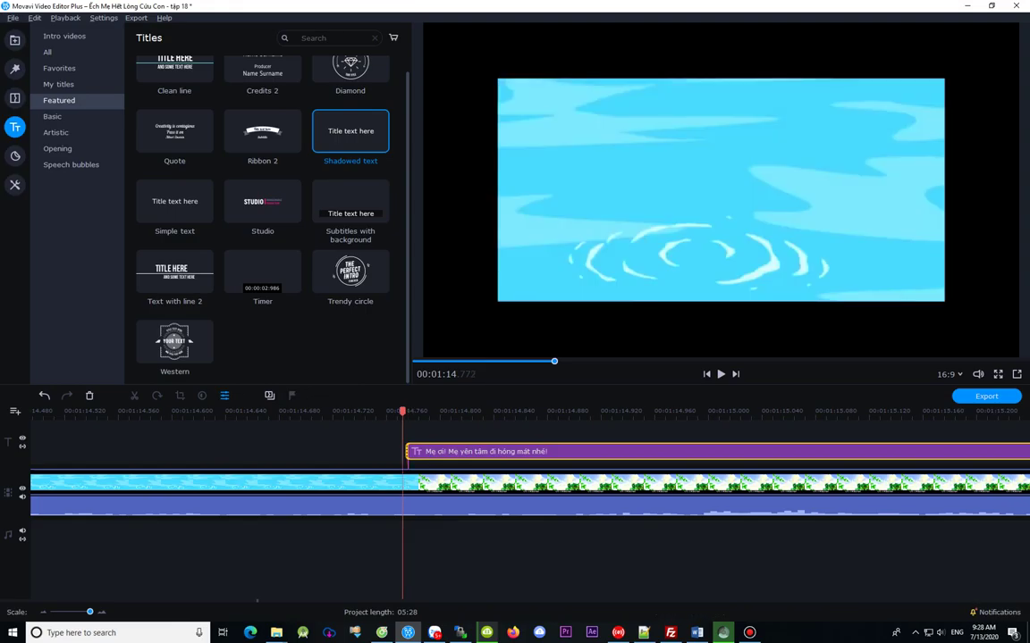
Step: Shorten the title that starts at 1:14 so it ends at about 00:01:17.197, where the Chinese subtitle changes
scroll(514, 501, down, 5)
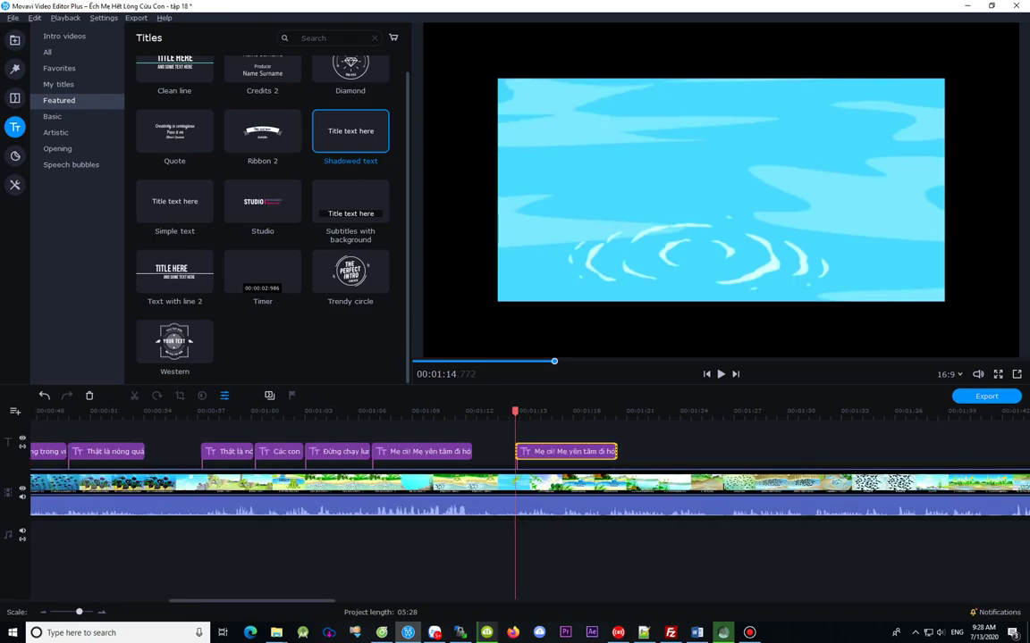
click(585, 451)
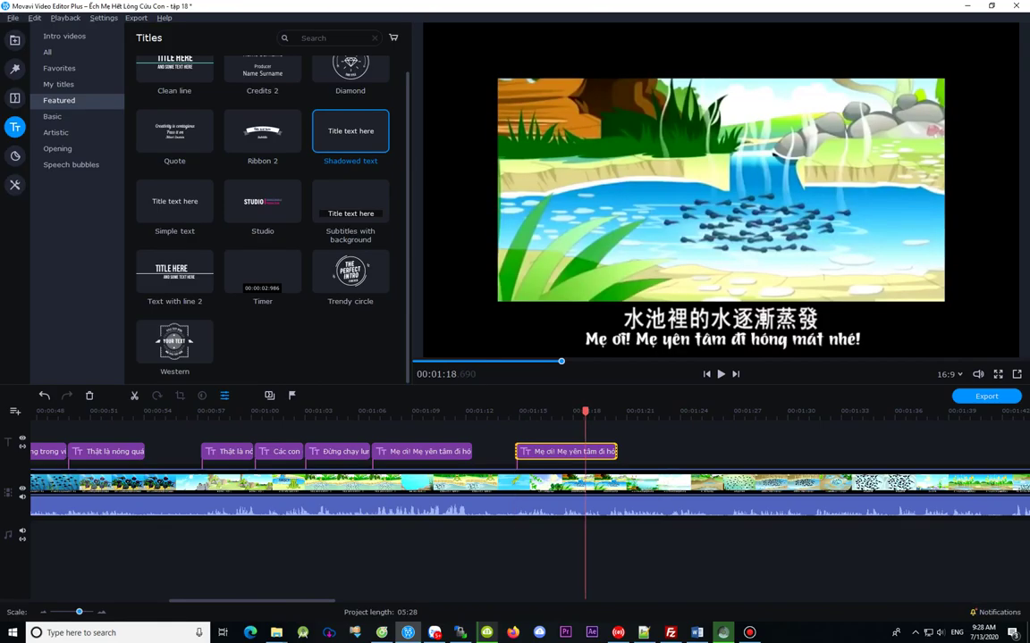
click(549, 451)
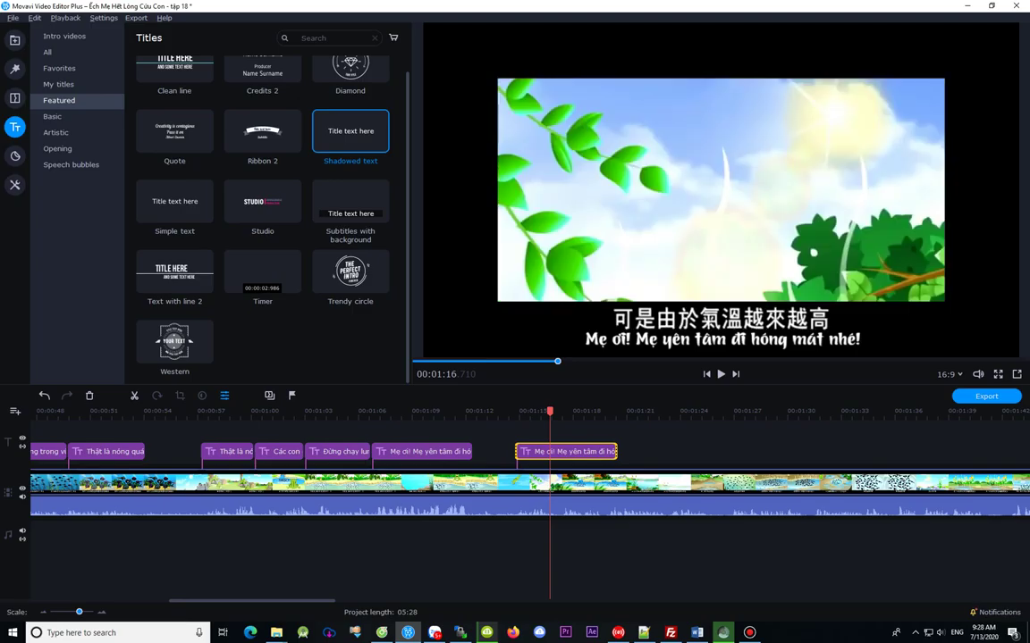
click(575, 451)
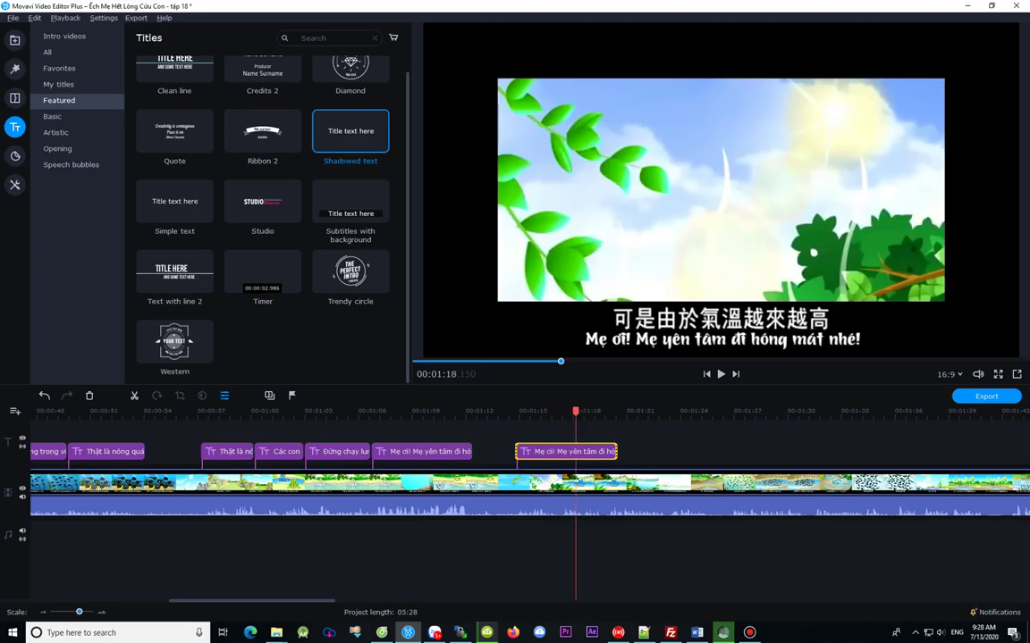
drag(617, 451, 576, 451)
click(563, 451)
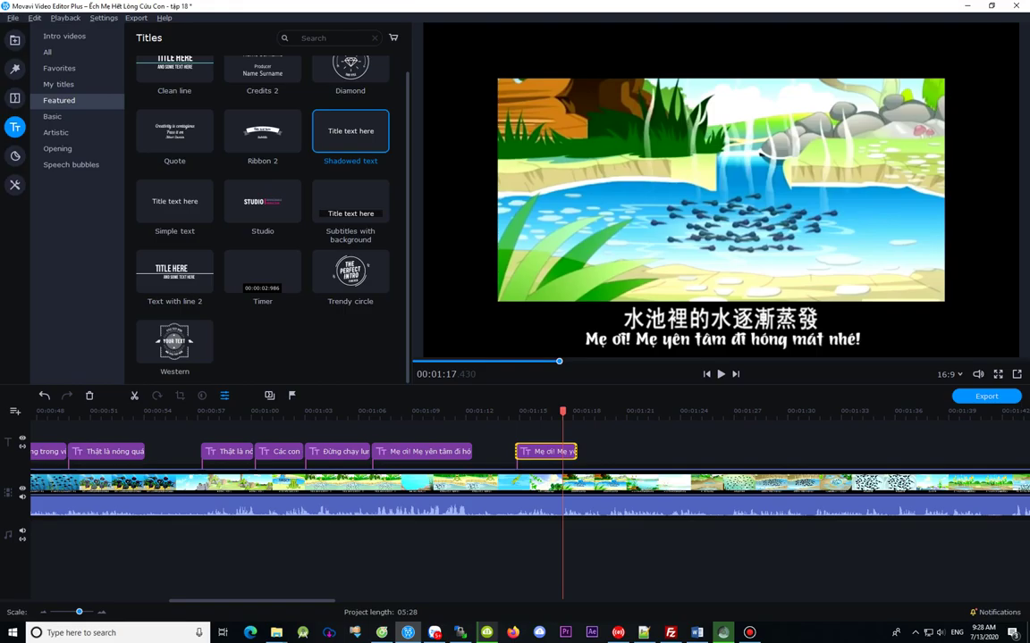
click(556, 451)
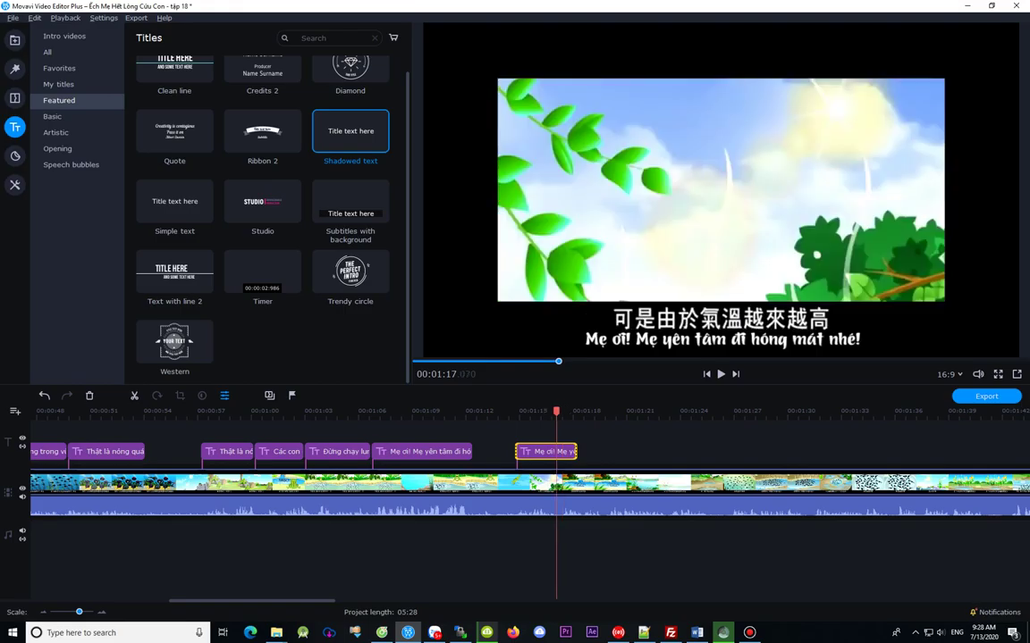
click(542, 412)
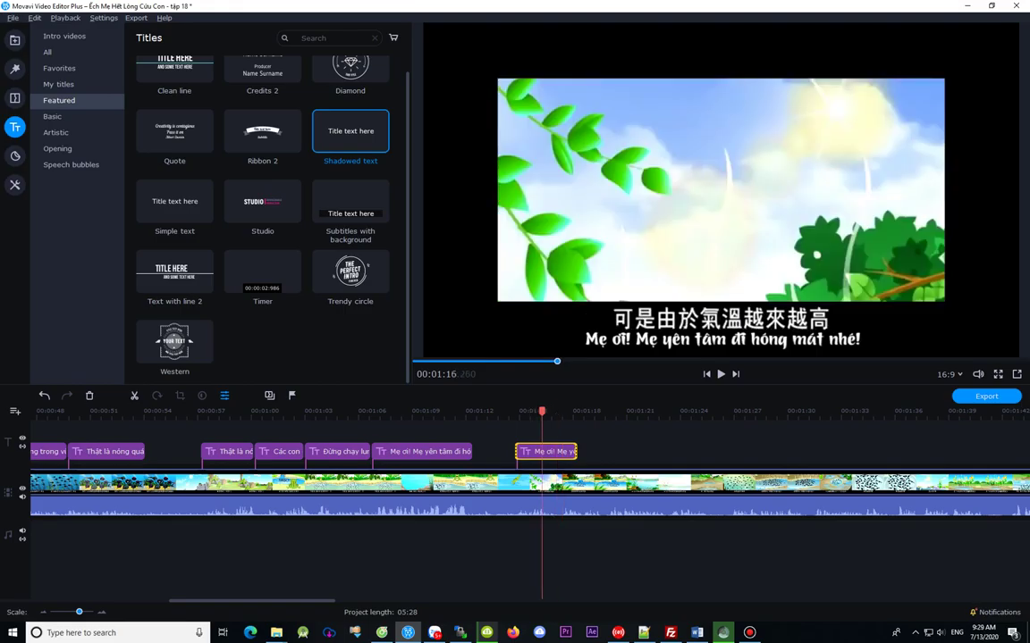
drag(541, 411, 554, 411)
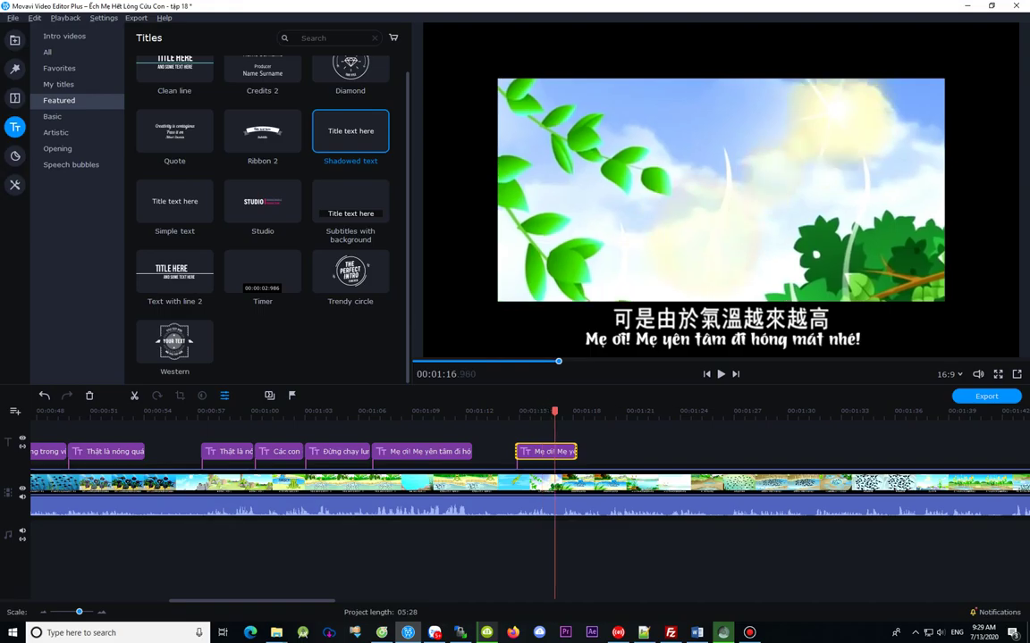
drag(576, 451, 558, 451)
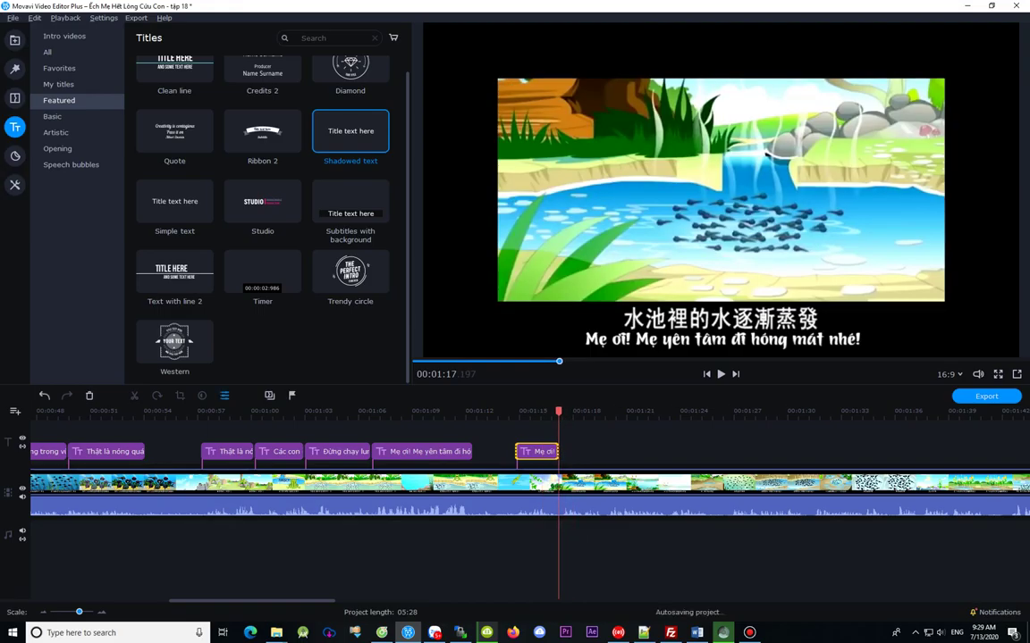
Step: Check the frames under the shortened title between about 00:01:15.742 and 00:01:17.047 against the Chinese subtitle
click(543, 451)
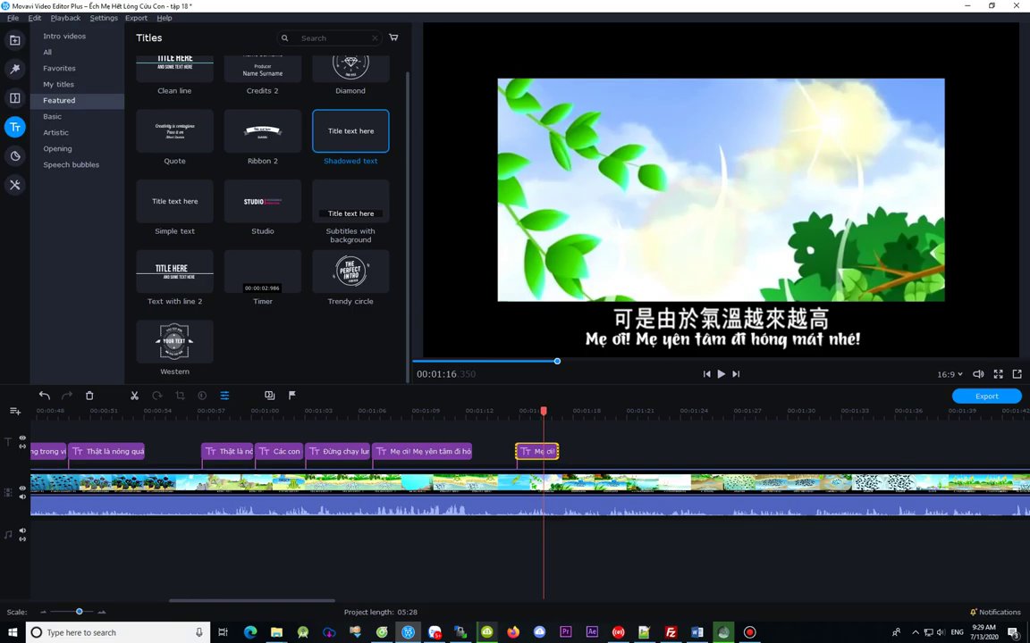
scroll(572, 456, up, 1)
key(ctrl+plus)
key(ctrl+plus)
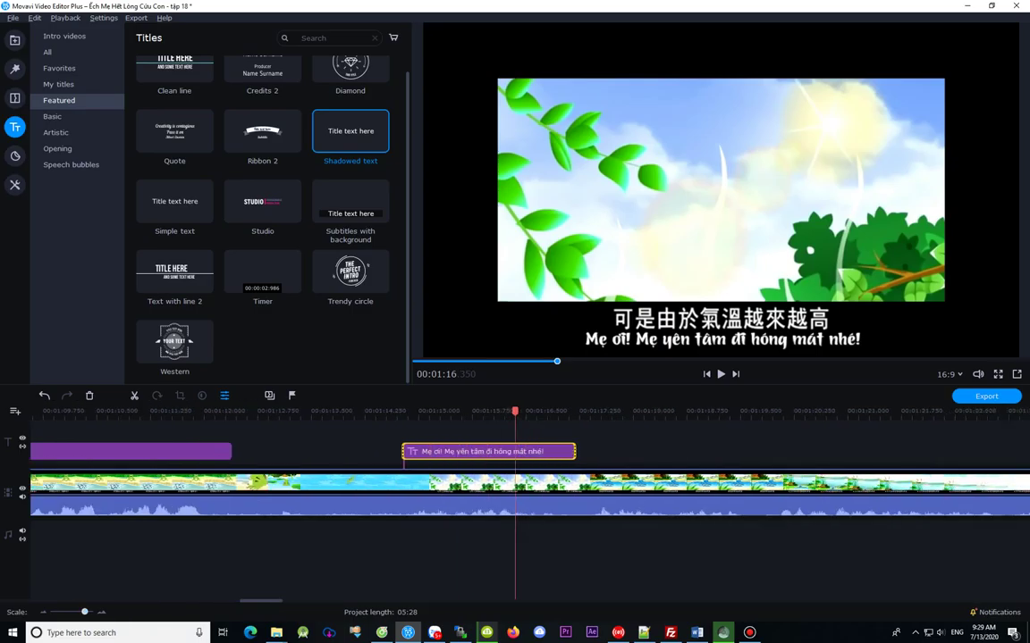
click(548, 412)
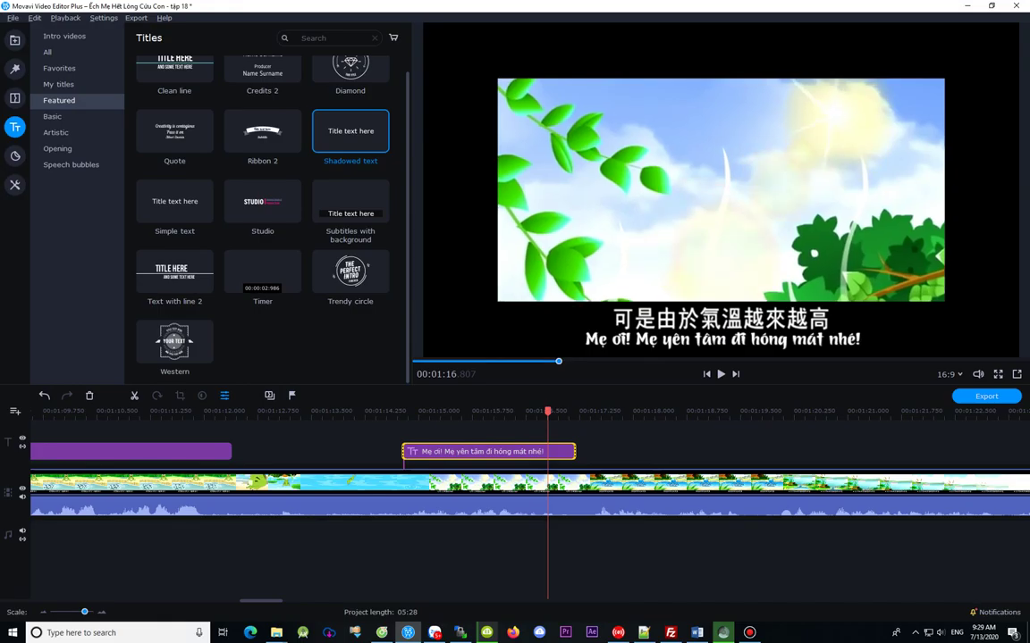
click(553, 412)
click(471, 412)
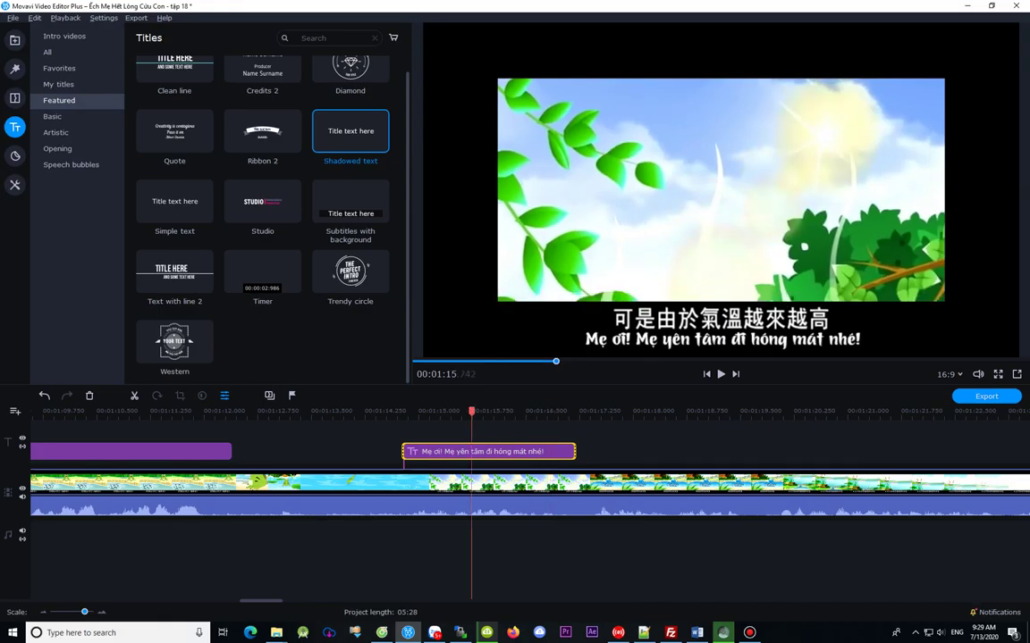
click(442, 412)
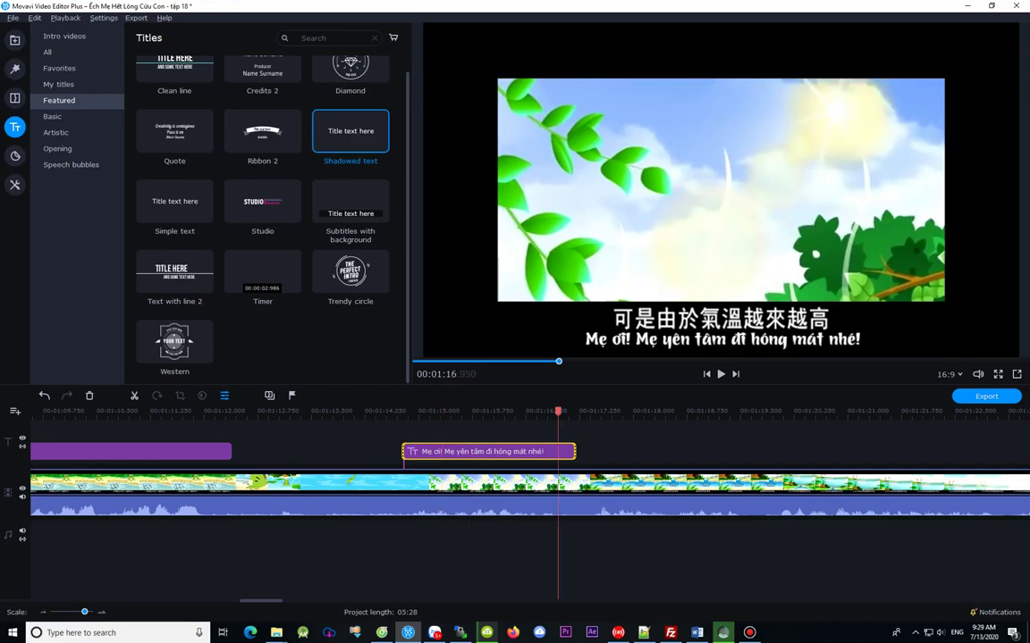
click(565, 412)
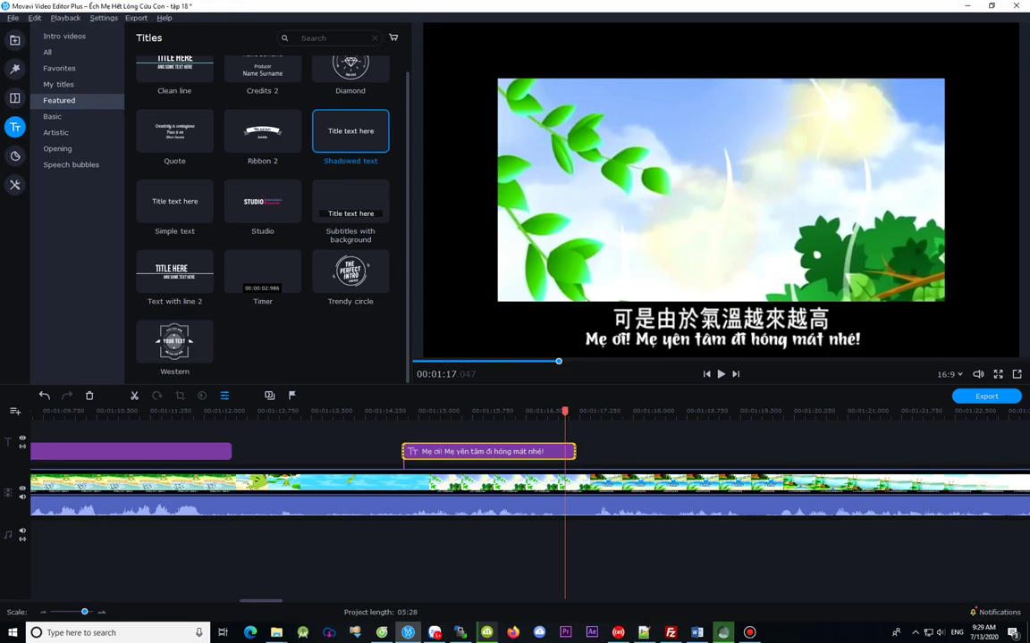
Step: Step frame by frame around the shortened title's end to find where the Chinese subtitle changes
key(Right)
key(Right)
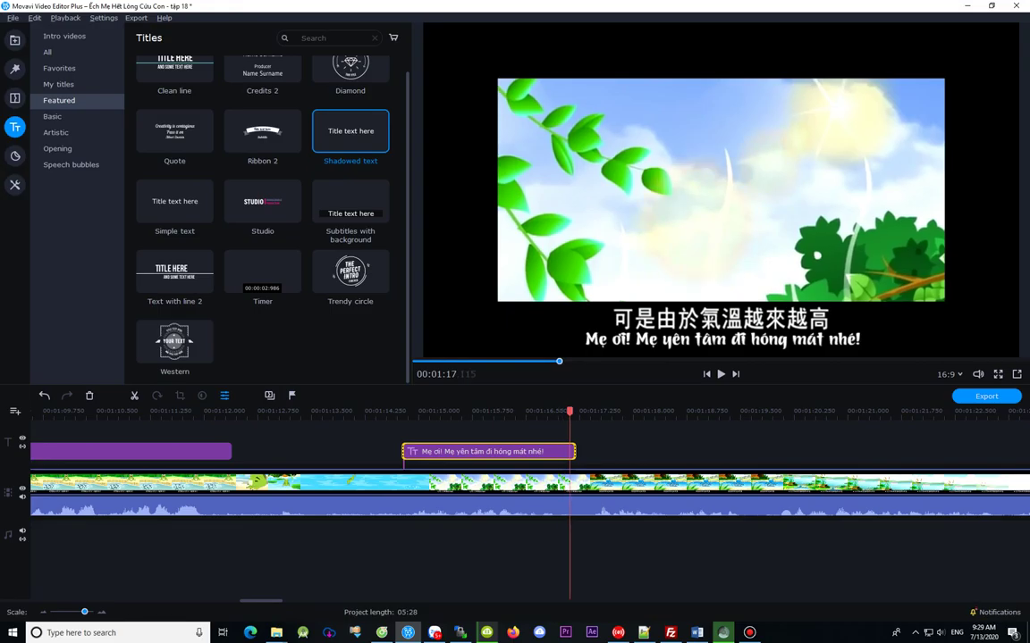
key(Right)
key(Right)
key(Right)
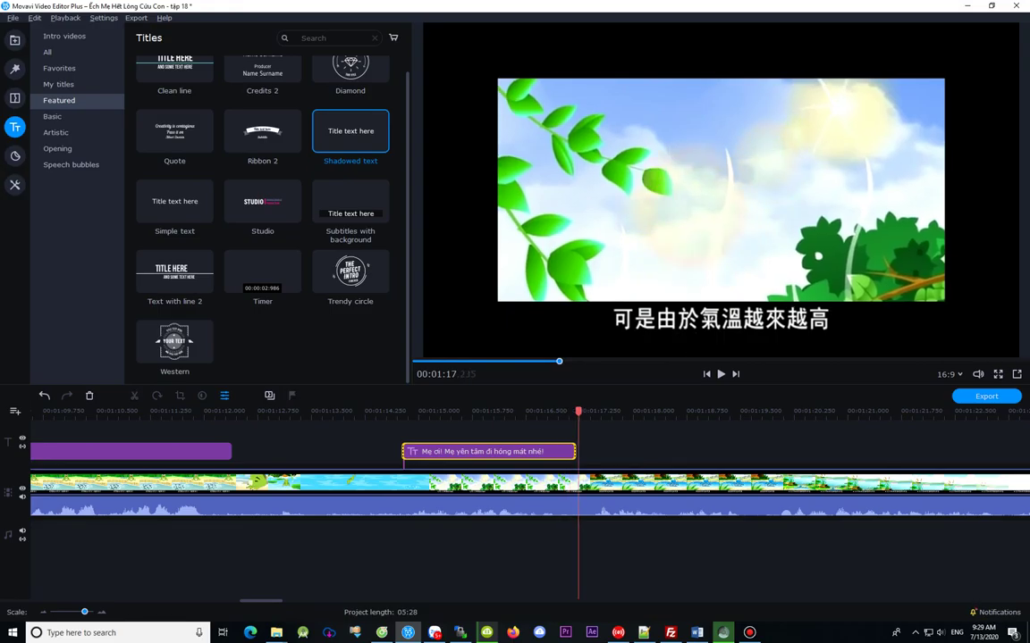
key(Right)
key(Right)
key(Right)
key(Right)
key(Right)
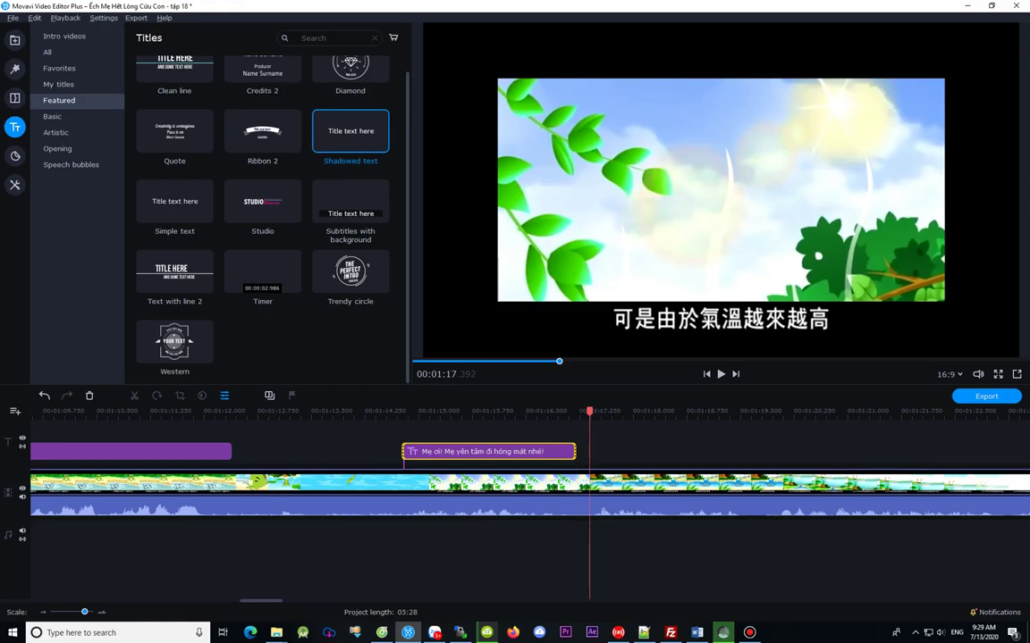
key(Left)
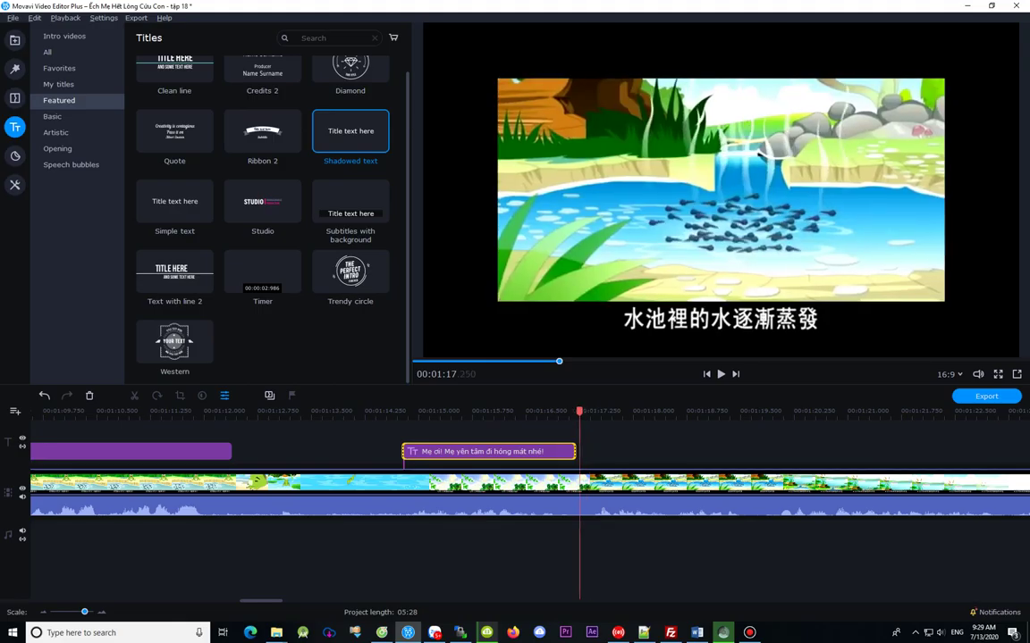
key(Left)
key(Left)
key(Left)
key(Left)
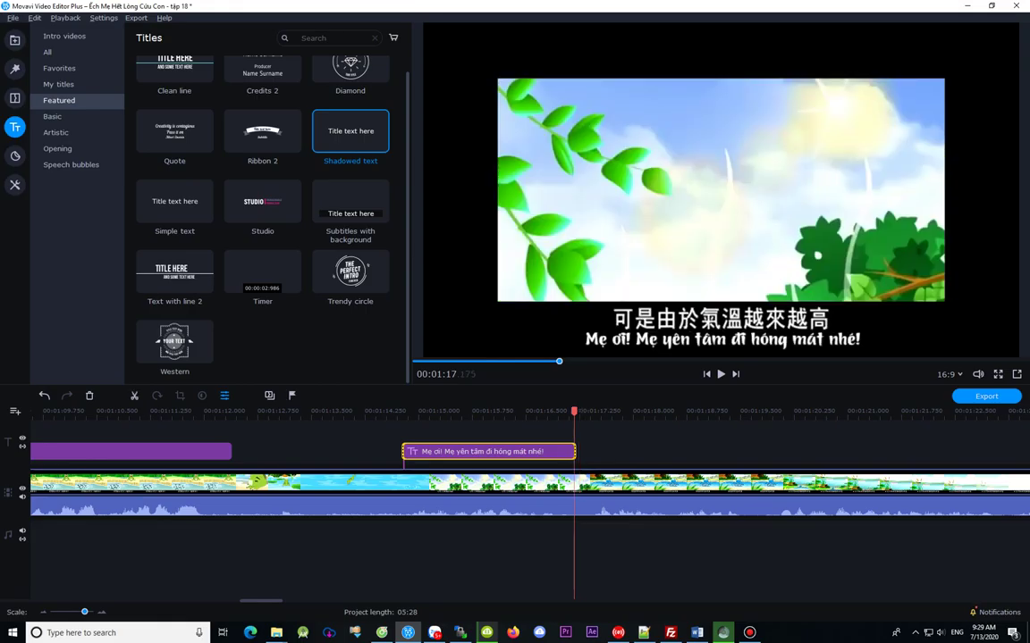
Step: Paste a copy of the shortened title just after it, starting at about 00:01:17.325 under the next Chinese subtitle
key(Left)
key(Left)
key(Left)
key(Left)
key(Left)
key(Left)
key(Left)
key(Left)
key(Left)
key(Left)
key(Left)
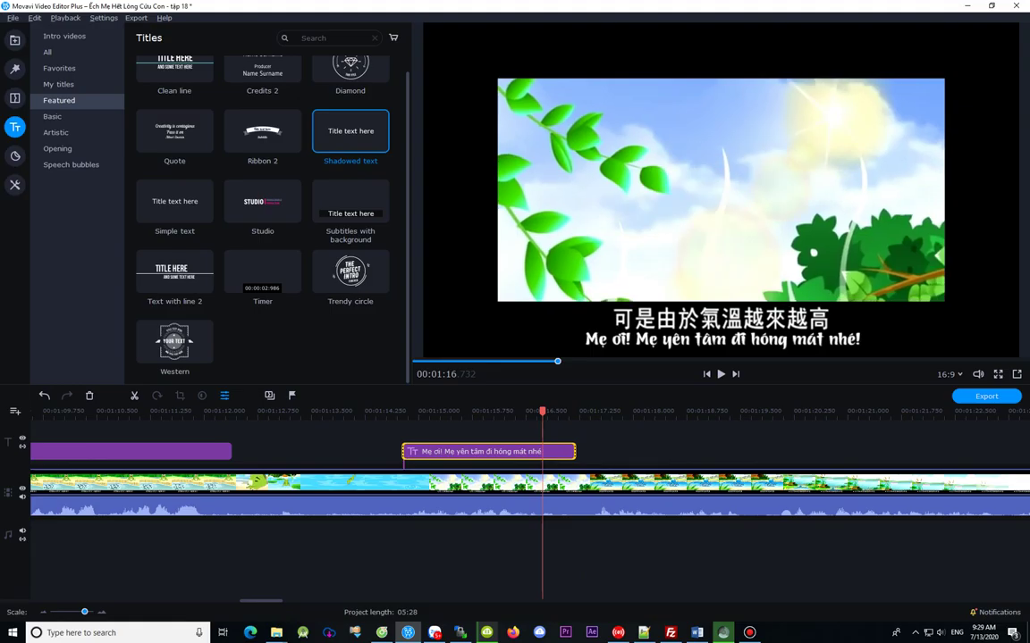
drag(541, 412, 585, 412)
key(ctrl+v)
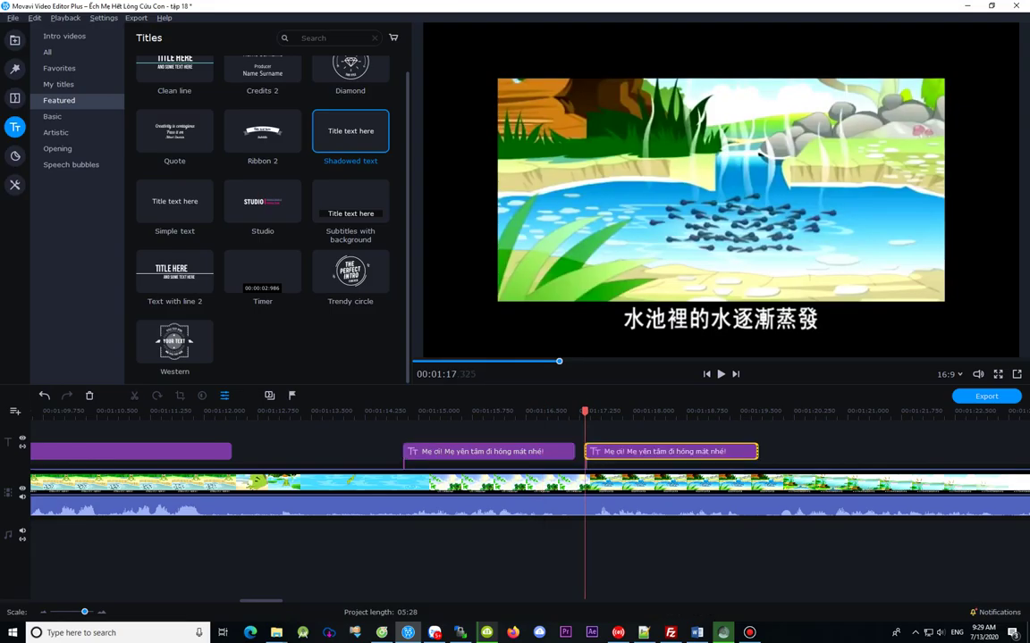
Step: Check where the last "Mẹ ơi! Mẹ yên tâm đi hóng mát nhé!" title starts relative to the pond scene's Chinese caption, around 1:17
key(Left)
key(Left)
key(Left)
key(Left)
key(Left)
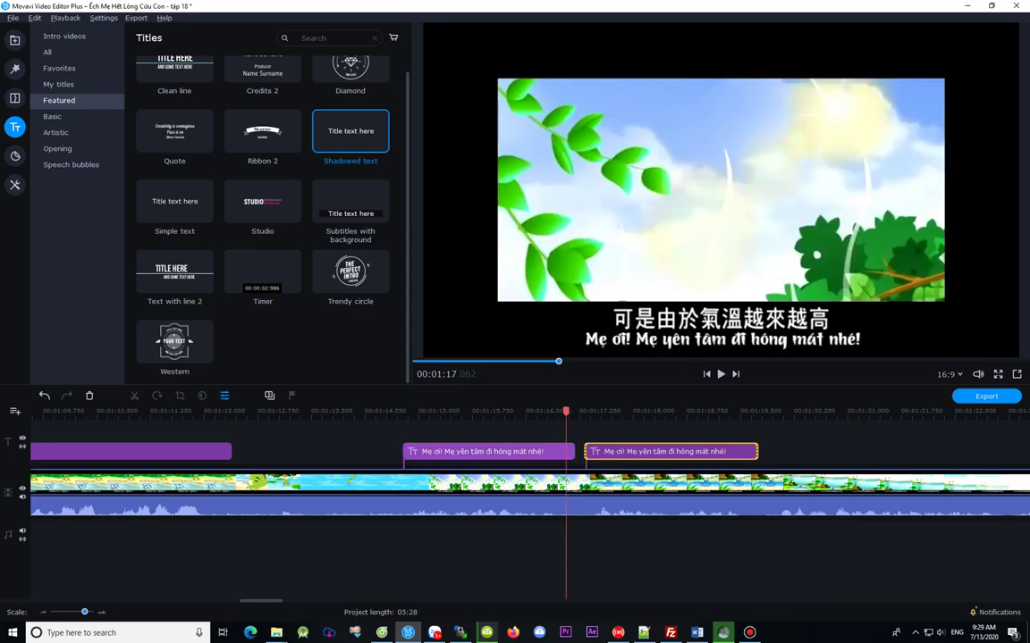
drag(566, 412, 587, 411)
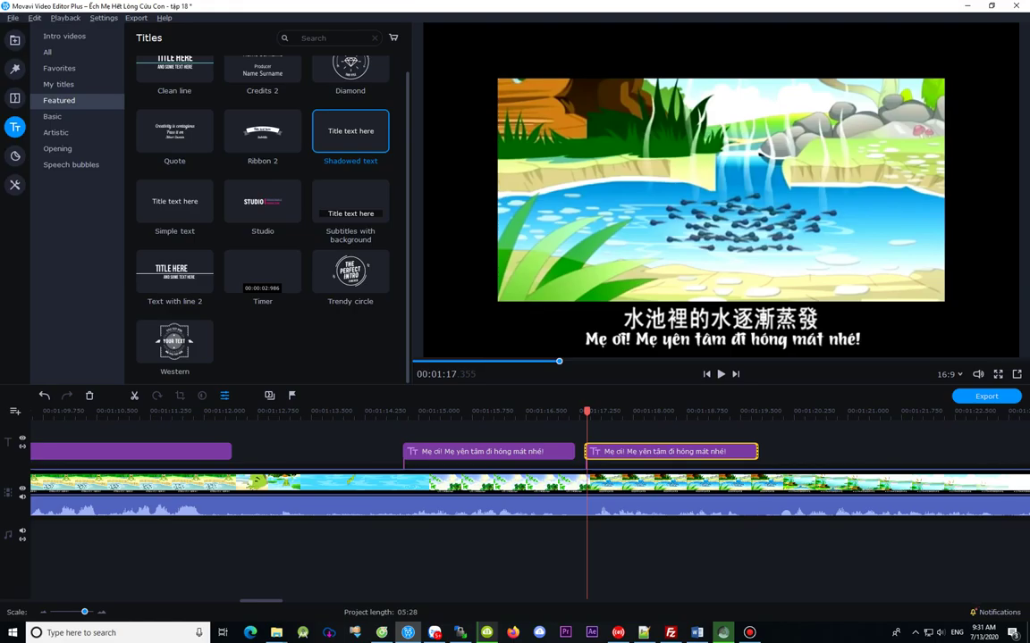
click(629, 452)
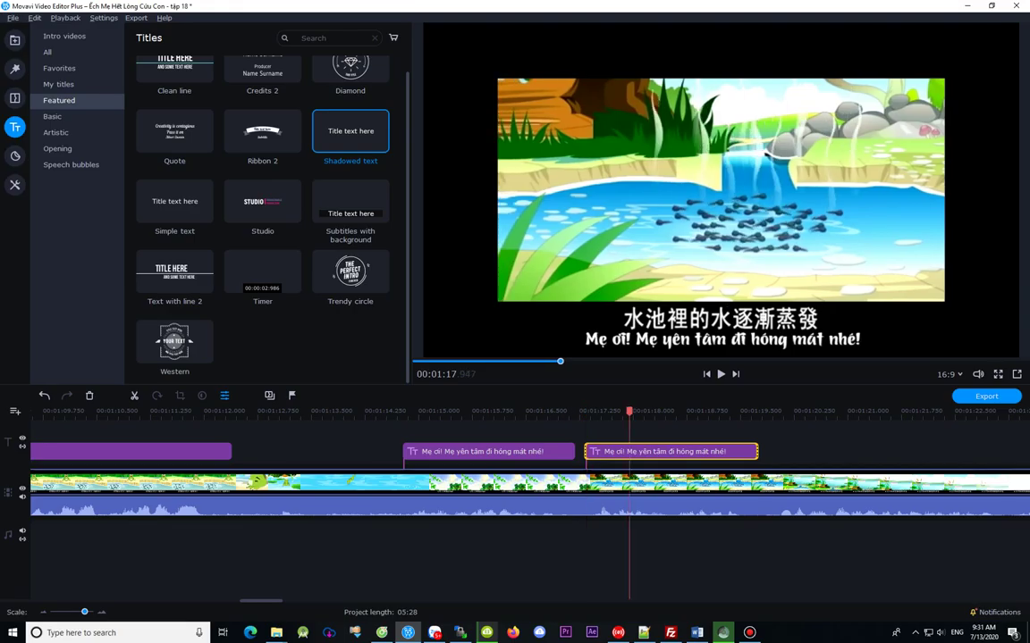
click(601, 452)
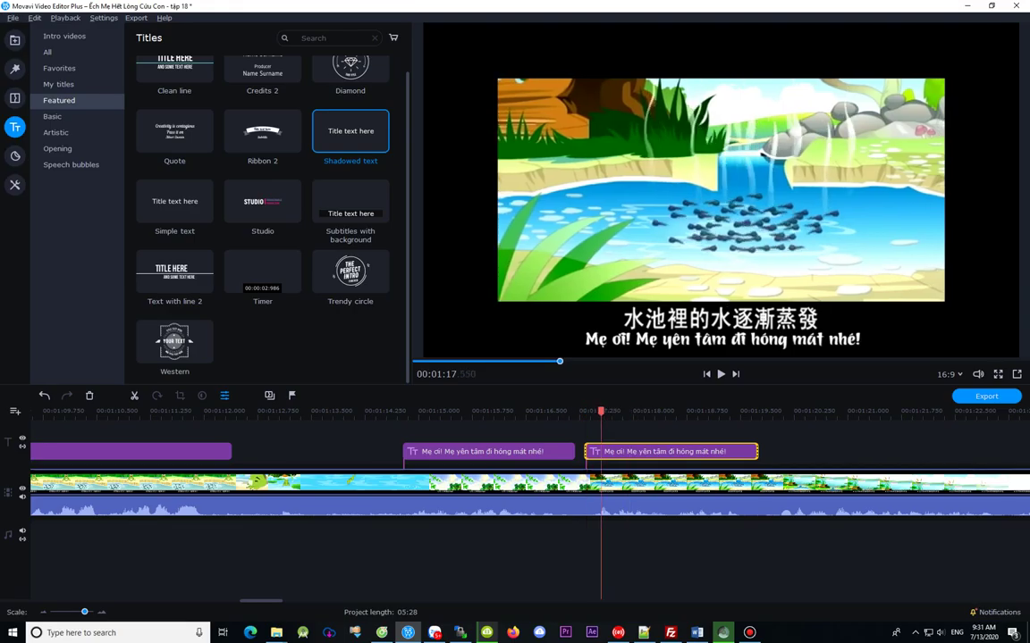
key(Left)
double_click(680, 453)
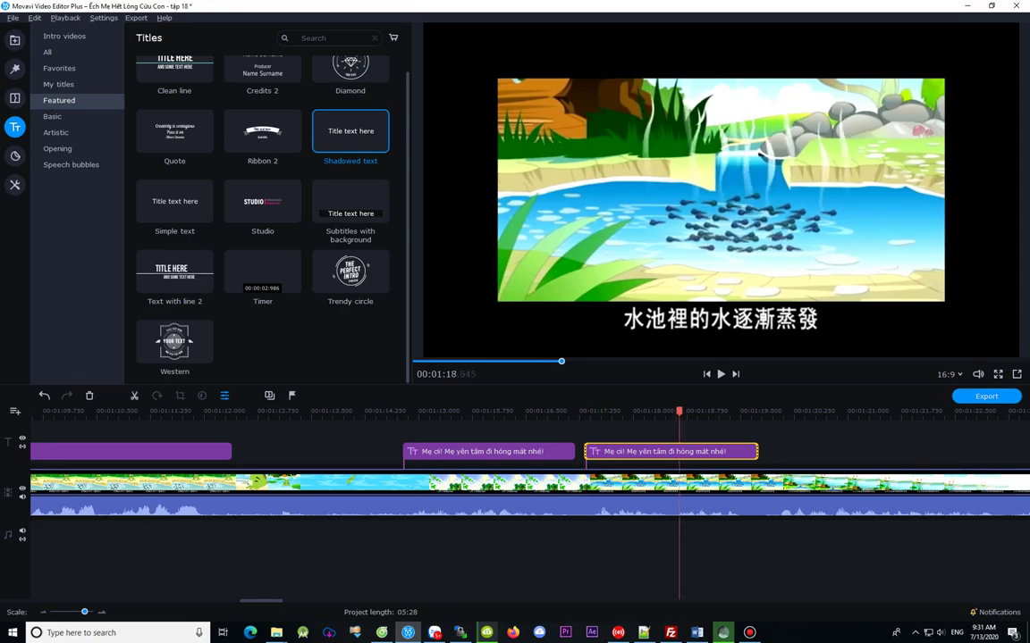
key(Right)
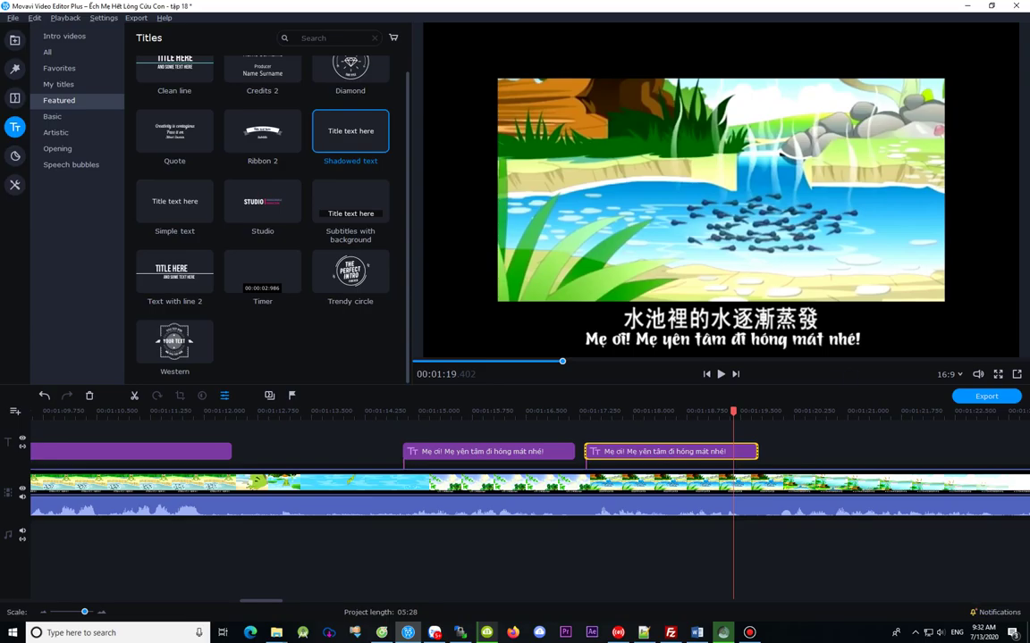
Step: Scrub back and forth through the last title clip to compare its span with the Chinese caption in the pond scene
click(751, 412)
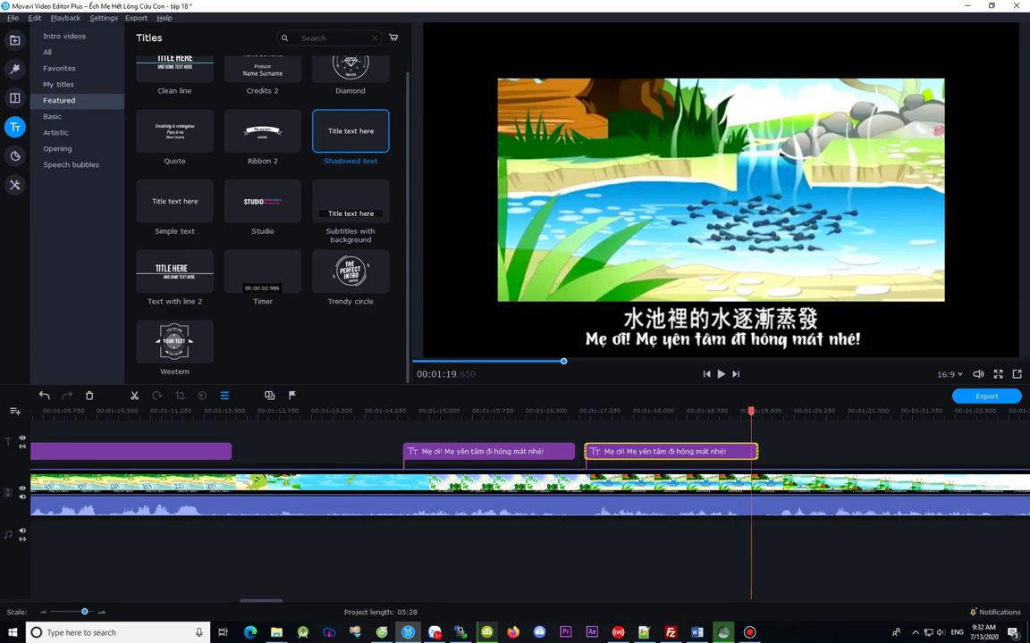
click(740, 412)
click(649, 412)
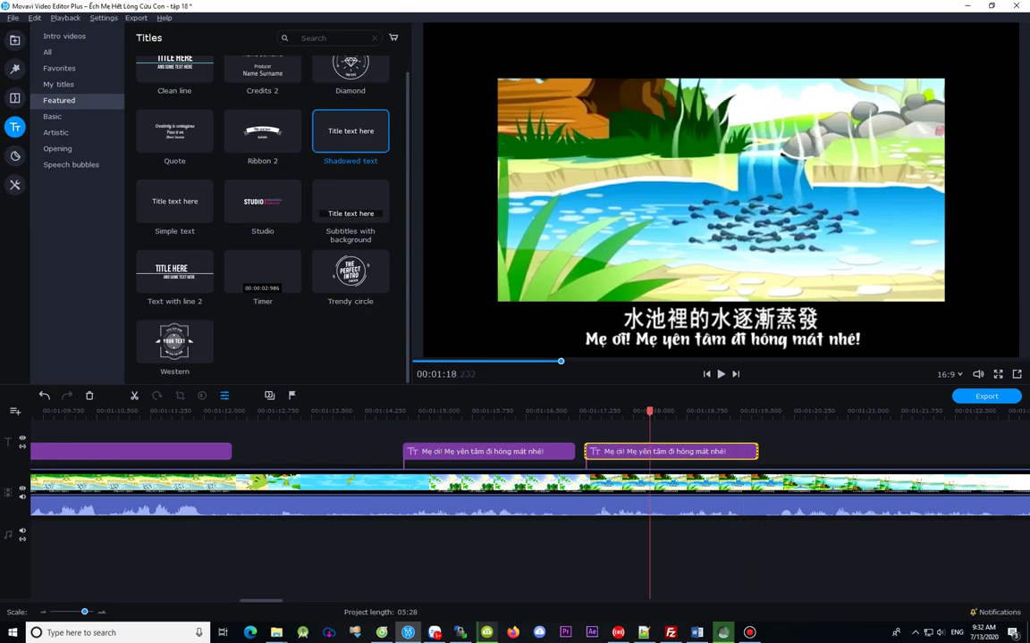
click(605, 412)
click(647, 412)
click(719, 412)
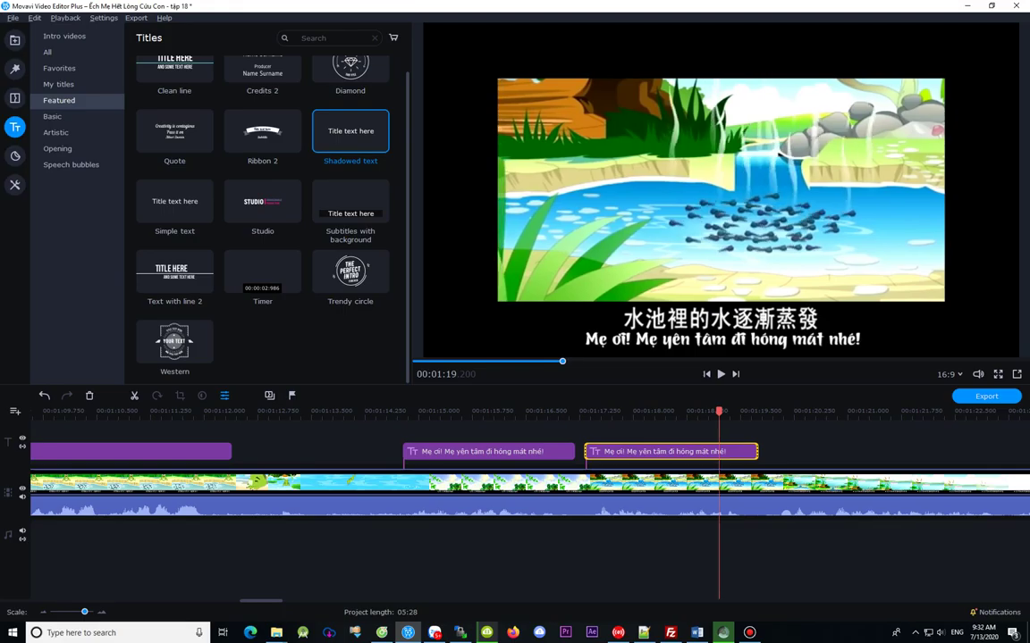
click(660, 412)
click(722, 412)
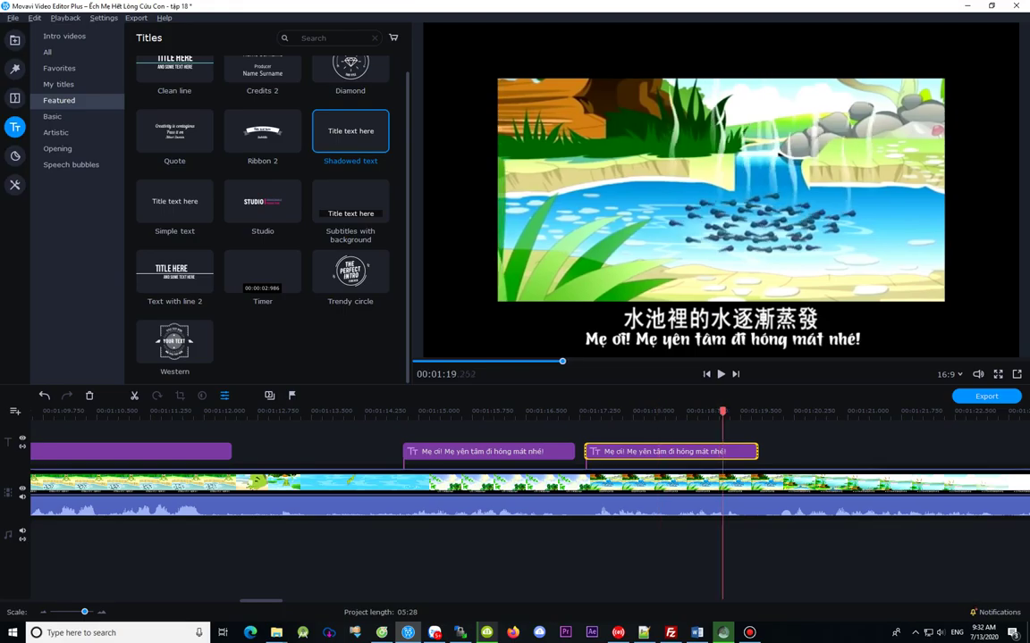
click(741, 412)
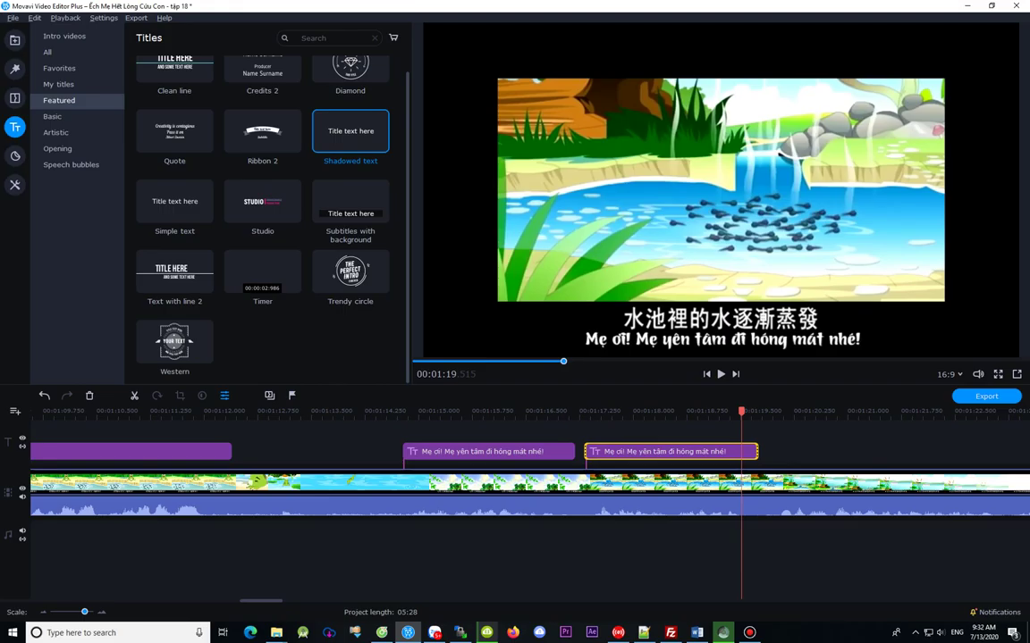
click(590, 412)
click(689, 412)
click(735, 412)
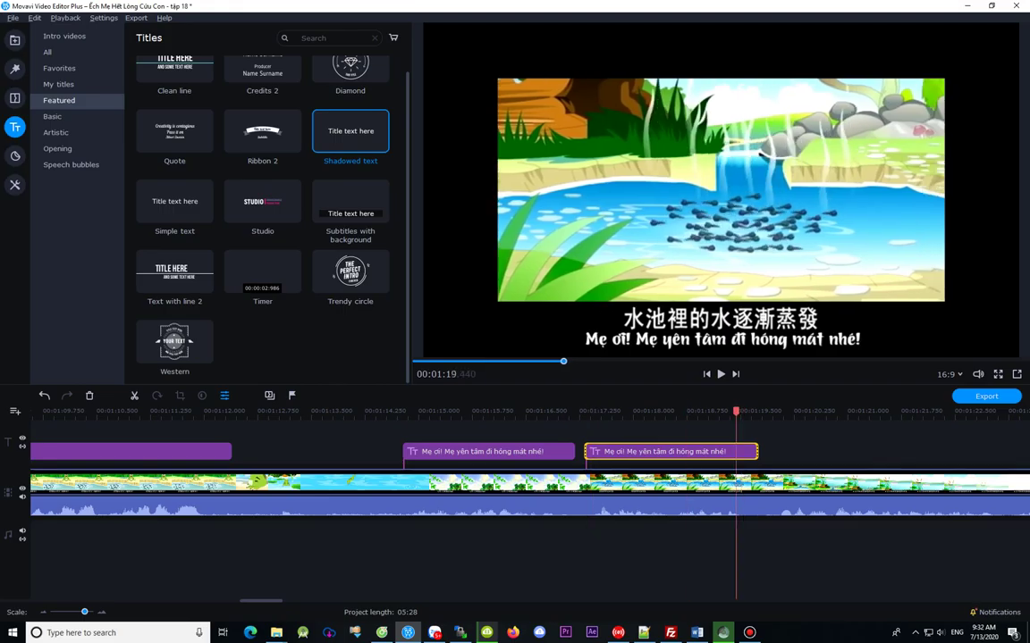
click(752, 412)
click(732, 411)
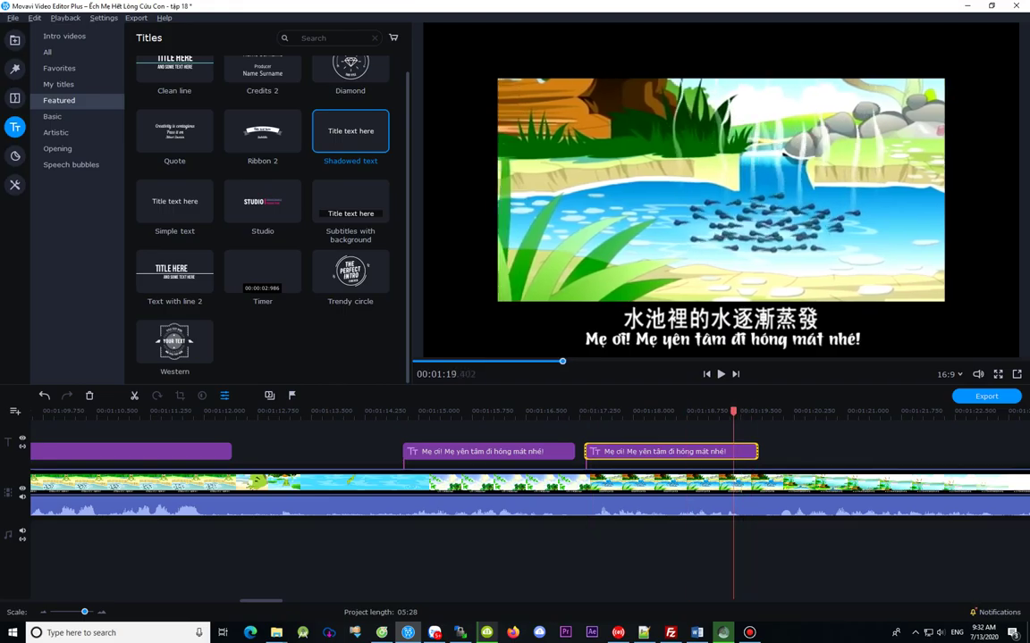
click(763, 412)
Step: Examine the frames around the end of the last title clip, near 1:19, to check where its text disappears
key(Left)
key(Left)
key(Left)
key(Left)
key(Left)
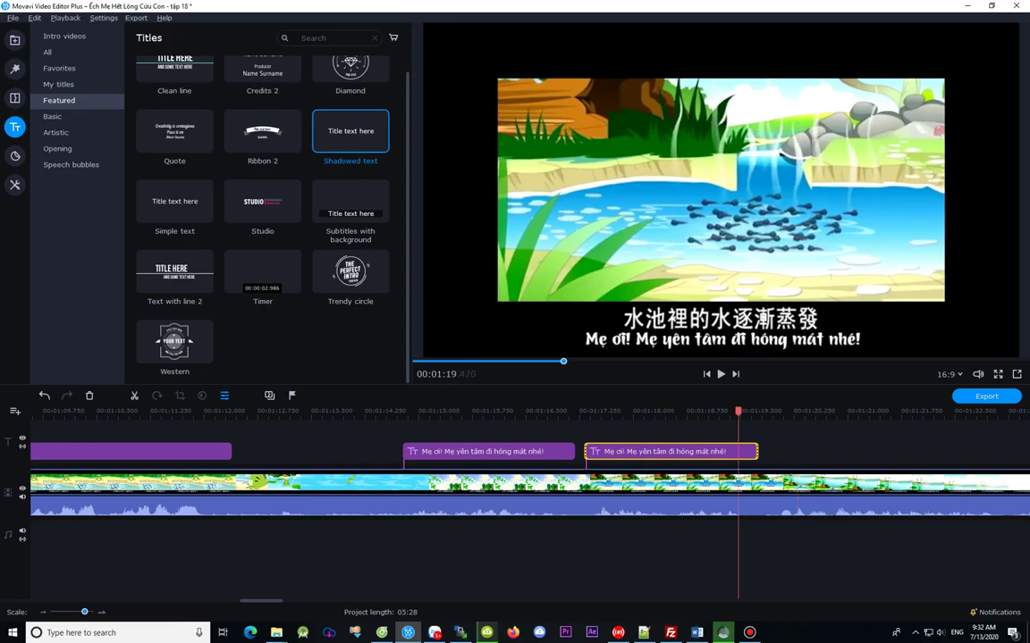
key(Right)
key(Right)
key(Right)
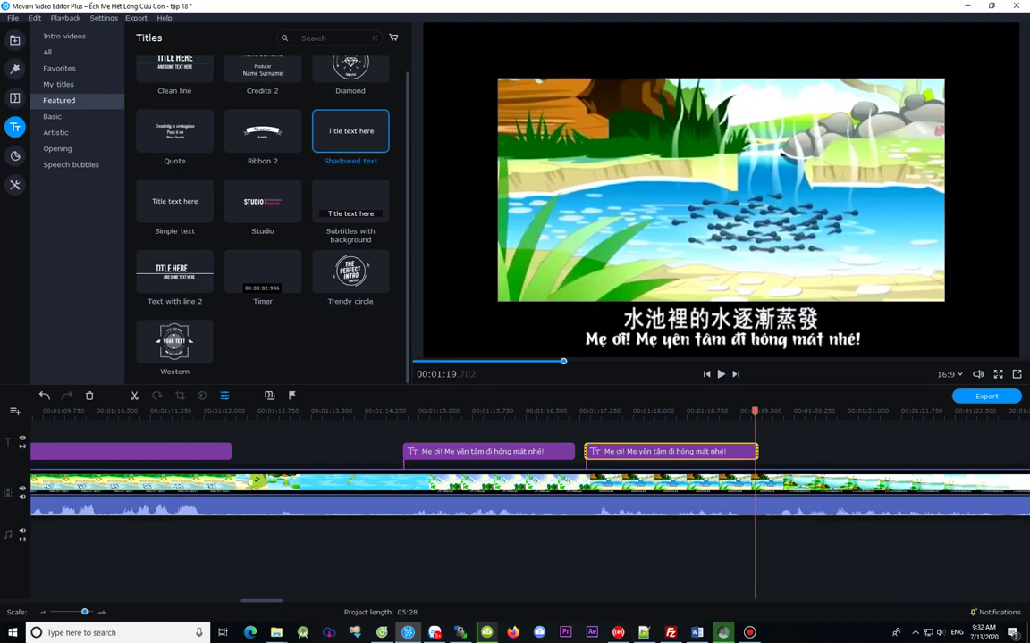
key(Left)
key(Left)
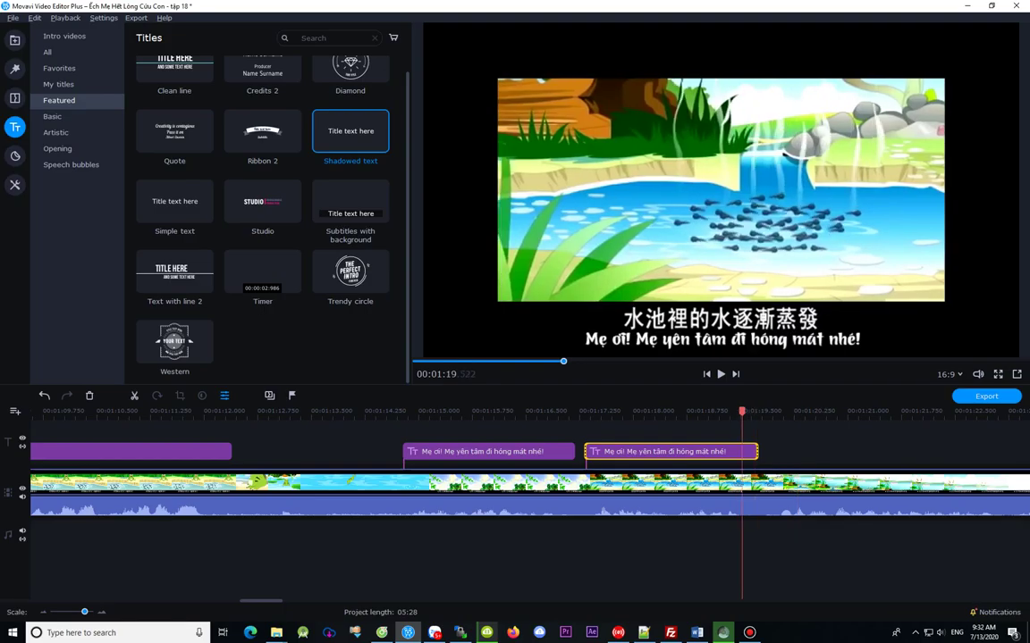
key(Left)
key(Left)
key(Left)
key(Left)
key(Left)
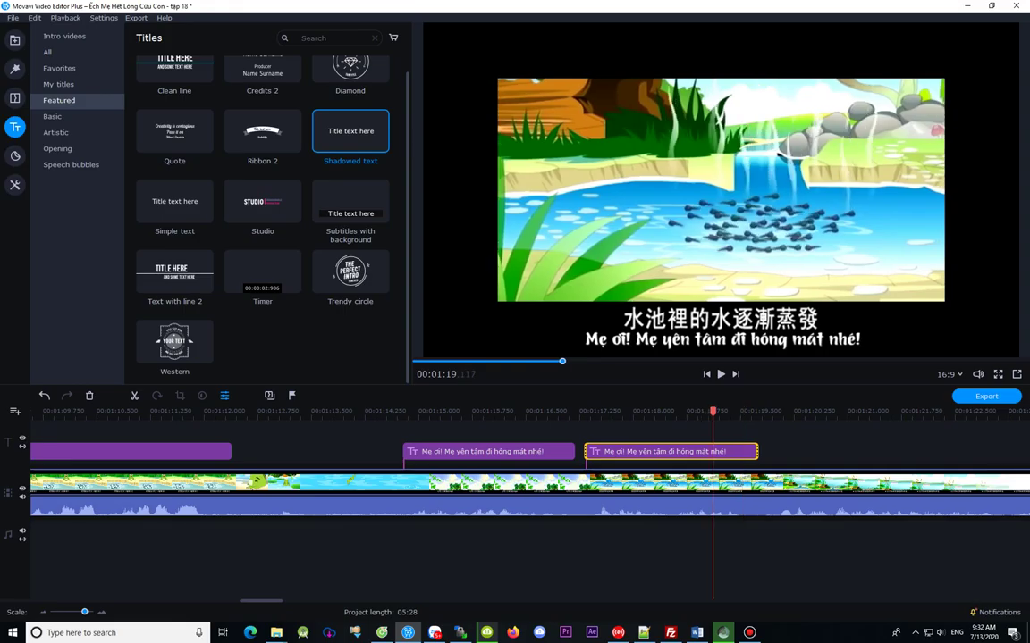
key(Right)
key(Right)
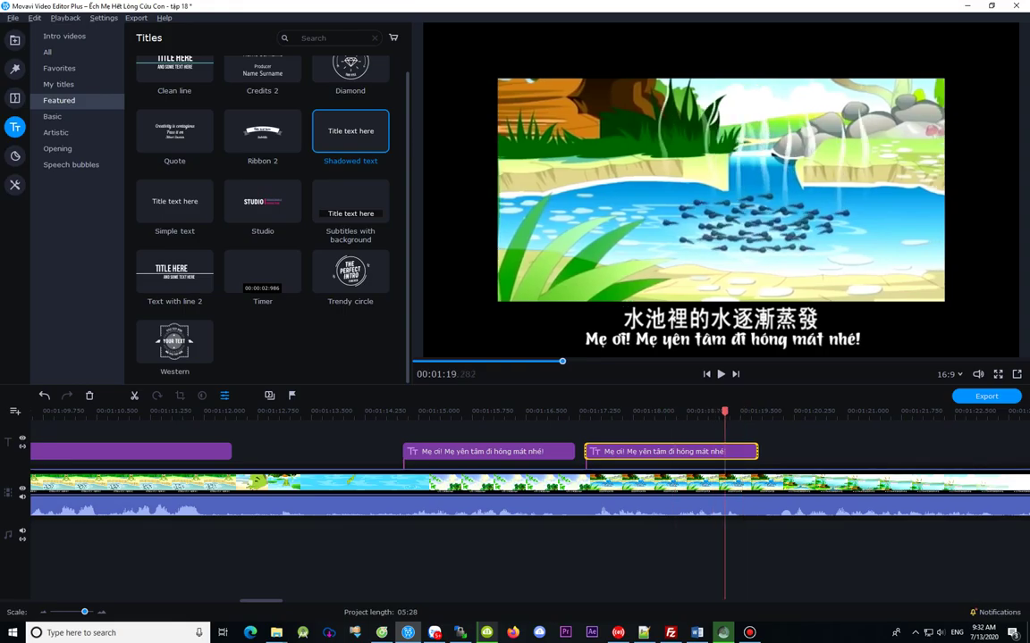
key(Right)
key(Right)
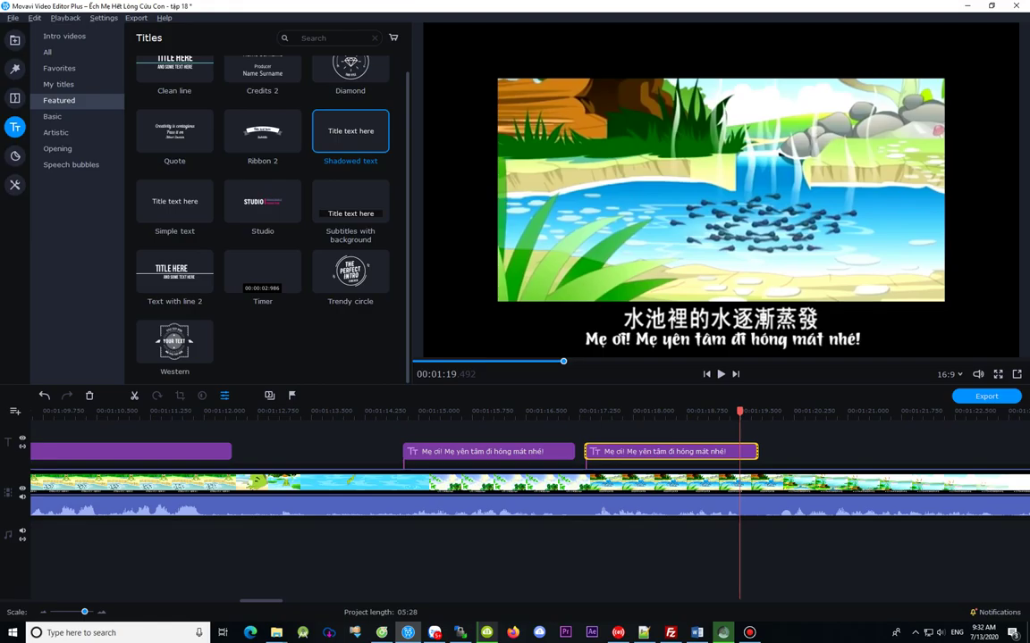
key(Right)
key(Right)
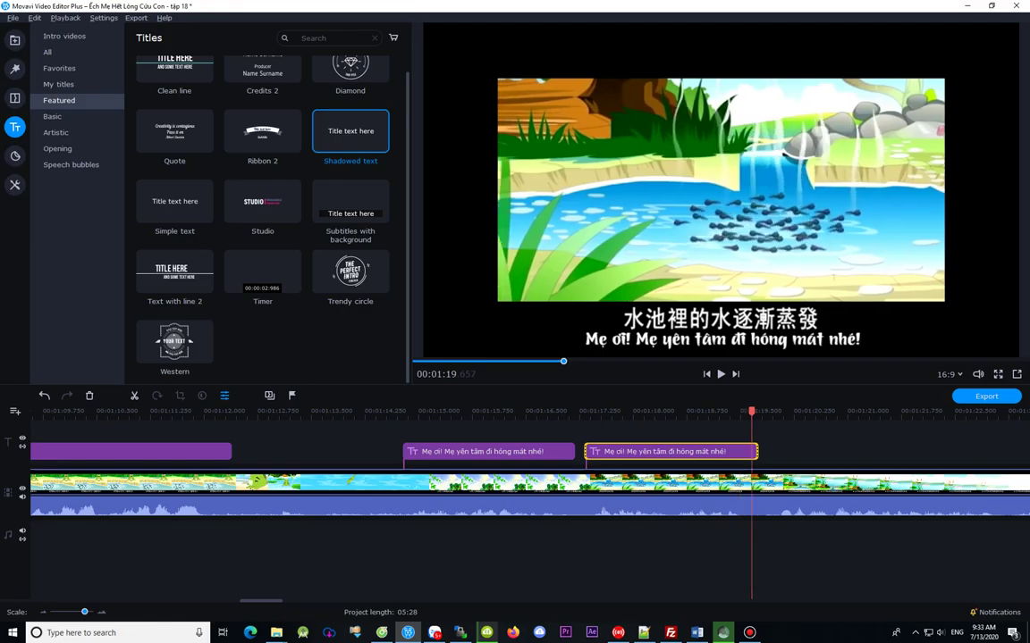
key(Right)
key(Left)
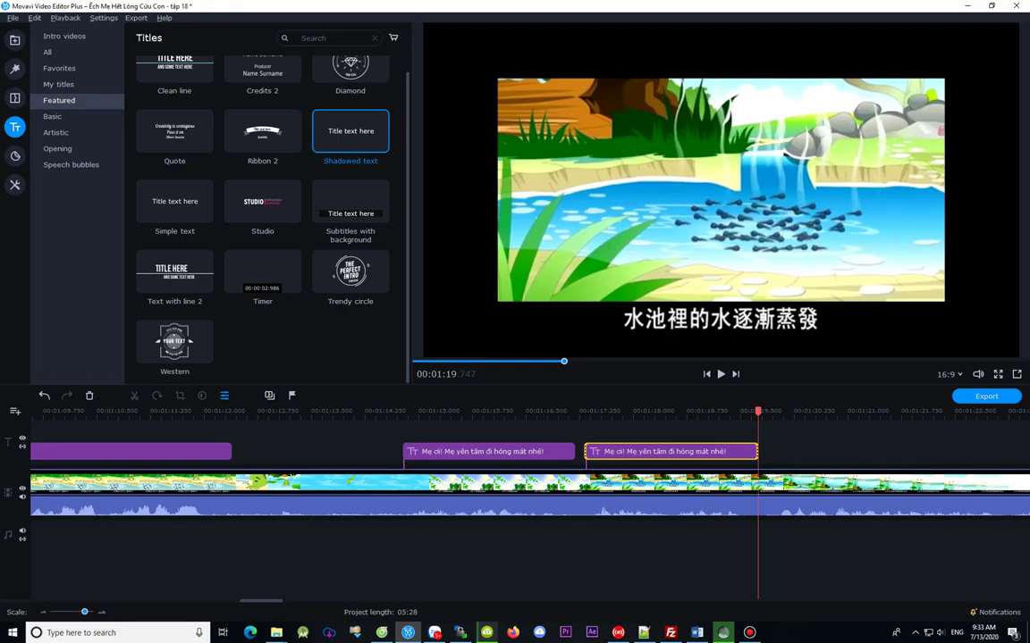
key(Right)
key(Right)
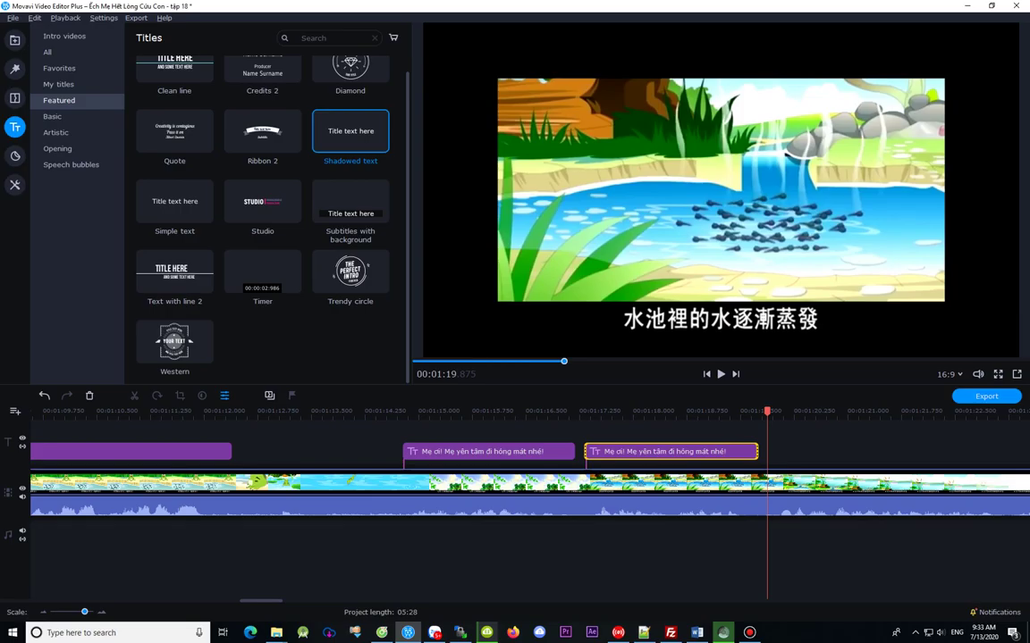
Step: Switch to the Word subtitle script, review the timing table's lines around 1;17 and 1;20, and return to Movavi Video Editor Plus
click(697, 633)
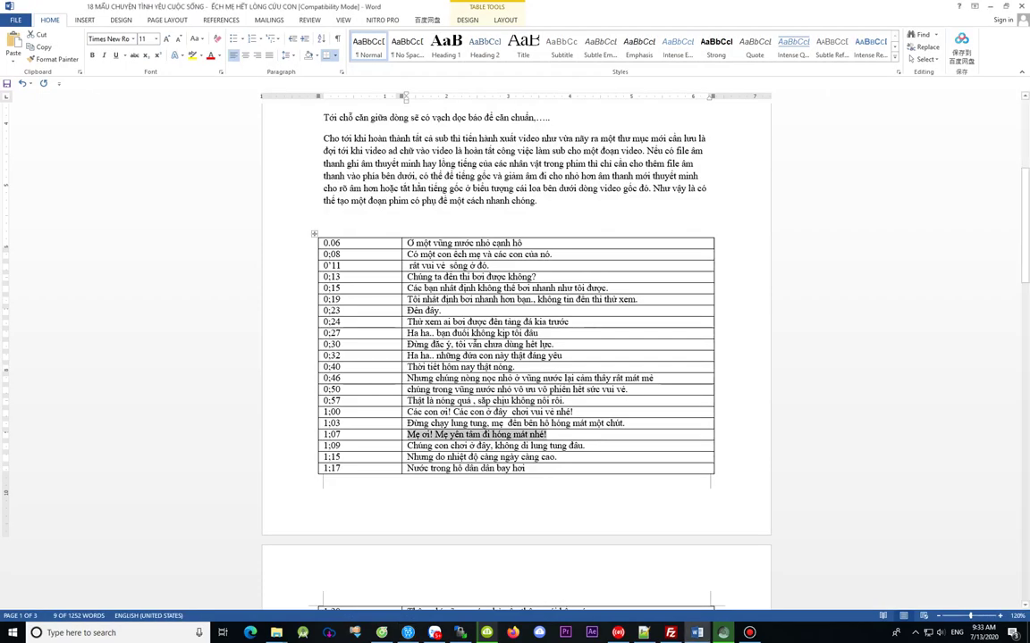
click(530, 435)
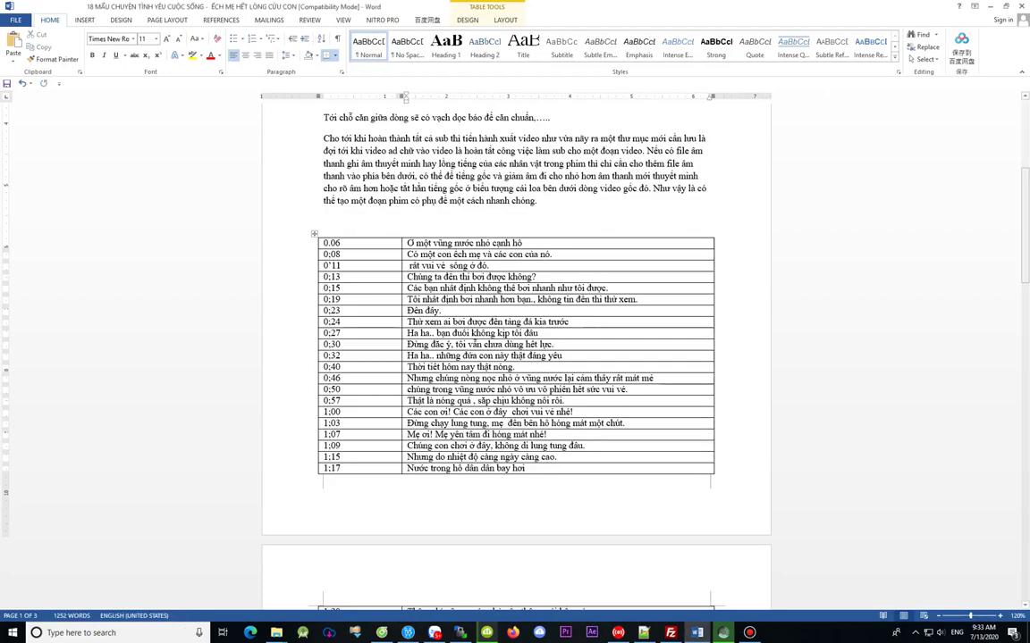
mouse_move(1025, 234)
mouse_down()
mouse_move(1025, 390)
mouse_move(1025, 204)
mouse_move(1025, 256)
mouse_up()
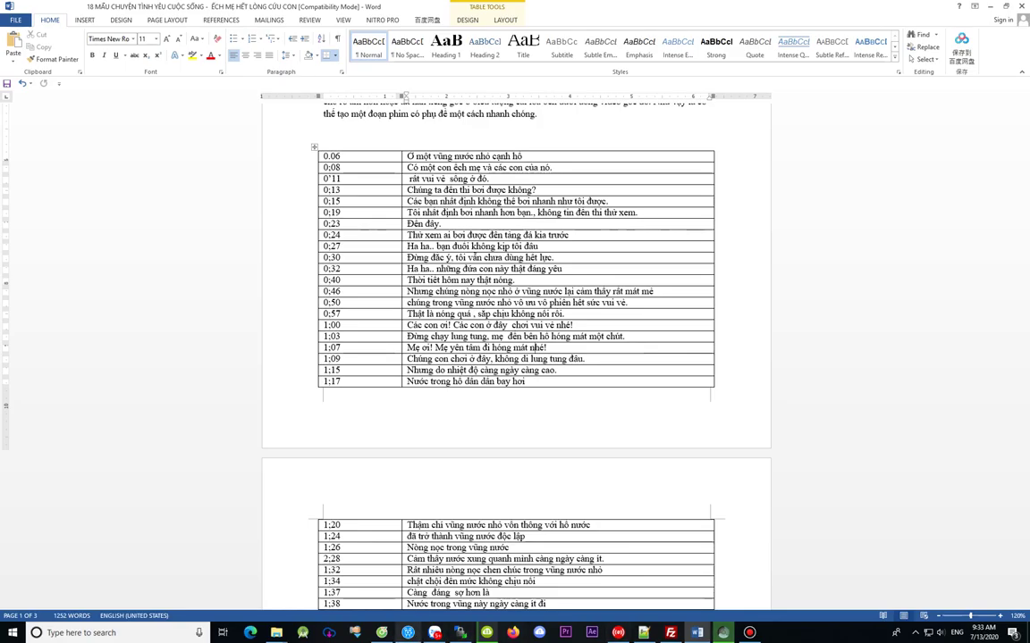
key(alt+Tab)
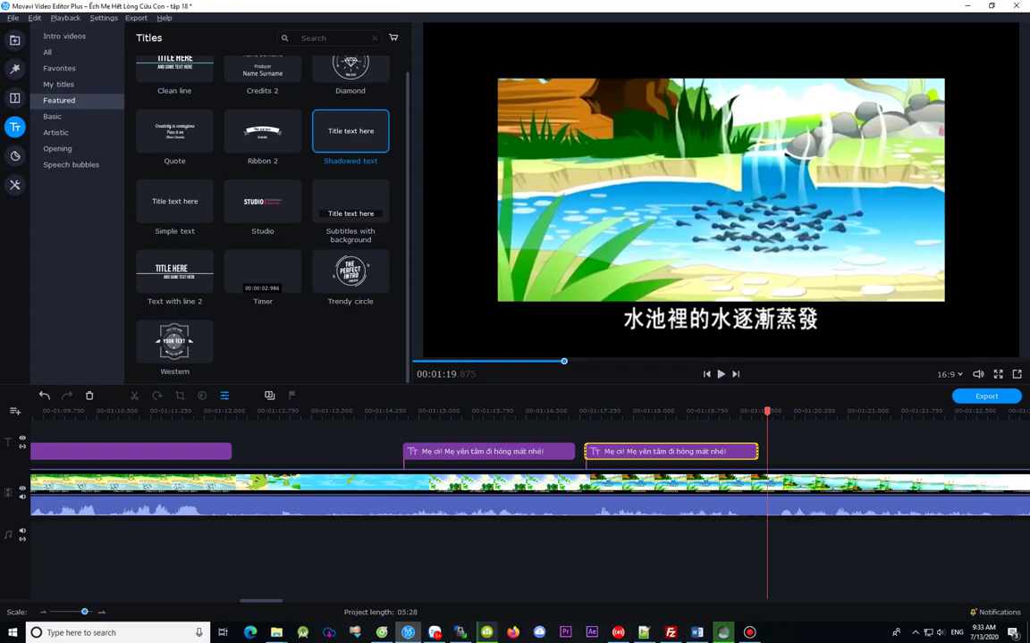
Step: Compare the end of the last title clip with the script's timing by moving frame by frame around 1:19
key(Left)
key(Right)
key(Right)
key(Right)
key(Right)
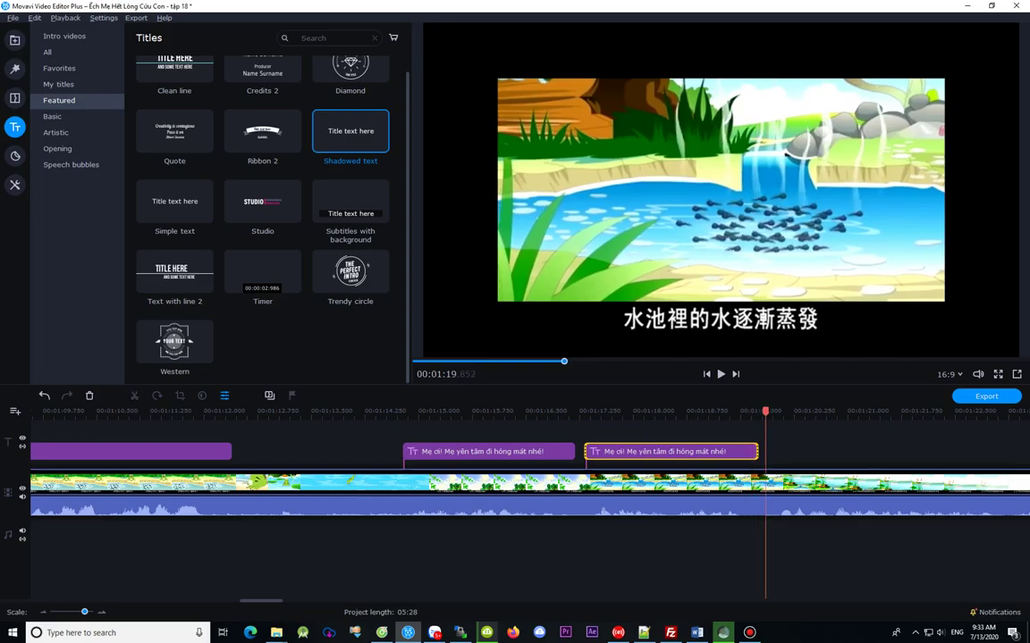
key(Left)
key(Left)
key(Left)
key(Left)
key(Right)
key(Right)
key(Right)
key(Right)
key(Right)
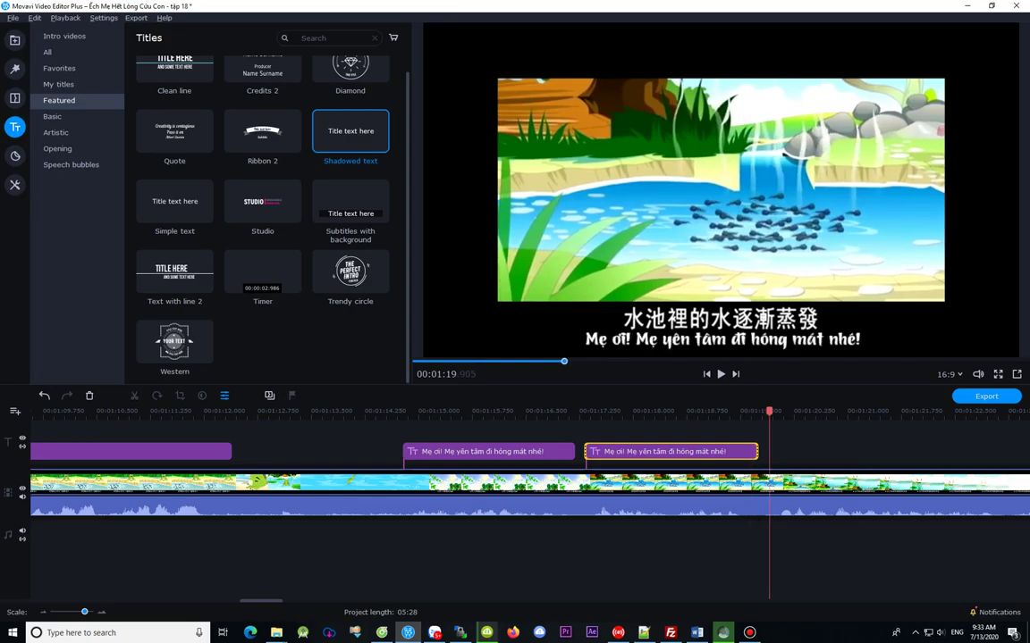
key(Left)
key(Left)
key(Right)
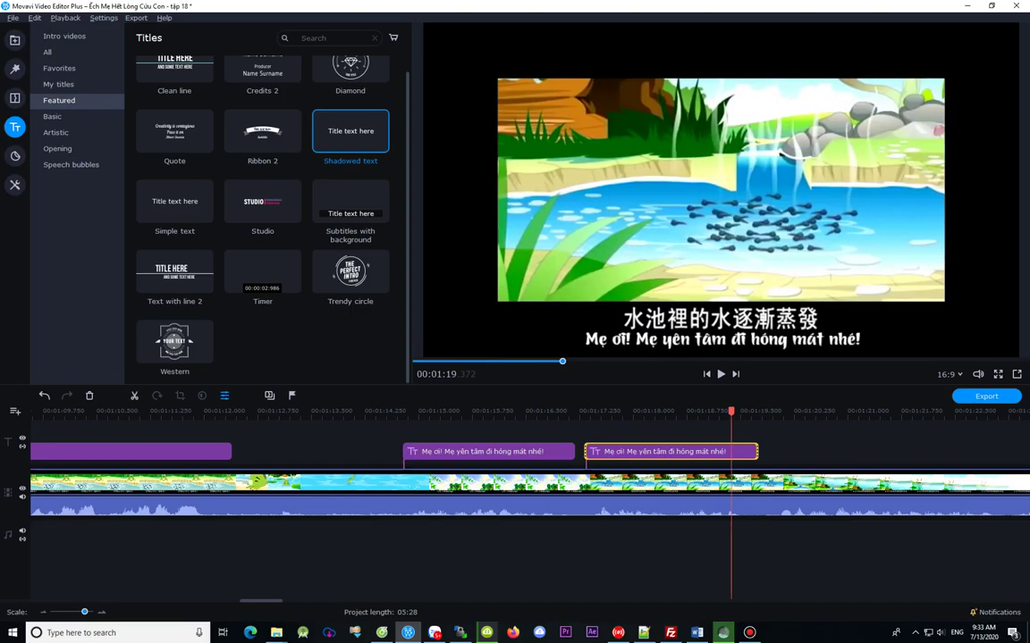
Step: Review the last title clip again from its start near 1:17 through its end near 1:19 to recheck its timing
click(612, 412)
key(Left)
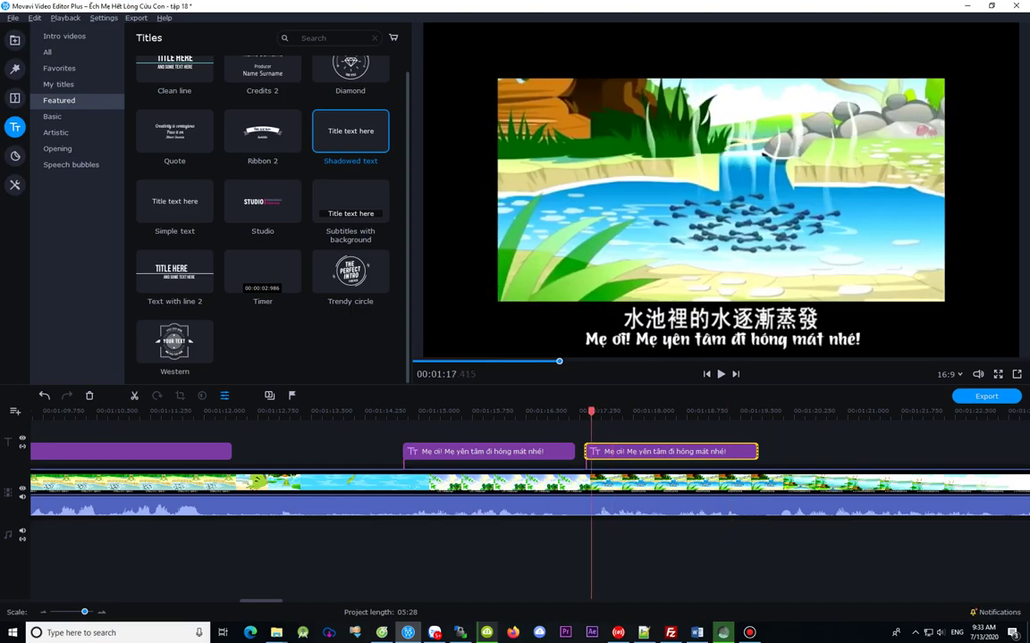
key(Right)
key(Right)
key(Right)
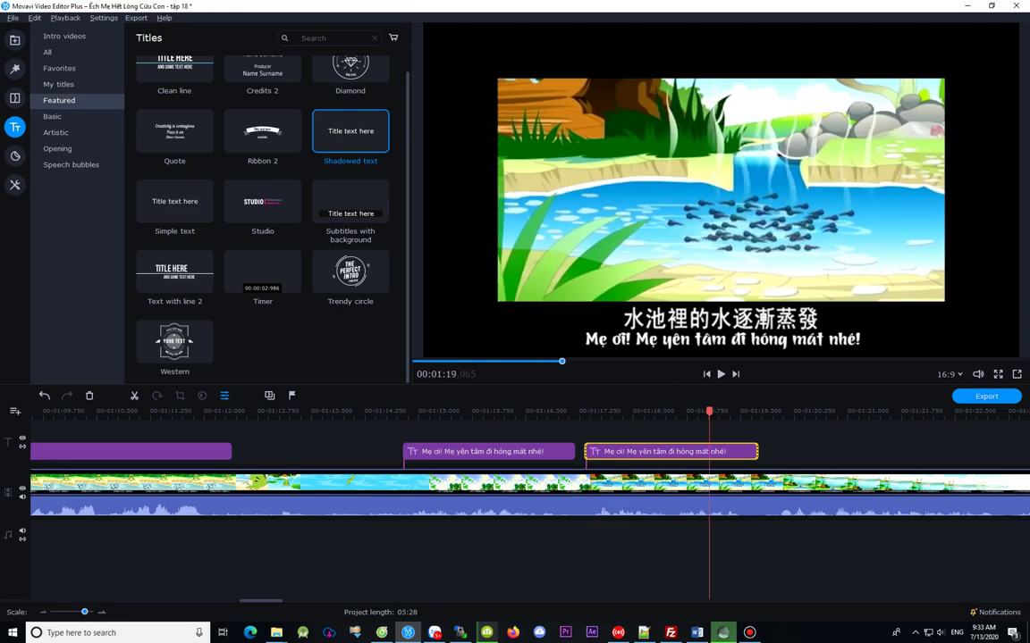
mouse_move(723, 632)
key(Right)
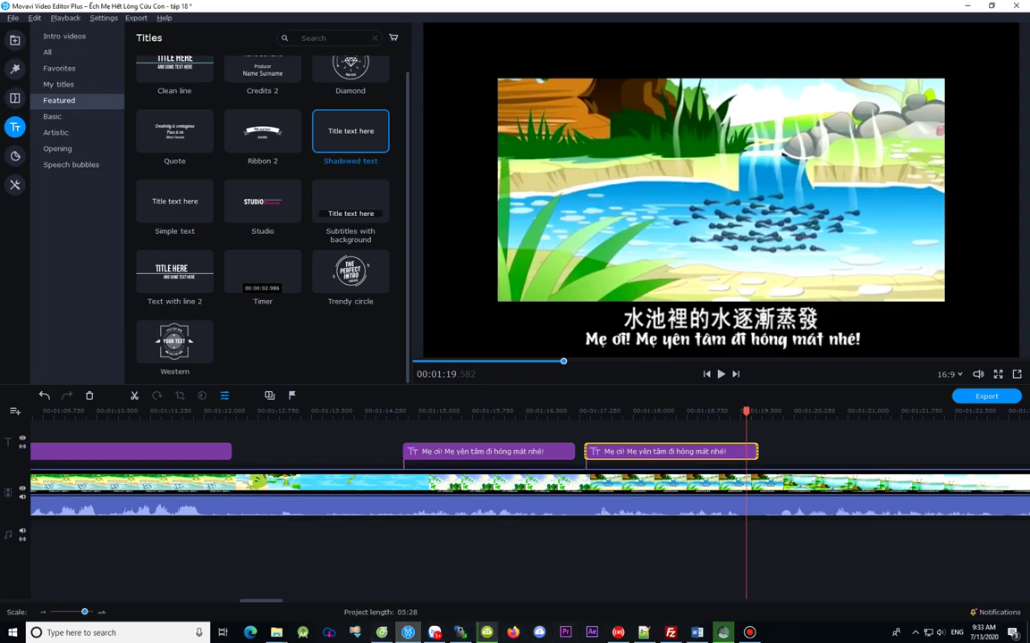
key(space)
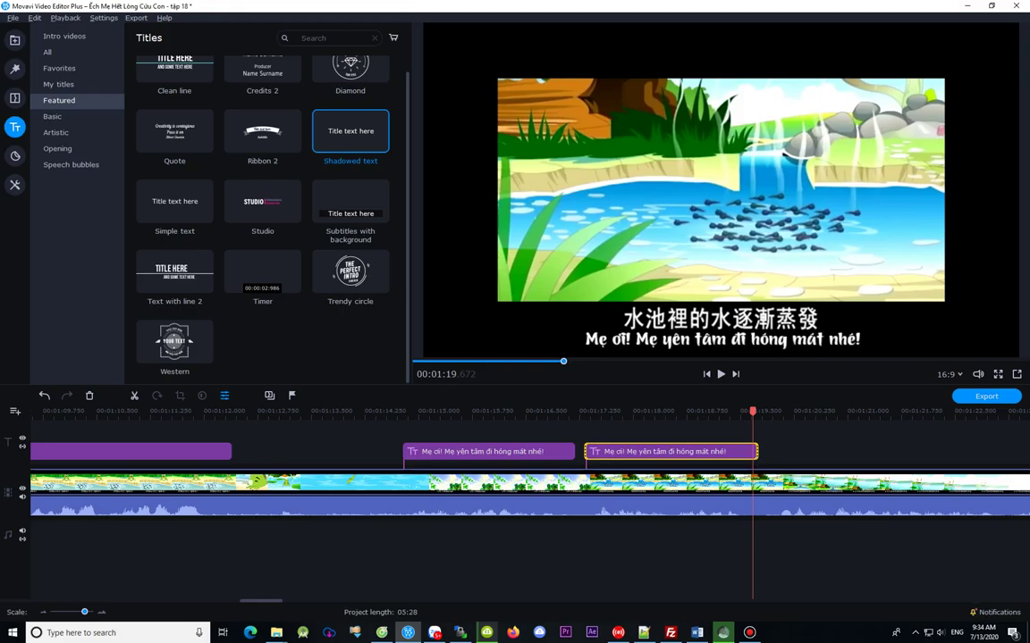
click(757, 412)
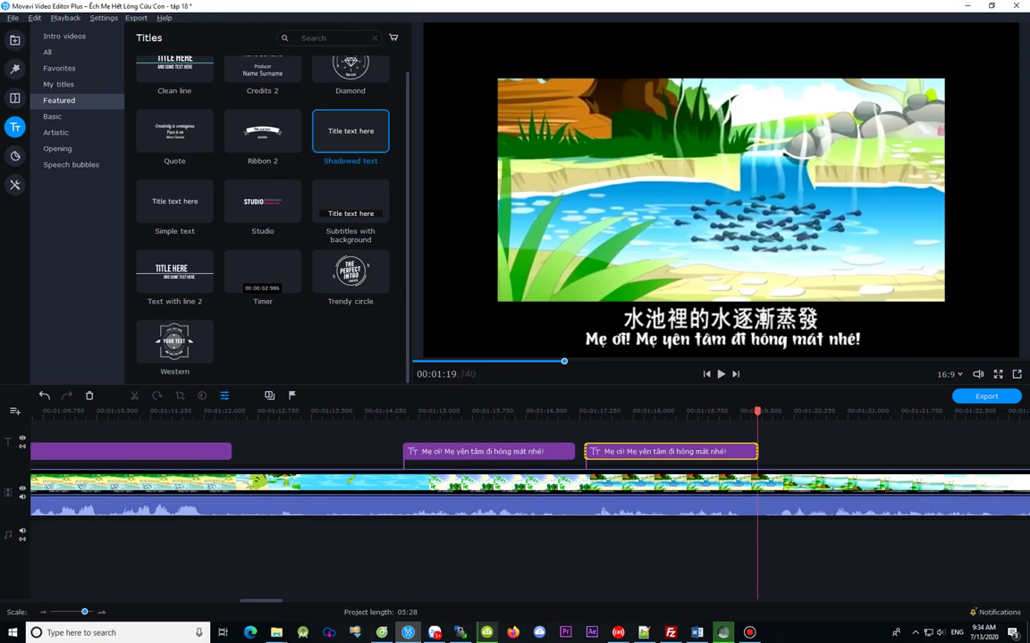
key(shift+Left)
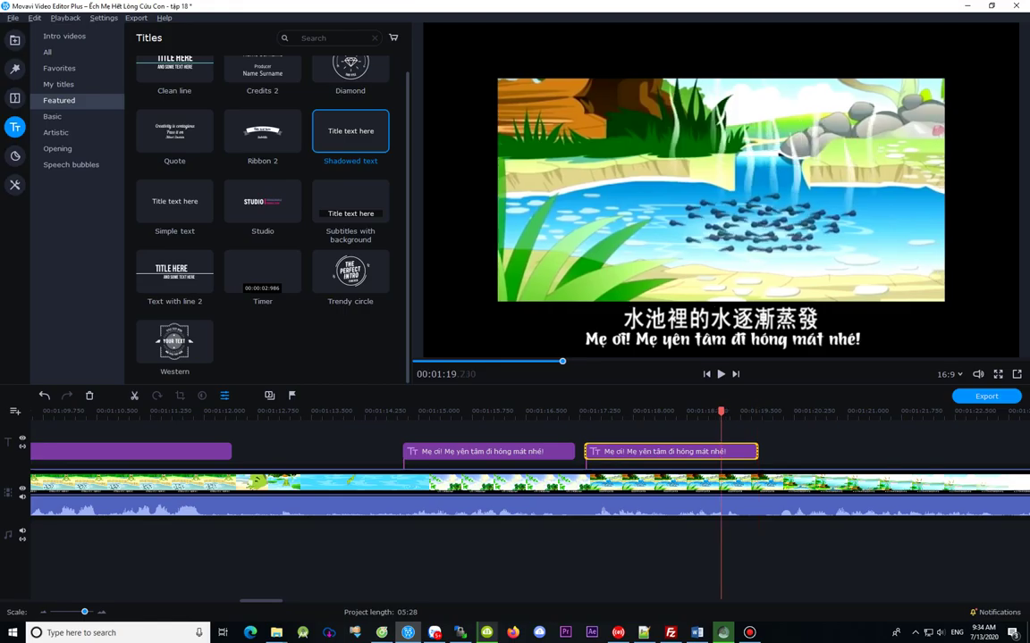
Step: Examine the frames from about 1:18 to 1:21 to compare the last title clip's end with the Chinese caption change
click(743, 412)
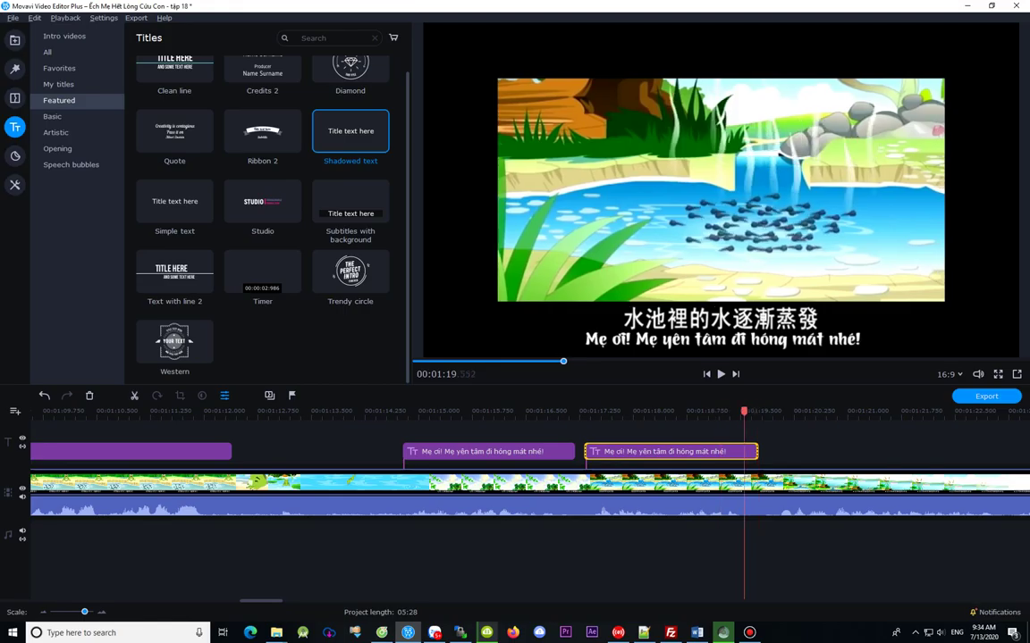
key(Left)
key(Left)
key(Left)
key(Left)
key(Left)
key(Left)
key(Left)
key(Left)
key(Left)
key(Left)
key(Left)
key(Left)
key(Left)
key(Left)
key(Left)
key(Left)
key(Left)
key(Left)
key(Left)
key(Left)
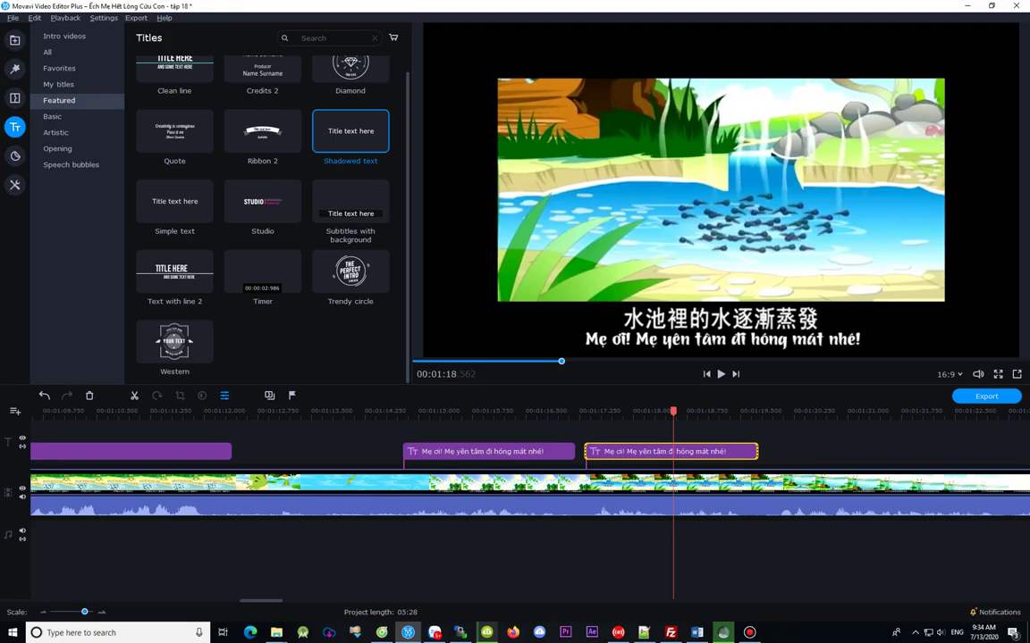
key(Right)
key(Right)
key(Right)
key(Right)
key(Right)
key(Right)
key(Right)
key(Right)
key(Right)
key(Right)
key(Right)
key(Right)
key(Right)
key(Right)
key(Right)
key(Right)
key(Right)
key(Right)
key(Right)
key(Right)
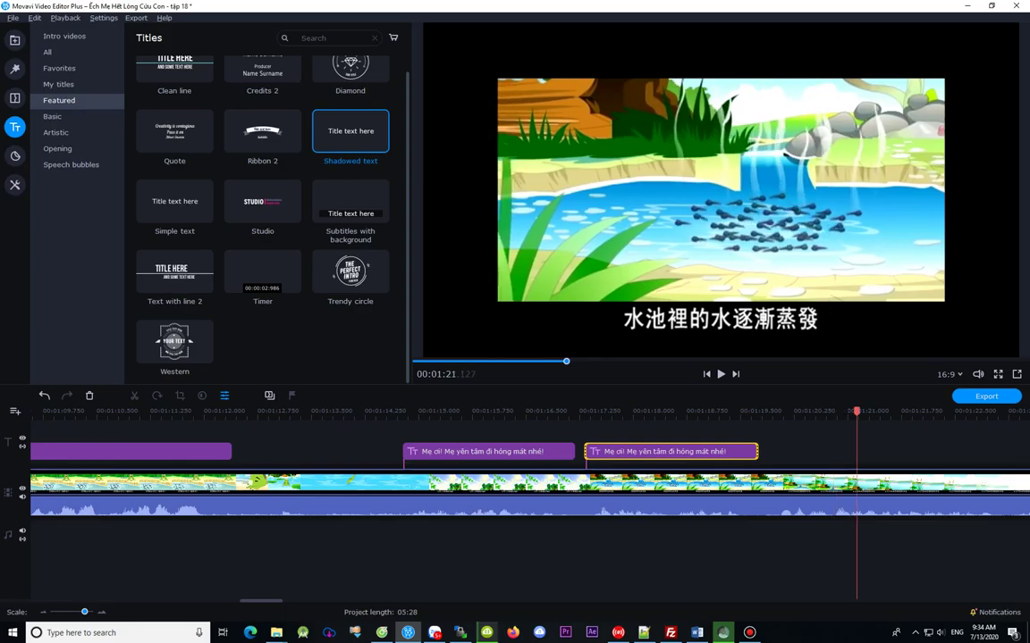
Step: Locate the frame between the last title clip's end and 1:20 where the Chinese caption changes
key(Left)
key(Left)
key(Left)
key(Left)
key(Left)
key(Left)
key(Left)
key(Left)
key(Left)
key(Left)
key(Left)
key(Left)
key(Left)
key(Left)
key(Left)
key(Left)
key(Left)
key(Left)
key(Left)
key(Left)
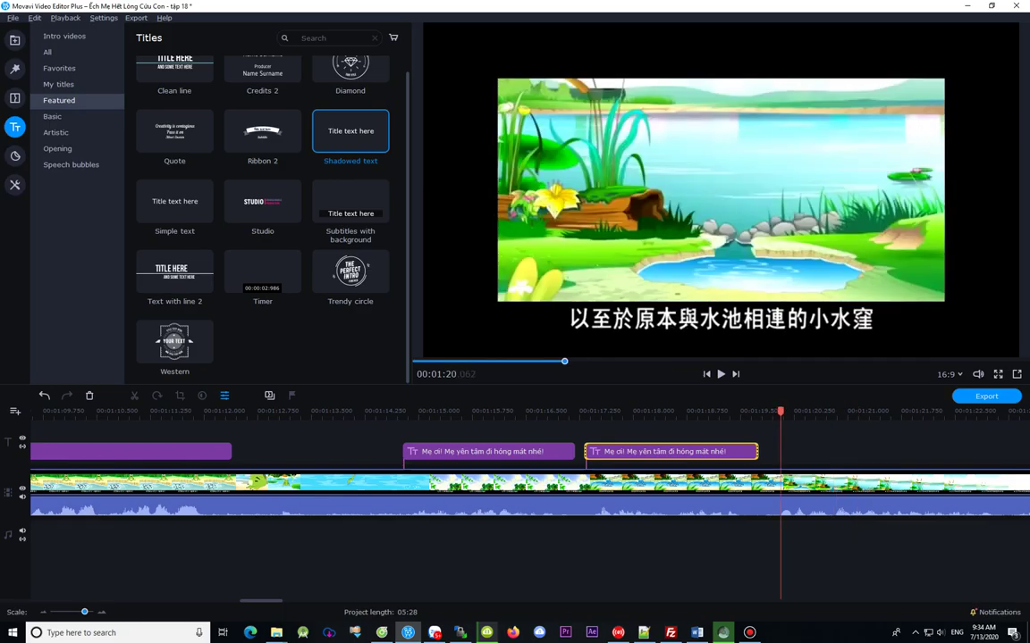
key(Left)
key(Left)
key(Left)
key(Left)
key(Left)
key(Left)
key(Left)
key(Left)
key(Left)
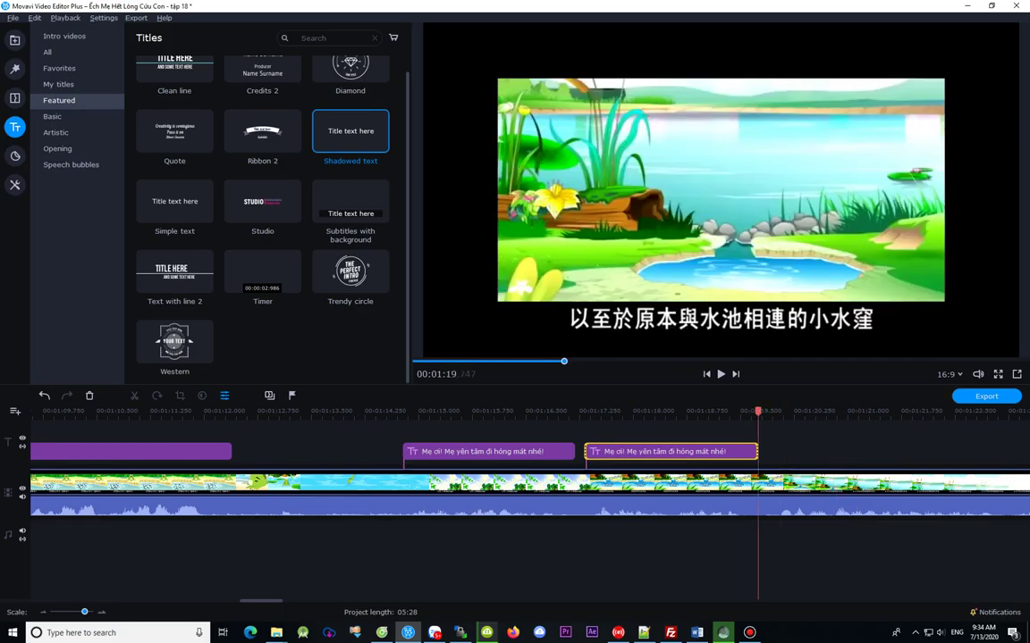
key(Right)
key(Right)
key(Right)
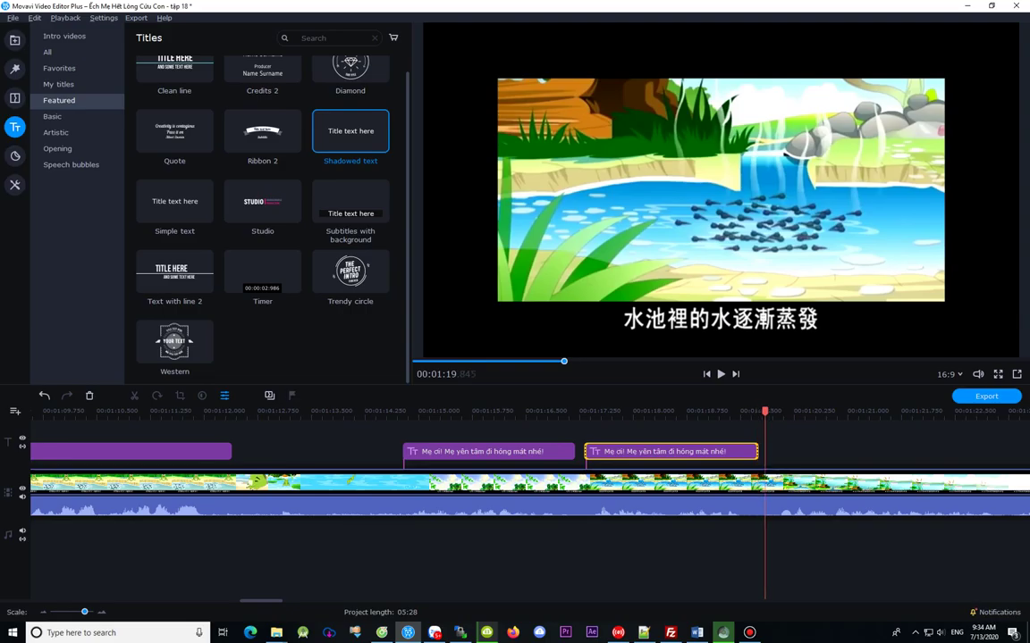
key(Right)
key(Right)
key(Right)
key(Right)
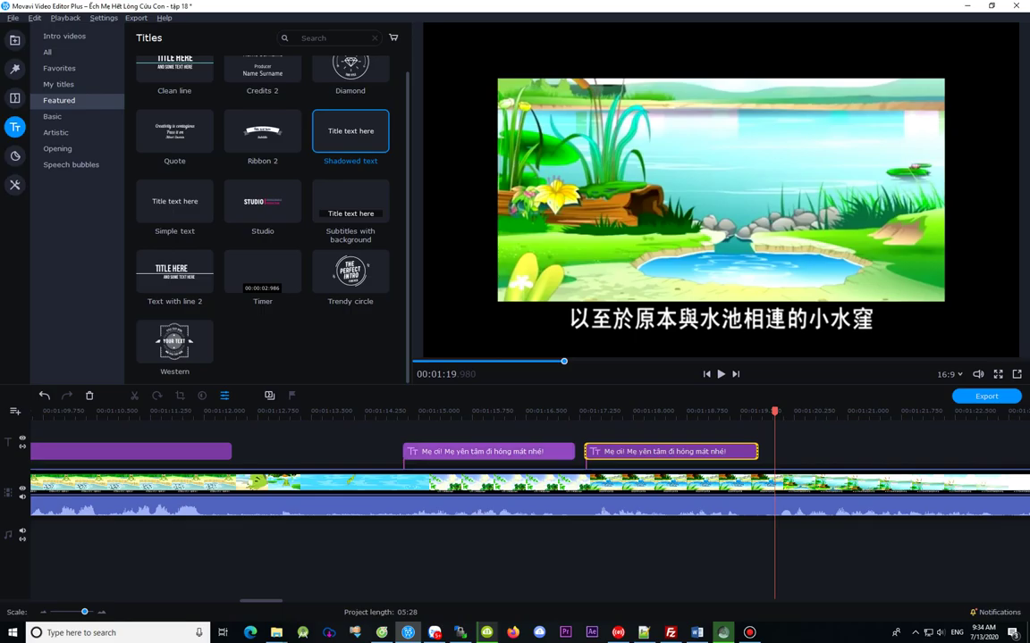
Step: Extend the last title clip's end to about 1:19.883 and check the frames on both sides of it
scroll(529, 483, up, 2)
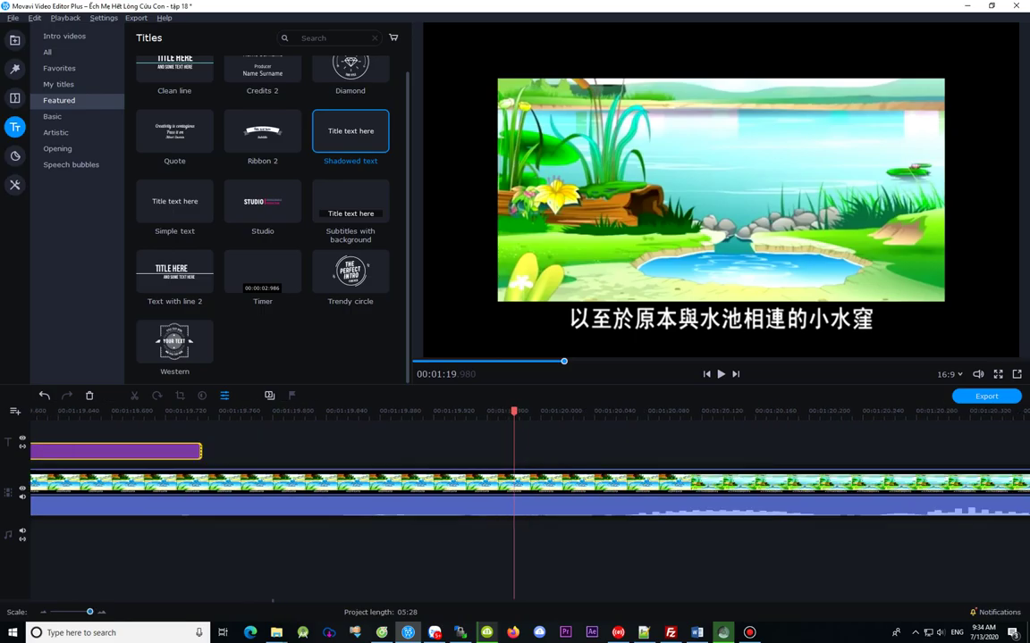
drag(201, 451, 383, 451)
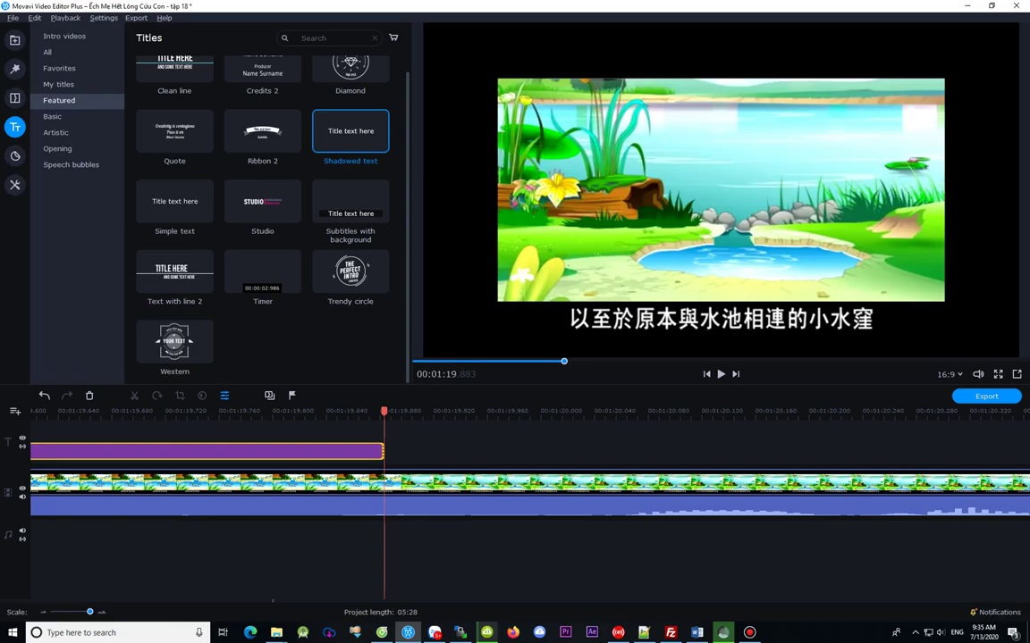
key(space)
click(371, 412)
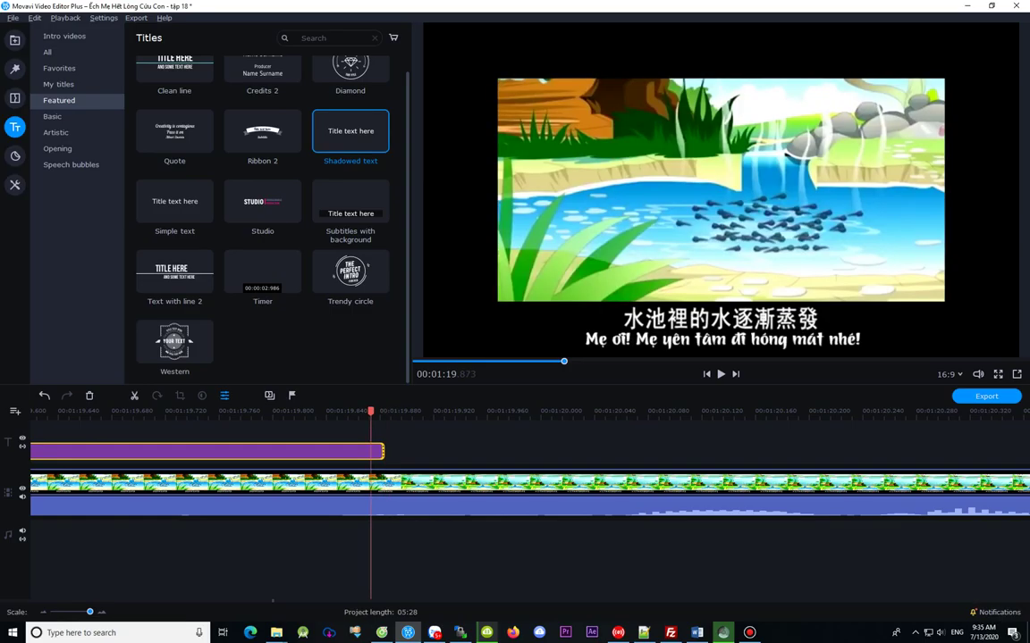
click(380, 412)
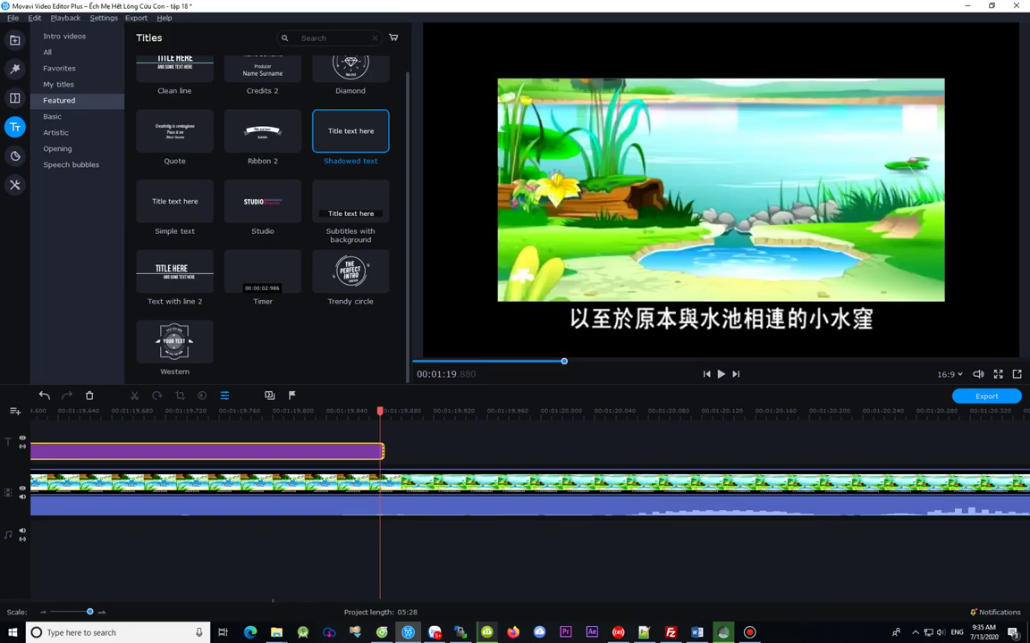
key(Right)
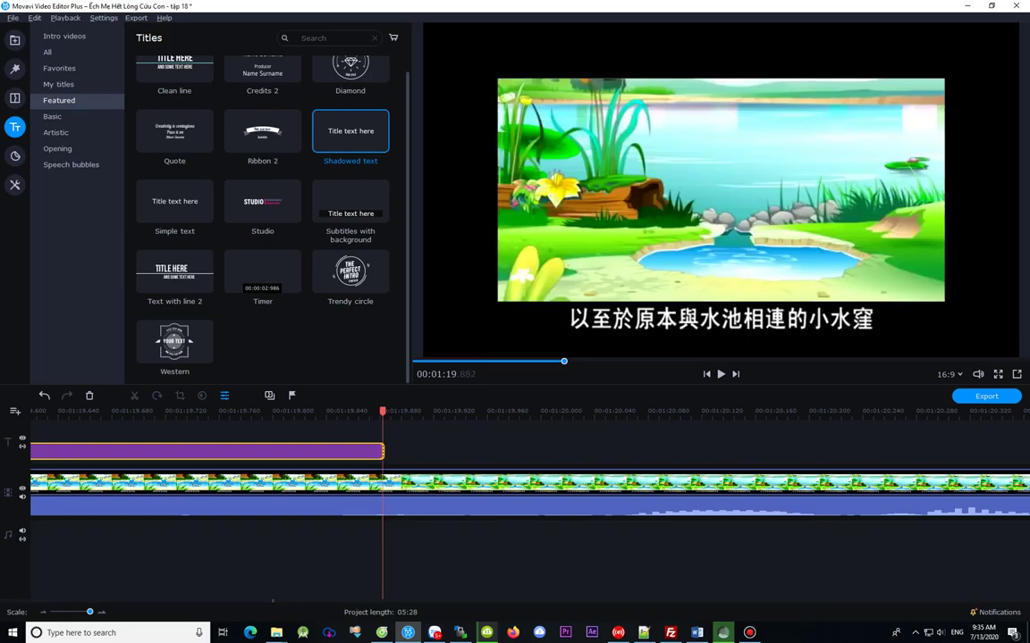
key(Left)
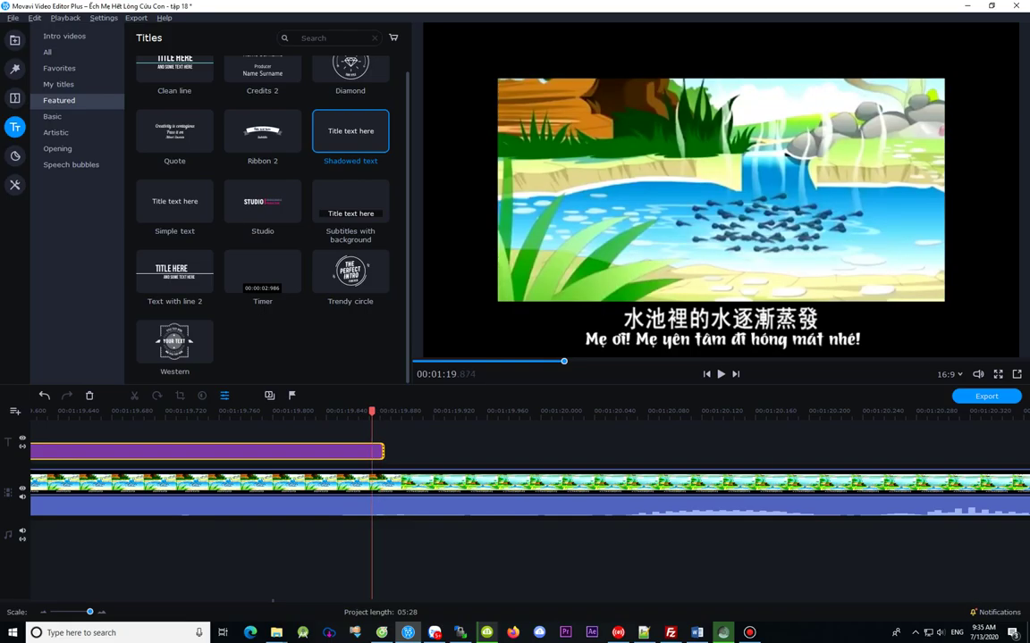
key(Right)
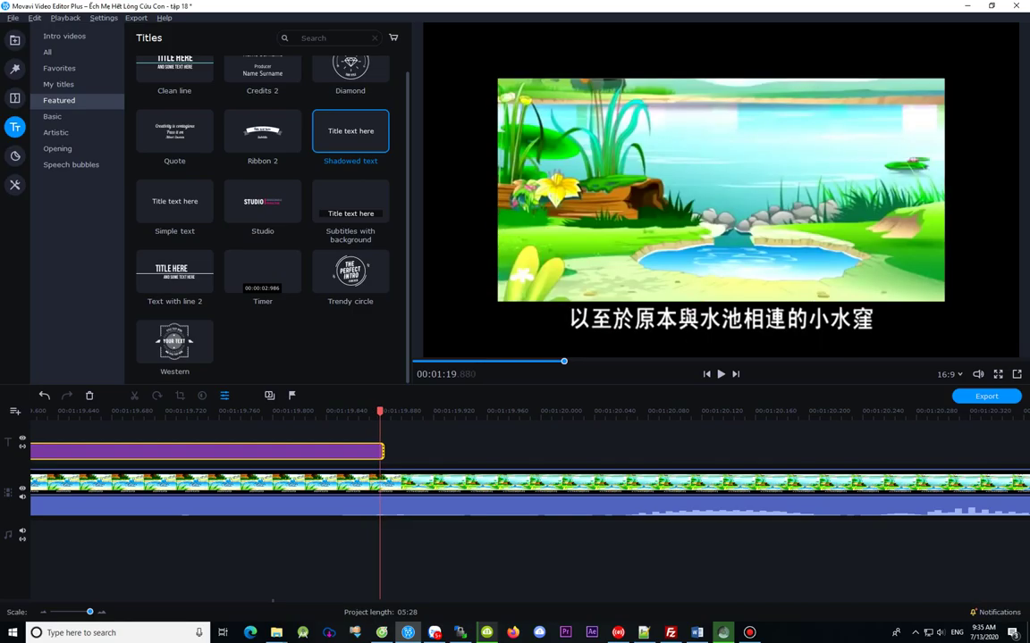
key(Left)
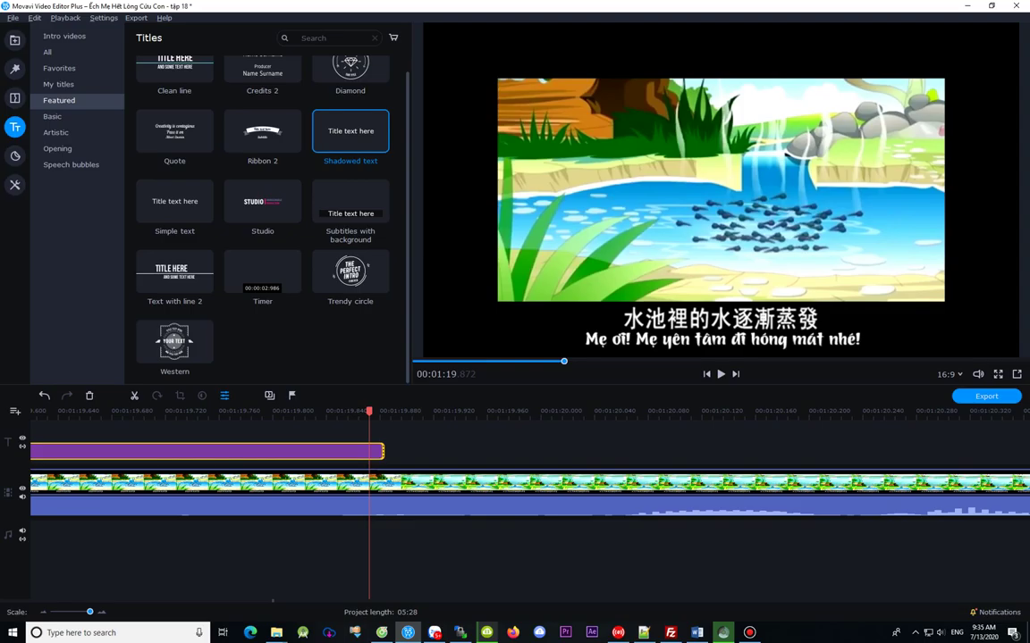
key(Right)
key(Right)
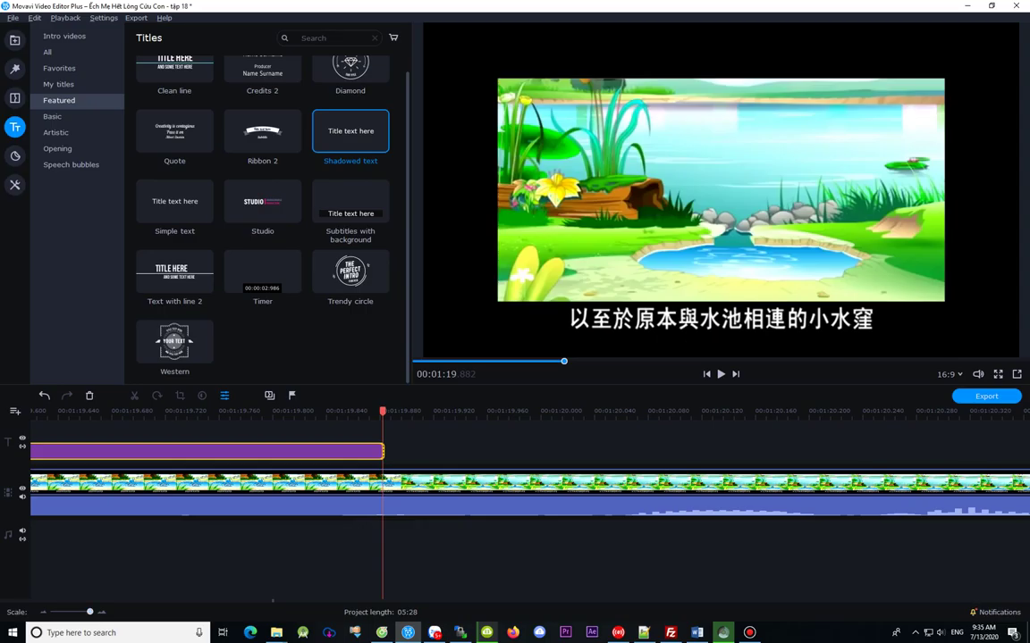
Step: Trim the last title clip's end back to about 1:19.874
key(Left)
key(Left)
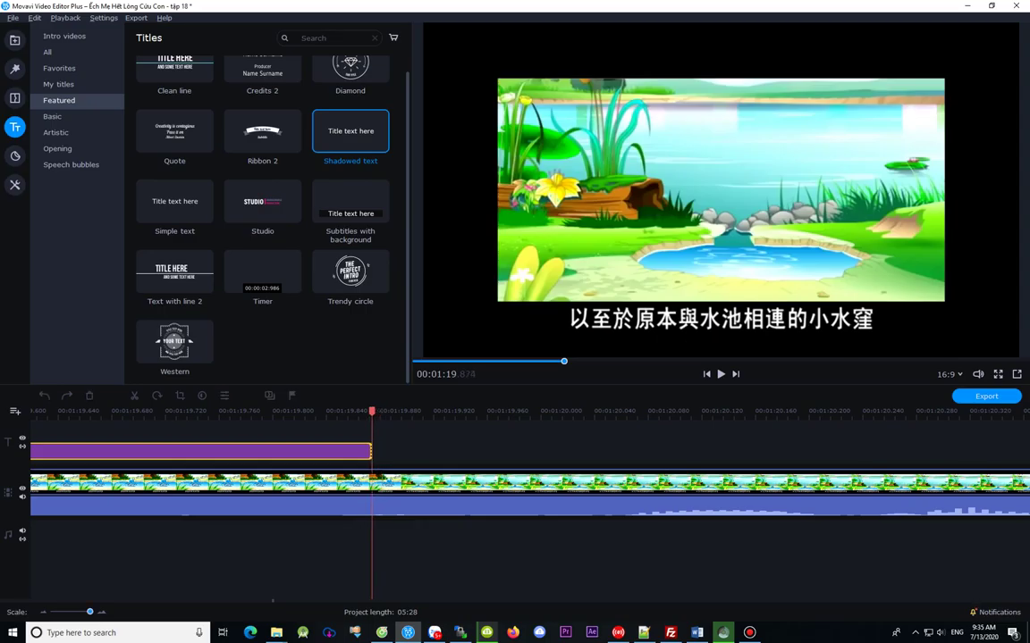
key(Left)
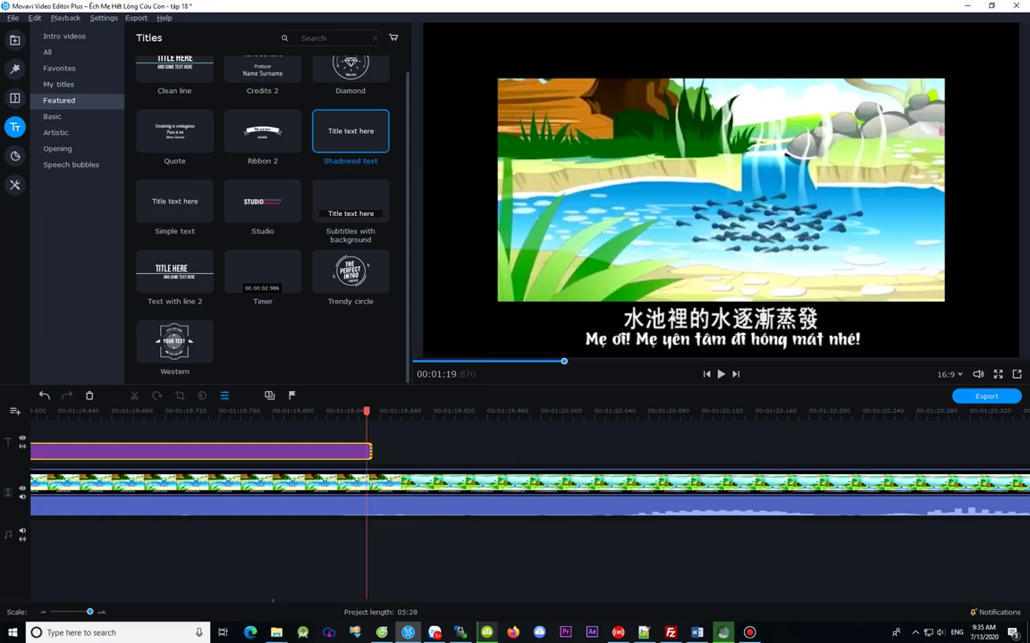
Step: Examine the frames before and after the trimmed title end to check it against the Chinese caption change
key(Left)
key(Left)
key(Left)
key(Left)
key(Left)
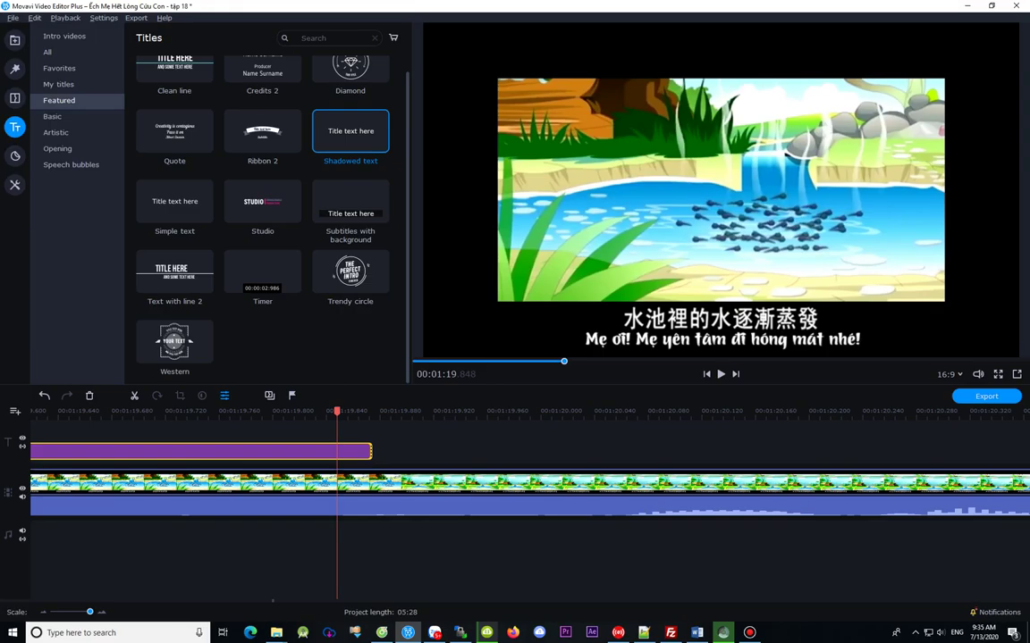
key(Right)
key(Right)
key(Right)
key(Right)
key(Right)
key(Right)
key(Right)
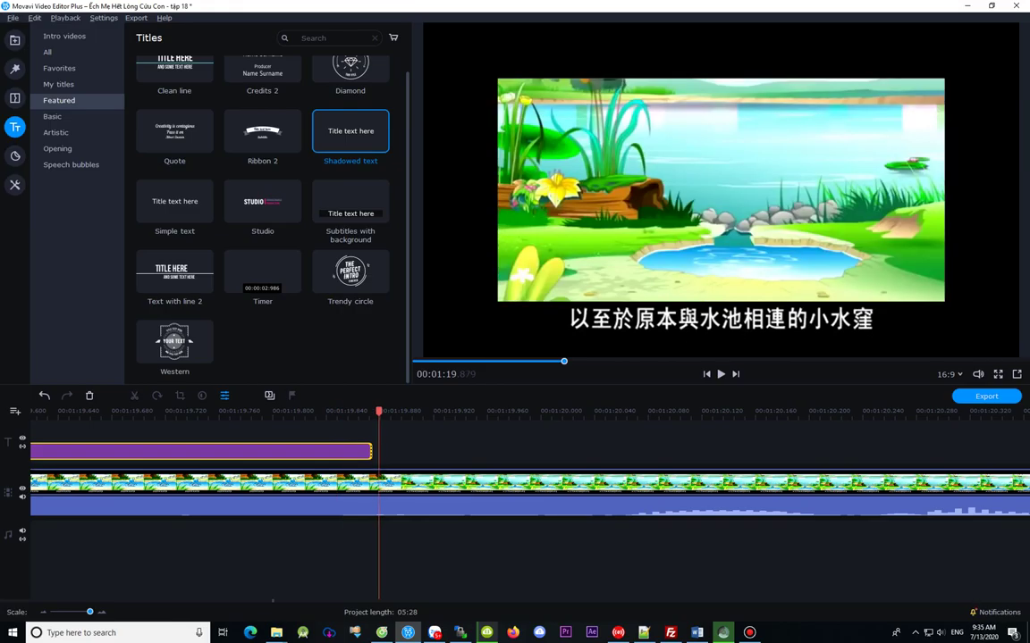
key(Left)
key(Left)
key(Left)
key(Left)
key(Left)
key(Left)
key(Left)
key(Left)
key(Left)
key(Left)
key(Left)
key(Left)
key(Left)
key(Left)
key(Left)
key(Left)
key(Right)
key(Right)
key(Right)
key(Right)
key(Right)
key(Right)
key(Right)
key(Right)
key(Right)
key(Right)
key(Right)
key(Right)
key(Right)
key(Right)
key(Right)
key(Right)
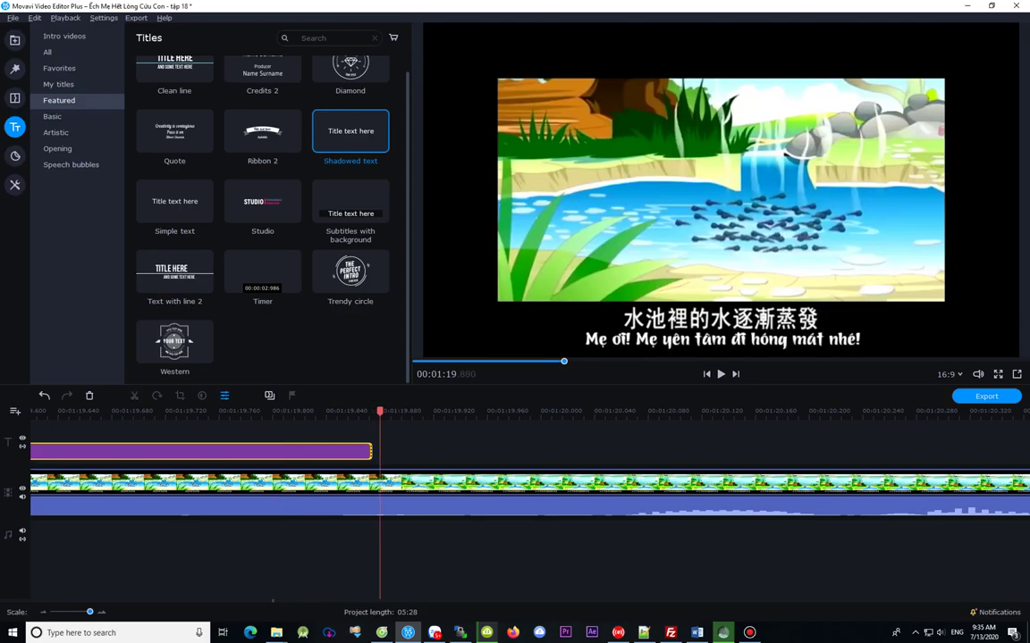
Step: Place a copy of the "Mẹ ơi! Mẹ yên tâm đi hóng mát nhé!" title just after the last clip, starting at about 1:19.88
drag(422, 451, 413, 451)
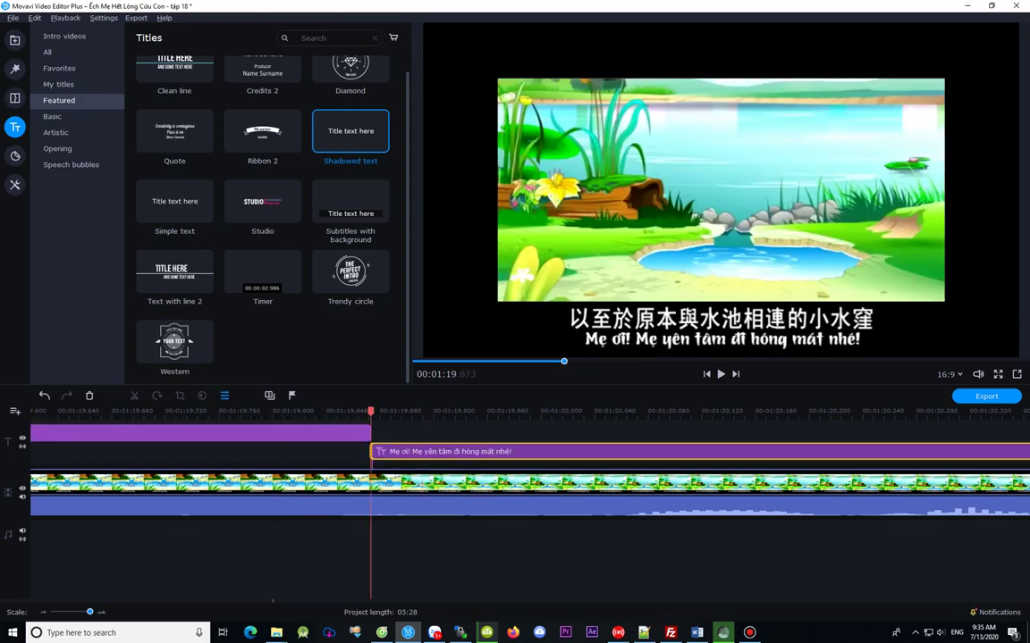
click(393, 451)
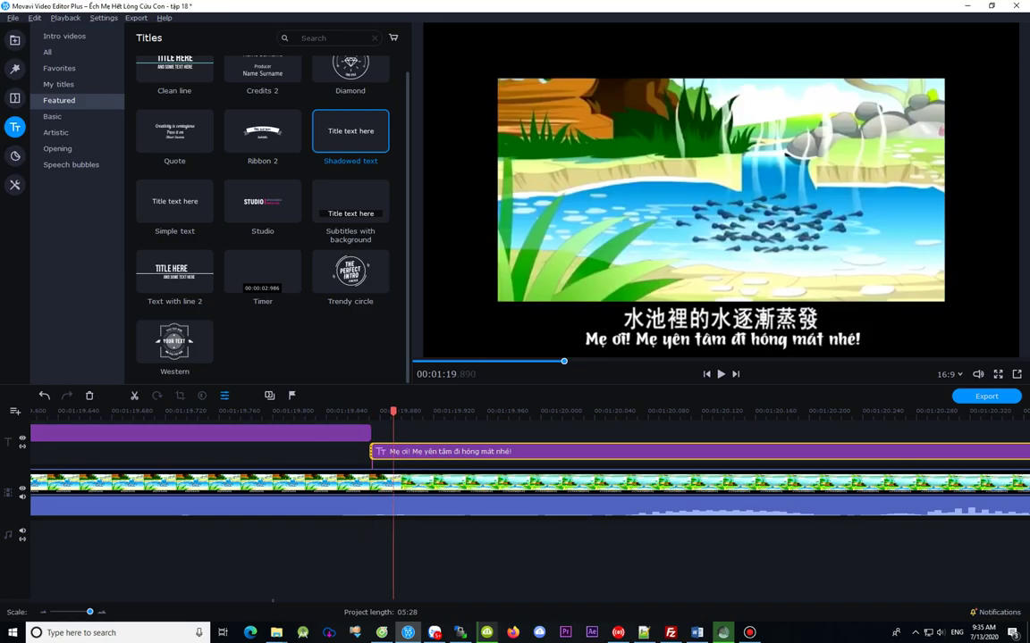
key(Right)
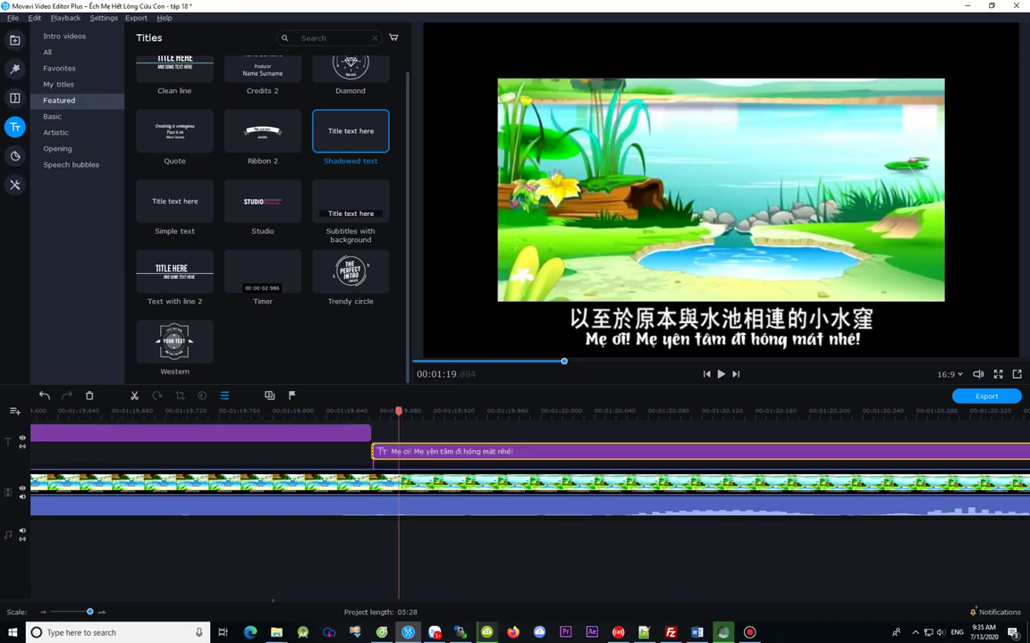
drag(399, 451, 405, 452)
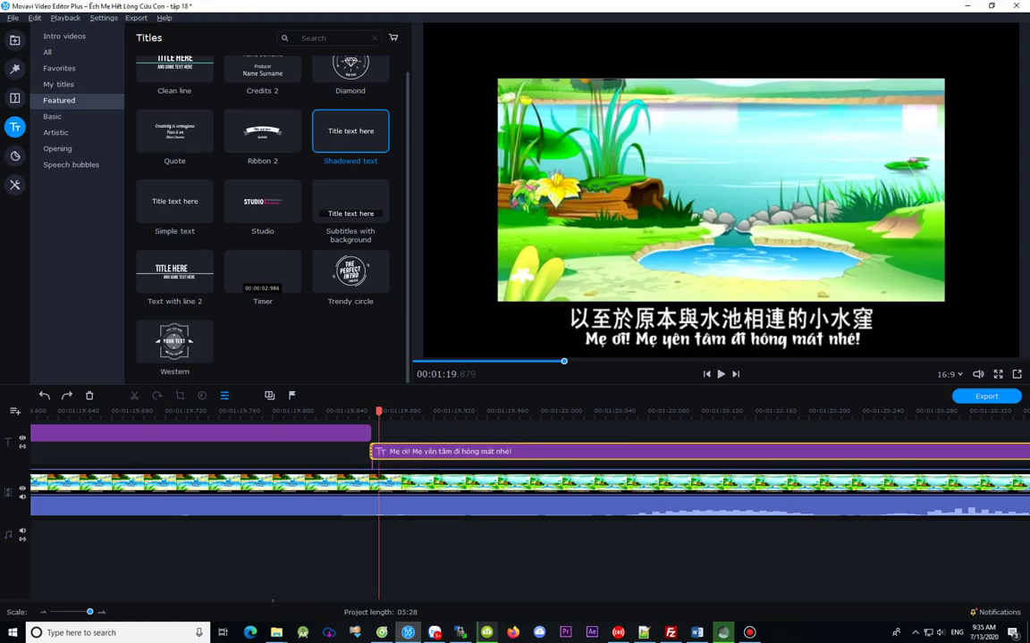
key(ctrl+z)
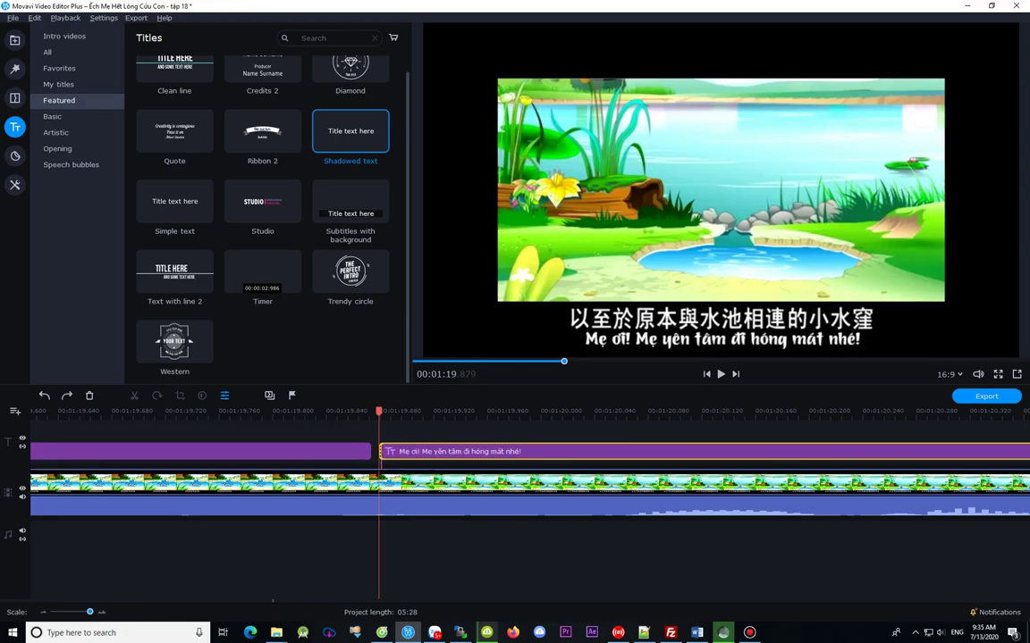
Step: Review the new title copy against the Chinese caption from its start near 1:19.88 to about 1:20.20
key(Right)
key(Right)
key(Right)
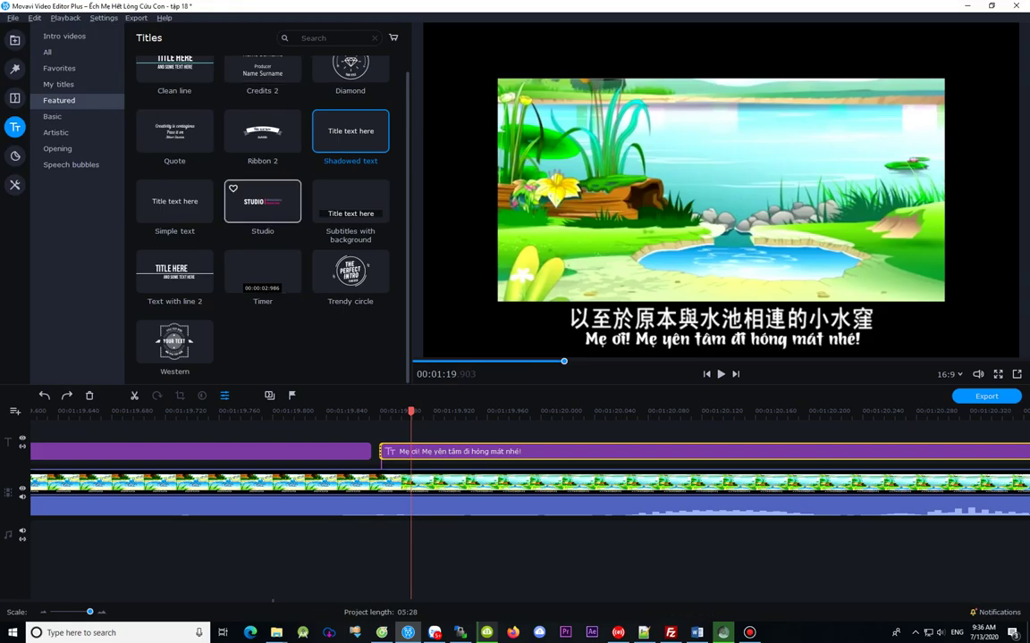
key(Right)
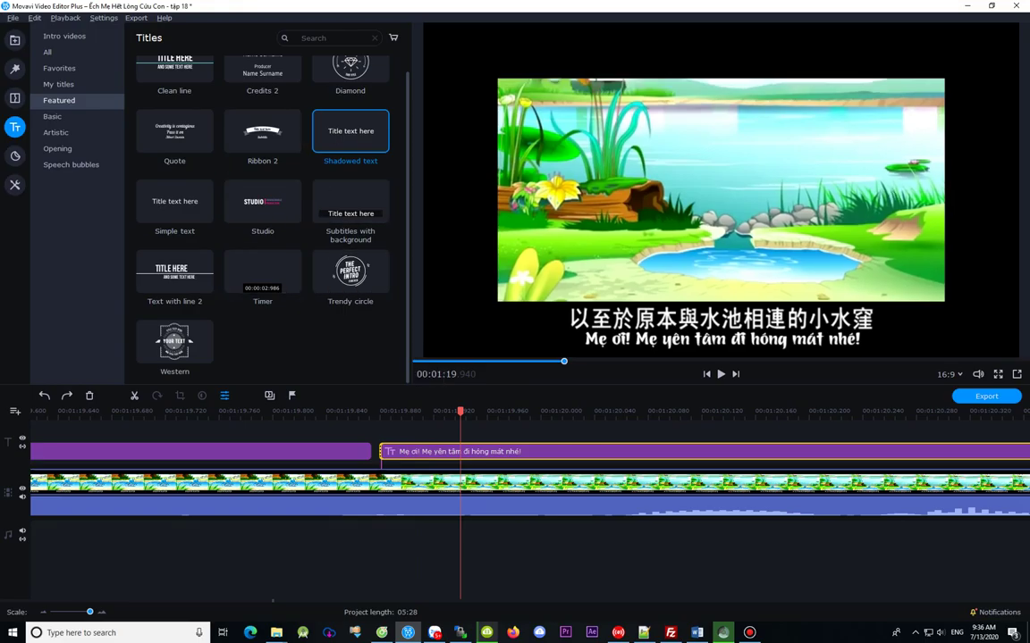
key(Right)
key(Right)
key(Right)
key(Right)
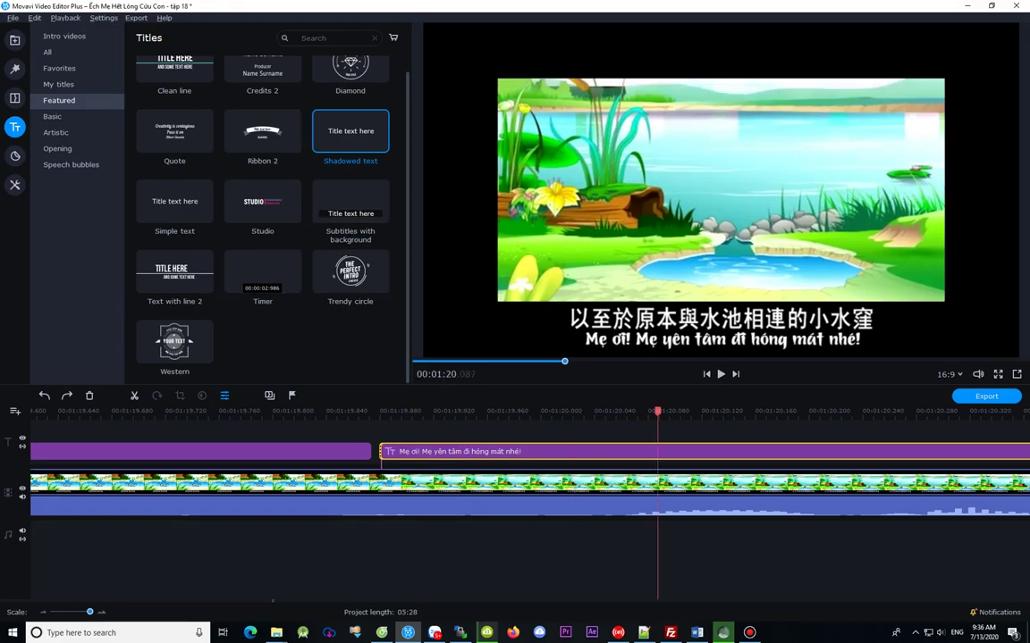
key(Right)
key(Right)
key(Right)
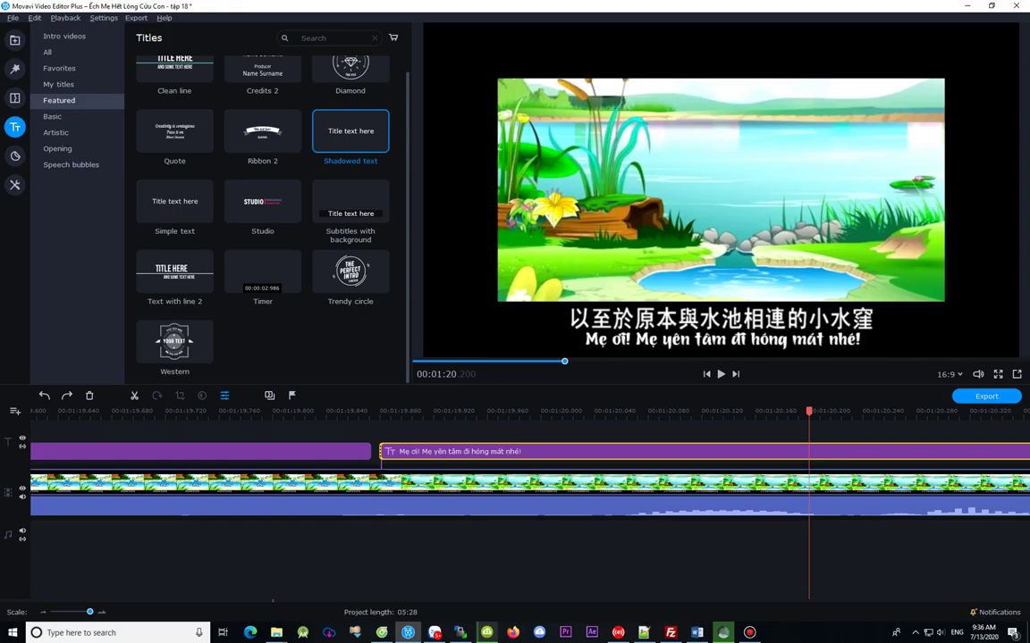
click(421, 411)
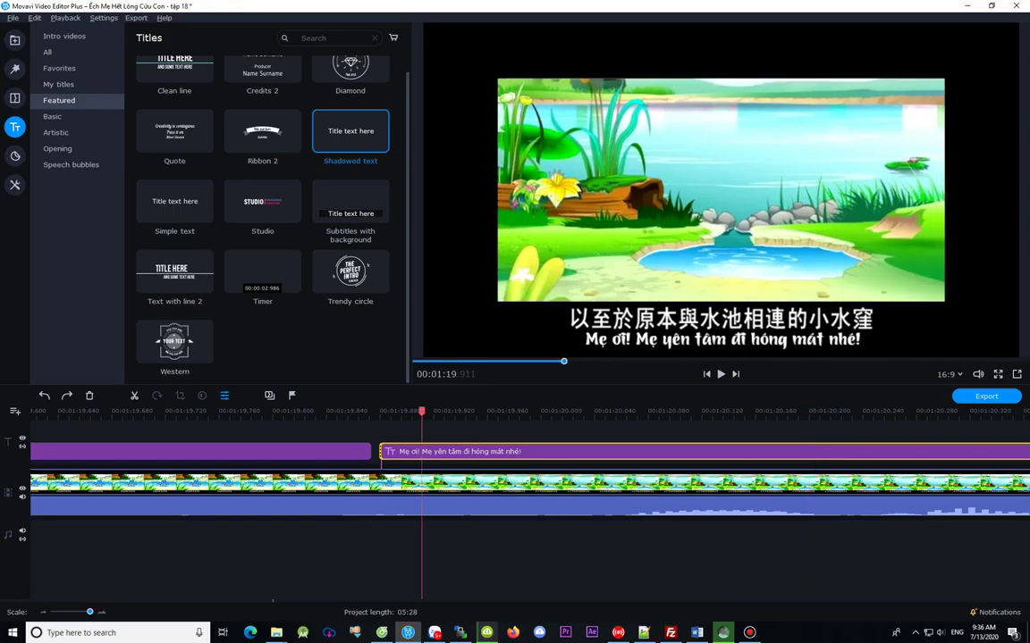
click(568, 412)
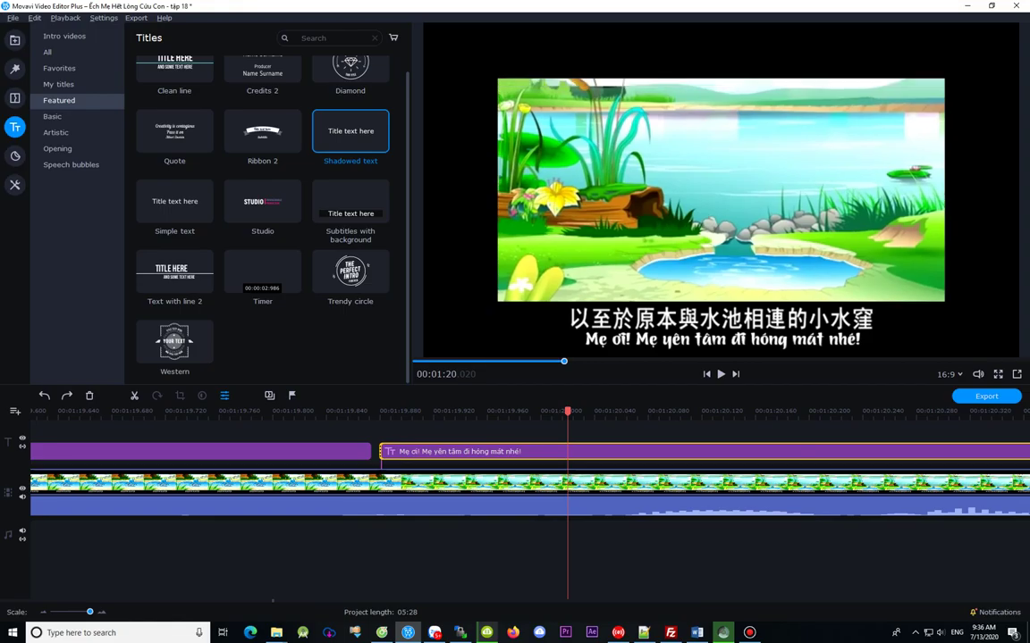
click(700, 412)
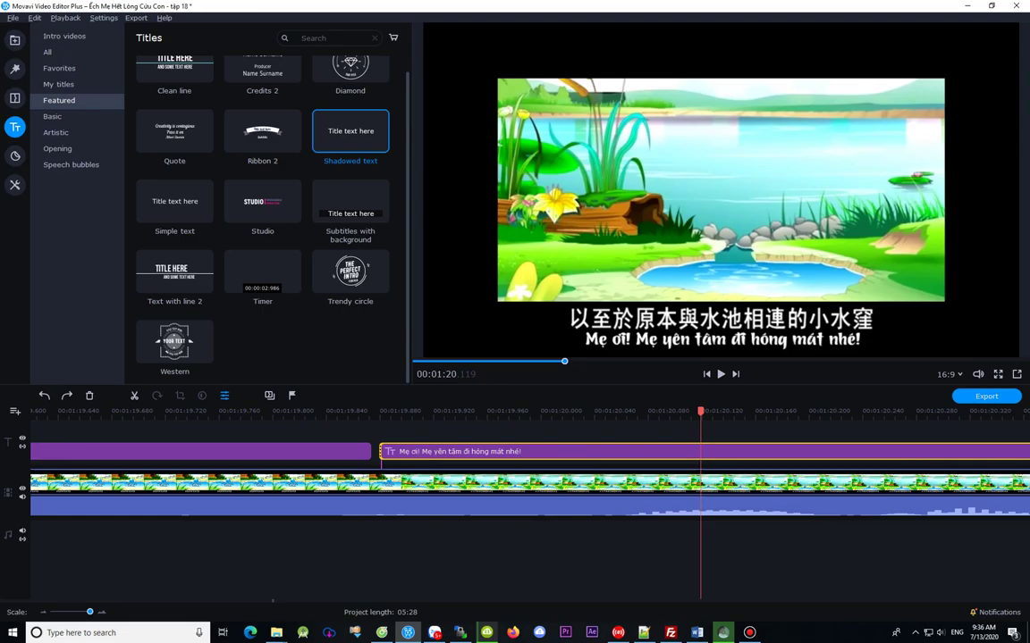
click(766, 412)
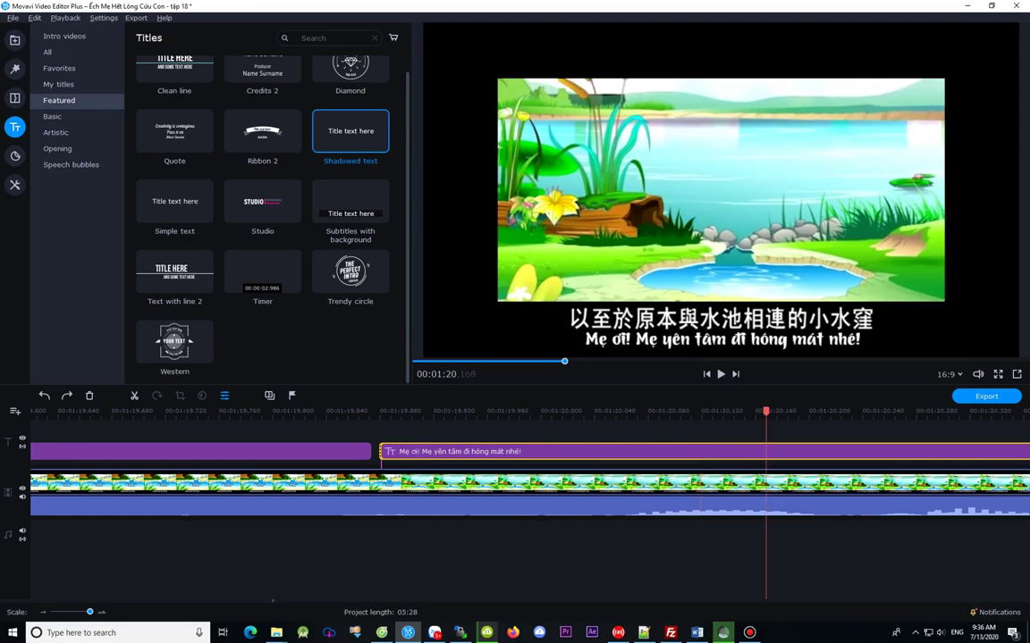
key(Right)
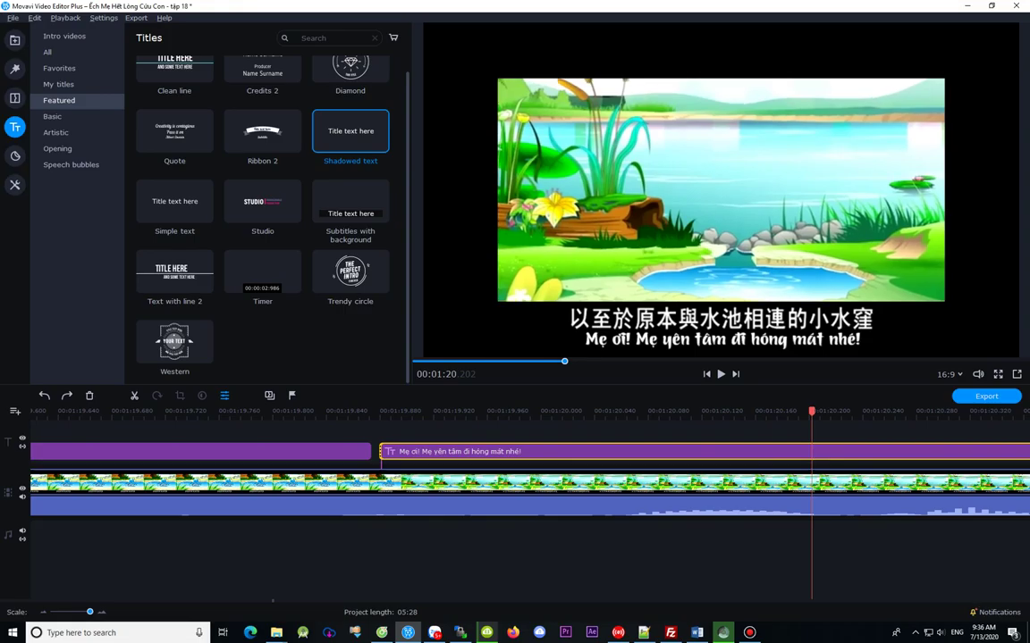
Step: Examine the frames from about 1:20.20 to 1:20.30 to compare the new title copy with the Chinese caption
key(Right)
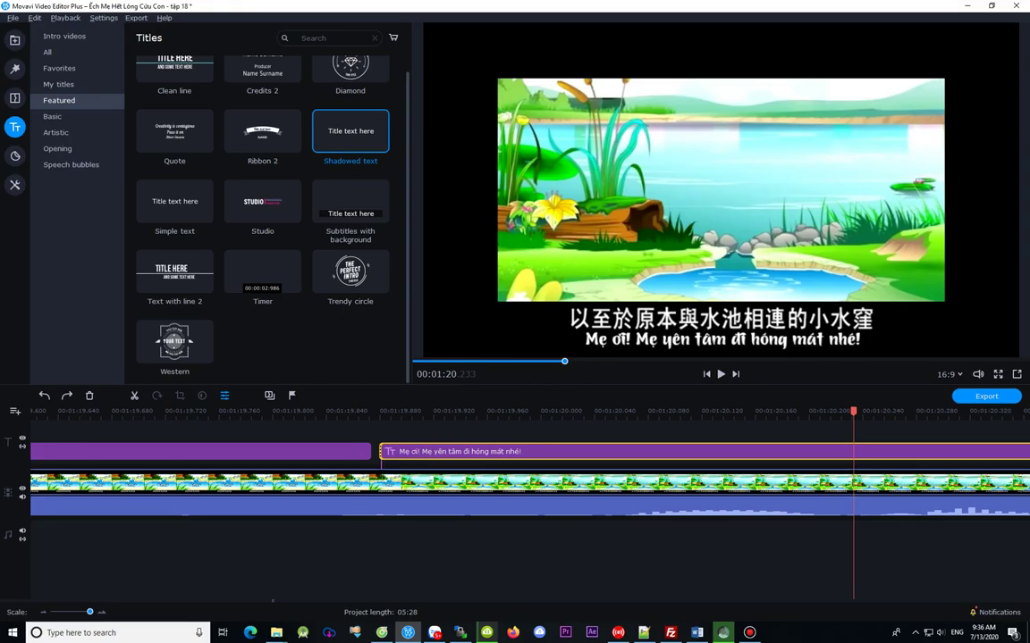
key(Right)
key(Left)
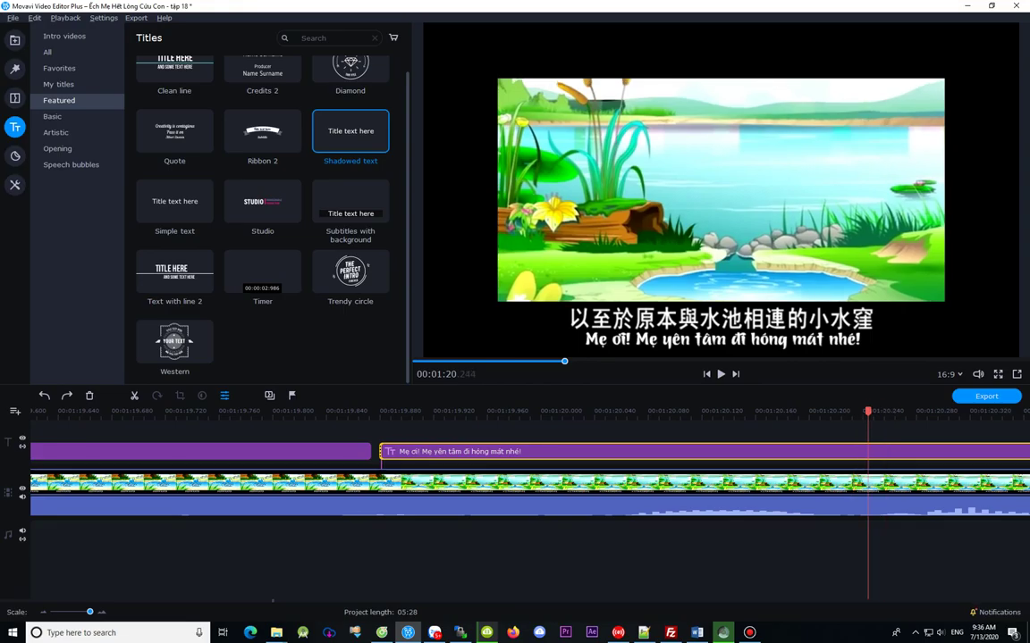
key(Right)
key(Right)
key(Right)
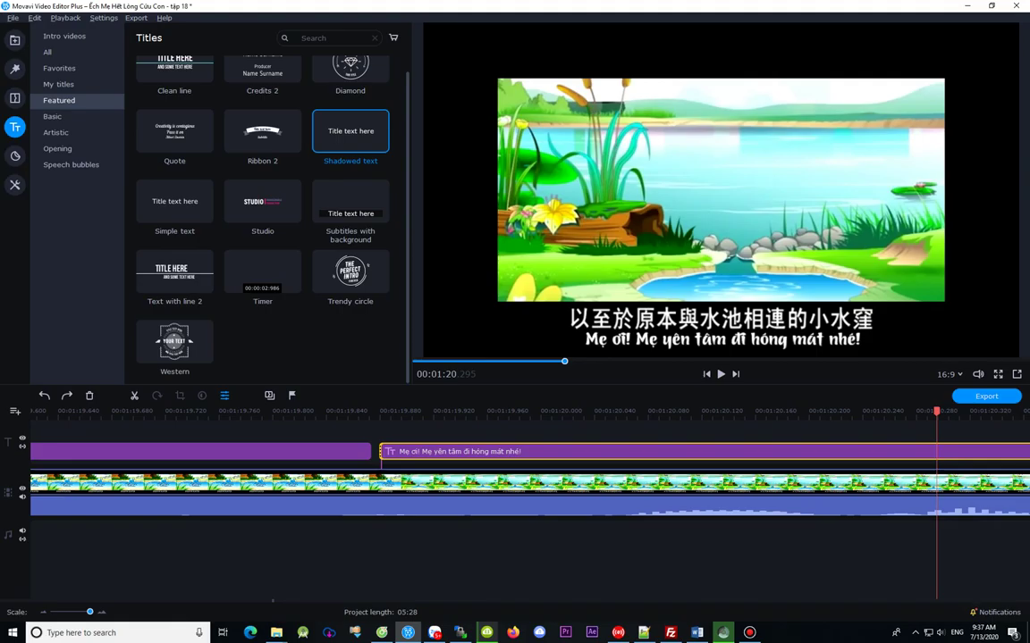
key(Right)
key(Right)
key(Left)
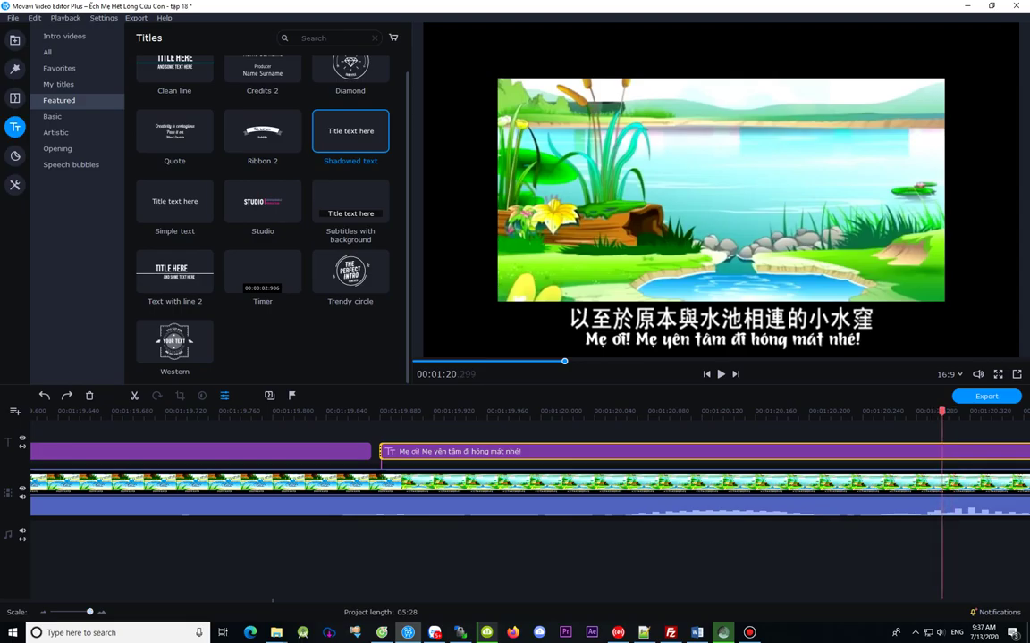
Step: Inspect the frames around the last title clip's end, between about 1:22.28 and 1:22.62, for a Chinese caption change
scroll(529, 482, down, 3)
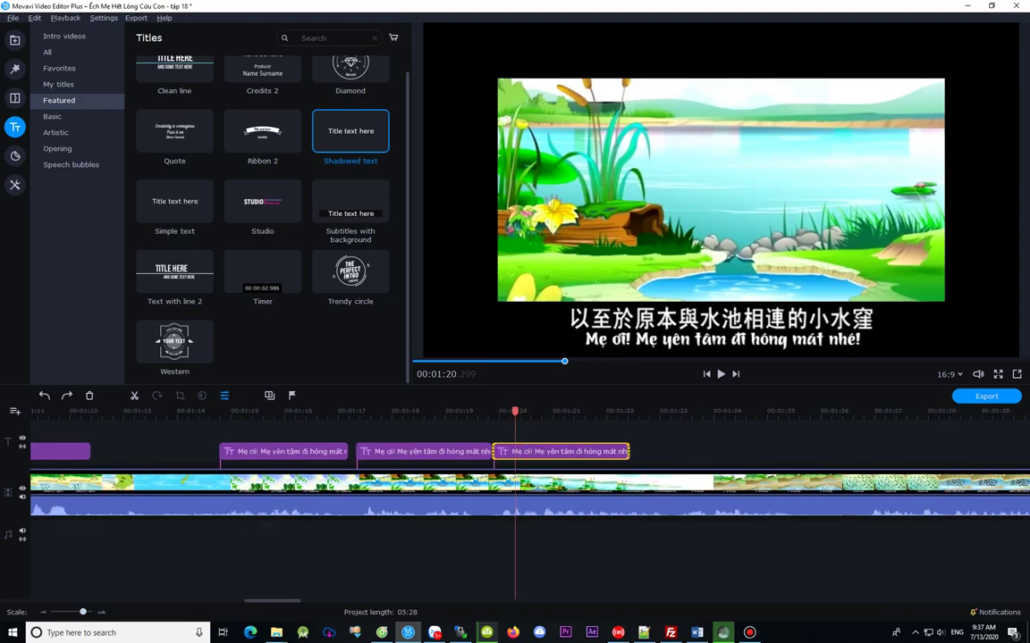
drag(515, 412, 621, 412)
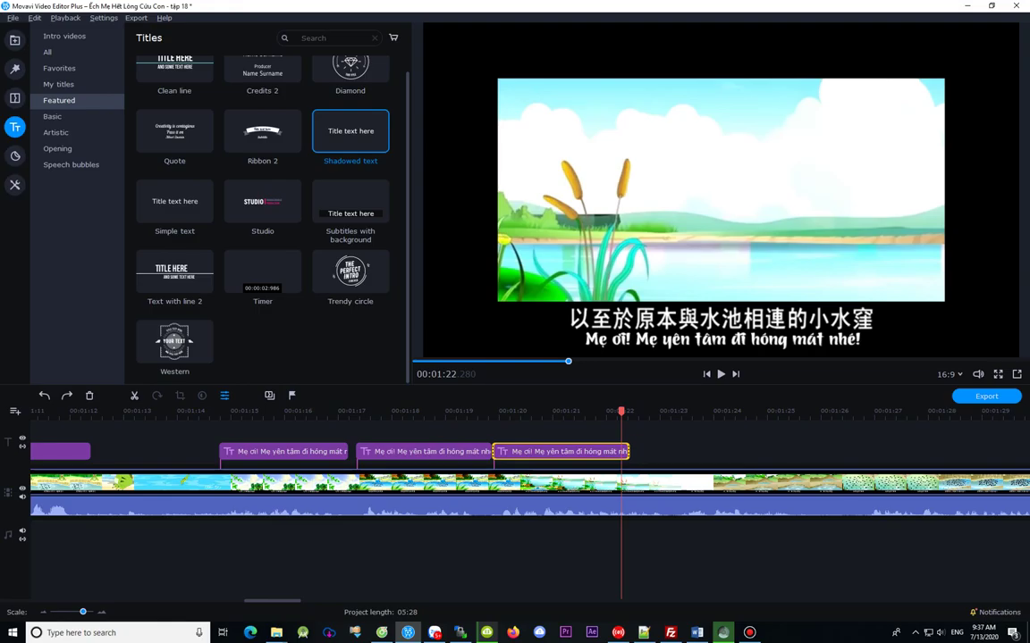
drag(621, 412, 622, 412)
key(Right)
key(Right)
key(Right)
key(Right)
key(Right)
key(Right)
key(Right)
key(Right)
key(Right)
key(Right)
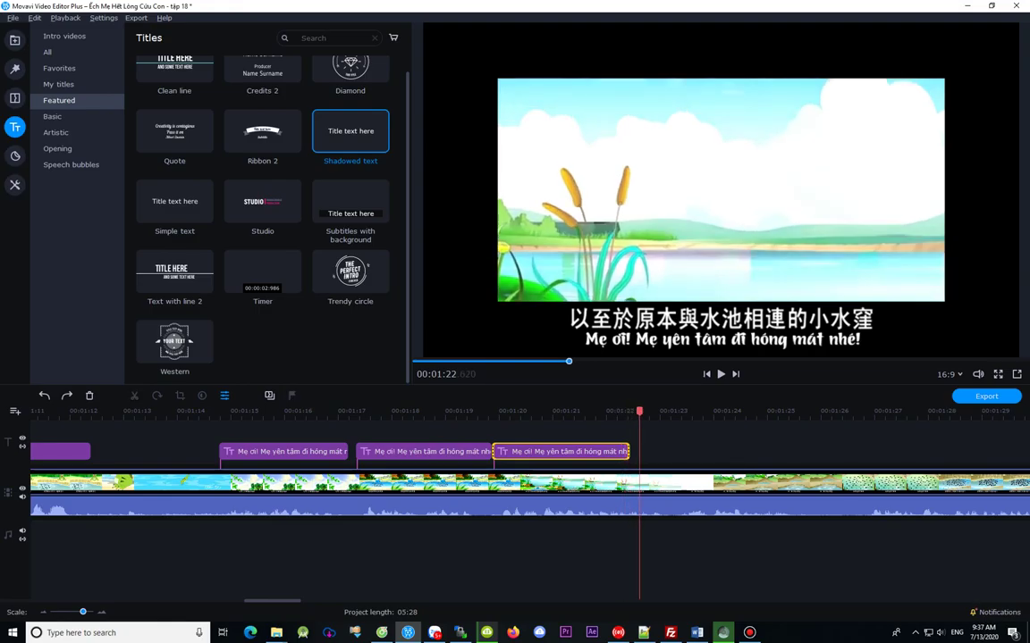
key(Left)
key(Left)
key(Left)
key(Left)
key(Left)
key(Left)
key(Left)
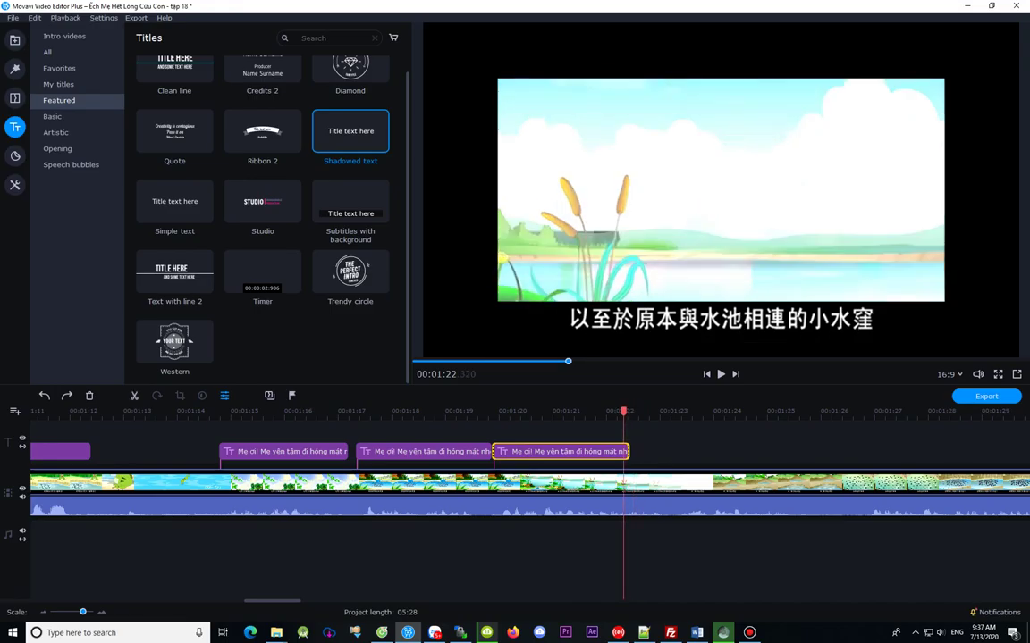
Step: Scan the video beyond the last title clip to about 1:26.82, looking for the next Chinese caption
drag(623, 411, 673, 411)
key(Left)
key(Left)
key(Left)
key(Left)
key(Left)
key(Left)
key(Left)
key(Left)
key(Right)
key(Right)
key(Right)
key(Right)
key(Right)
key(Right)
key(Right)
key(Right)
key(Right)
key(Right)
key(Right)
key(Right)
key(Right)
key(Right)
key(Right)
key(Right)
key(Right)
key(Right)
key(Right)
key(Right)
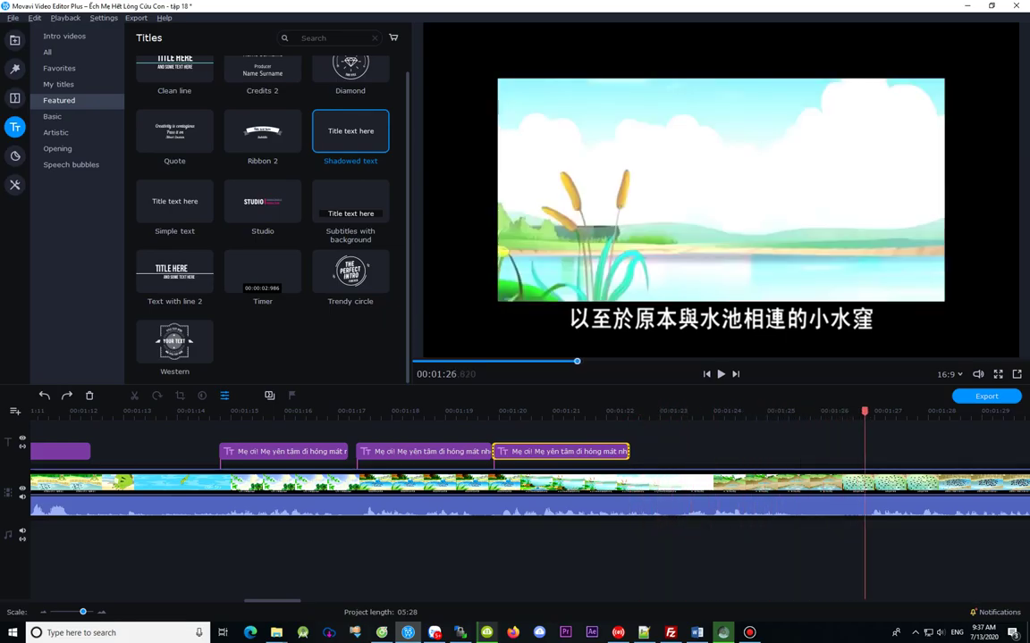
Step: Return to the last title clip's end and recheck the frames between about 1:22.31 and 1:22.59 against the Chinese caption
drag(892, 411, 626, 411)
key(Left)
key(Left)
key(Left)
key(Left)
key(Left)
key(Right)
key(Right)
key(Right)
key(Right)
key(Right)
key(Right)
key(Right)
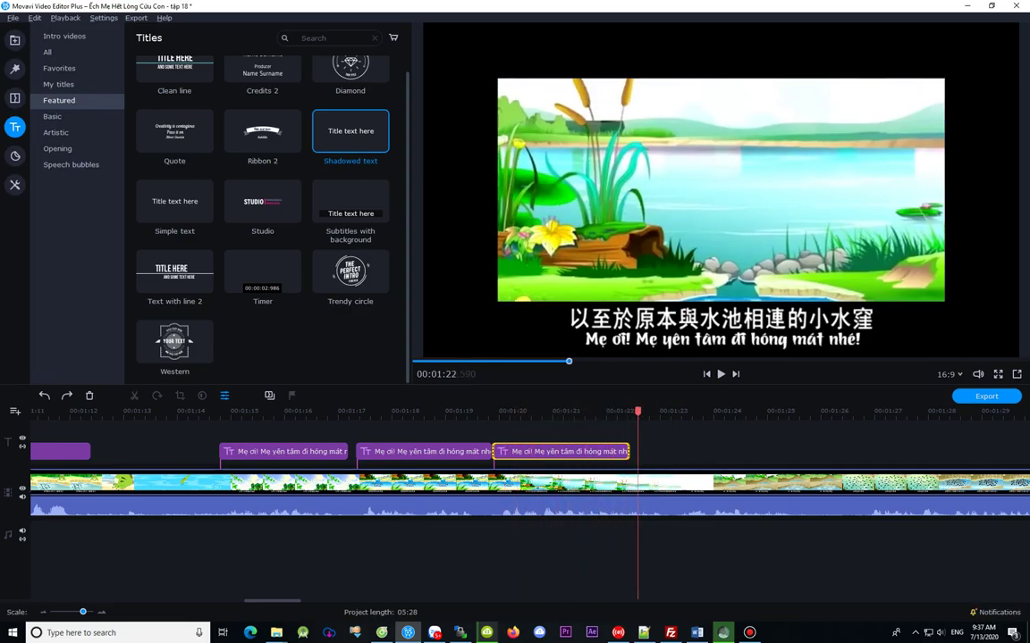
key(Left)
key(Left)
key(Left)
key(Left)
key(Left)
key(Left)
key(Left)
key(Left)
key(Left)
key(Left)
key(Right)
key(Right)
key(Right)
key(Right)
key(Right)
key(Right)
key(Right)
key(Right)
key(Right)
key(Right)
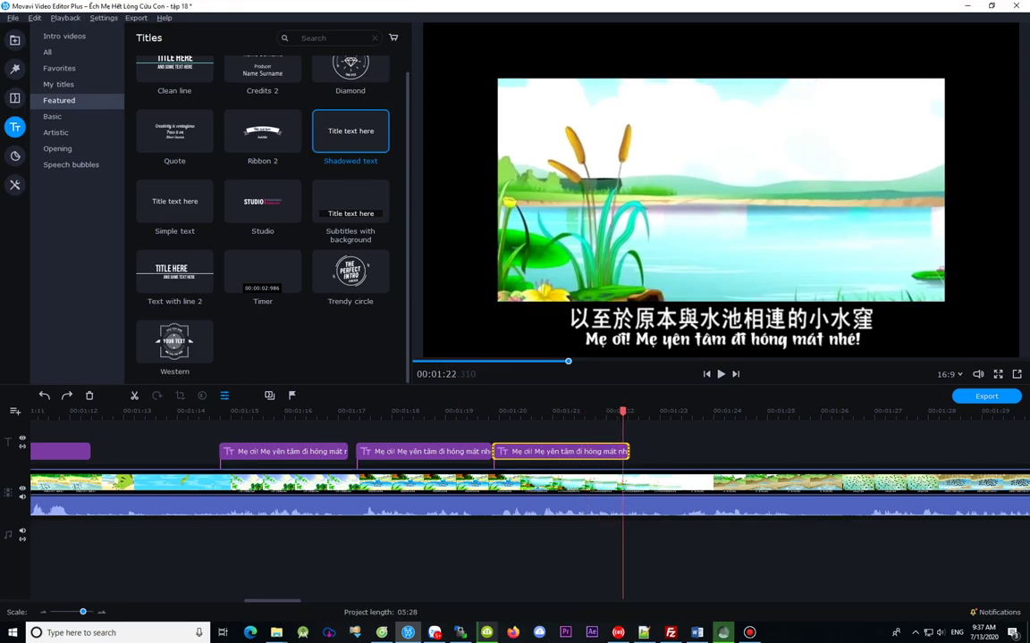
Step: Step through the frames from about 1:22.31 to 1:23.41, past the last title clip's end, looking for the Chinese caption change
key(Right)
key(Right)
key(Right)
key(Right)
key(Right)
key(Right)
key(Right)
key(Right)
key(Right)
key(Right)
key(Right)
key(Right)
key(Right)
key(Right)
key(Right)
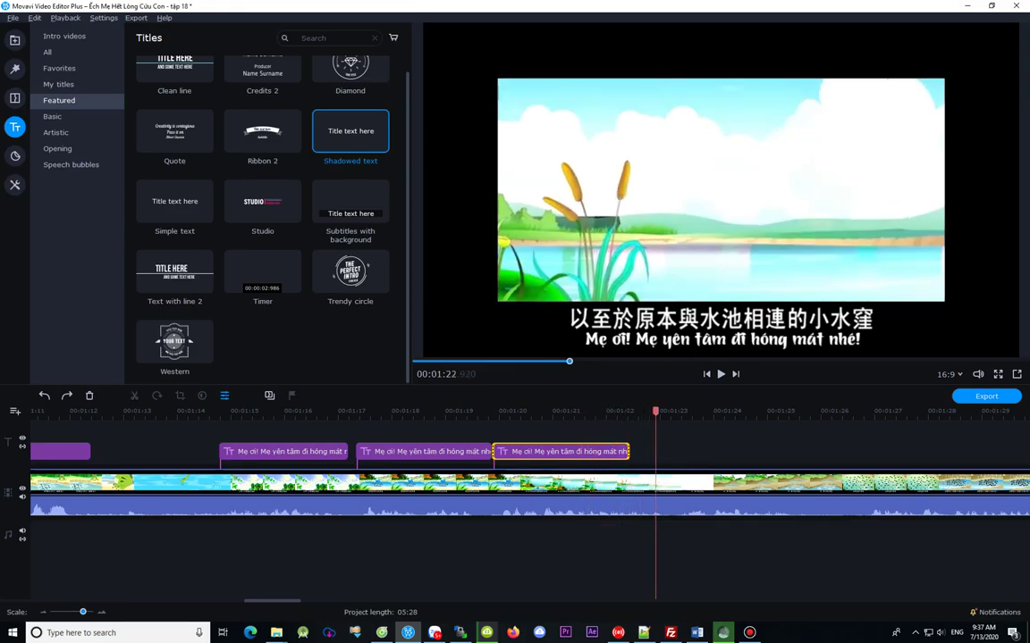
key(Left)
key(Left)
key(Left)
key(Left)
key(Left)
key(Left)
key(Left)
key(Left)
key(Left)
key(Left)
key(Left)
key(Left)
key(Left)
key(Right)
key(Right)
key(Right)
key(Right)
key(Right)
key(Right)
key(Right)
key(Right)
key(Right)
key(Right)
key(Right)
key(Right)
key(Right)
key(Right)
key(Right)
key(Right)
key(Right)
key(Left)
key(Left)
key(Left)
key(Left)
key(Left)
key(Left)
key(Left)
key(Left)
key(Left)
key(Left)
key(Left)
key(Left)
key(Left)
key(Left)
key(Left)
key(Left)
key(Left)
key(Left)
key(Left)
key(Left)
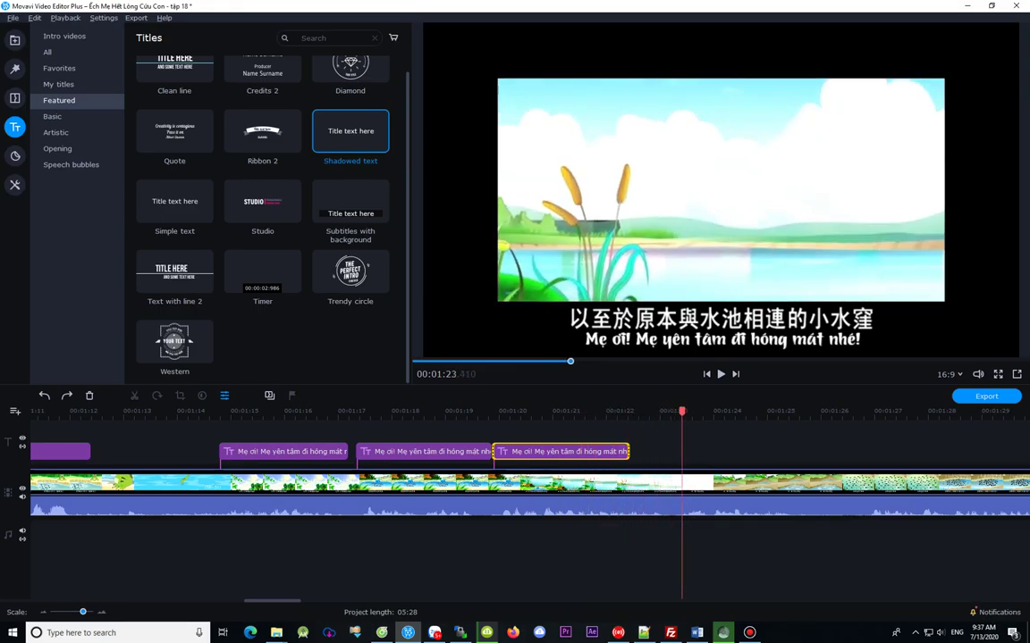
Step: Recheck the frames between about 1:22.43 and 1:22.99 after the last title clip's end for a change in the Chinese caption
key(Right)
key(Right)
key(Right)
key(Right)
key(Right)
key(Right)
key(Right)
key(Right)
key(Right)
key(Right)
key(Right)
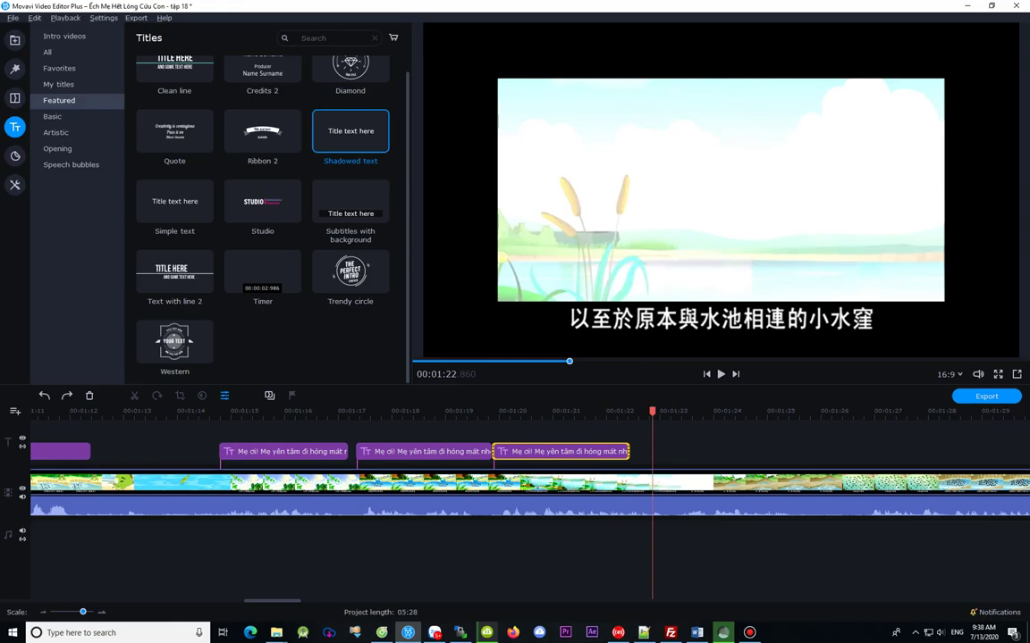
key(Left)
key(Left)
key(Left)
key(Left)
key(Left)
key(Left)
key(Left)
key(Left)
key(Left)
key(Left)
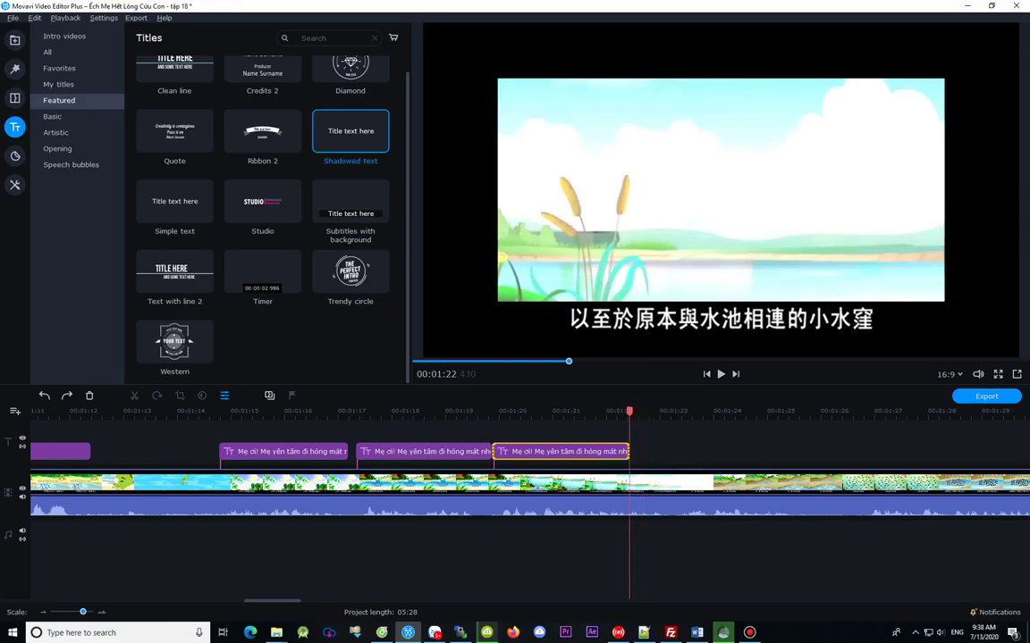
key(Right)
key(Right)
key(Right)
key(Right)
key(Right)
key(Right)
key(Right)
key(Right)
key(Right)
key(Right)
key(Right)
key(Right)
key(Right)
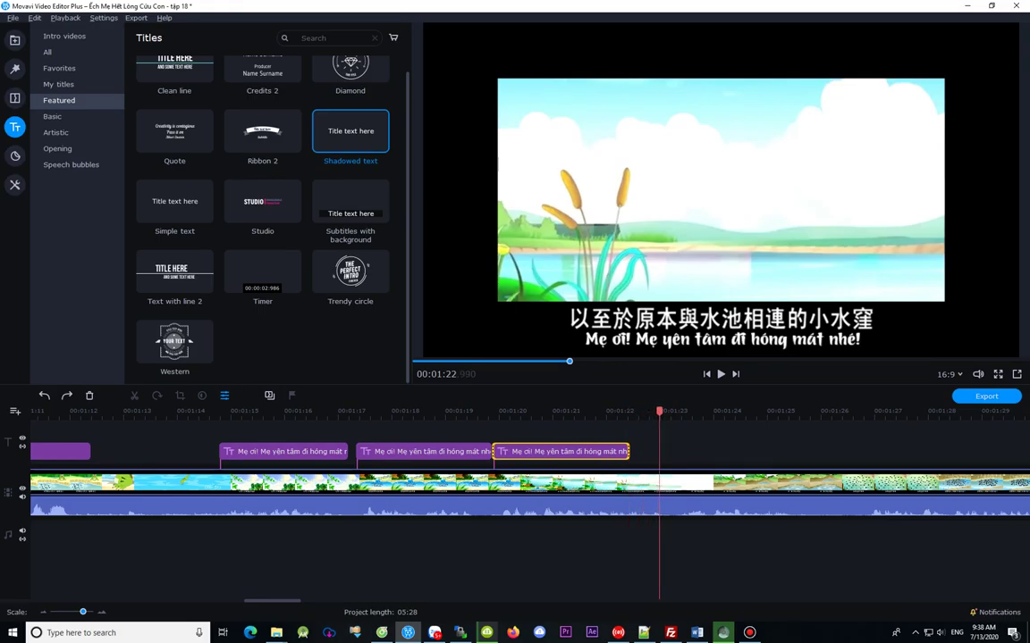
Step: Examine the frames between about 1:23.51 and 1:23.81 to find where the next Chinese caption starts
drag(659, 411, 688, 411)
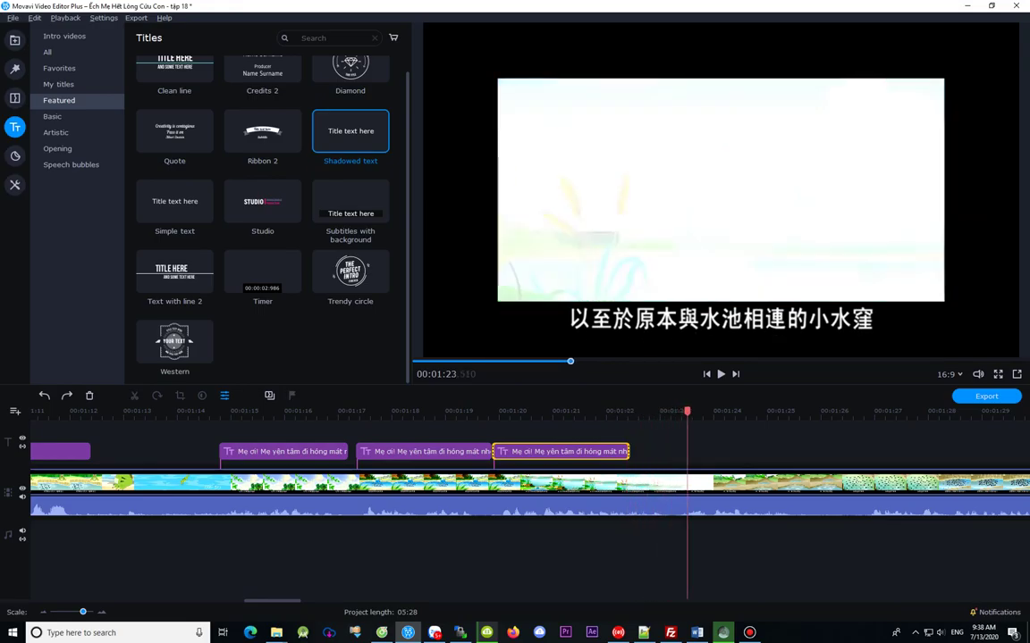
key(Right)
key(Right)
key(Right)
key(Right)
key(Right)
key(Right)
key(Right)
key(Right)
key(Right)
key(Right)
key(Right)
key(Right)
key(Right)
key(Right)
key(Right)
key(Right)
key(Right)
key(Left)
key(Left)
key(Left)
key(Left)
key(Left)
key(Left)
key(Left)
key(Left)
key(Left)
key(Left)
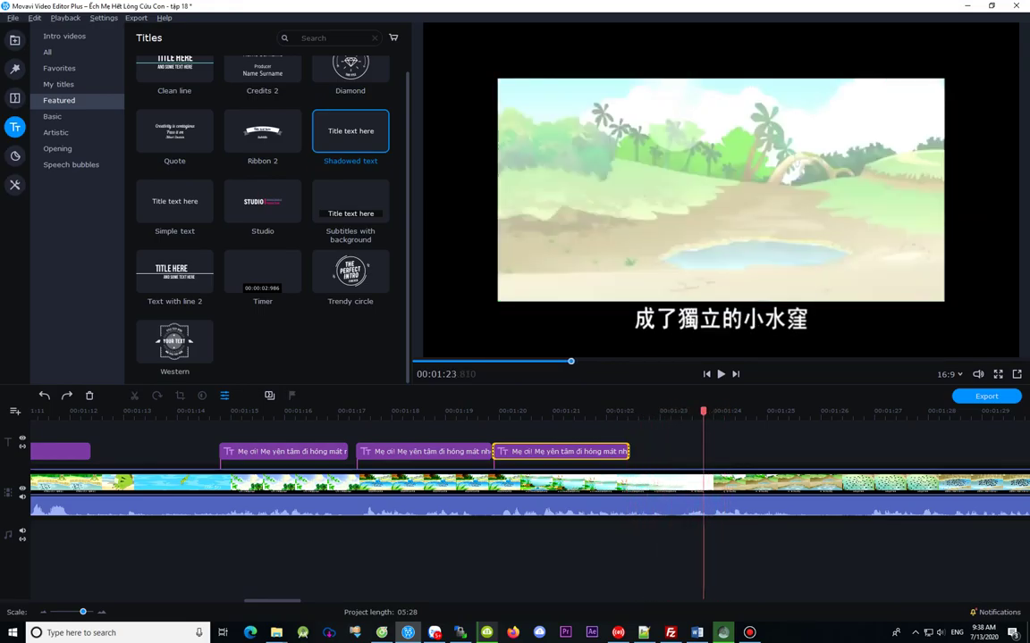
key(Right)
key(Left)
key(Left)
key(Left)
key(Left)
key(Left)
key(Left)
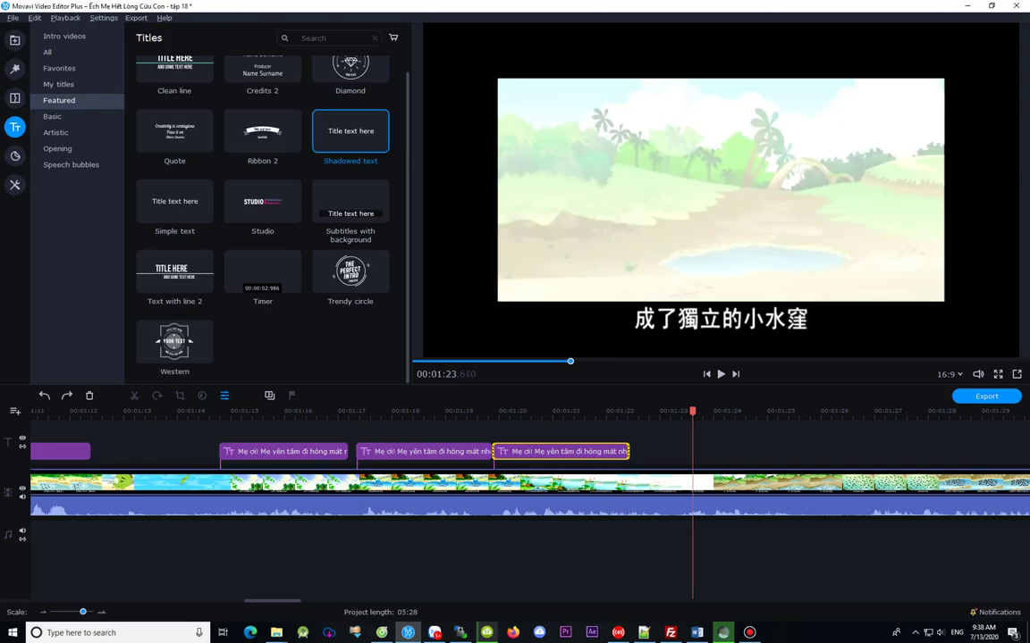
Step: Go back and compare the frames between about 1:22.91 and 1:23.10 to narrow down the Chinese caption change
drag(692, 412, 670, 411)
key(Left)
key(Left)
key(Left)
key(Left)
key(Left)
key(Left)
key(Left)
key(Left)
key(Left)
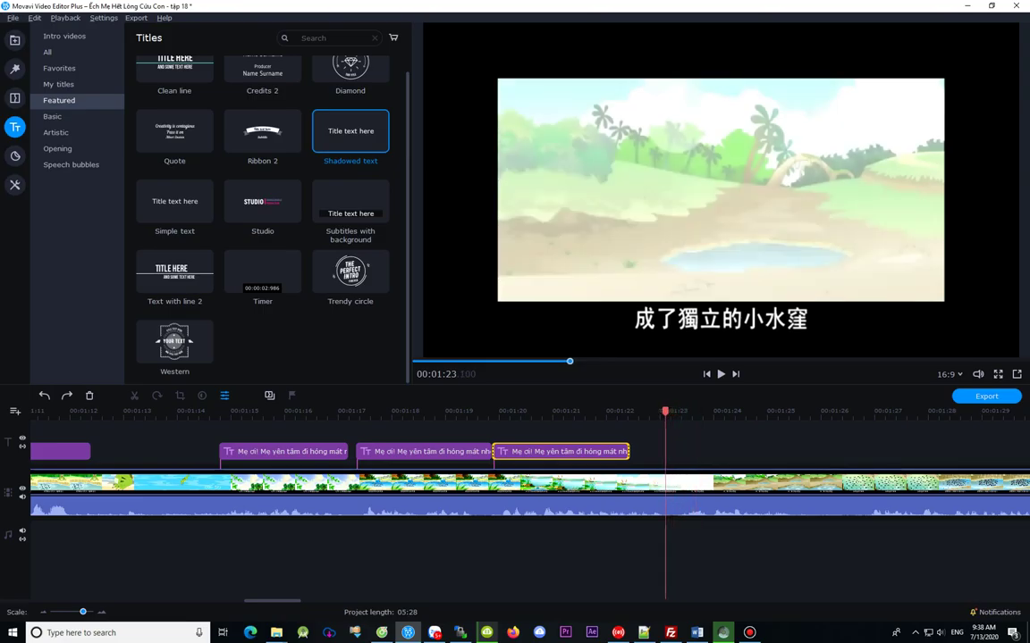
key(Right)
key(Right)
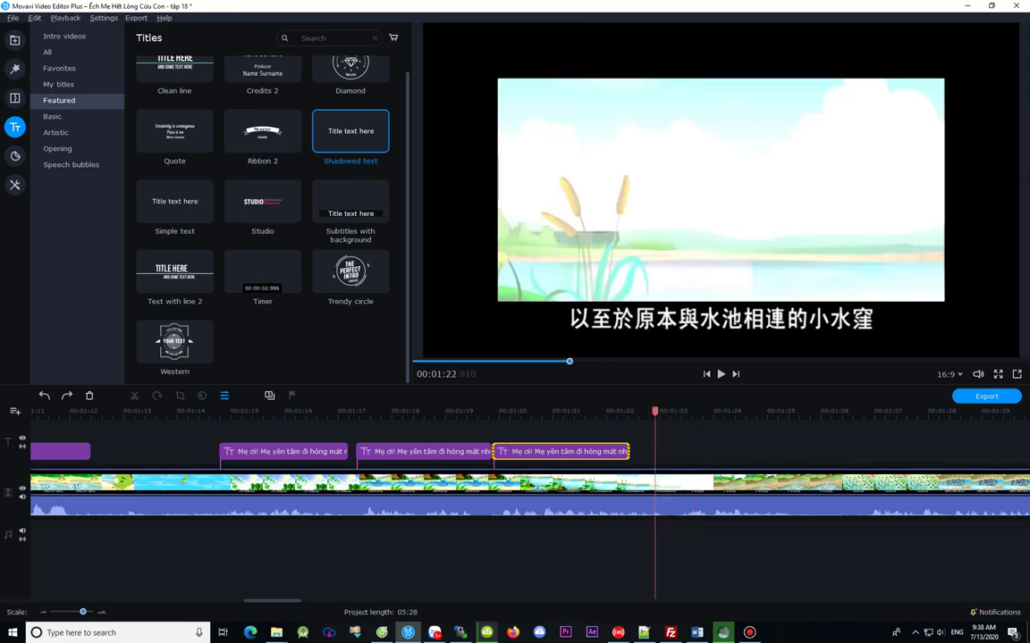
key(Right)
key(Right)
key(Right)
key(Right)
key(Right)
key(Right)
key(Right)
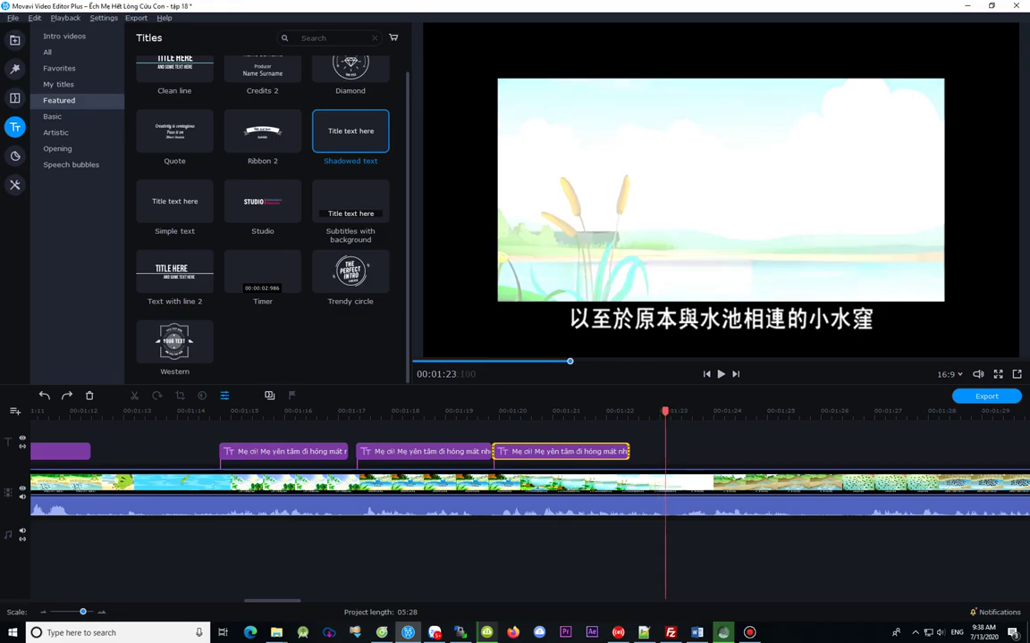
Step: Extend the last title clip's end to about 1:23.32 to match the end of the current Chinese caption
key(Right)
key(Right)
key(Right)
key(Right)
key(Right)
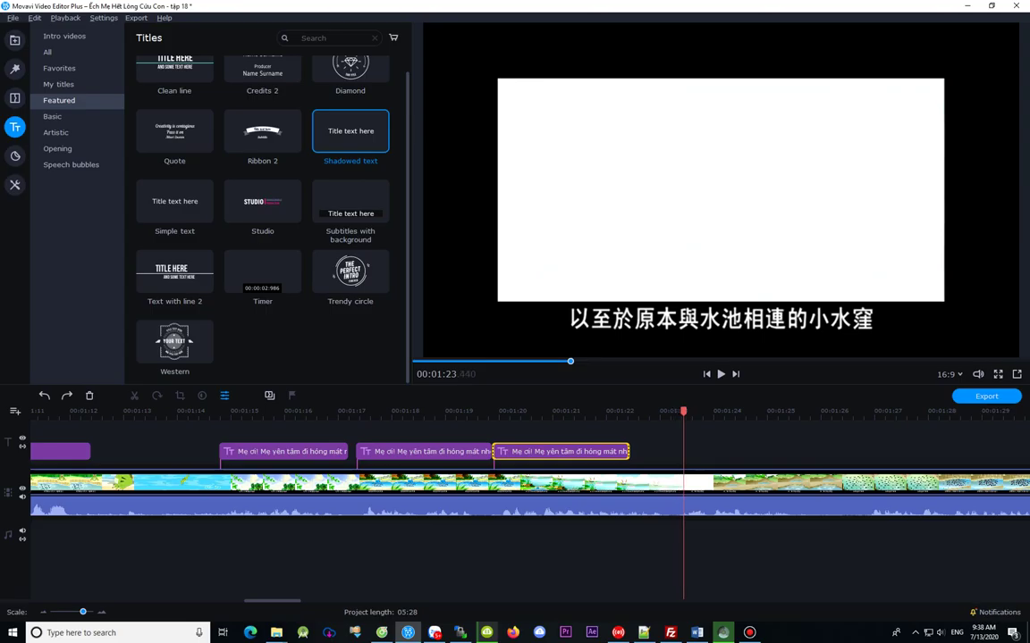
key(Right)
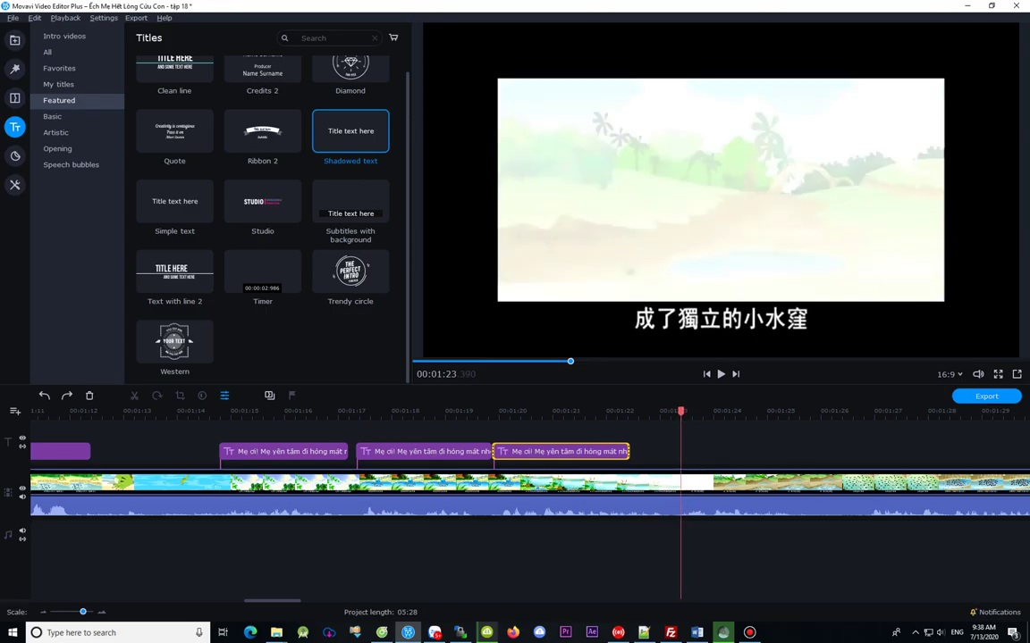
drag(629, 451, 676, 451)
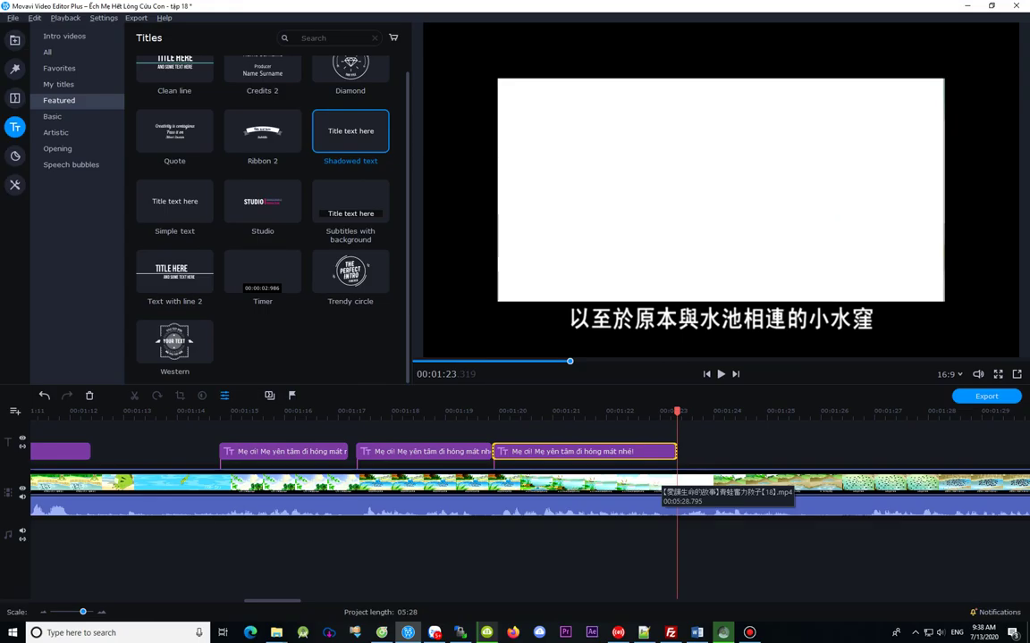
Step: Paste a copy of the title clip on the title track just after the last one, starting at about 1:23.38
scroll(677, 488, right, 6)
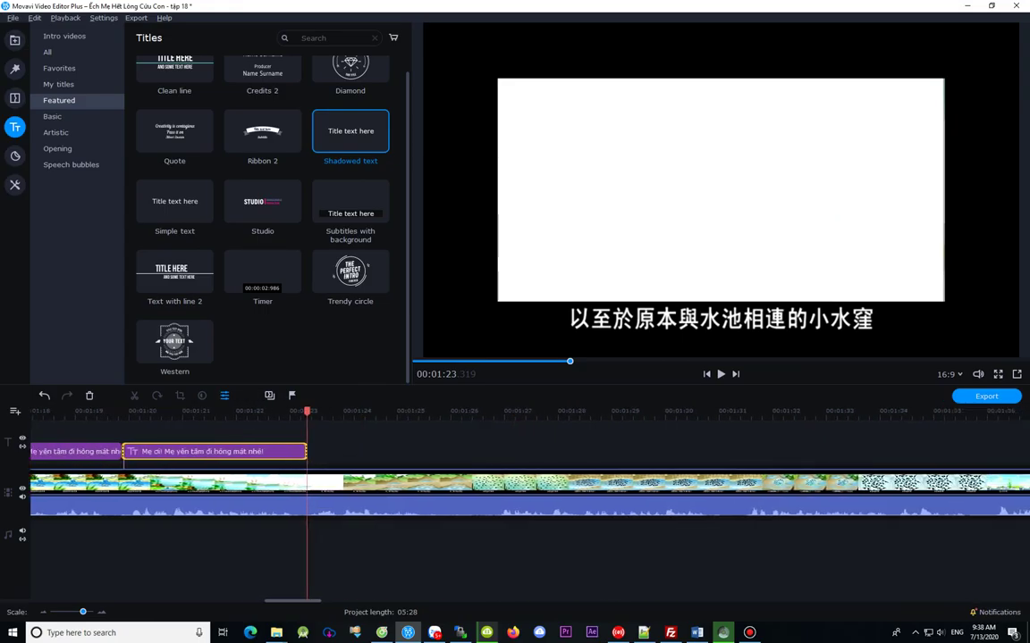
click(235, 451)
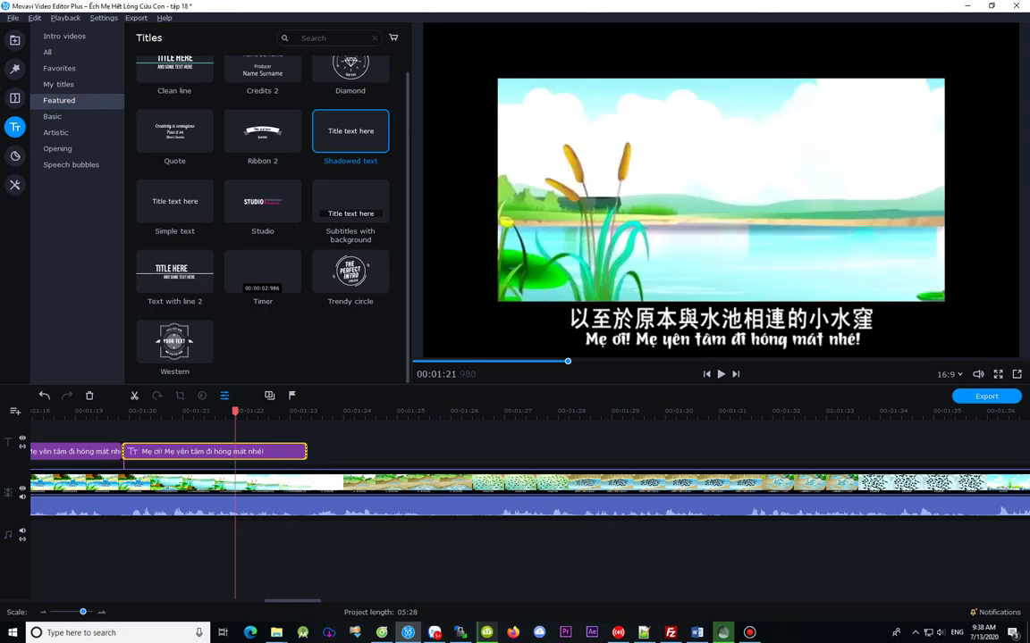
key(ctrl+v)
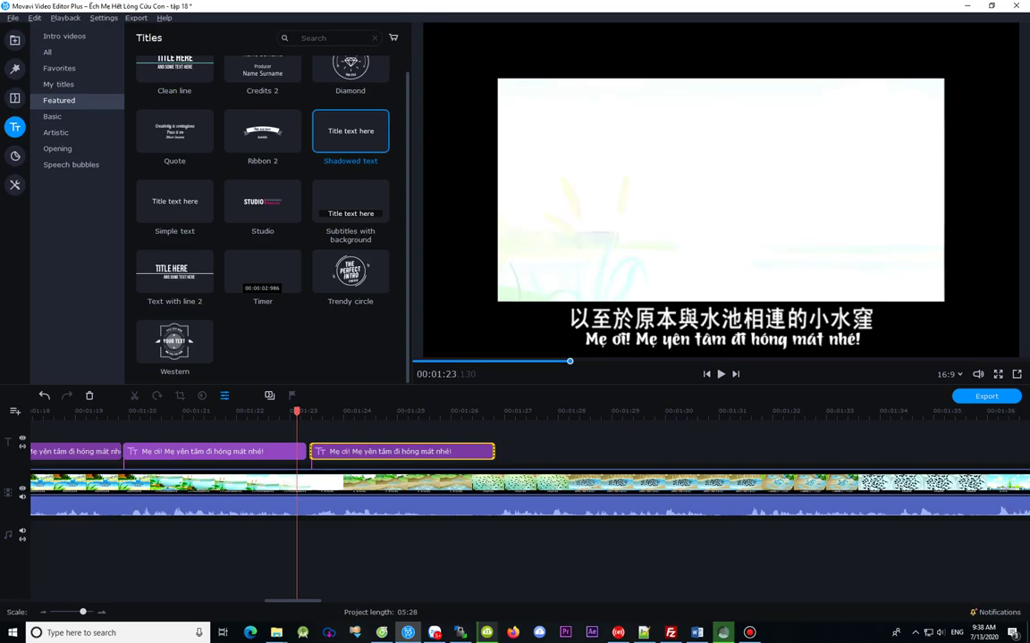
Step: Extend the end of the title clip before the pasted copy to about 1:23.35, where the Chinese caption changes
key(ctrl+equal)
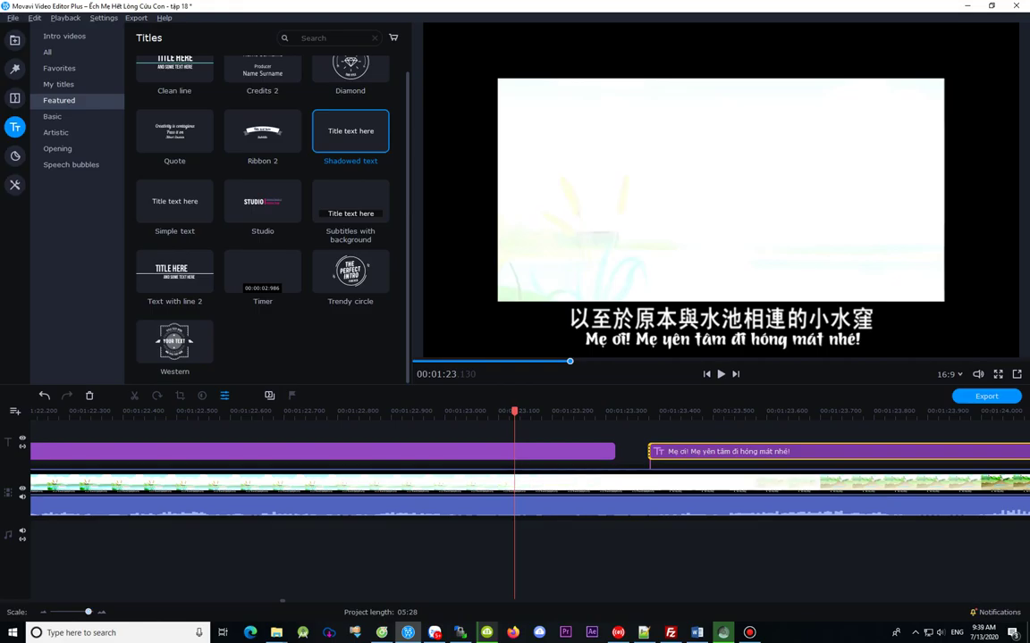
key(Right)
key(Right)
key(Right)
key(Right)
key(Right)
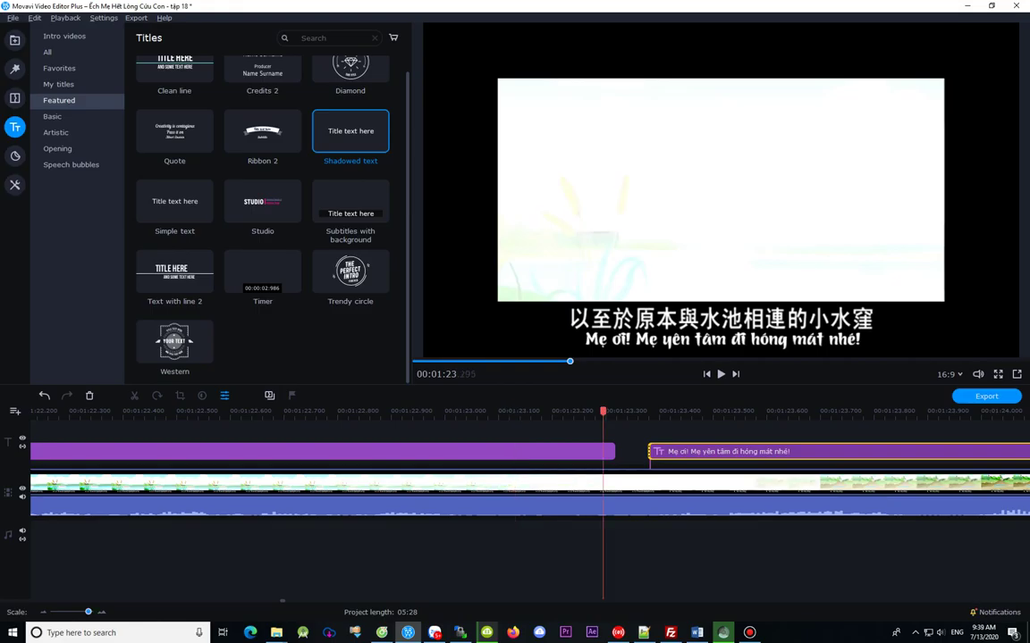
key(Right)
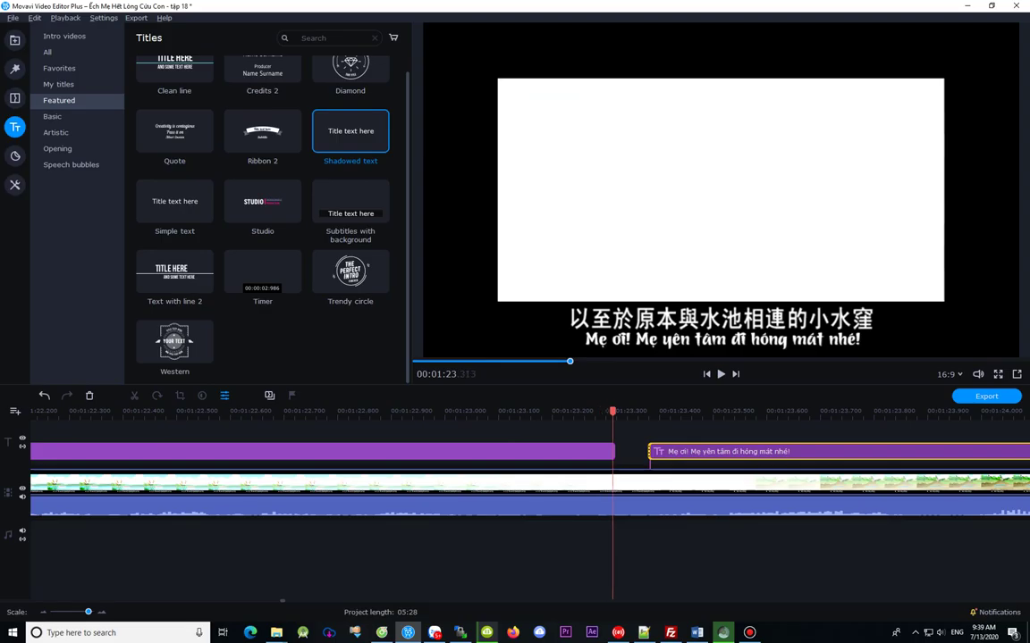
key(Right)
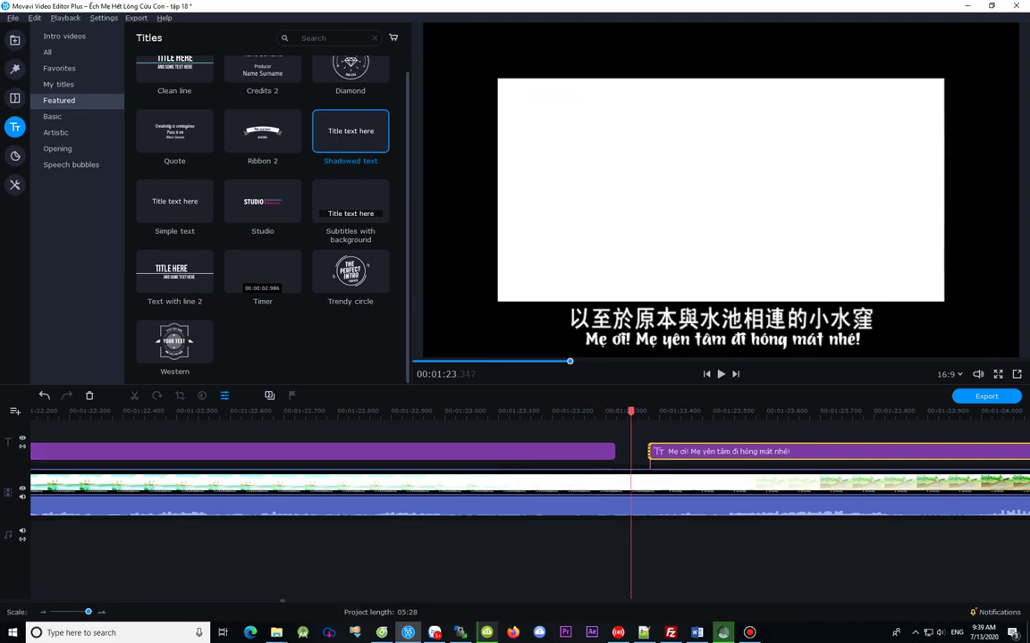
key(Right)
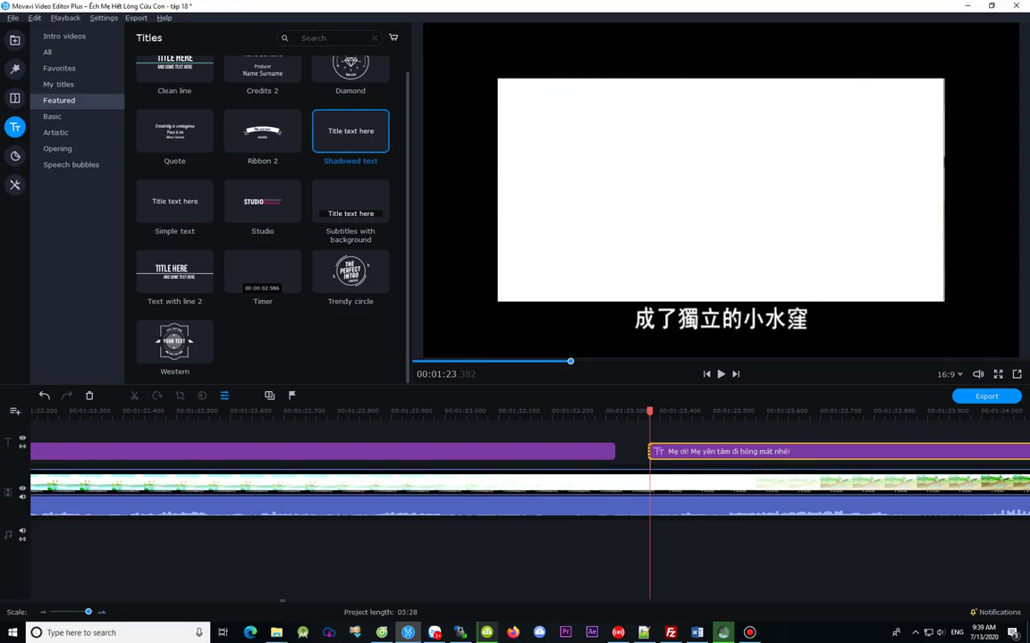
key(Left)
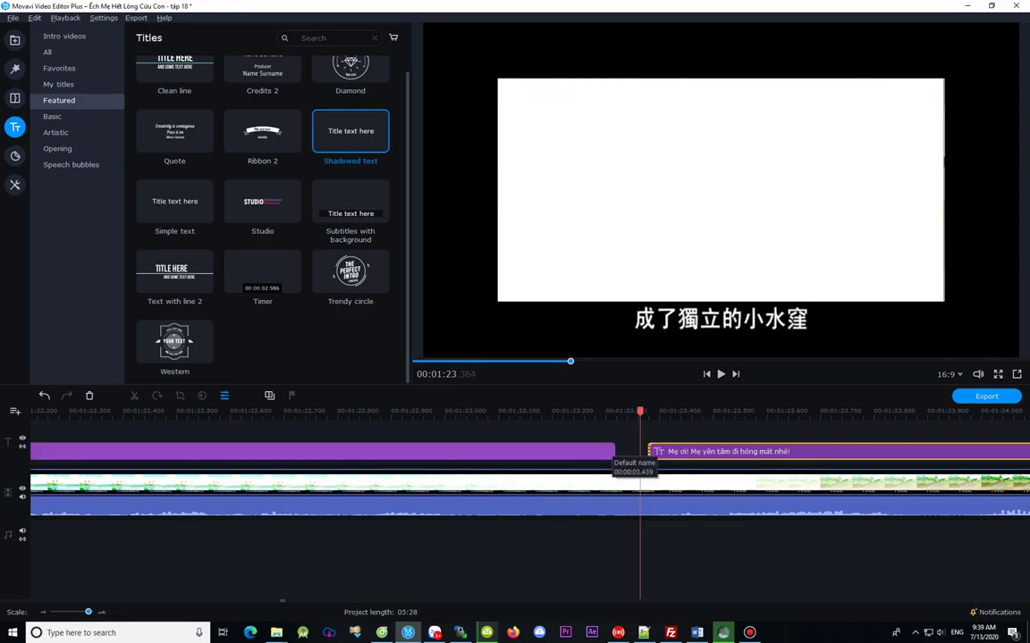
key(Left)
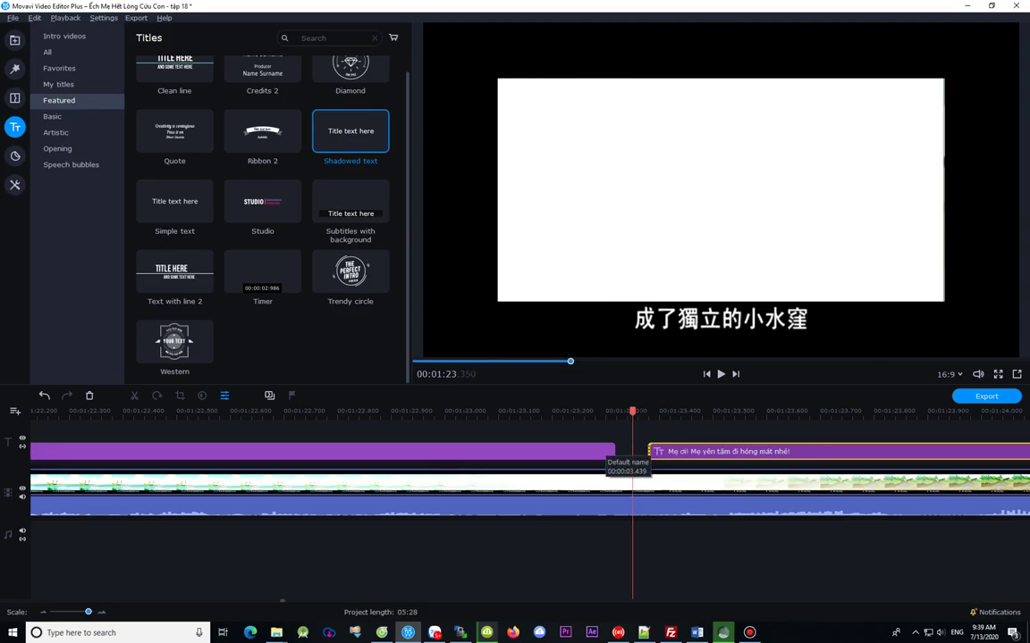
drag(614, 451, 632, 452)
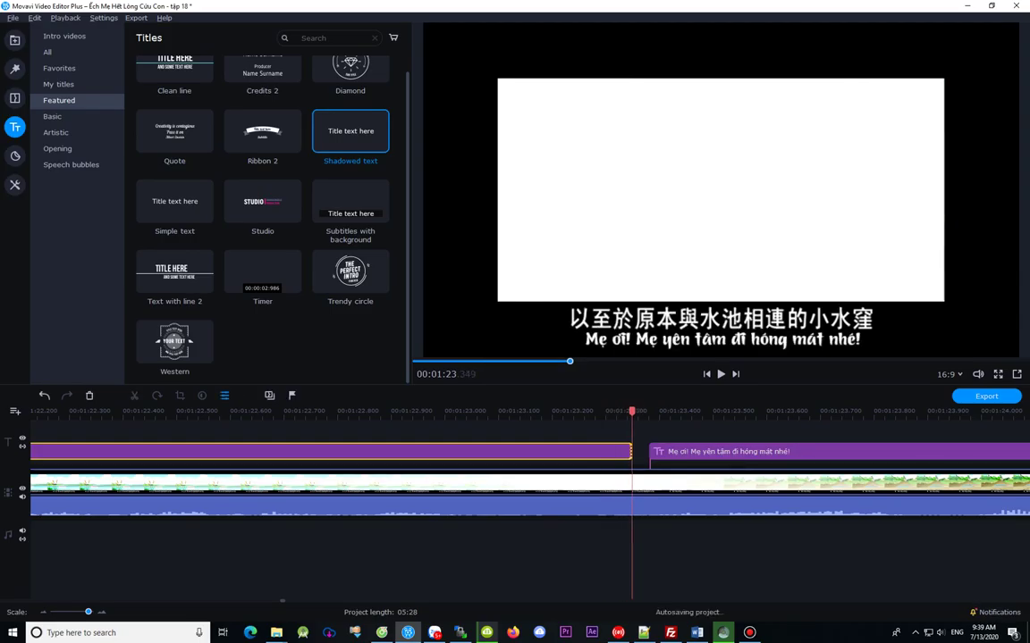
Step: Extend the pasted title clip's start back to about 1:23.37 to match the first frames of the new Chinese caption
key(Right)
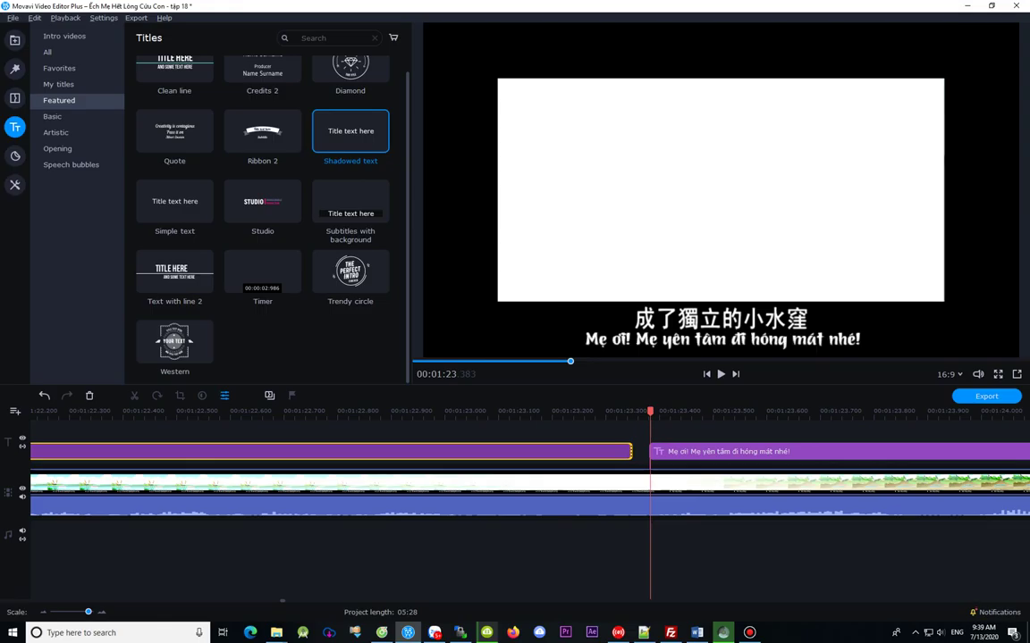
key(Left)
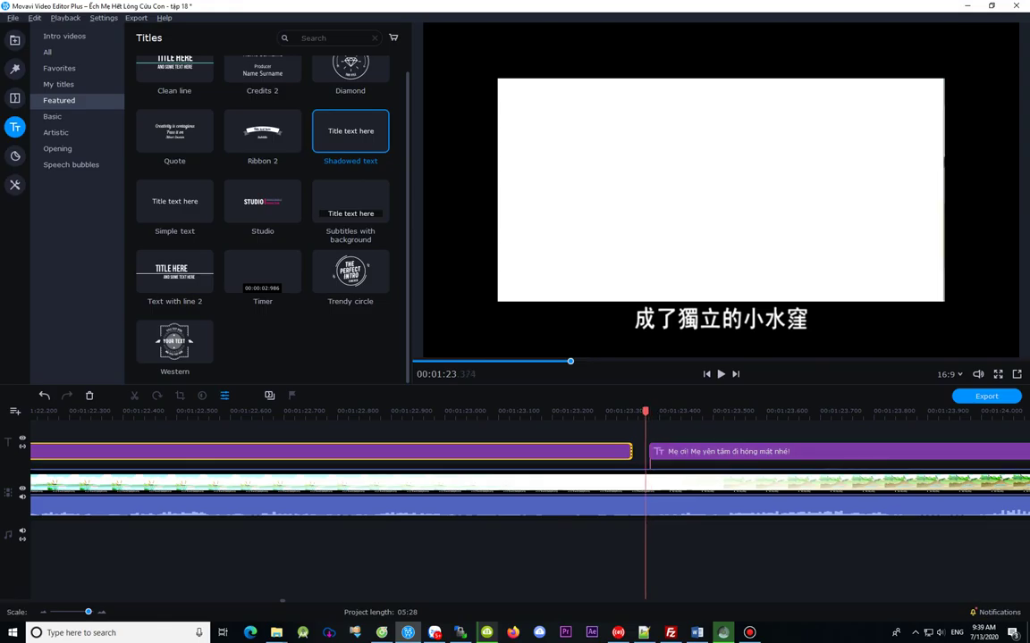
key(Left)
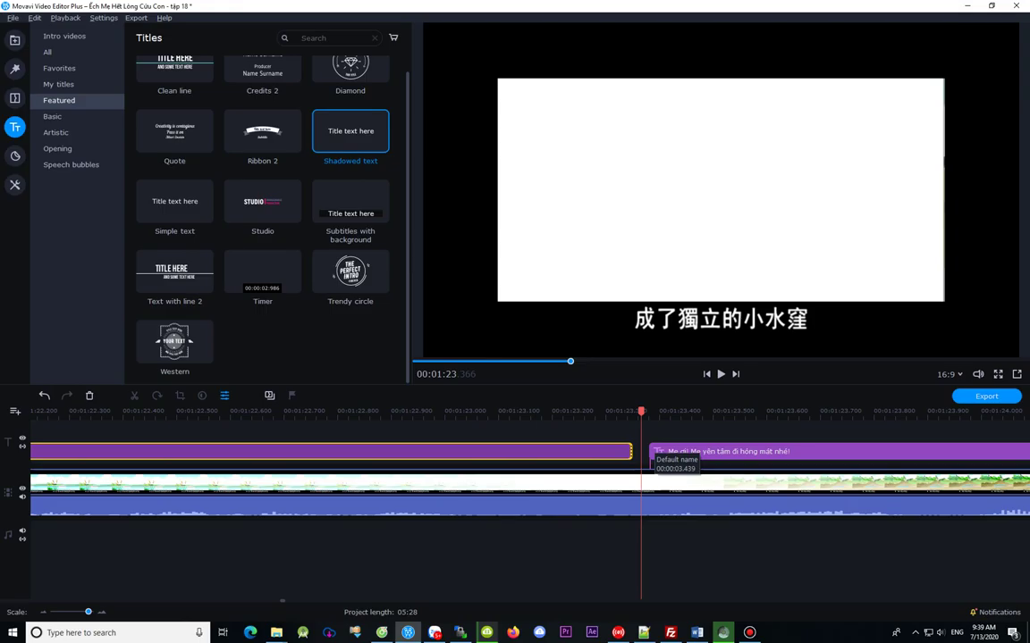
click(664, 451)
drag(649, 452, 641, 451)
click(648, 451)
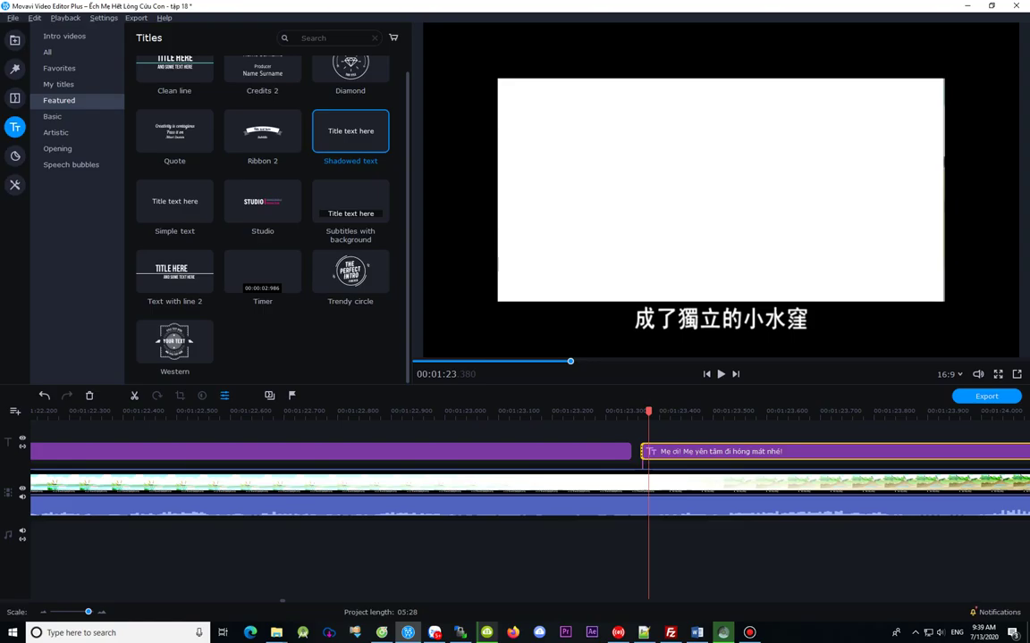
key(Right)
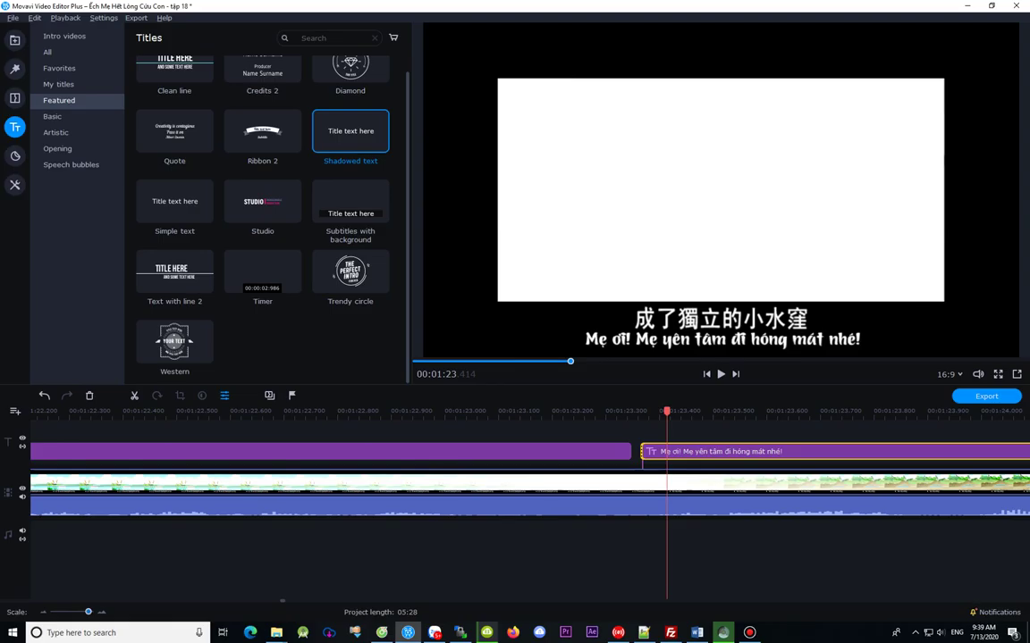
Step: Locate the end of the caption 成了獨立的小水窪 and trim the pasted title clip's end to about 1:26.18
scroll(515, 501, down, 3)
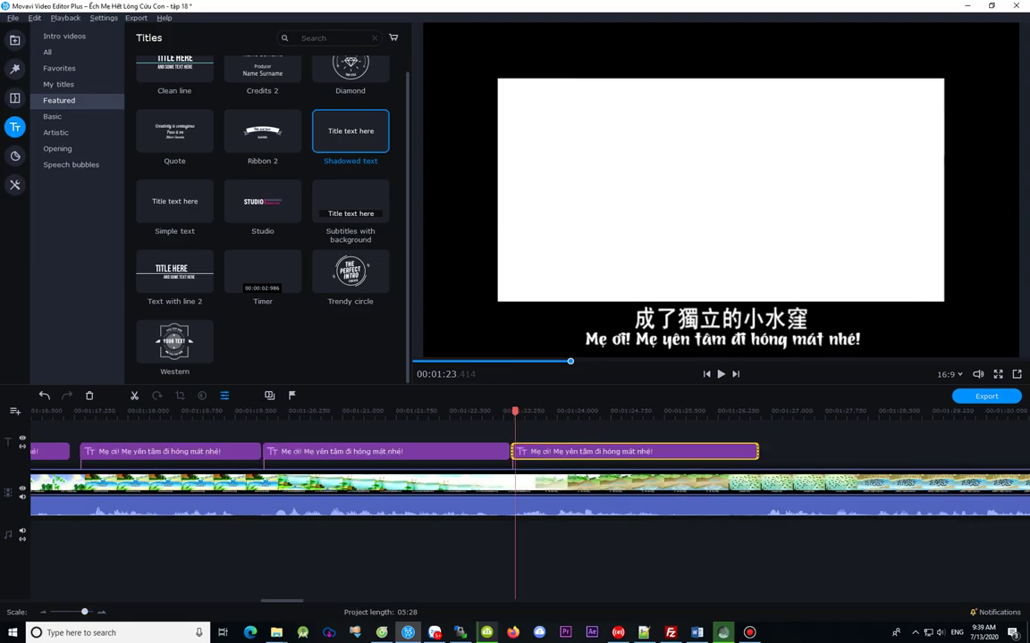
click(574, 411)
click(676, 411)
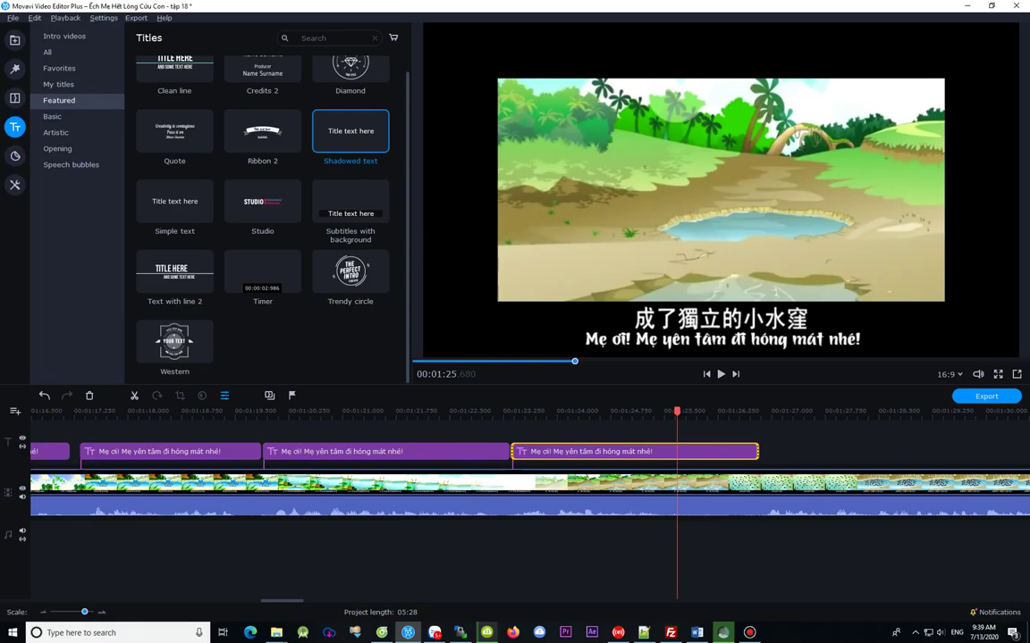
click(726, 411)
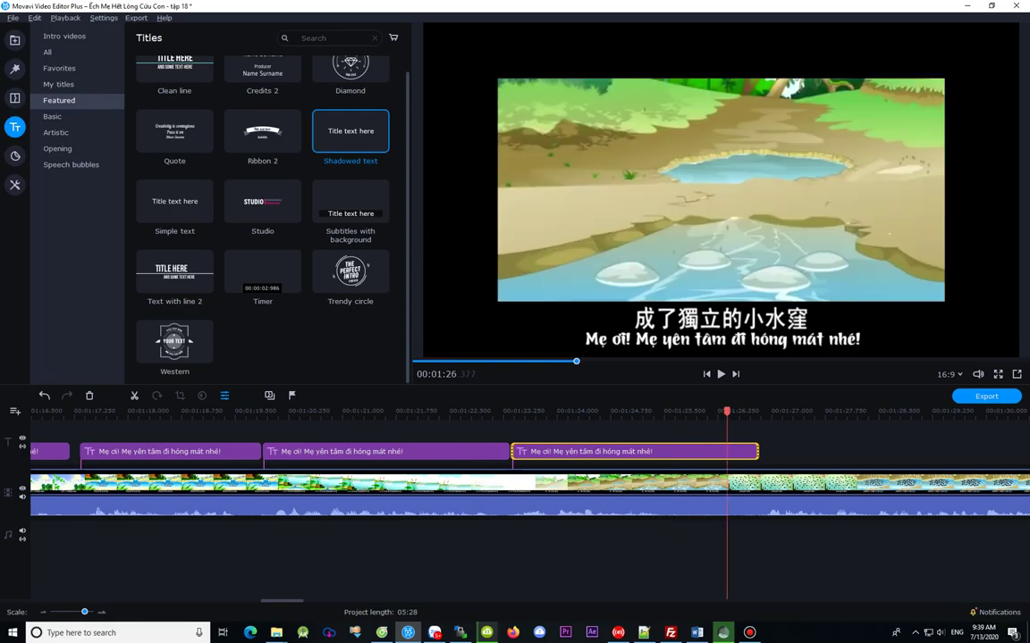
click(537, 411)
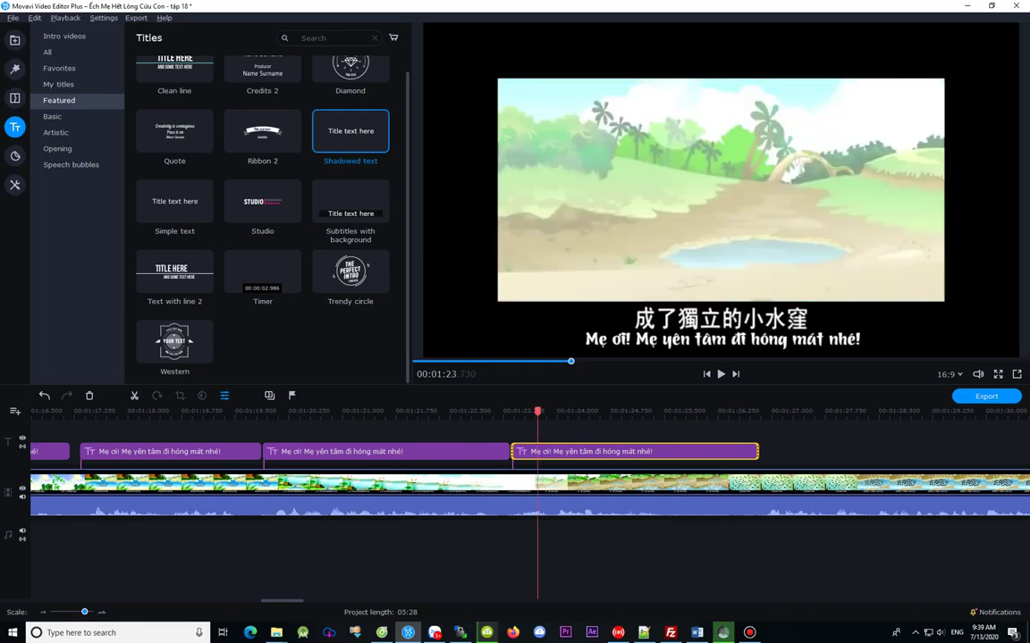
click(736, 411)
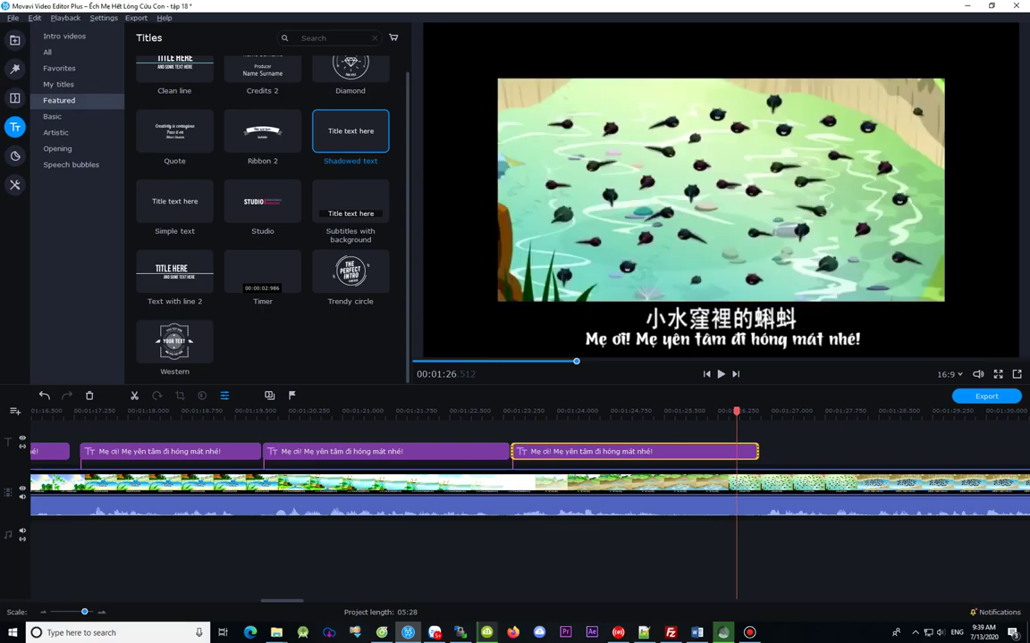
click(666, 411)
click(574, 411)
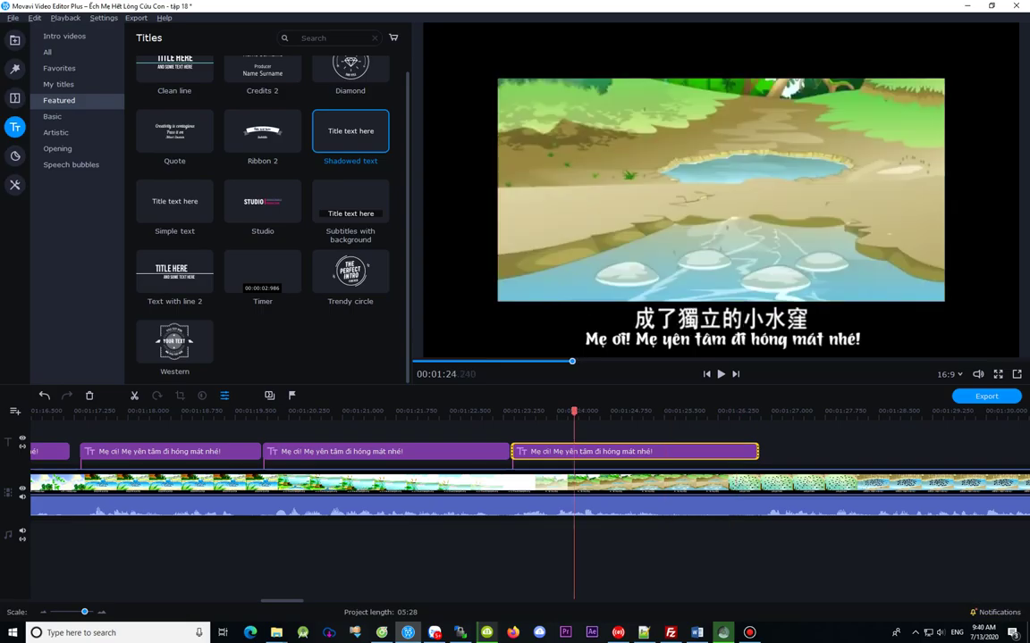
click(531, 411)
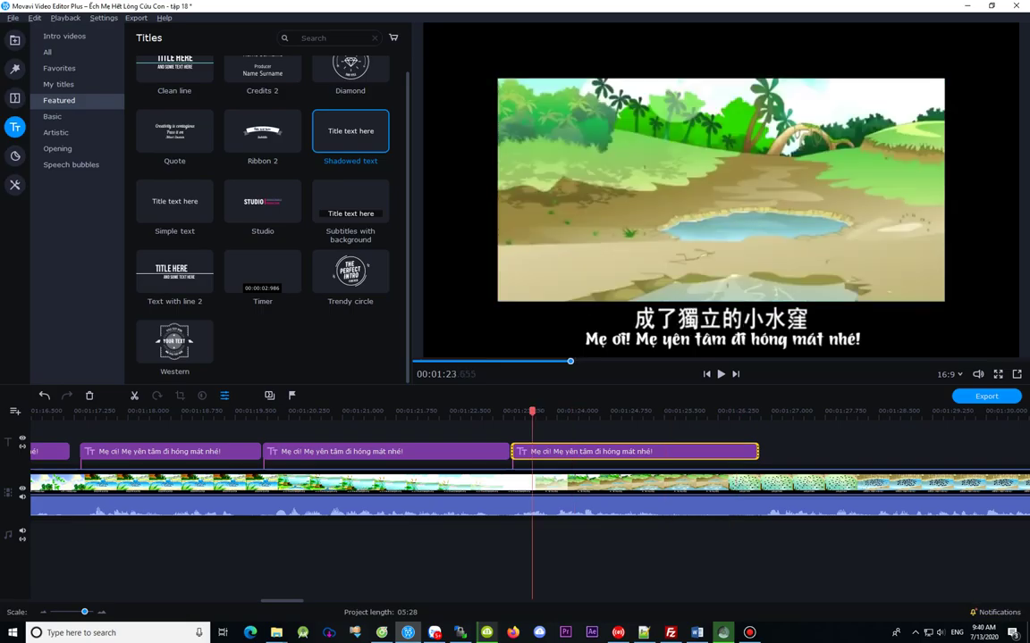
click(675, 411)
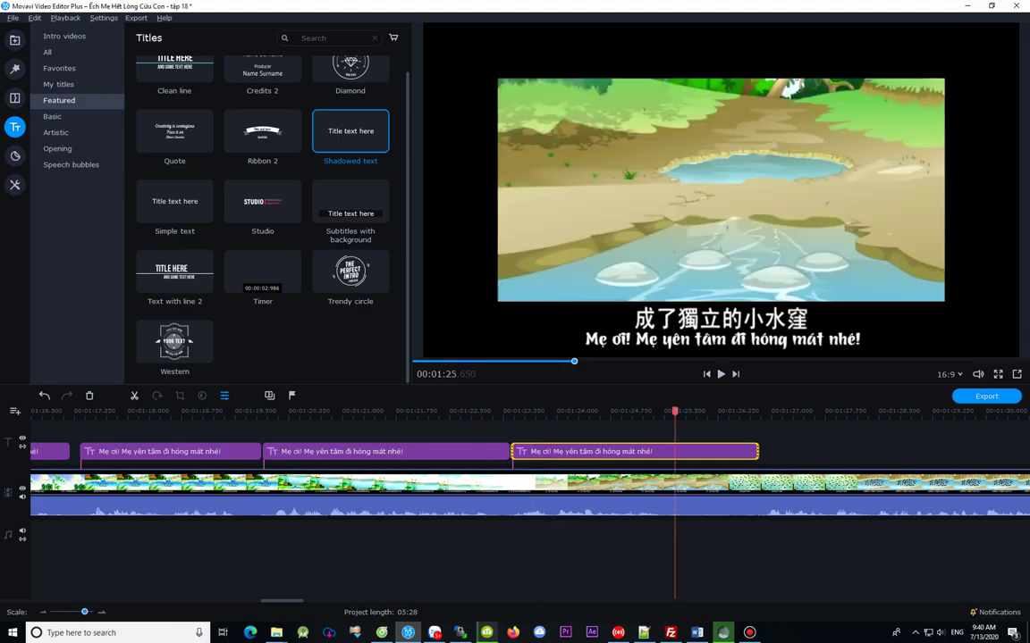
click(691, 411)
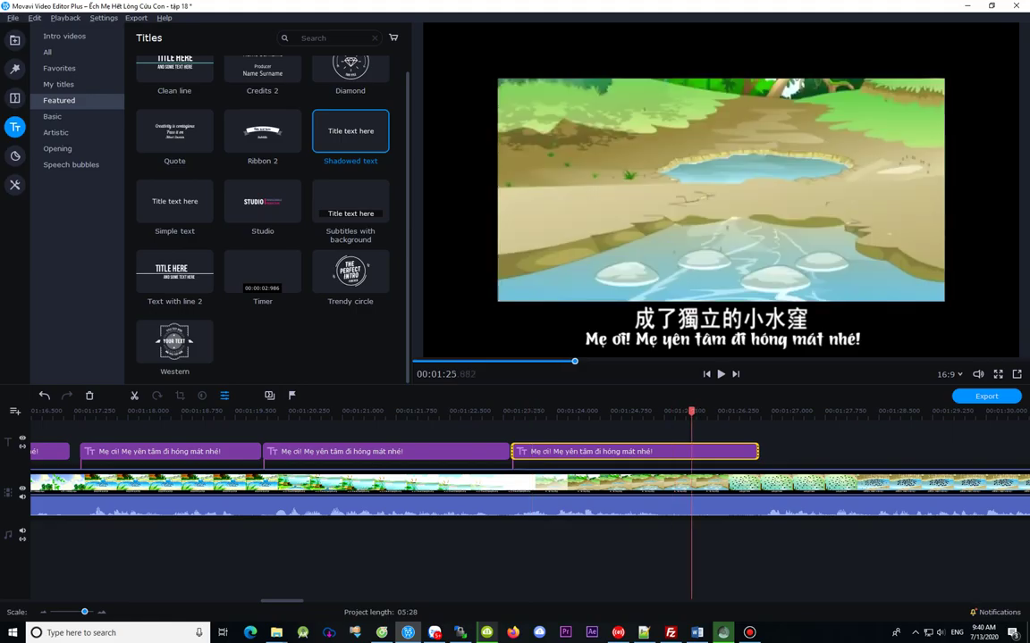
click(705, 411)
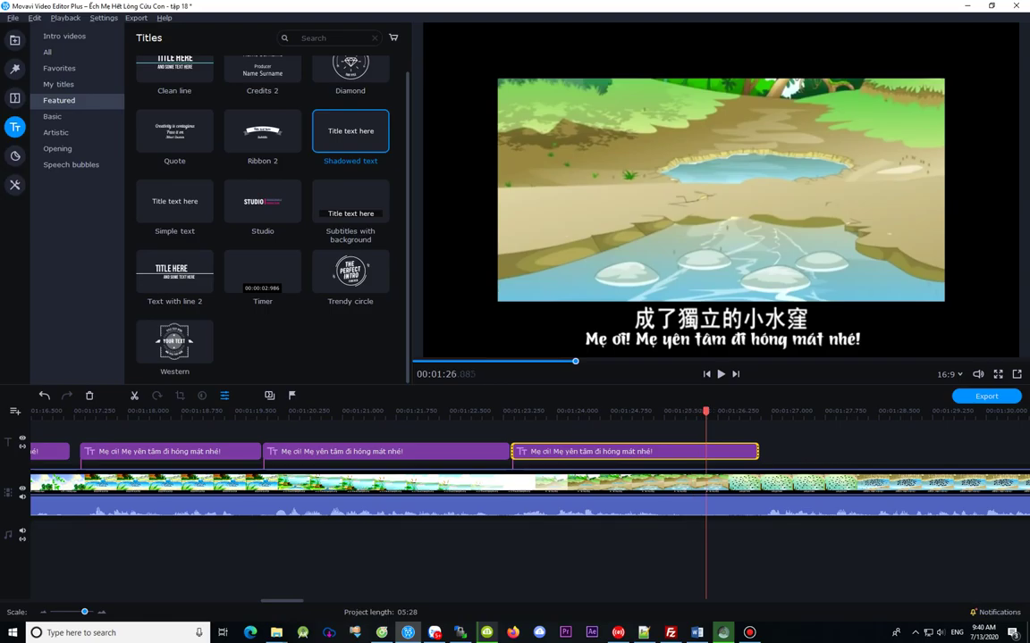
click(715, 411)
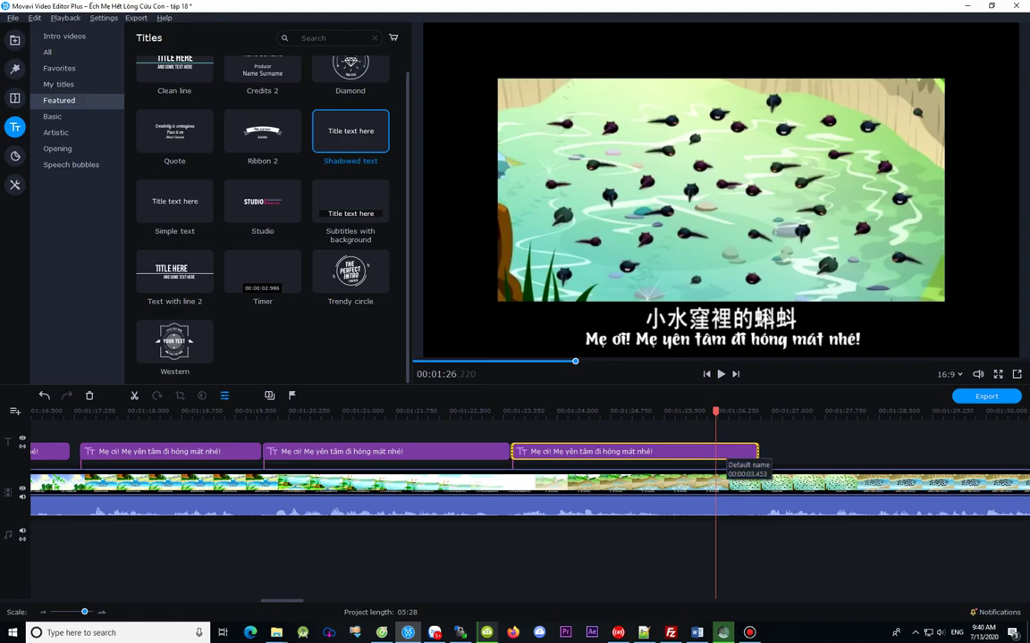
drag(758, 451, 712, 452)
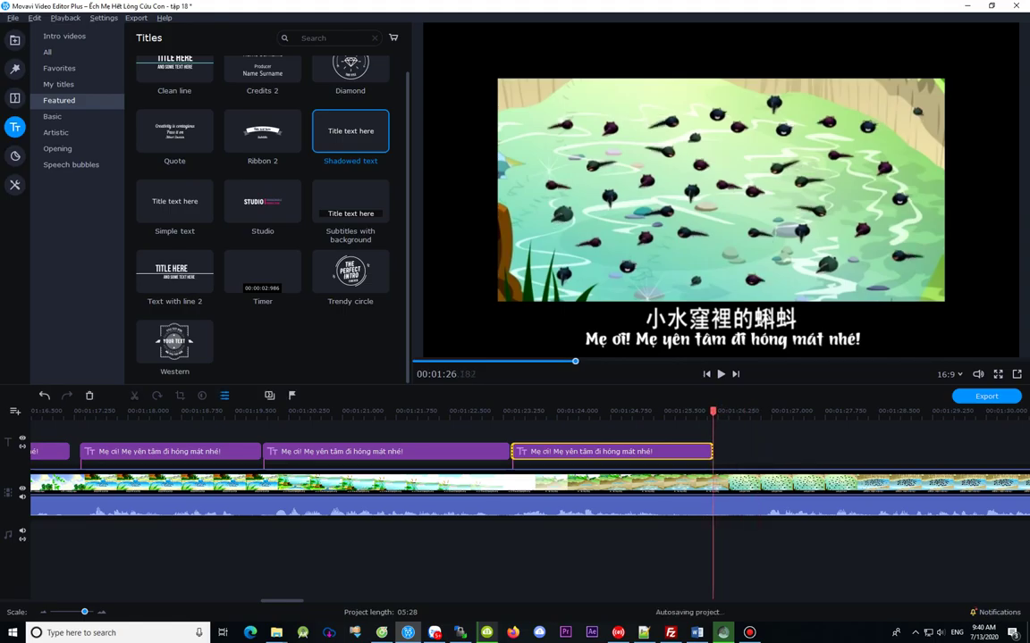
Step: Examine the frames between about 1:26.02 and 1:26.15 before the trimmed clip's end for the Chinese caption change
click(703, 411)
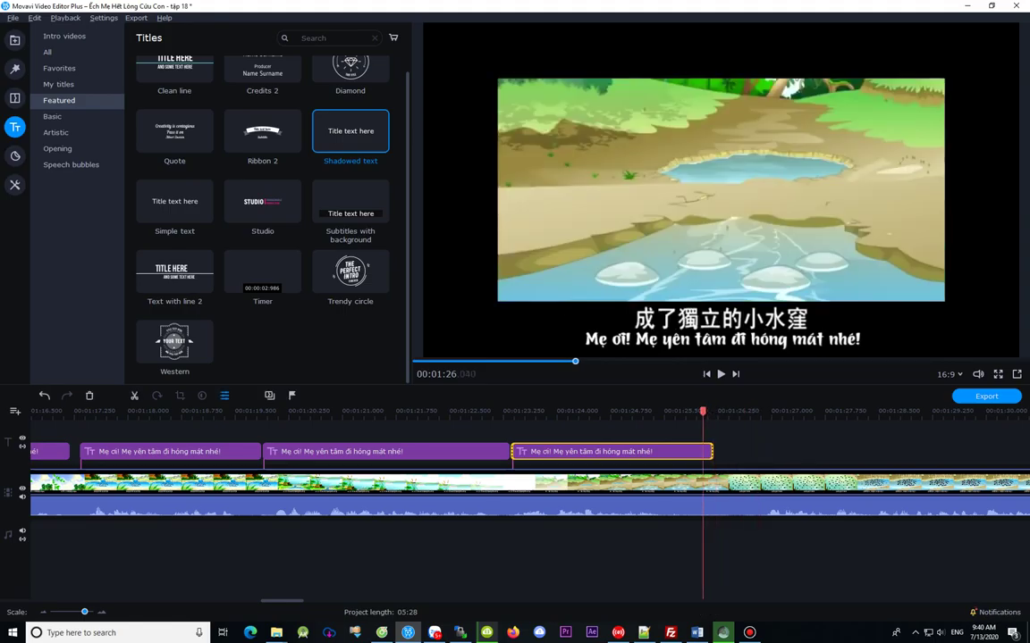
key(Left)
key(Right)
key(Right)
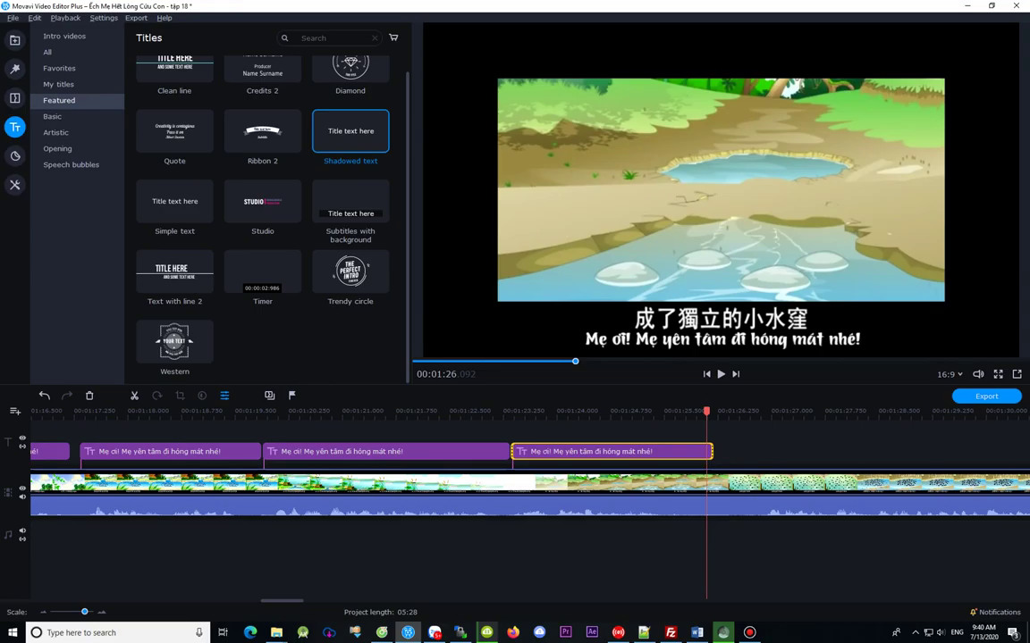
click(536, 411)
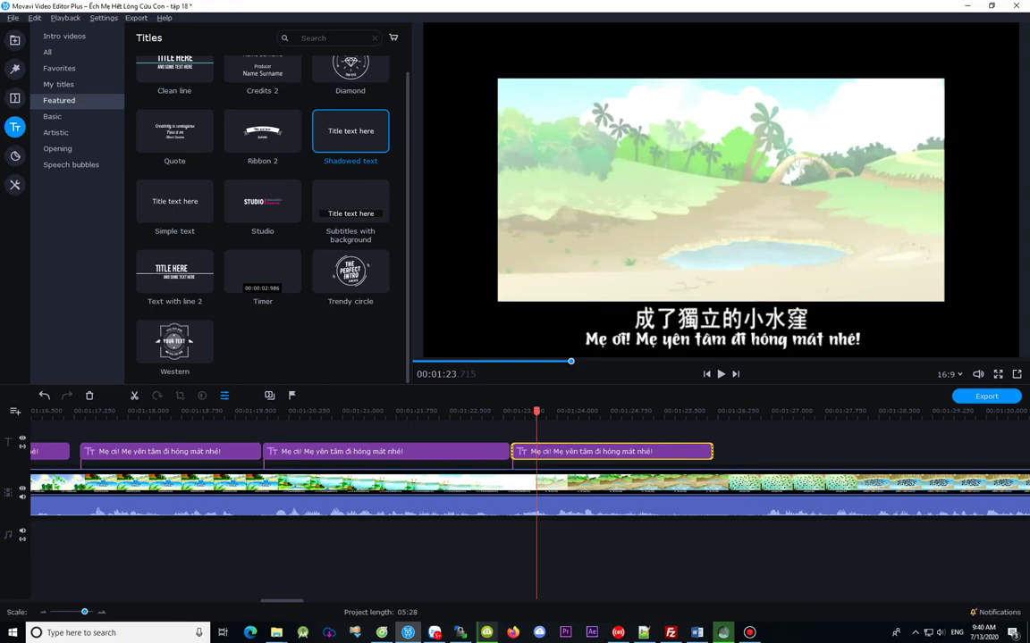
click(700, 412)
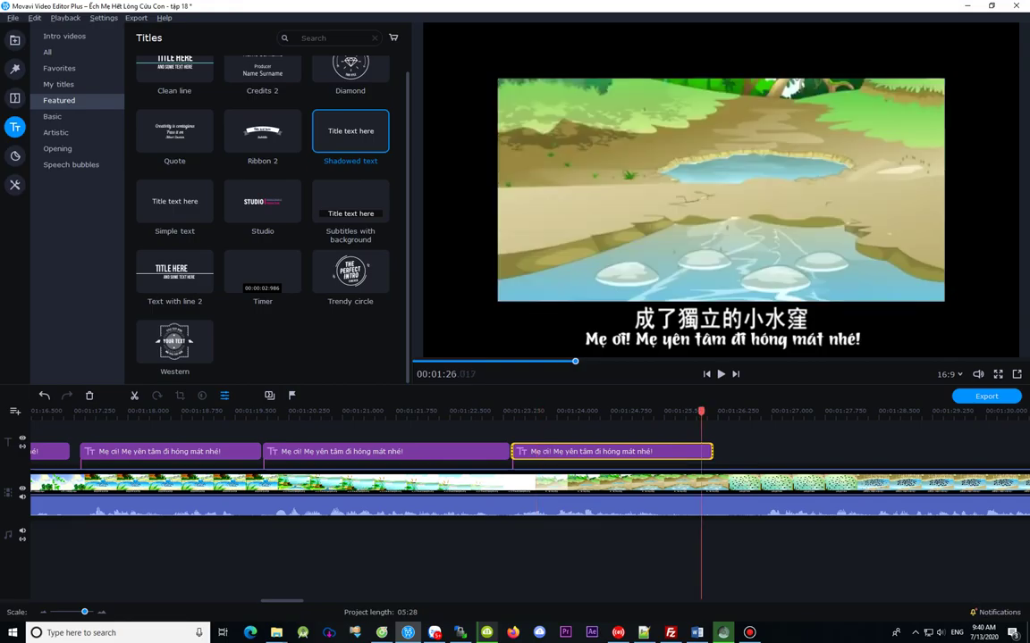
key(Right)
key(Right)
key(Right)
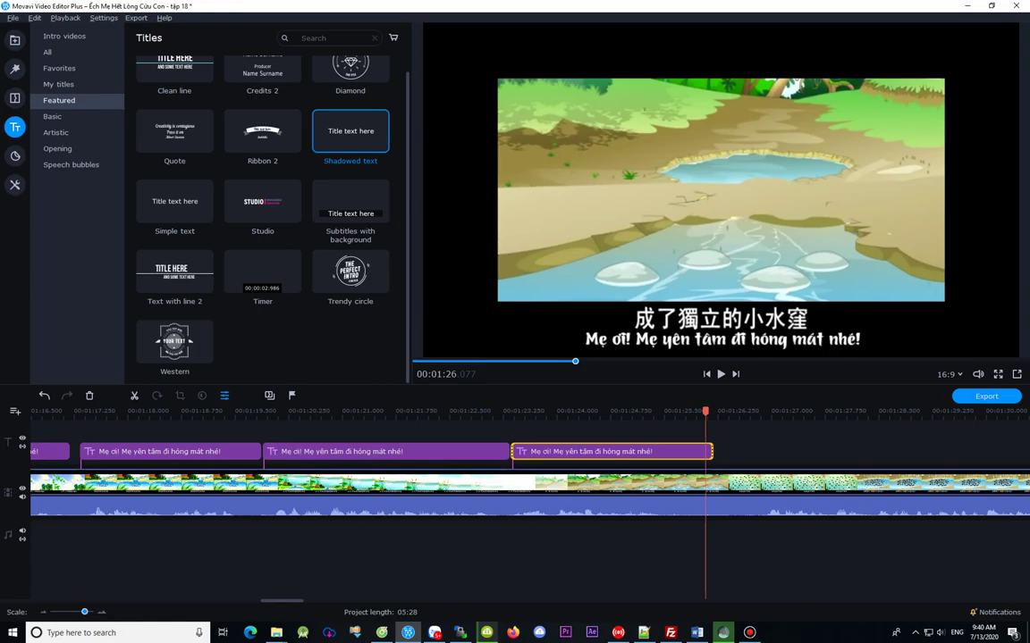
key(Right)
key(Right)
key(Right)
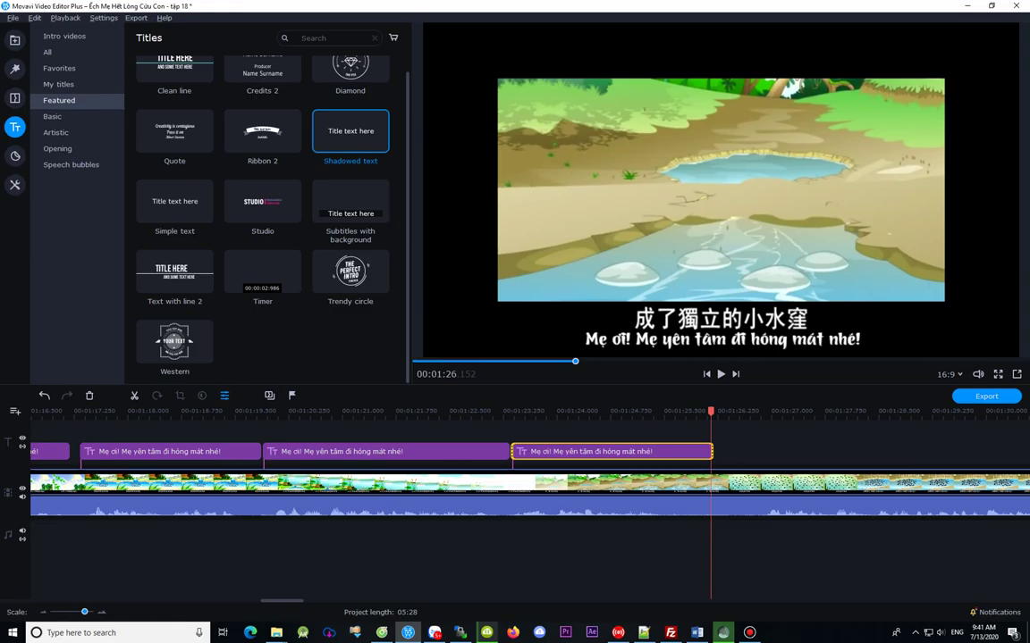
key(Left)
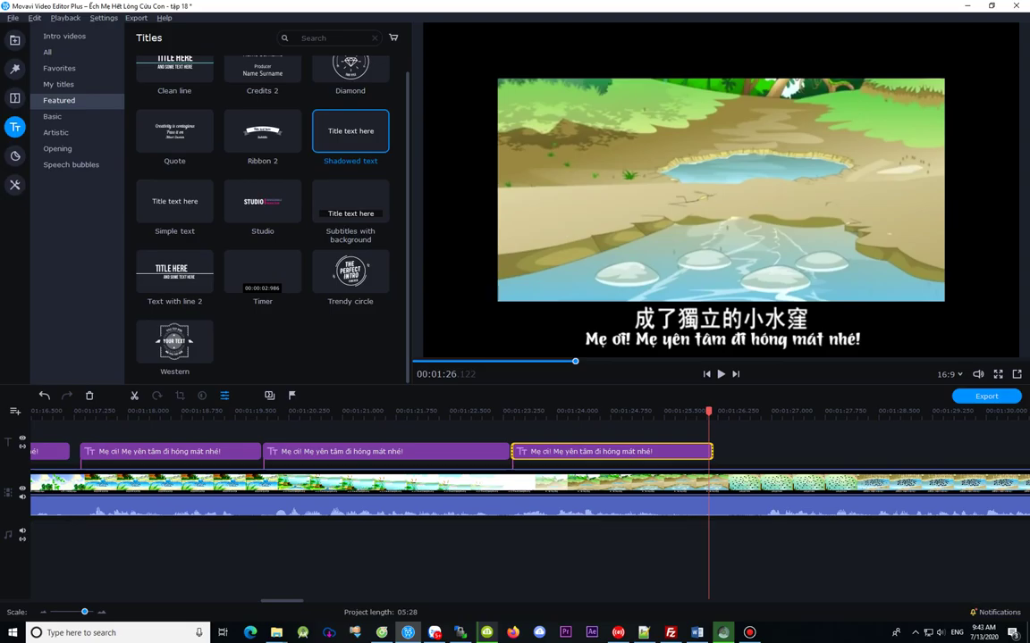
Step: Find the first frames of the caption 小水窪裡的蝌蚪 and paste a copy of the title clip at about 1:26.24
key(Left)
click(553, 412)
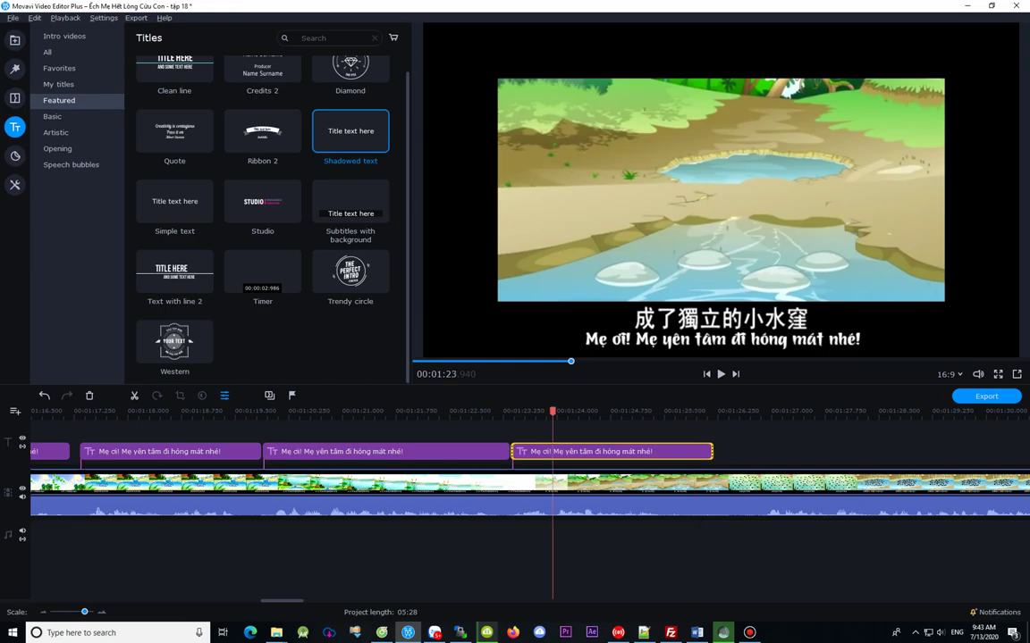
click(711, 412)
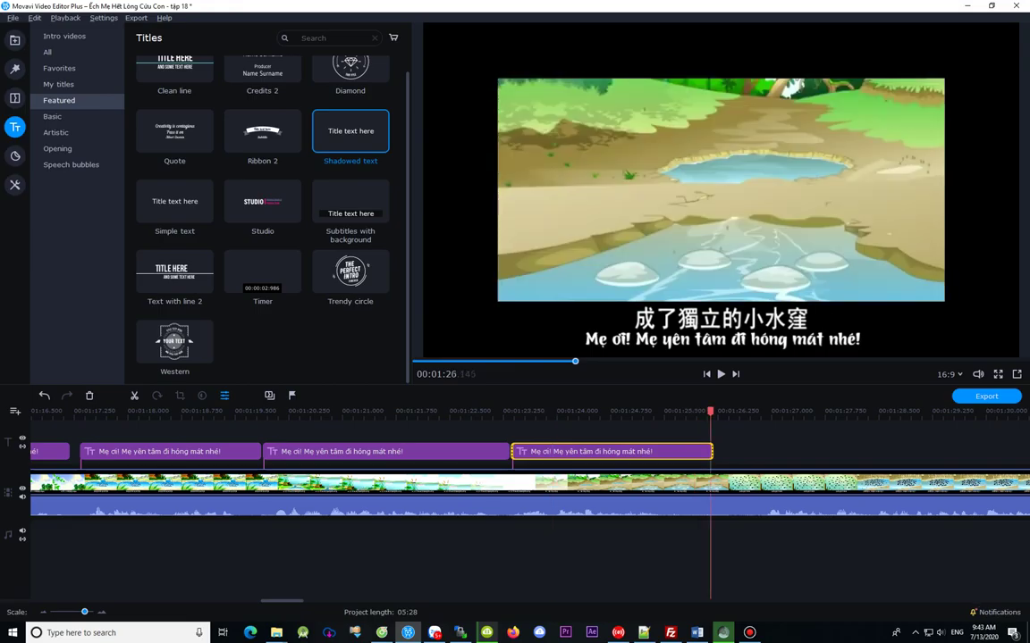
click(725, 411)
drag(725, 412, 712, 412)
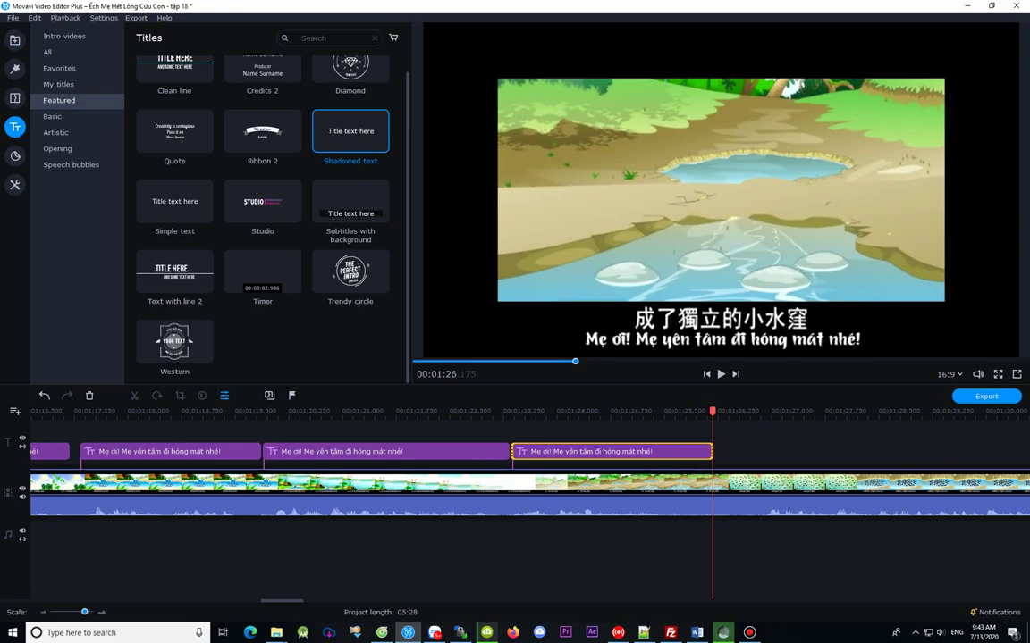
click(717, 412)
key(ctrl+v)
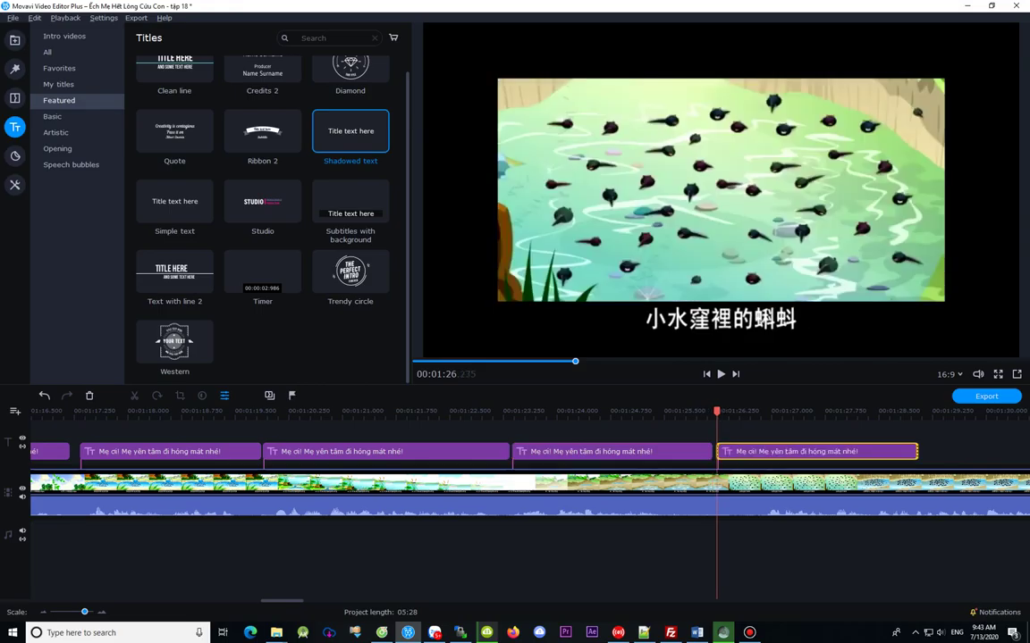
click(773, 412)
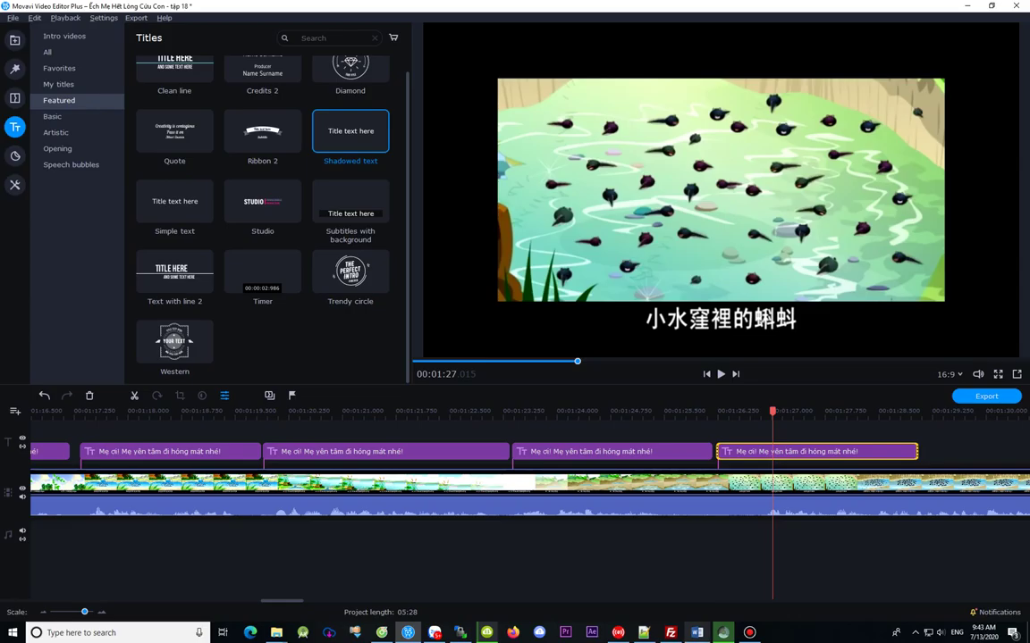
Step: Copy the 1;09 line "Chúng con chơi ở đây, không di lung tung đâu." from the Word script and return to Movavi Video Editor
click(697, 633)
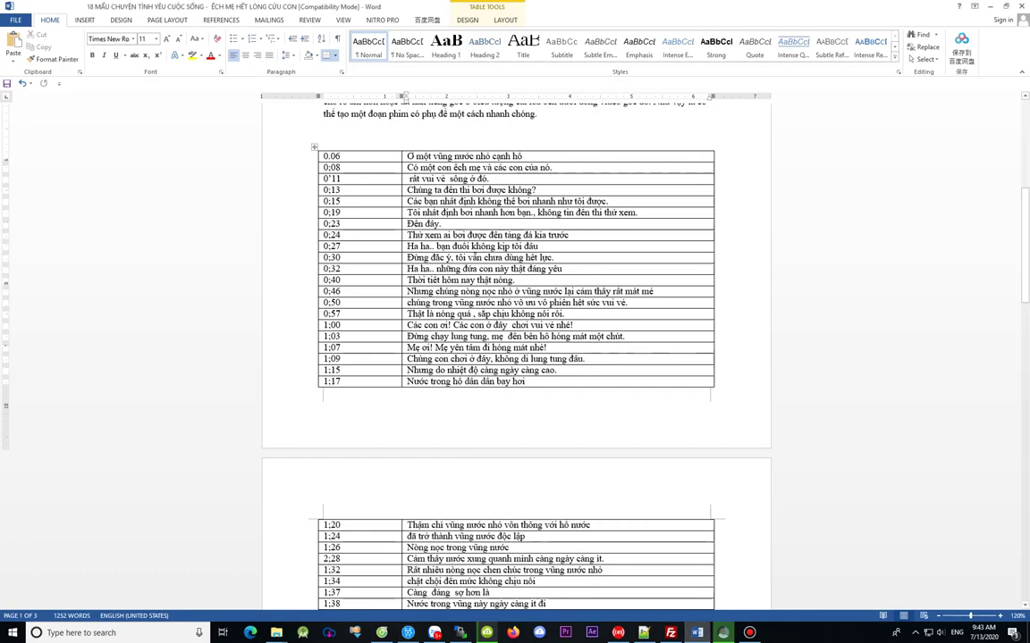
drag(407, 358, 585, 358)
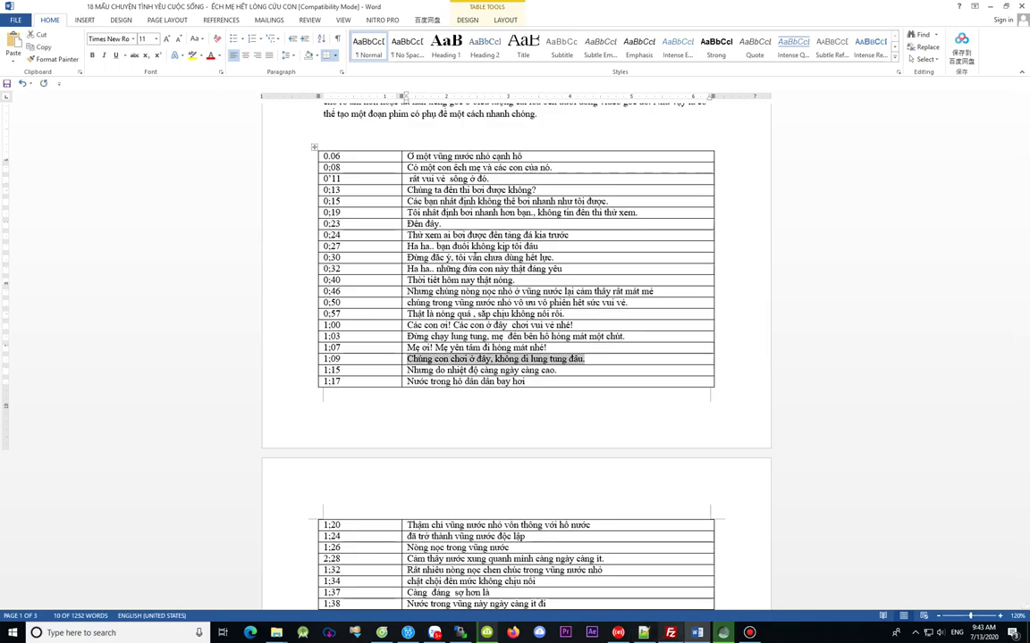
key(alt+Tab)
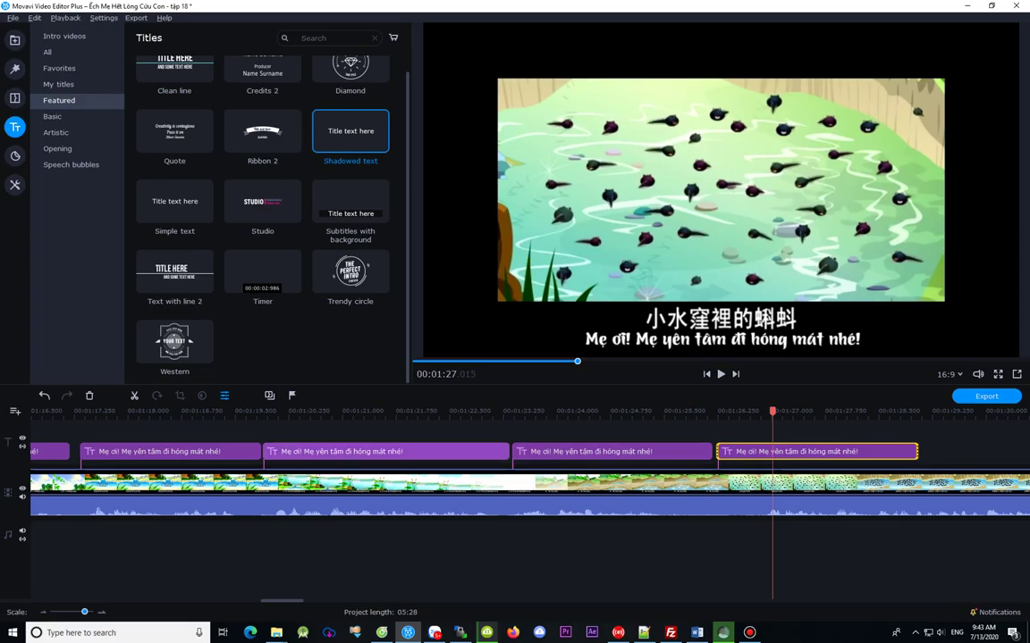
Step: Replace the text of the title clip at about 1:15 with "Chúng con chơi ở đây, không di lung tung đâu."
scroll(527, 465, left, 5)
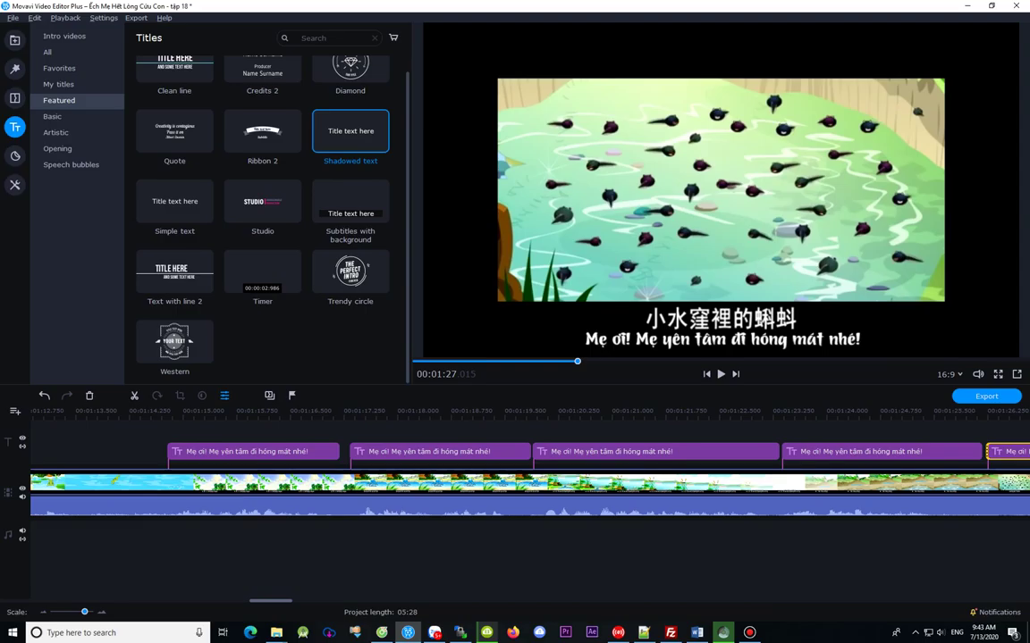
scroll(527, 451, left, 1)
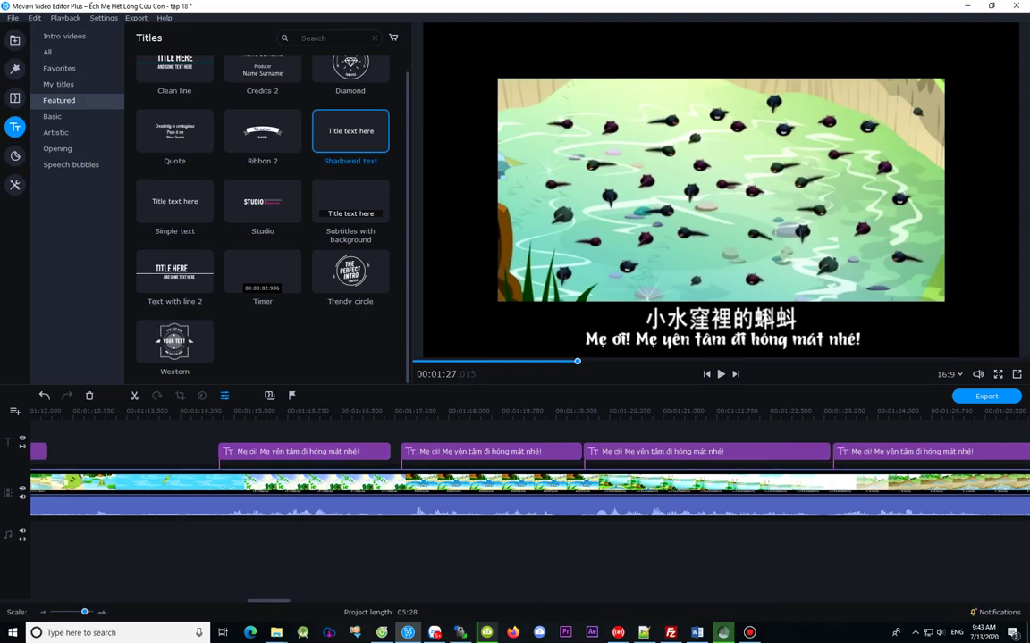
scroll(527, 452, left, 10)
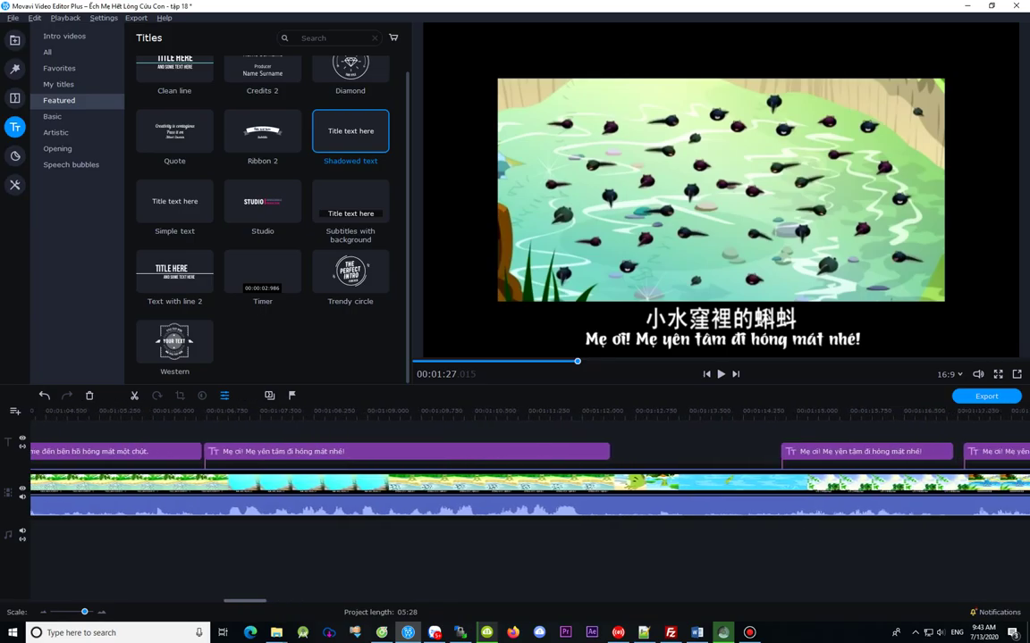
scroll(527, 452, right, 9)
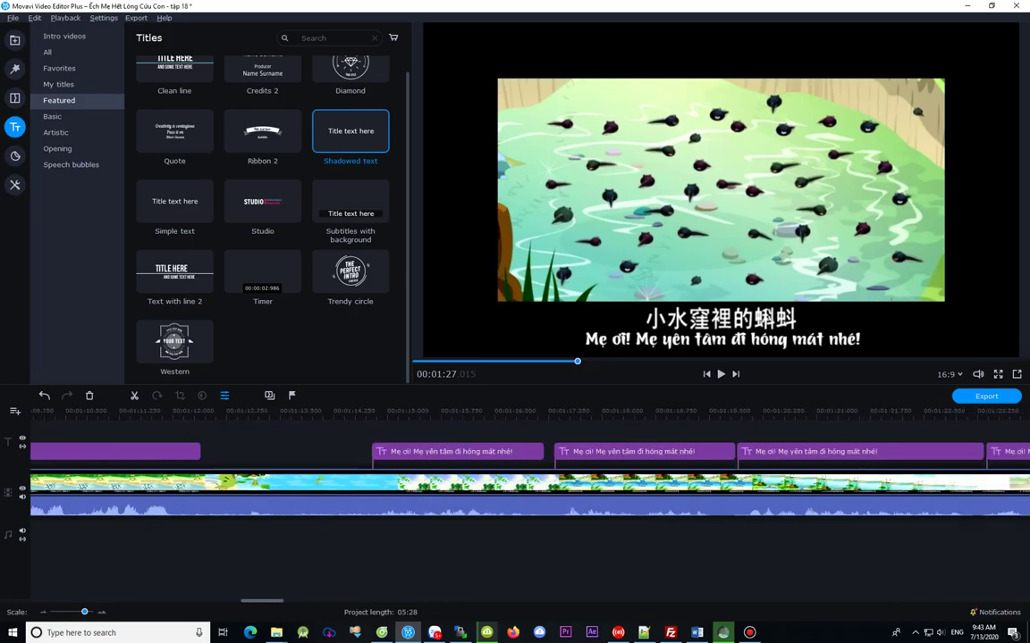
click(356, 452)
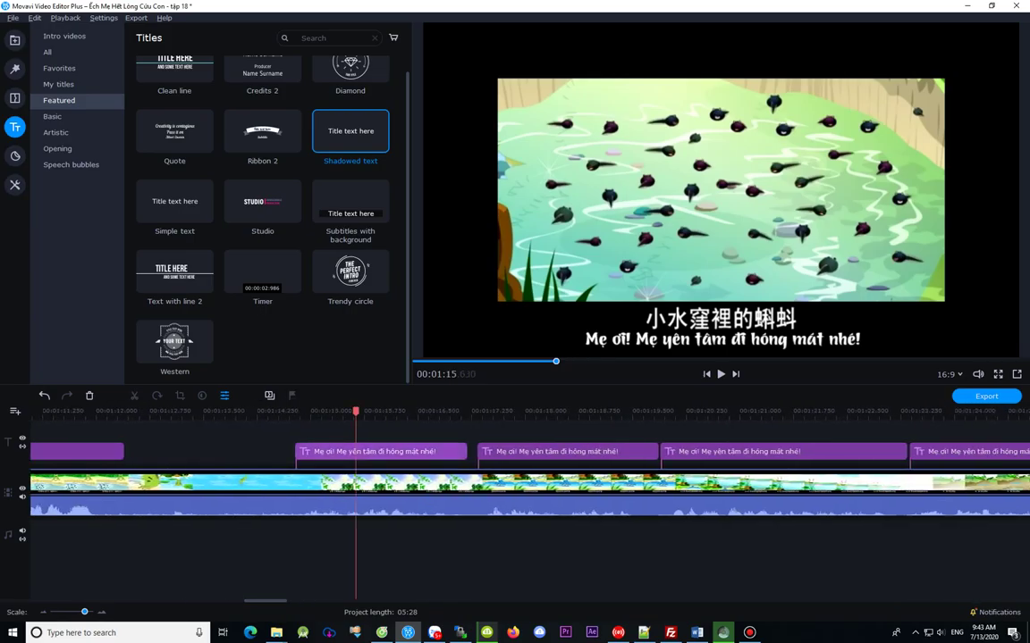
click(370, 451)
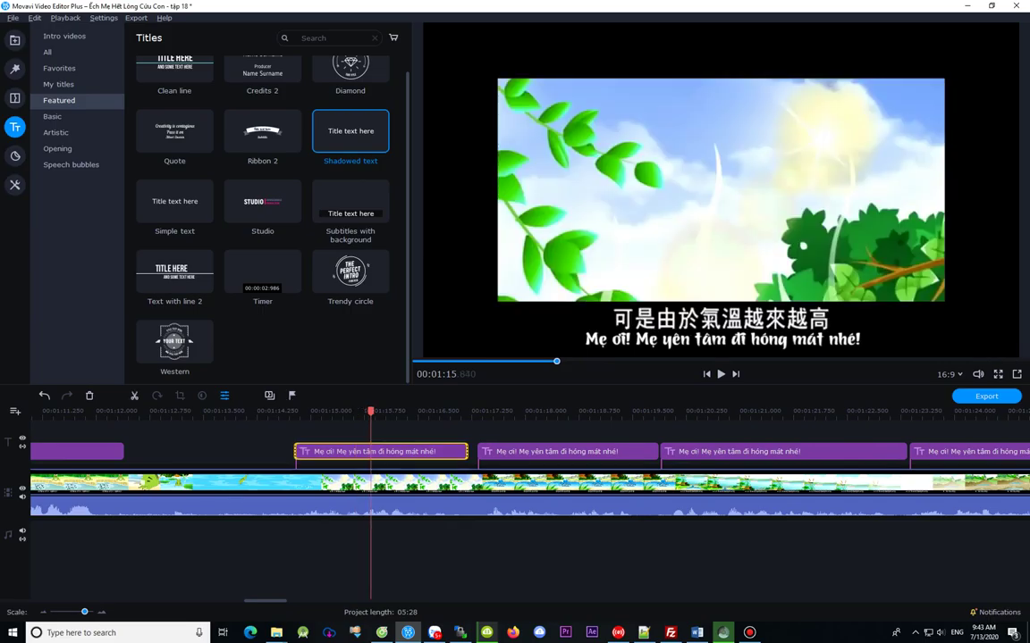
double_click(370, 451)
double_click(676, 339)
key(ctrl+a)
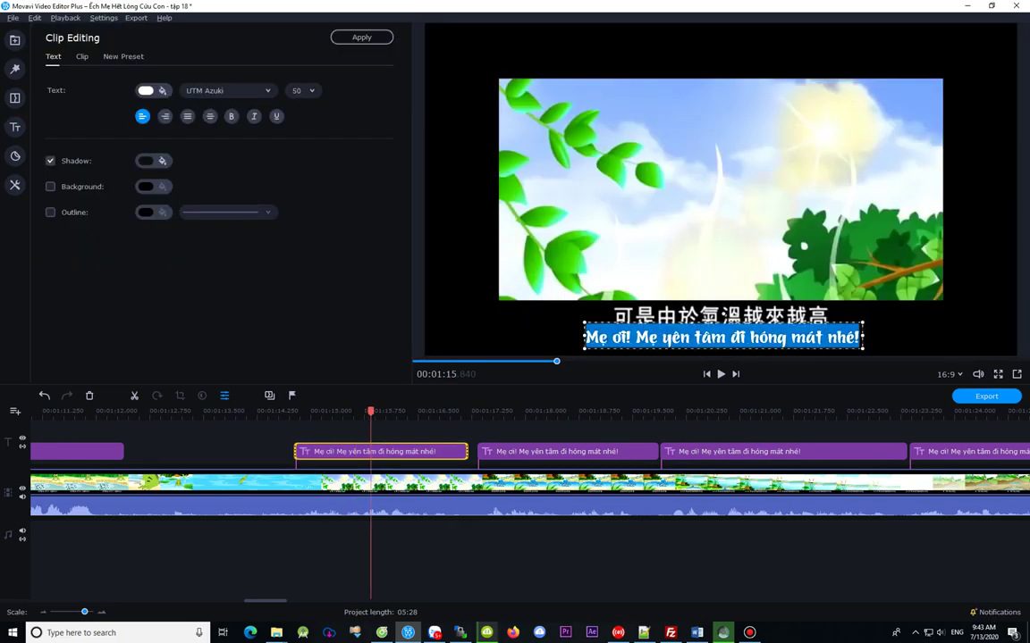
key(ctrl+v)
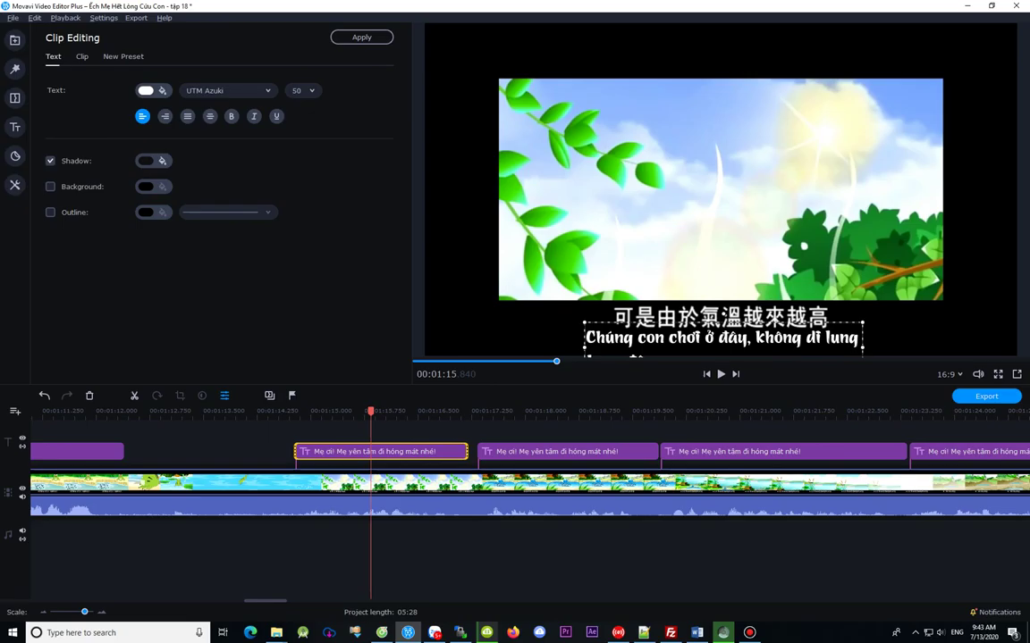
Step: Widen the title's text box until the line fits on one row and centre it under the Chinese caption
drag(584, 347, 525, 358)
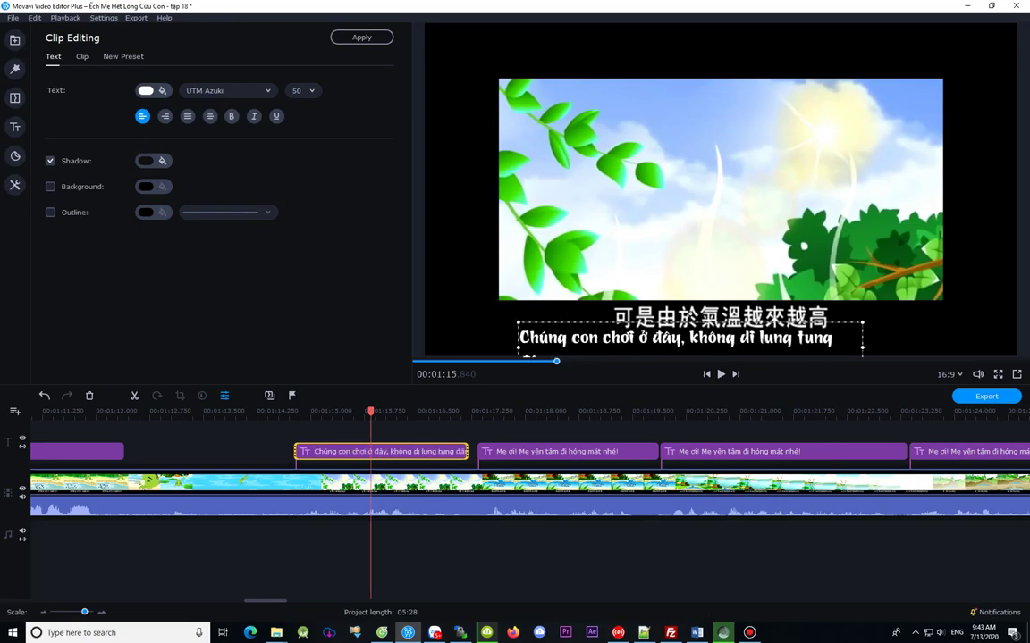
text(đâu.)
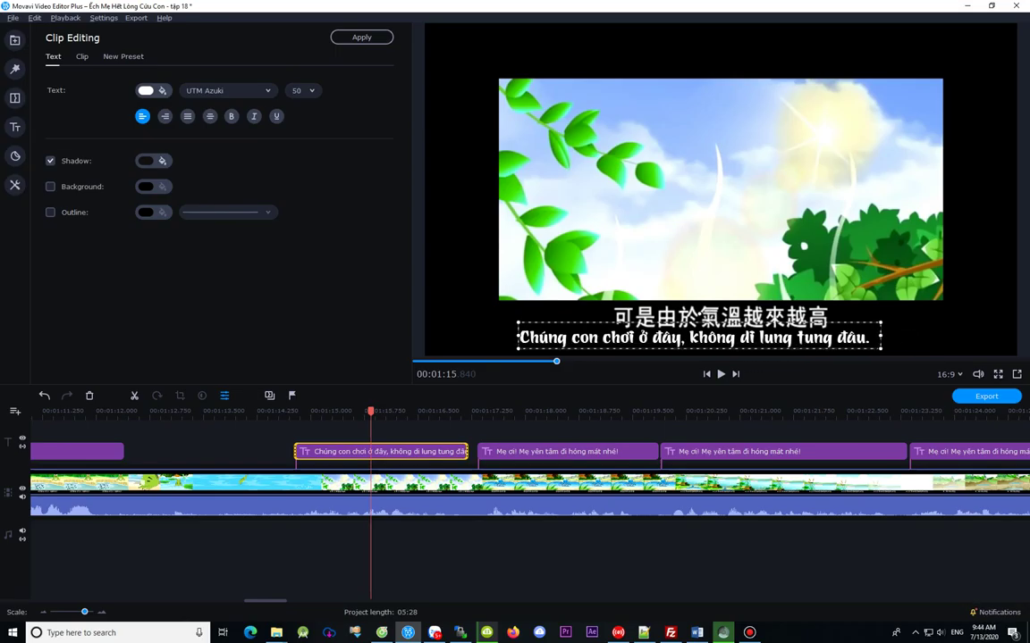
click(698, 268)
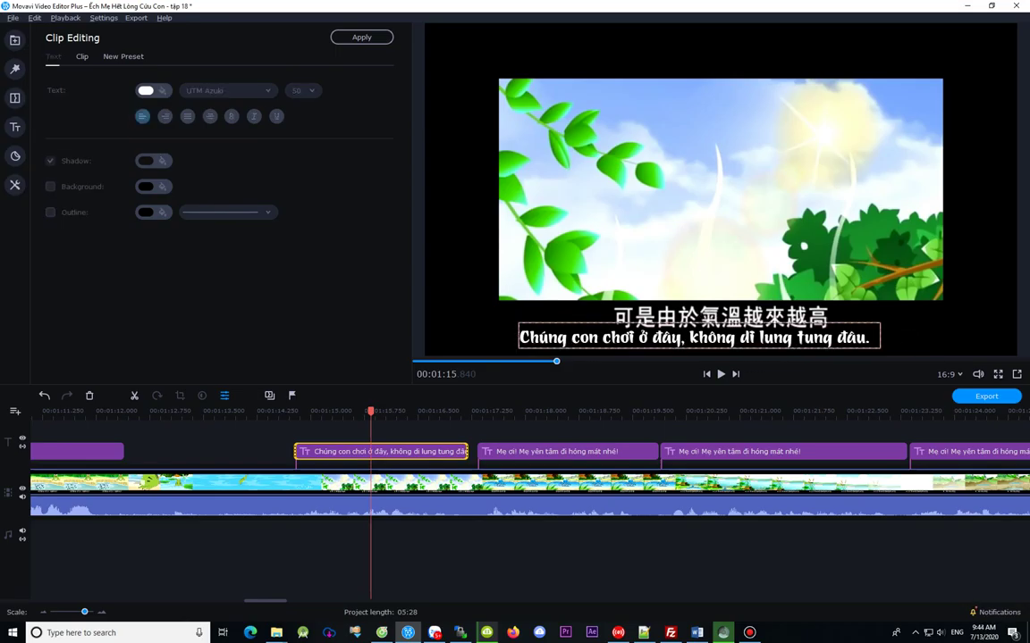
drag(699, 337, 729, 337)
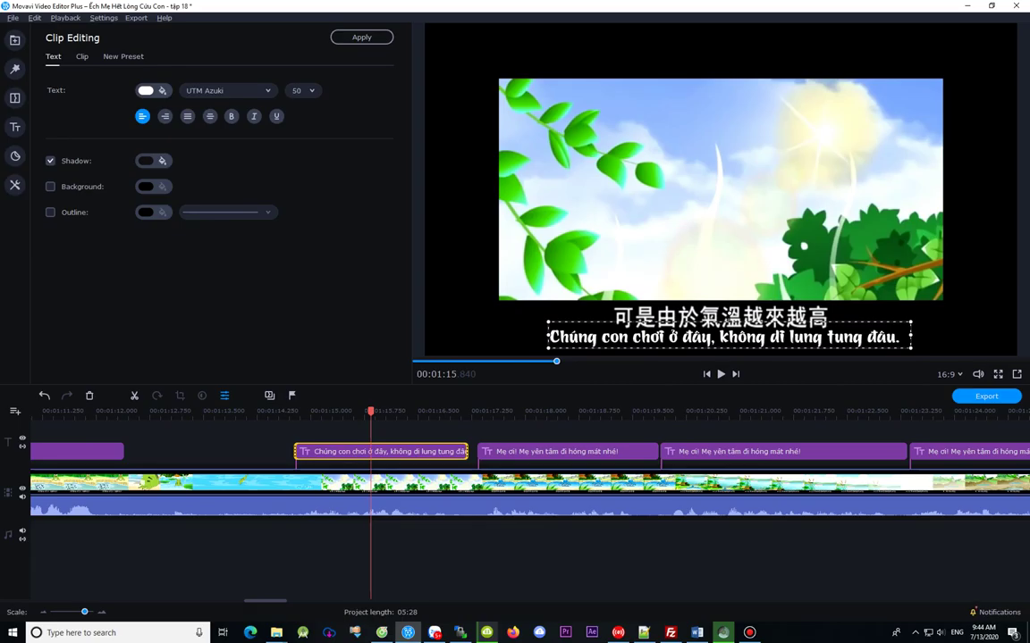
click(706, 273)
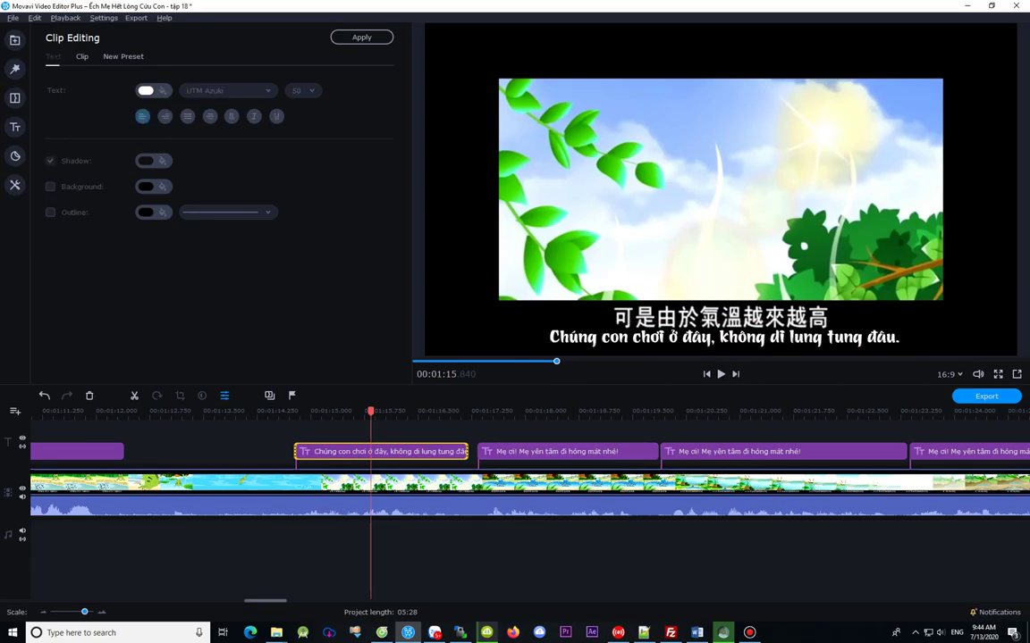
Step: Examine the title clips between about 1:00 and 1:19 against their Chinese captions to find the next title needing new text
scroll(530, 473, left, 8)
scroll(530, 474, right, 7)
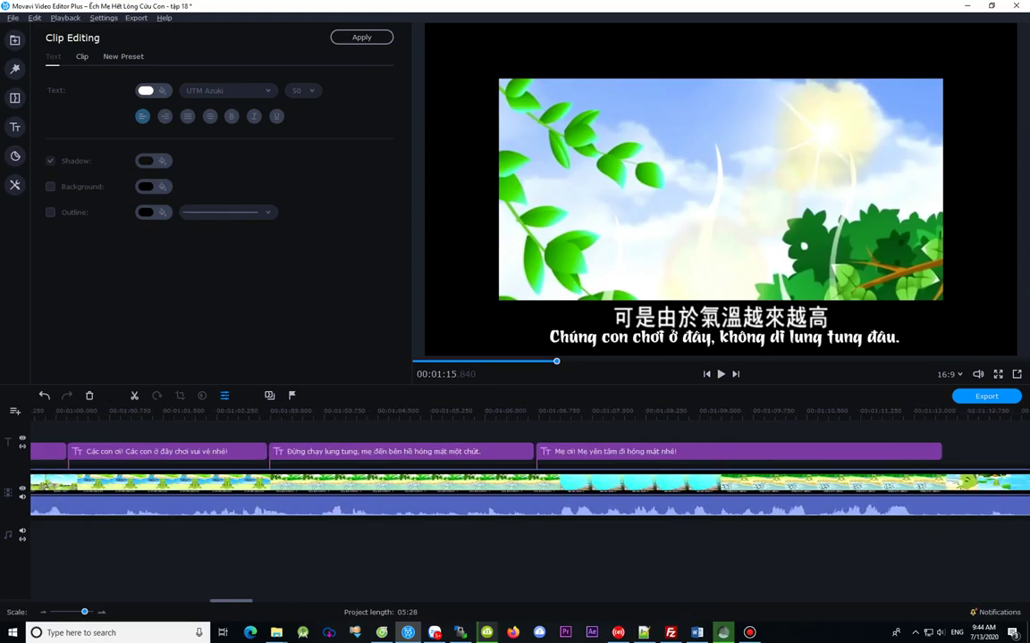
scroll(530, 474, right, 3)
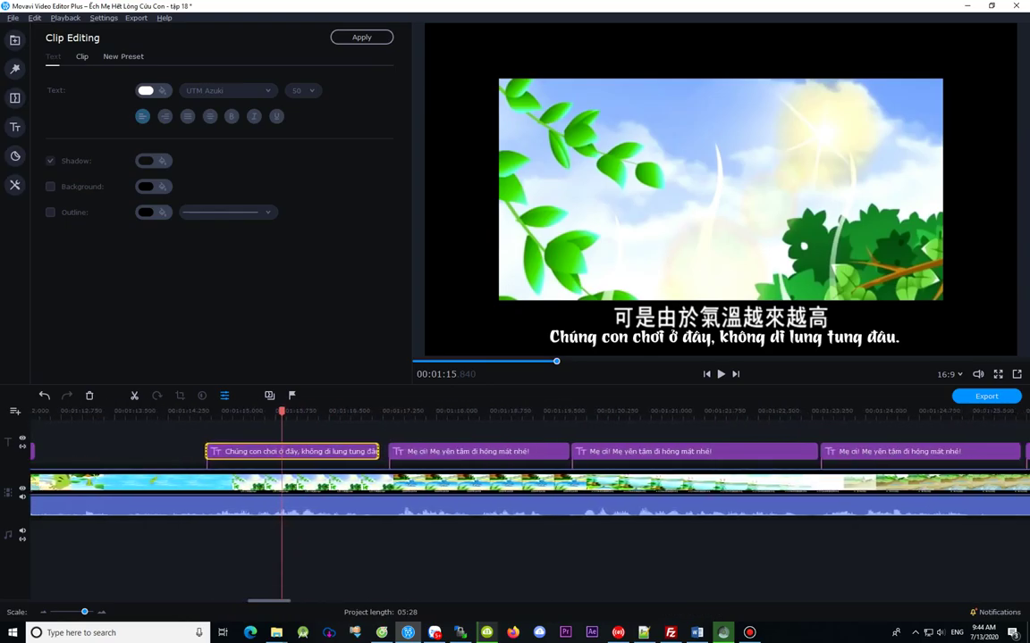
click(435, 451)
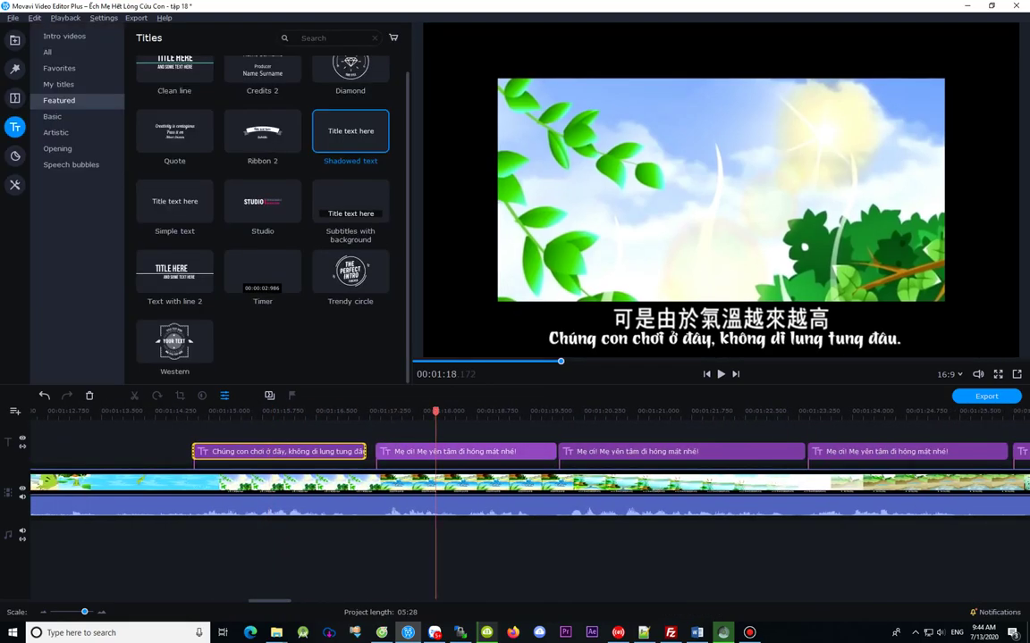
click(358, 412)
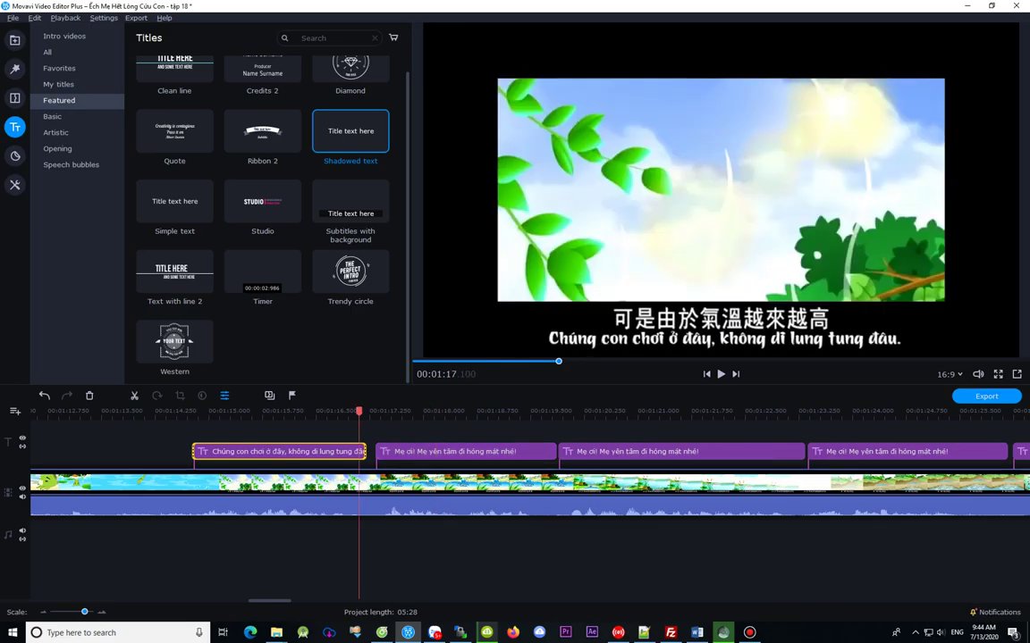
click(456, 452)
click(486, 452)
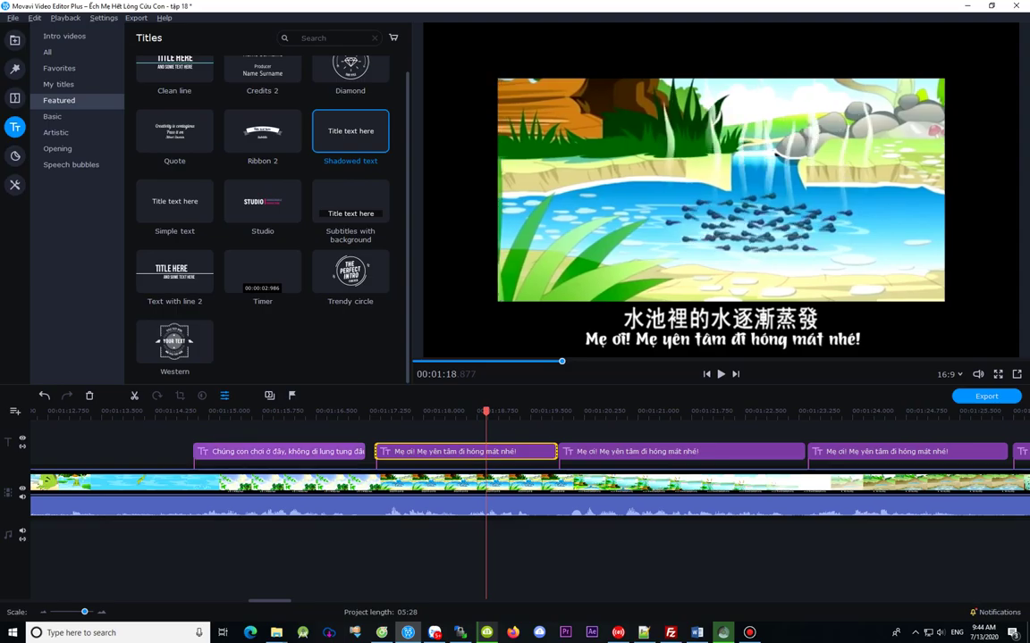
click(324, 453)
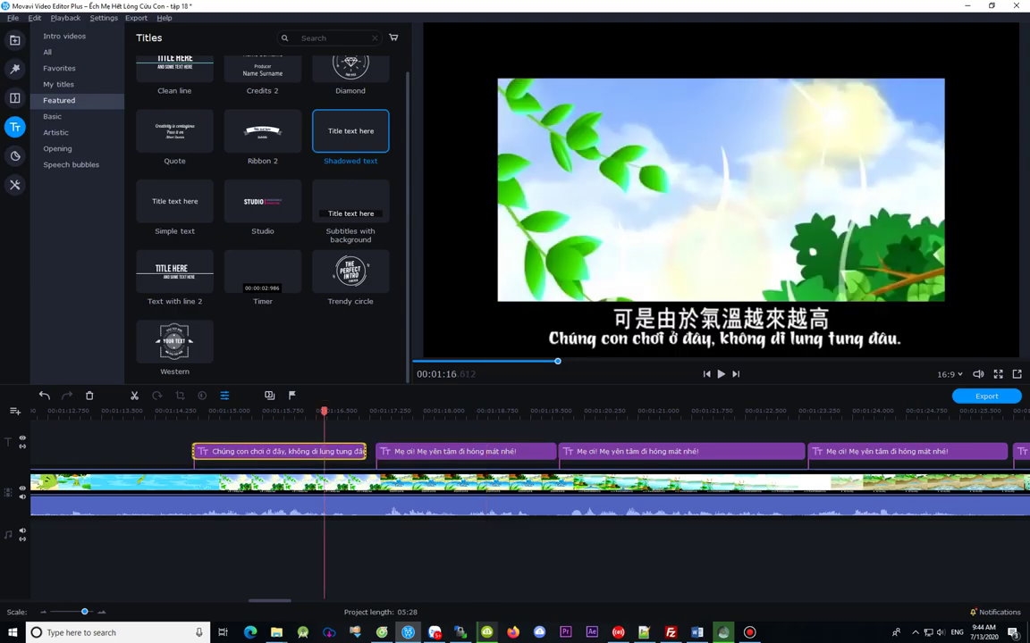
click(503, 451)
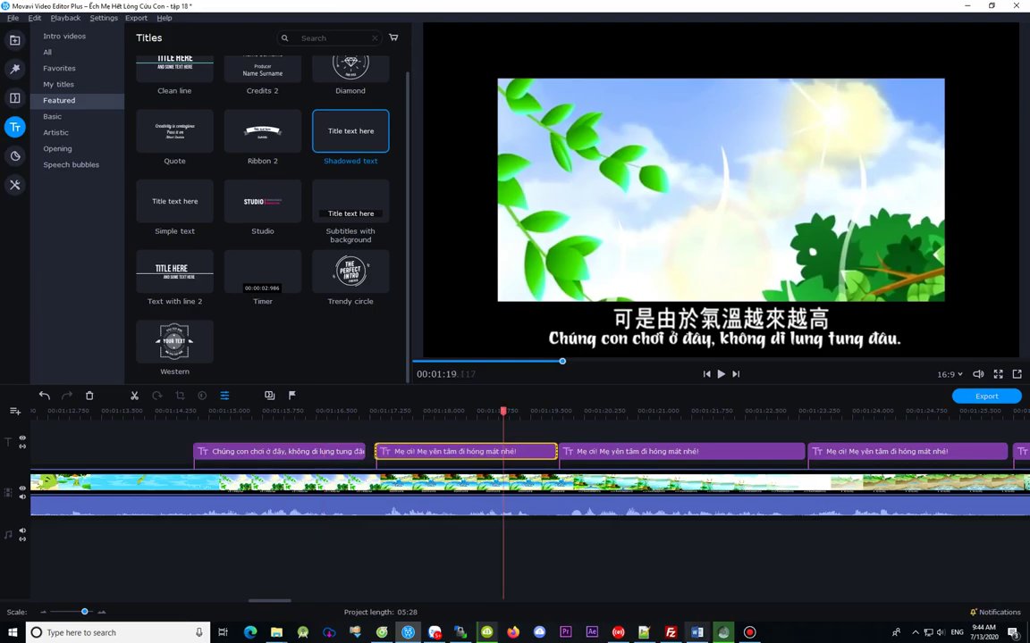
Step: Copy the 1;15 line "Nhưng do nhiệt độ càng ngày càng cao." from the Word script and return to Movavi Video Editor
click(696, 633)
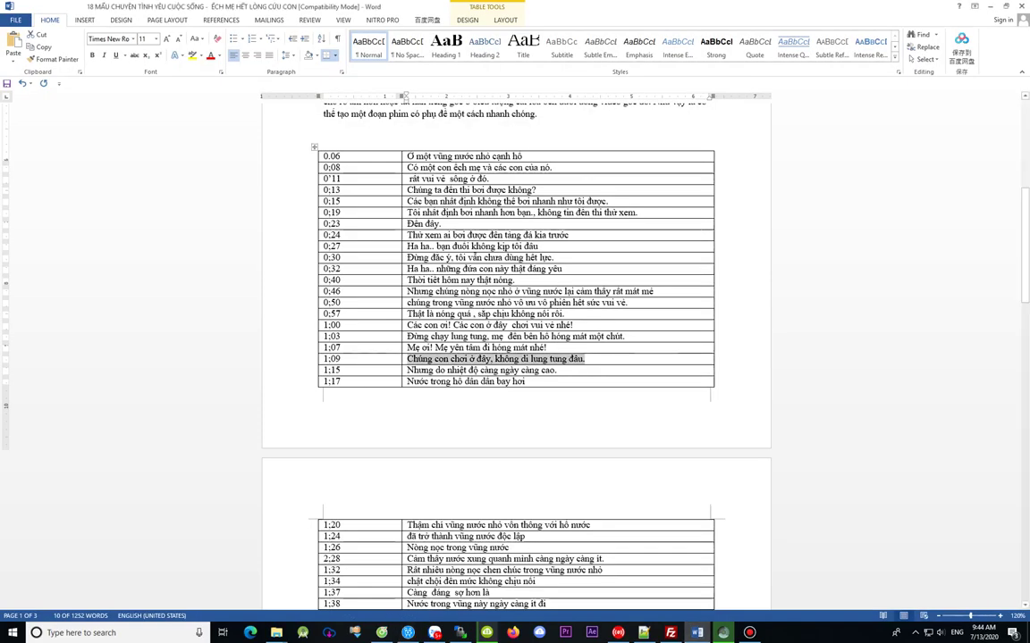
click(405, 370)
click(419, 370)
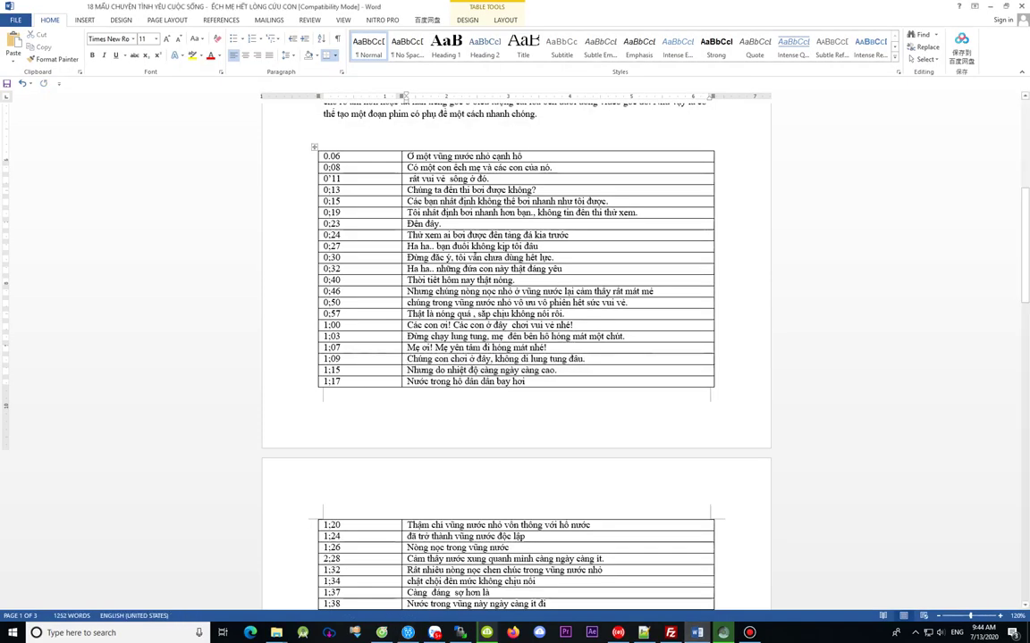
drag(407, 370, 556, 370)
key(ctrl+c)
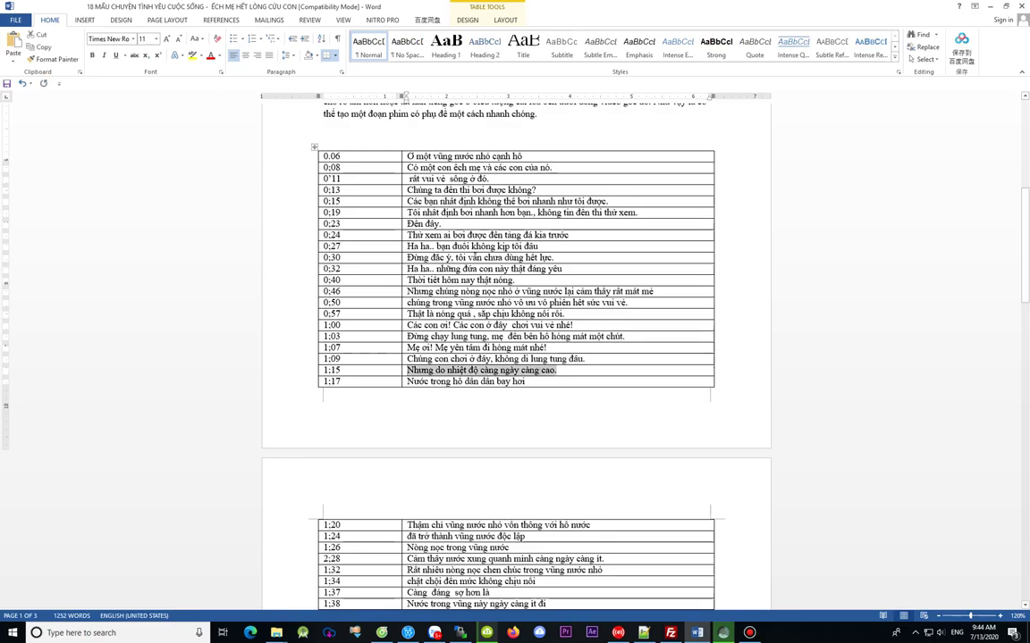
click(409, 633)
Step: Replace the title at about 1:18.9 with "Nhưng do nhiệt độ càng ngày càng cao." and fit it on one row centred under the Chinese caption
click(487, 451)
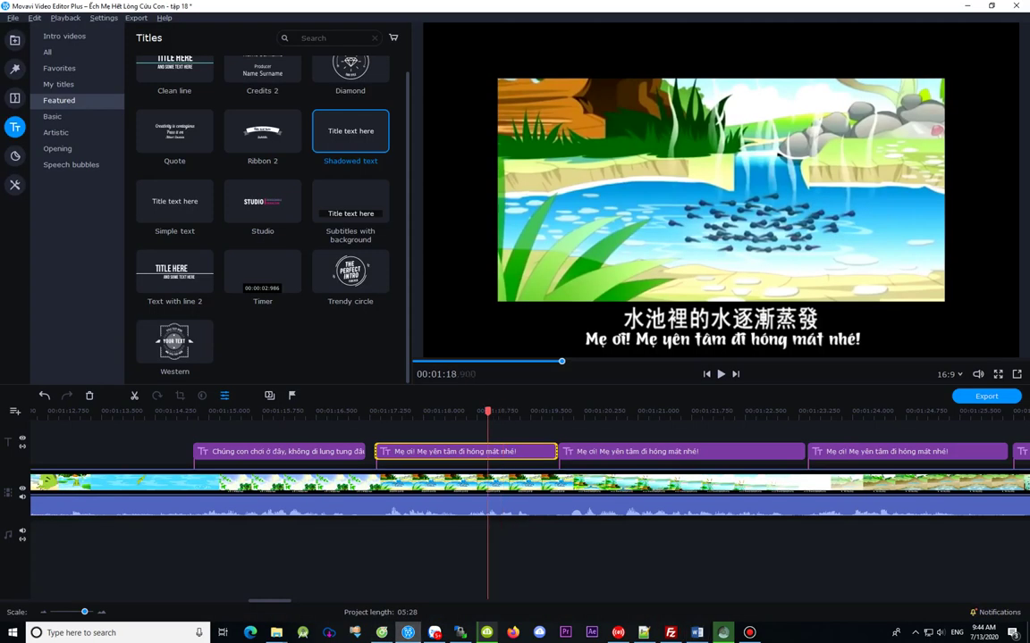
double_click(488, 451)
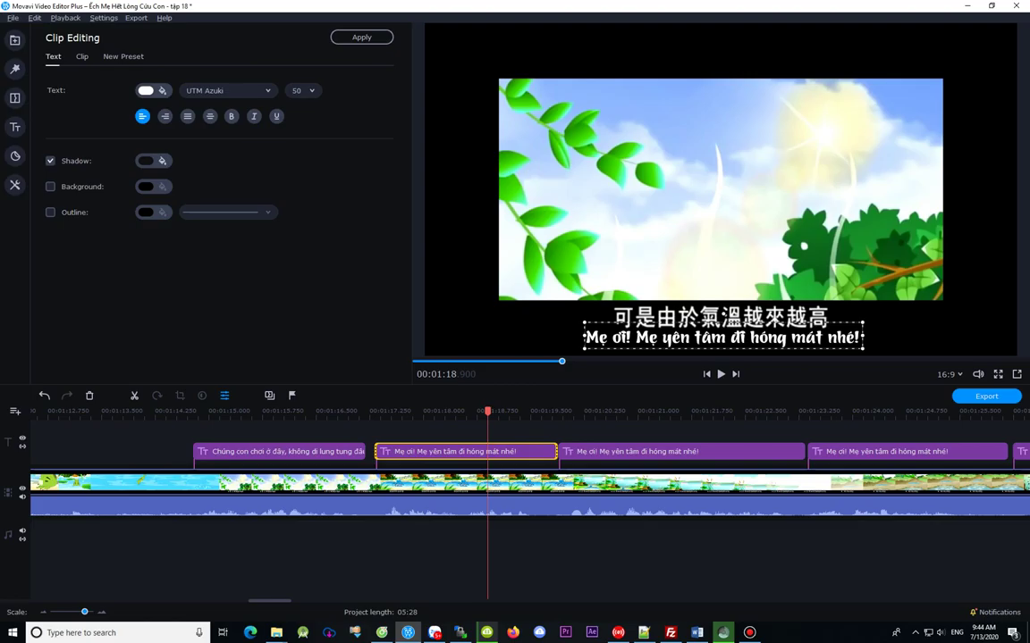
double_click(648, 338)
key(ctrl+a)
key(ctrl+v)
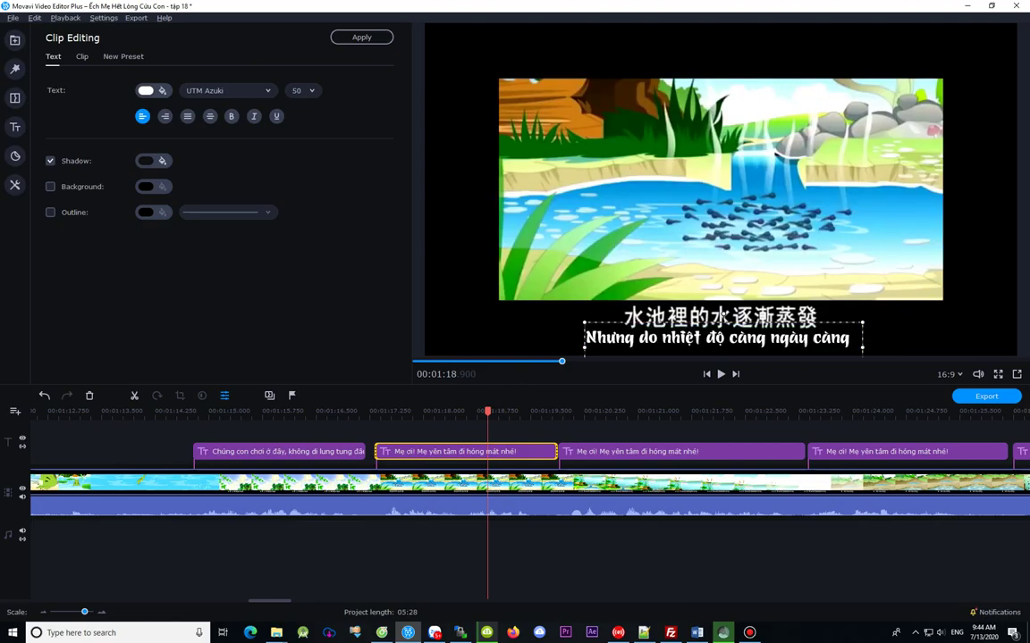
text(cao.)
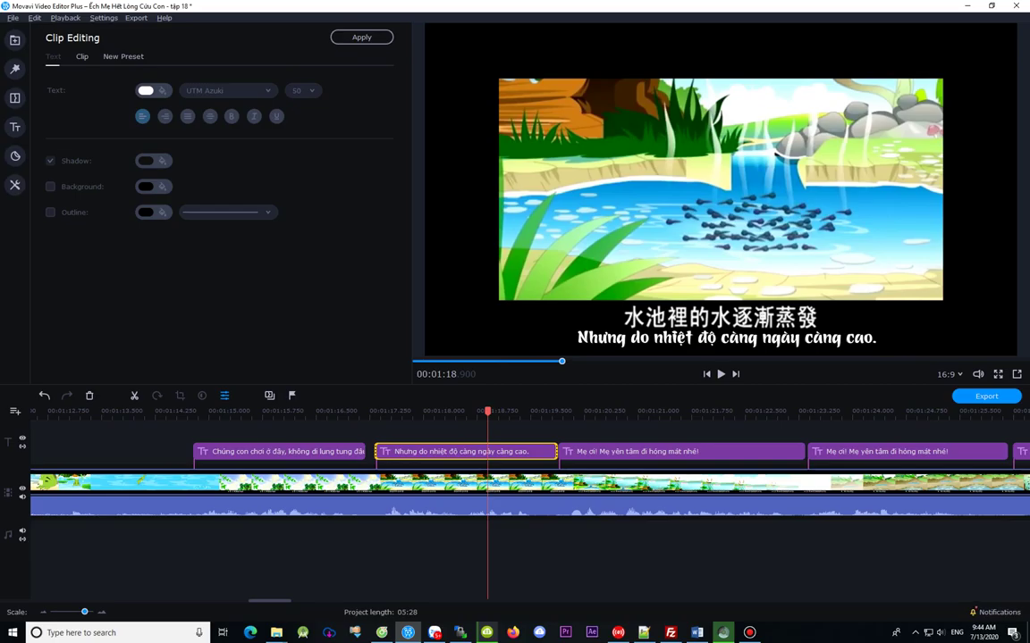
Step: Save the project, copy the 1;17 line "Nước trong hồ dần dần bay hơi" from the Word script and return to Movavi Video Editor
key(ctrl+s)
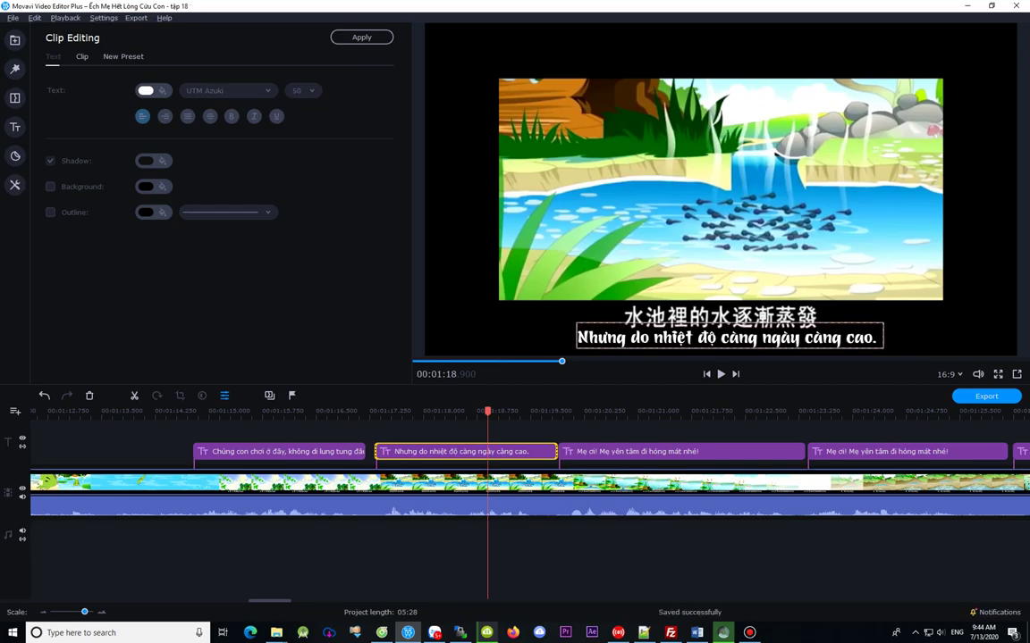
click(637, 452)
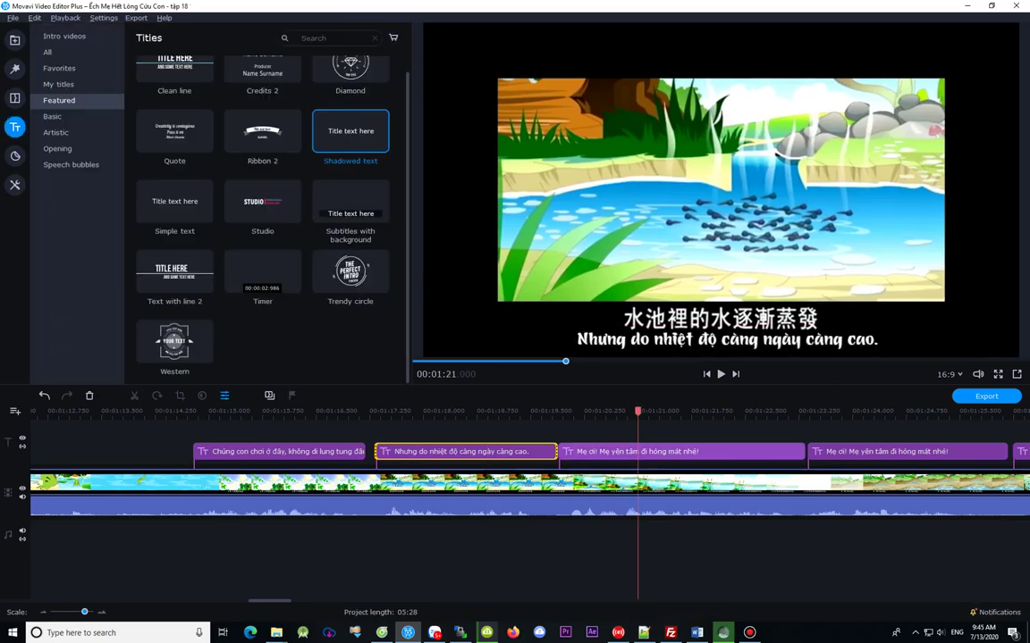
click(659, 452)
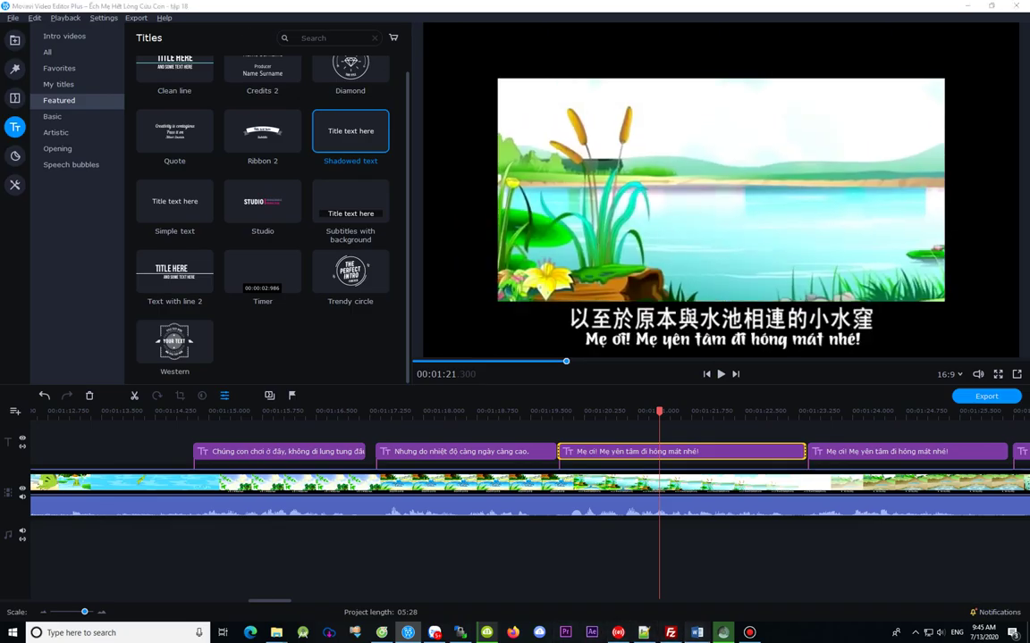
key(alt+Tab)
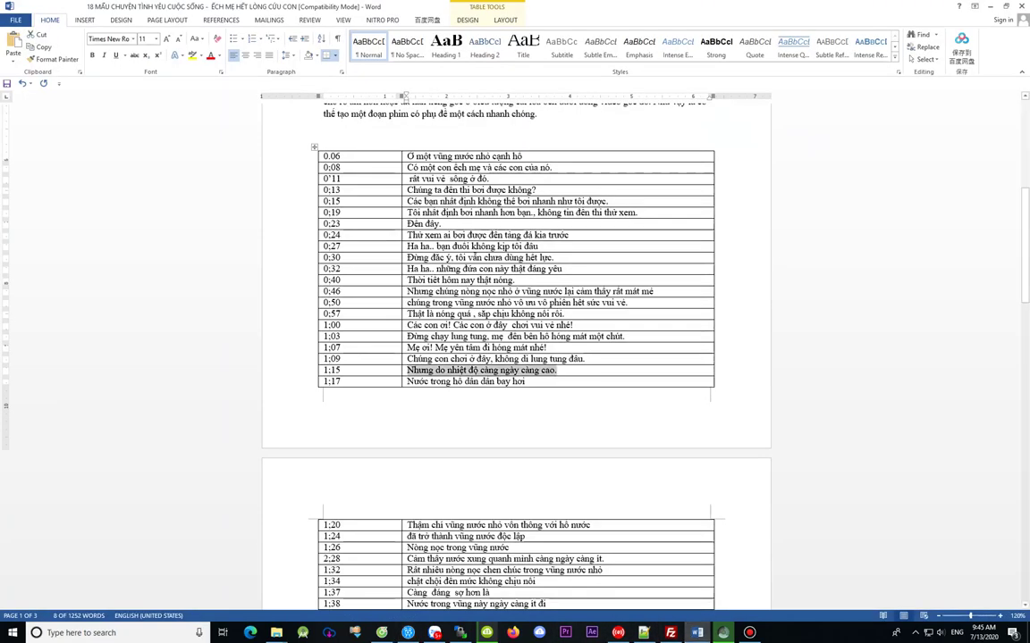
drag(408, 381, 527, 382)
key(ctrl+c)
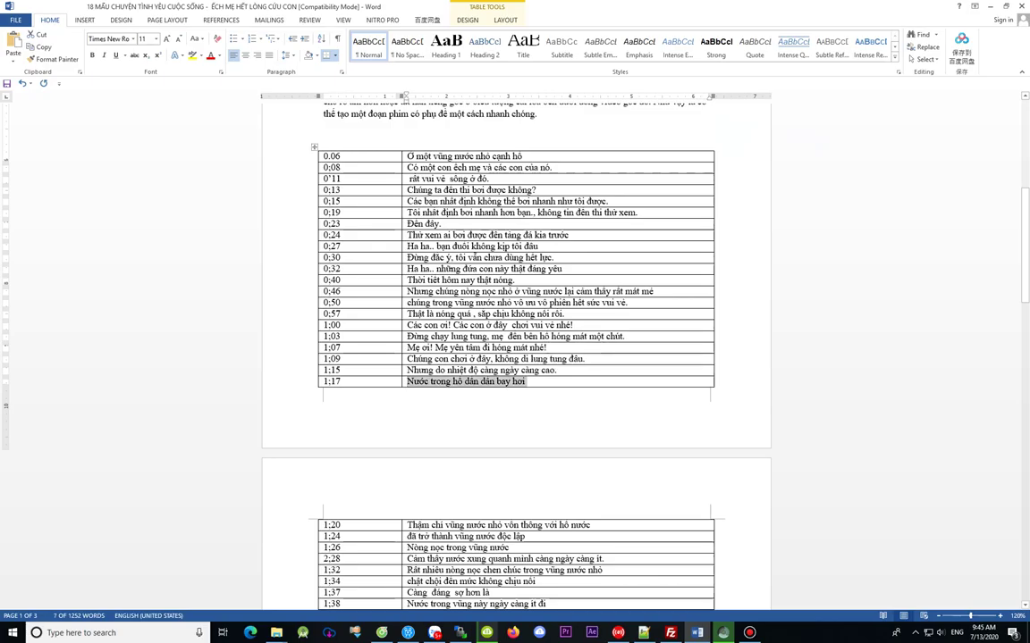
key(alt+Tab)
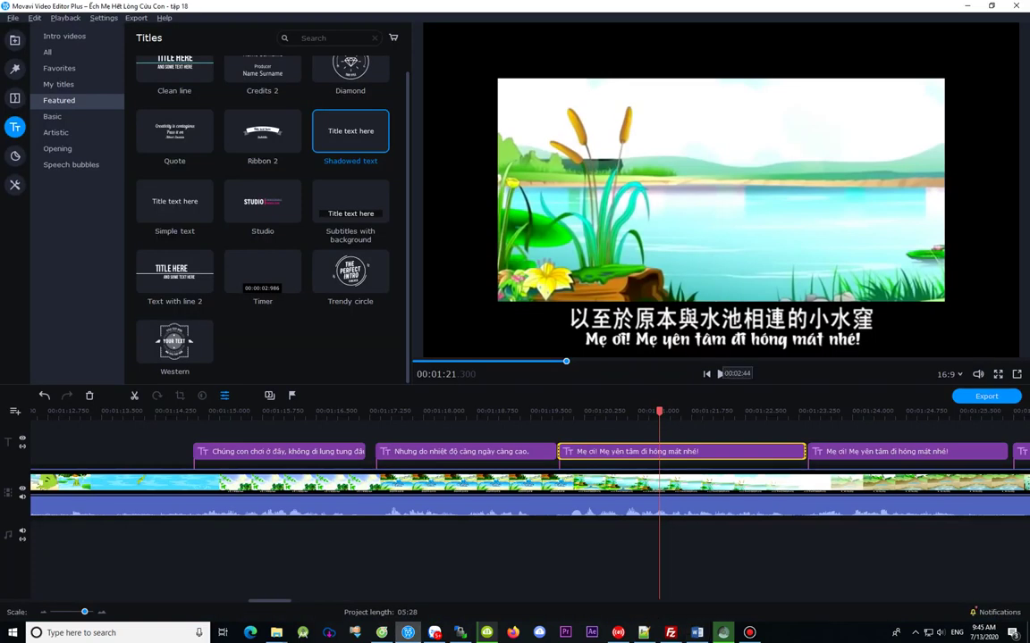
Step: Replace the title at about 1:21.3 with "Nước trong hồ dần dần bay hơi" and narrow its text box from the start of the line
click(657, 412)
double_click(665, 452)
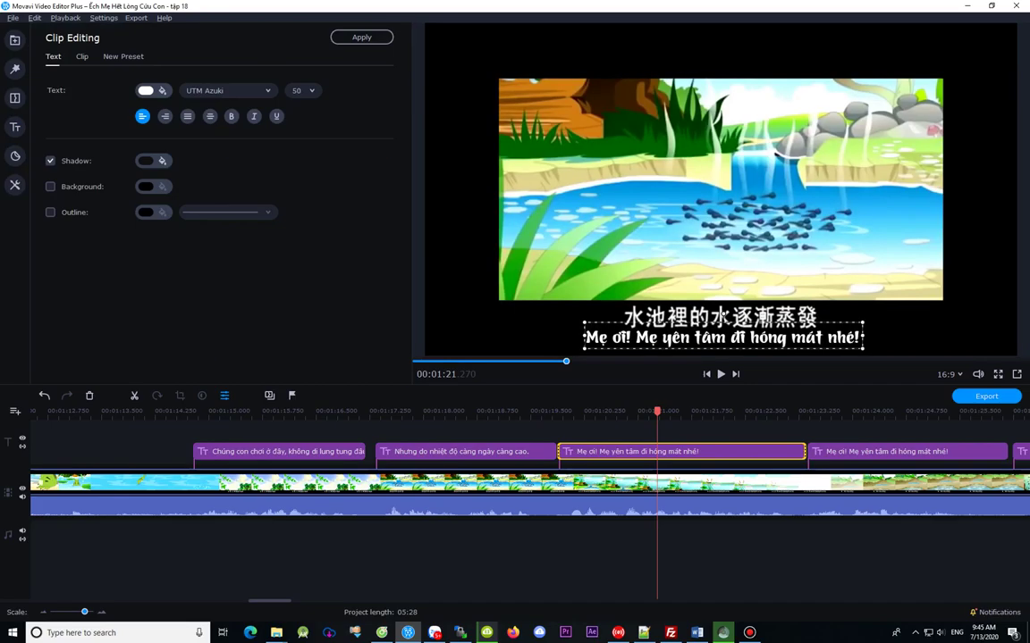
key(ctrl+a)
key(ctrl+v)
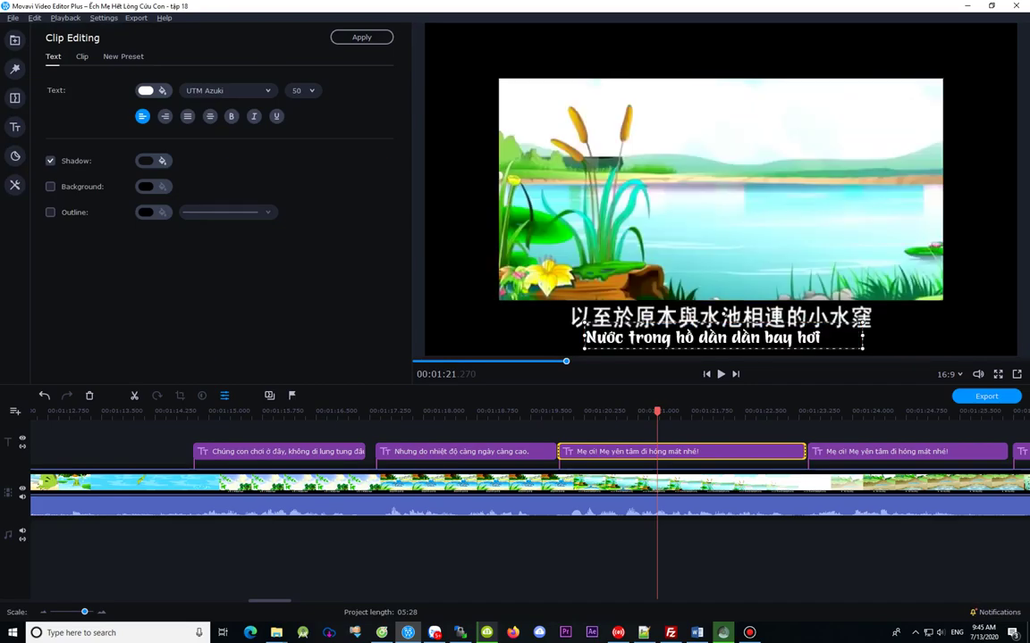
drag(584, 336, 614, 329)
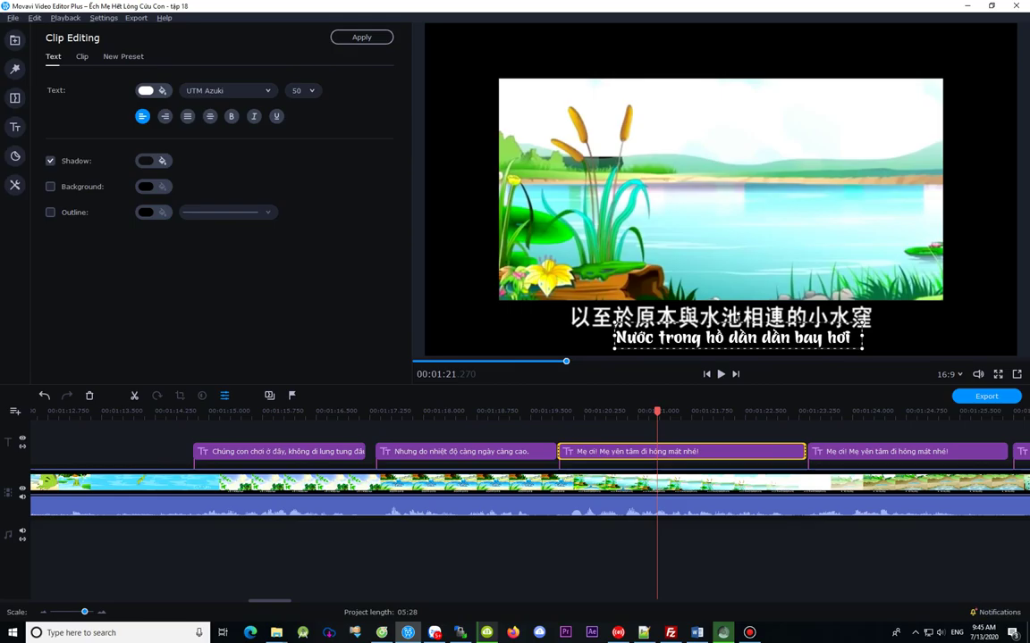
drag(614, 329, 616, 329)
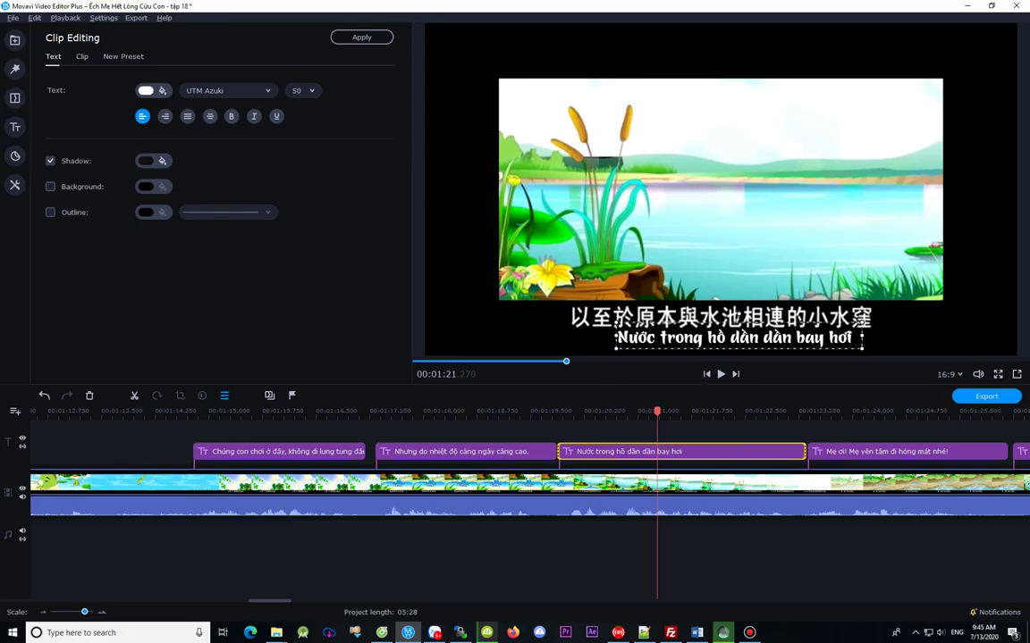
Step: Examine the title between about 1:20 and 1:23 to compare its timing and placement with the Chinese caption
click(714, 412)
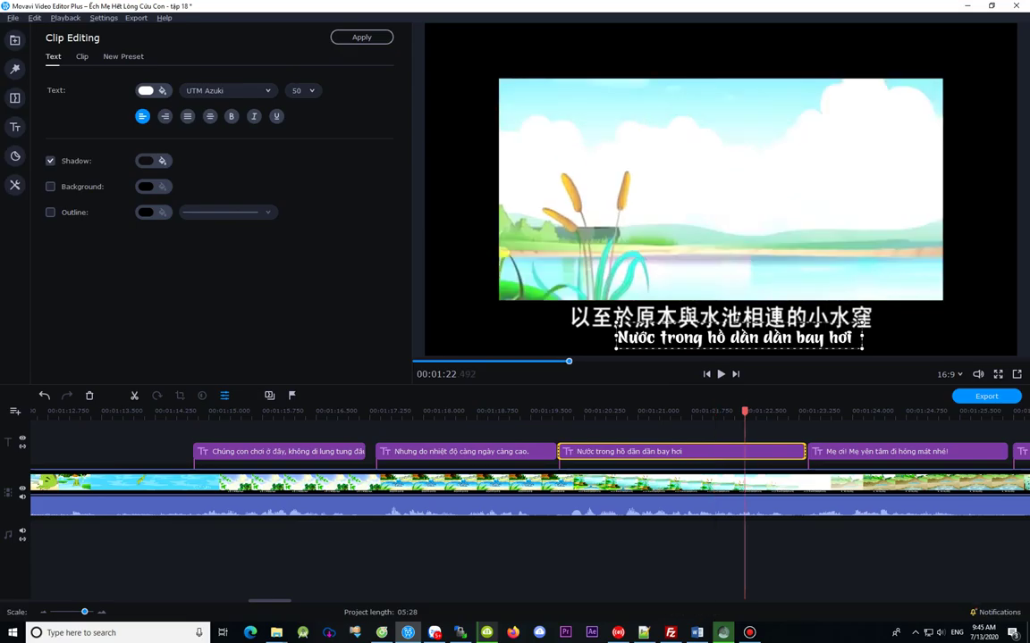
click(680, 412)
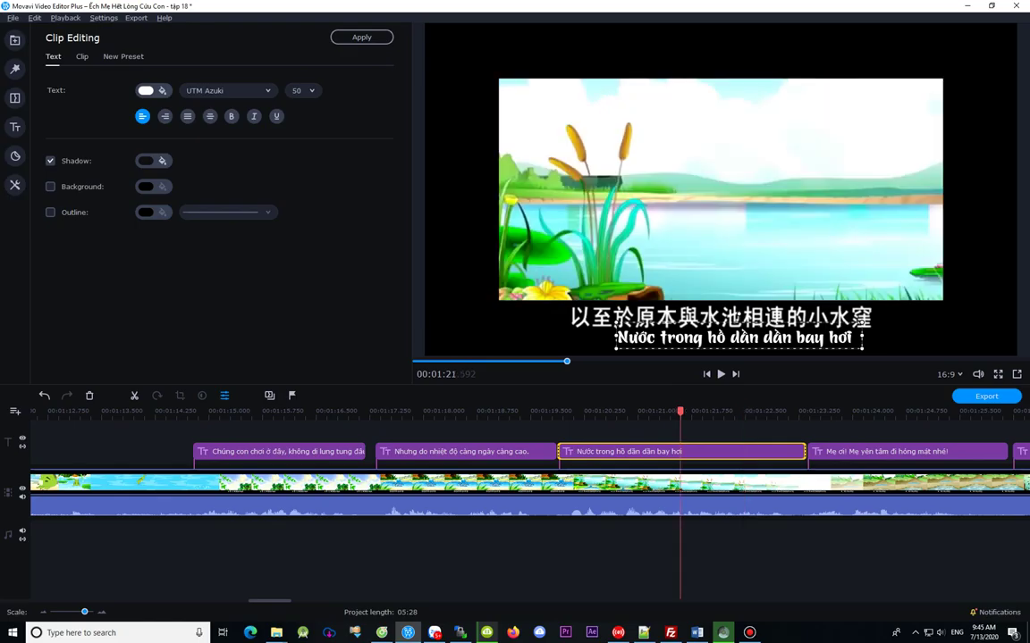
click(601, 412)
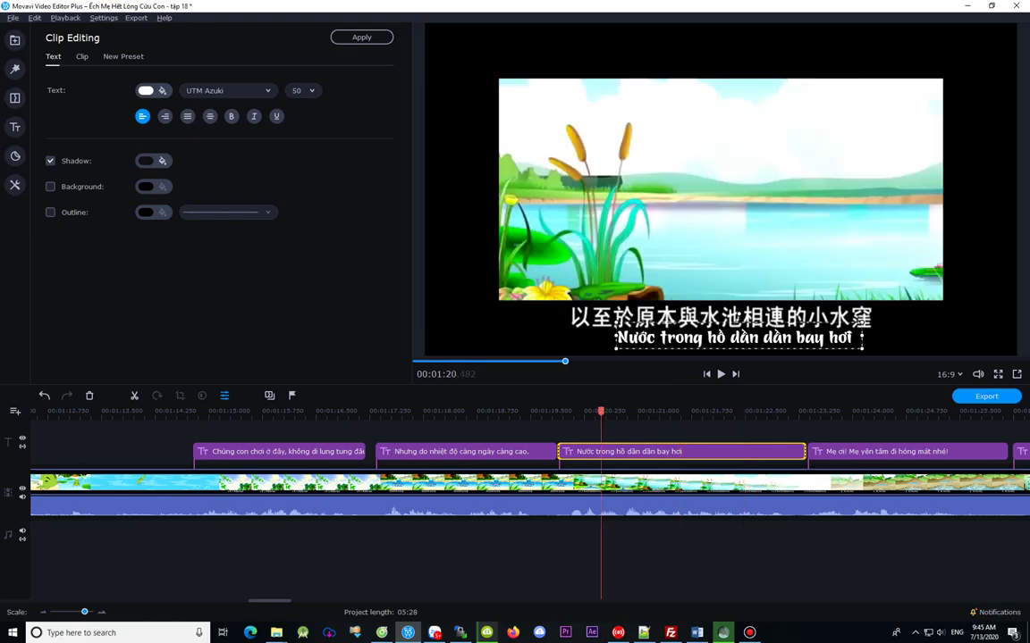
click(716, 412)
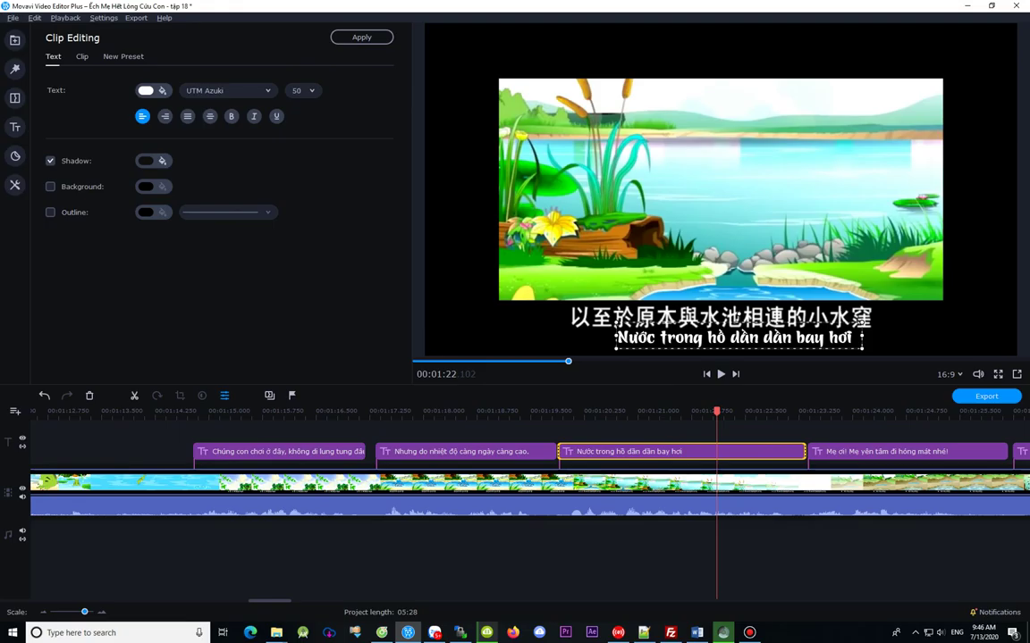
click(776, 412)
click(749, 412)
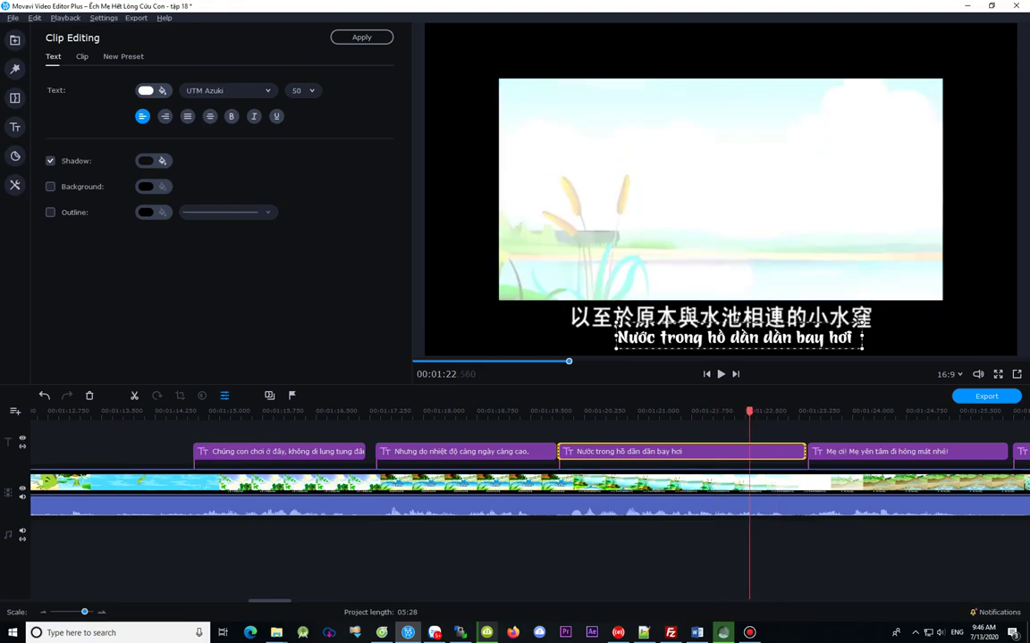
click(776, 412)
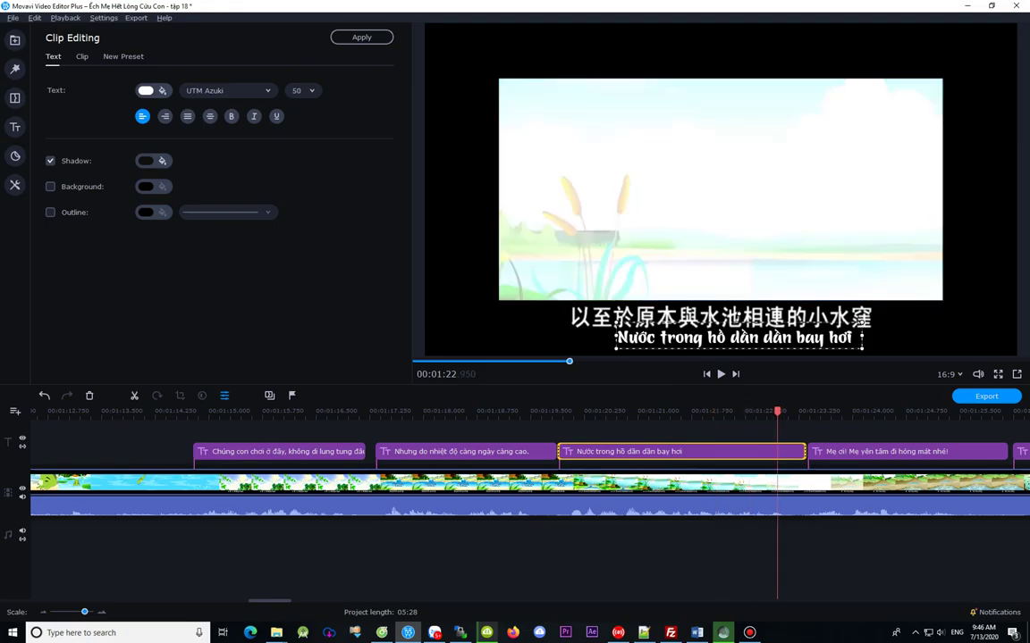
click(577, 412)
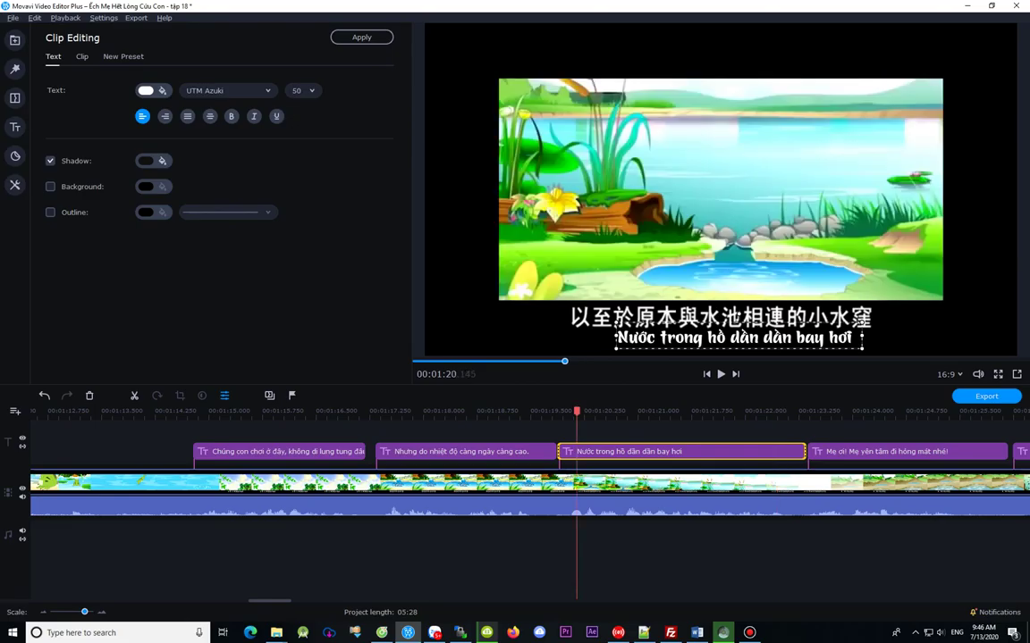
click(787, 412)
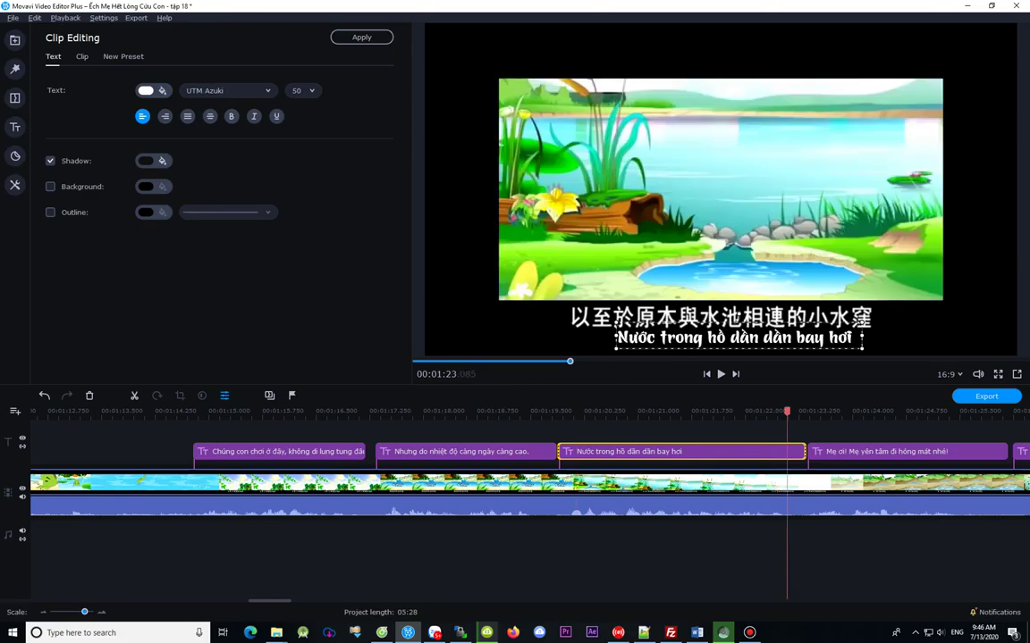
click(732, 412)
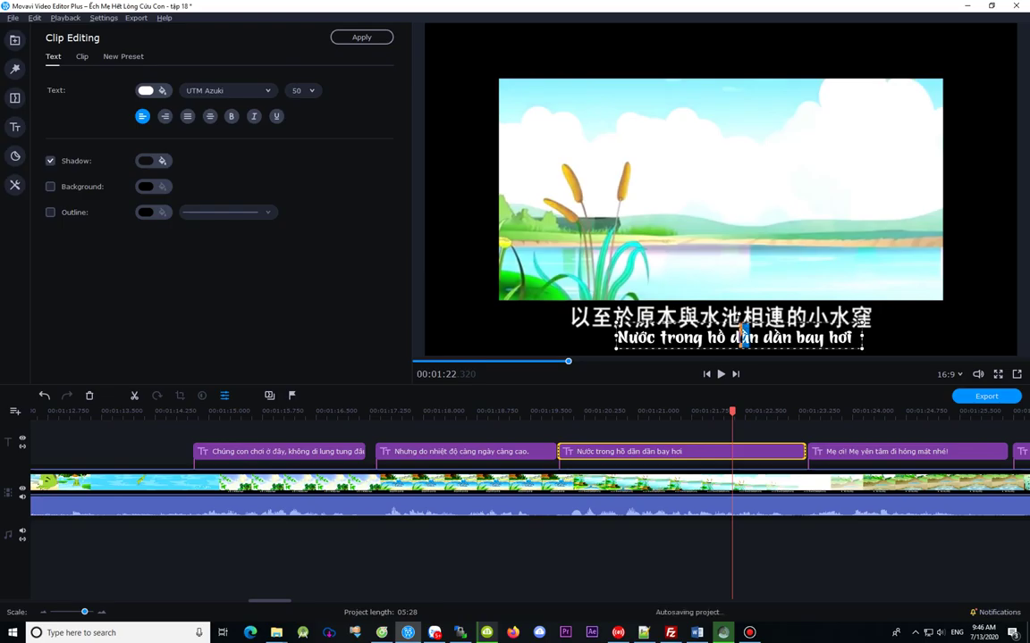
Step: Centre the "Nước trong hồ dần dần bay hơi" text under the Chinese caption, apply the edit and check it up to the next title
drag(744, 333, 734, 333)
click(362, 38)
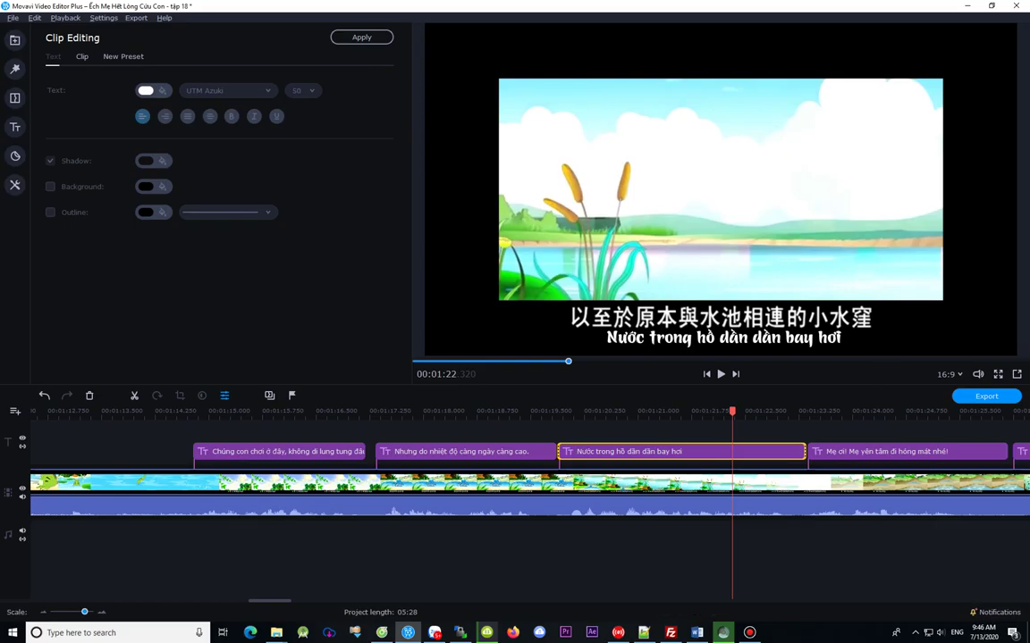
click(797, 412)
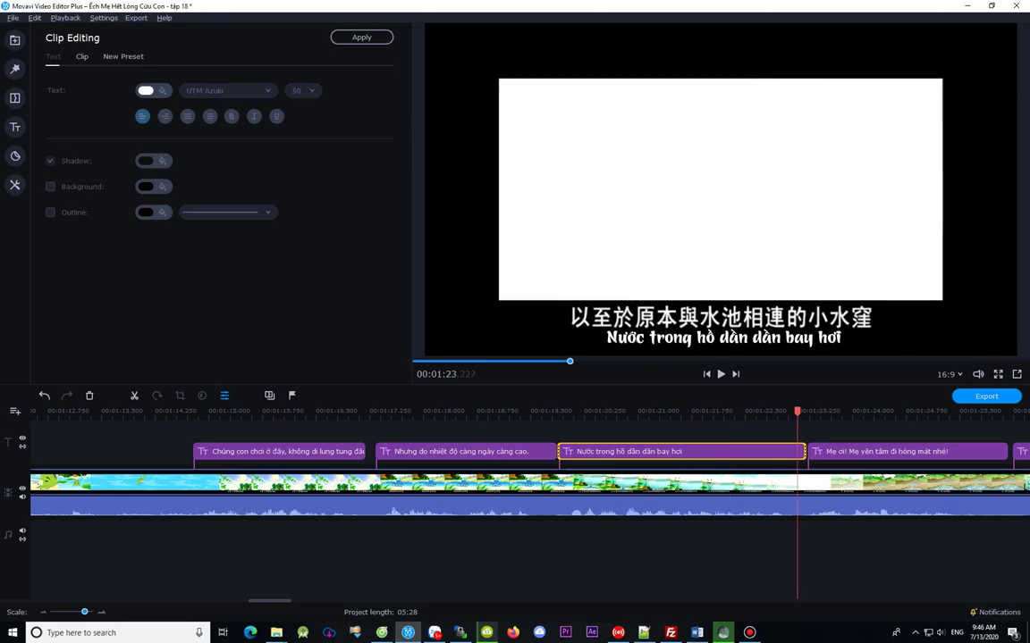
click(585, 412)
click(831, 412)
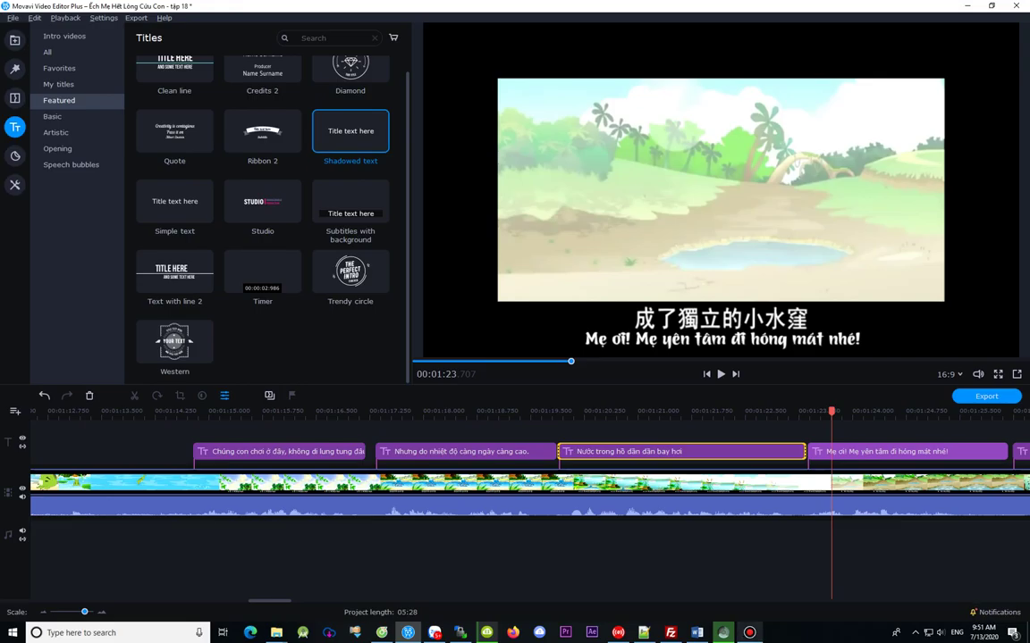
Step: Open the placeholder title that follows "Nước trong hồ dần dần bay hơi" for text editing at about 1:24.6
click(749, 632)
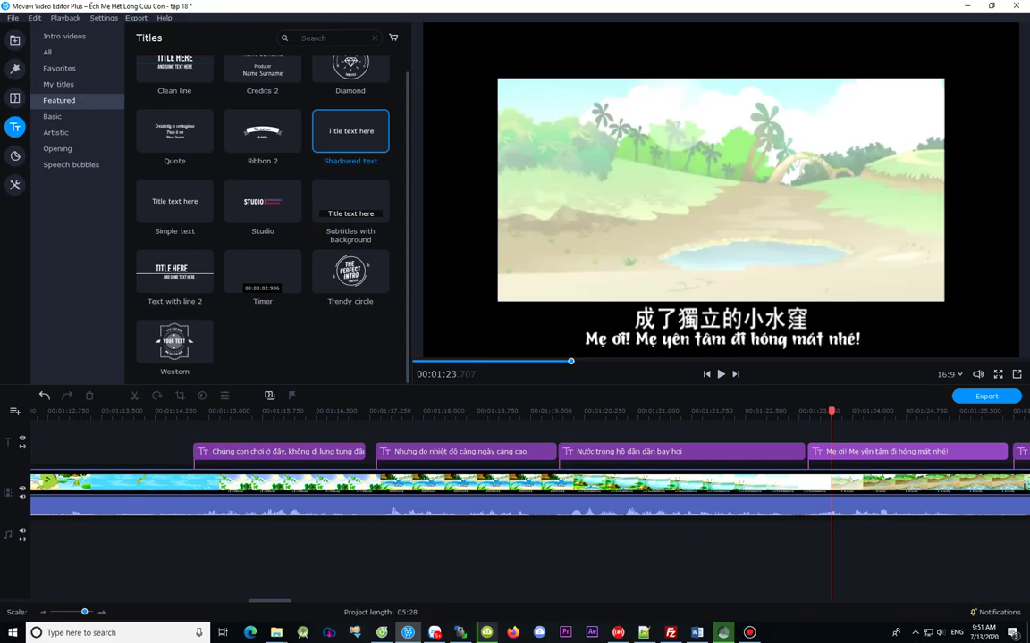
drag(270, 602, 278, 602)
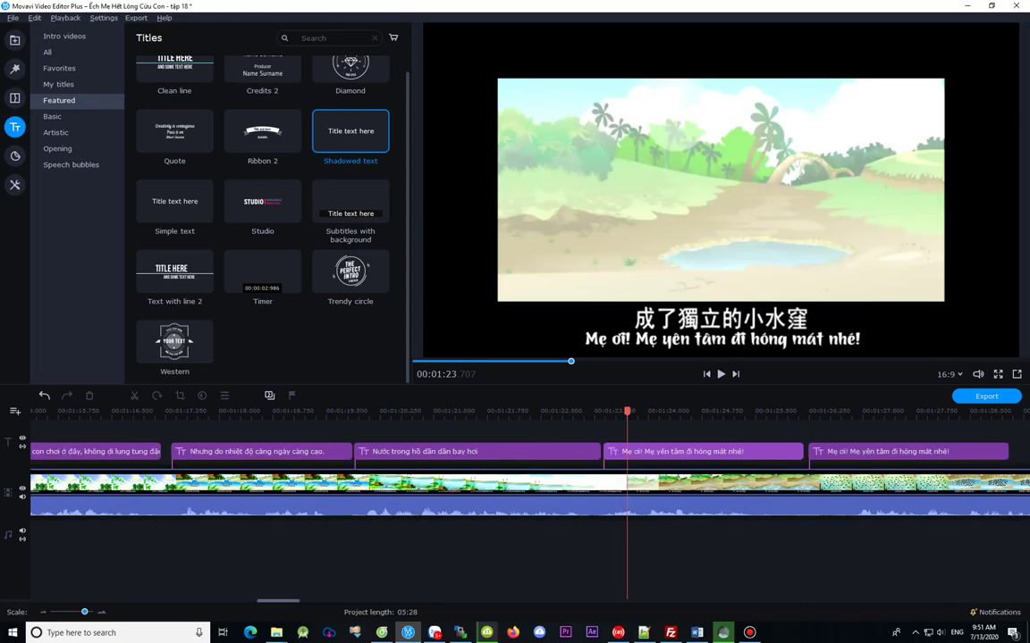
scroll(527, 474, right, 7)
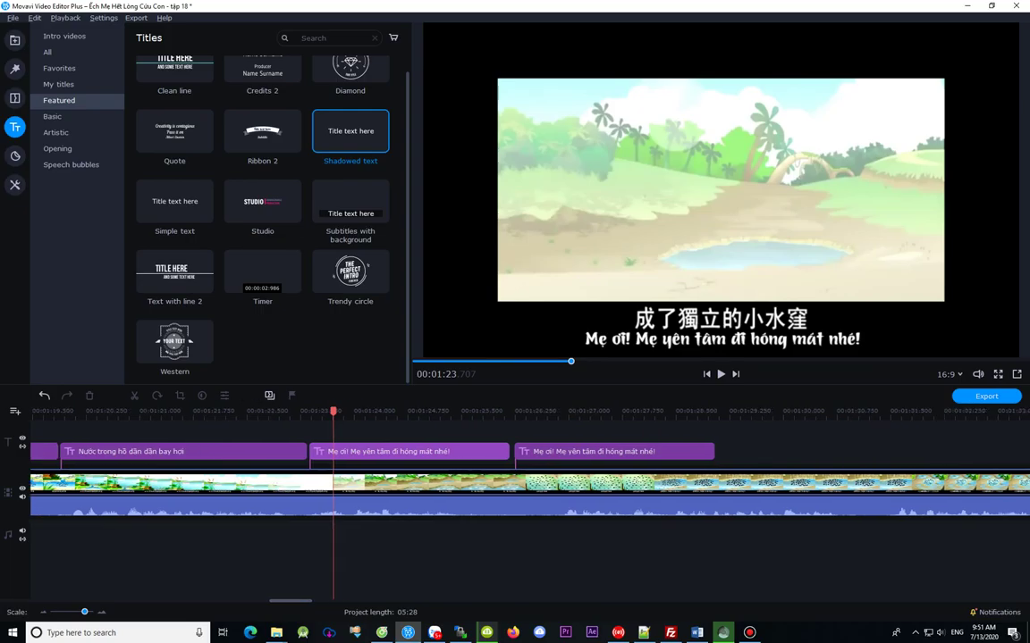
click(410, 452)
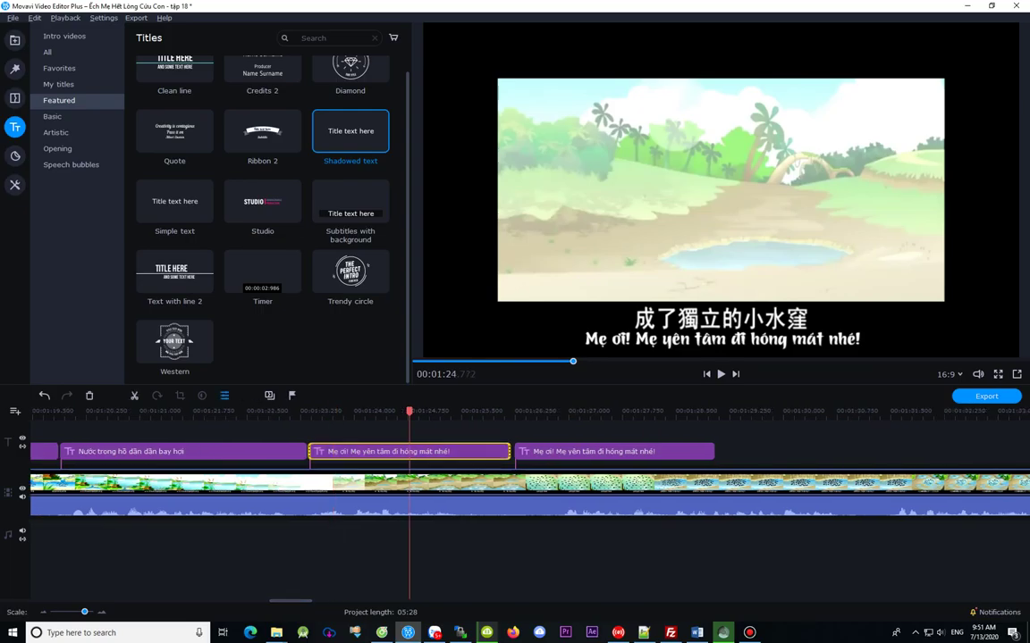
click(396, 451)
double_click(396, 452)
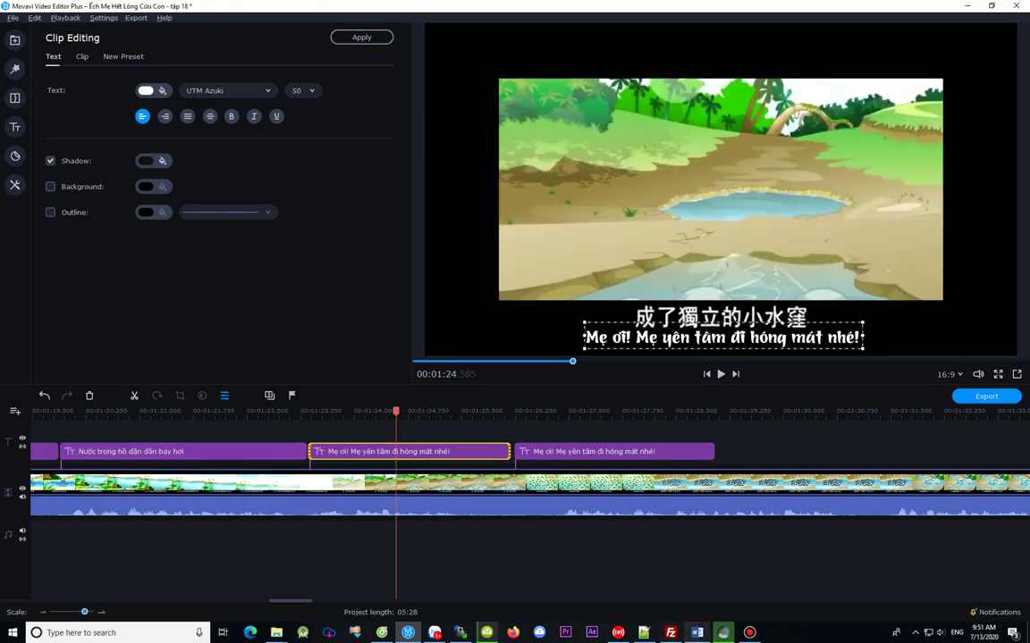
Step: Copy the 1;20 line "Thậm chí vũng nước nhỏ vốn thông với hồ nước" from the Word script and switch back to Movavi Video Editor
key(alt+Tab)
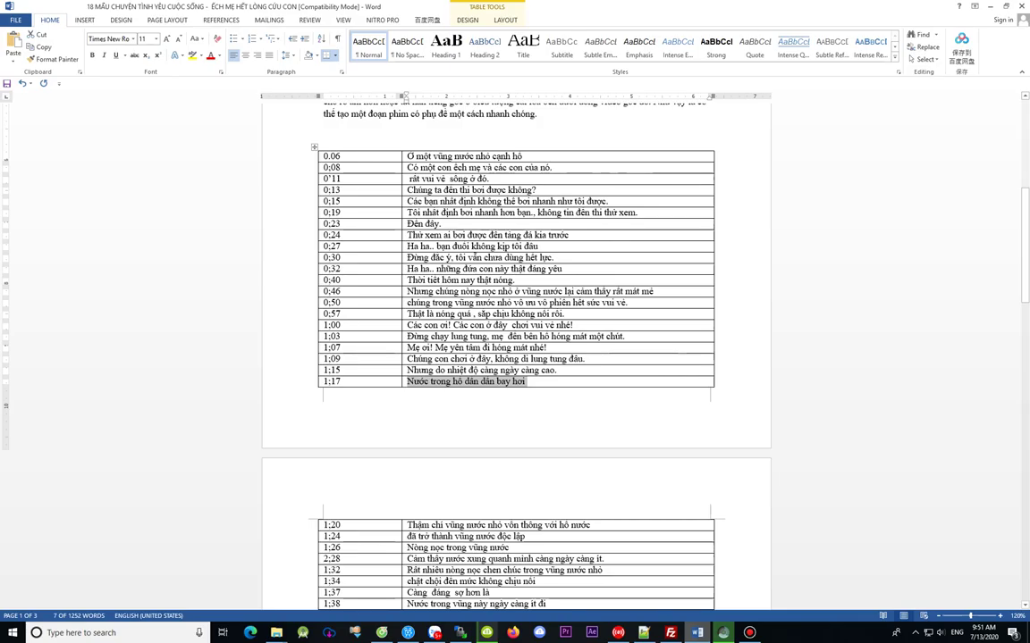
key(alt+Tab)
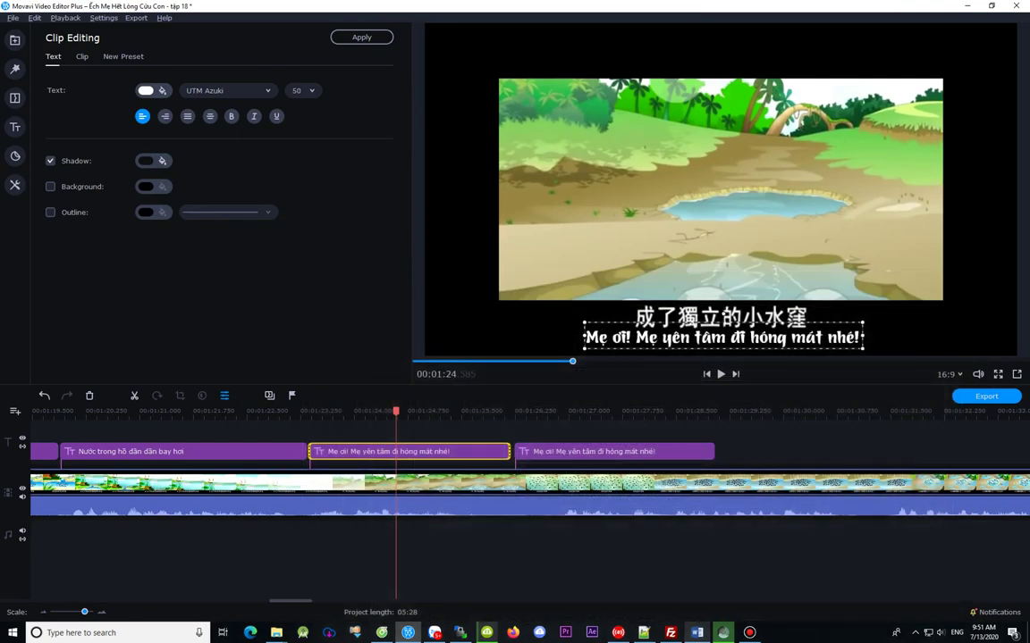
key(alt+Tab)
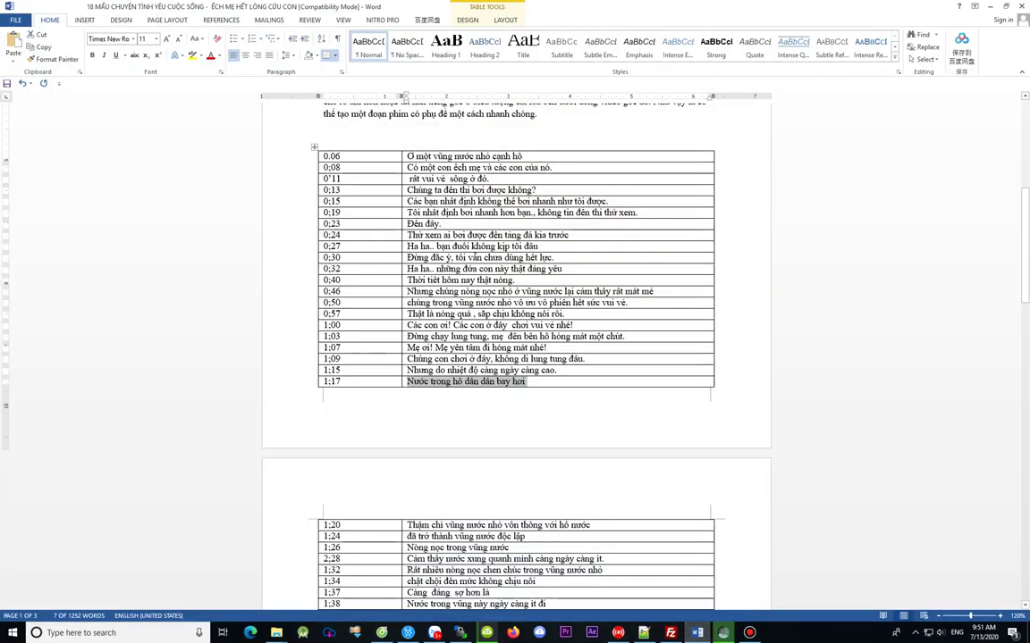
drag(407, 526, 594, 525)
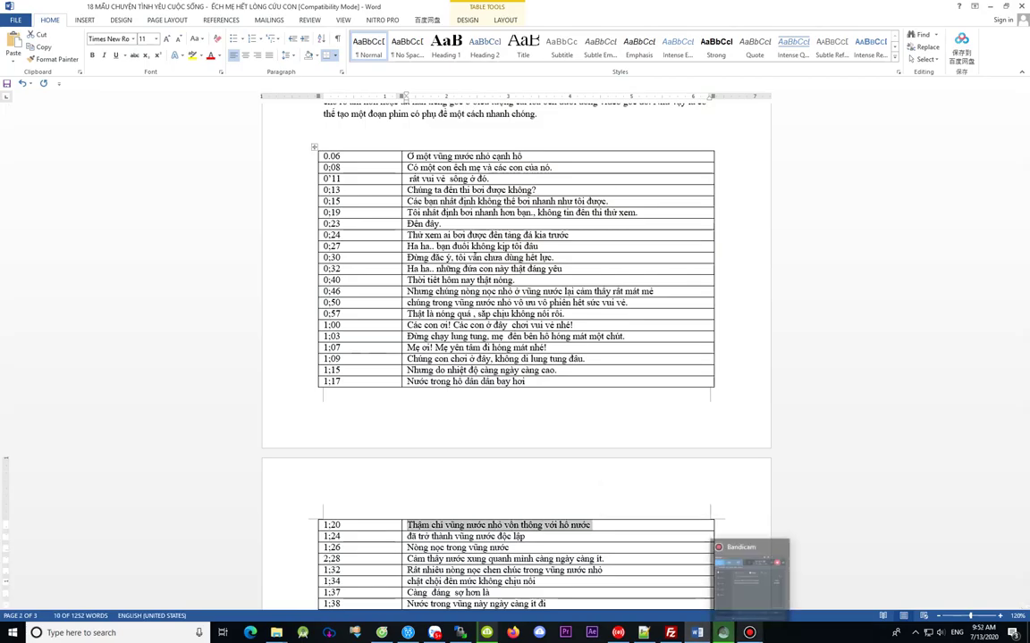
mouse_move(643, 633)
key(alt+Tab)
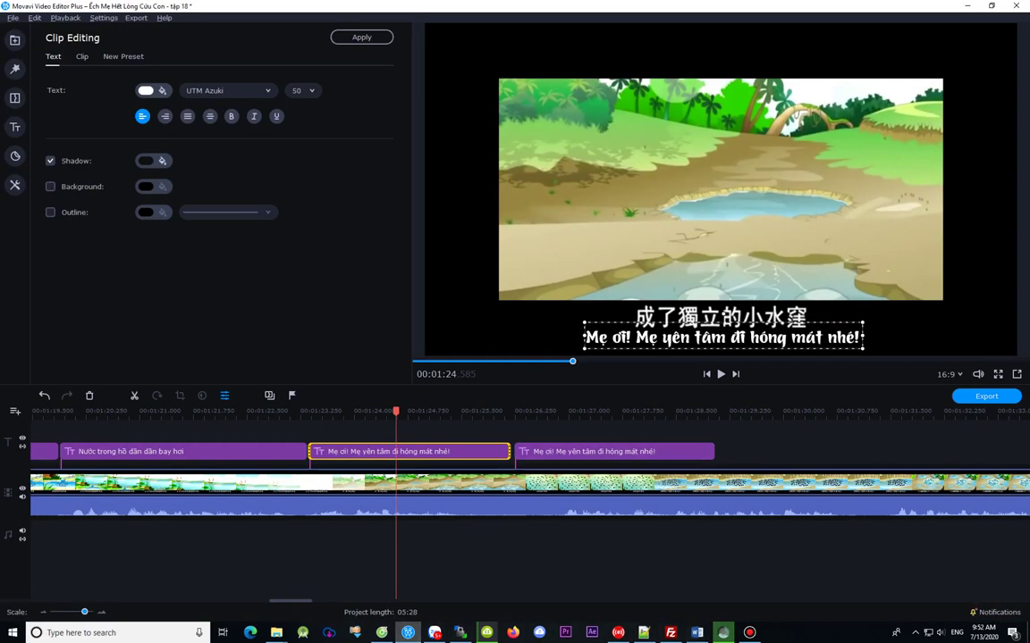
Step: Replace the placeholder text with "Thậm chí vũng nước nhỏ vốn thông với hồ nước" and widen its text box to fit one line
double_click(675, 338)
key(ctrl+a)
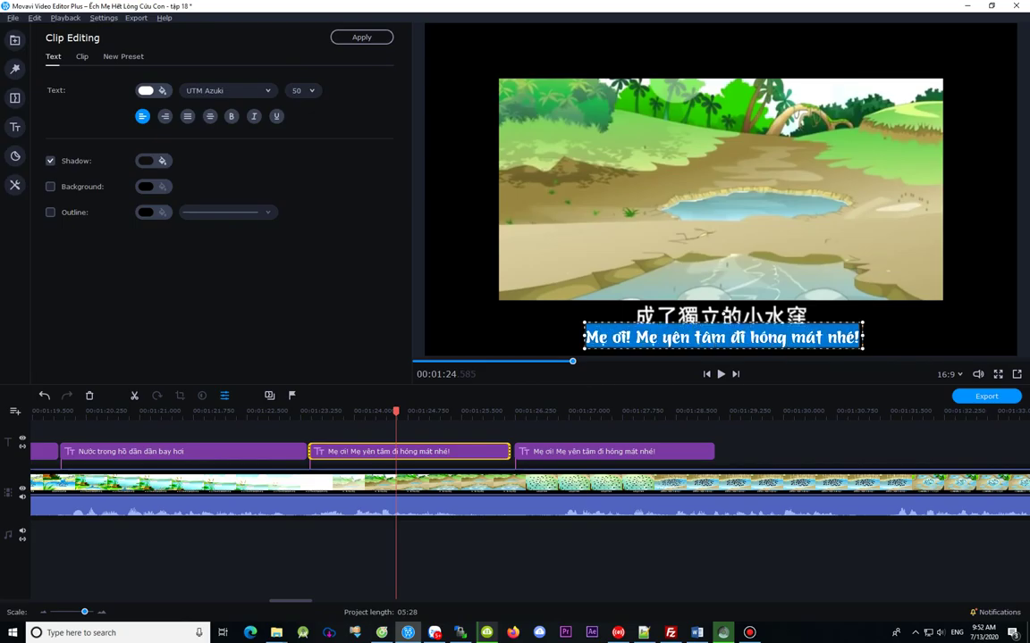
key(ctrl+v)
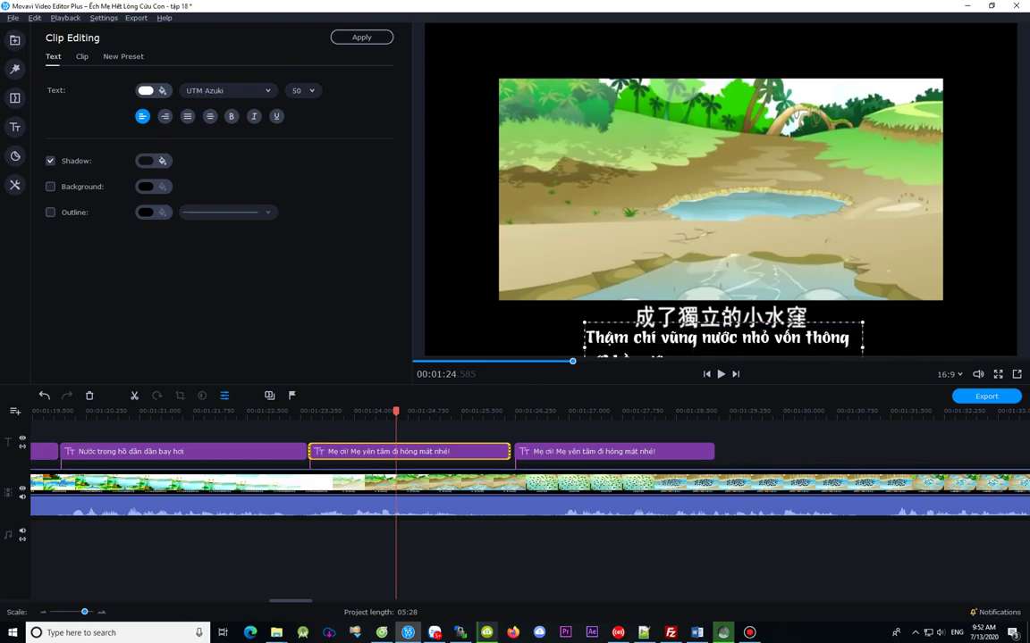
drag(584, 348, 523, 348)
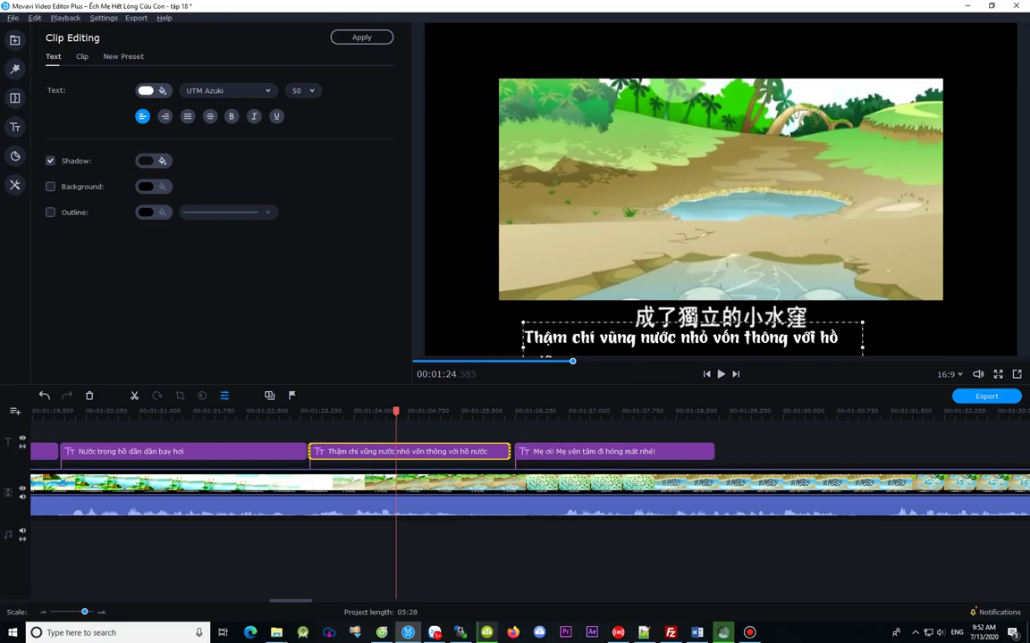
drag(862, 348, 887, 348)
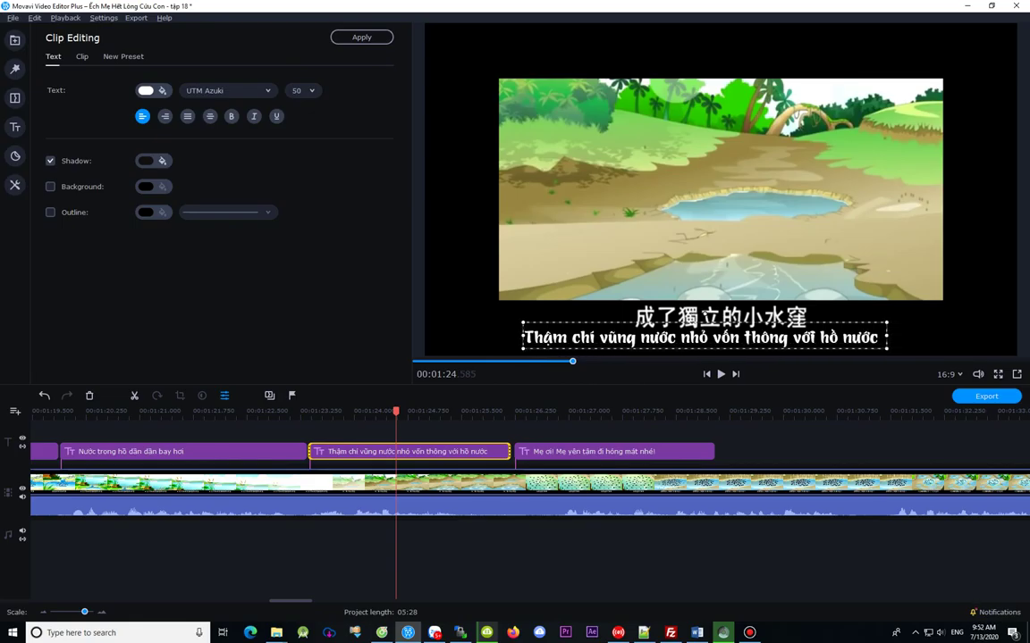
Step: Centre the "Thậm chí vũng nước nhỏ vốn thông với hồ nước" text under the Chinese caption and check it at about 1:25.9
click(929, 326)
drag(705, 337, 730, 318)
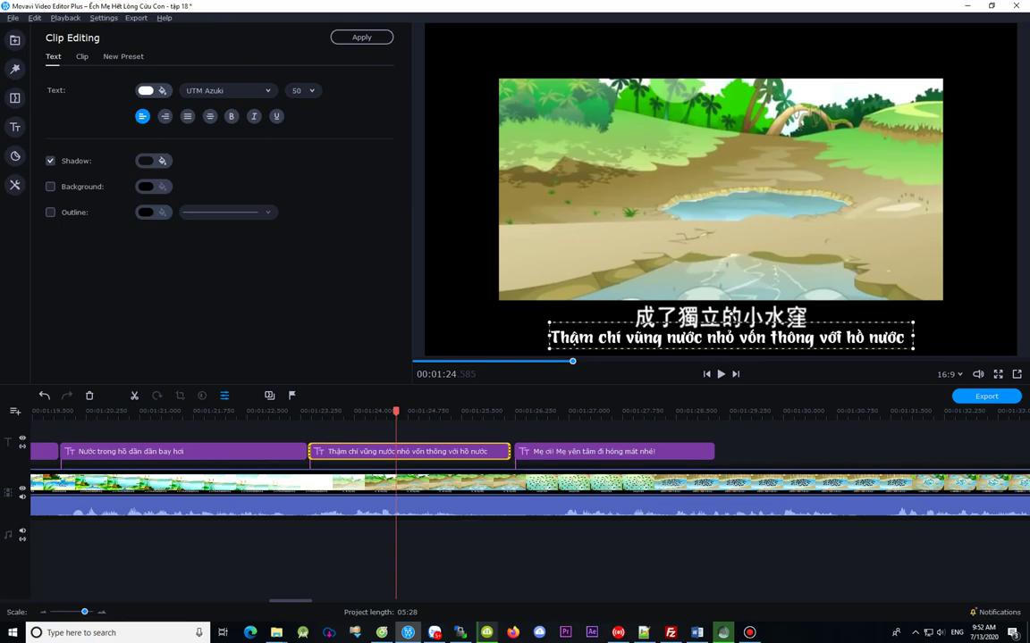
click(798, 288)
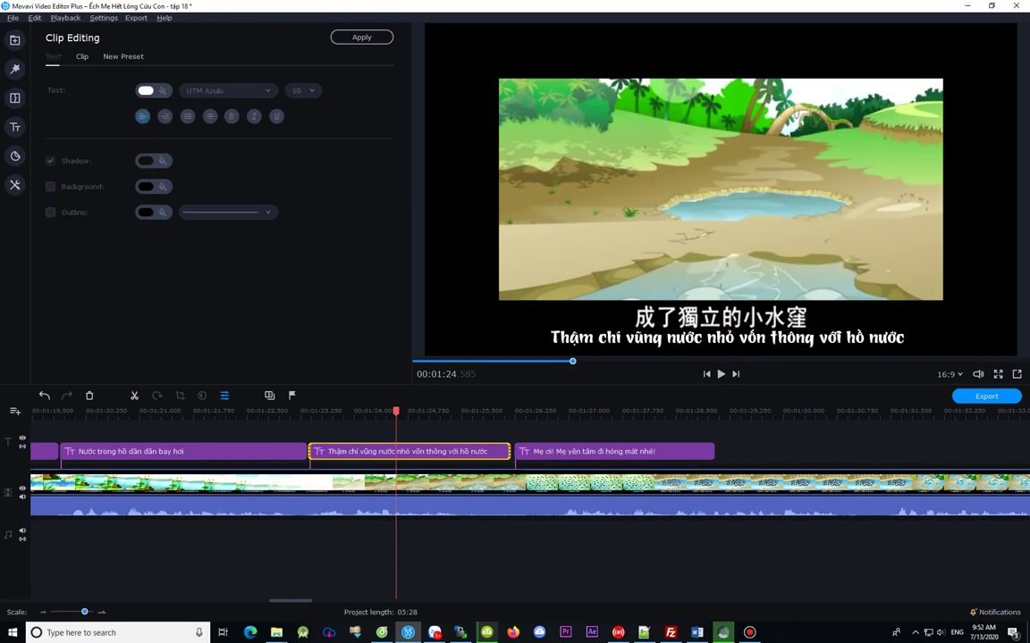
drag(396, 411, 490, 411)
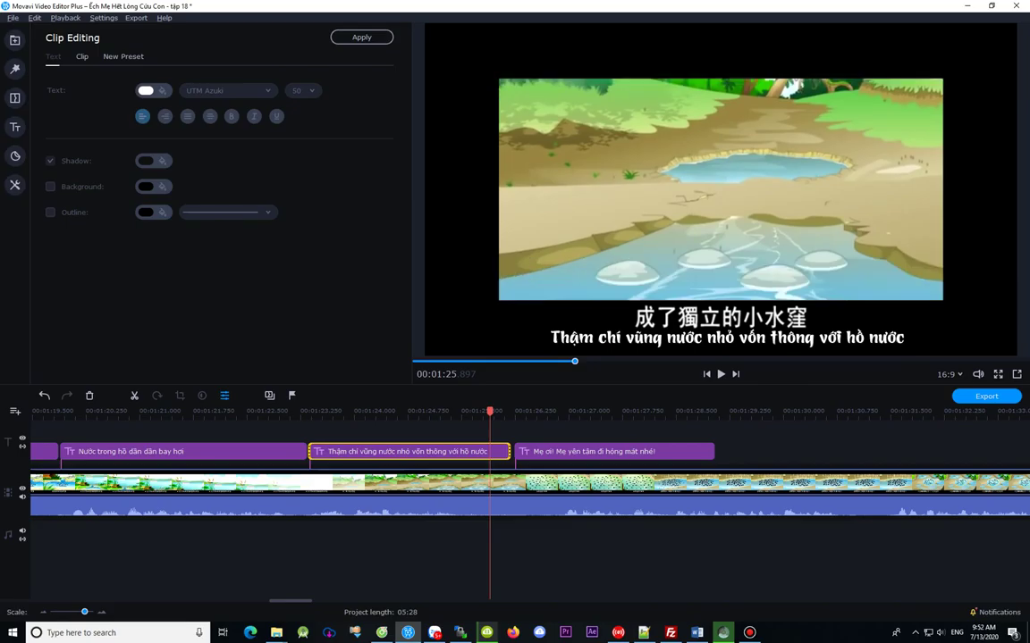
Step: Leave clip editing and select the following placeholder title at about 1:27.5
click(14, 127)
click(600, 411)
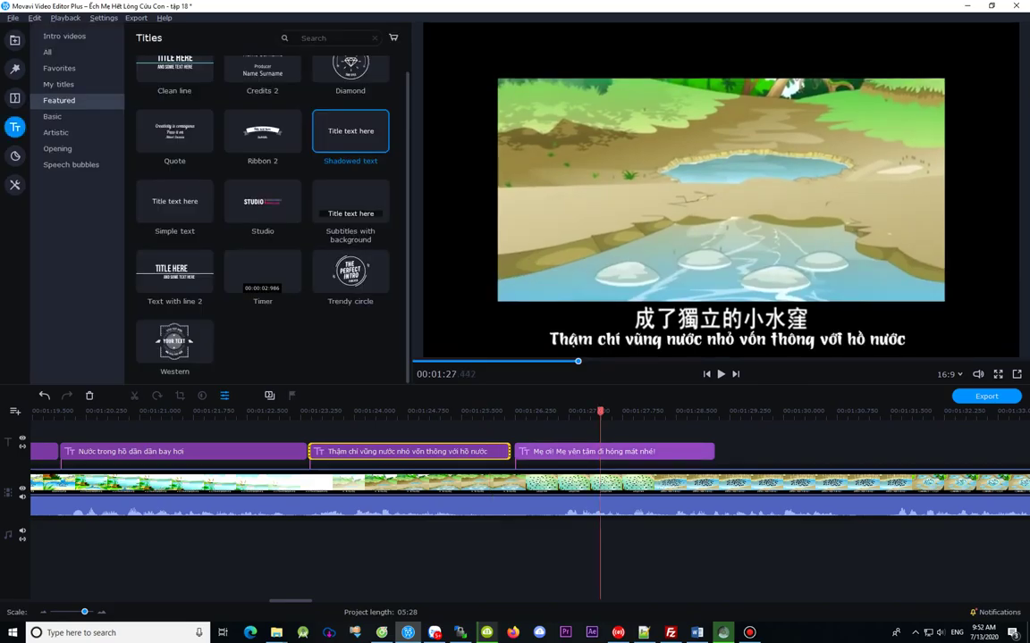
click(607, 452)
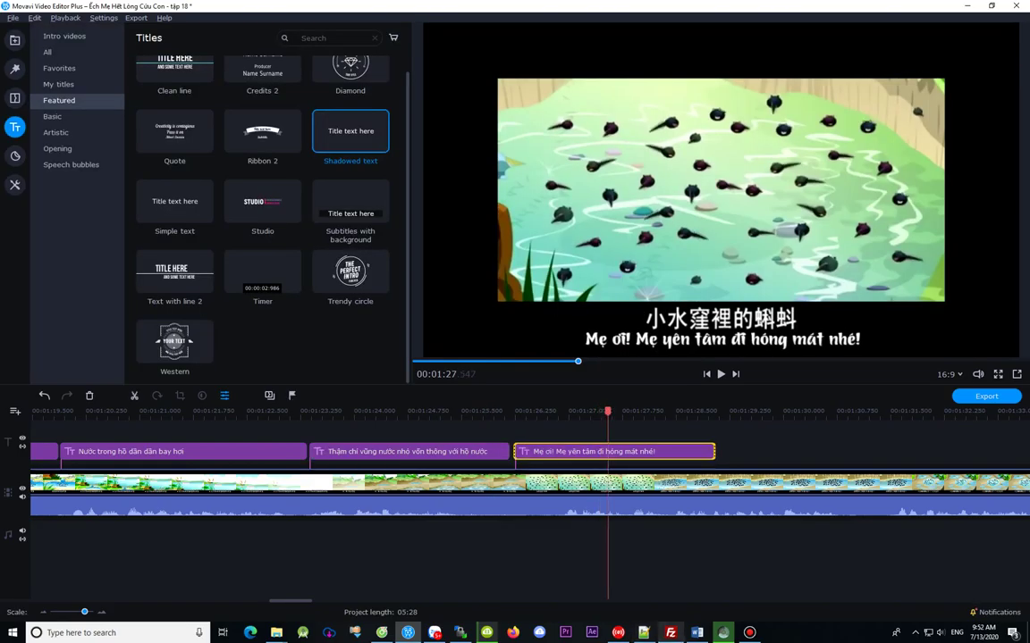
Step: Copy the 1;24 line "đã trở thành vũng nước độc lập" from the Word script and switch back to Movavi Video Editor
click(697, 633)
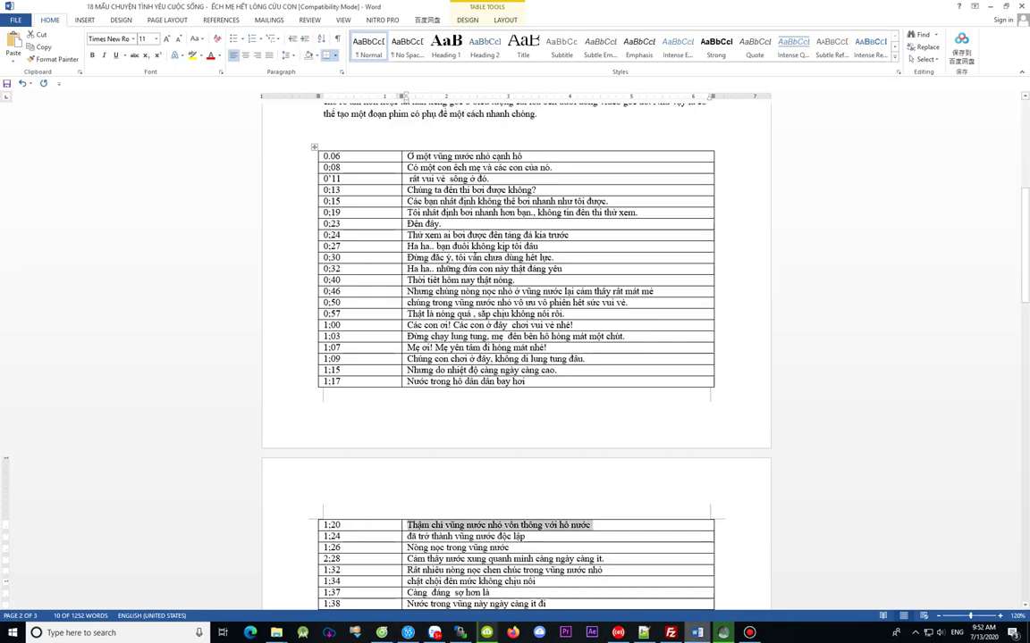
scroll(515, 358, down, 5)
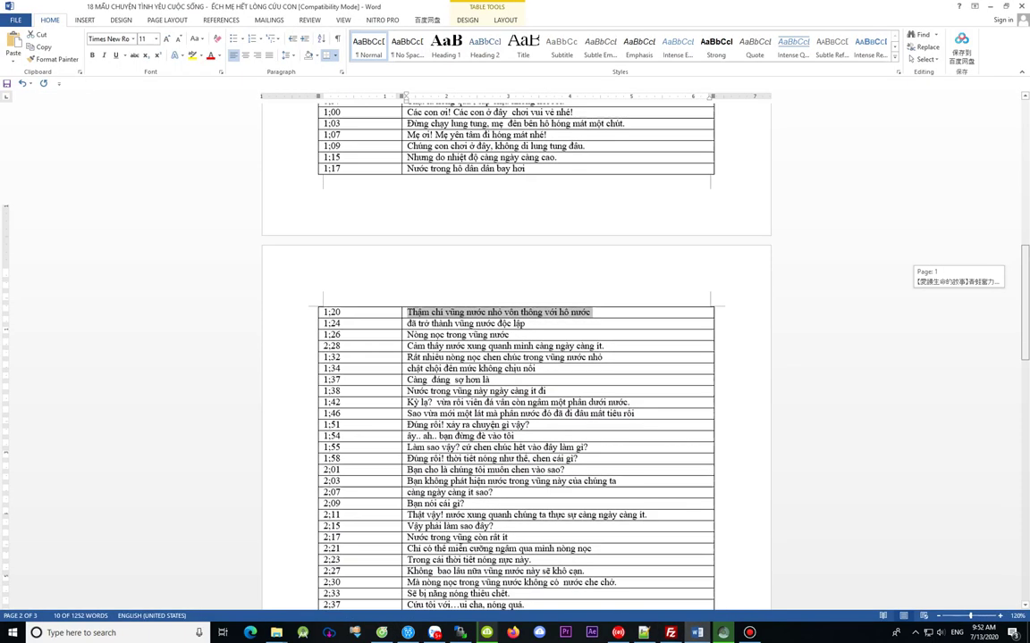
mouse_move(407, 254)
mouse_down()
mouse_move(537, 254)
mouse_move(407, 254)
mouse_up()
key(ctrl+c)
click(518, 253)
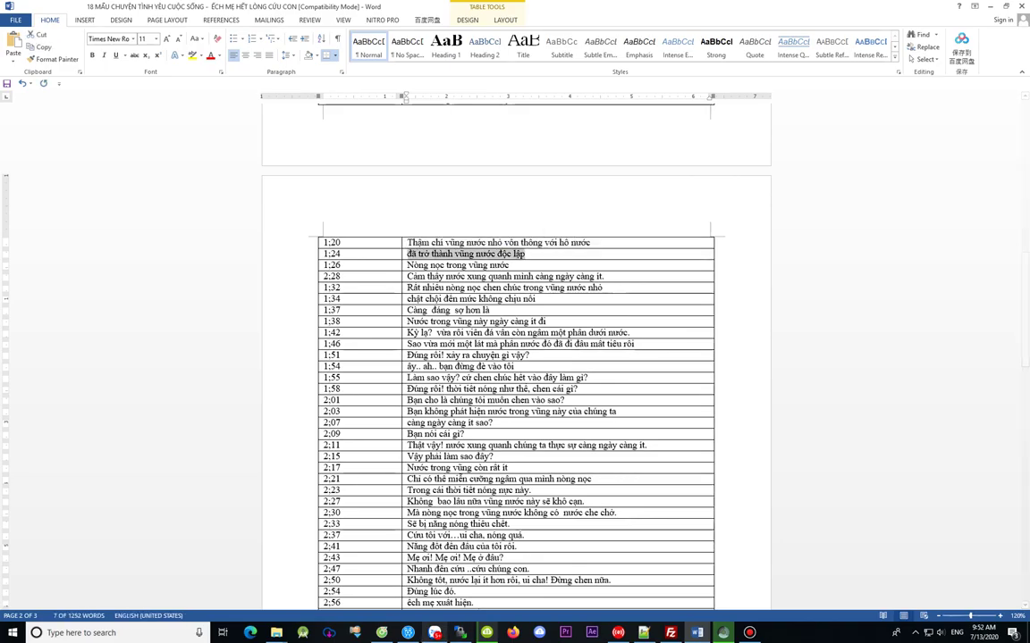
key(alt+Tab)
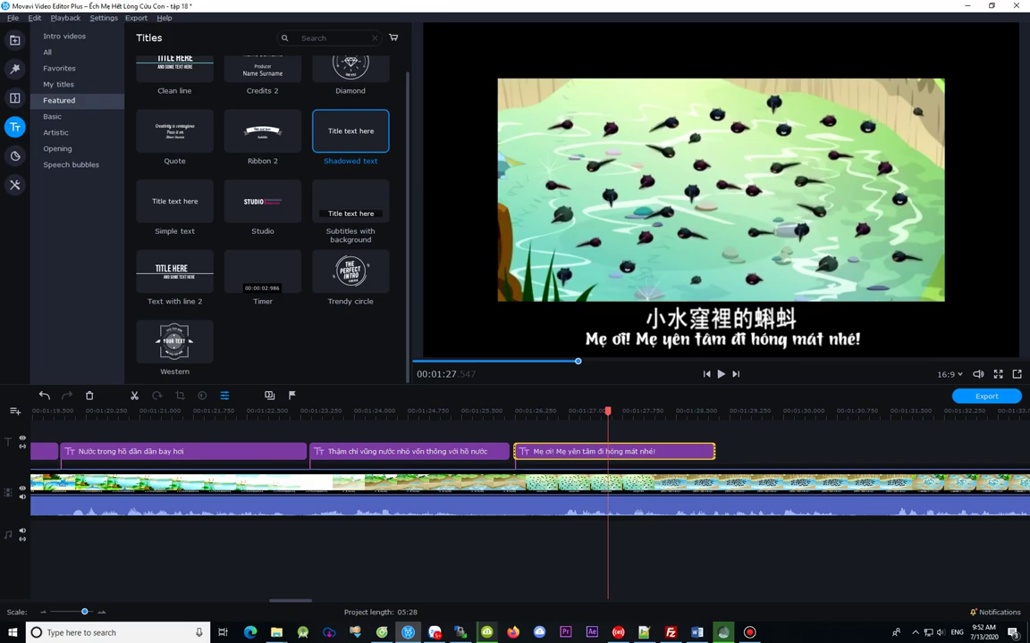
Step: Replace the selected title's text with "đã trở thành vũng nước độc lập", centred under the Chinese caption, and save the project
double_click(608, 453)
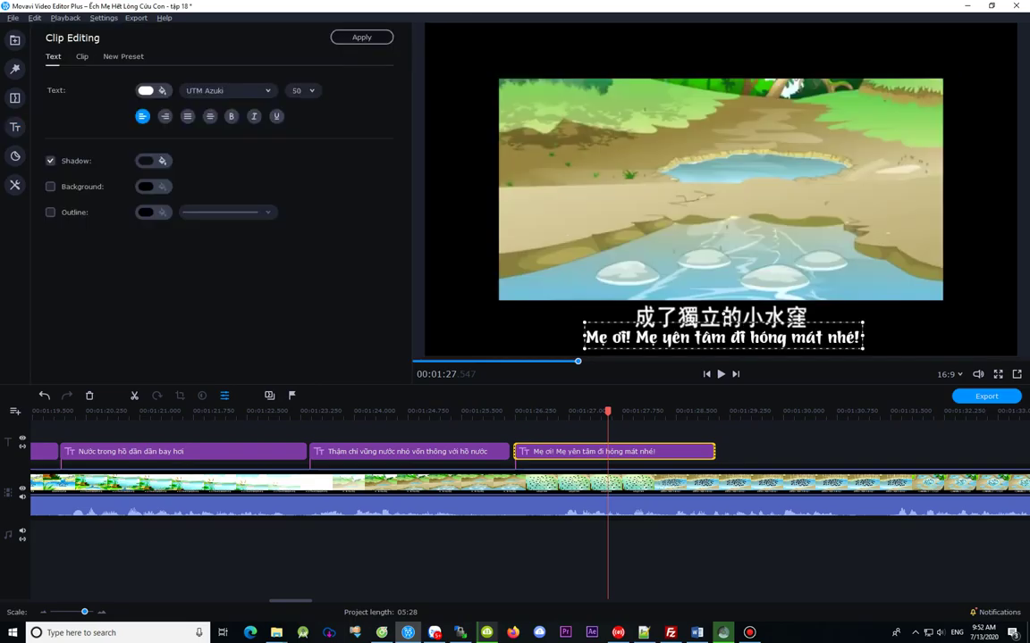
double_click(645, 338)
key(ctrl+a)
key(ctrl+v)
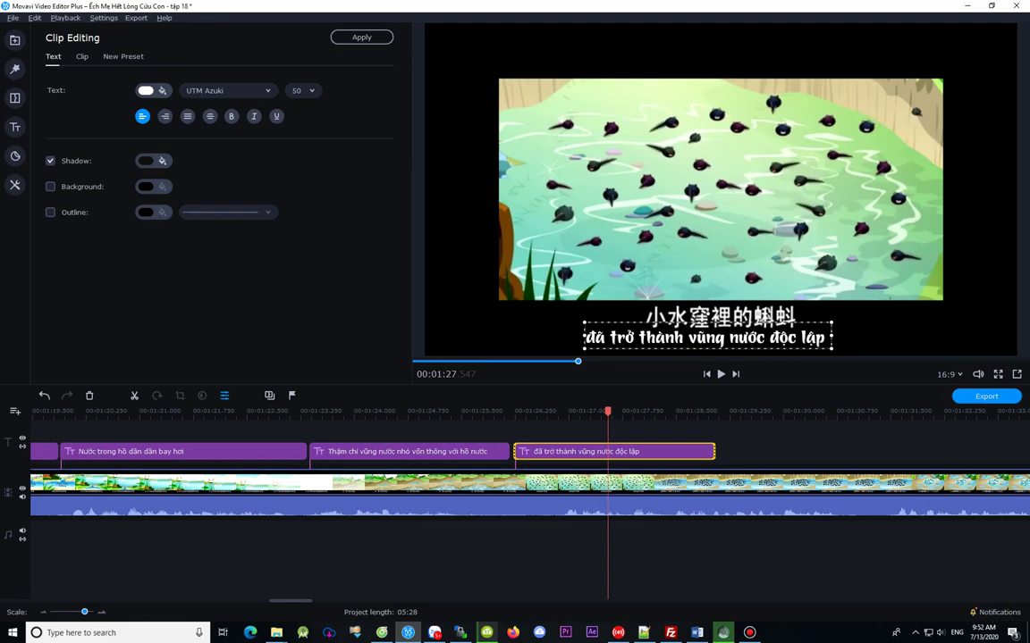
mouse_move(707, 337)
mouse_down()
mouse_move(740, 336)
mouse_move(721, 337)
mouse_up()
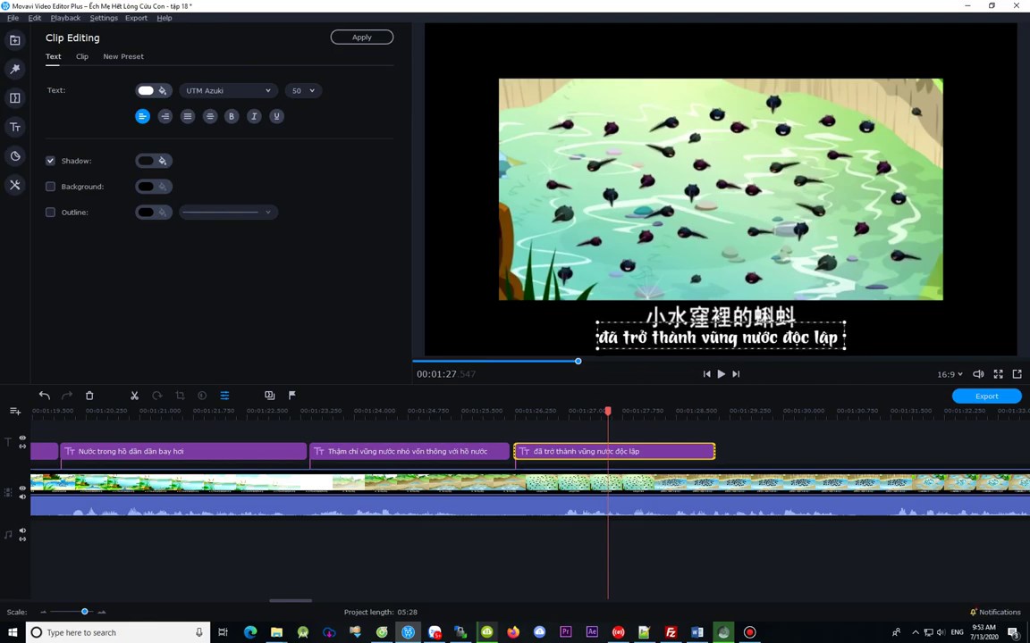
key(ctrl+s)
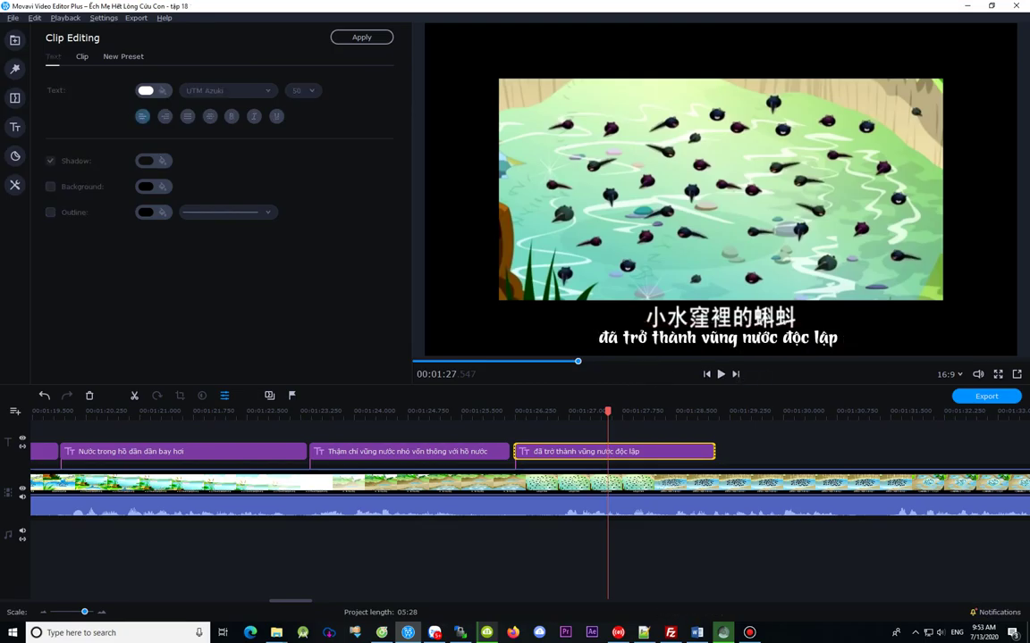
Step: Copy the 1;26 line "Nòng nọc trong vũng nước" from the Word script and switch back to Movavi Video Editor
key(alt+Tab)
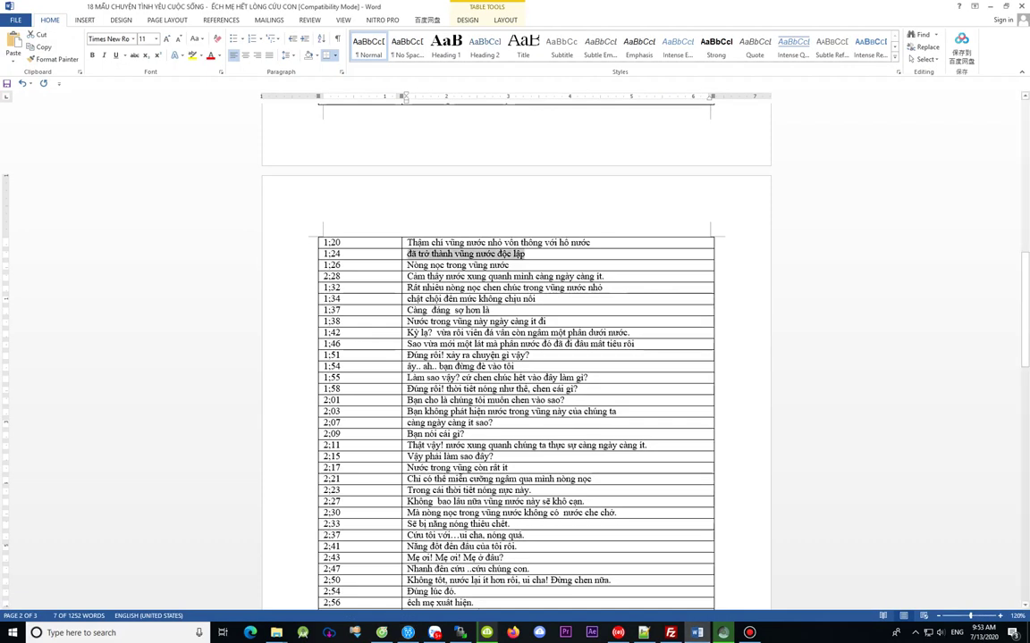
drag(408, 266, 510, 266)
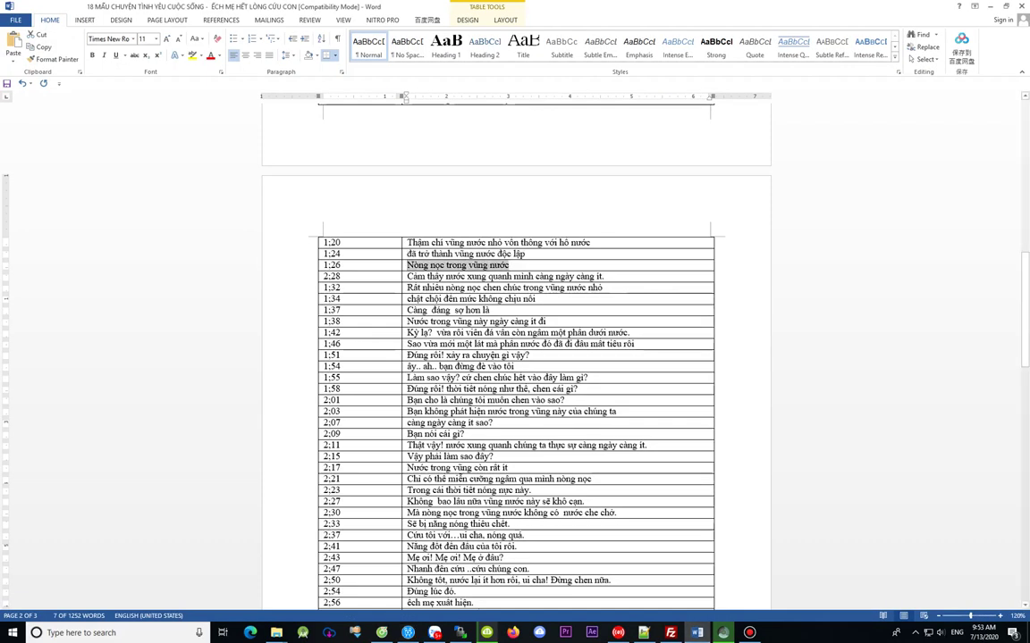
key(ctrl+c)
key(alt+Tab)
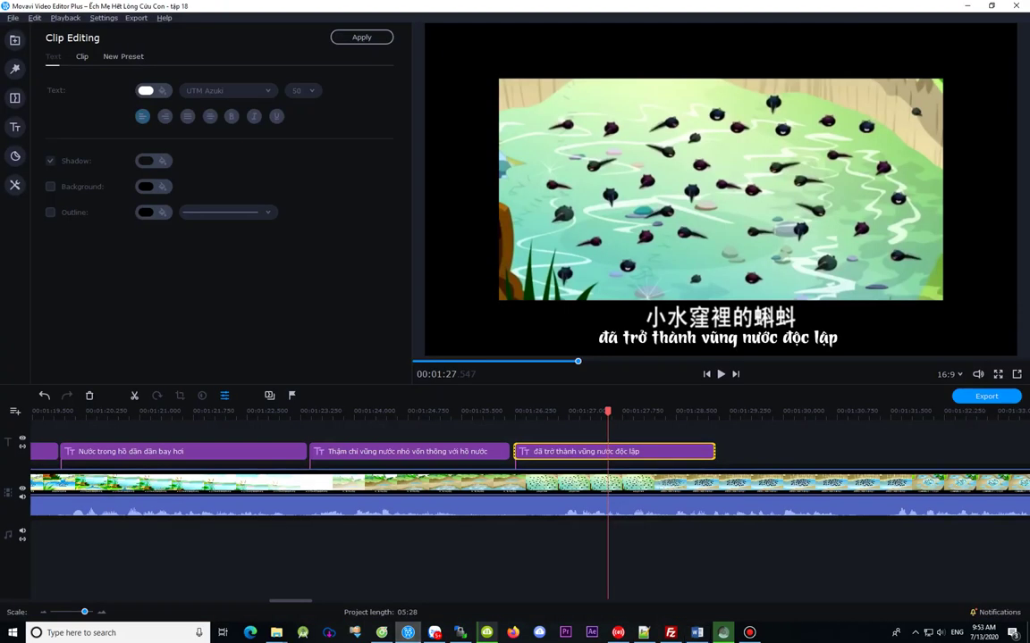
Step: Paste a duplicate of the "đã trở thành vũng nước độc lập" title right after the original, starting at about 1:29.2
click(724, 452)
key(ctrl+v)
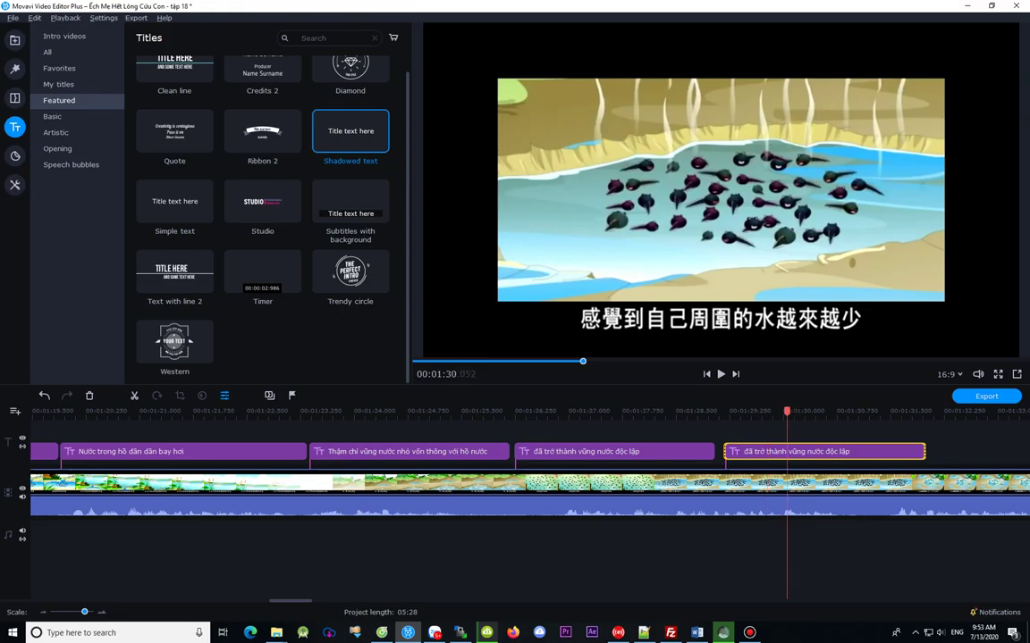
double_click(787, 451)
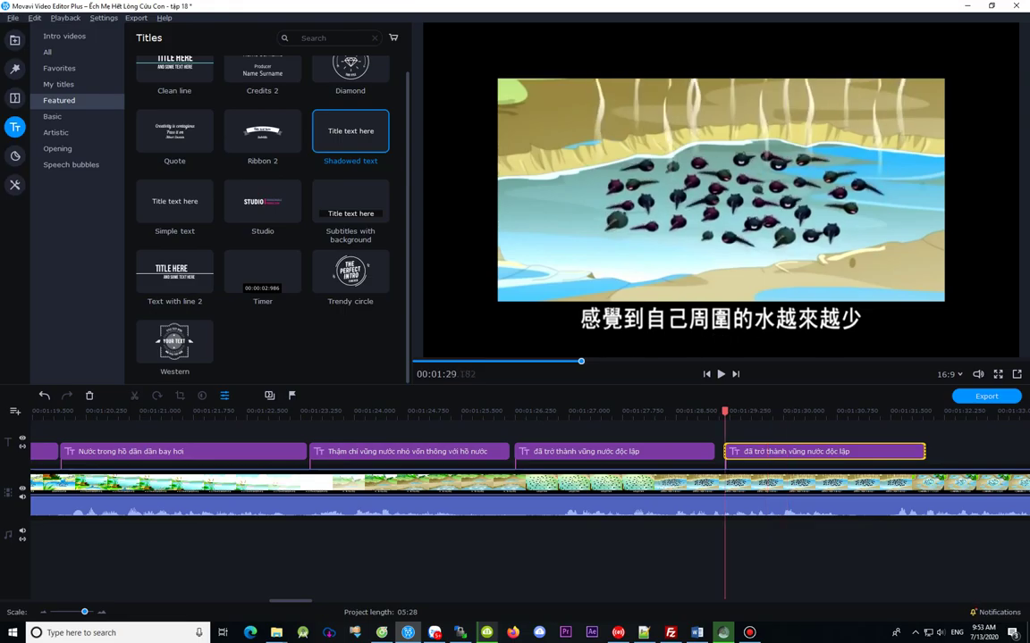
Step: Examine the frames between about 1:29 and 1:25.7 to find where the Chinese captions change relative to the Vietnamese titles
key(space)
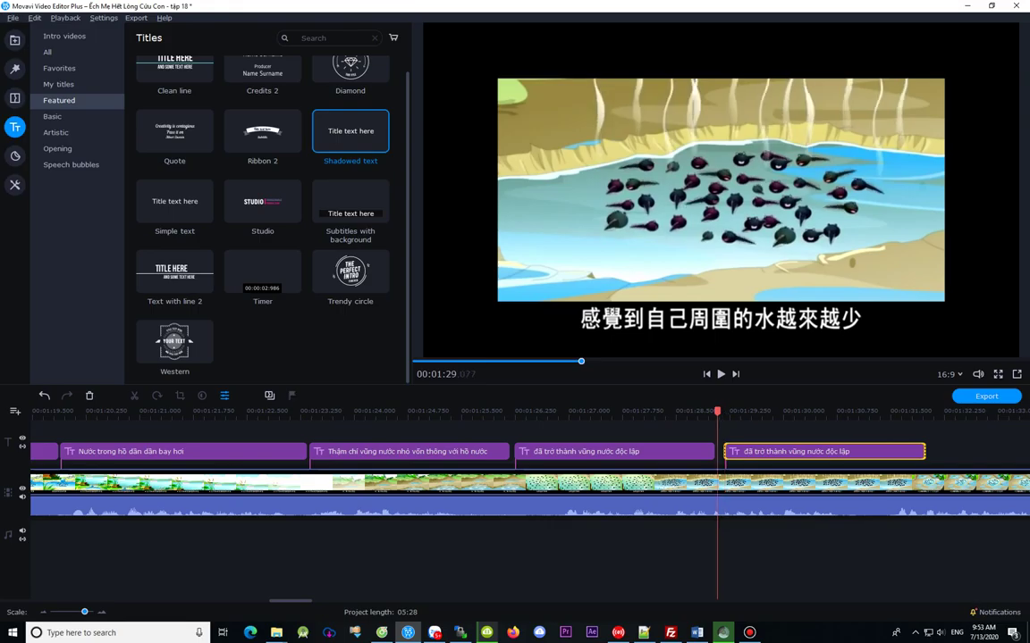
key(Left)
key(Left)
key(Left)
key(Left)
key(Left)
key(Left)
key(Left)
key(Left)
key(Left)
key(Left)
key(Left)
key(Left)
key(Left)
key(Left)
key(Left)
key(Left)
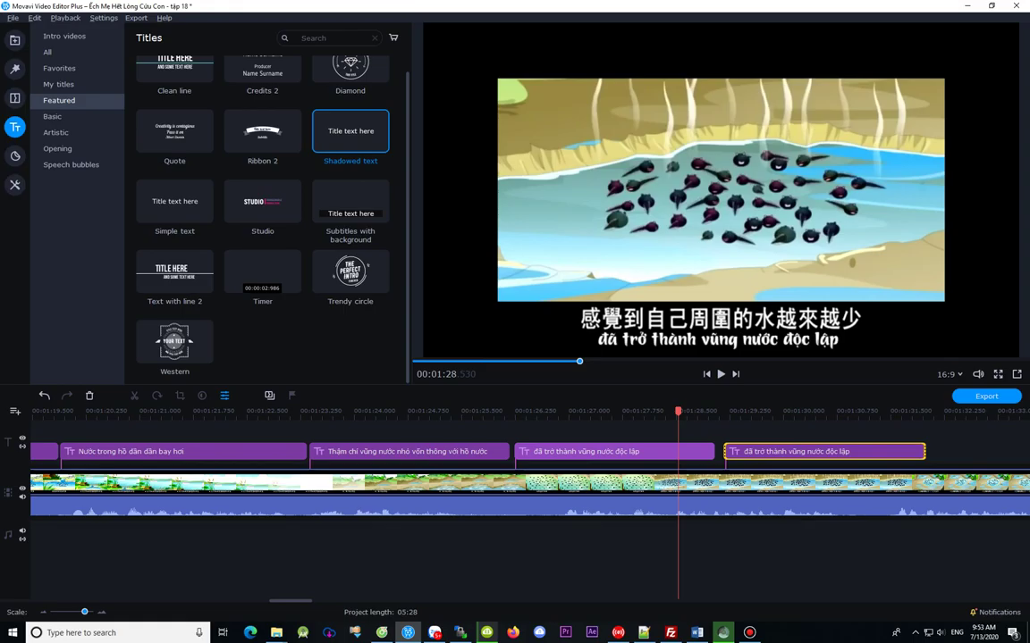
key(Left)
key(Left)
key(Left)
key(Left)
key(Left)
key(Left)
key(Left)
key(Left)
key(Left)
key(Left)
key(Left)
key(Left)
key(Left)
key(Left)
key(Left)
key(Left)
key(Left)
key(Left)
key(Left)
key(Left)
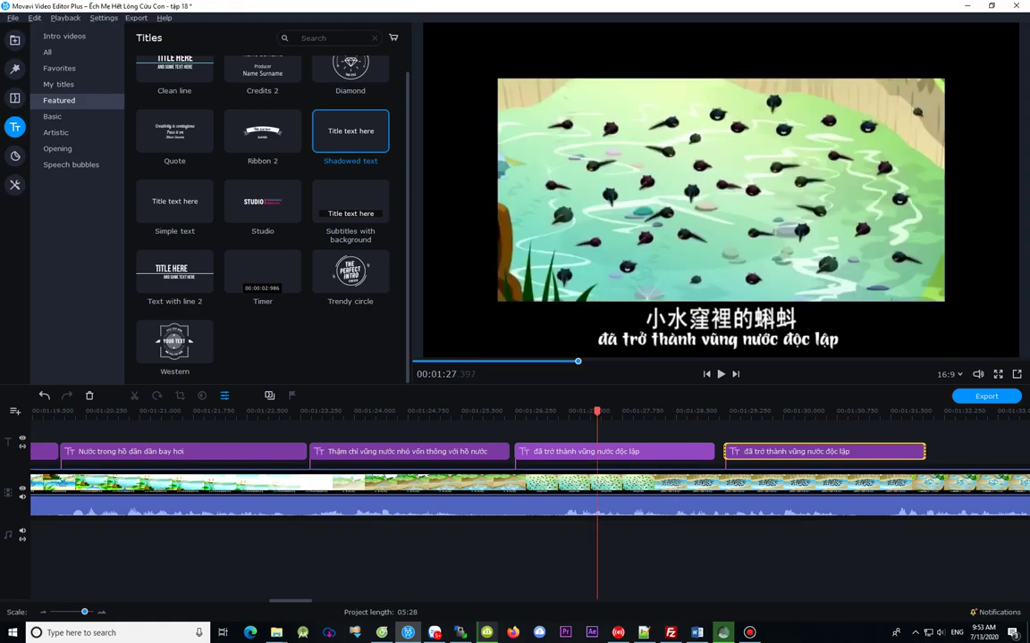
key(Left)
key(Left)
key(Left)
key(Left)
key(Left)
key(Left)
key(Left)
key(Left)
key(Left)
key(Left)
key(Left)
key(Left)
key(Left)
key(Left)
key(Left)
key(Left)
key(Left)
key(Left)
key(Left)
key(Left)
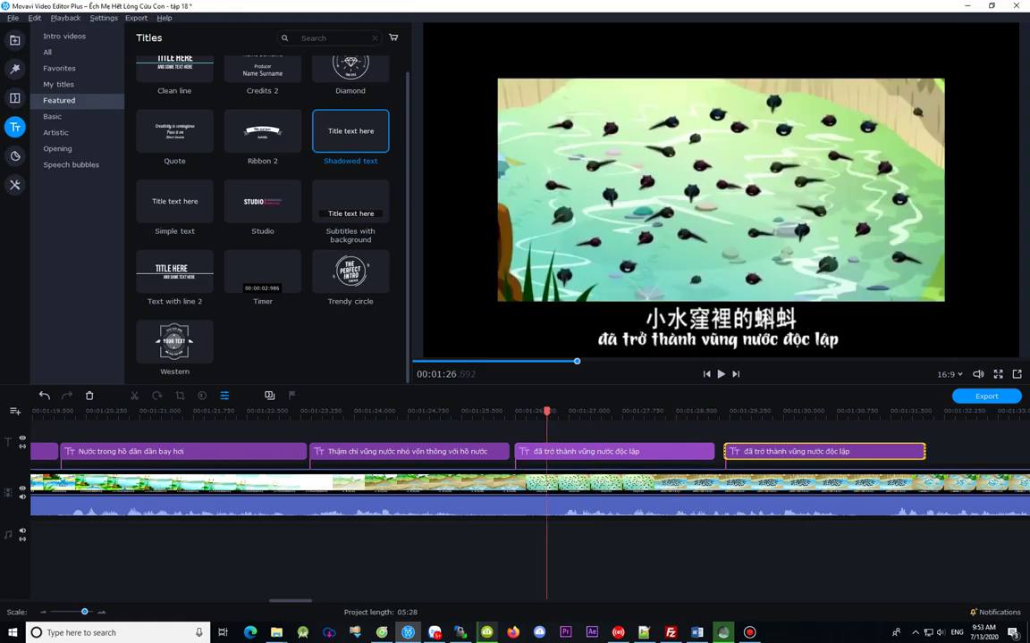
key(Left)
key(Left)
key(Left)
key(Left)
key(Left)
key(Left)
key(Left)
key(Left)
key(Left)
key(Left)
key(Left)
key(Left)
key(Left)
key(Left)
key(Left)
key(Left)
key(Left)
key(Left)
key(Left)
key(Left)
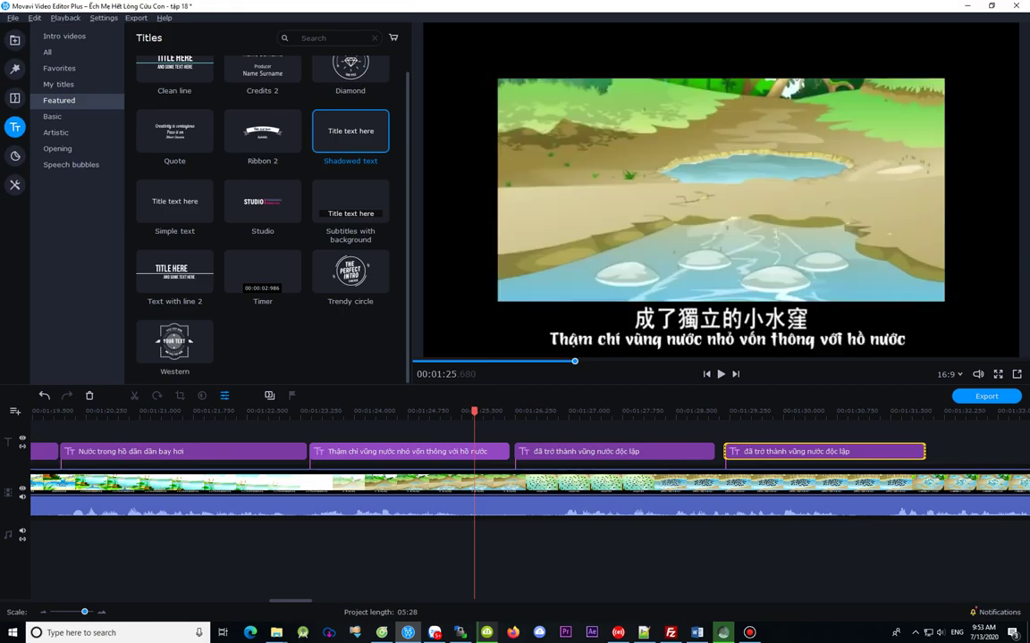
key(Right)
key(Right)
key(Right)
key(Right)
key(Right)
key(Right)
key(Right)
key(Right)
key(Right)
key(Right)
key(Right)
key(Right)
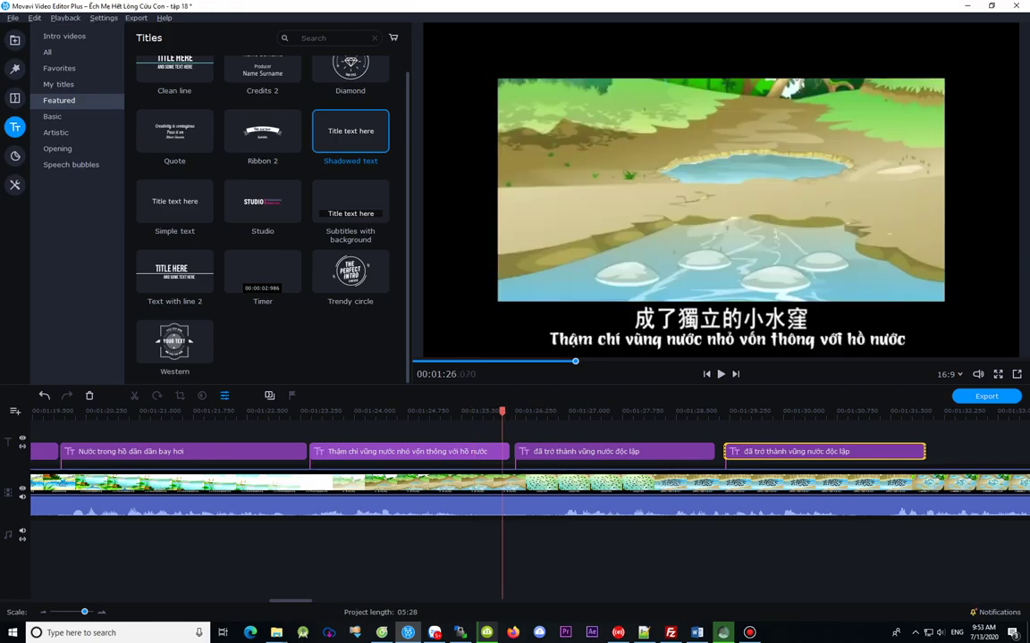
key(Right)
key(Right)
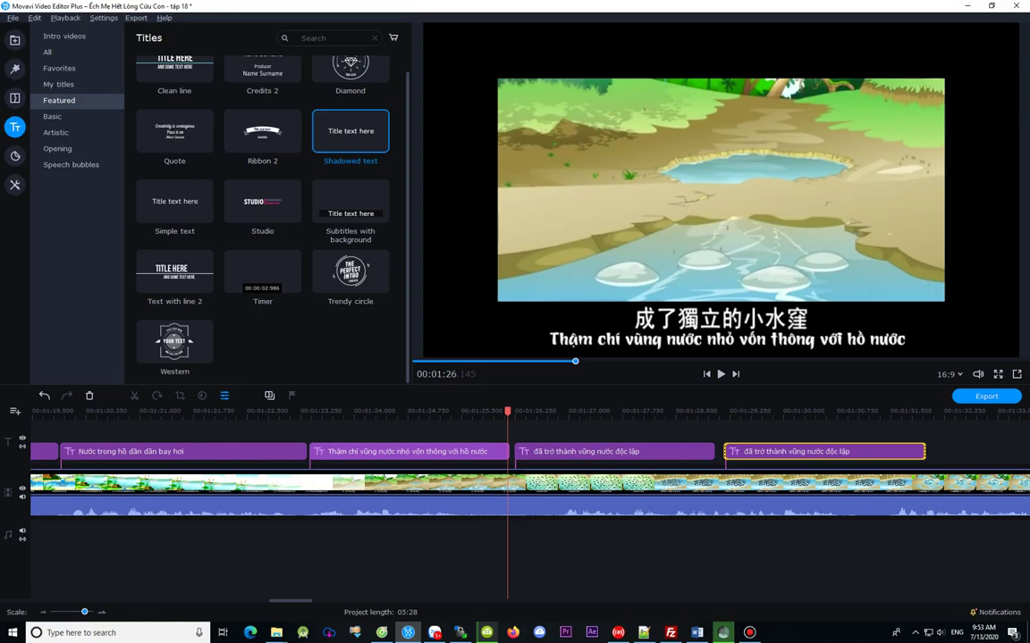
Step: Compare the Chinese captions with the two titles at several points between about 1:23.5 and 1:27.9
click(319, 412)
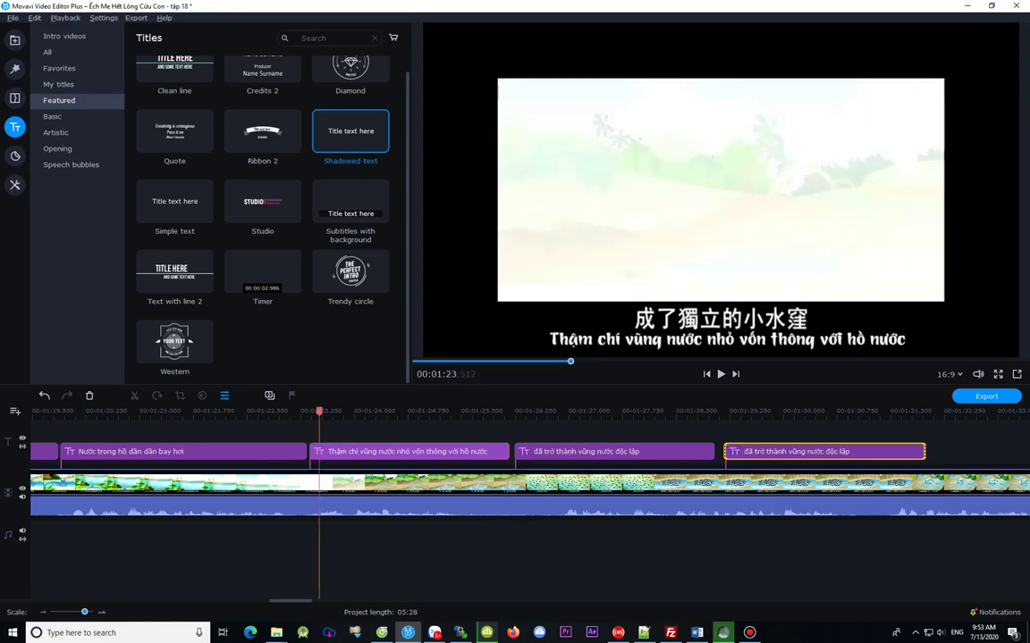
click(436, 412)
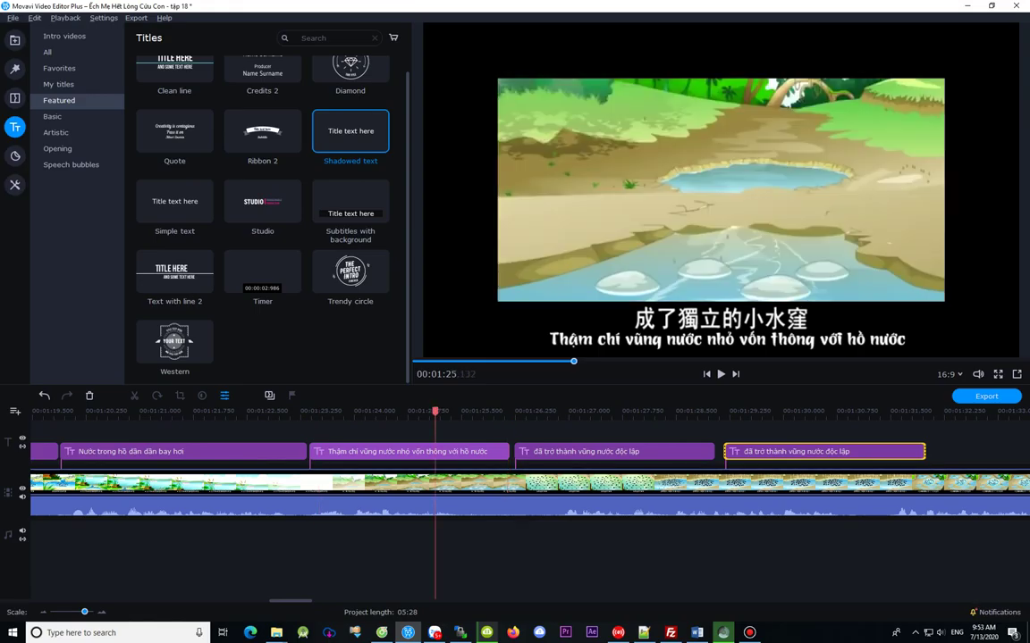
click(490, 412)
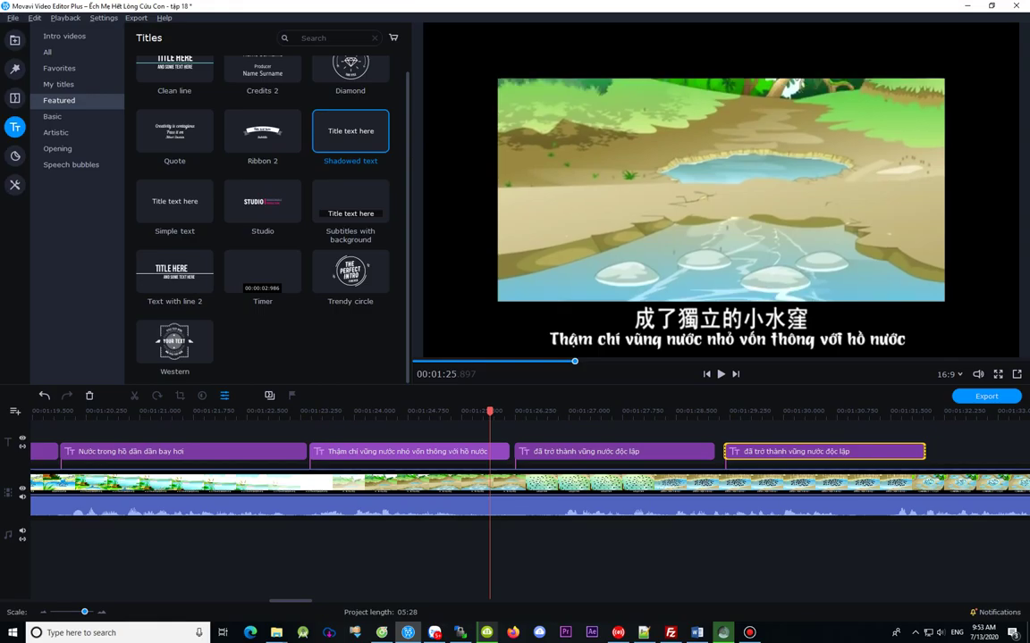
click(505, 412)
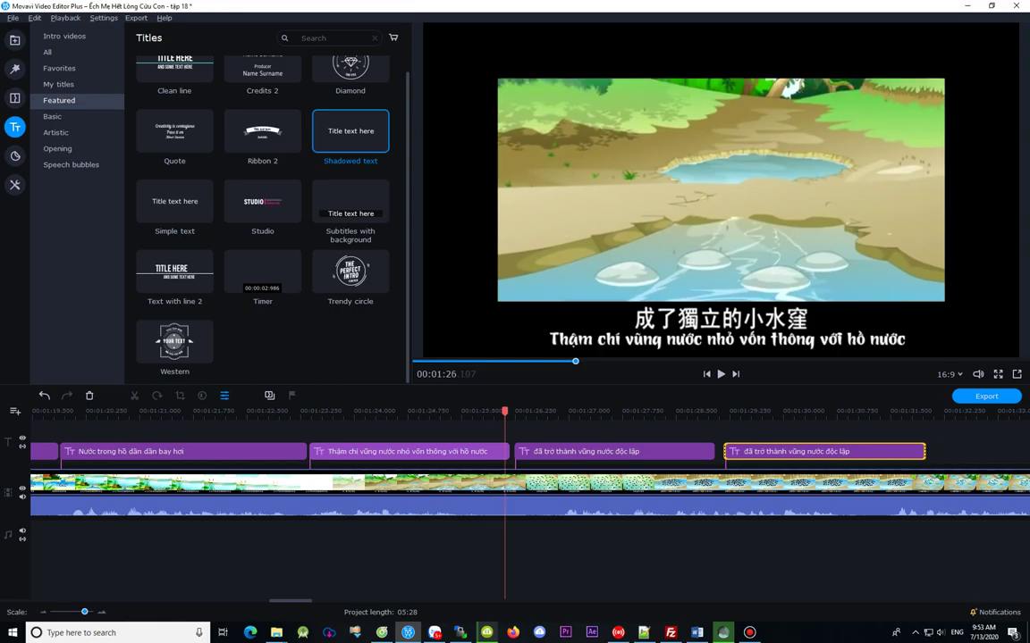
click(520, 412)
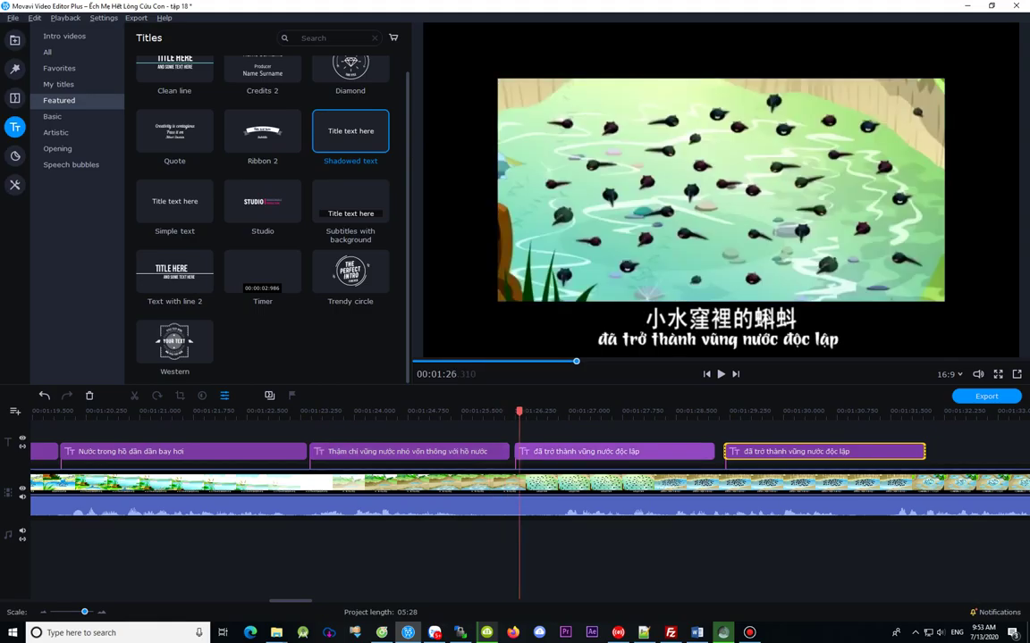
click(636, 412)
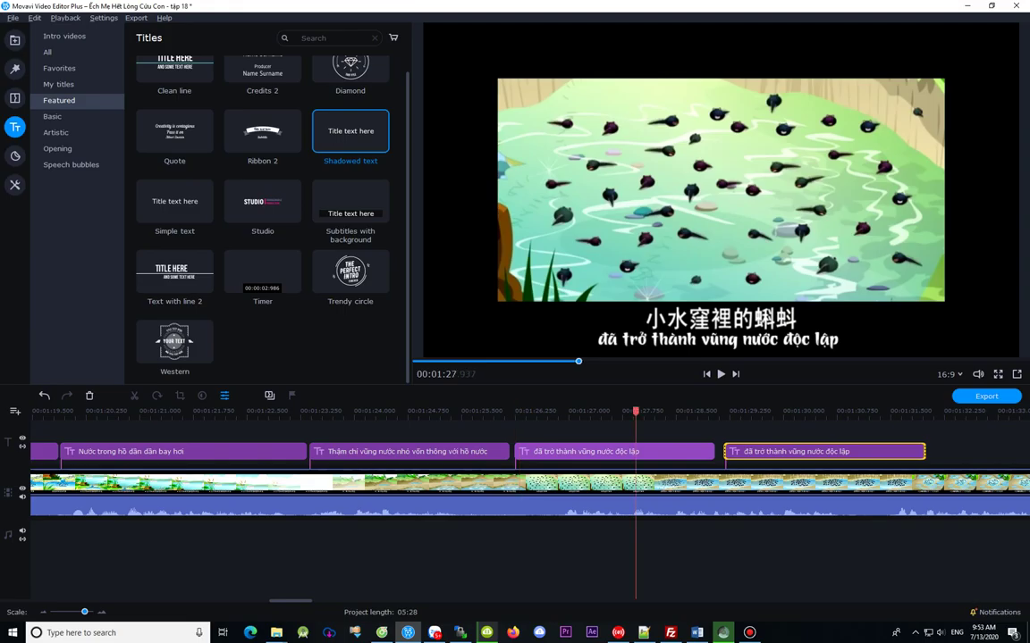
Step: Shorten the first "đã trở thành vũng nước độc lập" title so it ends at about 1:28.15
click(668, 412)
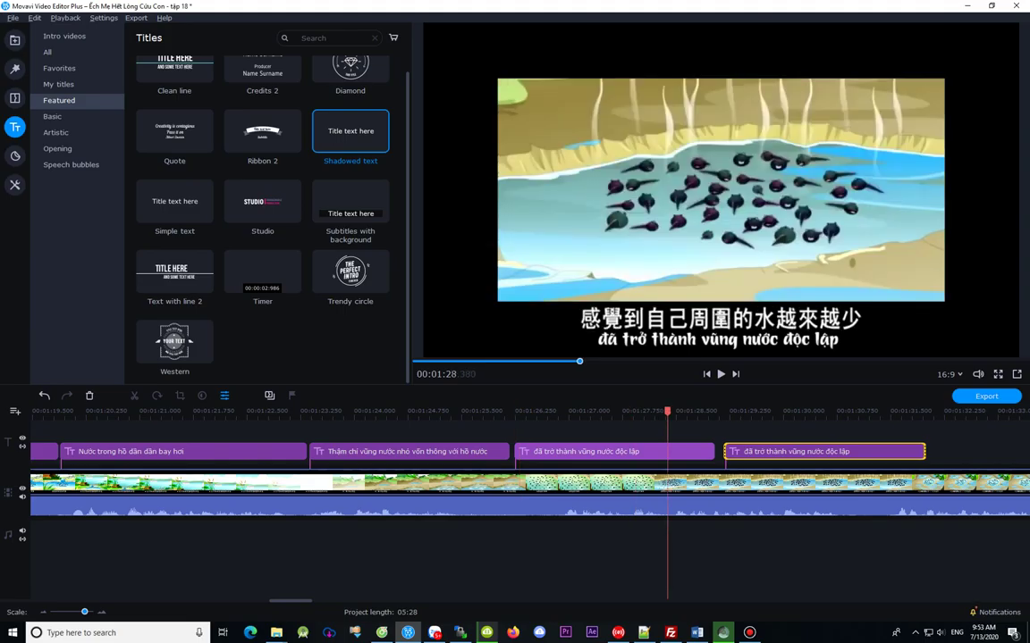
click(698, 452)
drag(714, 451, 651, 452)
Step: Examine the frames between about 1:27.4 and 1:28.15 to find where the Chinese caption changes near the shortened title's end
click(643, 451)
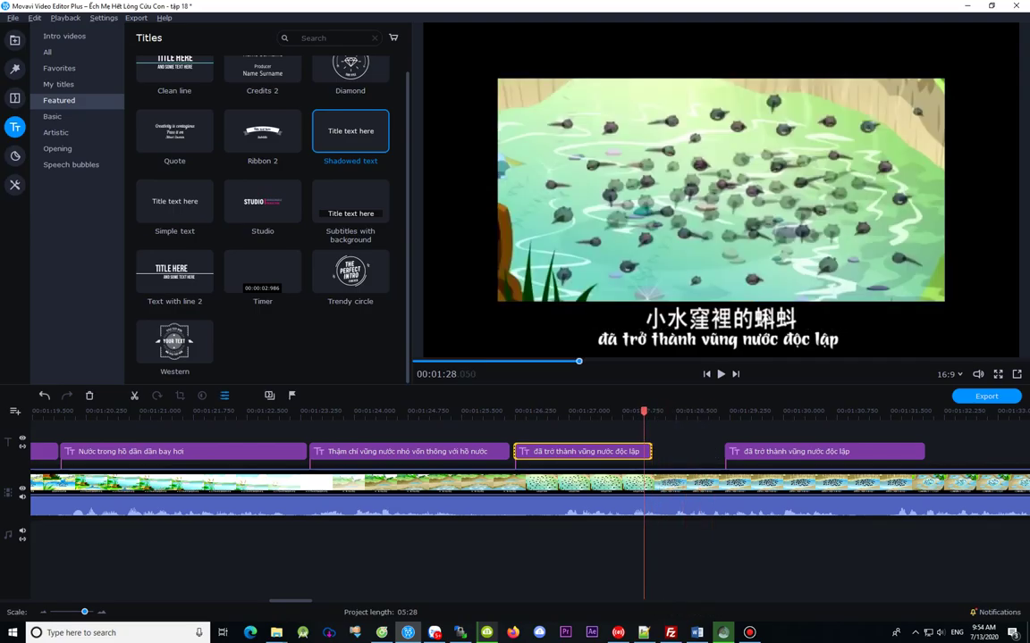
key(Right)
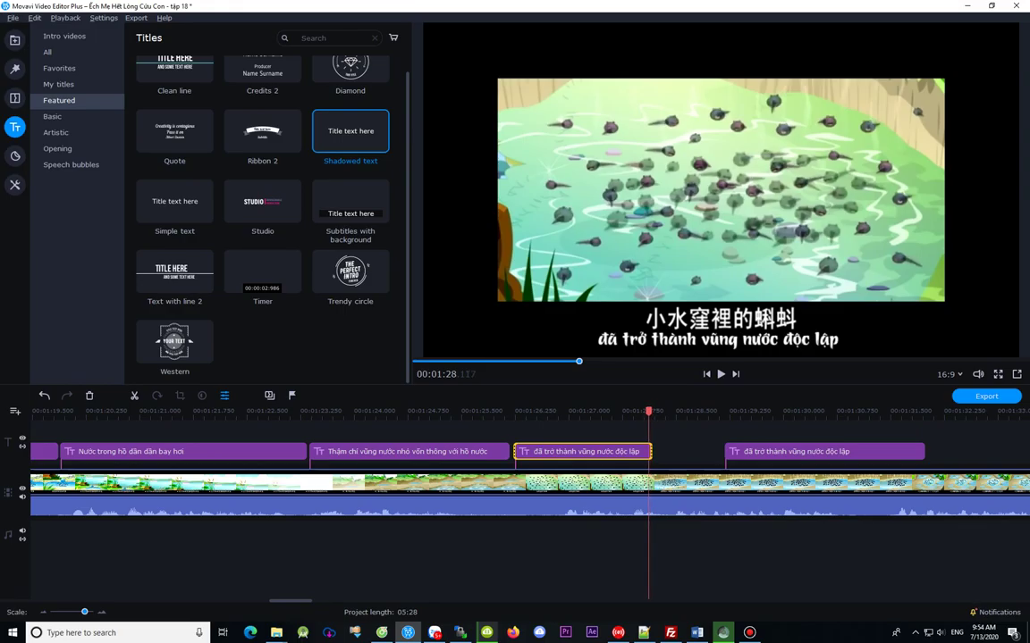
key(Left)
key(Left)
key(Left)
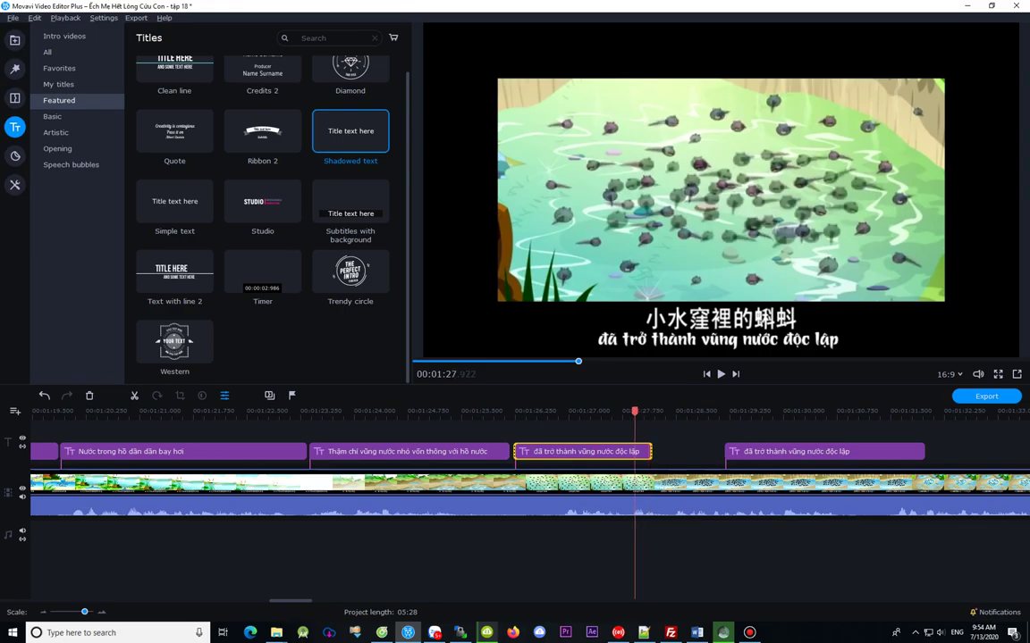
key(Left)
key(Left)
key(Left)
key(Left)
key(Left)
key(Left)
key(Left)
key(Left)
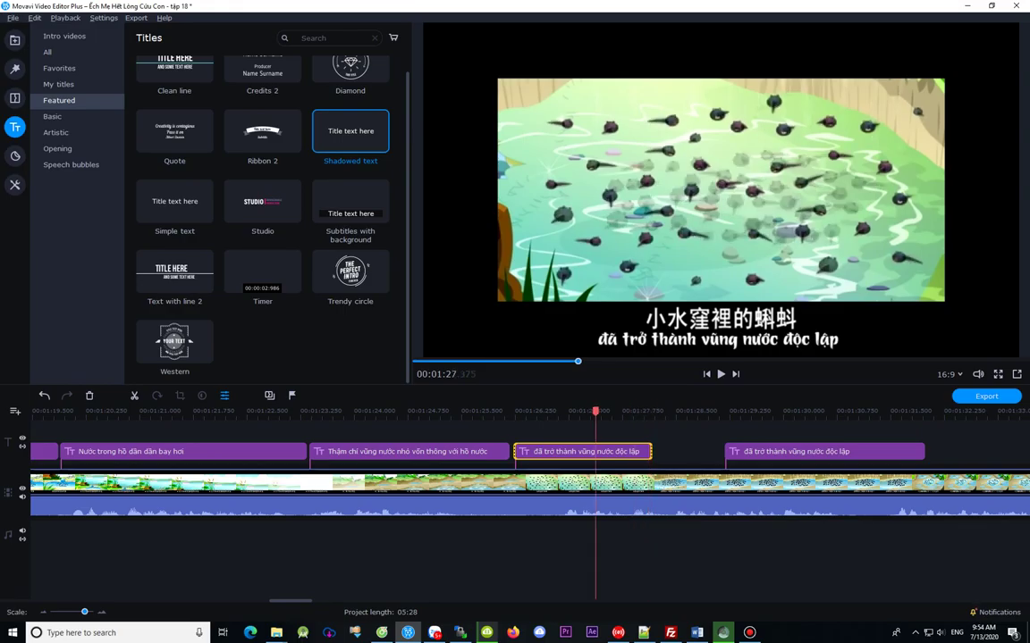
key(Right)
key(Right)
key(Right)
key(Right)
key(Right)
key(Right)
key(Right)
key(Right)
key(Right)
key(Right)
key(Right)
key(Right)
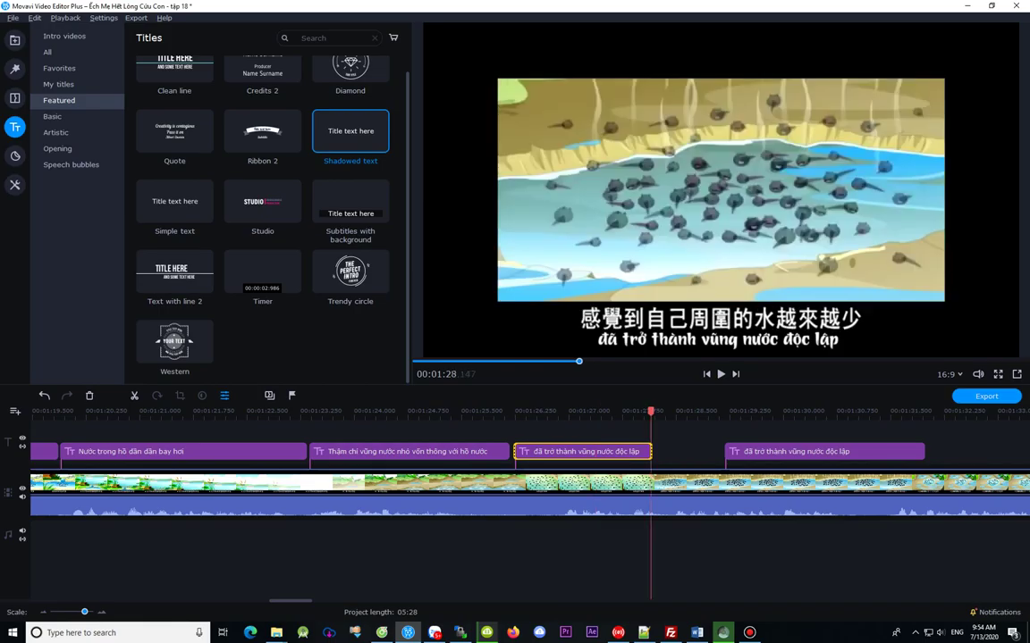
Step: Trim the end of the first "đã trở thành vũng nước độc lập" title back to about 1:28.12, close to the caption change
scroll(659, 452, up, 5)
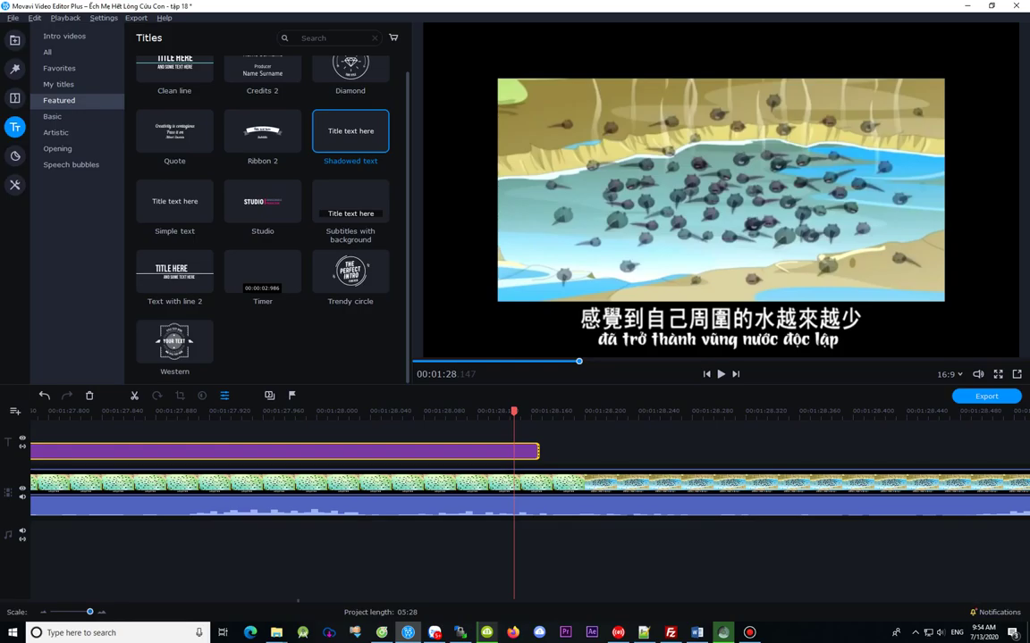
key(ctrl+minus)
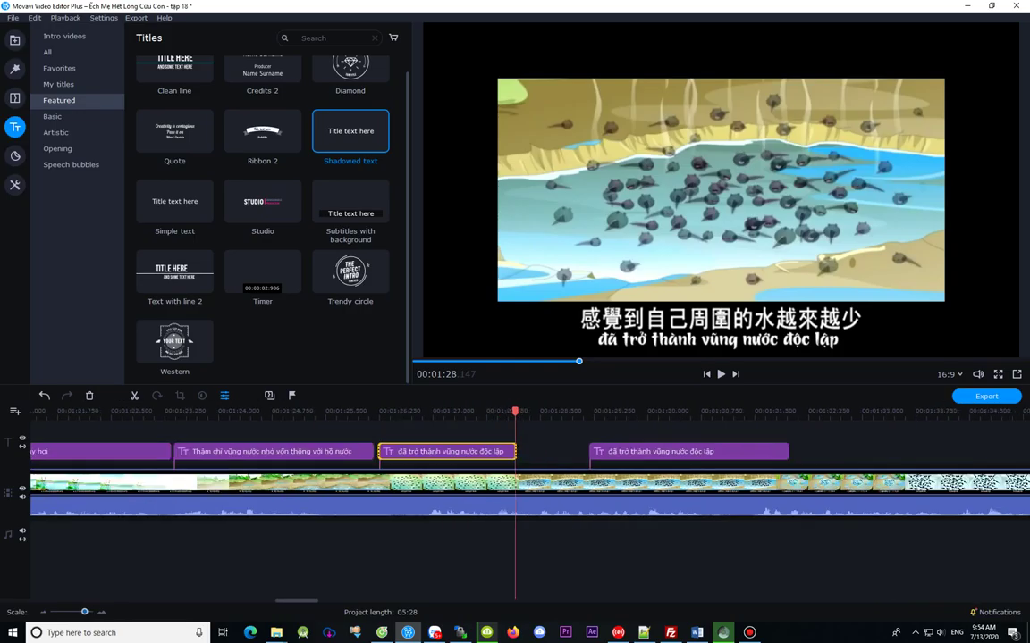
key(ctrl+plus)
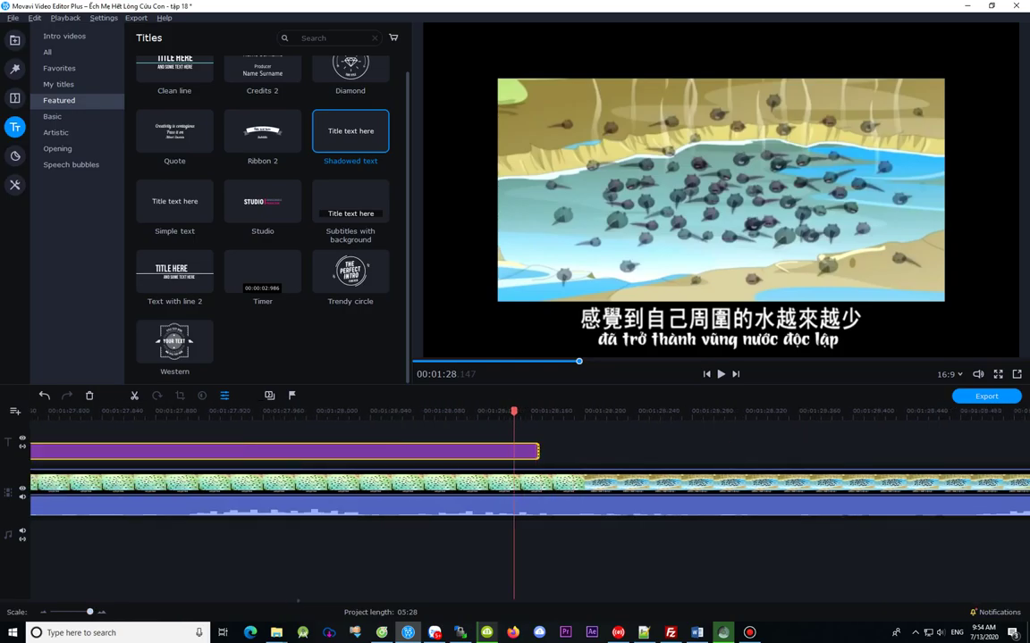
key(Left)
key(Left)
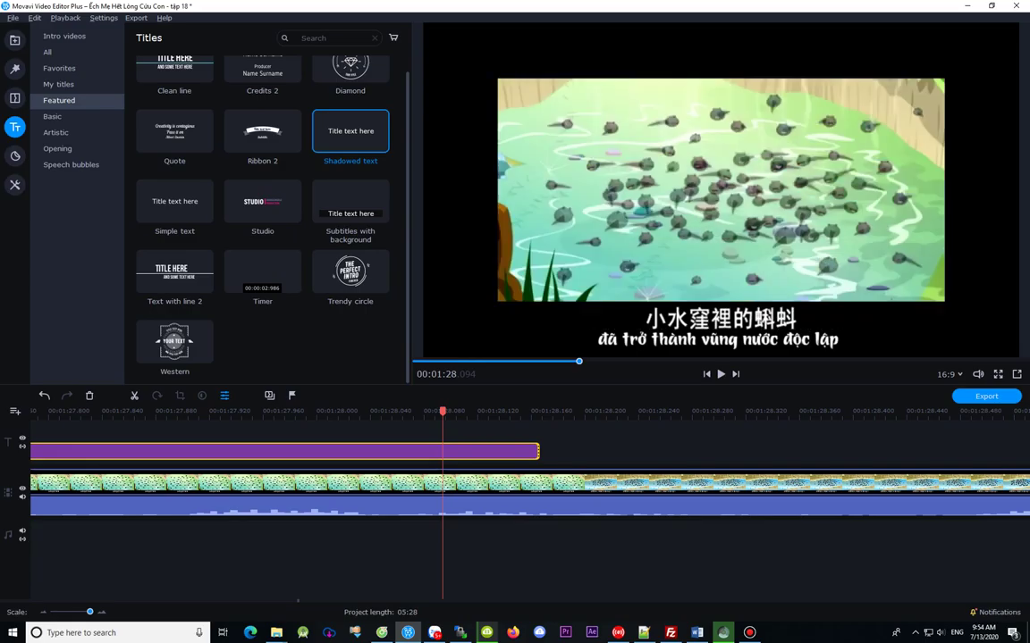
key(Right)
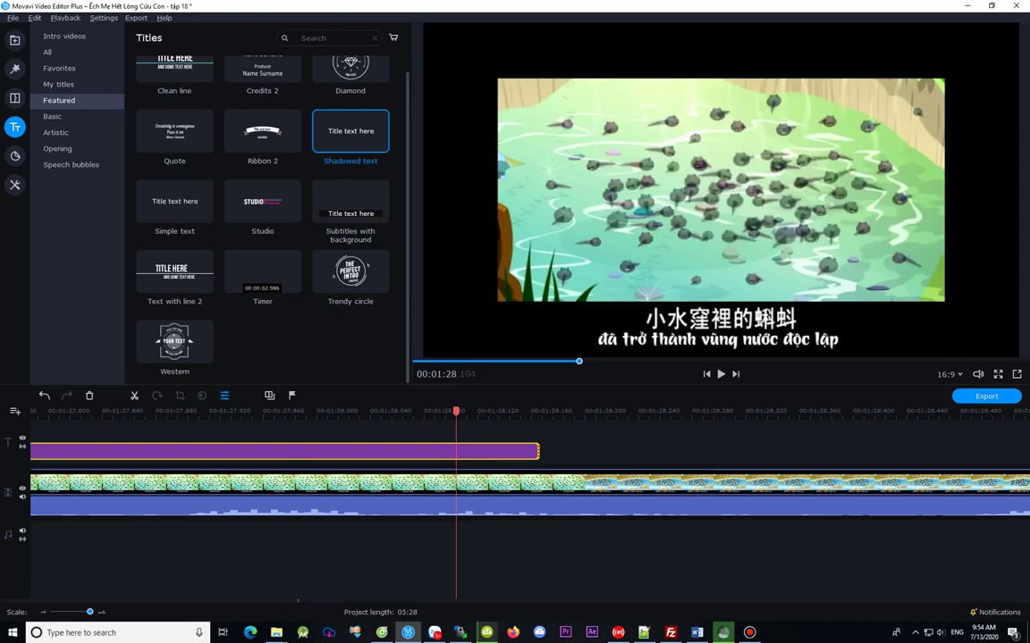
drag(538, 452, 483, 451)
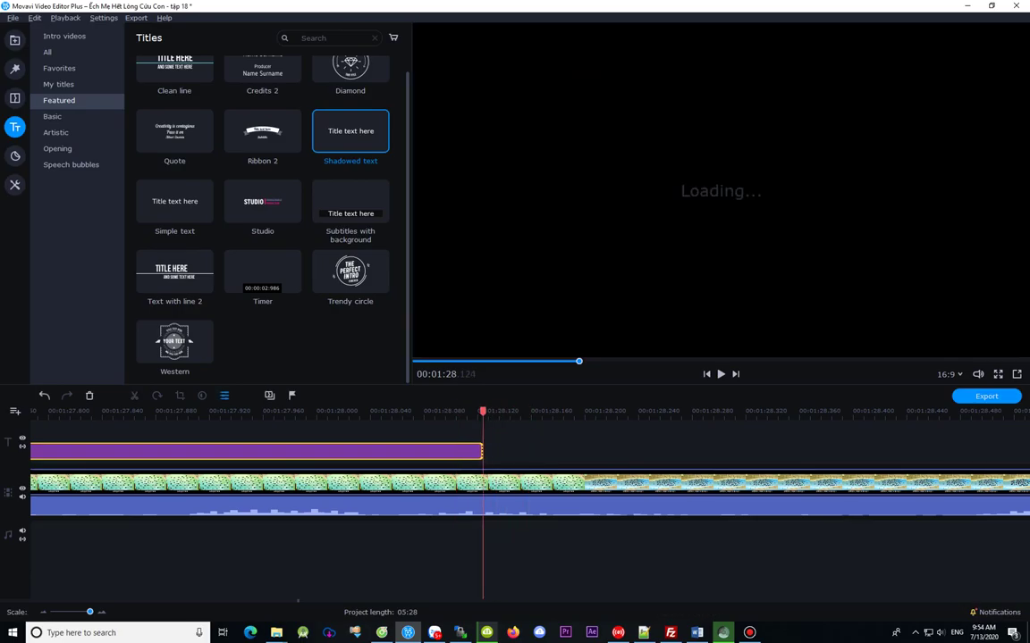
Step: Fine-trim the first title's end to about 1:28.113, on the last frame of the Chinese caption 小水窪裡的蝌蚪
key(Left)
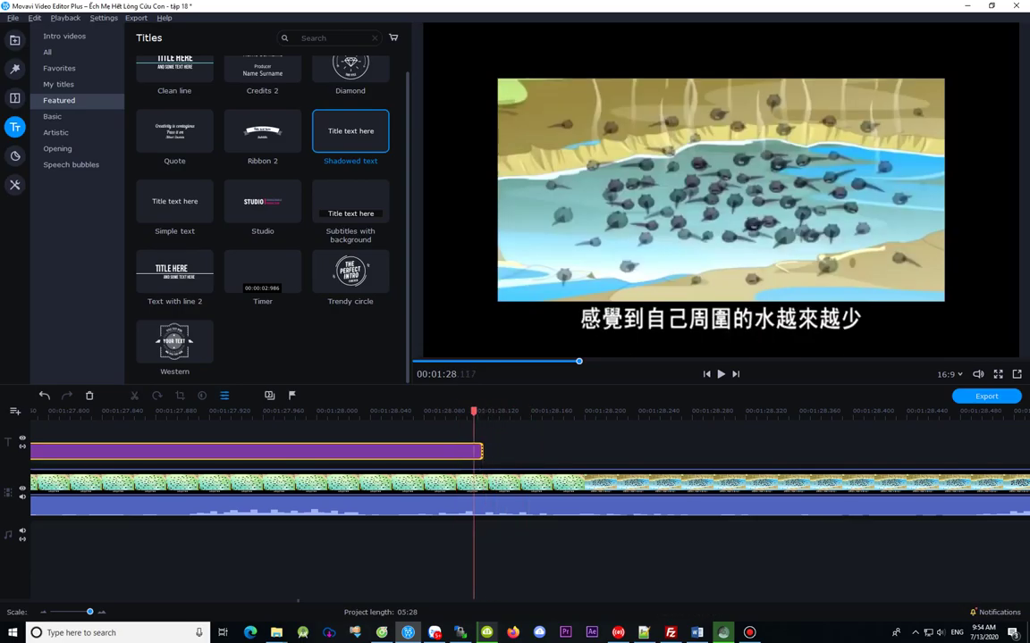
key(Left)
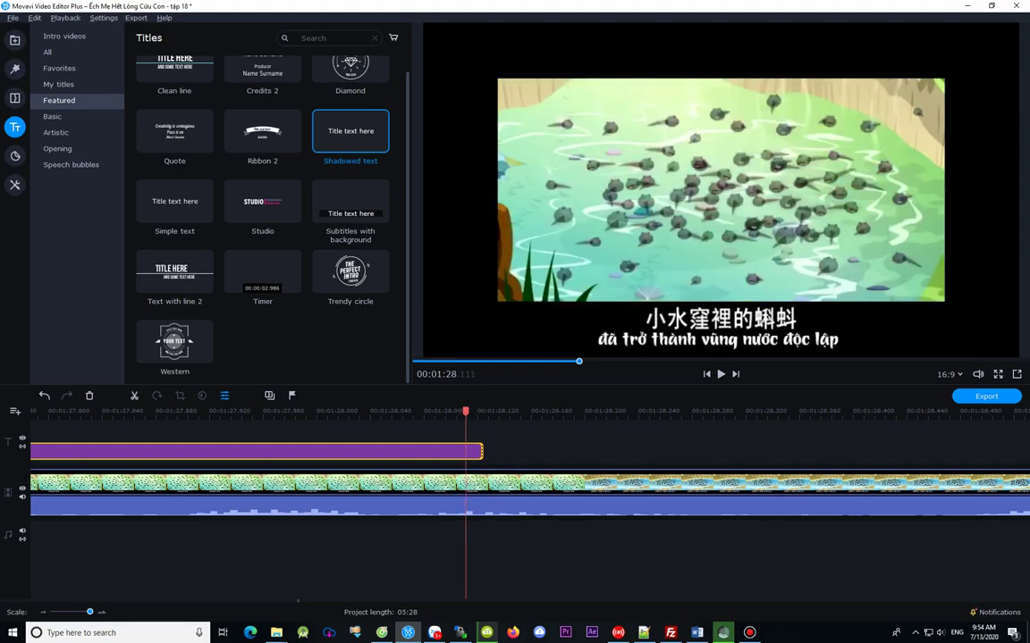
drag(482, 451, 470, 451)
key(Left)
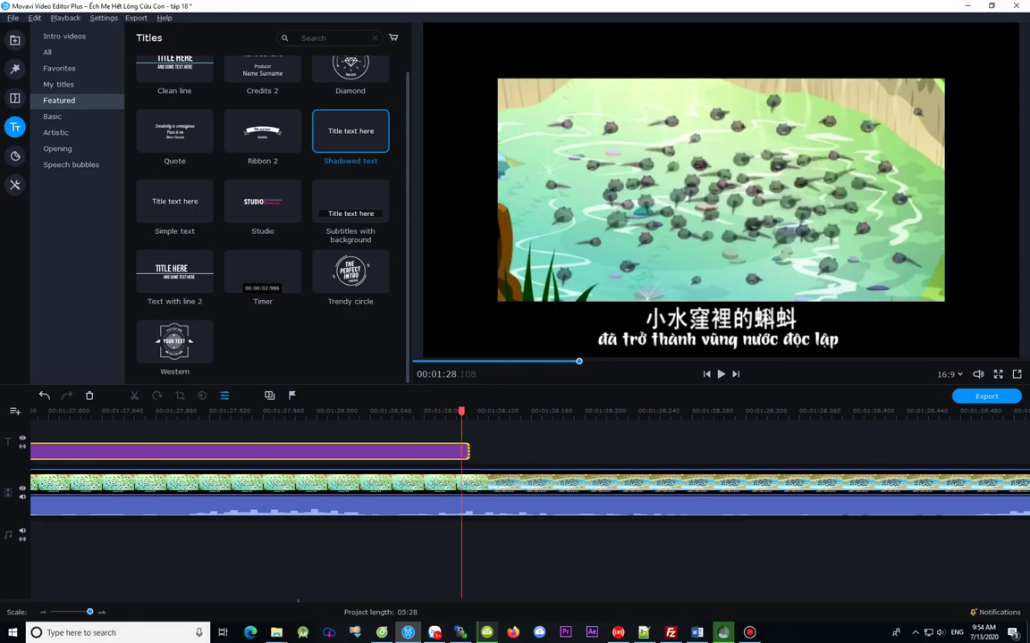
key(Right)
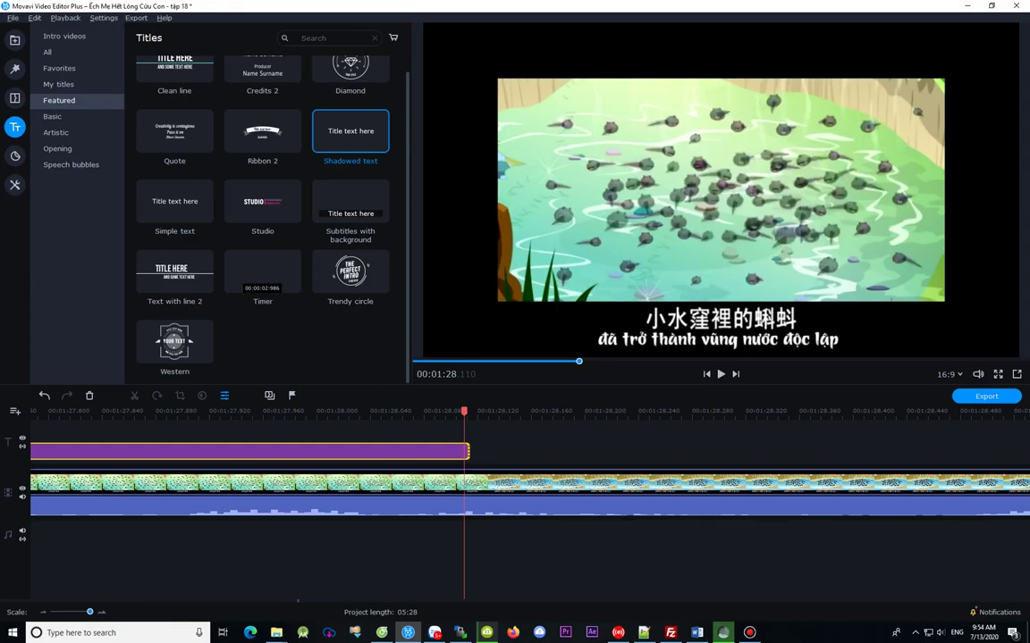
drag(464, 412, 468, 412)
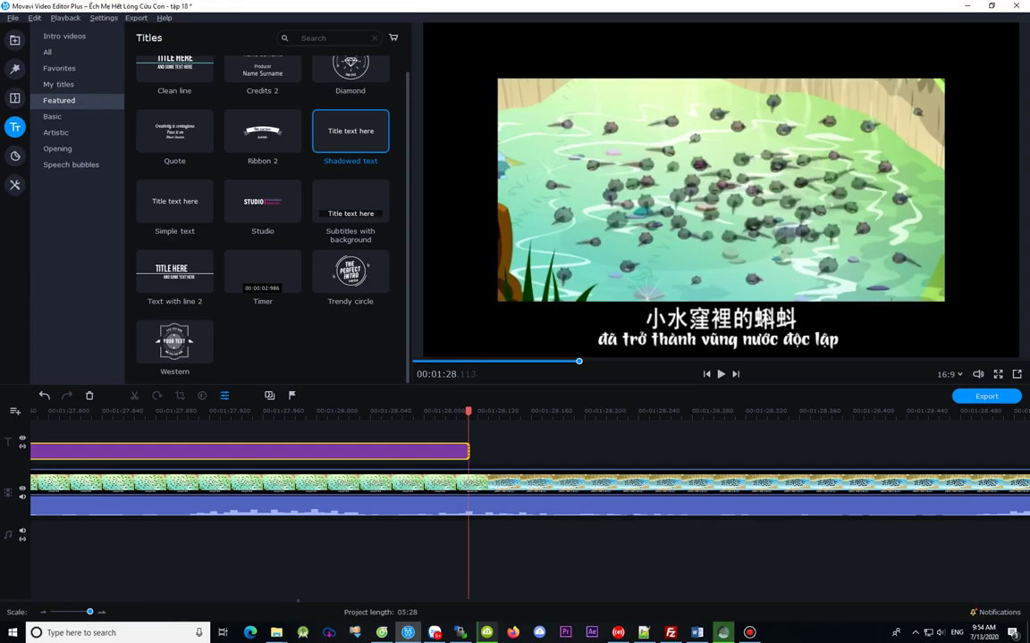
Step: Move the duplicate "đã trở thành vũng nước độc lập" title earlier so it starts shortly after the first, at about 1:28.27
drag(89, 612, 82, 612)
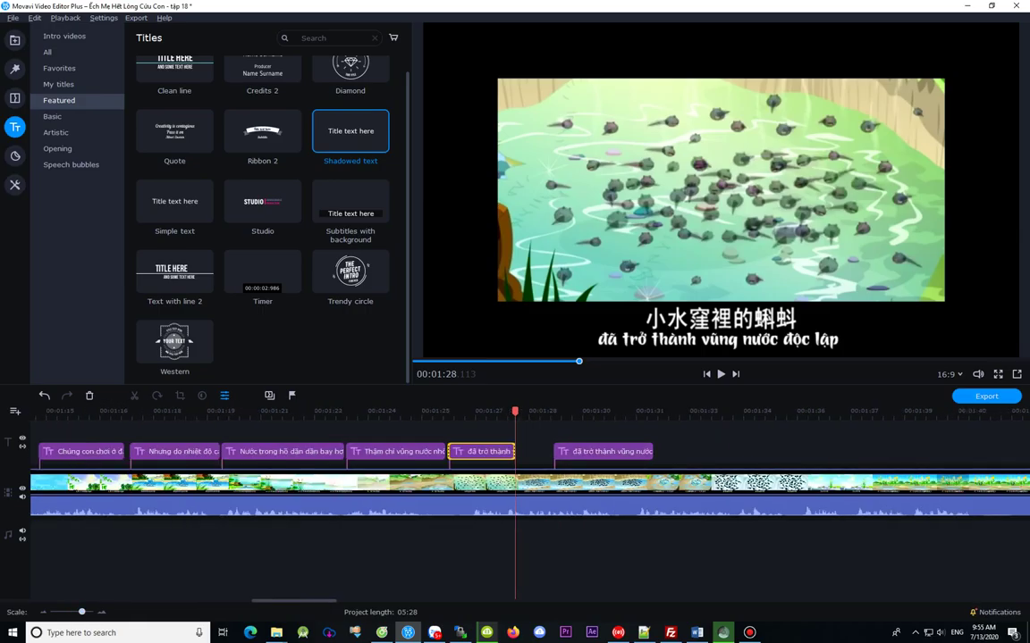
click(559, 412)
click(580, 452)
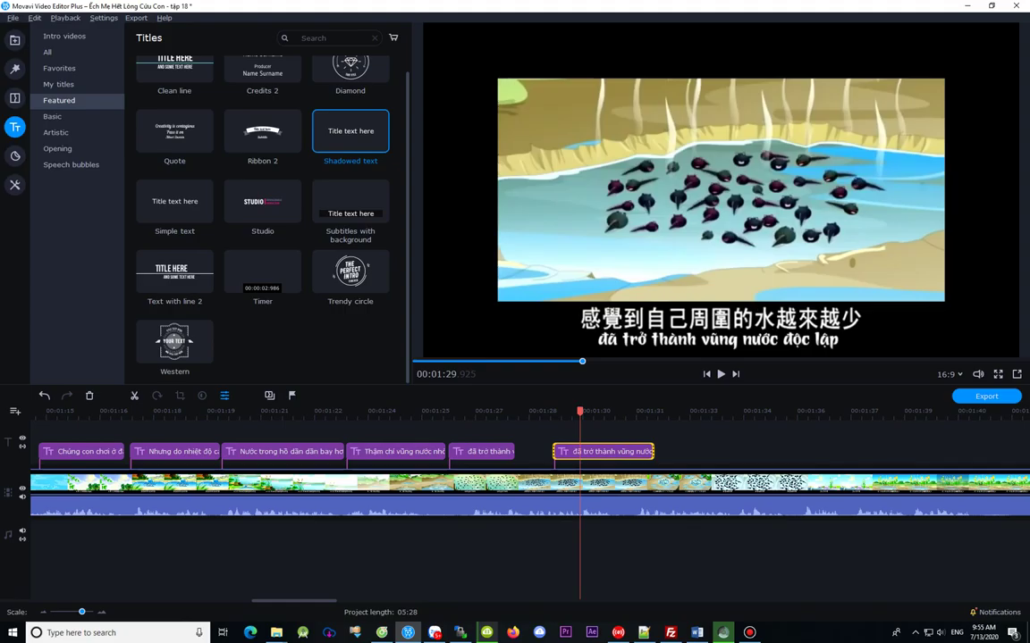
drag(592, 453, 552, 451)
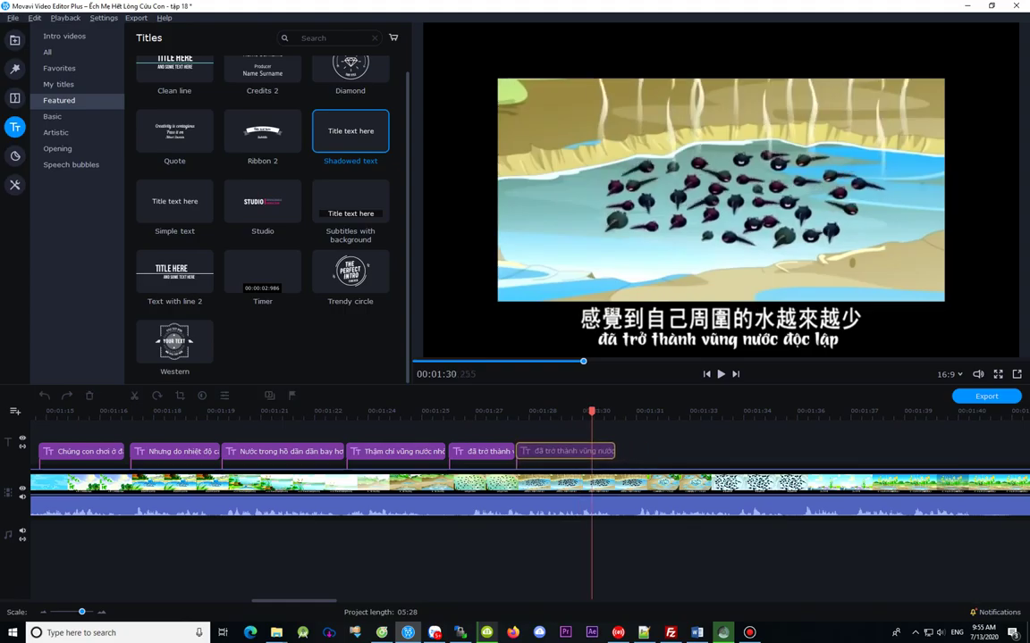
drag(553, 451, 556, 452)
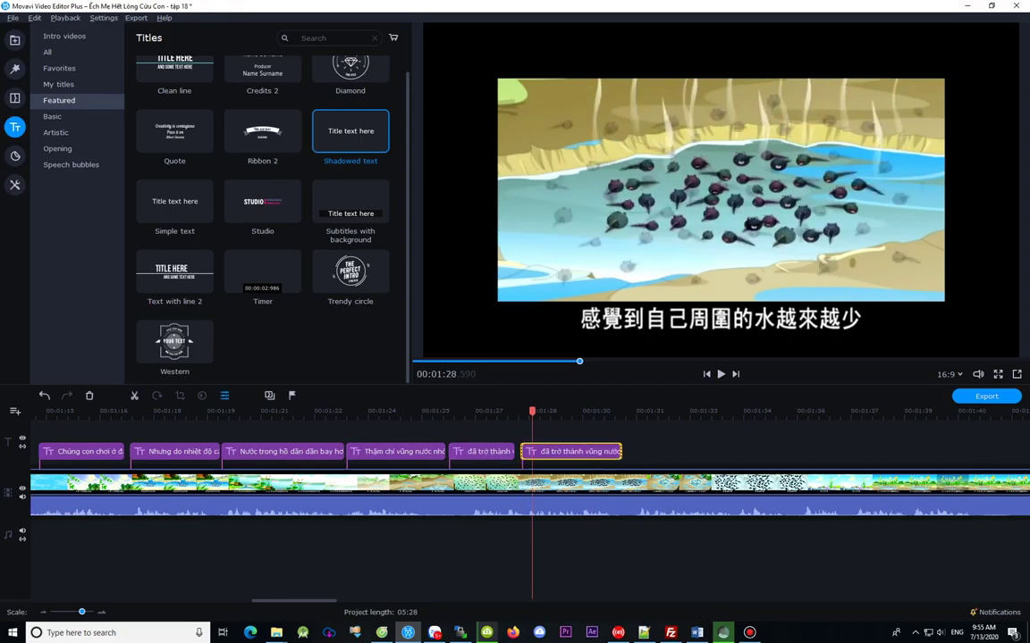
Step: Shift the duplicate title closer to the Chinese caption change so it starts at about 1:28.17
drag(293, 601, 299, 600)
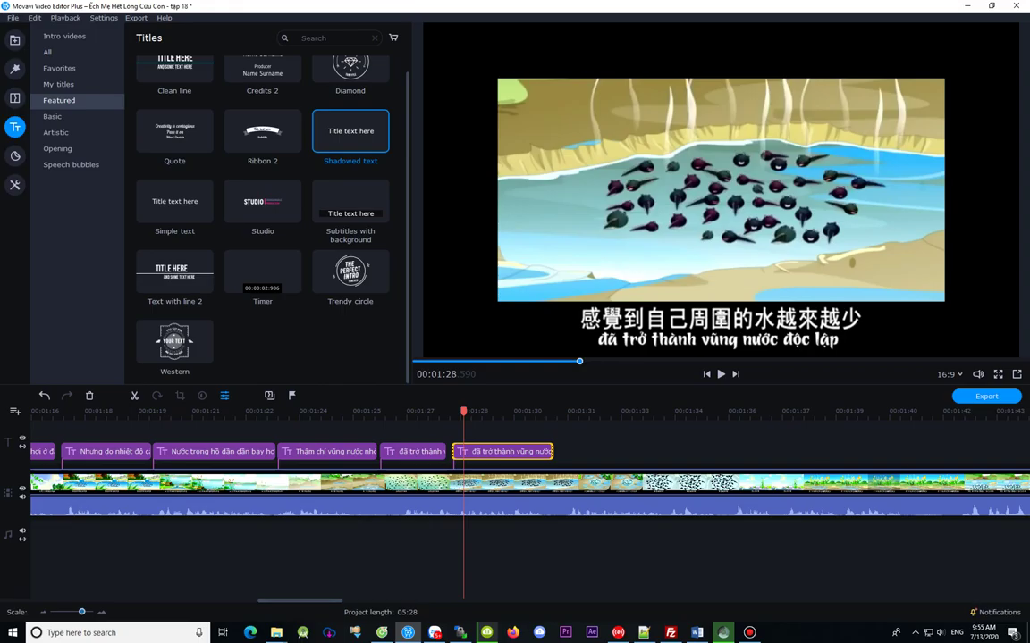
scroll(515, 474, up, 3)
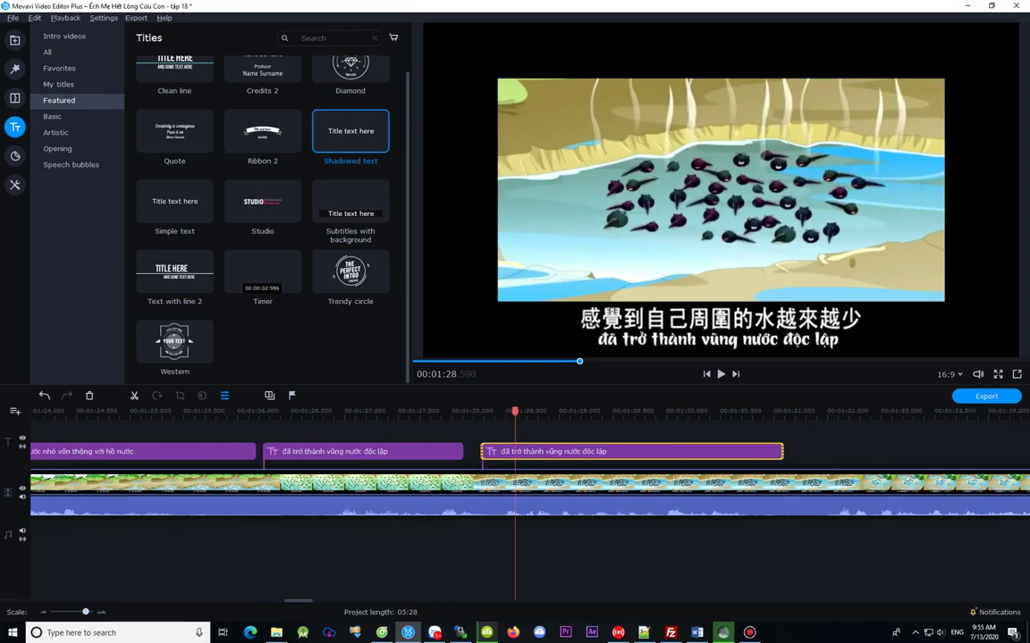
click(474, 412)
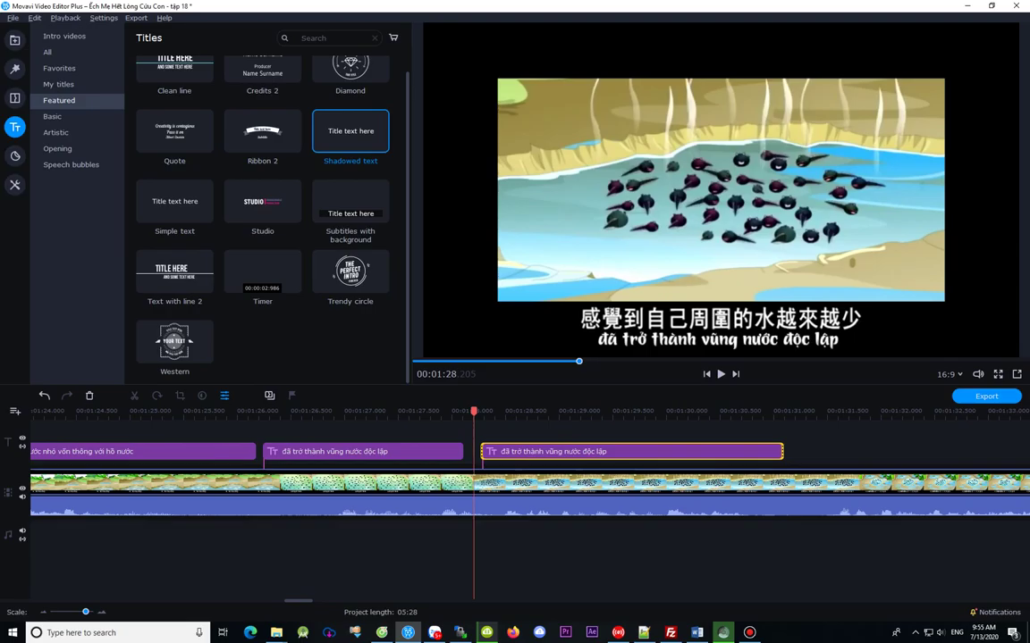
key(Left)
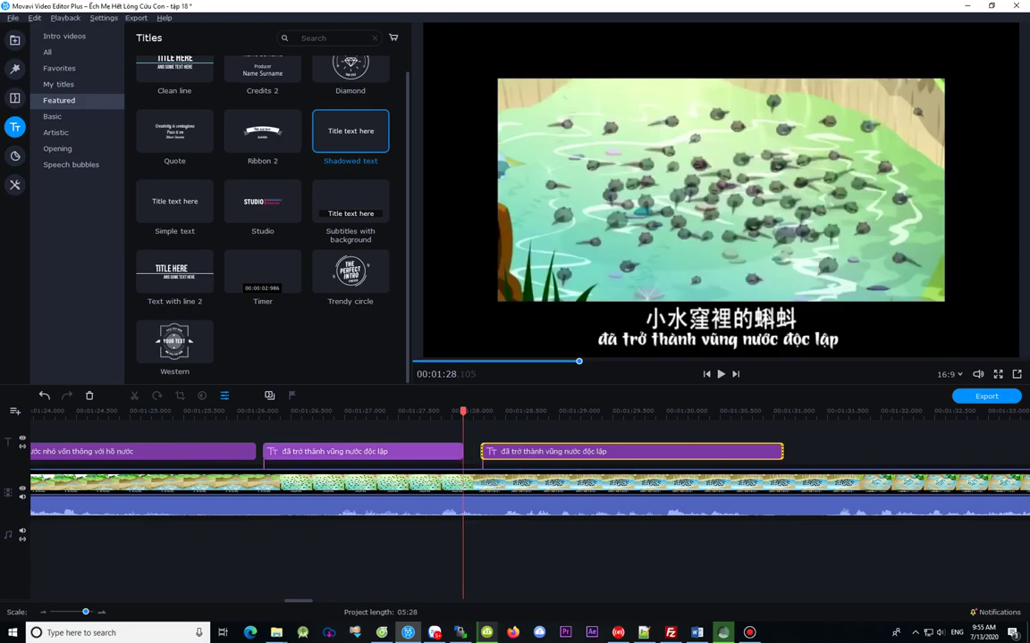
key(Right)
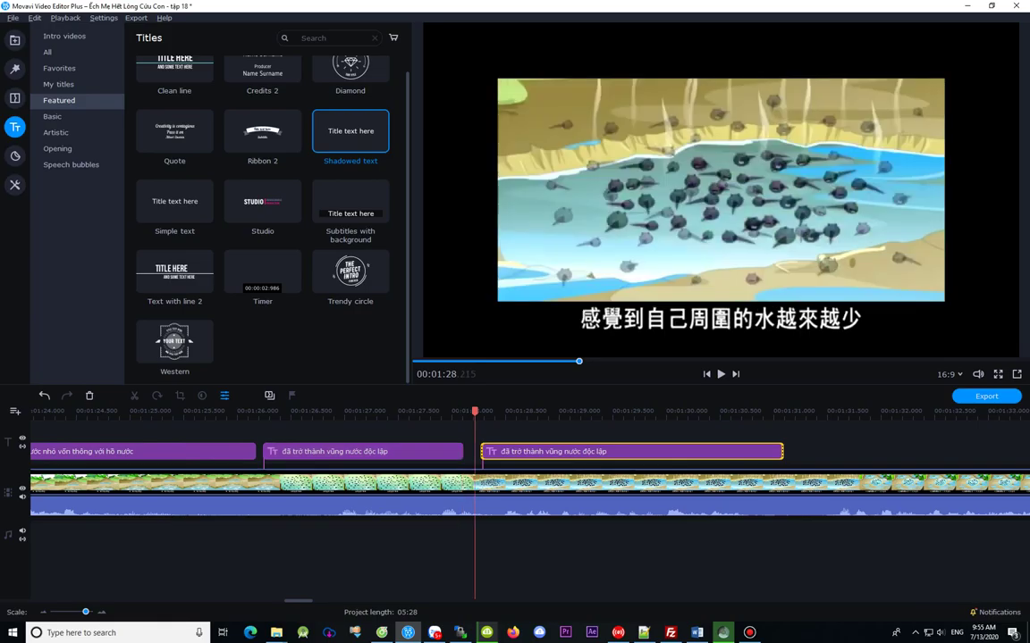
drag(474, 412, 536, 412)
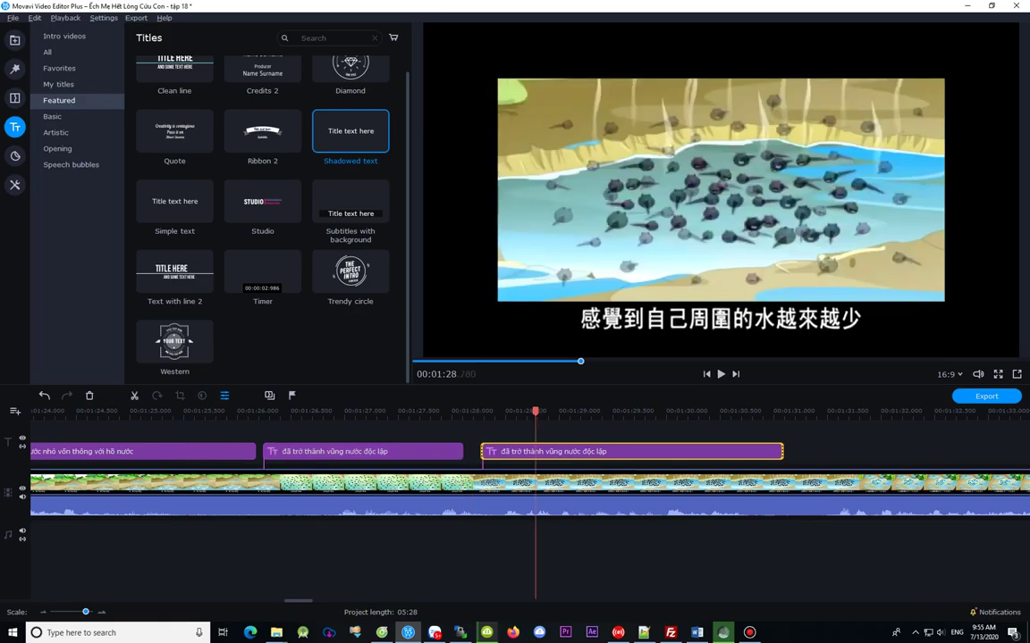
drag(554, 451, 543, 452)
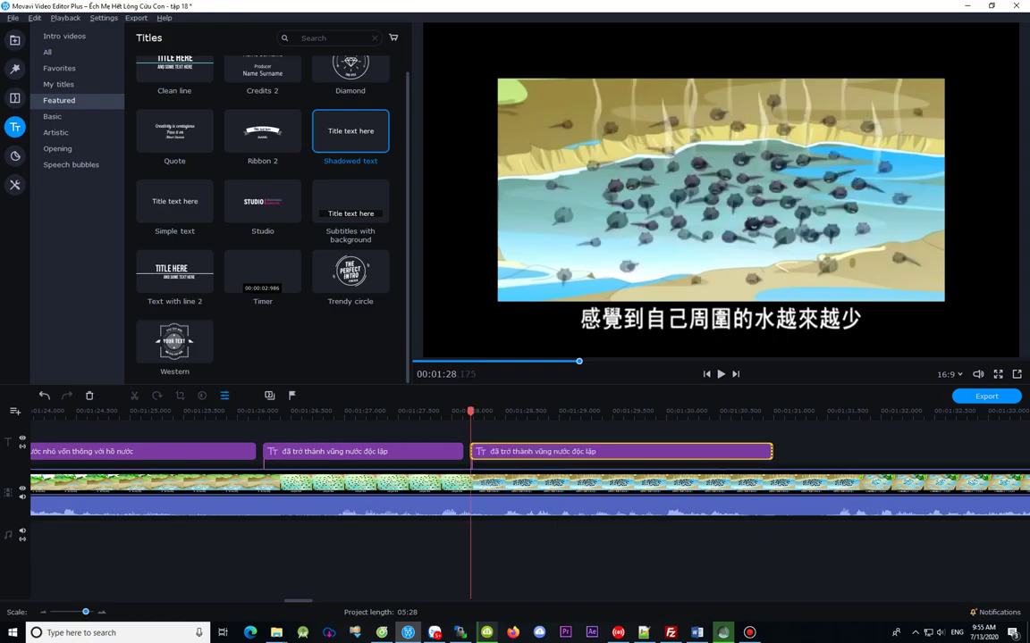
Step: Fine-position the duplicate title to start at about 1:28.119 with the caption 感覺到自己周圍的水越來越少, and check the frames around the boundary
key(Right)
key(Left)
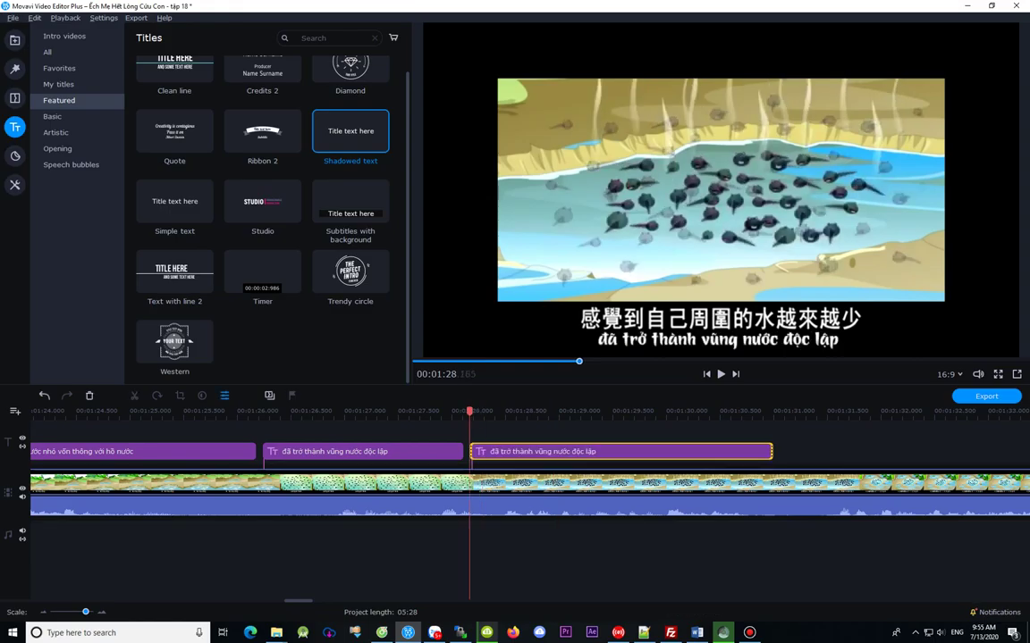
key(Left)
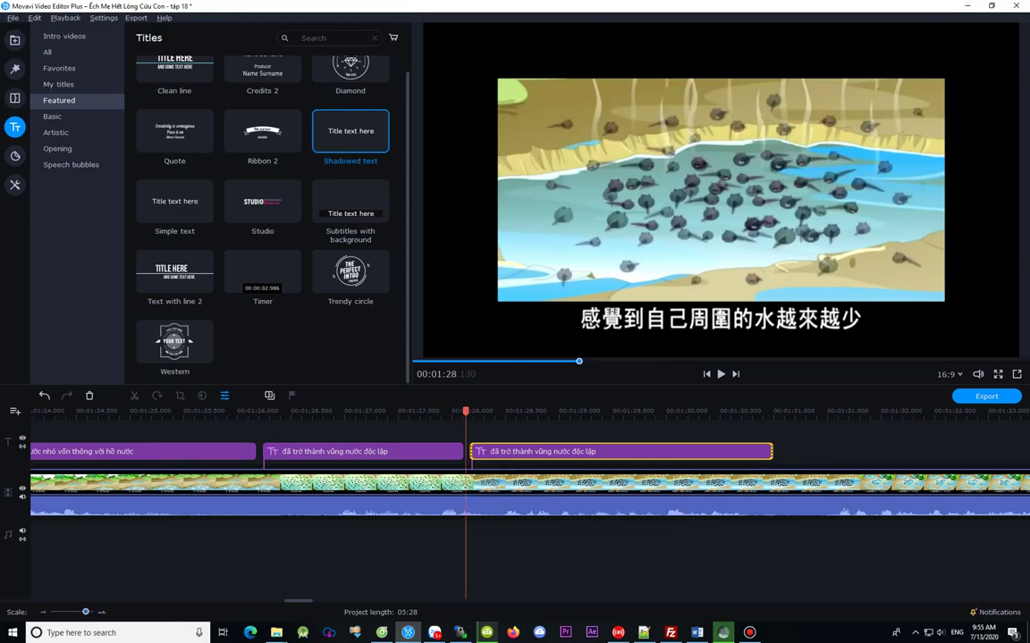
scroll(461, 452, up, 4)
drag(680, 451, 598, 451)
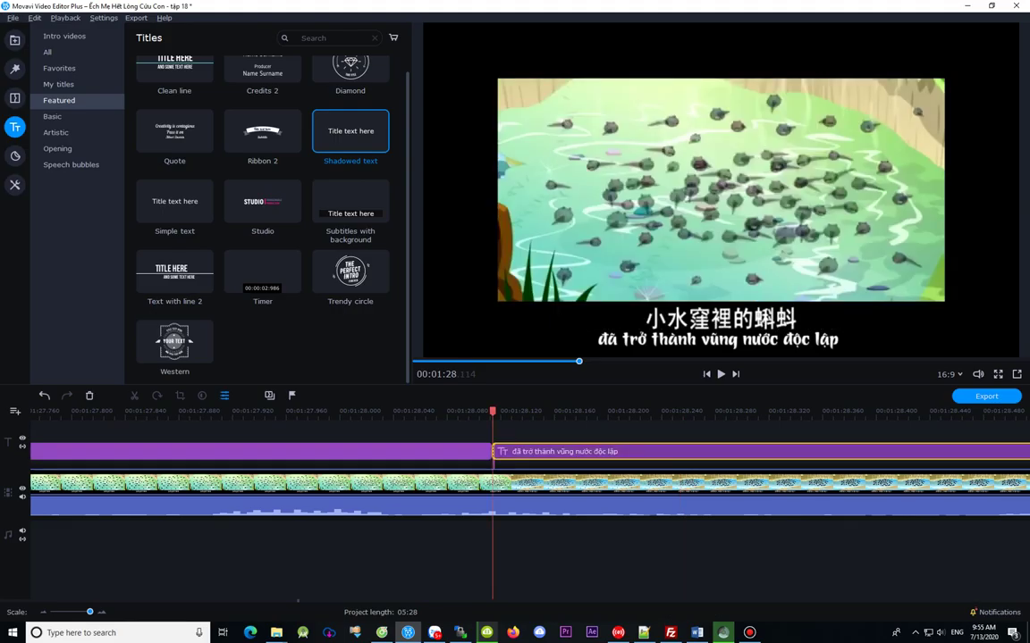
click(502, 412)
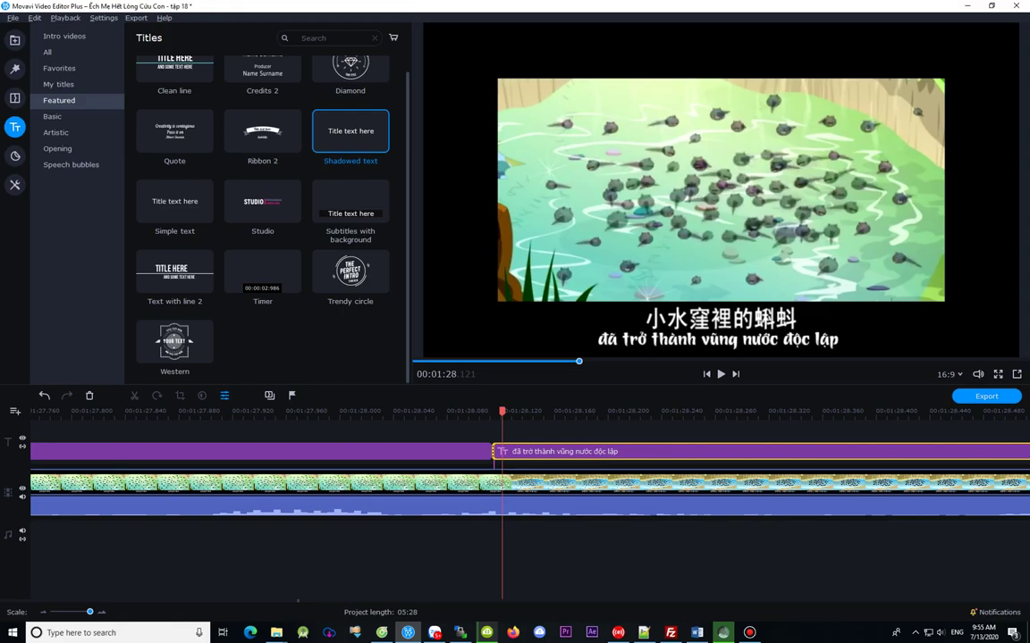
drag(512, 452, 518, 451)
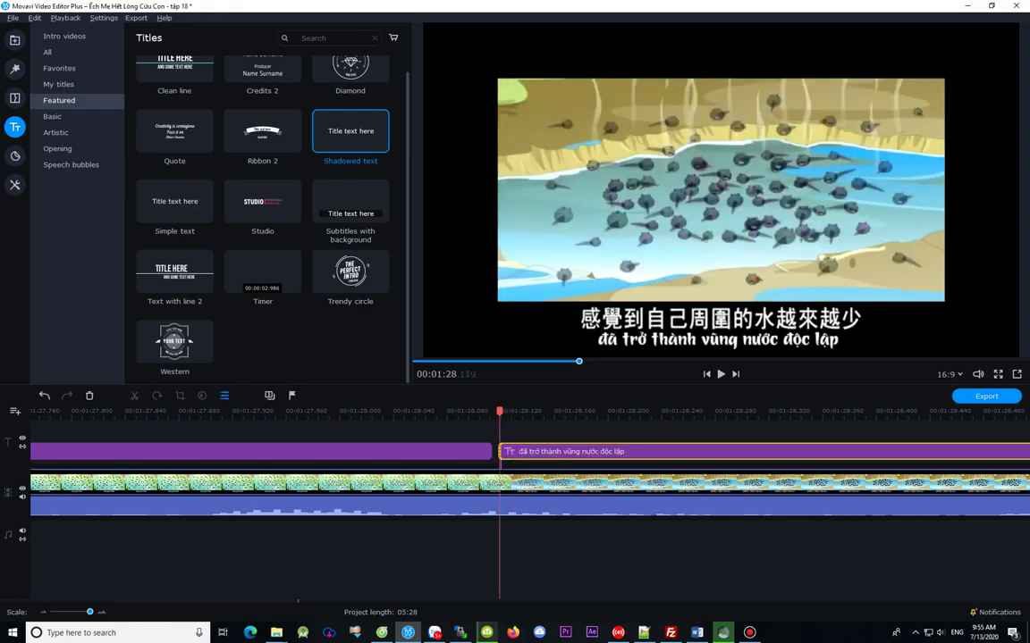
click(495, 412)
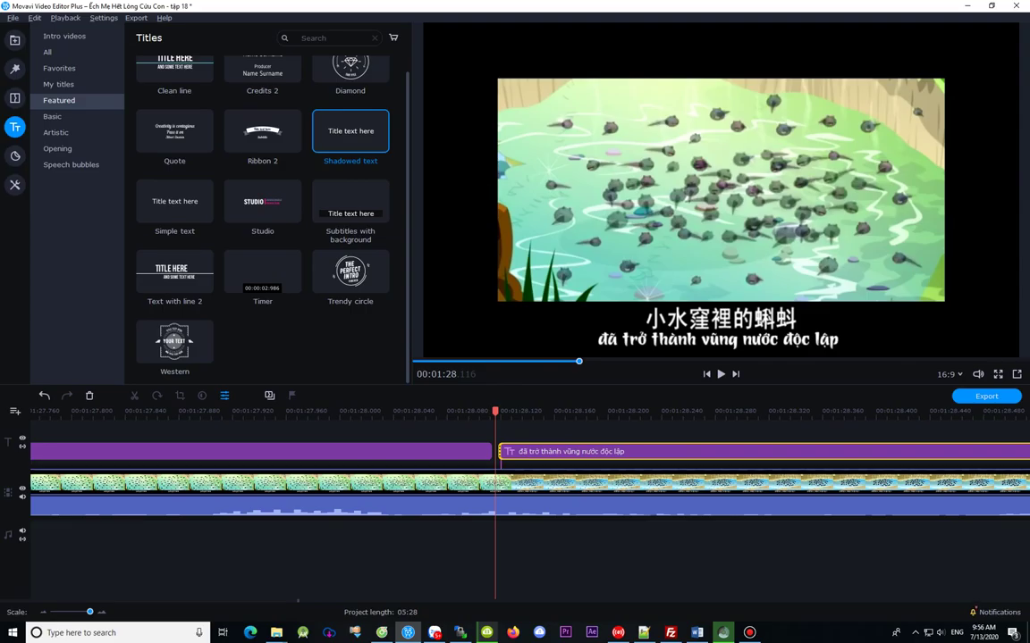
click(530, 412)
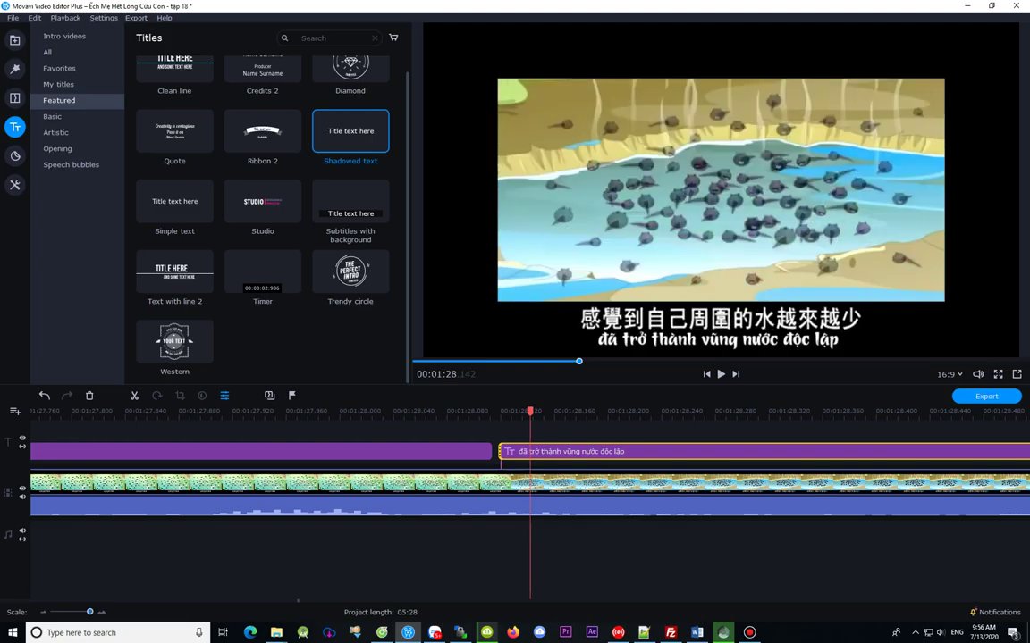
Step: Scan the video from the duplicate title's start to about 1:32 for the end of the Chinese caption 感覺到自己周圍的水越來越少
drag(89, 613, 82, 613)
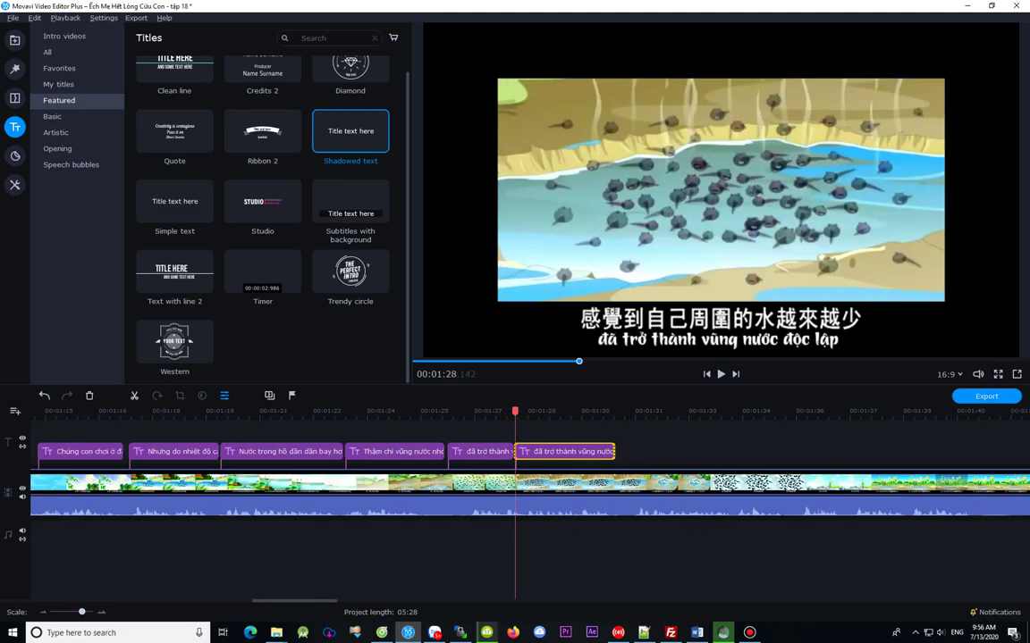
click(595, 412)
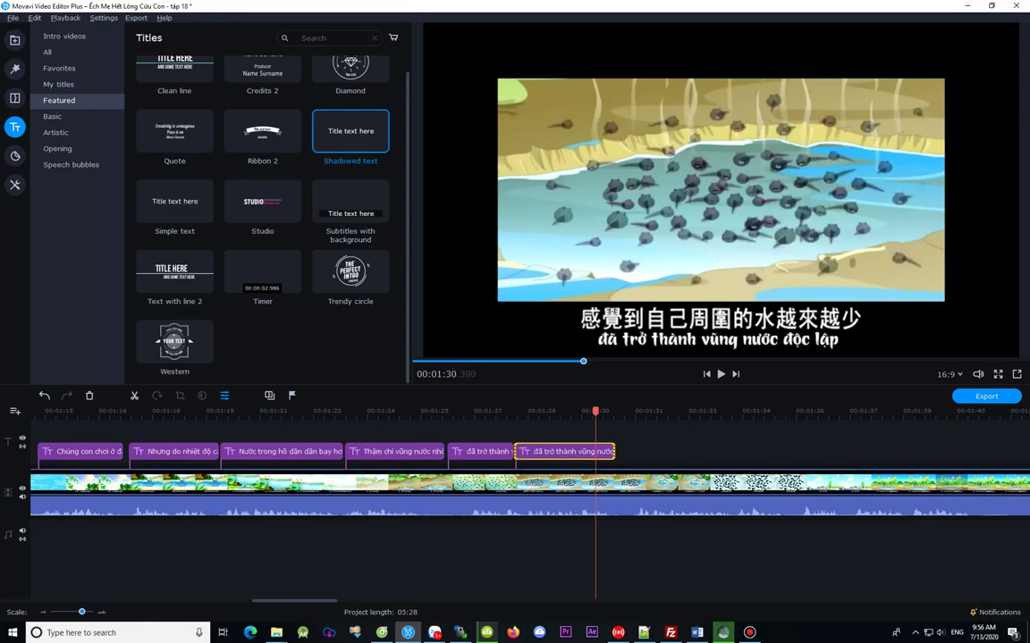
click(559, 412)
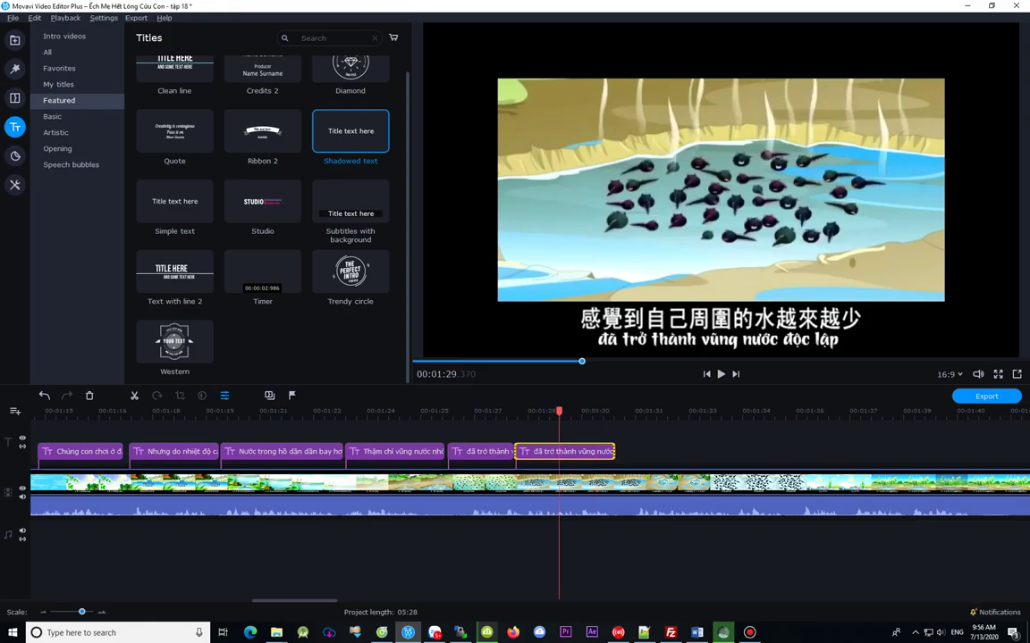
click(608, 412)
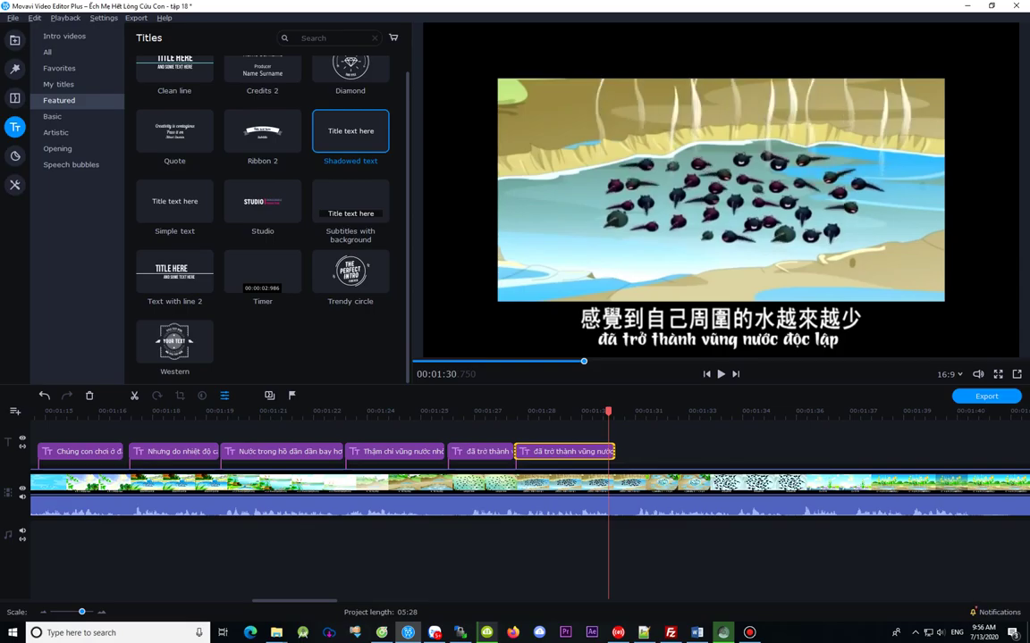
click(86, 612)
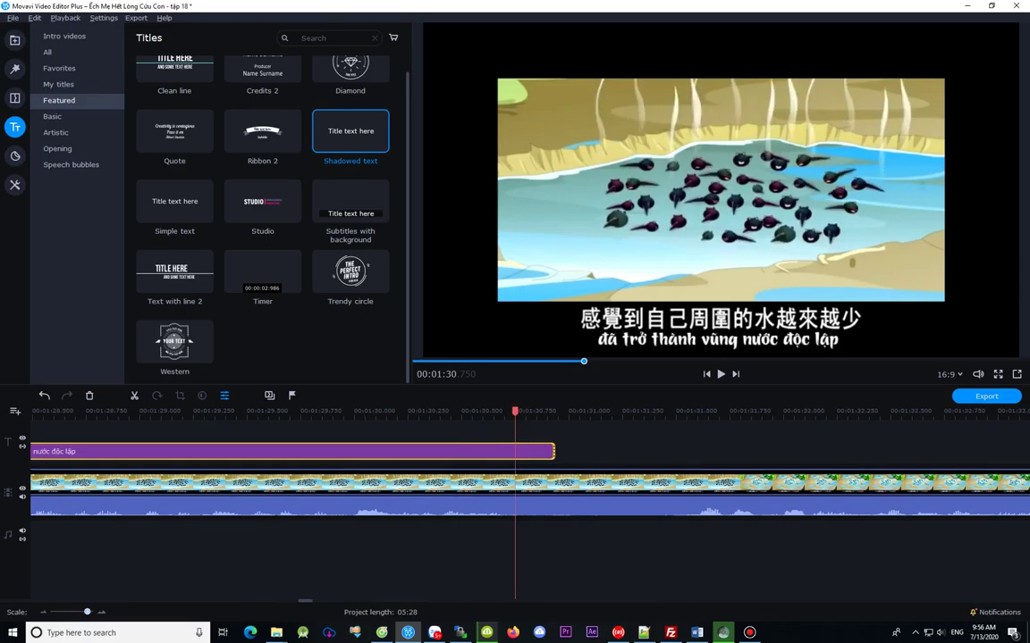
click(549, 412)
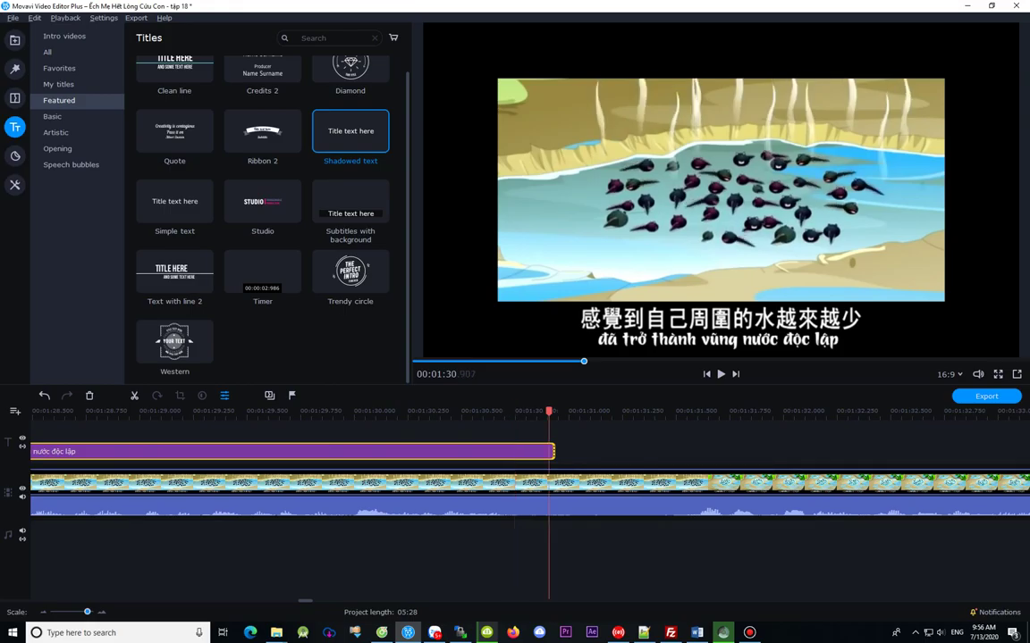
click(650, 412)
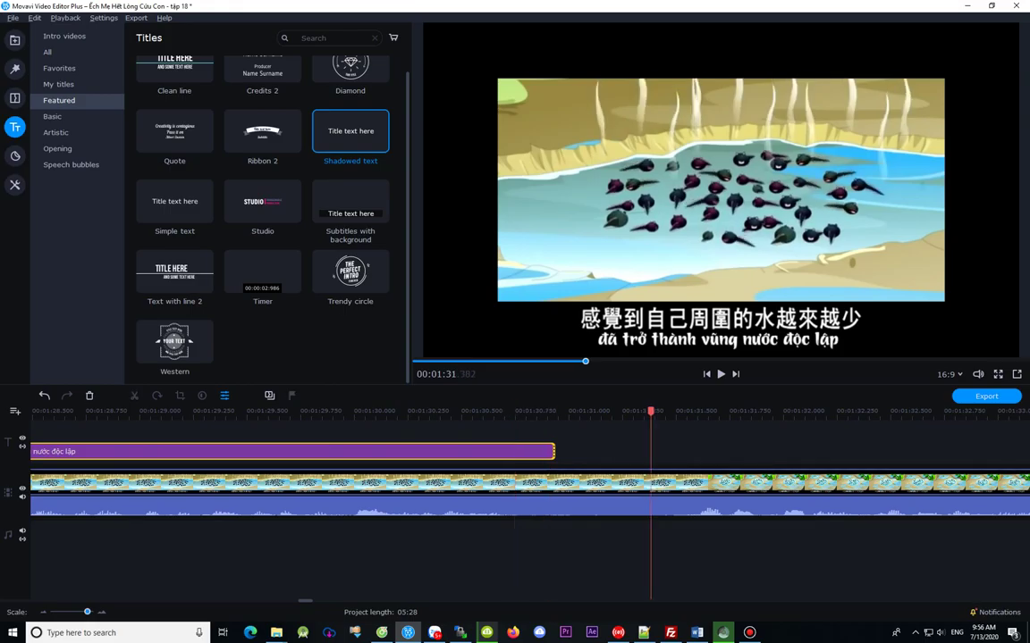
click(793, 412)
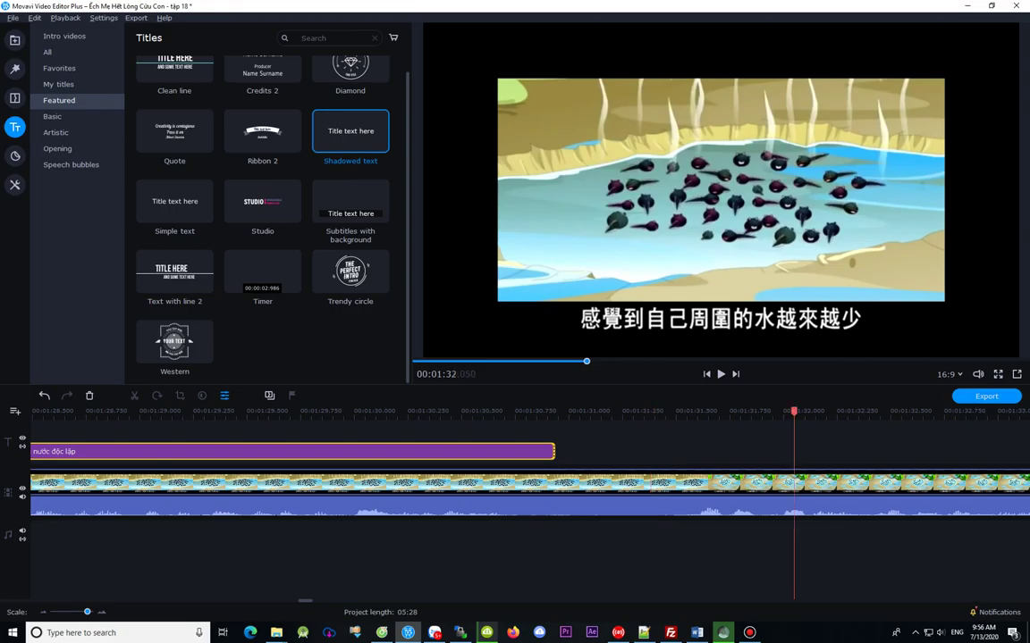
Step: Locate the change to the caption 許多蝌蚪擠在這小小的水窪裡 and extend the duplicate title's end to about 1:31.50, just before it
key(Left)
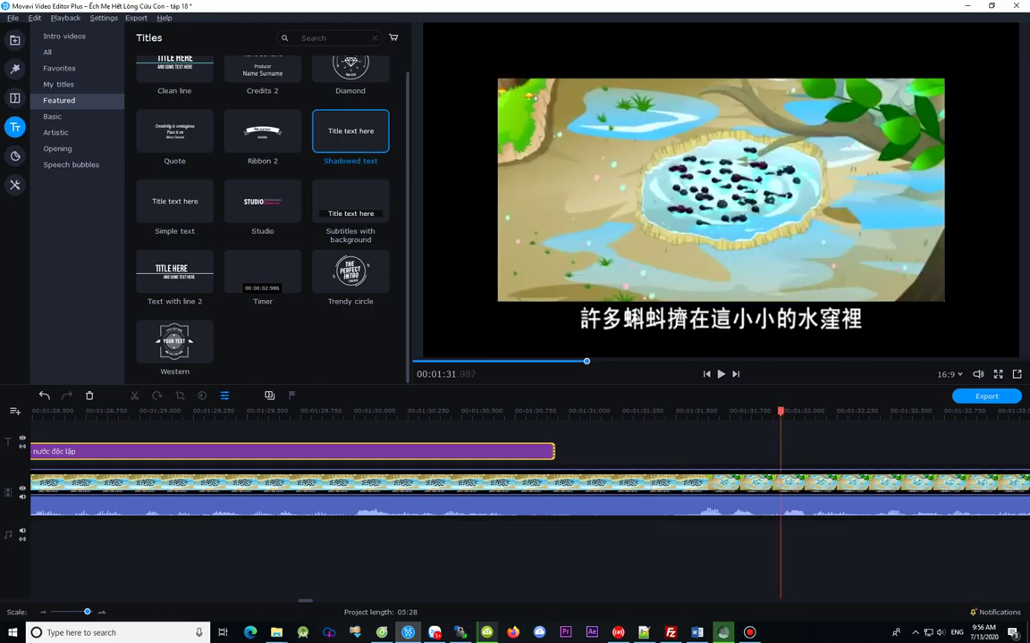
key(Left)
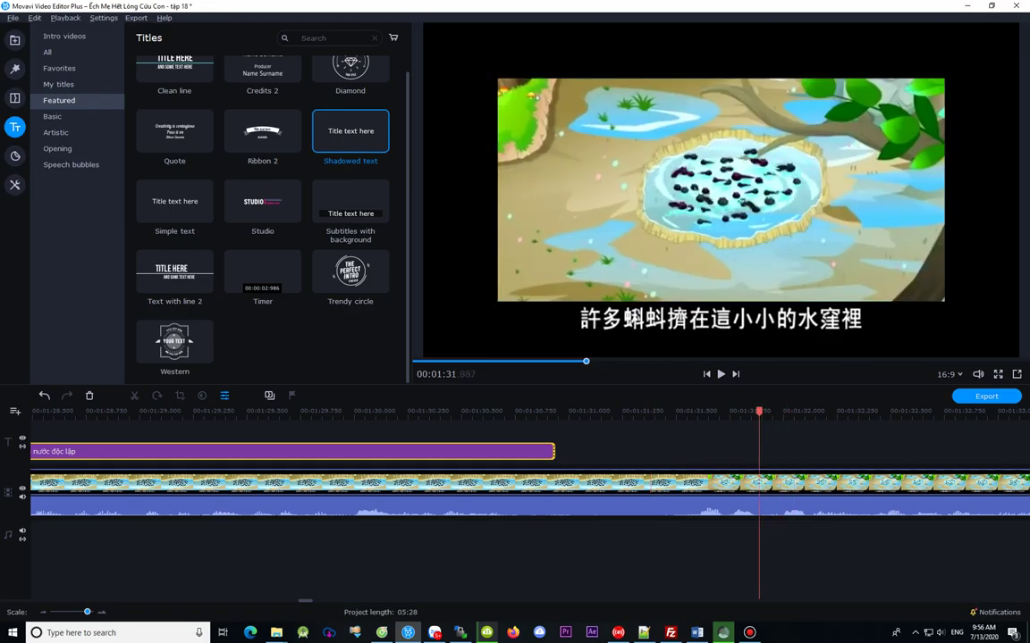
key(Left)
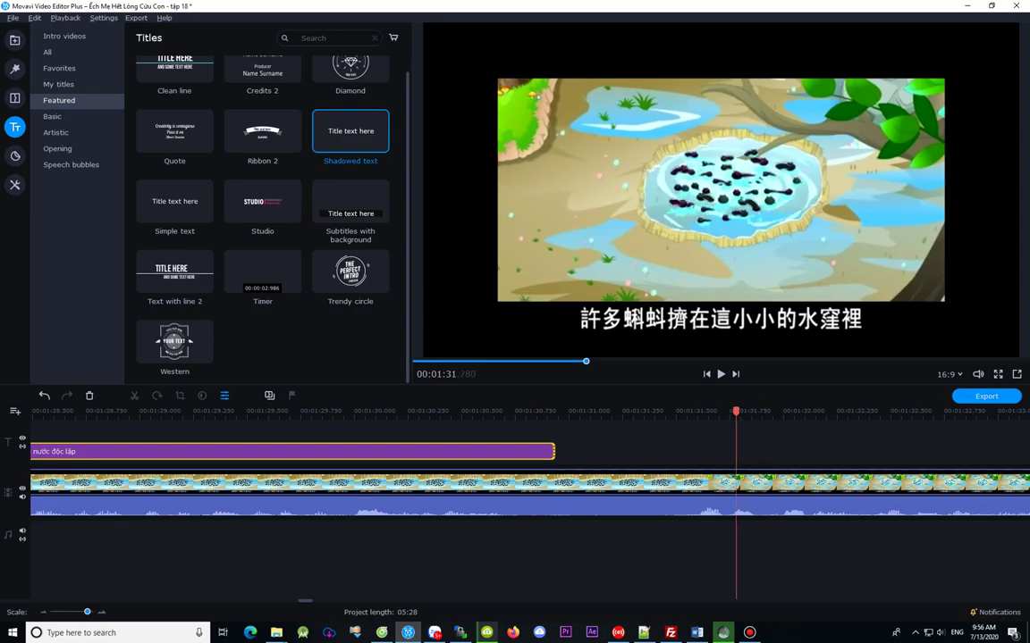
key(Left)
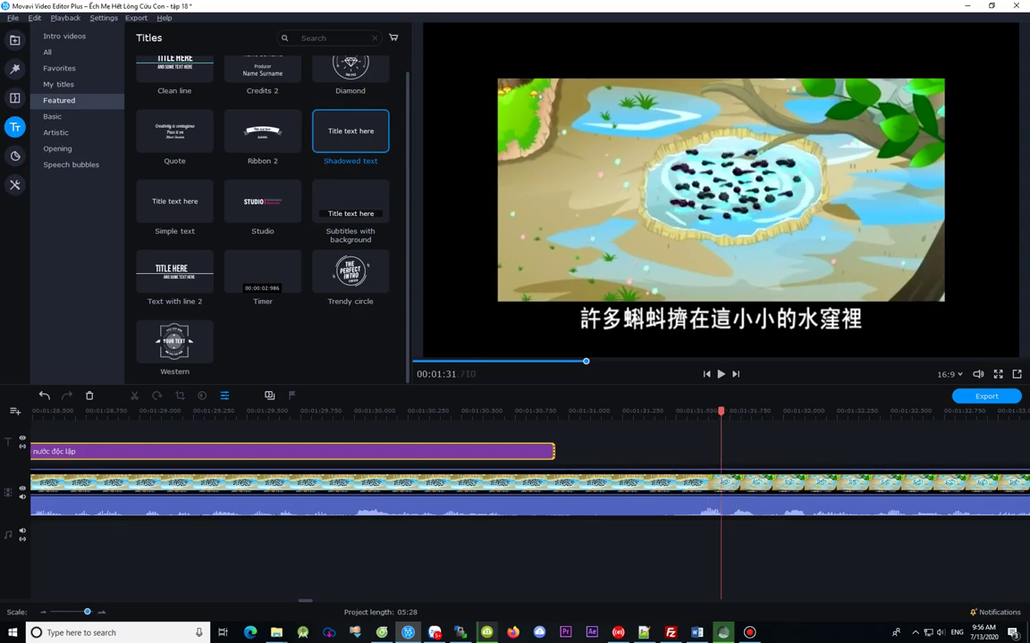
key(Left)
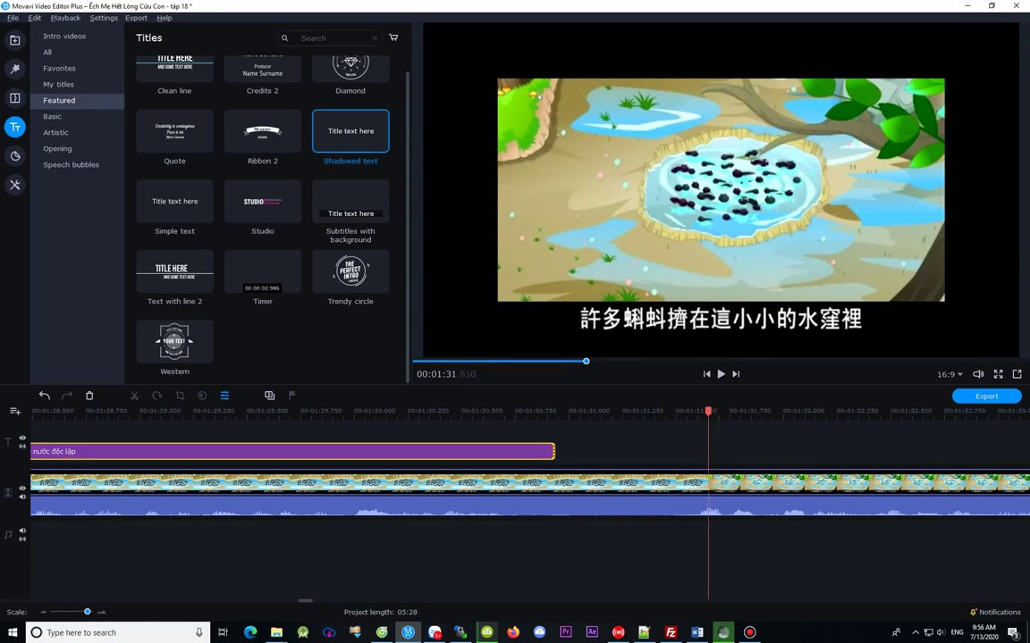
key(Left)
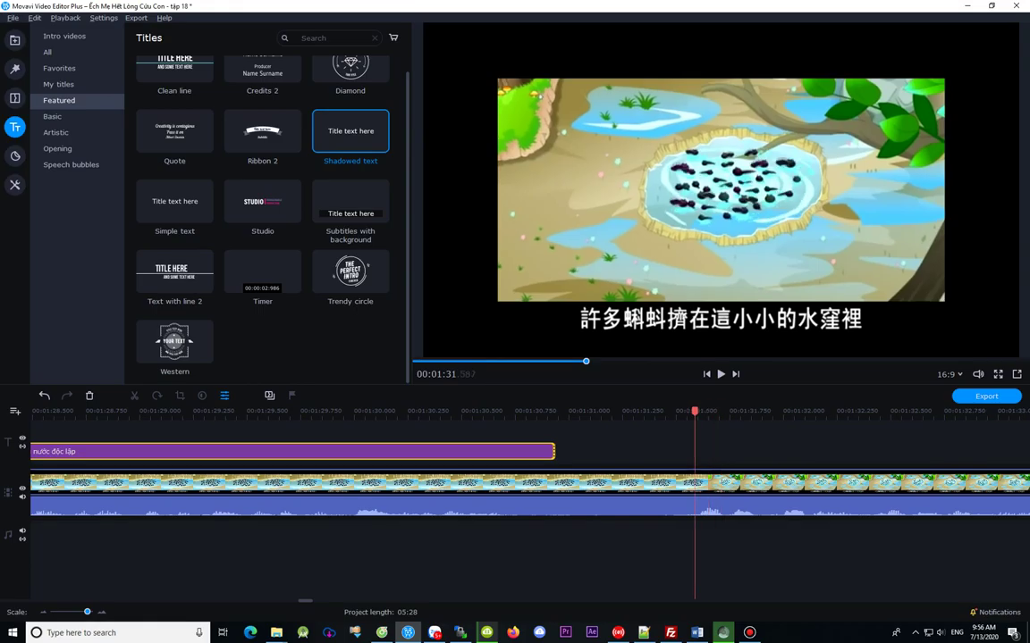
key(Left)
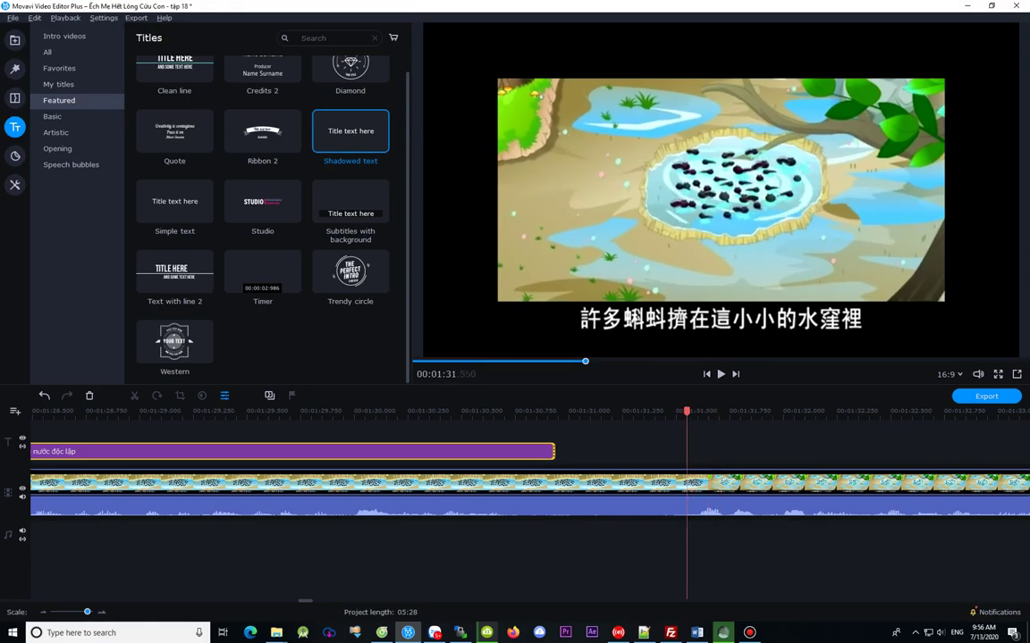
drag(555, 452, 675, 452)
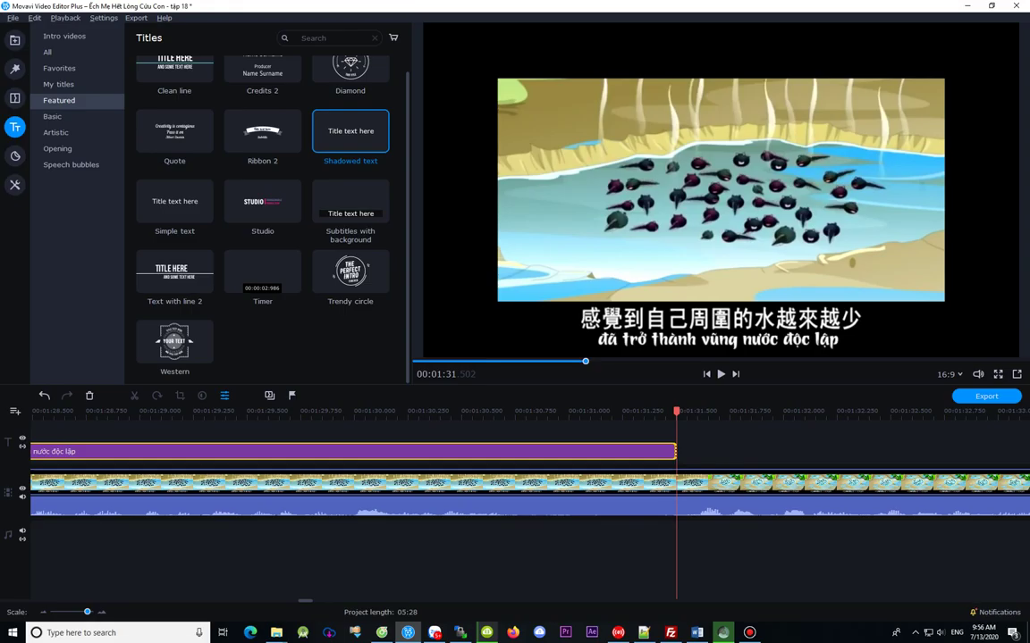
Step: Extend the duplicate title's end closer to the Chinese caption change, to about 1:31.54, and check the frame after it
key(space)
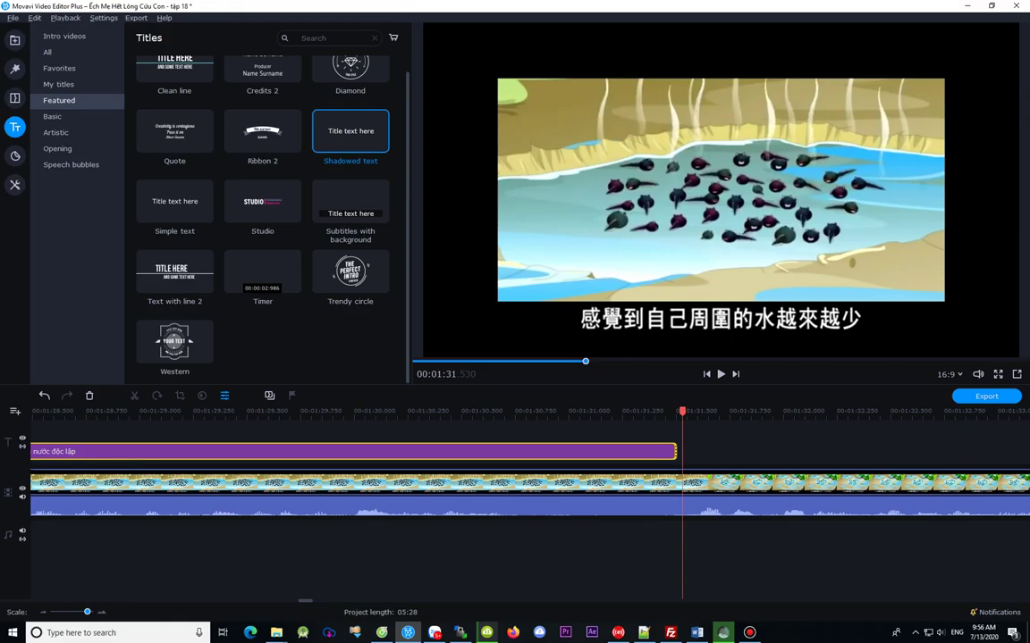
key(Right)
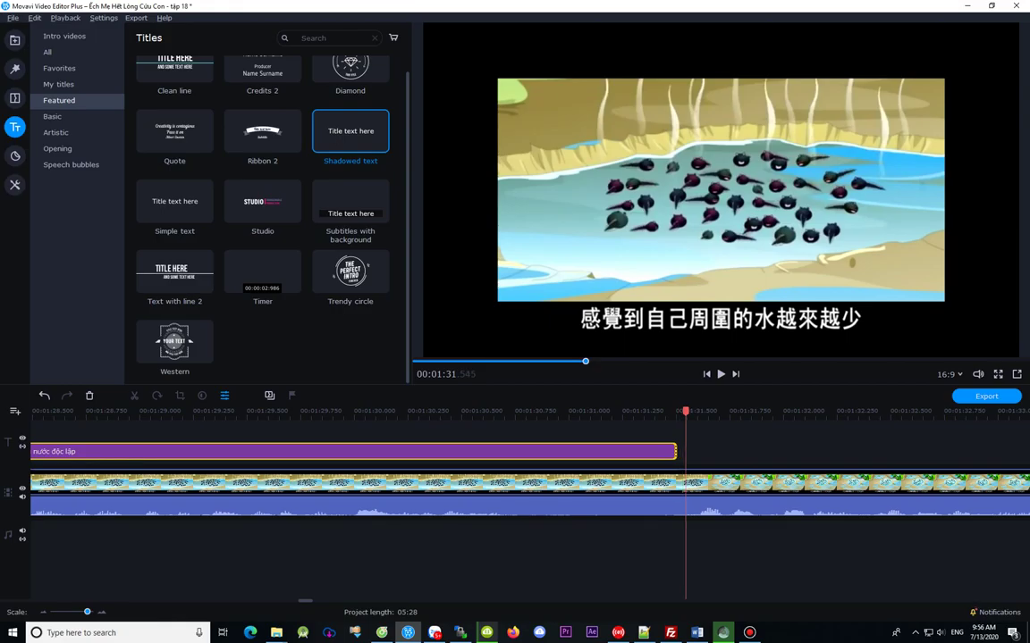
drag(676, 451, 684, 451)
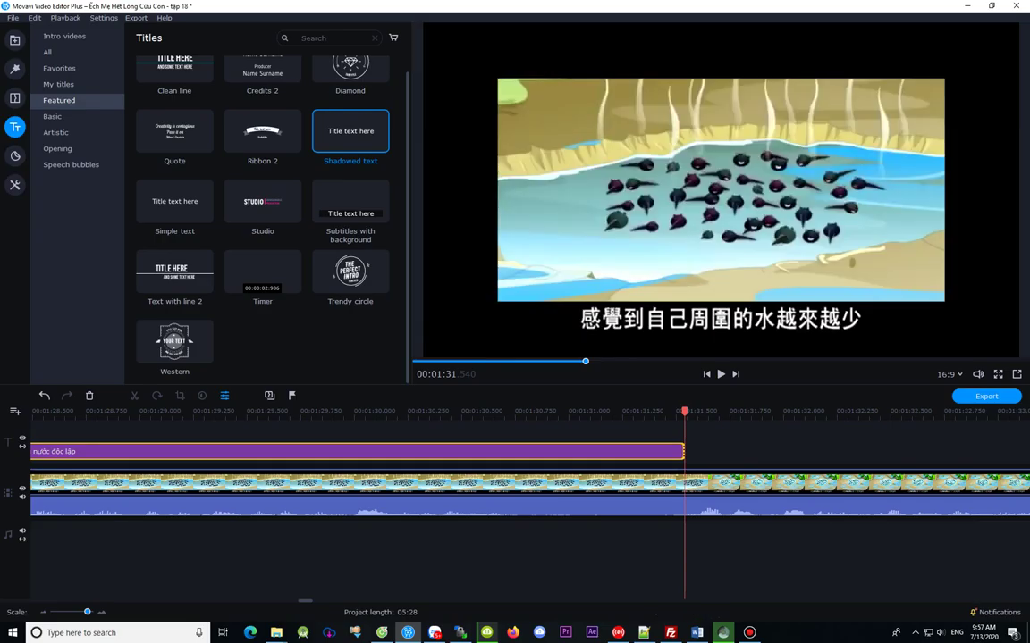
key(Right)
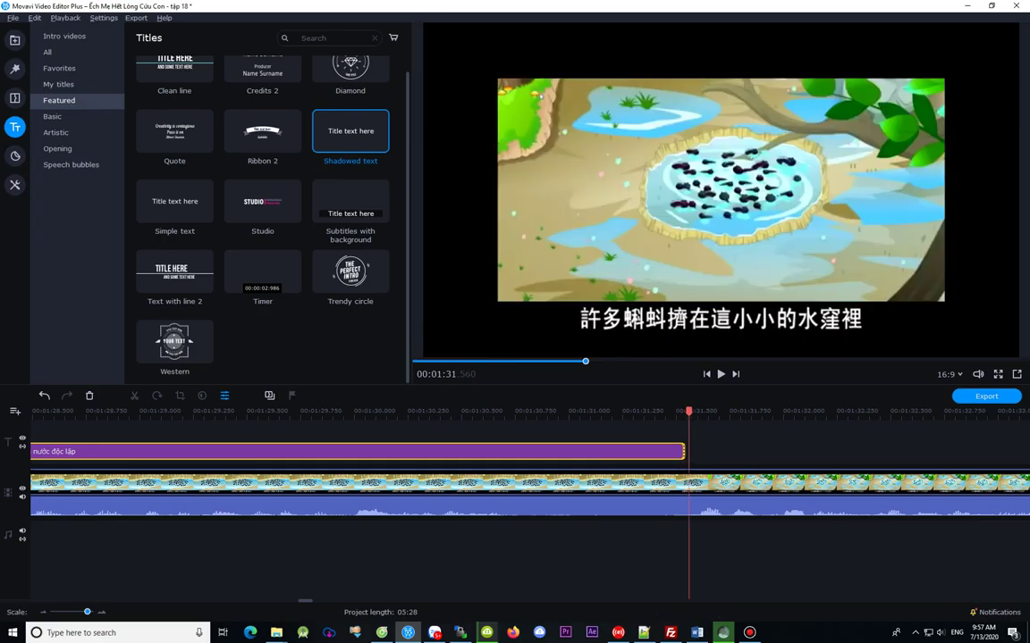
Step: Fine-trim the duplicate title's end to about 1:31.551, on the last frames of the caption 感覺到自己周圍的水越來越少
scroll(689, 453, up, 3)
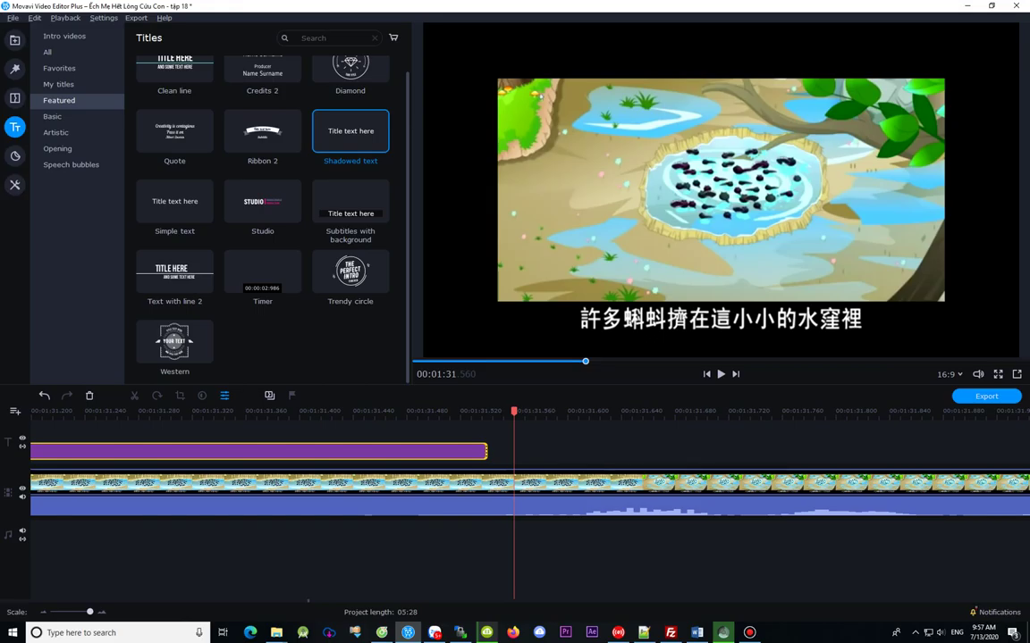
drag(514, 412, 502, 412)
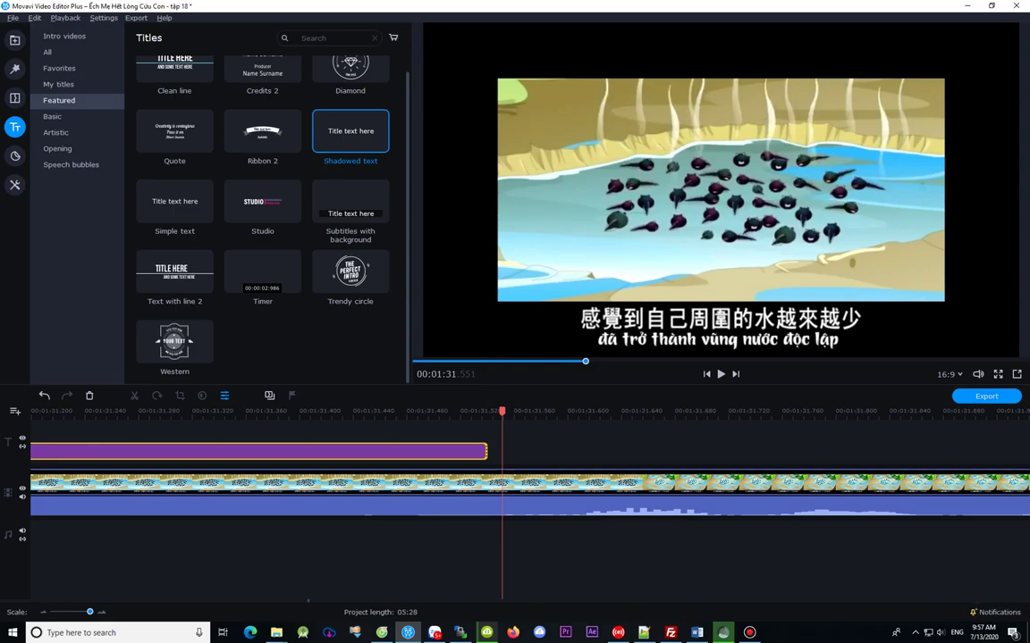
drag(487, 451, 501, 451)
key(Right)
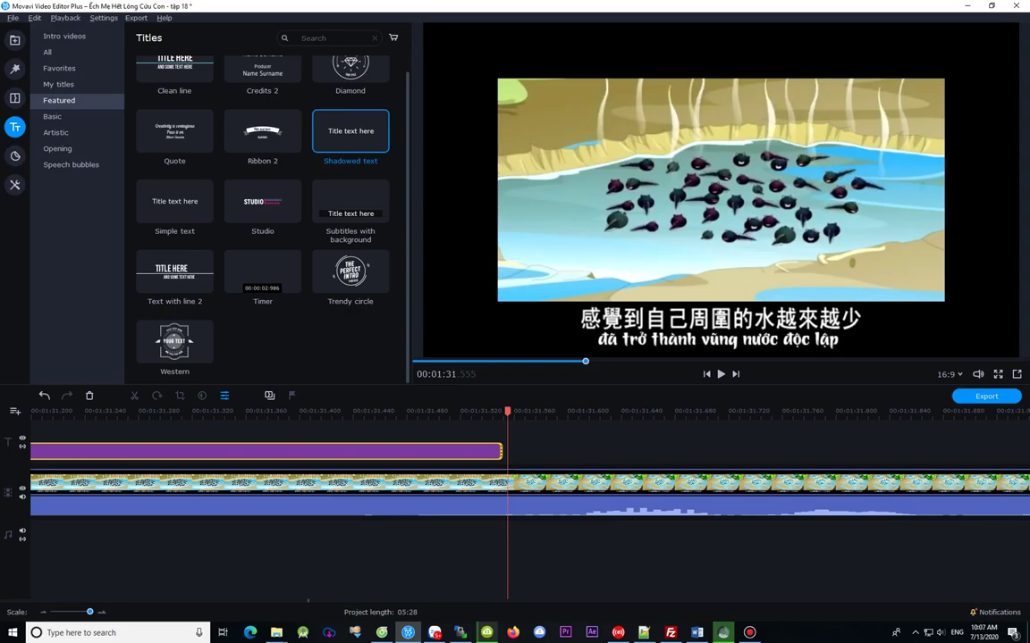
Step: Switch to TeraCopy to check the finished copy job, and refresh the drive list of This PC in File Explorer
mouse_move(723, 632)
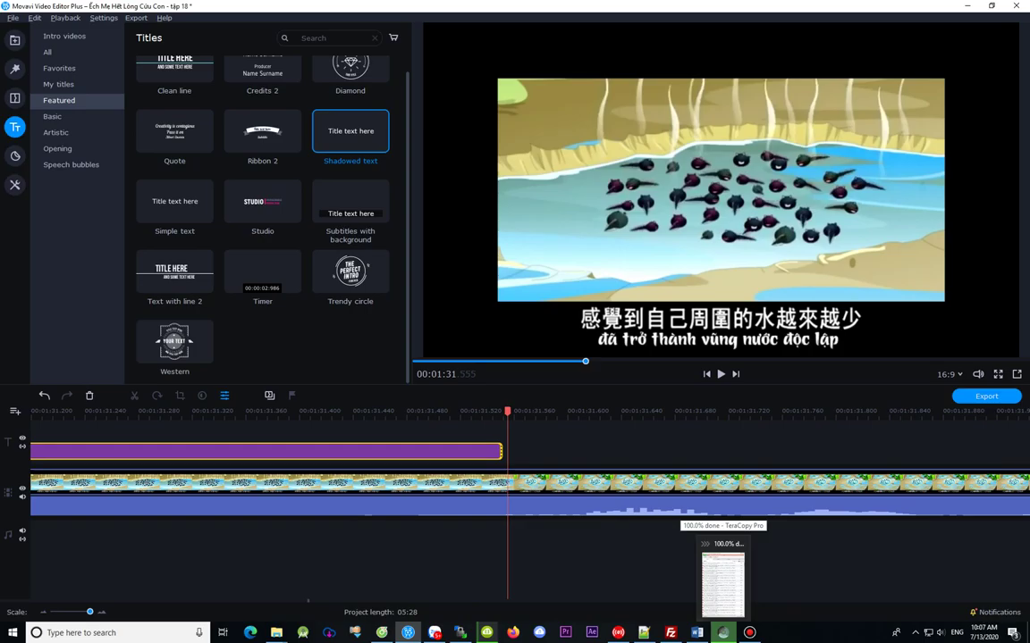
click(722, 581)
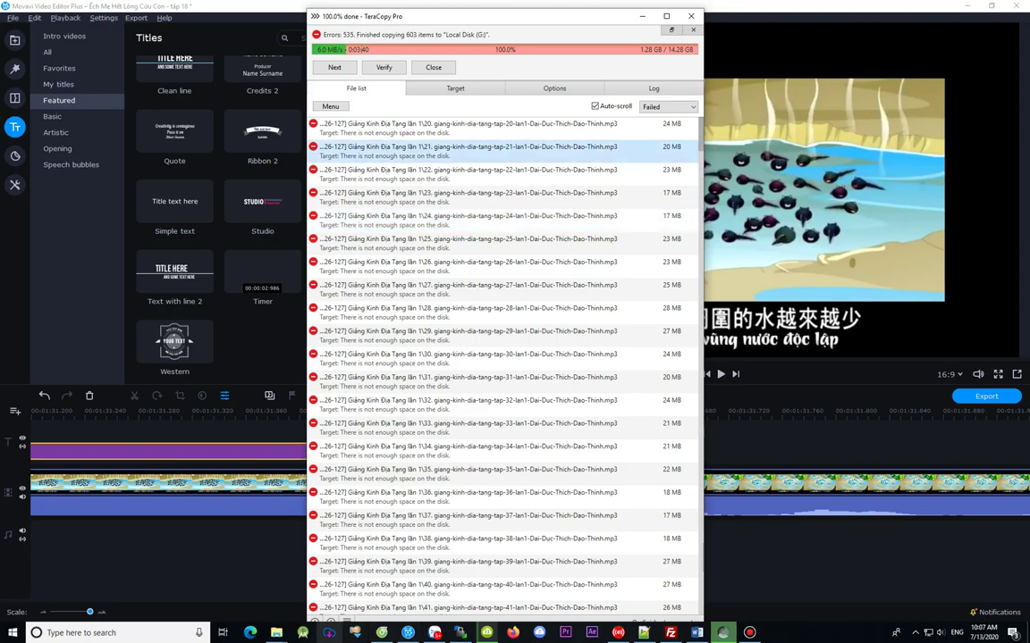
click(277, 633)
click(461, 581)
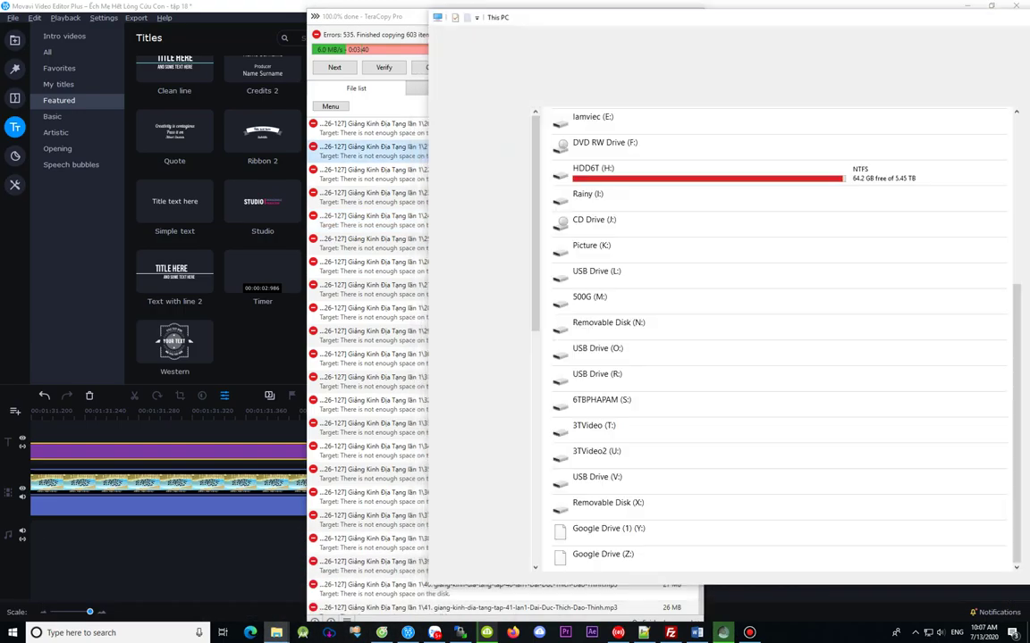
right_click(956, 246)
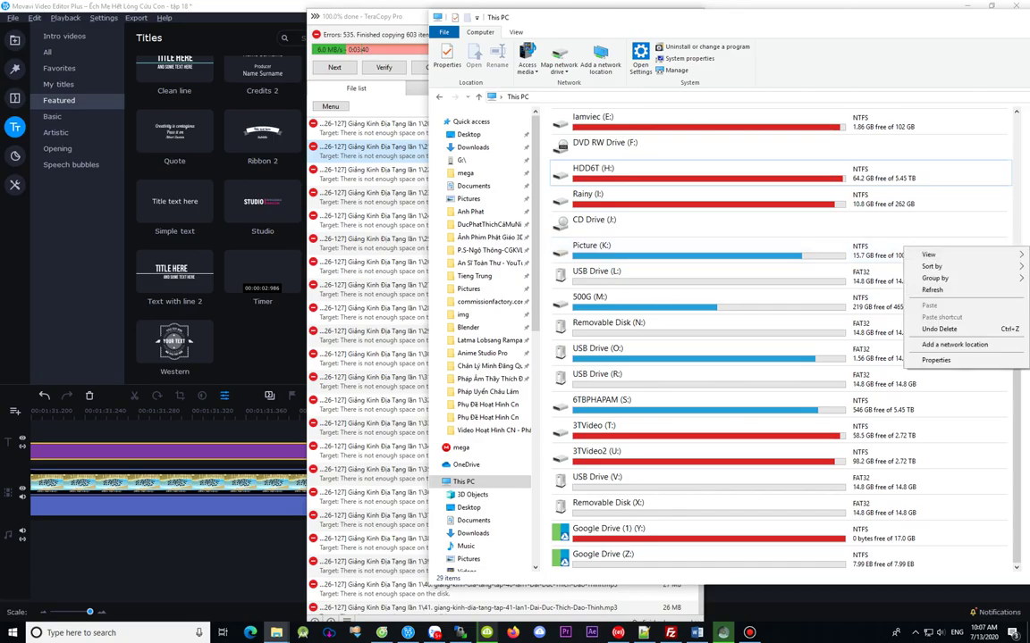
click(961, 292)
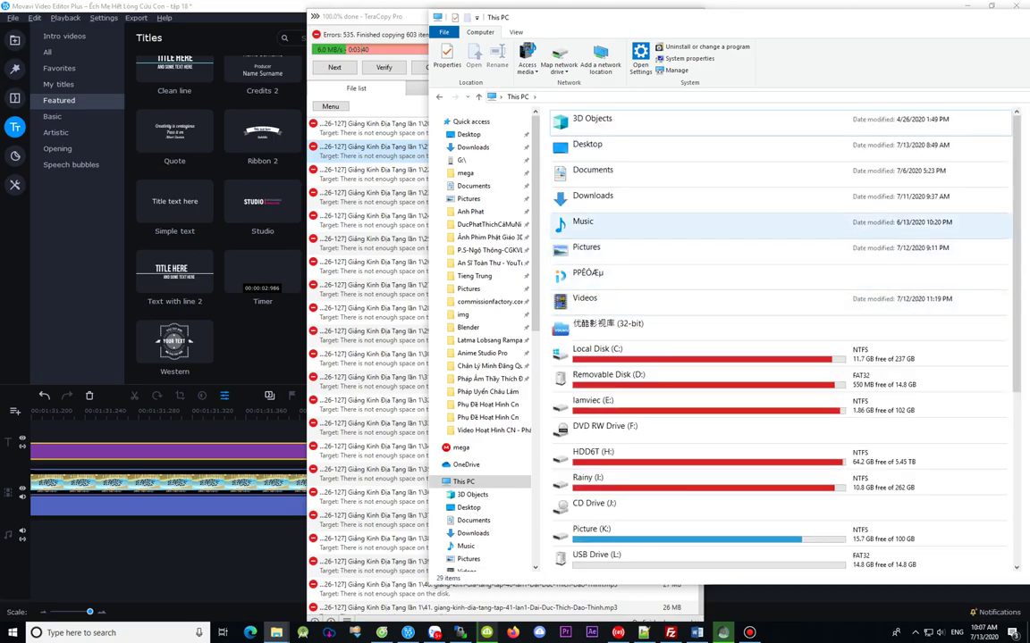
scroll(782, 340, down, 3)
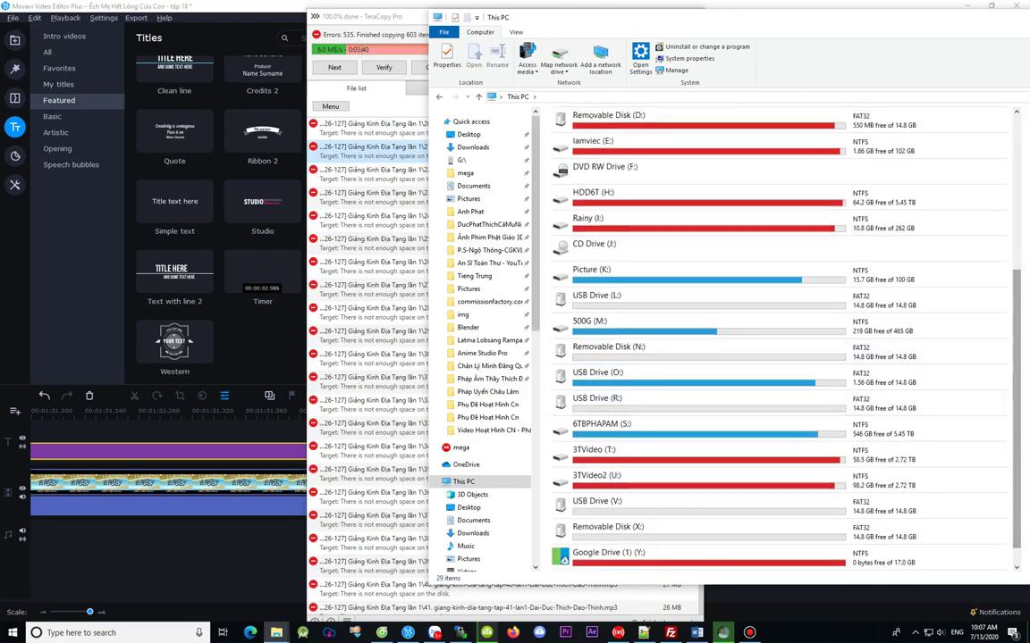
Step: Copy the folder thenho578bai16GBCKN from drive 6TBPHAPAM (S:) to USB Drive (L:) and Removable Disk (N:)
mouse_move(276, 633)
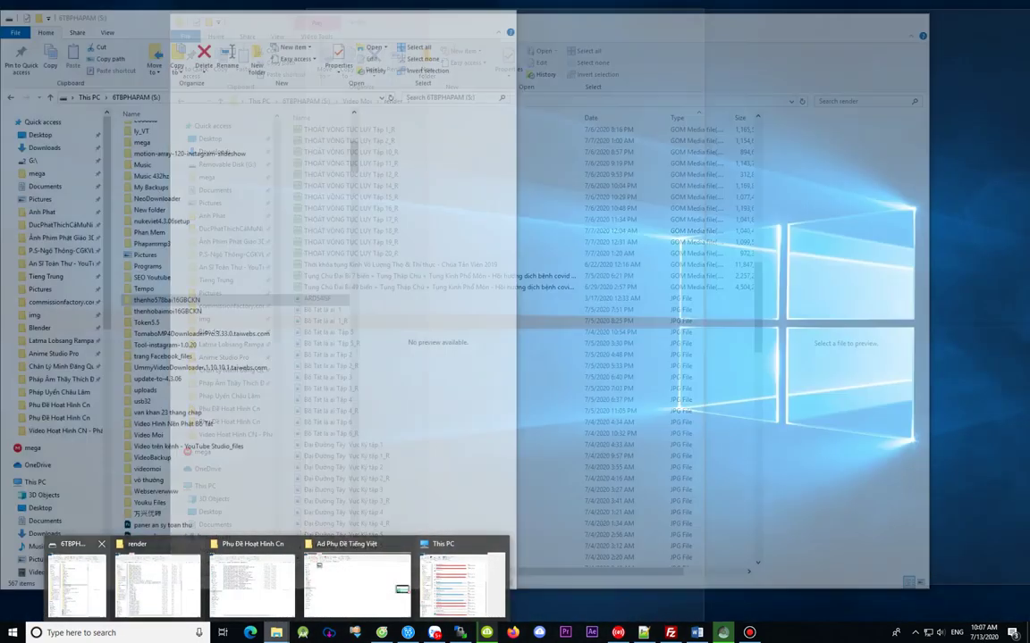
click(76, 585)
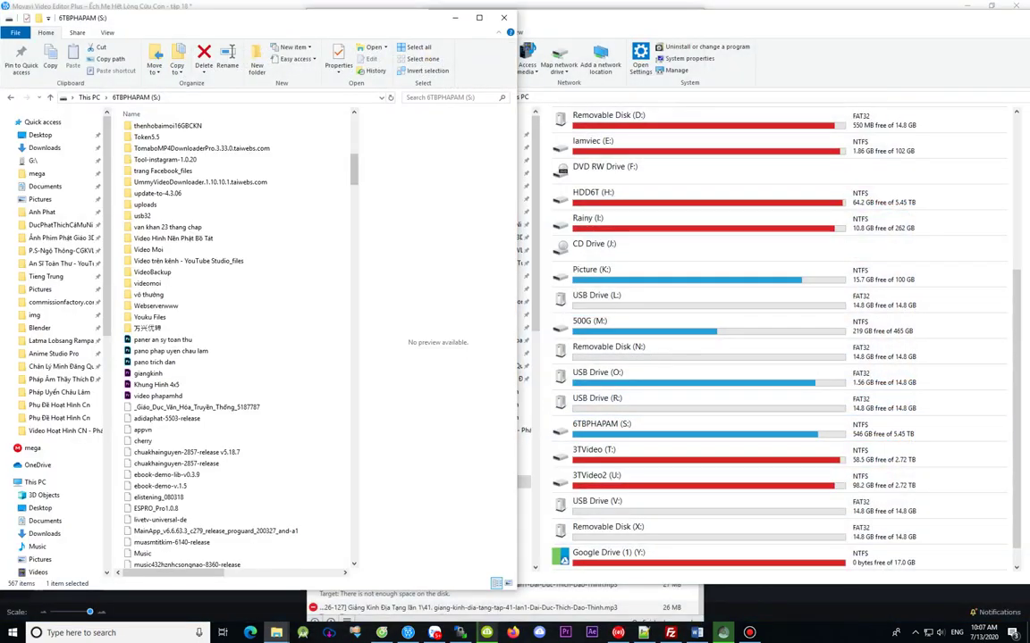
drag(354, 170, 354, 149)
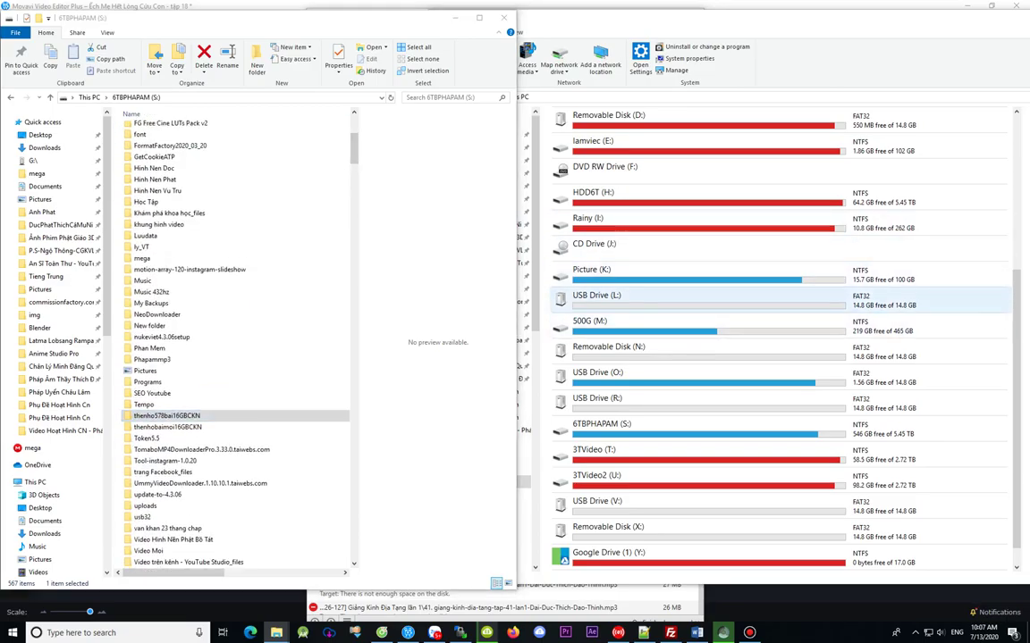
click(625, 299)
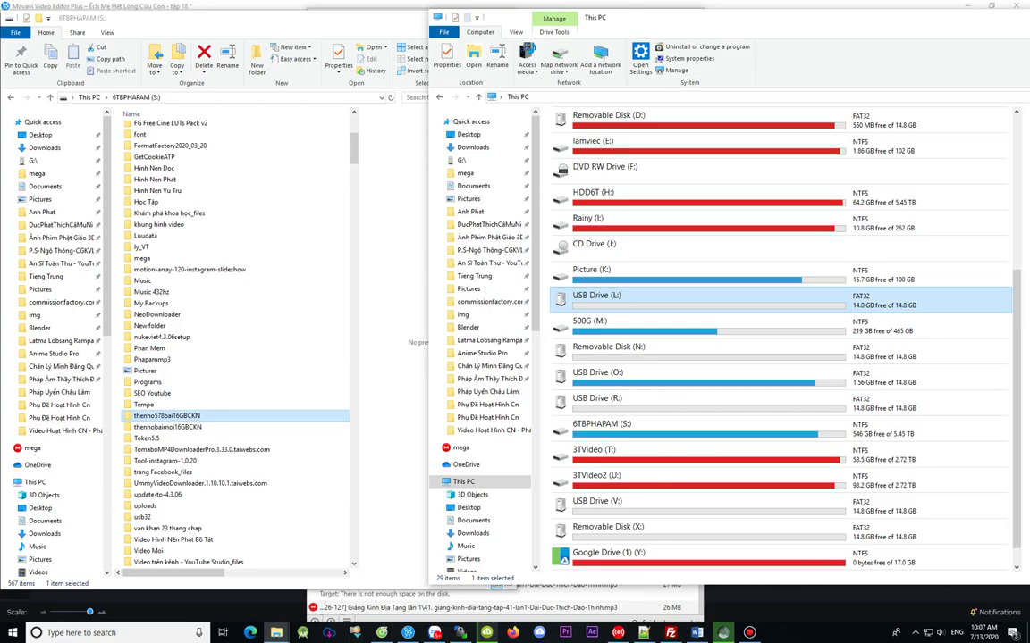
drag(167, 417, 649, 302)
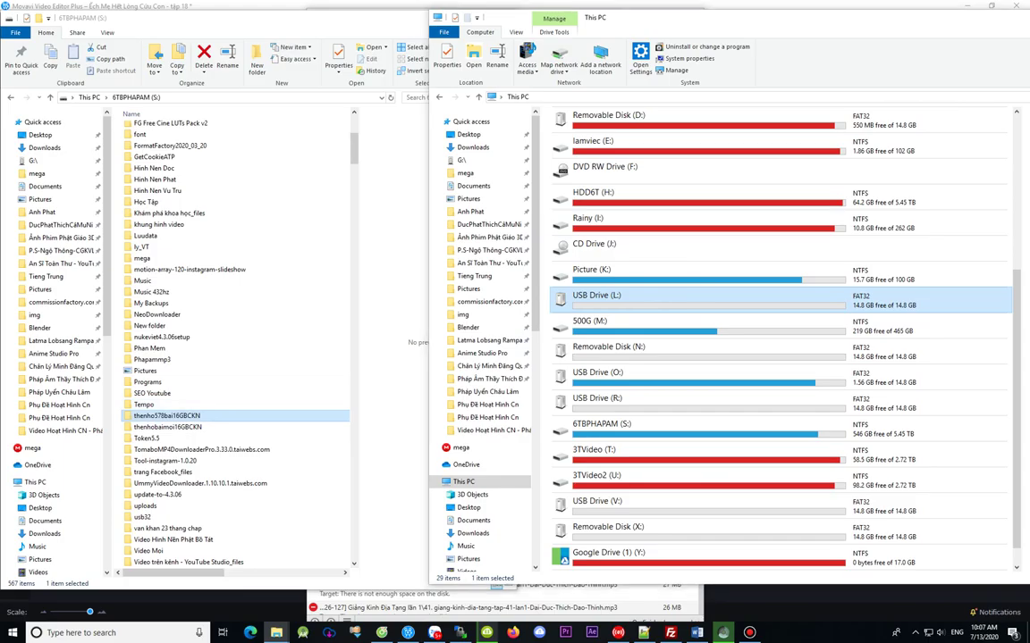
drag(167, 417, 726, 344)
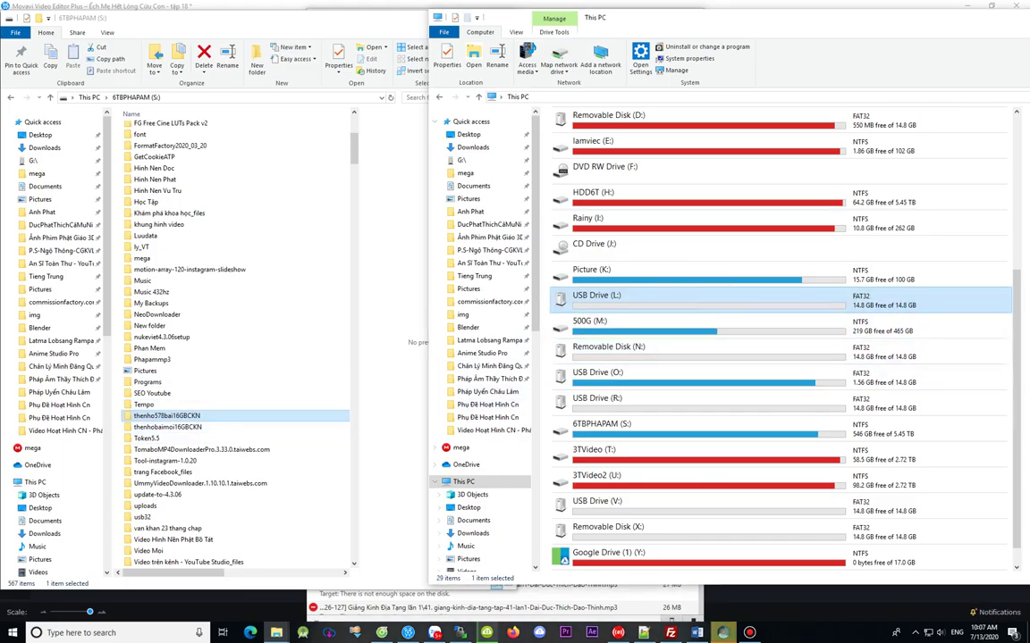
Step: Copy the folder thenho578bai16GBCKN from drive 6TBPHAPAM (S:) to USB Drive (R:), USB Drive (V:) and Removable Disk (X:)
drag(167, 416, 675, 400)
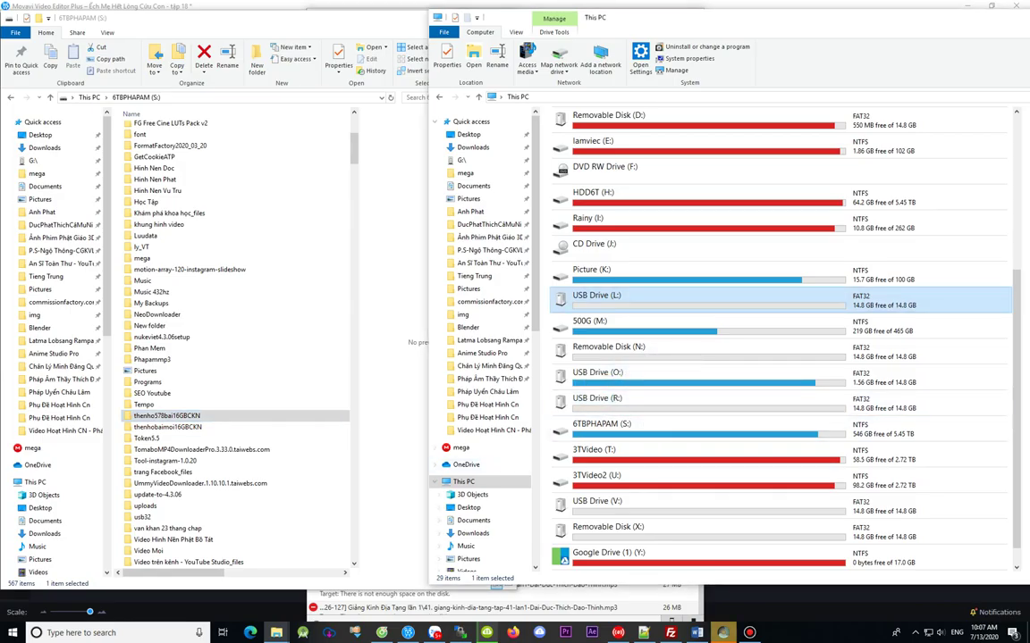
drag(170, 417, 671, 501)
drag(186, 416, 672, 499)
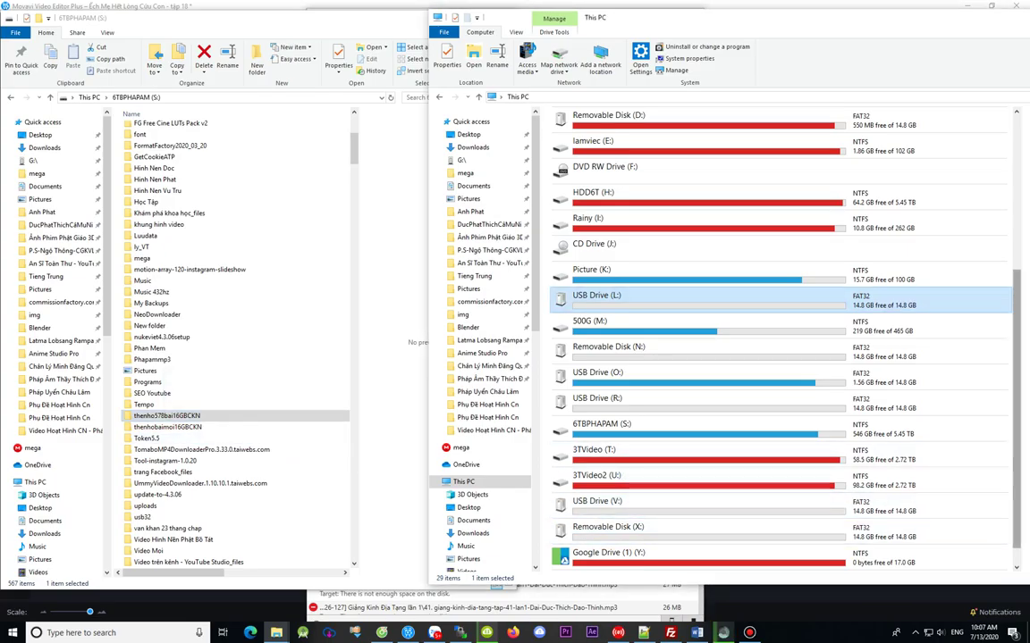
scroll(782, 339, up, 2)
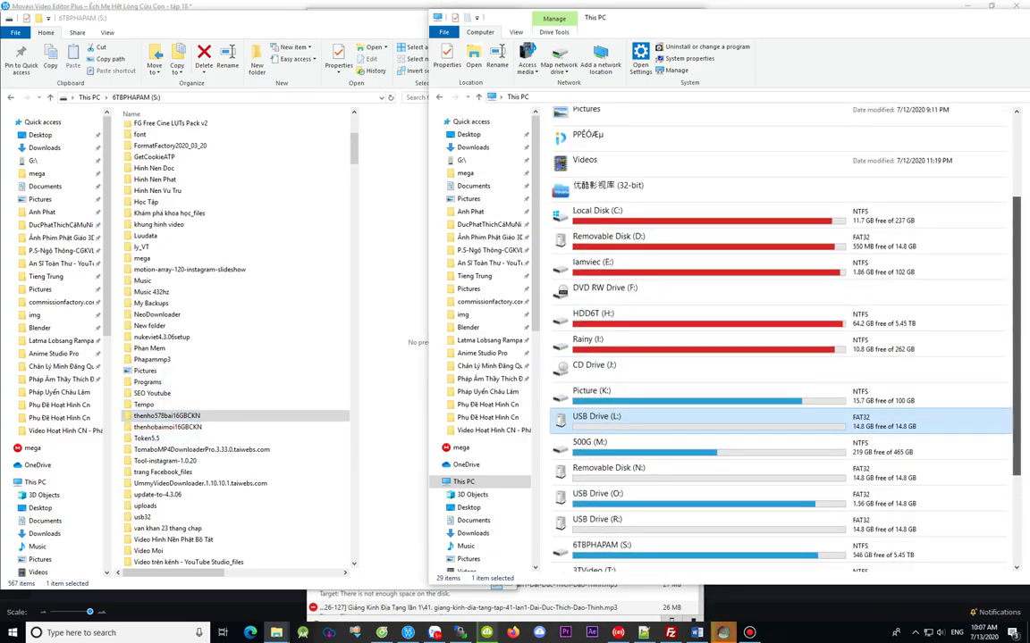
mouse_move(1016, 336)
mouse_down()
mouse_move(1016, 347)
mouse_move(1016, 325)
mouse_up()
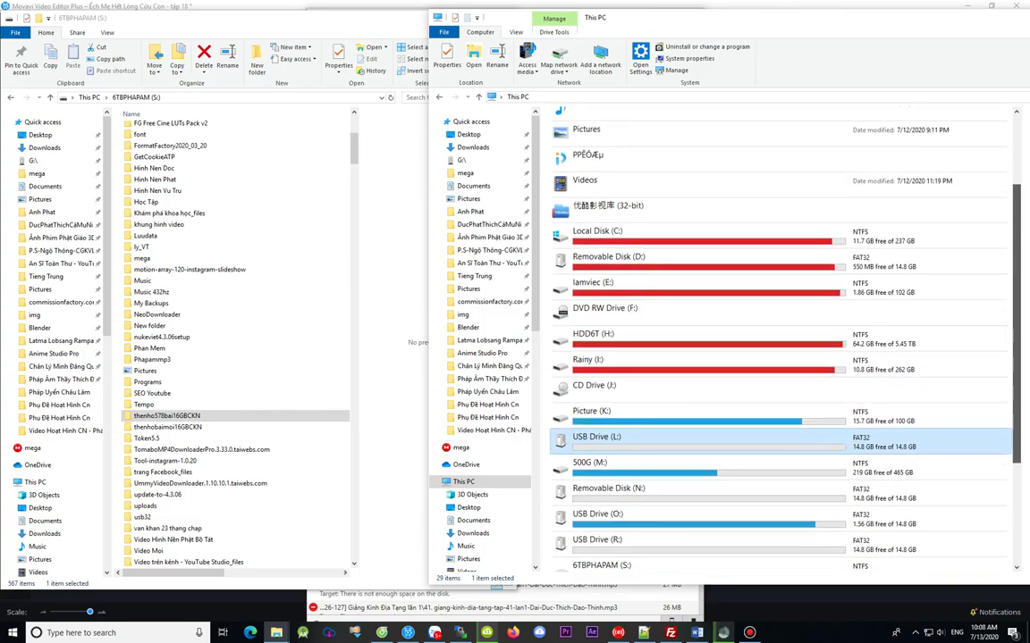
scroll(782, 340, up, 1)
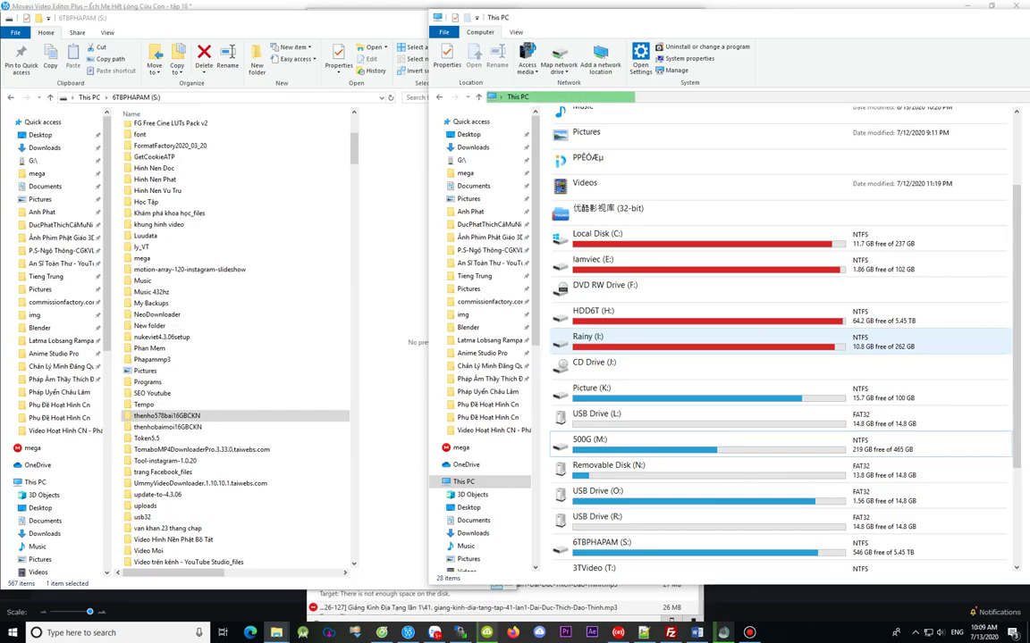
scroll(777, 340, down, 3)
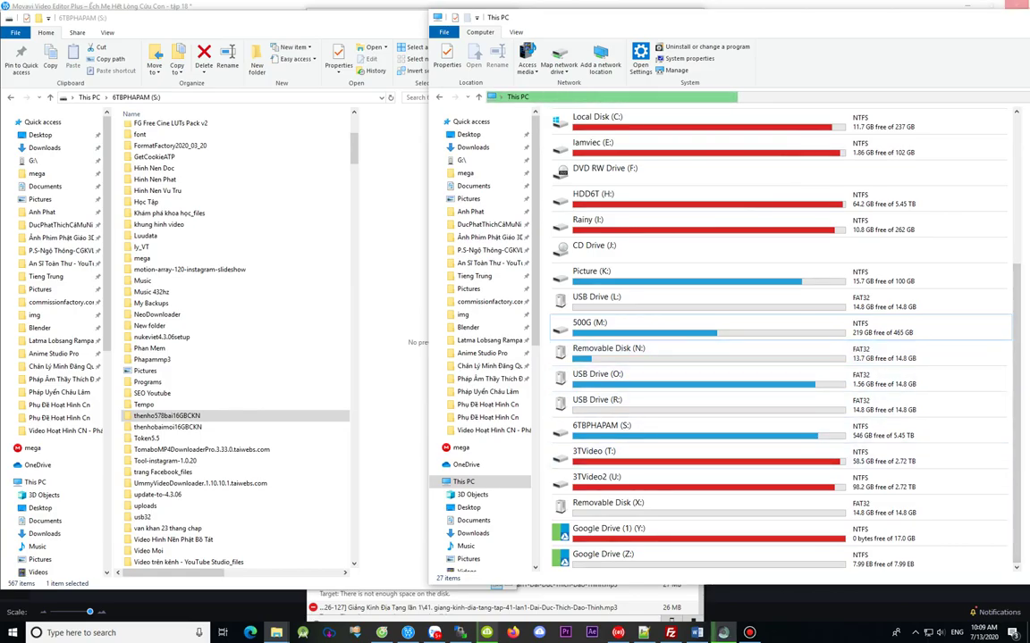
Step: Switch to TeraCopy, close the finished copy job for drive G:, and start the waiting transfers to R:, L:, V: and X: immediately
click(723, 631)
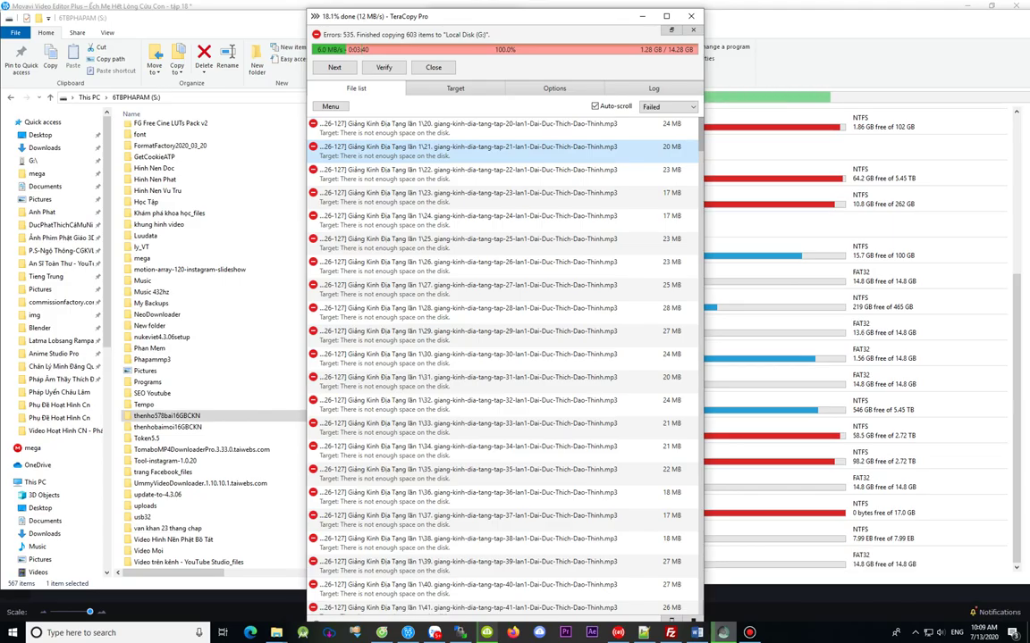
click(433, 67)
click(335, 122)
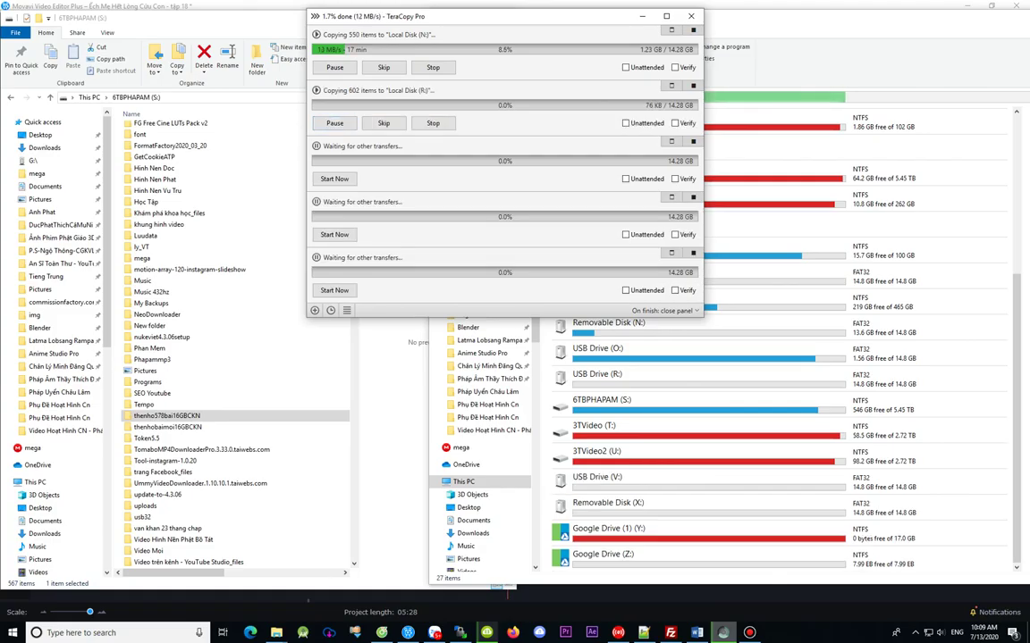
click(334, 178)
click(334, 234)
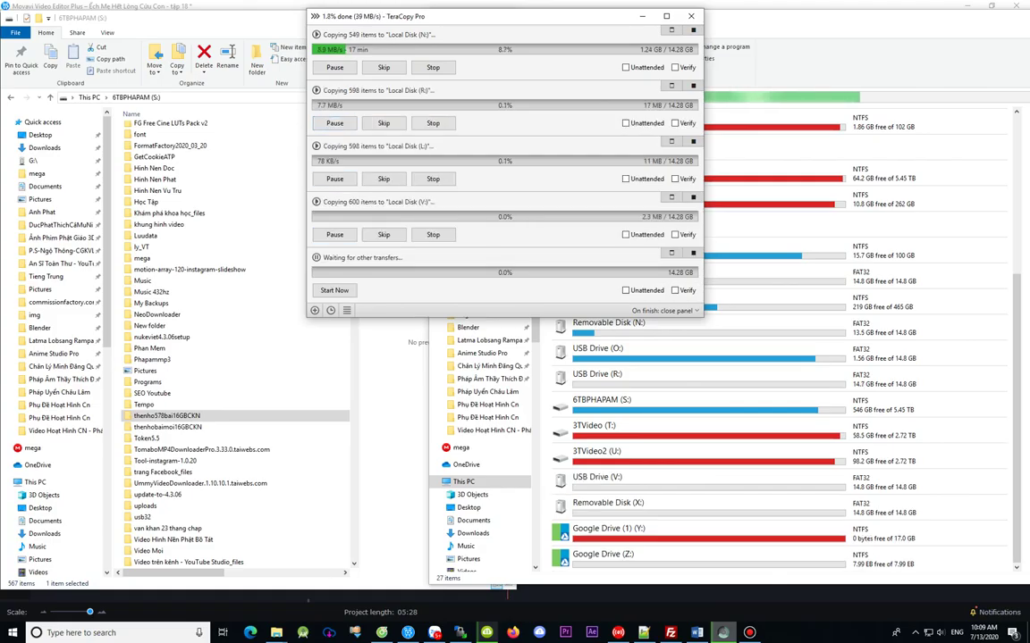
click(334, 291)
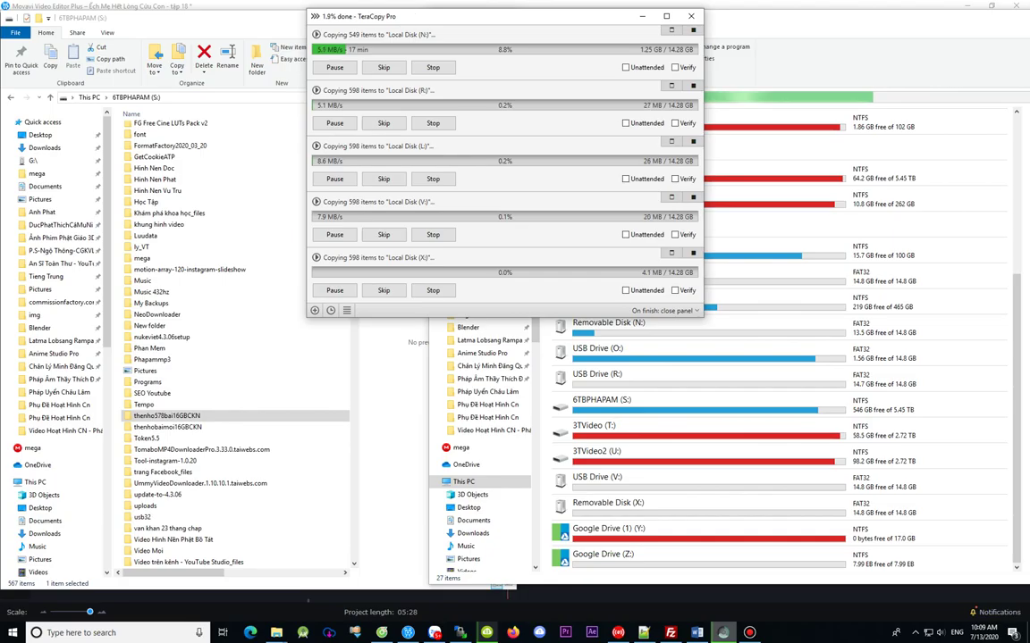
Step: Minimize all windows other than TeraCopy and return the TeraCopy window to its smaller, restored size
drag(566, 21, 511, 46)
double_click(510, 46)
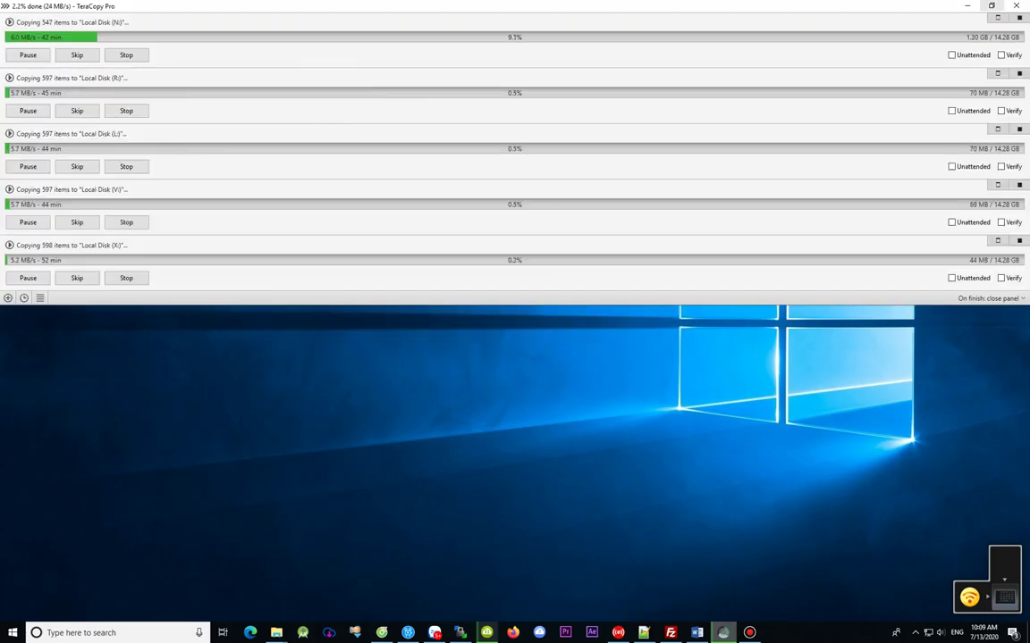
click(991, 5)
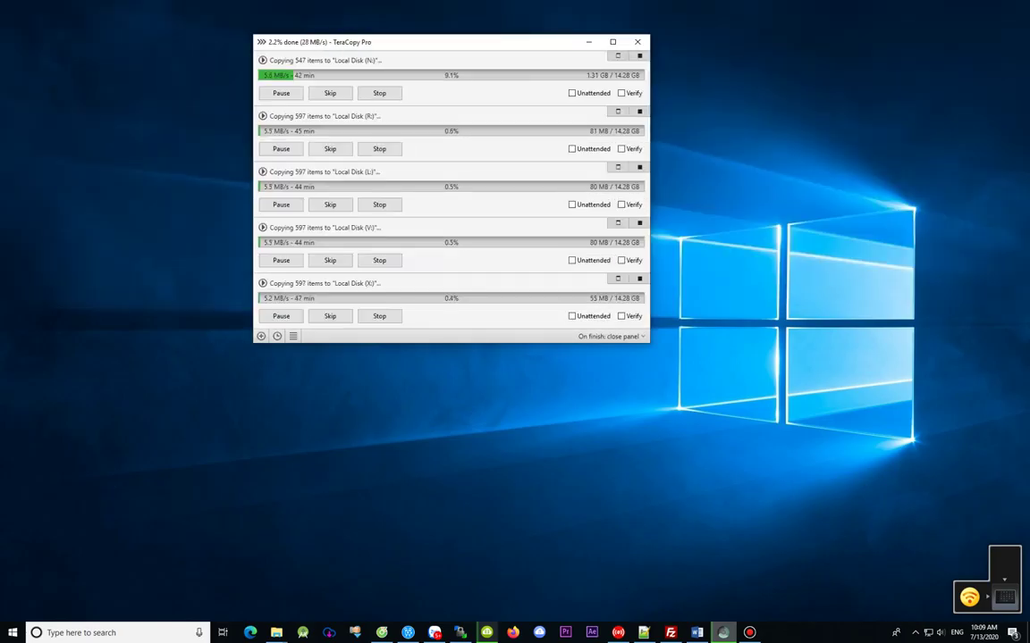
Step: View the channel's video list in YouTube Studio, minimize the browser, and bring up the Bandicam window
mouse_move(748, 632)
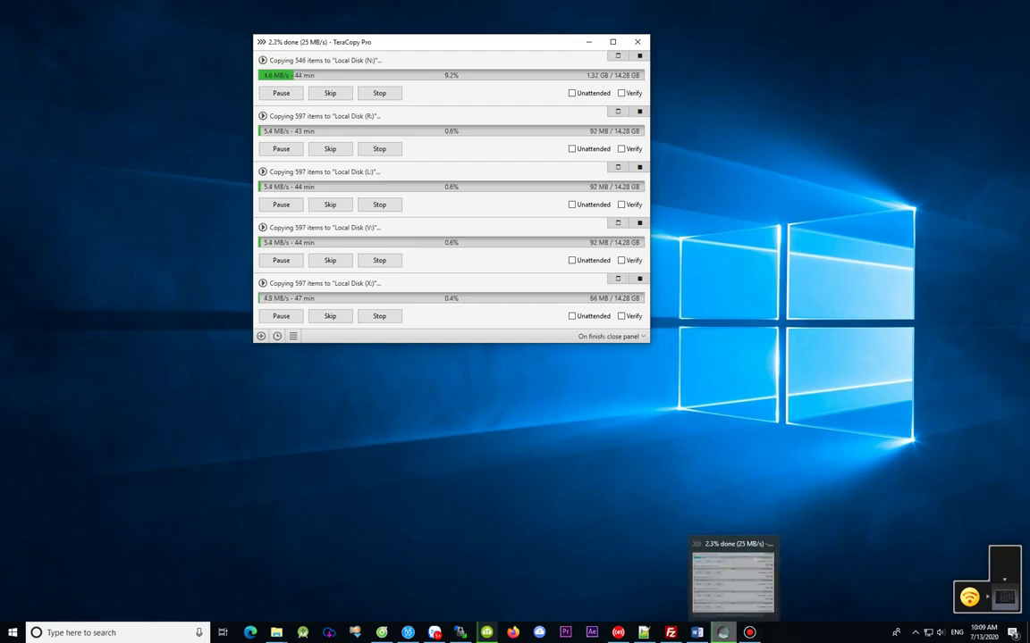
click(391, 581)
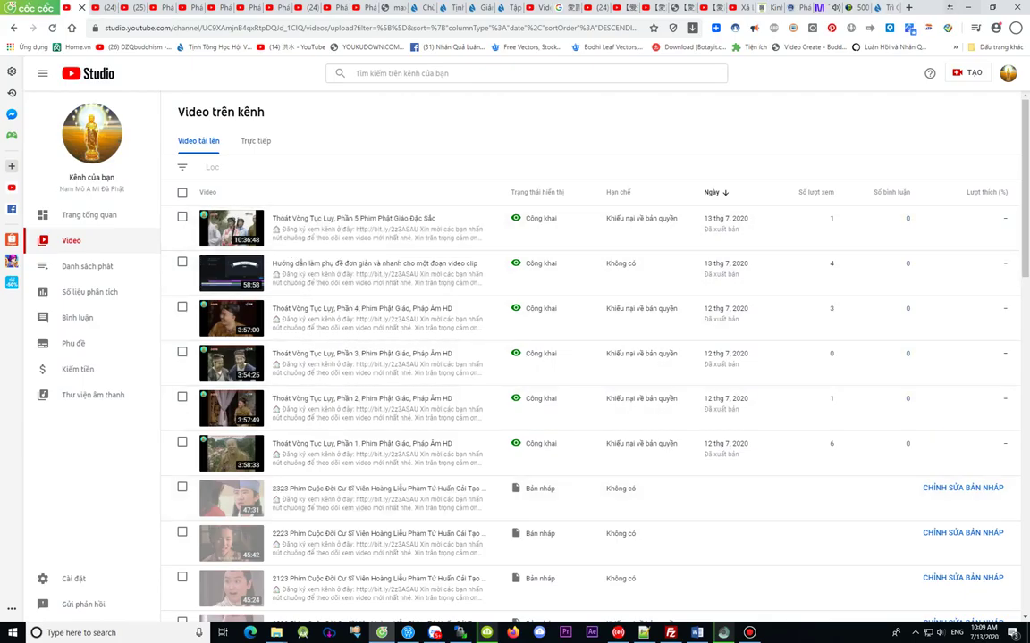
click(967, 7)
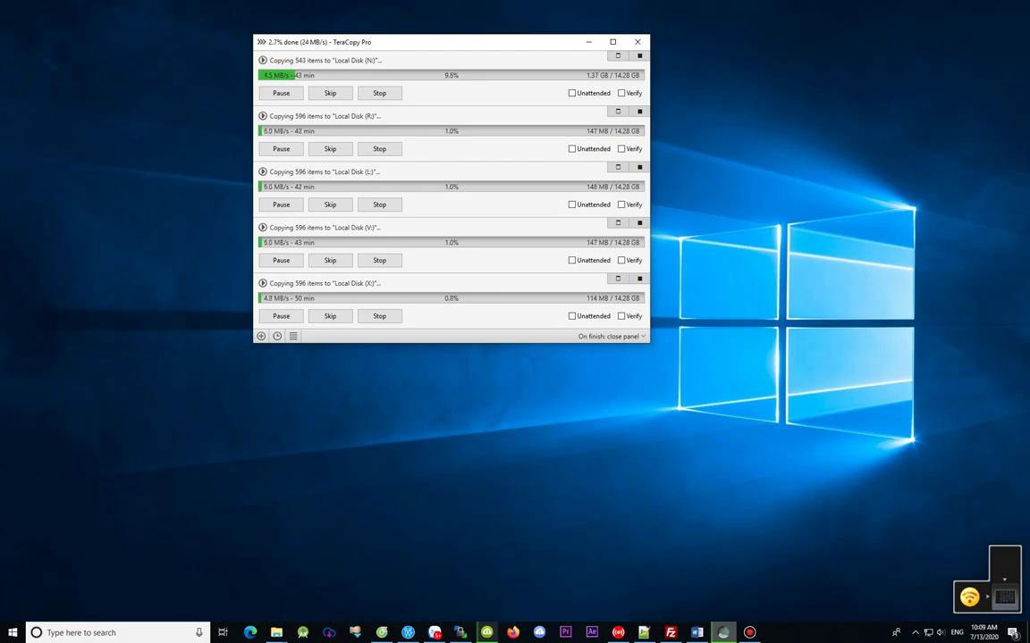
click(749, 633)
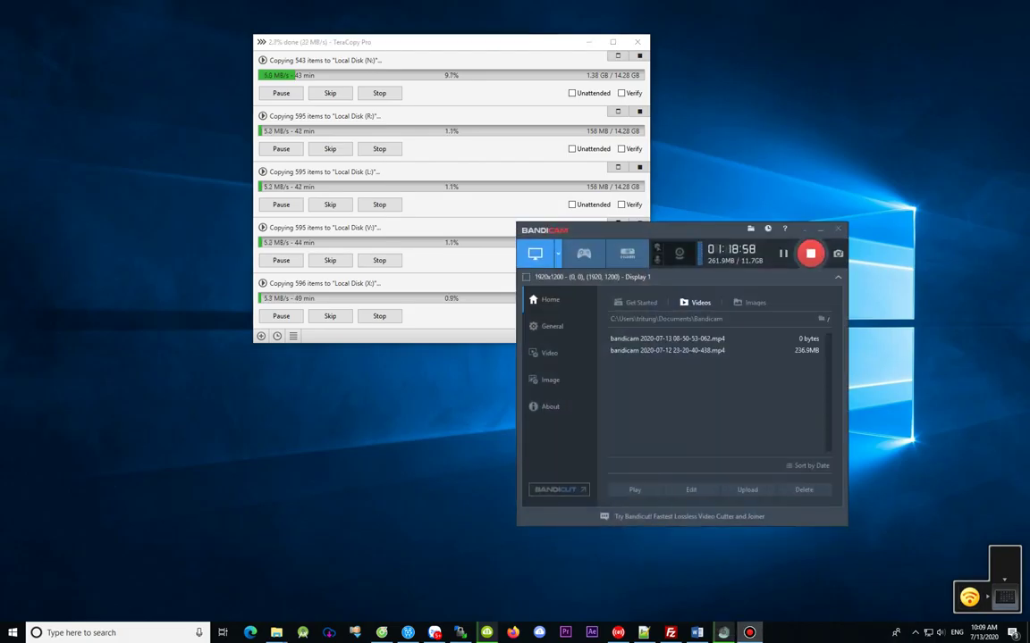